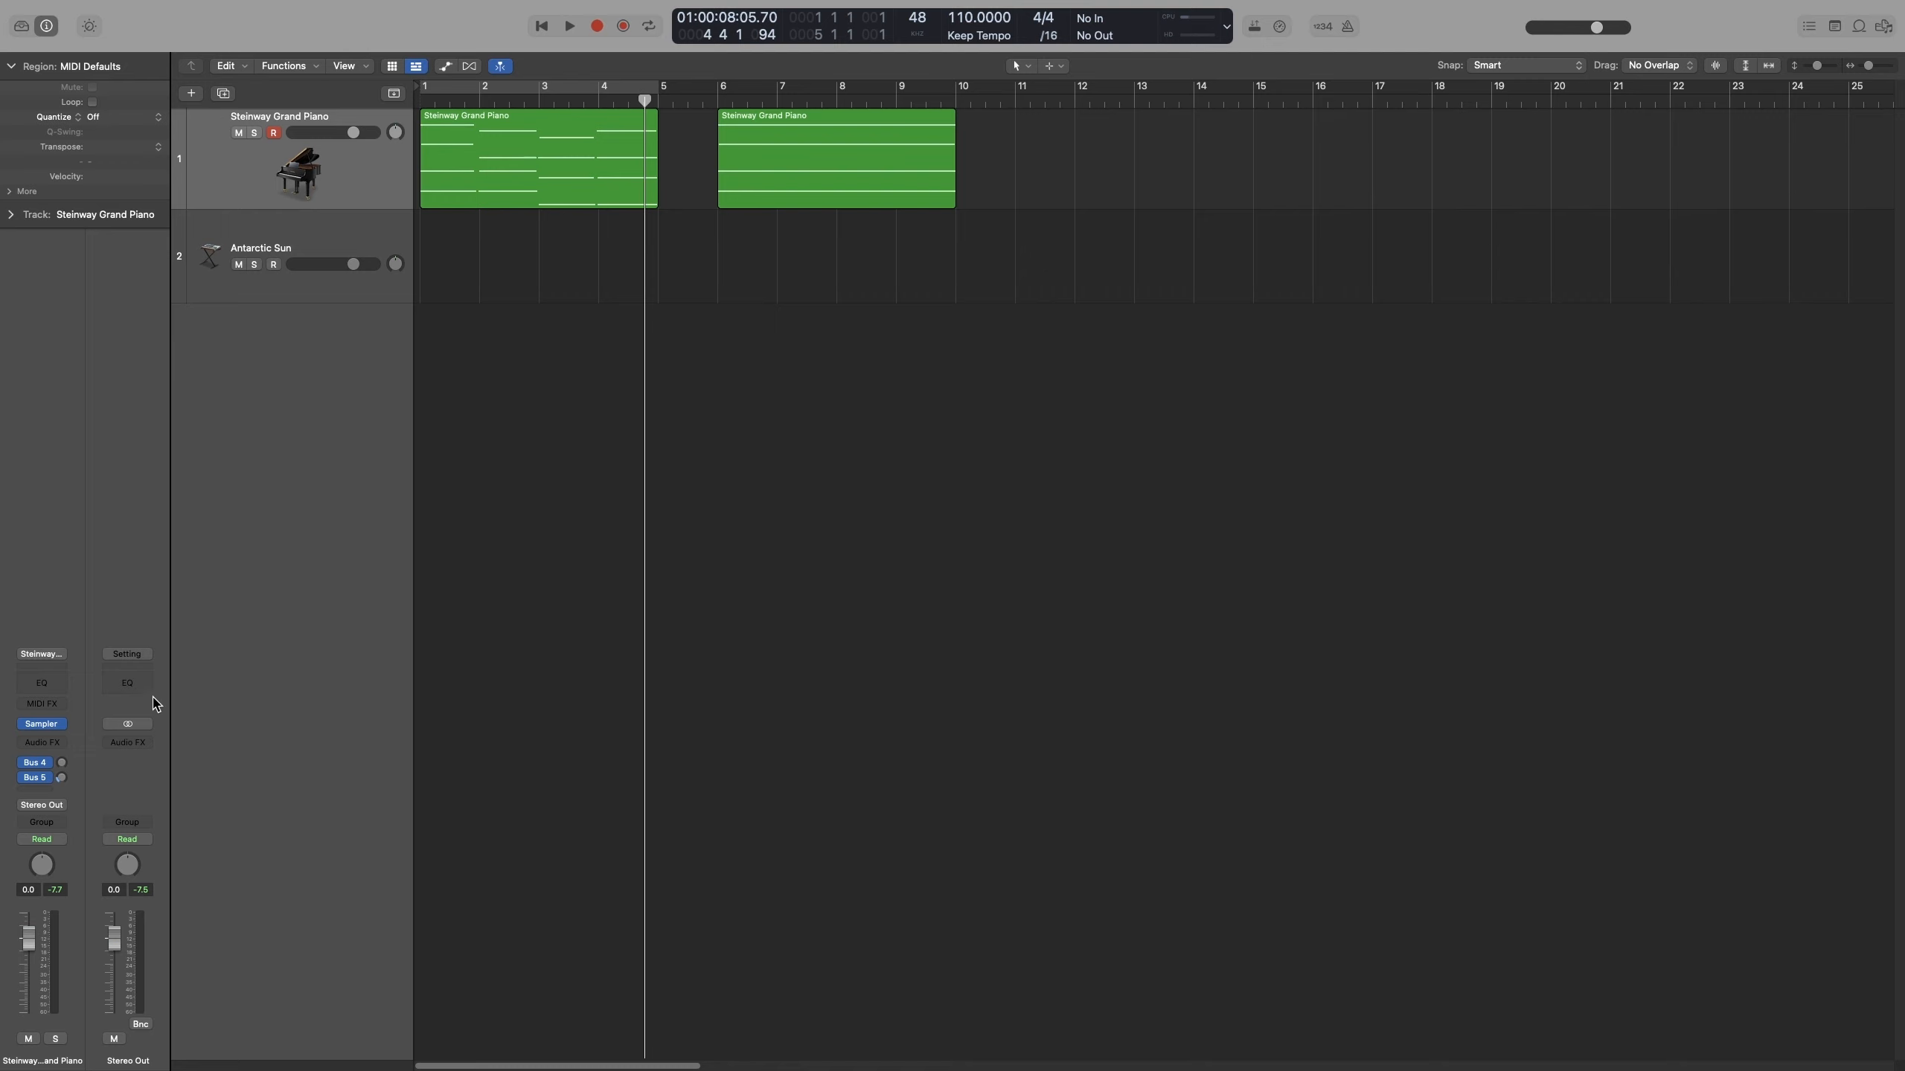
Add the Arpeggiator MIDI effect to the Steinway Grand Piano channel strip and remove it again.
{"action": "left_click", "coordinate": [55, 706]}
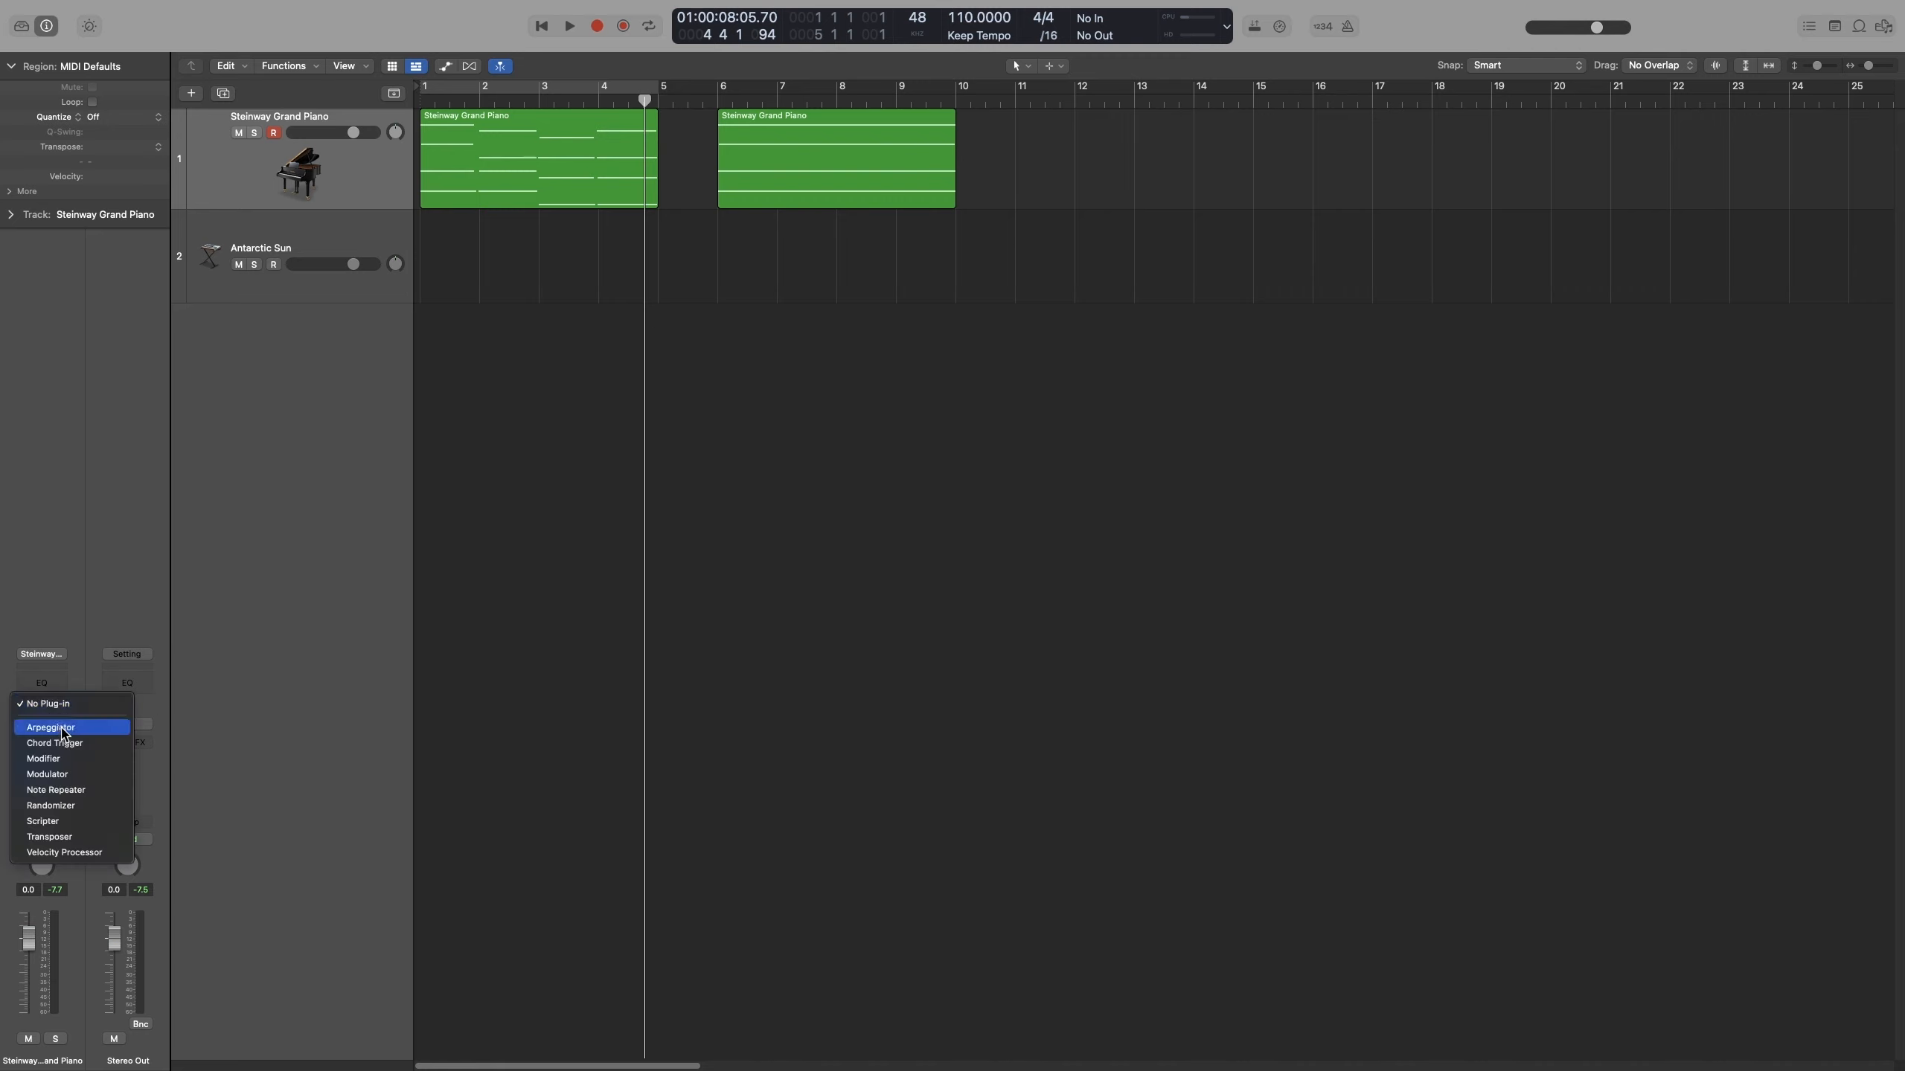
{"action": "left_click", "coordinate": [64, 729]}
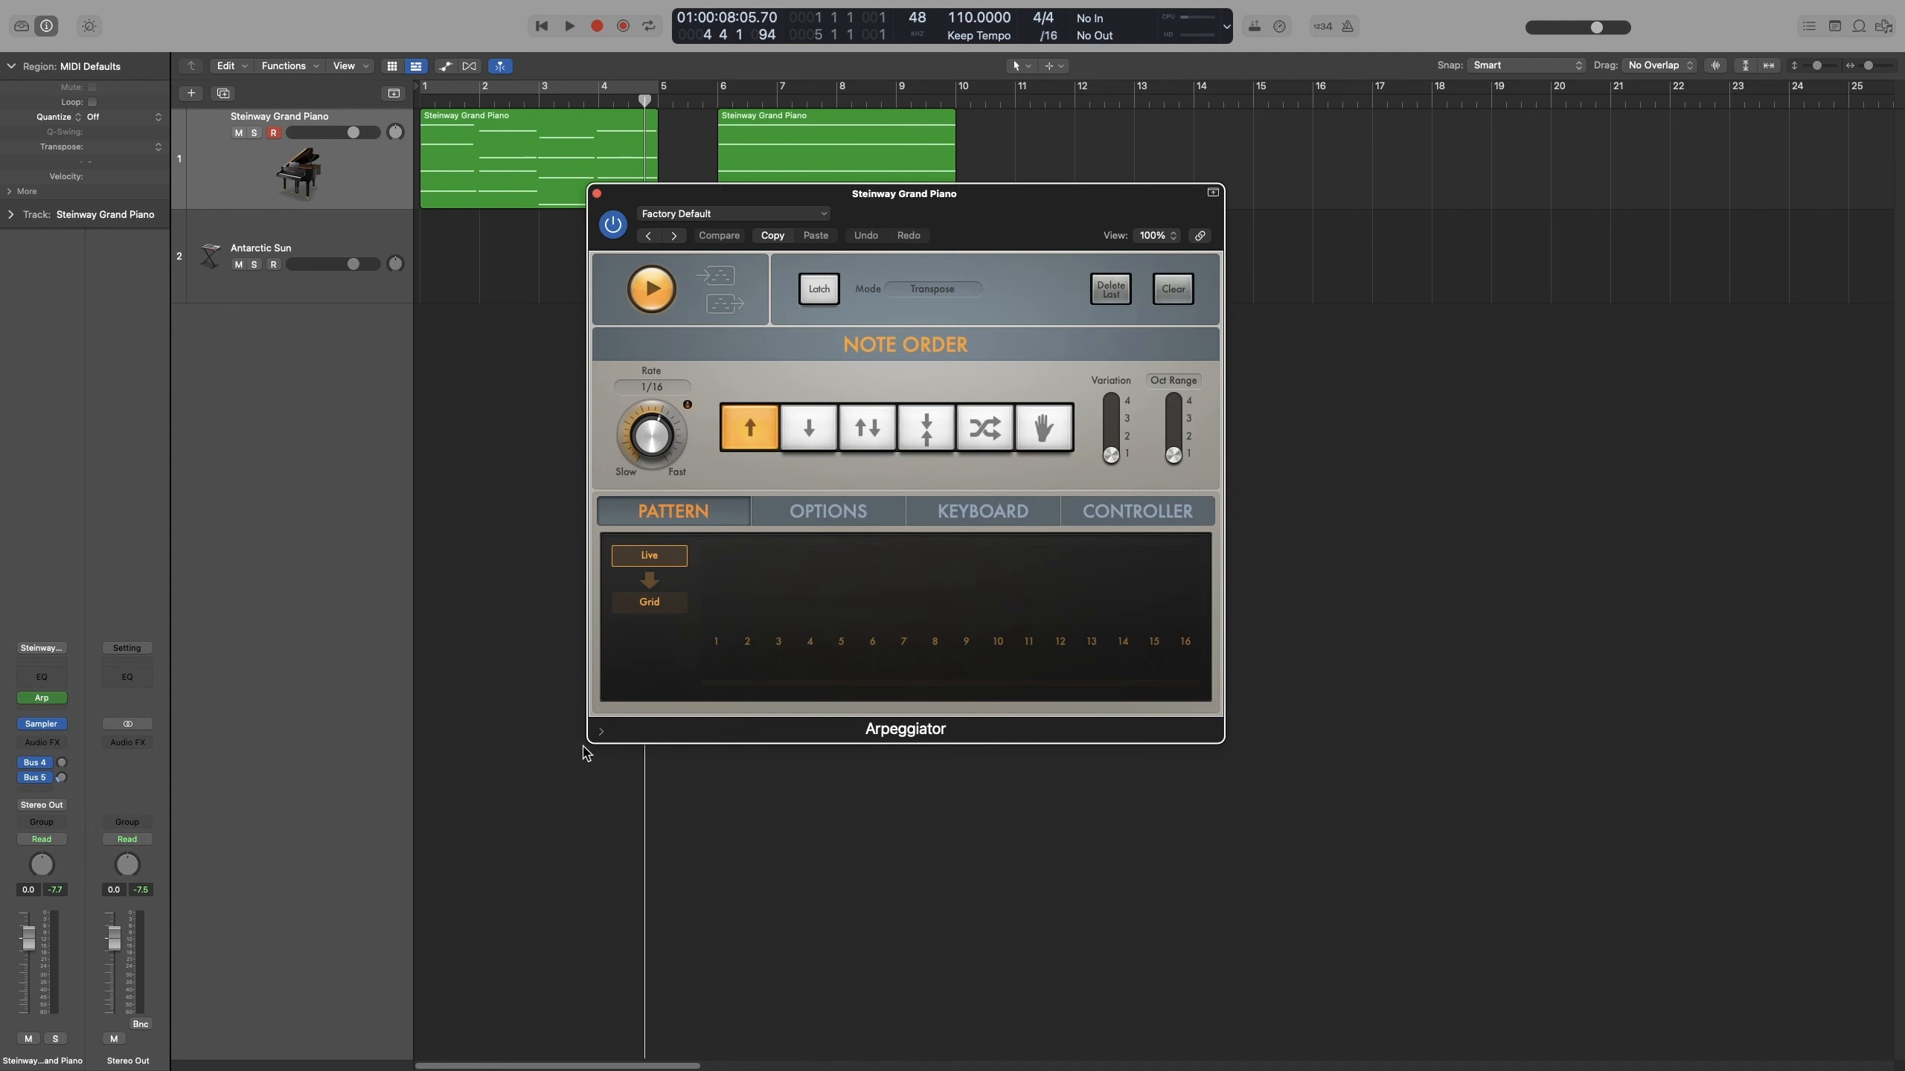
{"action": "left_click", "coordinate": [60, 698]}
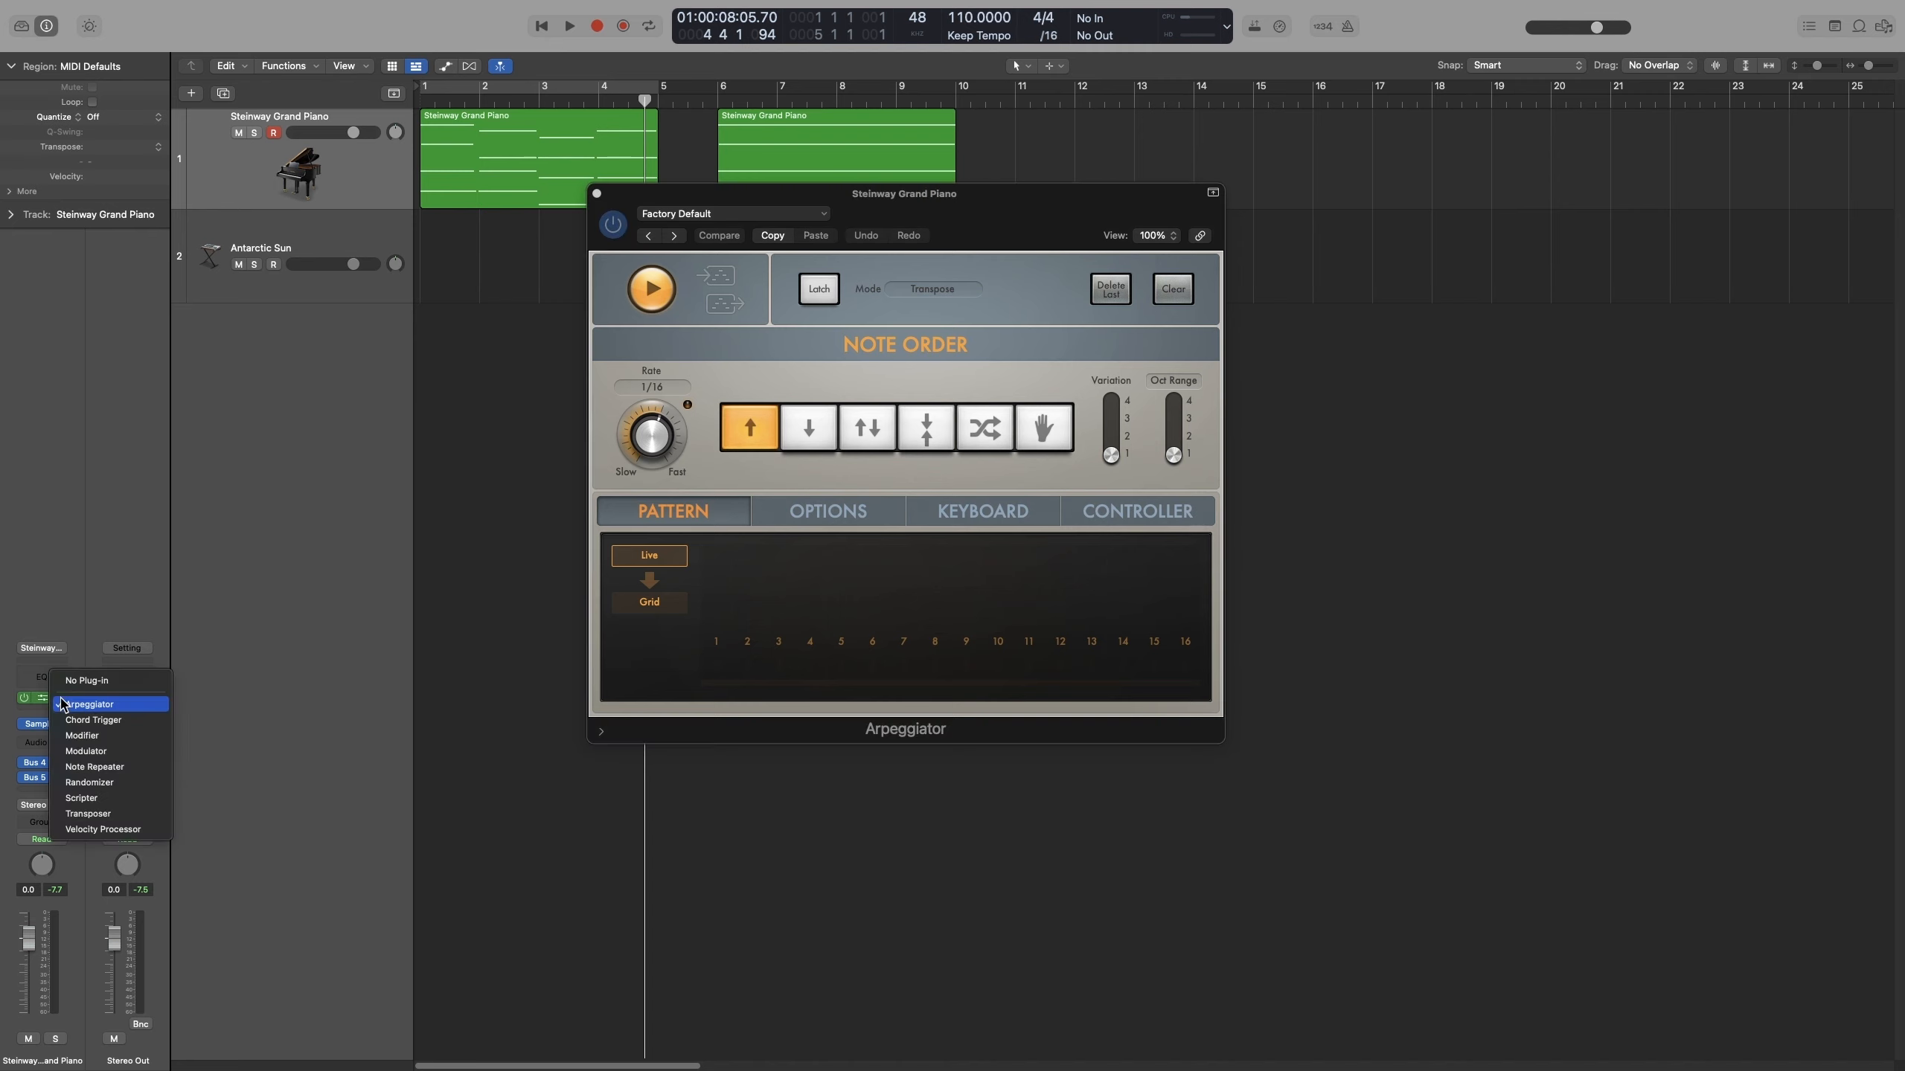
{"action": "left_click", "coordinate": [104, 683]}
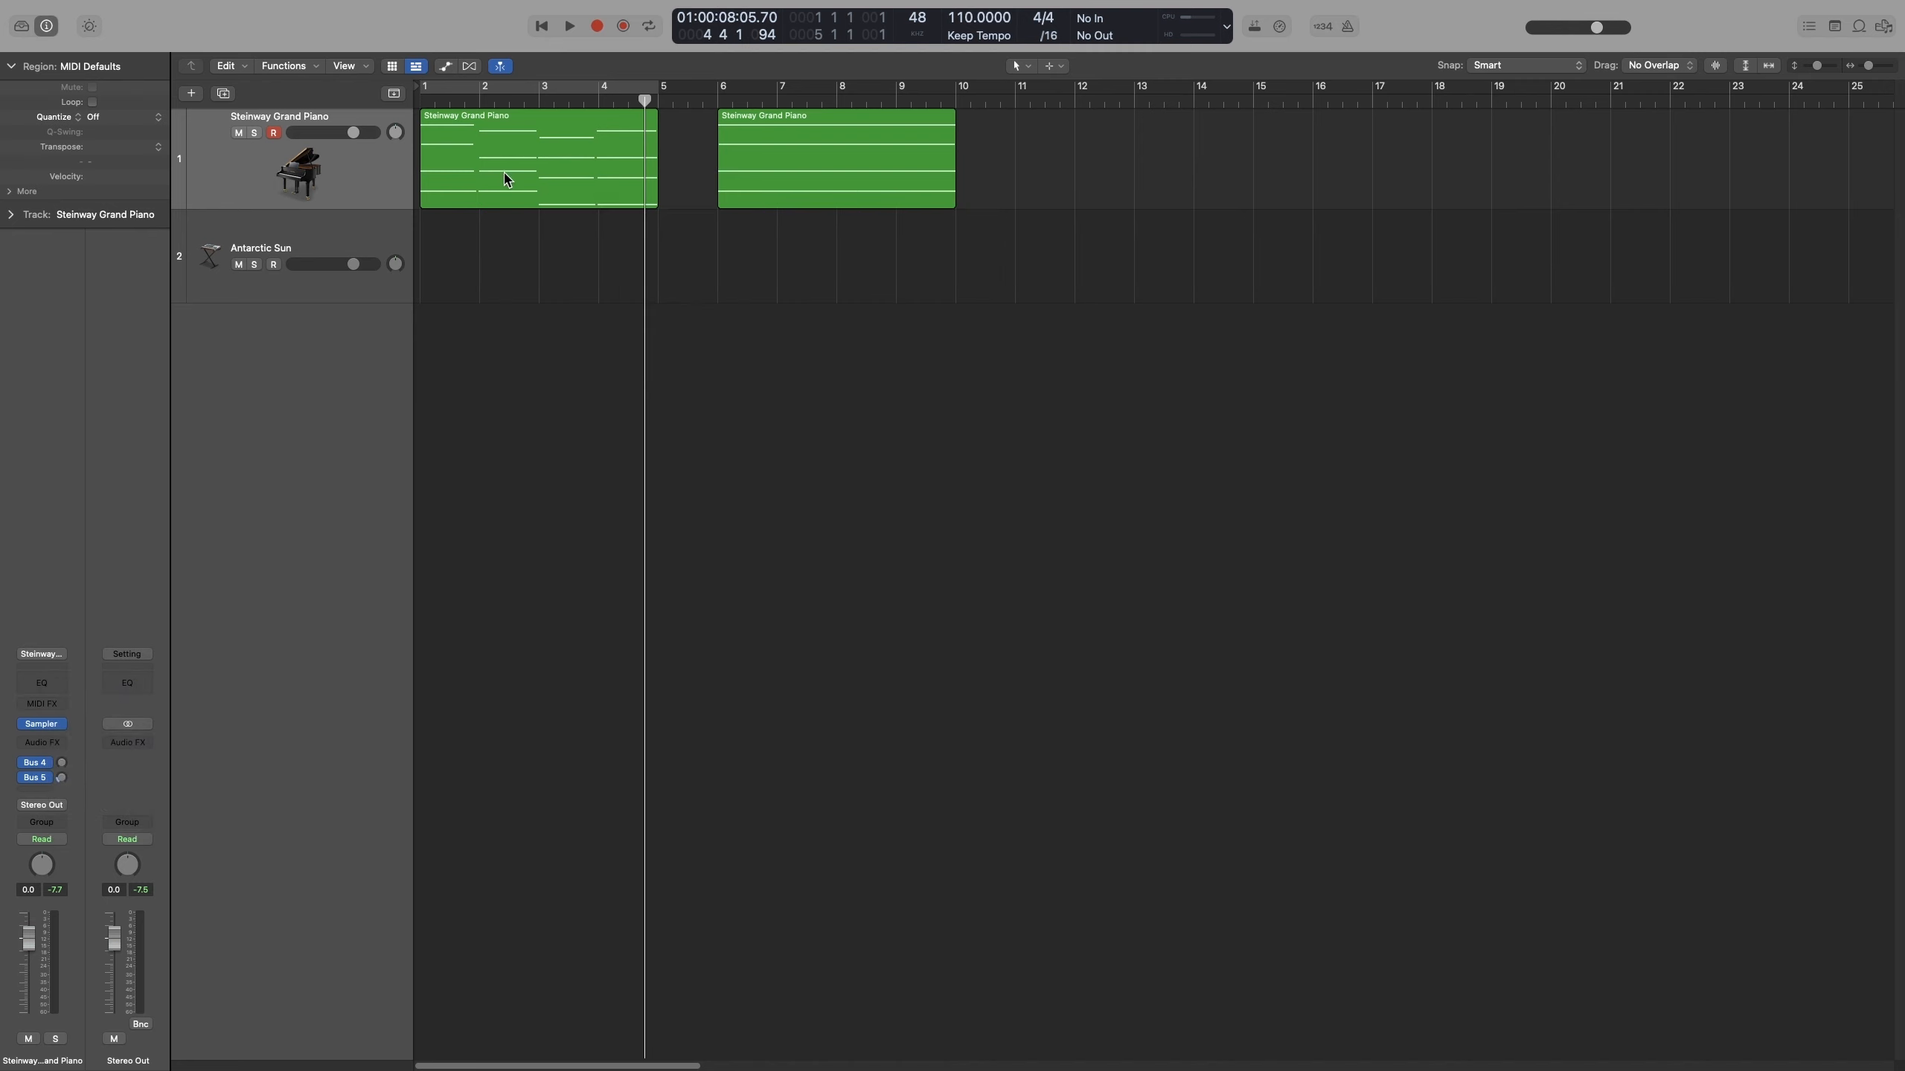
Enable the Factory Default Arpeggiator for the Steinway Grand Piano track through Smart Controls.
{"action": "left_click", "coordinate": [313, 169]}
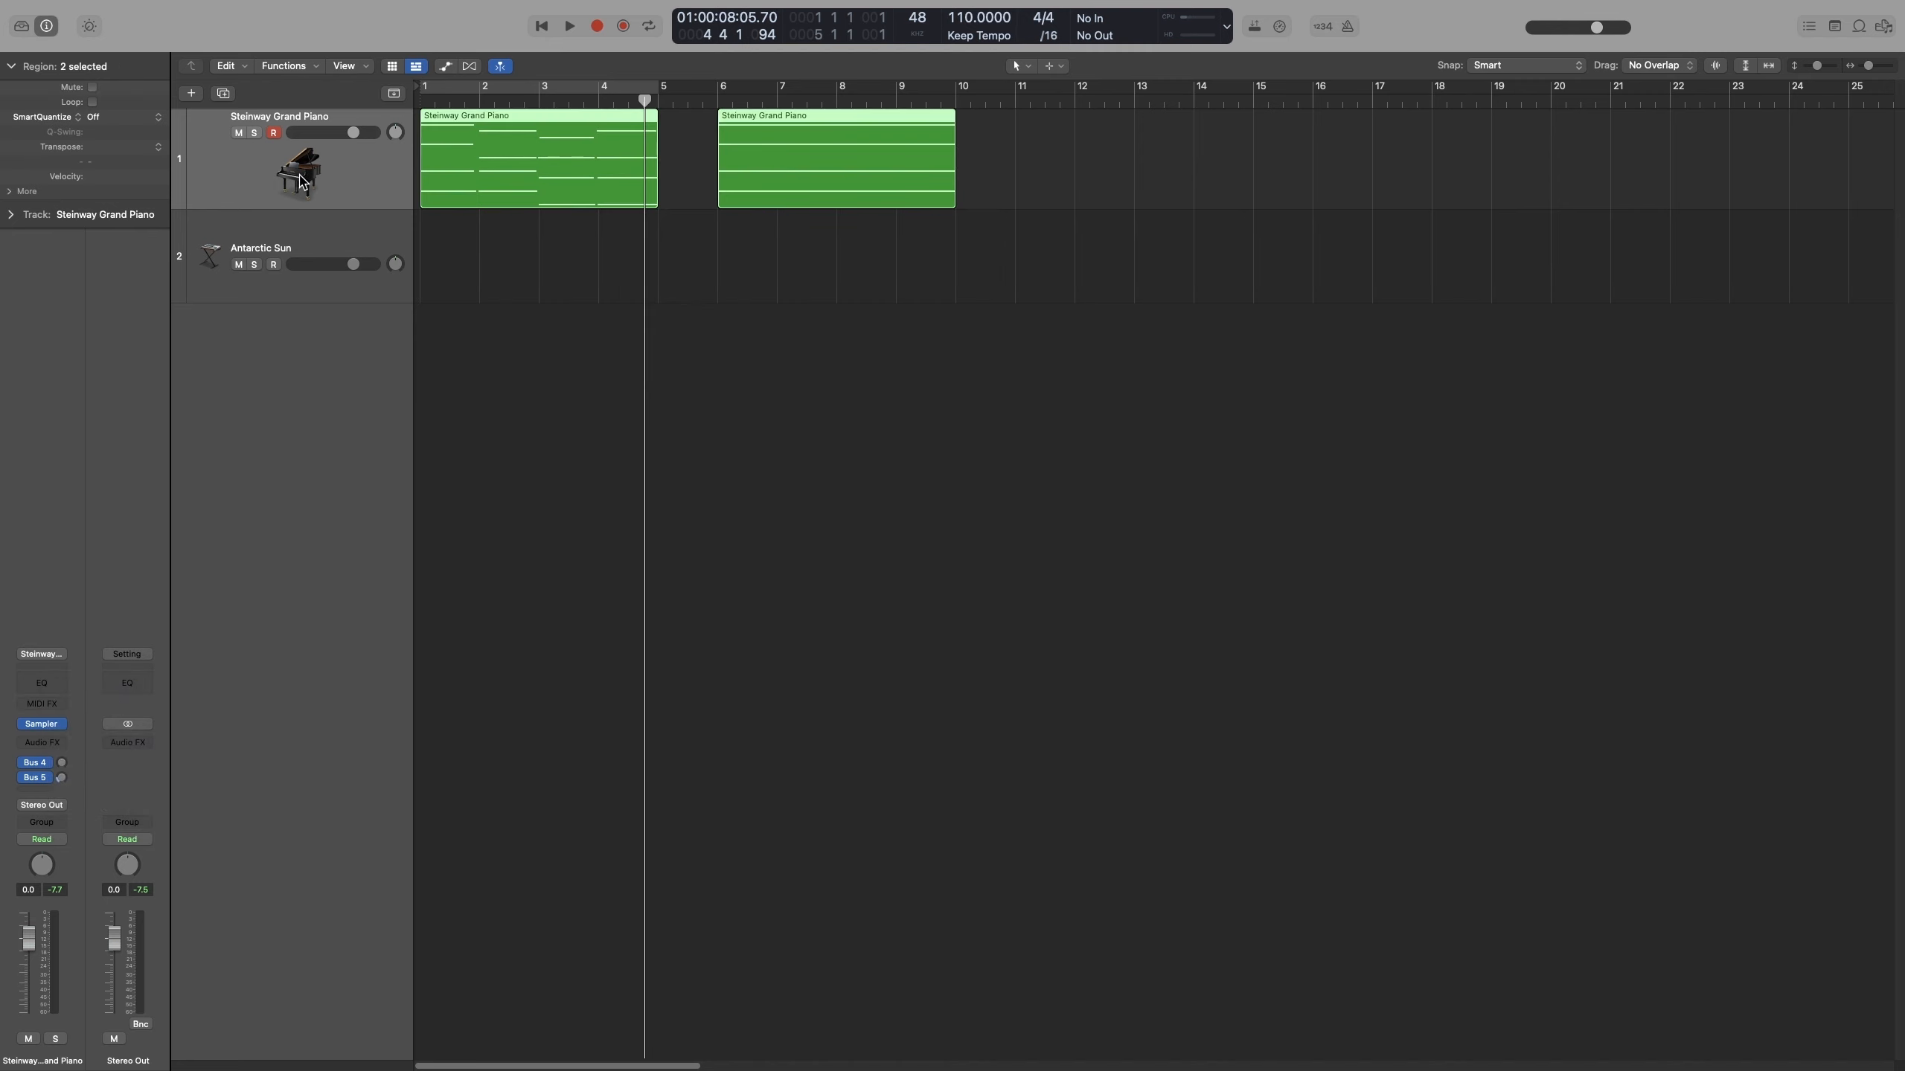
{"action": "key", "text": "b"}
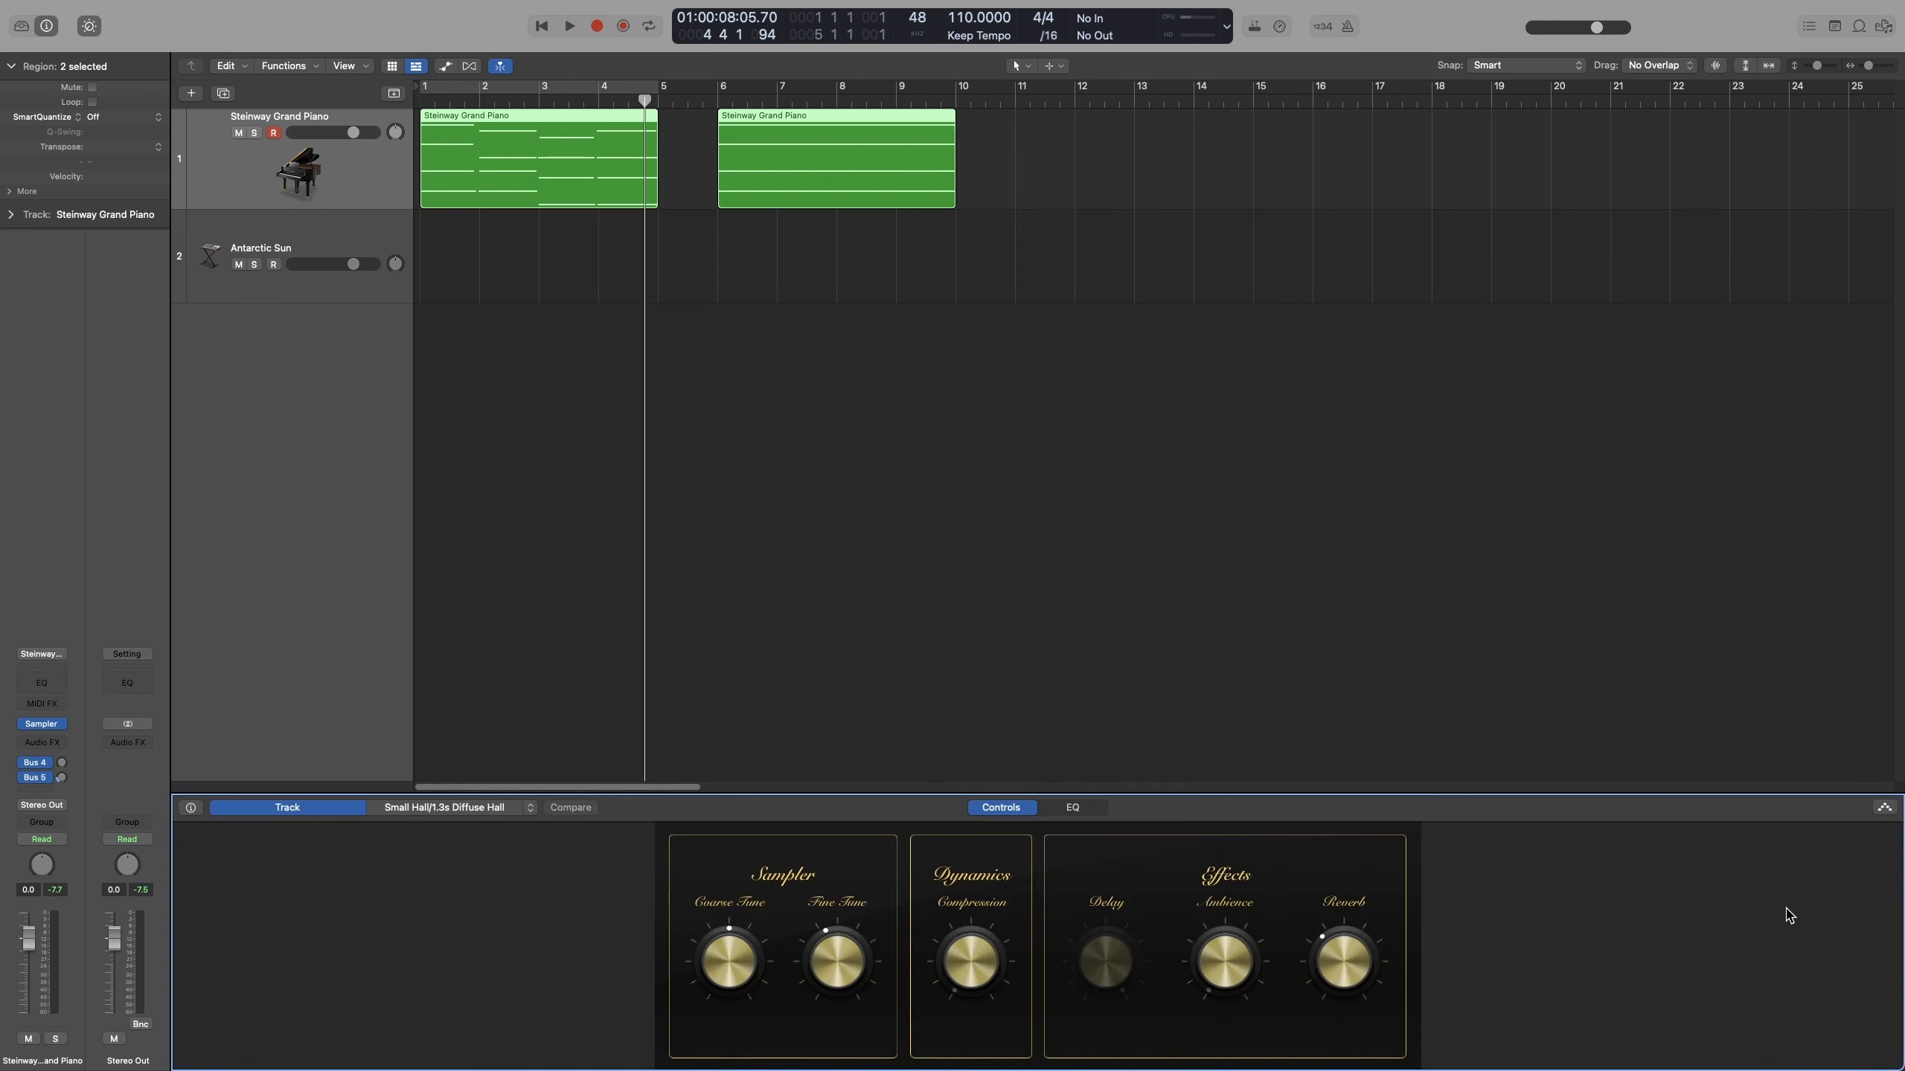
{"action": "left_click", "coordinate": [1885, 809]}
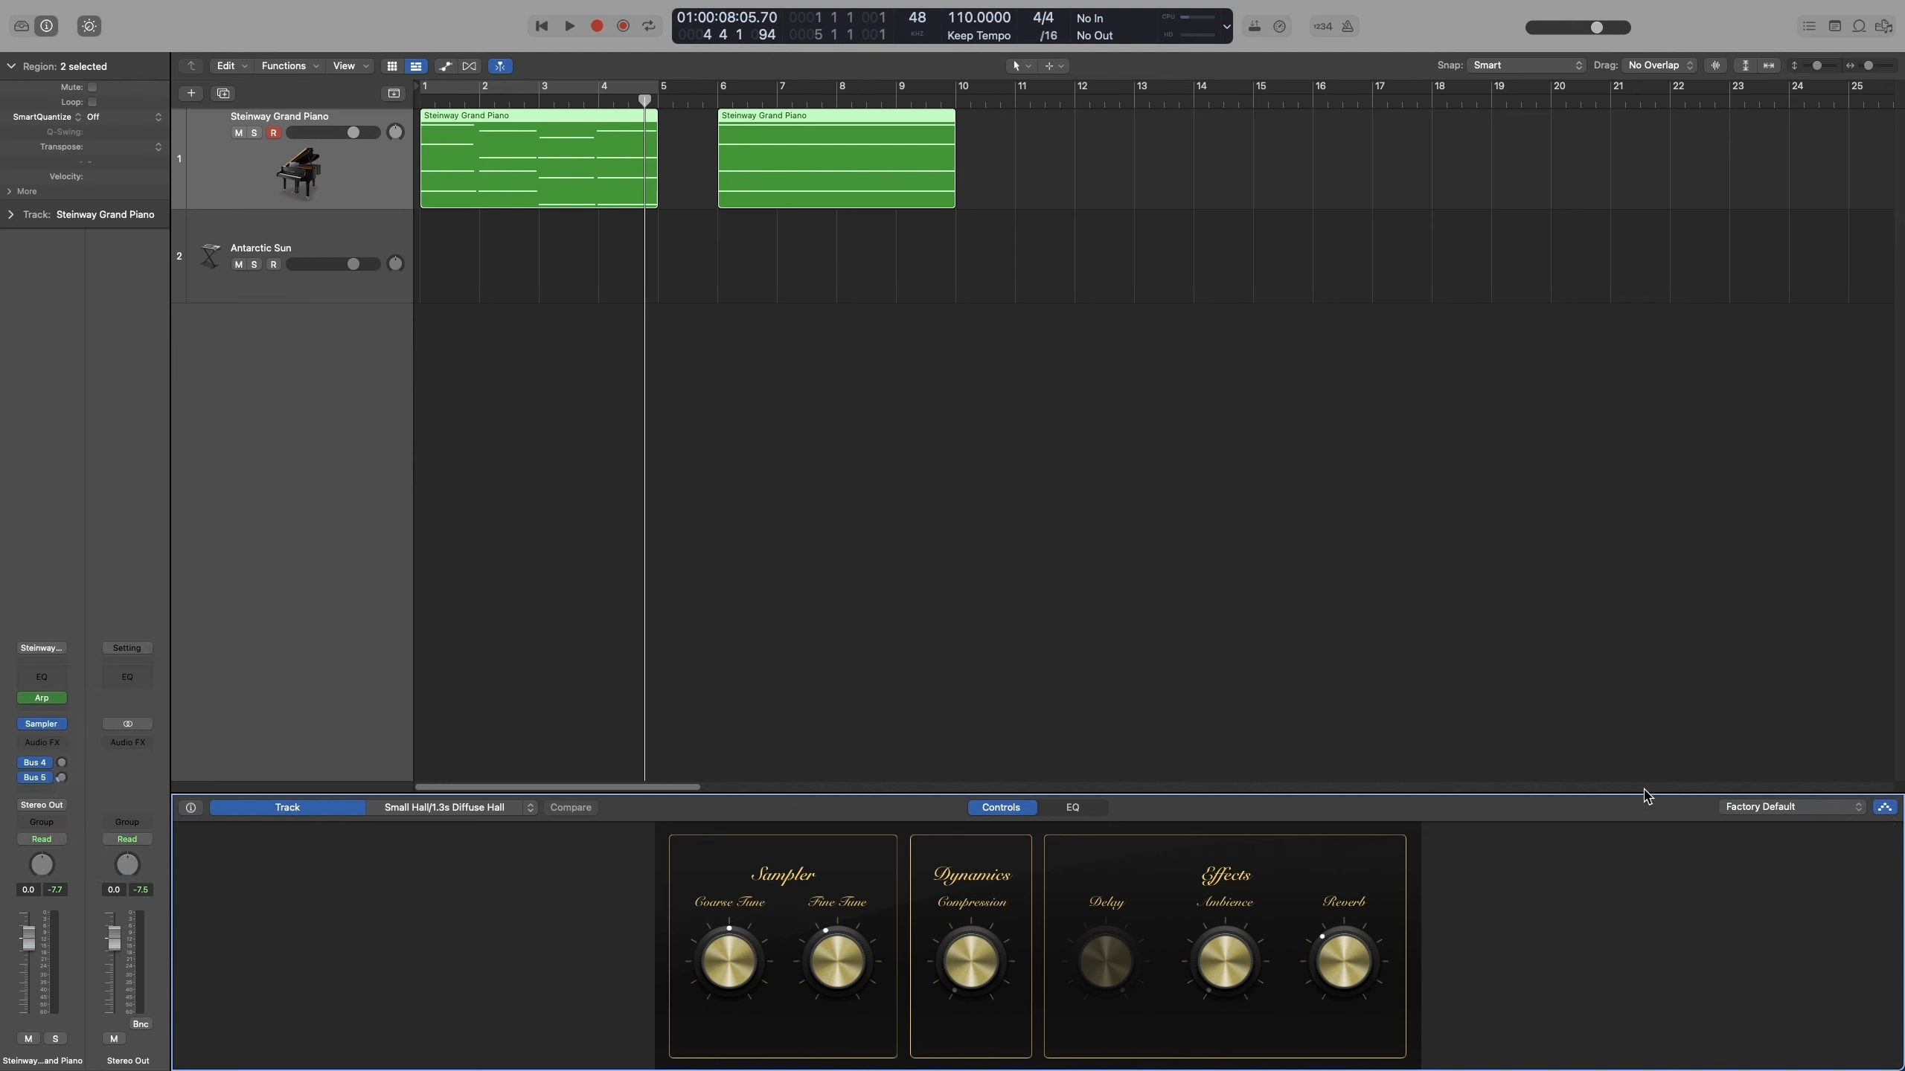
{"action": "key", "text": "b"}
Turn on cycle playback over the first Steinway Grand Piano region, from bar 1 to bar 5.
{"action": "left_click", "coordinate": [626, 272]}
{"action": "left_click", "coordinate": [564, 193]}
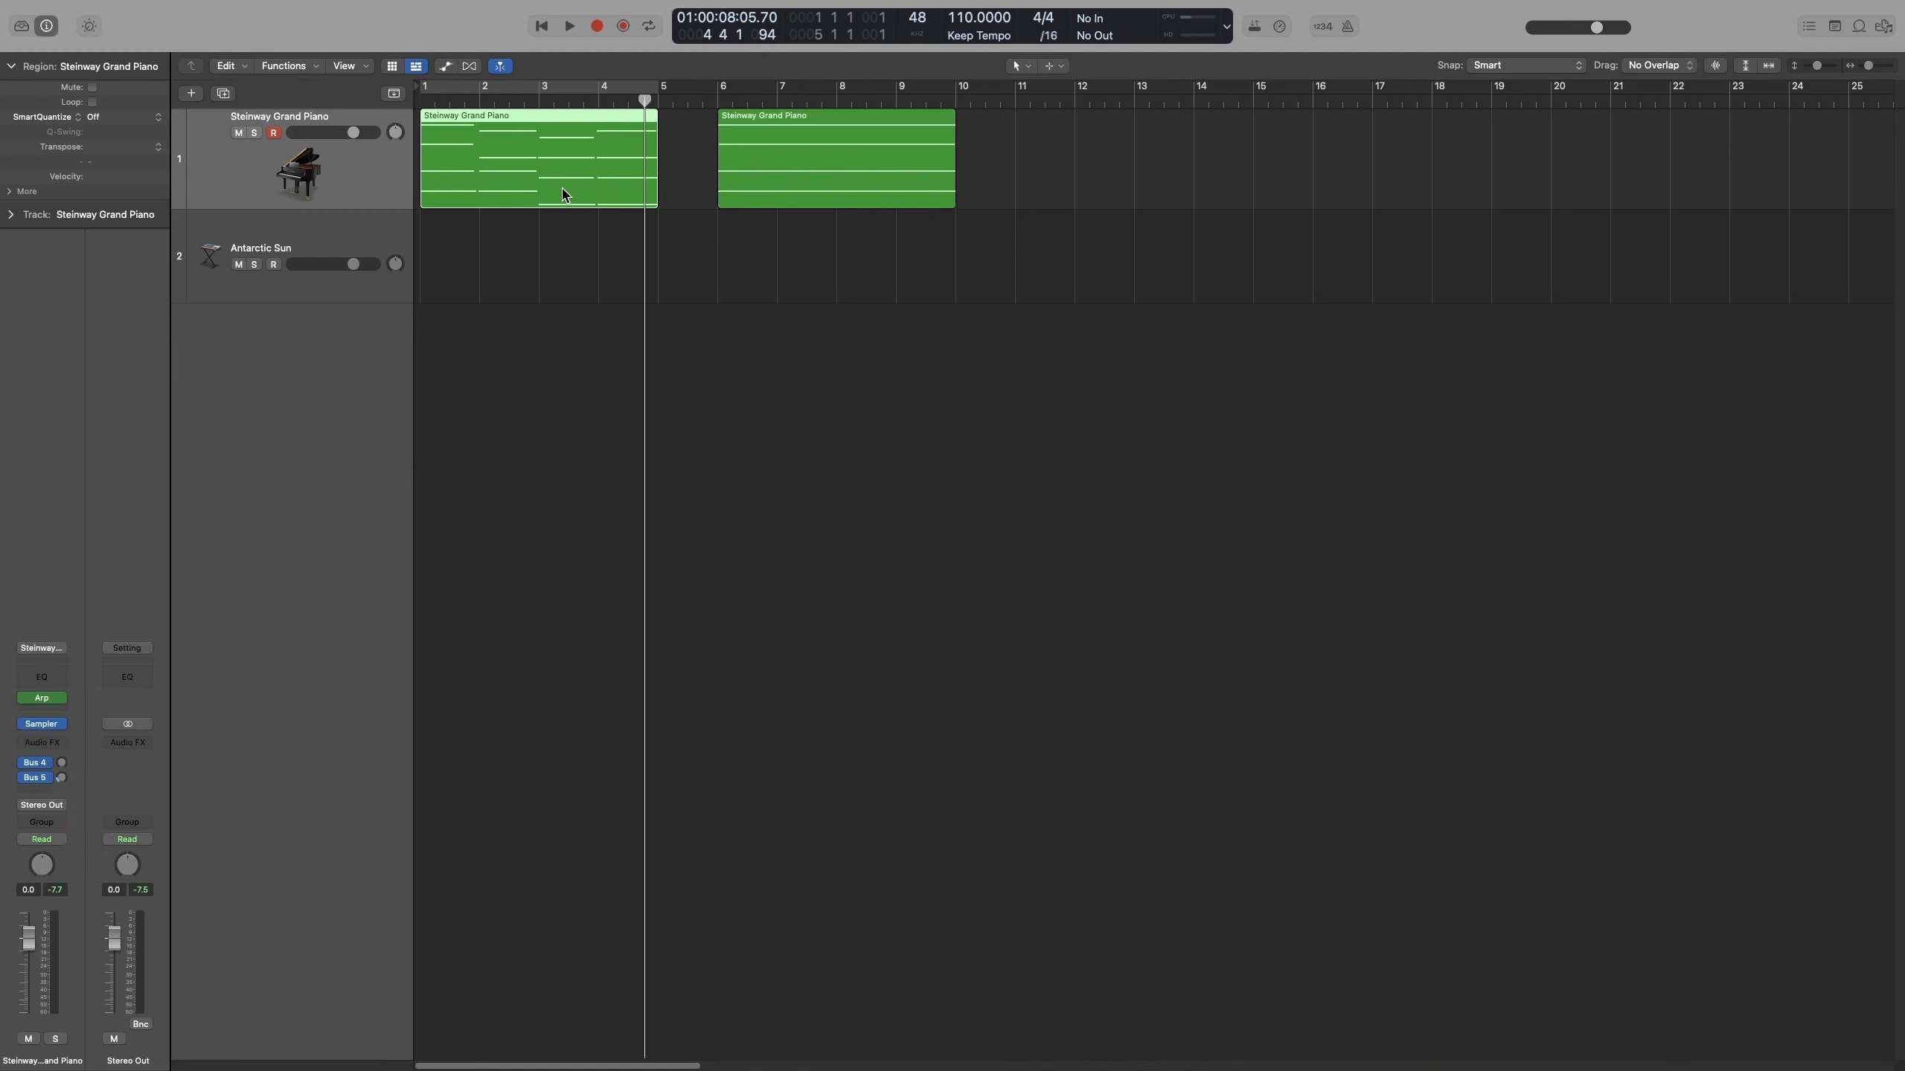
{"action": "key", "text": "c"}
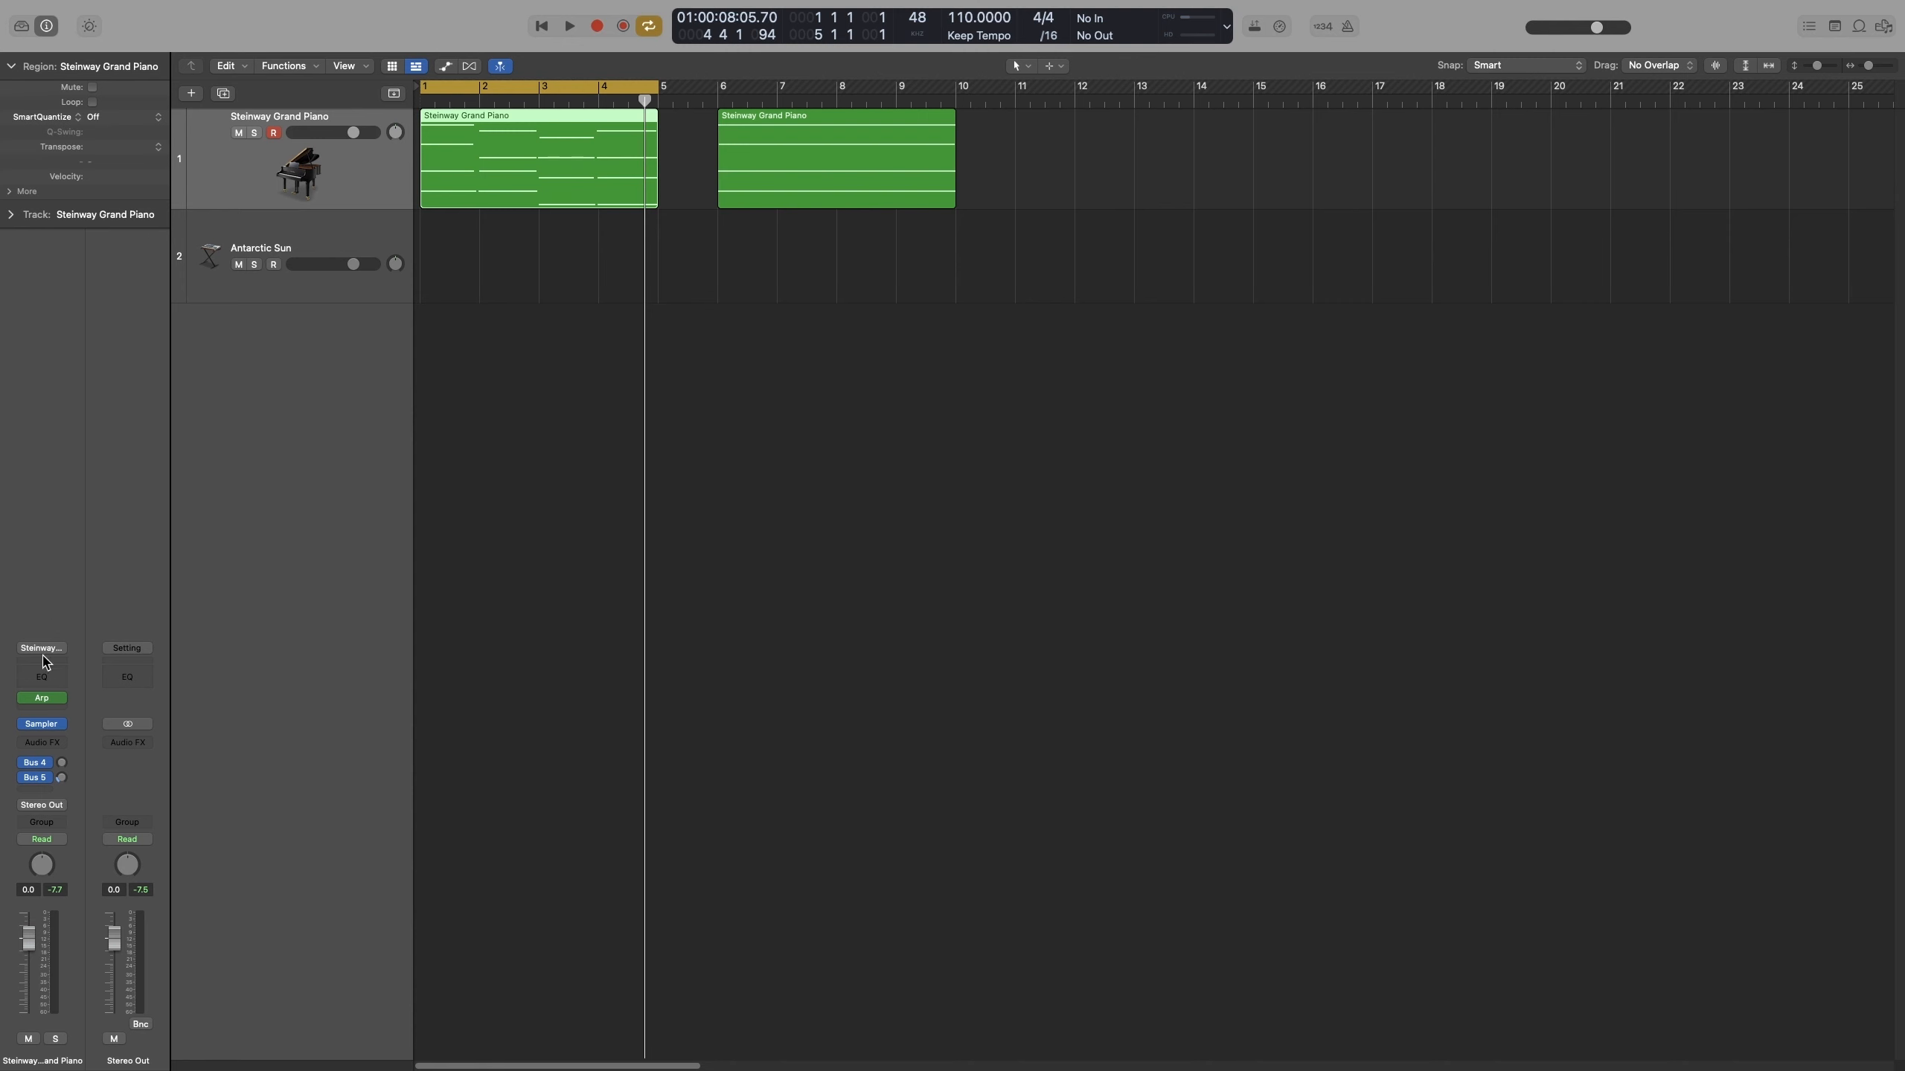
Compare playback of the piano chords with the Arpeggiator bypassed and with it switched on.
{"action": "left_click", "coordinate": [42, 698]}
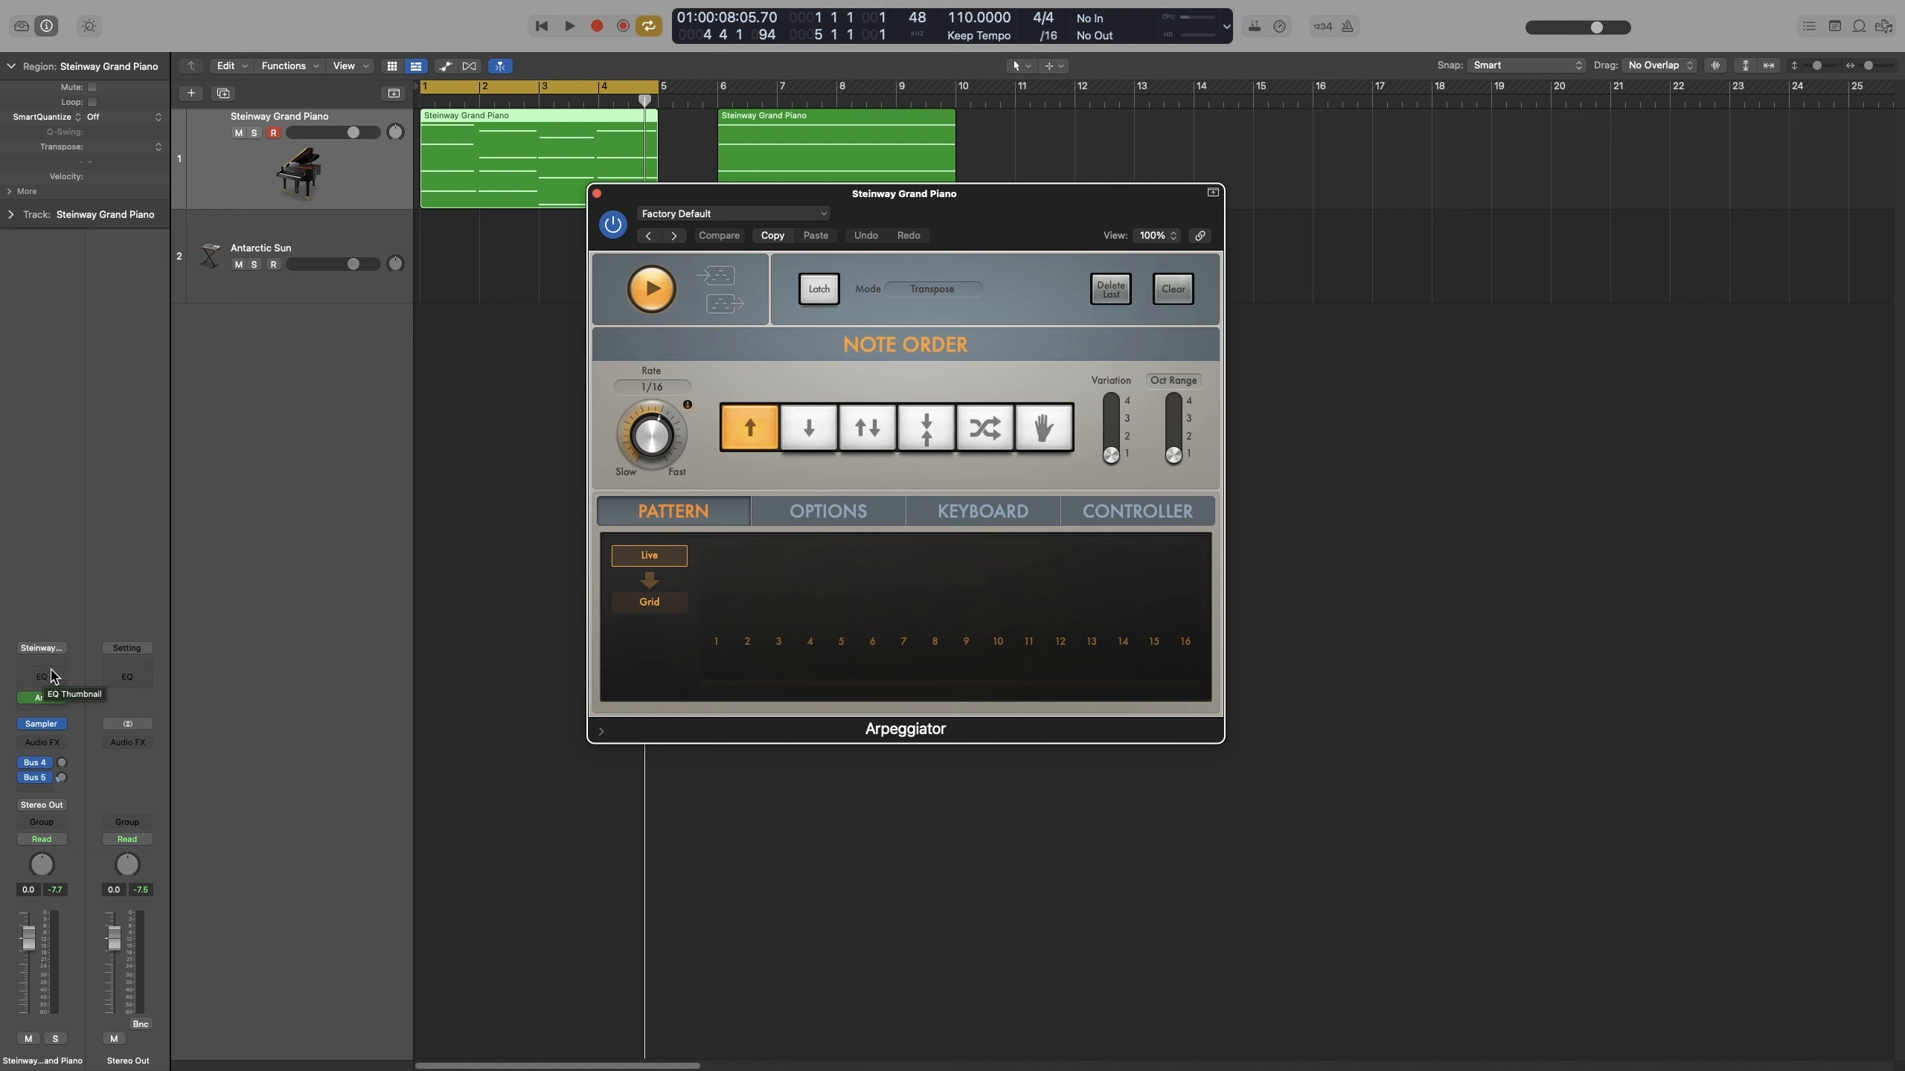
{"action": "left_click", "coordinate": [610, 223]}
{"action": "key", "text": "space"}
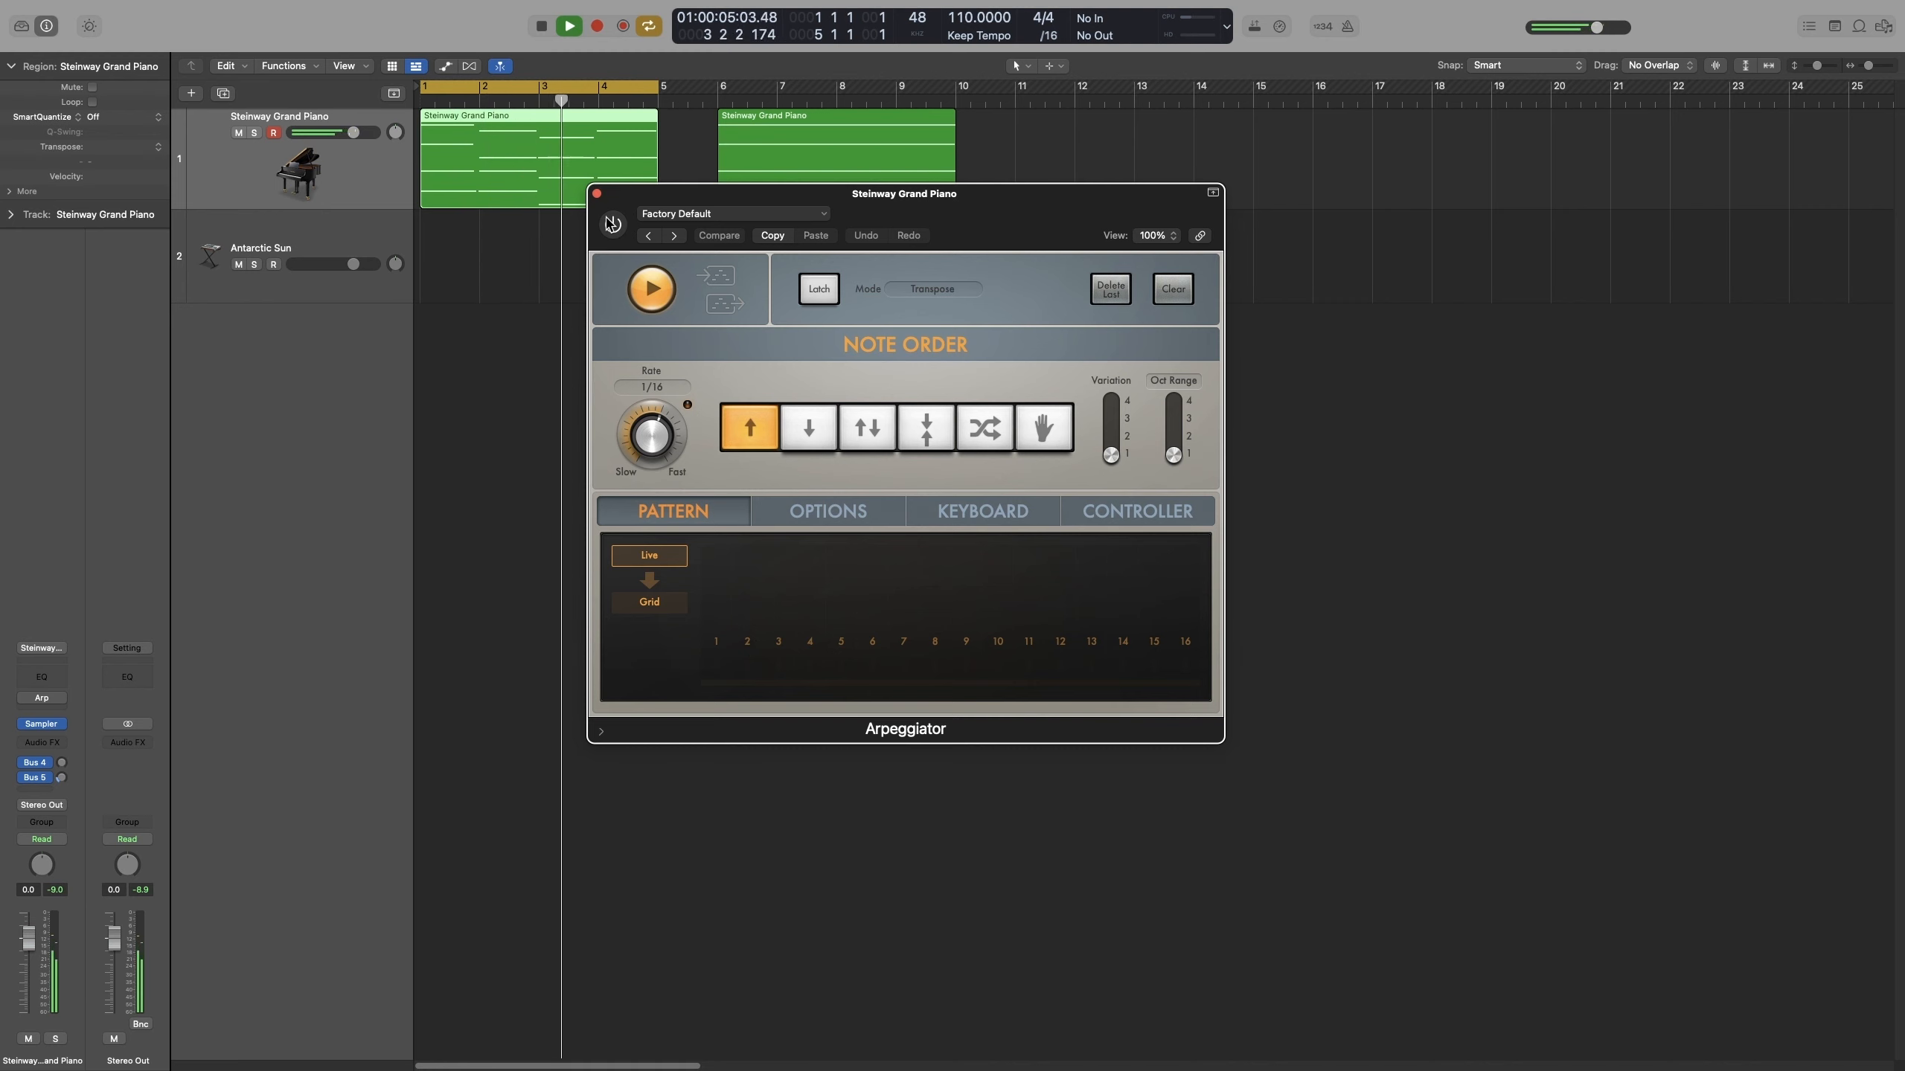
{"action": "key", "text": "space"}
{"action": "left_click", "coordinate": [610, 224]}
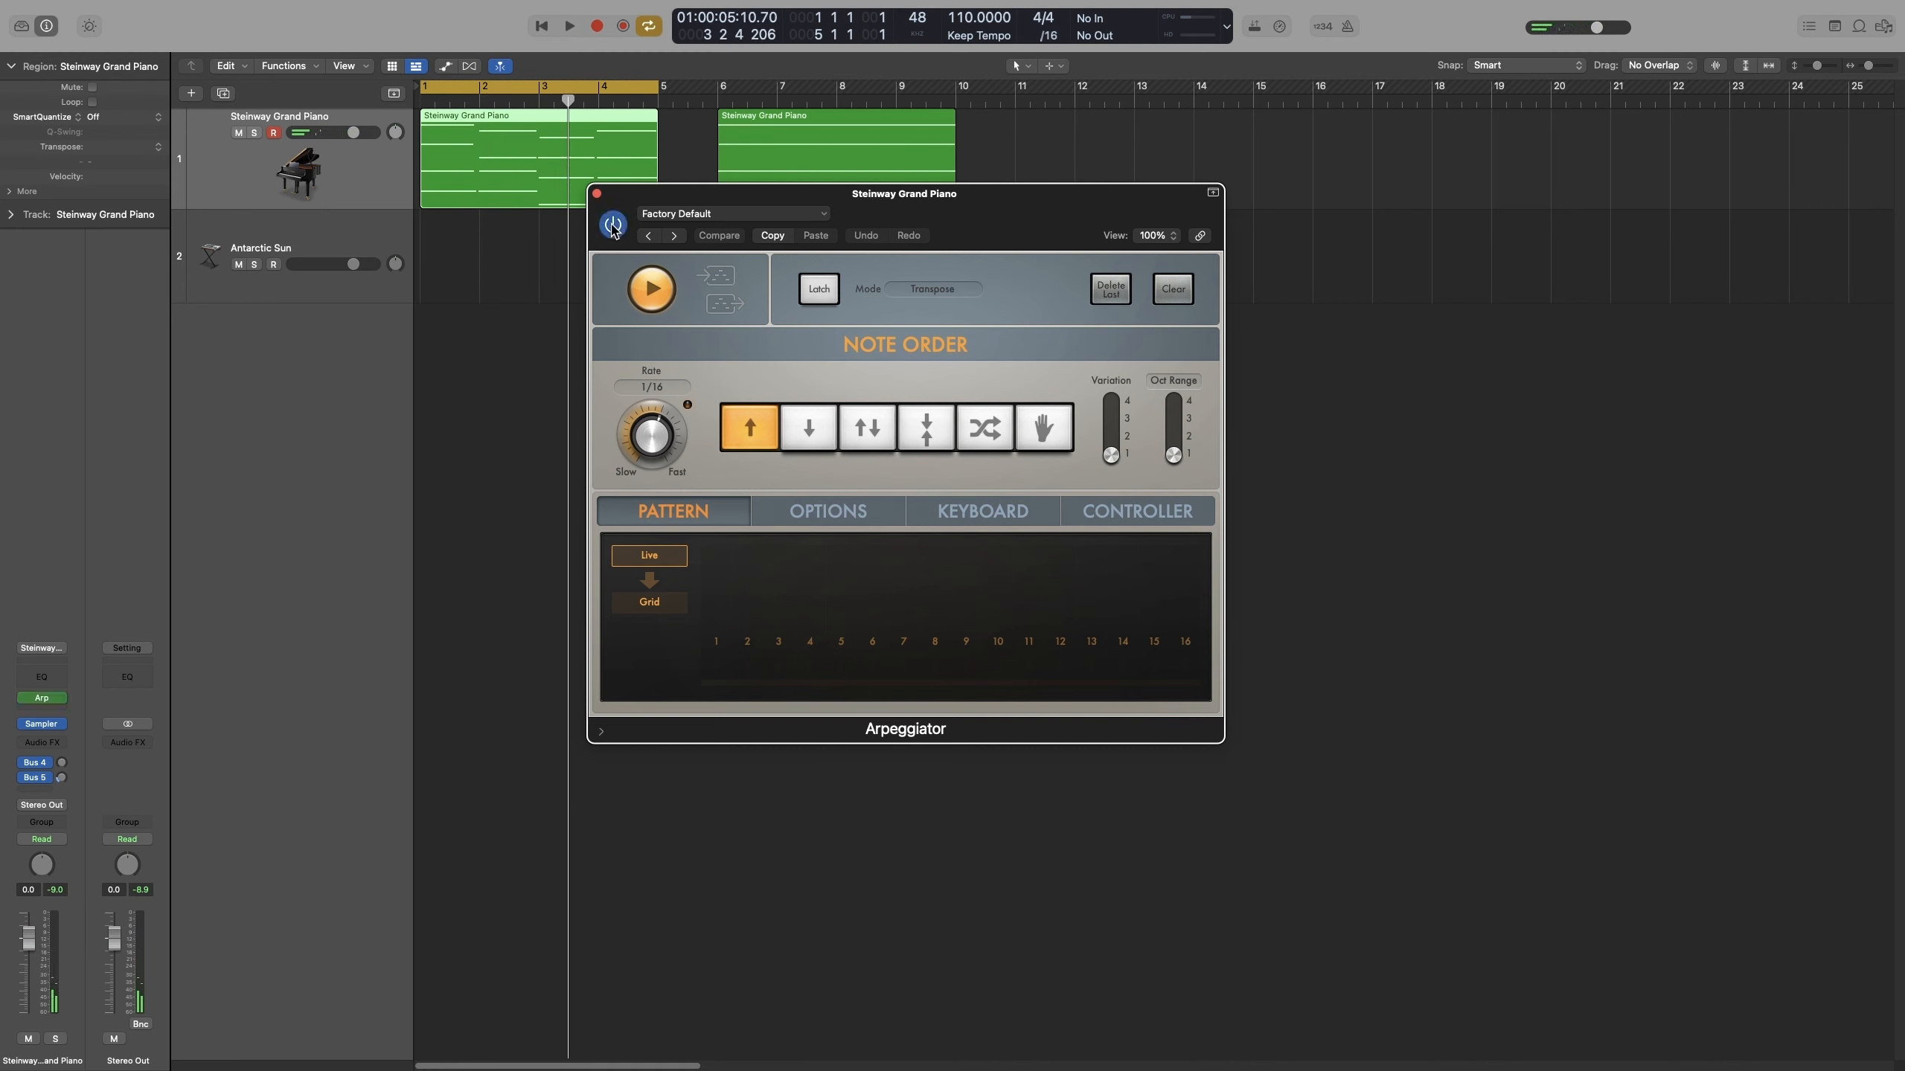
{"action": "key", "text": "space"}
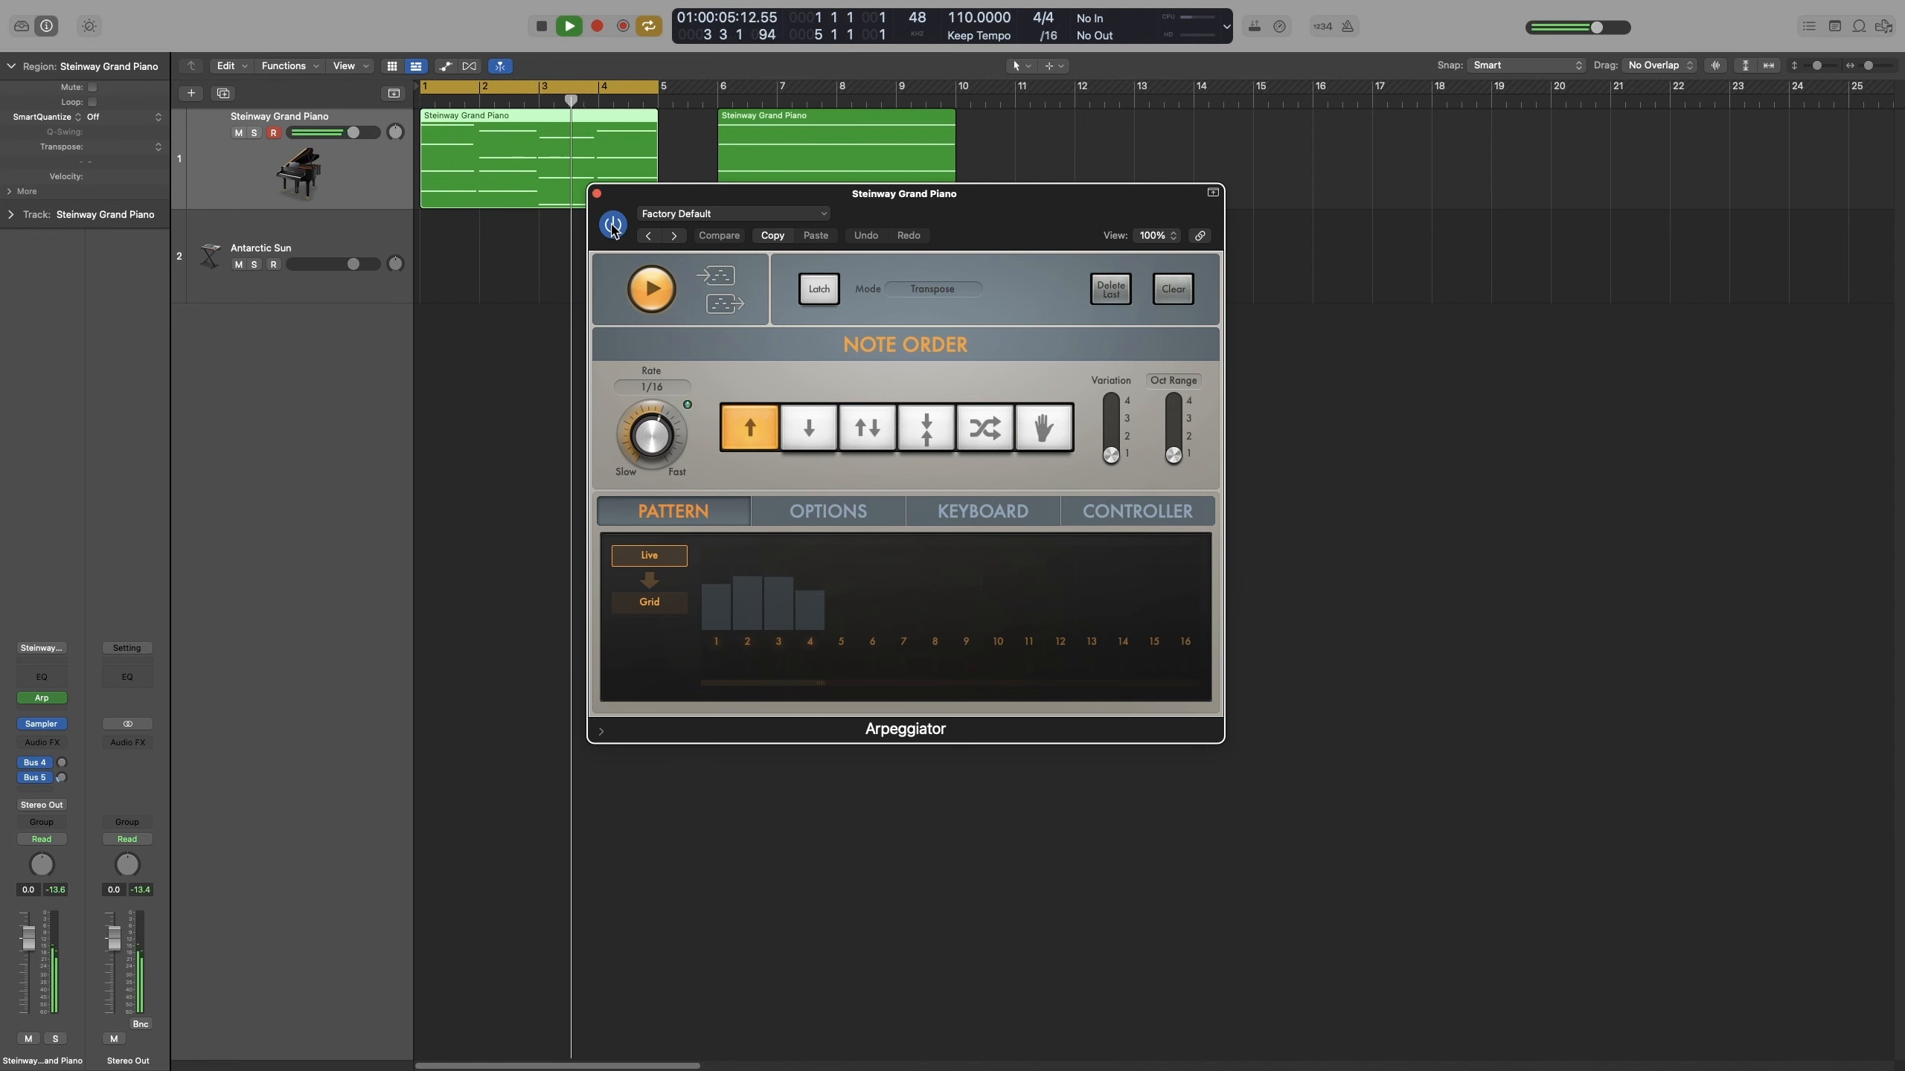
{"action": "key", "text": "space"}
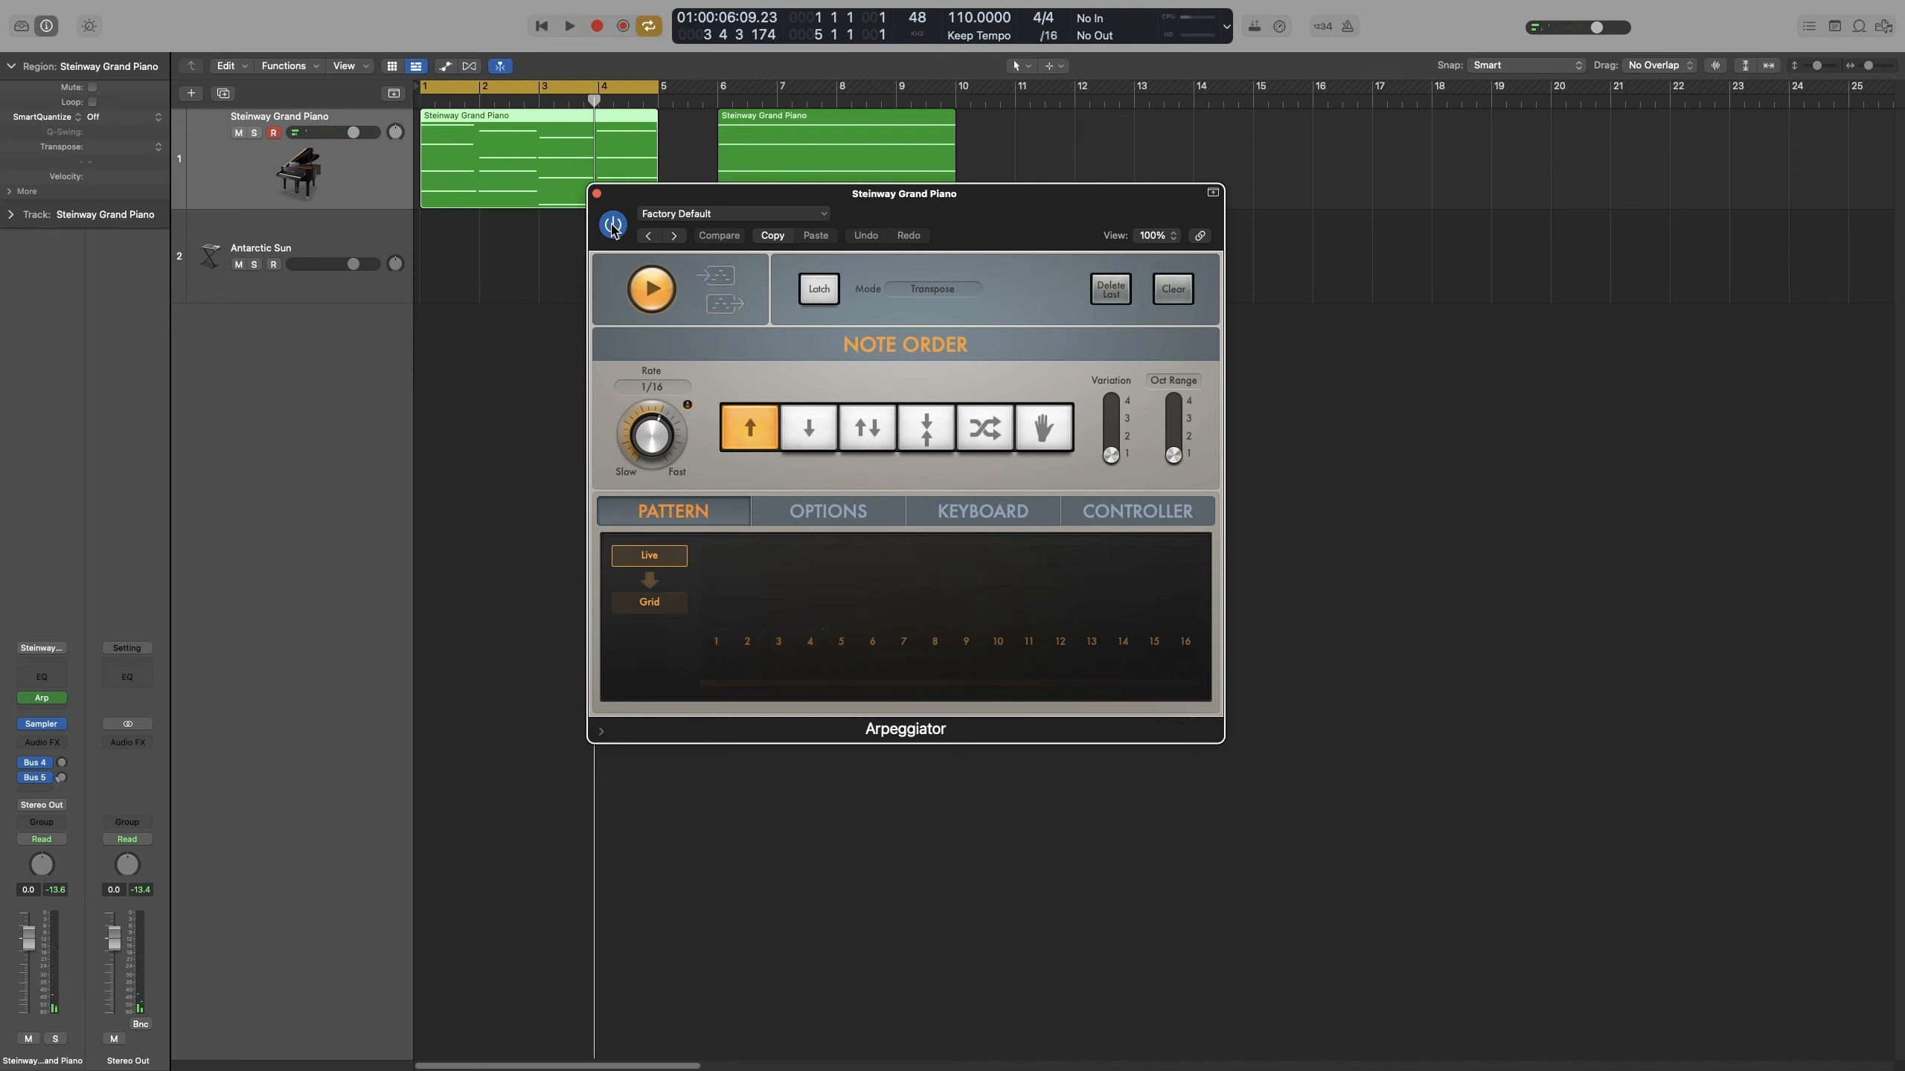
Enlarge the Arpeggiator view to 175% and play the piano region through it.
{"action": "left_click_drag", "start_coordinate": [1138, 214], "coordinate": [1050, 139]}
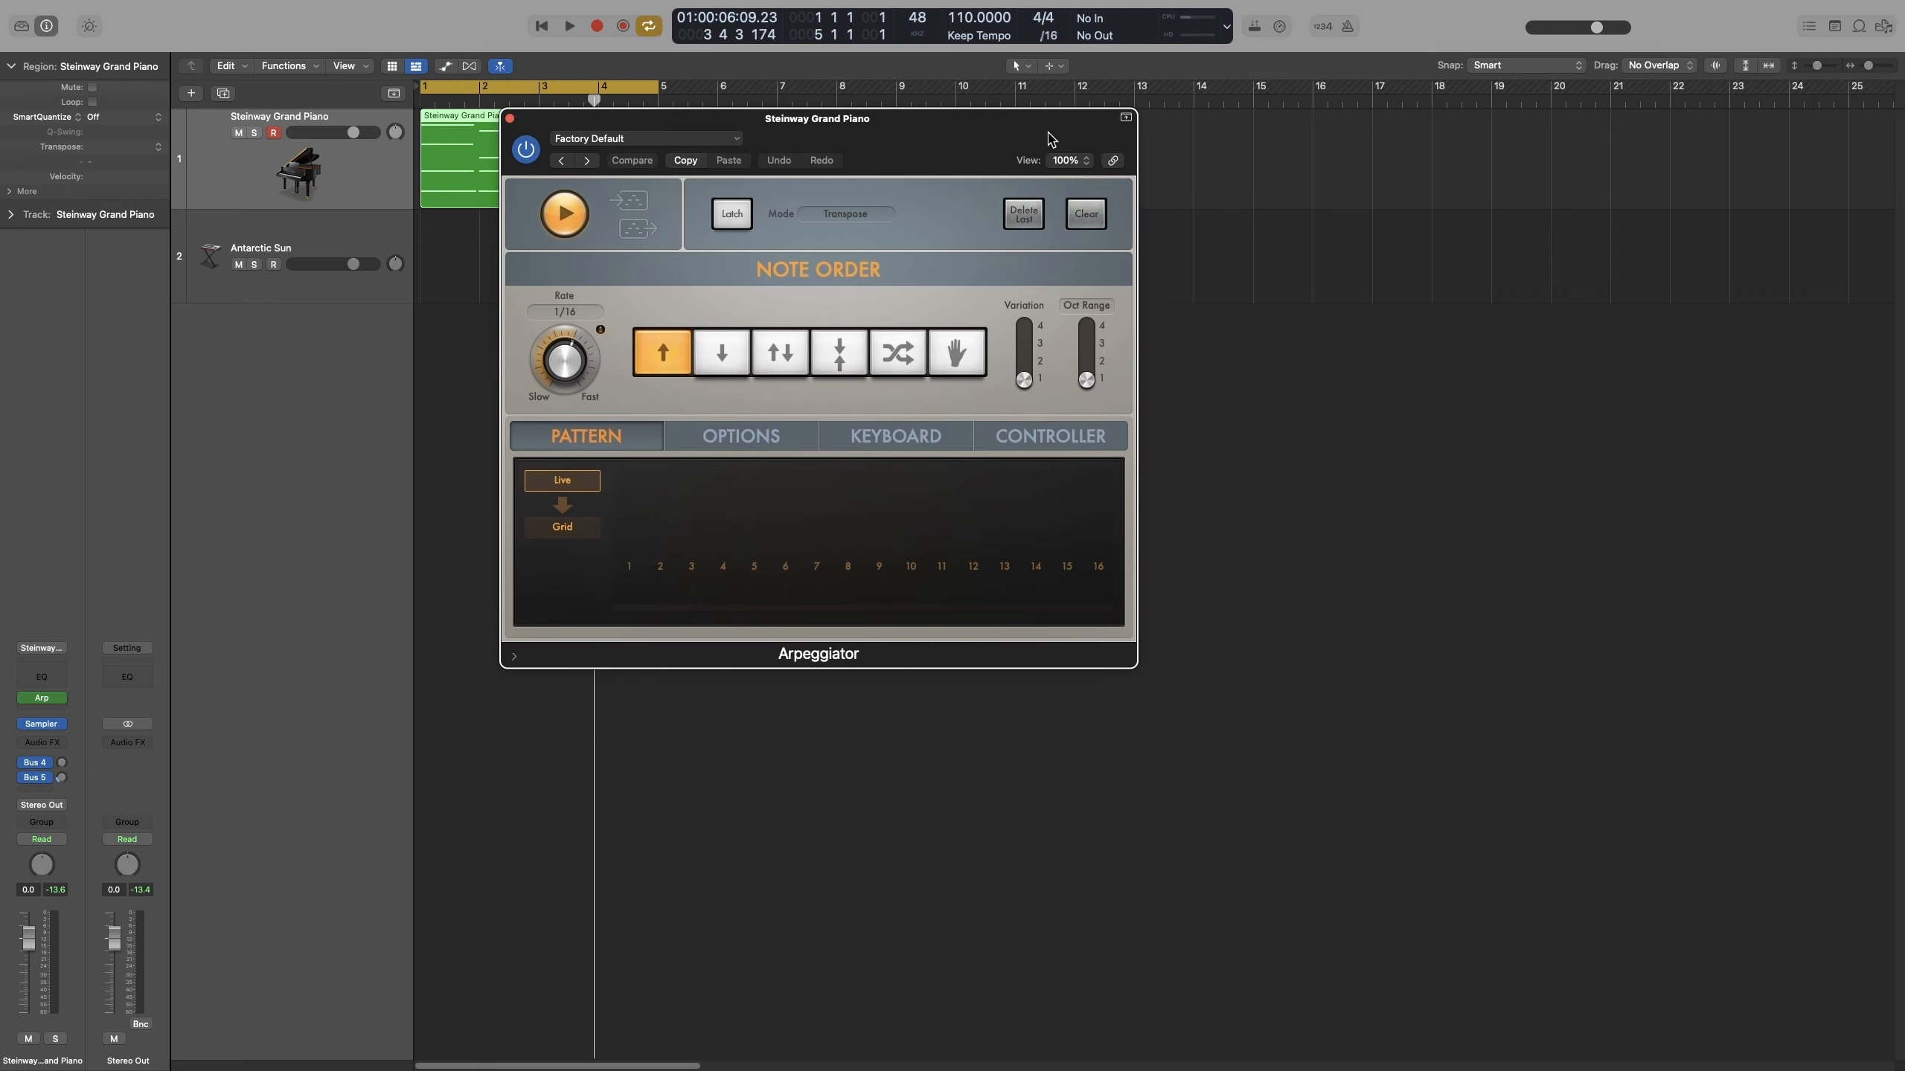
{"action": "left_click", "coordinate": [1069, 160]}
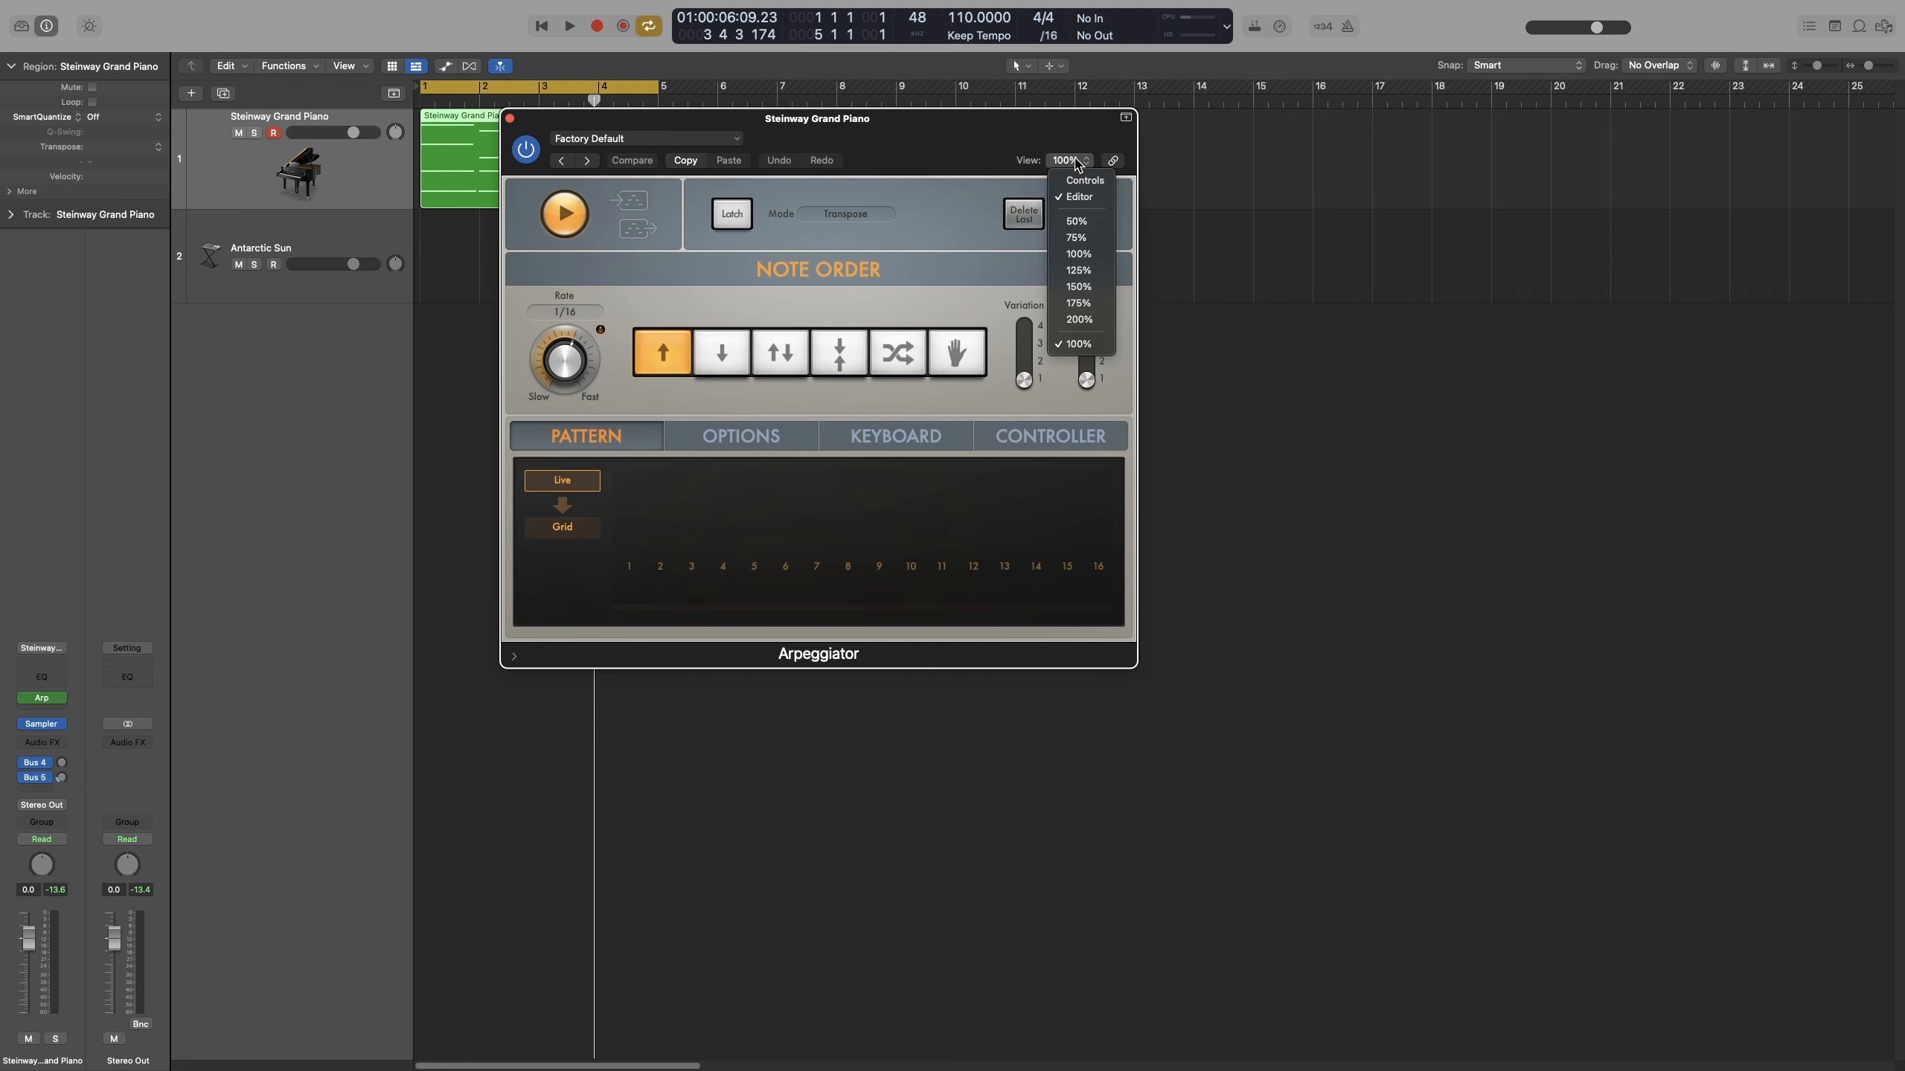
{"action": "left_click", "coordinate": [1079, 303]}
{"action": "left_click_drag", "start_coordinate": [1042, 151], "coordinate": [1045, 87]}
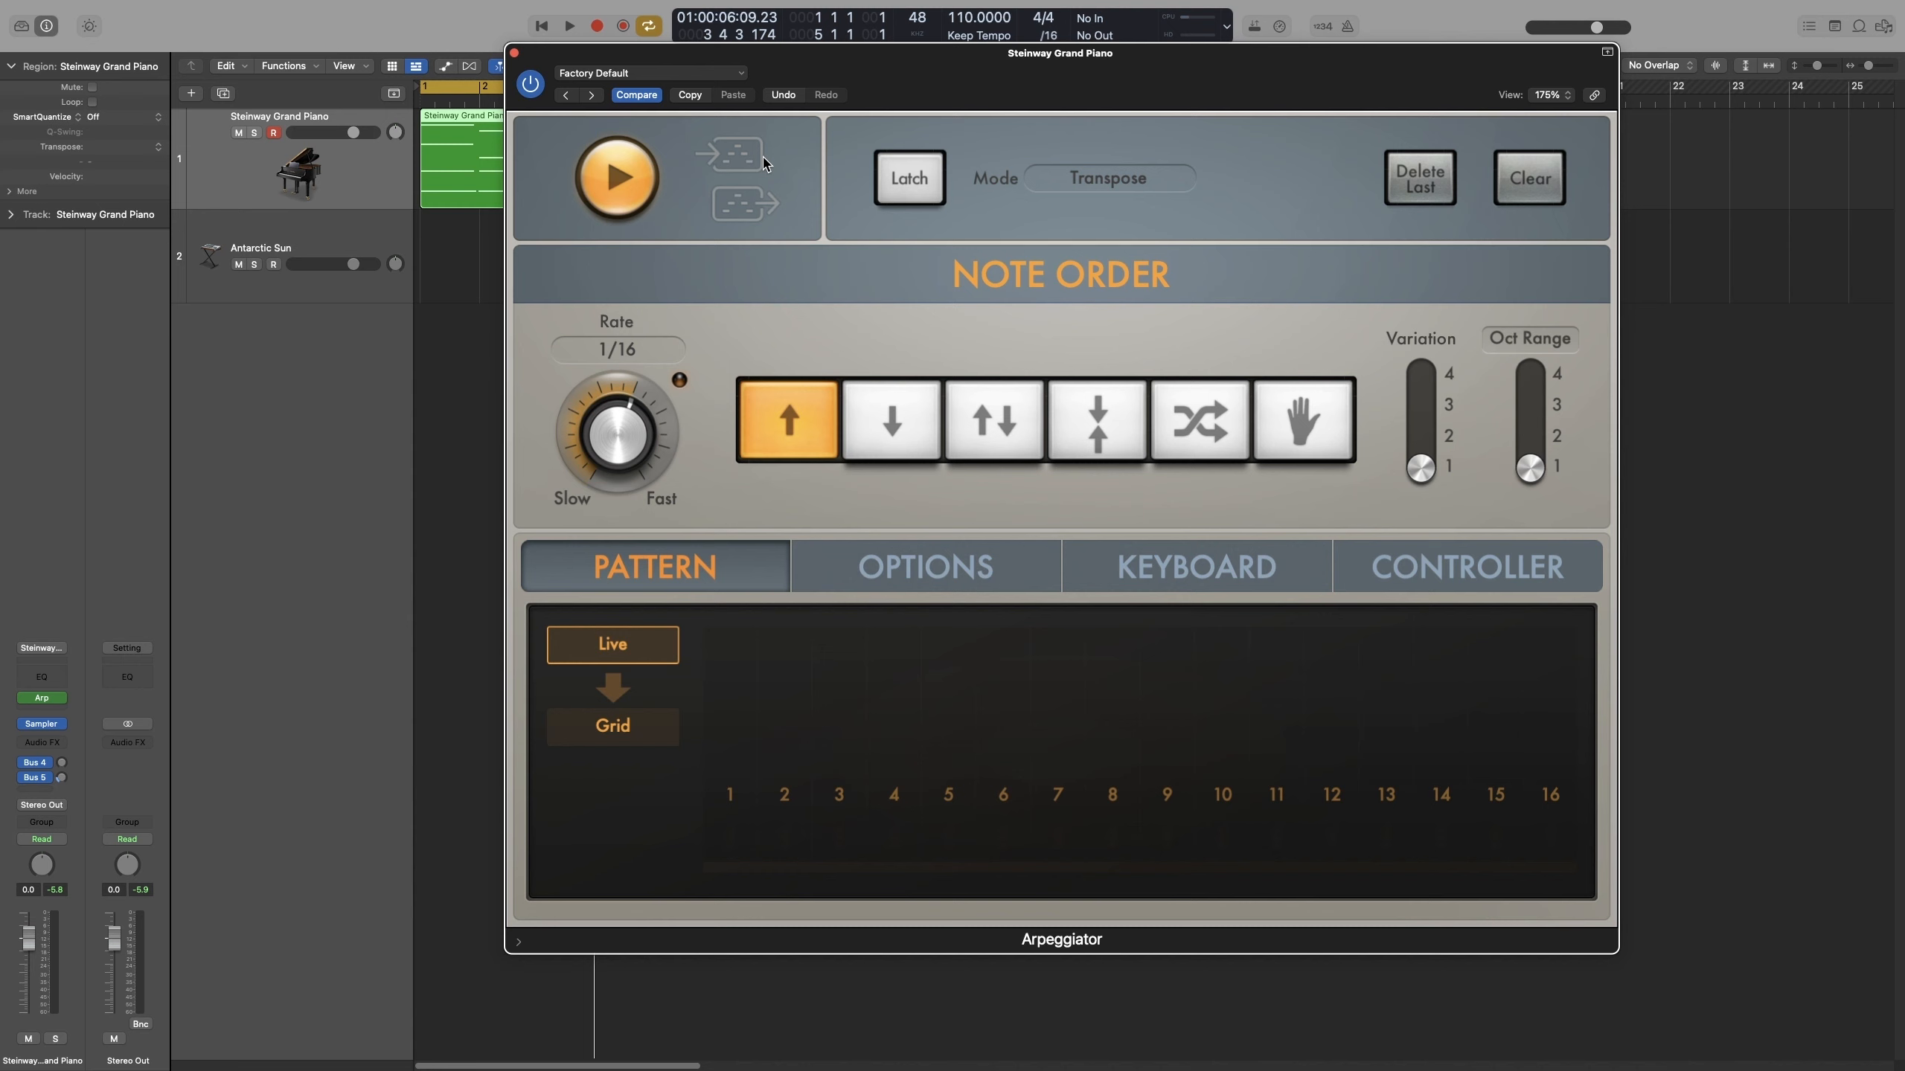
{"action": "key", "text": "space"}
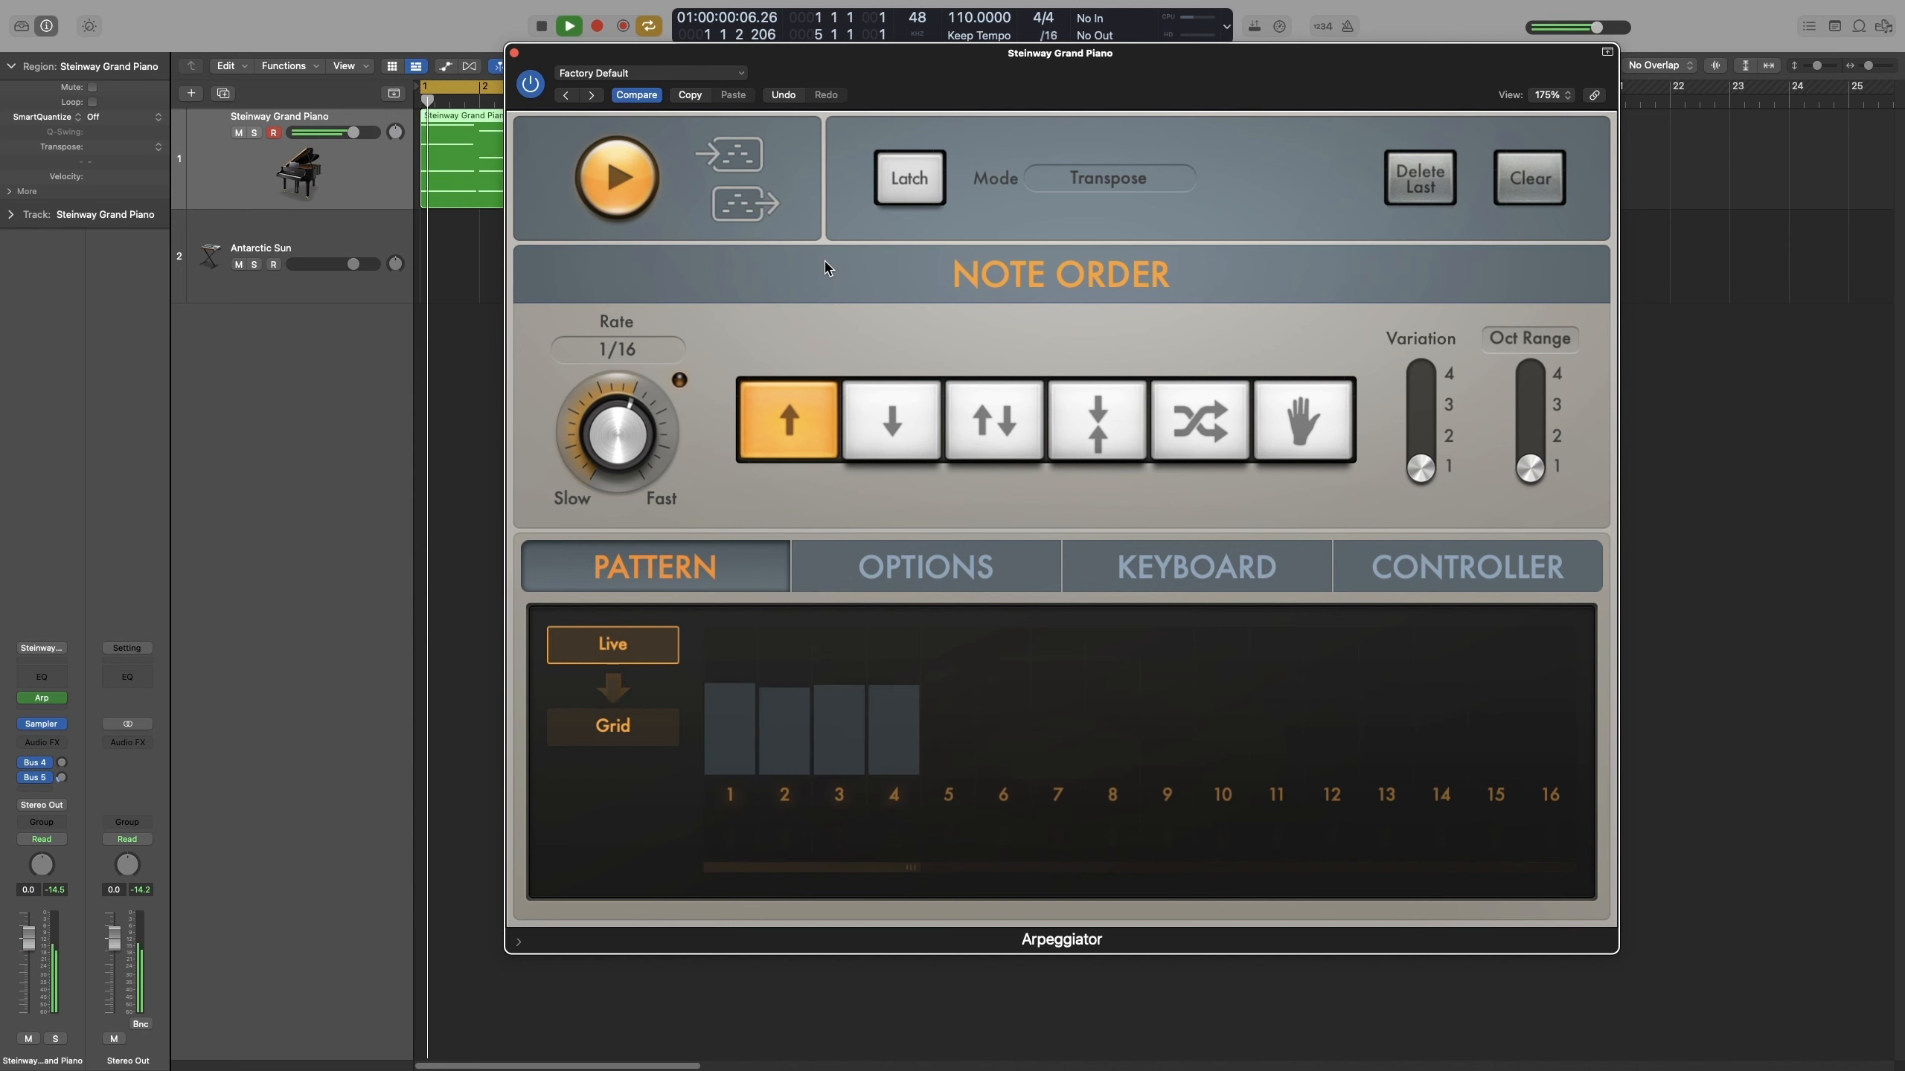
{"action": "key", "text": "space"}
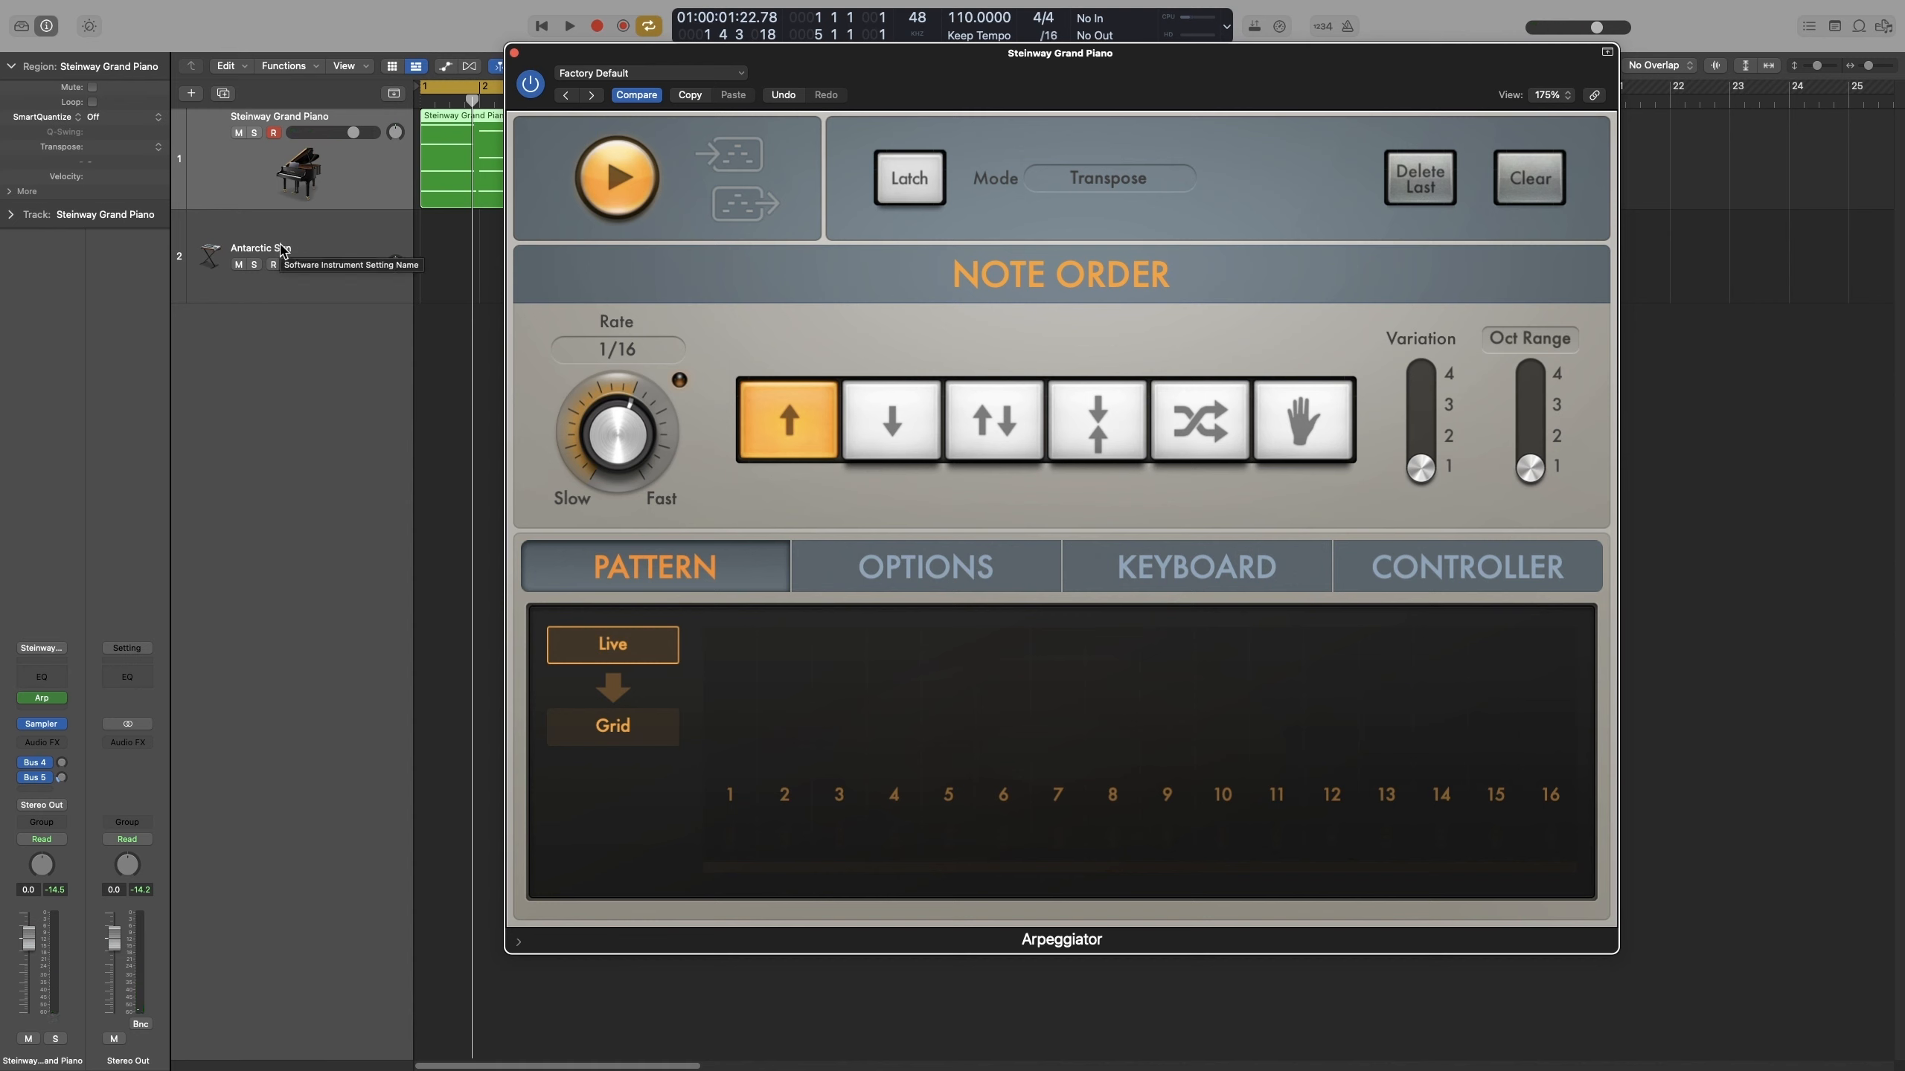
With cycling off, capture the Arpeggiator's incoming chords at bars 1 and 2 of the Antarctic Sun track and a short arpeggio at bar 4.
{"action": "left_click", "coordinate": [312, 239]}
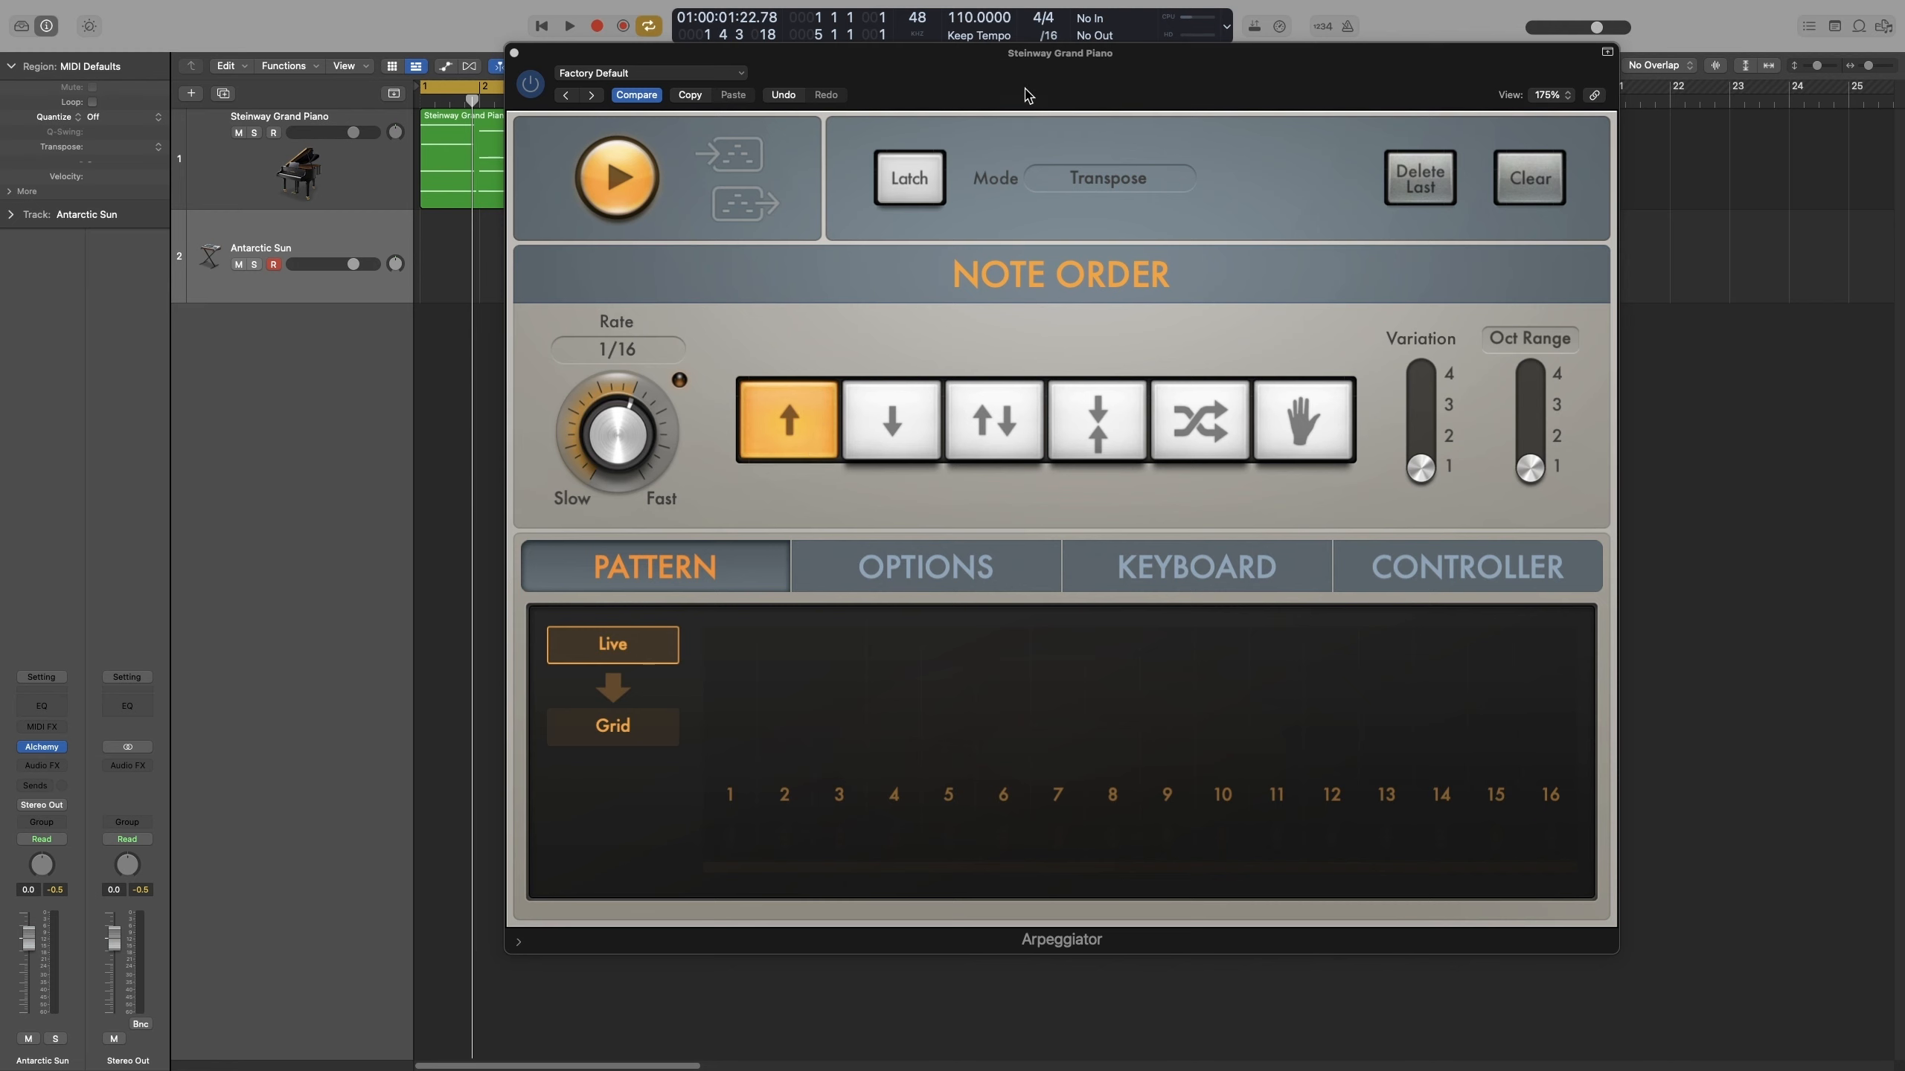
{"action": "left_click_drag", "start_coordinate": [1028, 95], "coordinate": [1241, 94]}
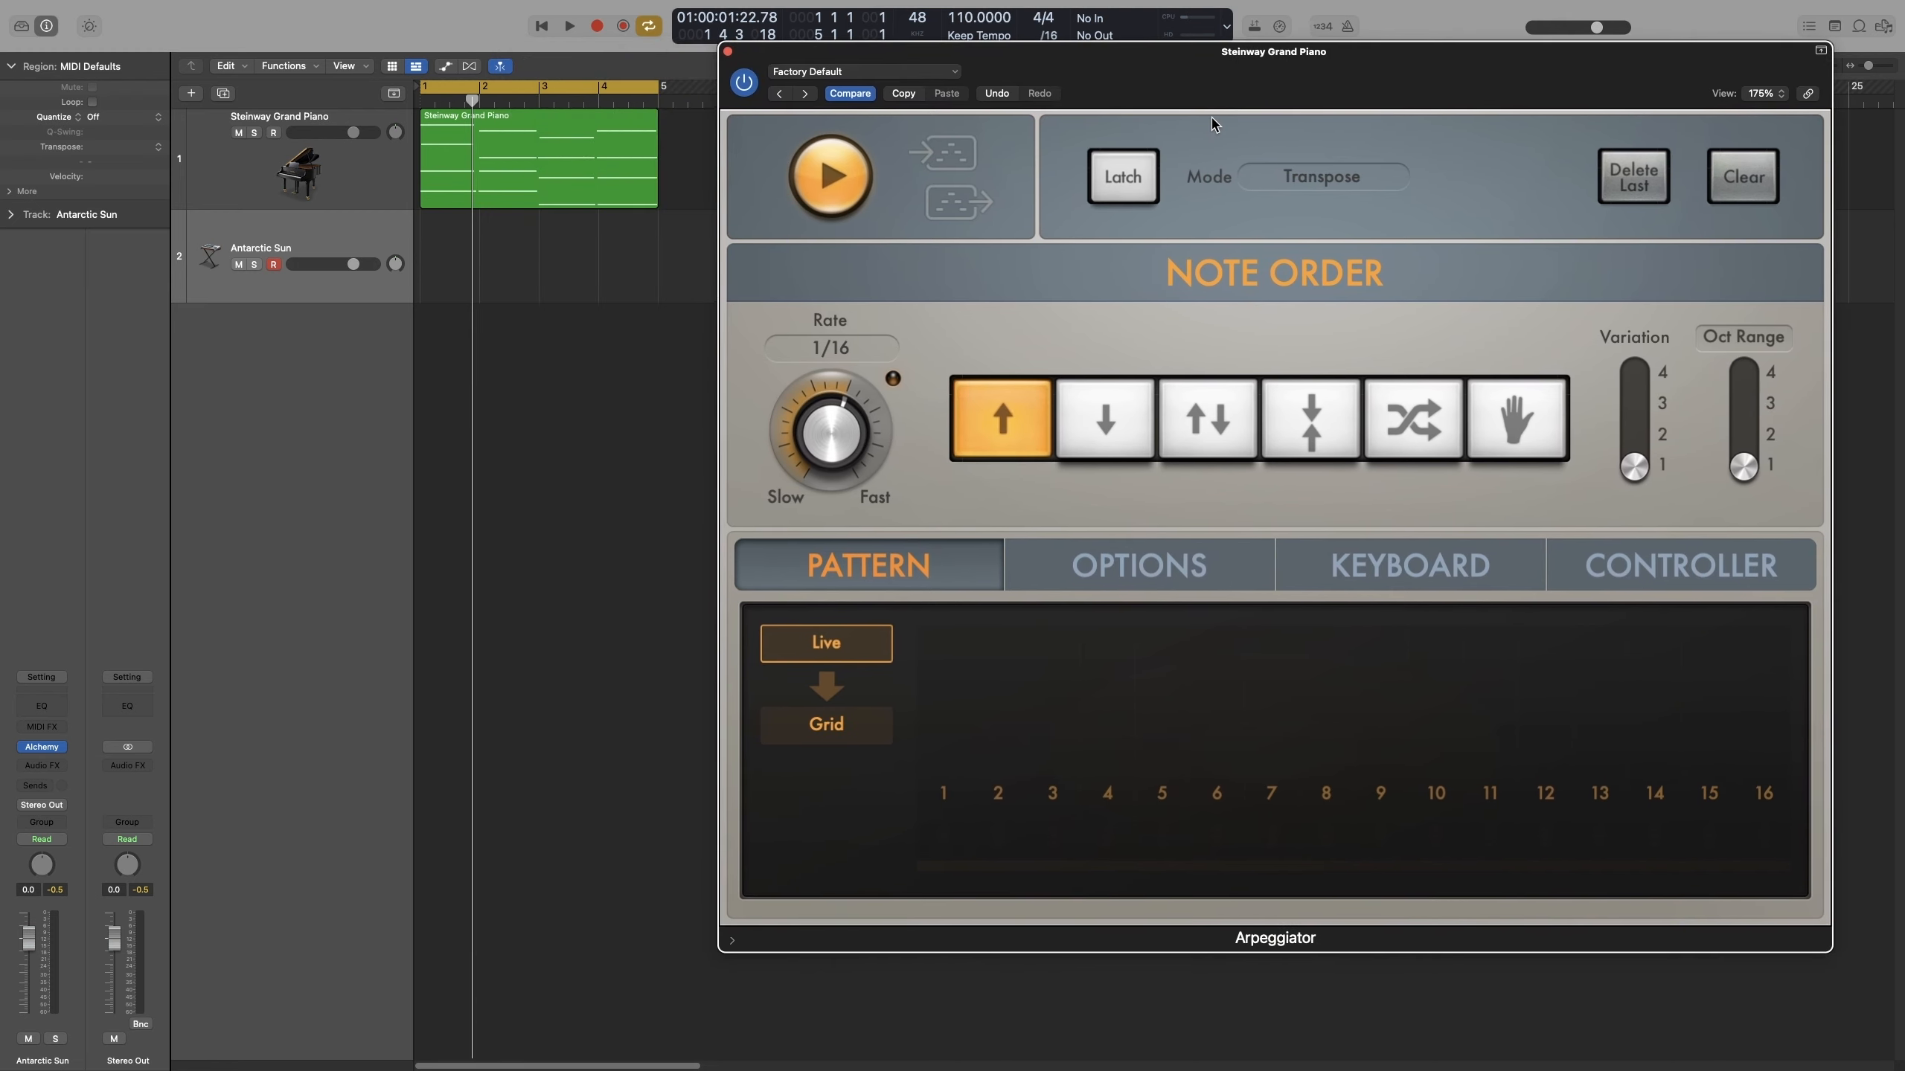
{"action": "key", "text": "c"}
{"action": "key", "text": "space"}
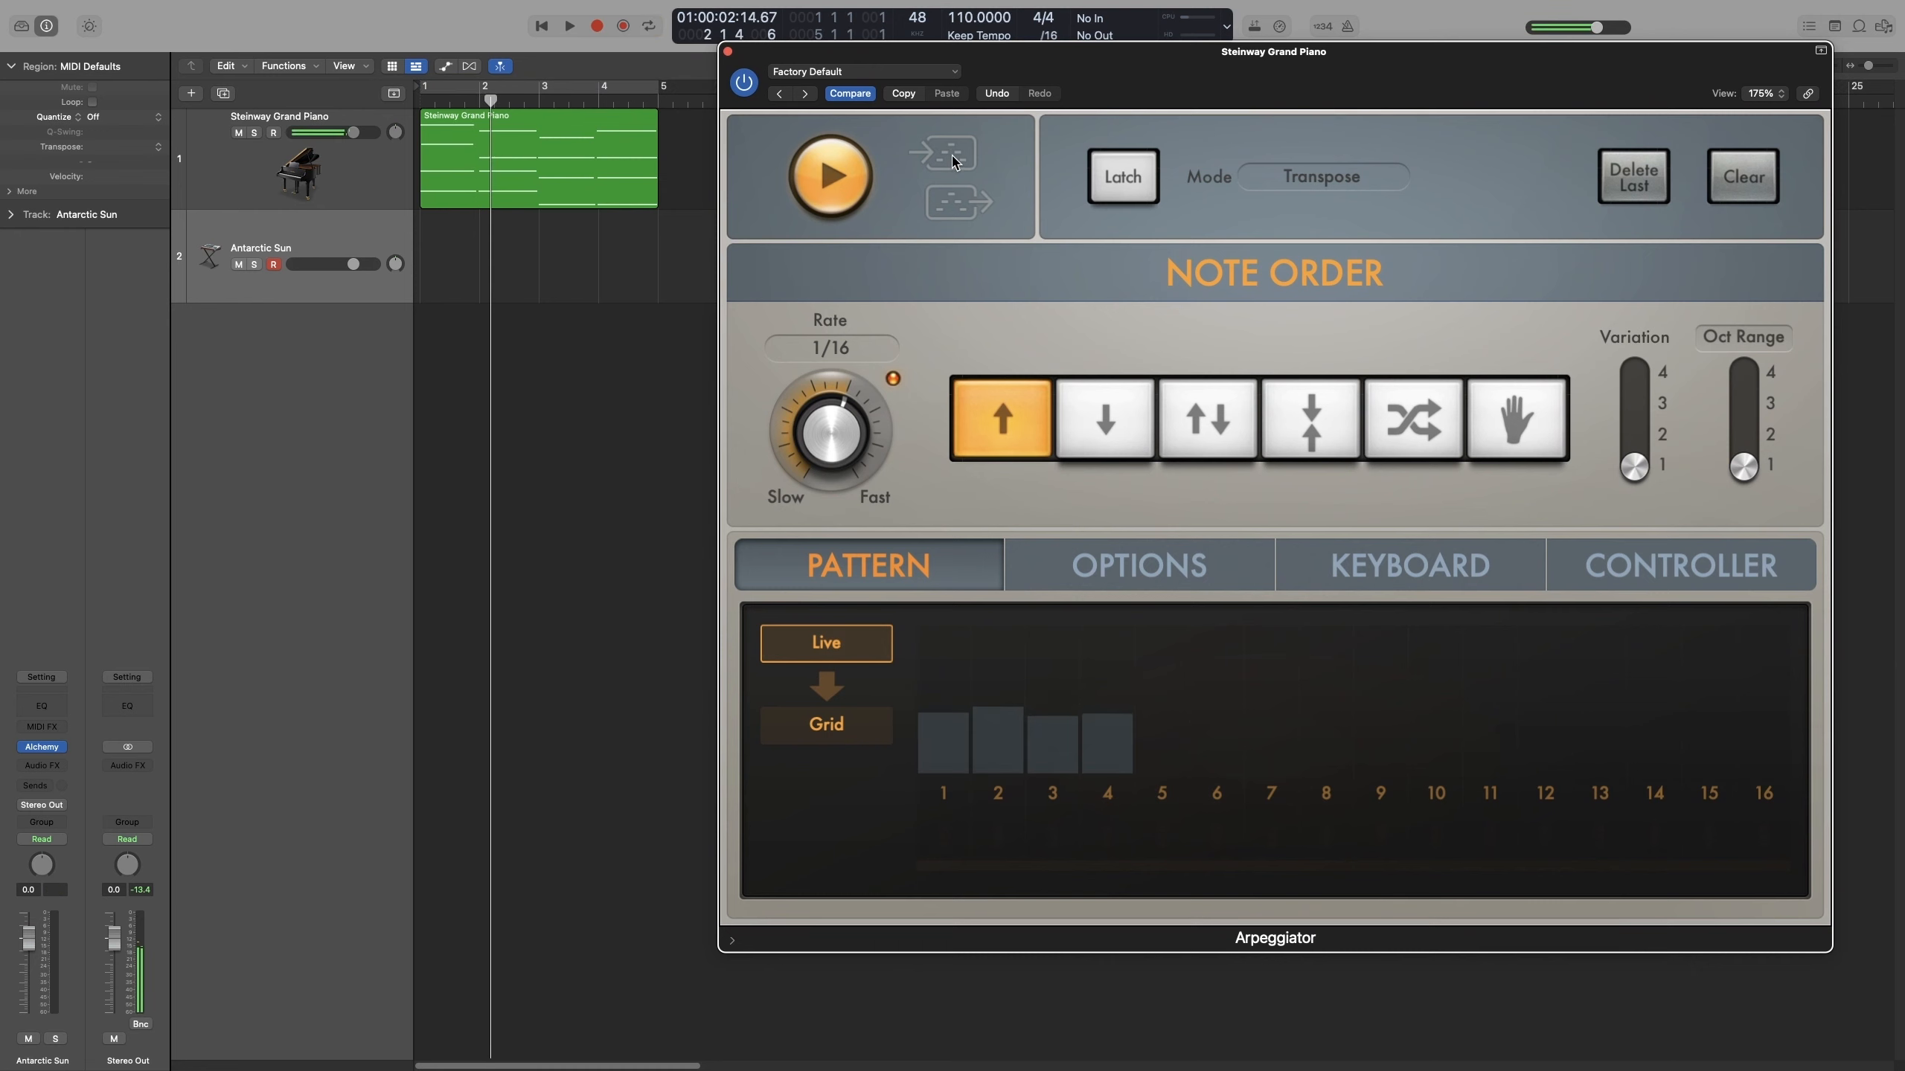
{"action": "key", "text": "space"}
{"action": "key", "text": "Return"}
{"action": "key", "text": "r"}
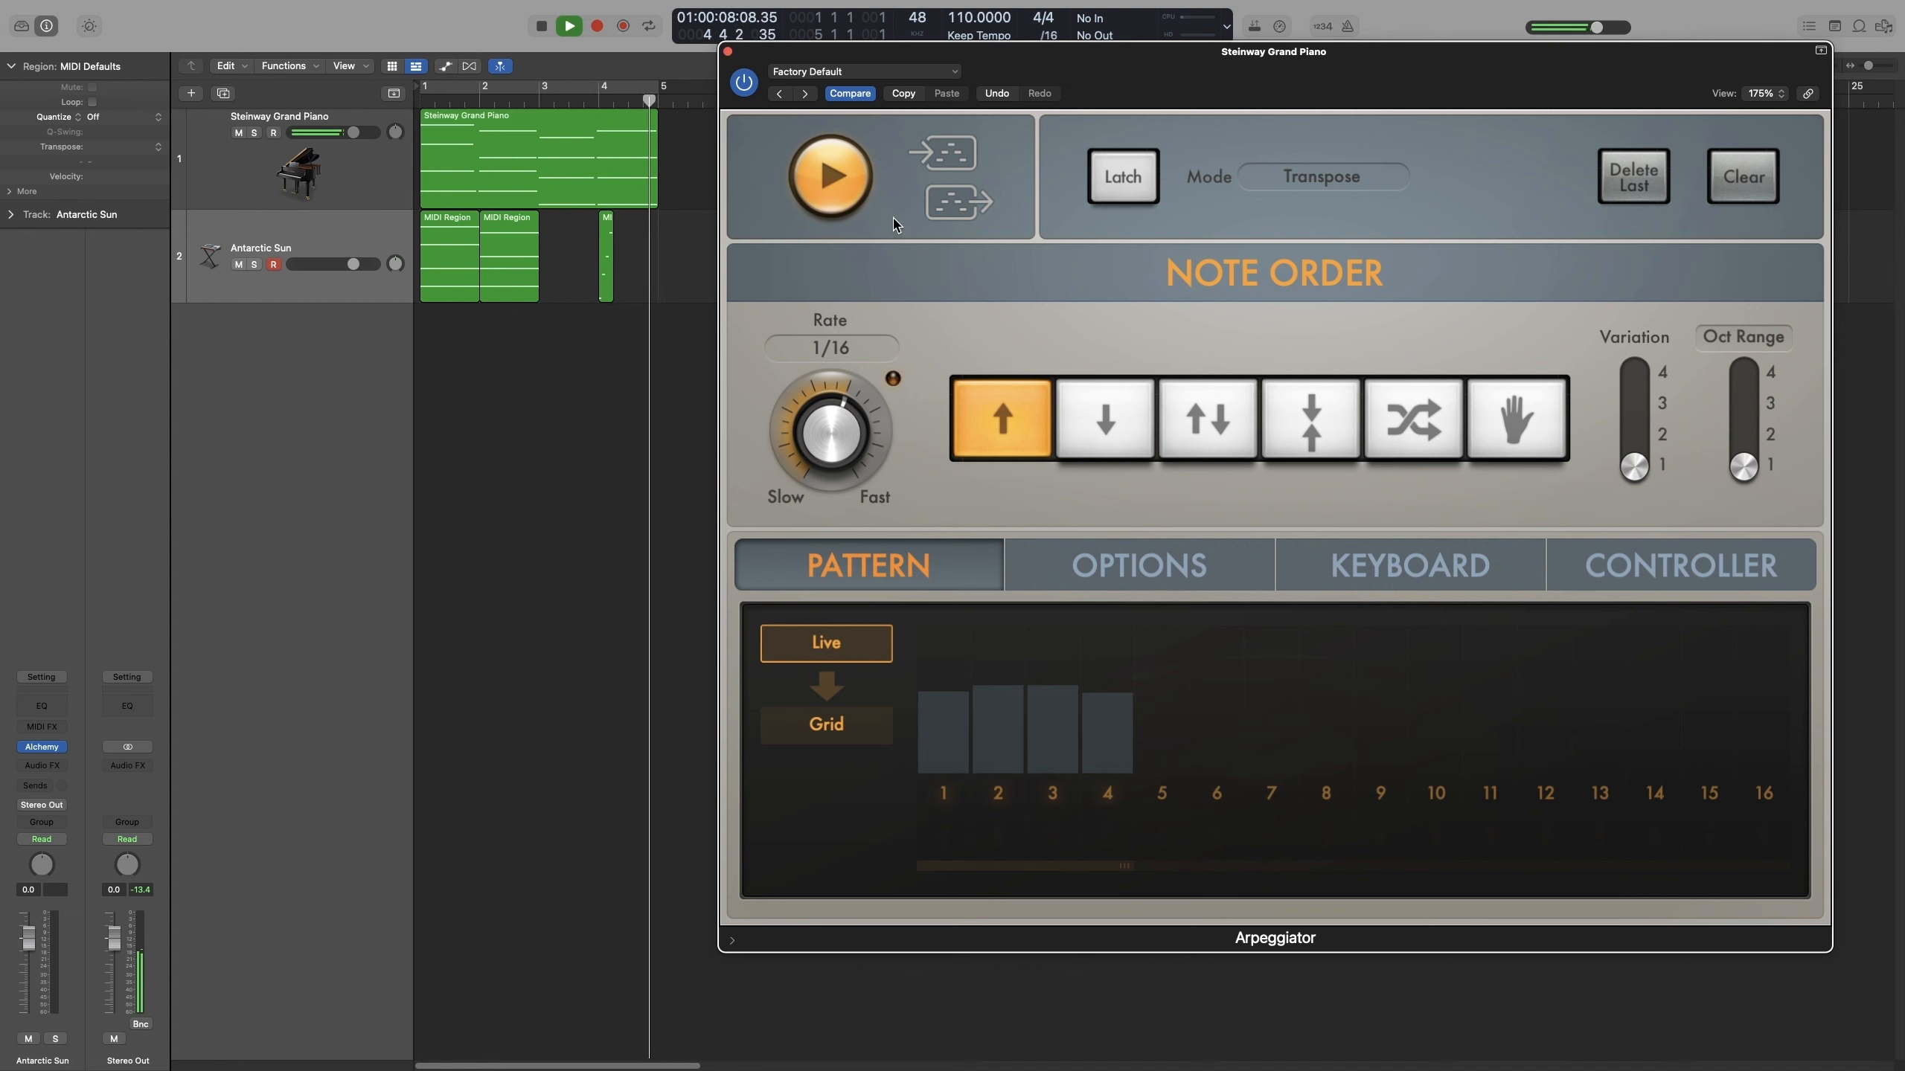
{"action": "key", "text": "space"}
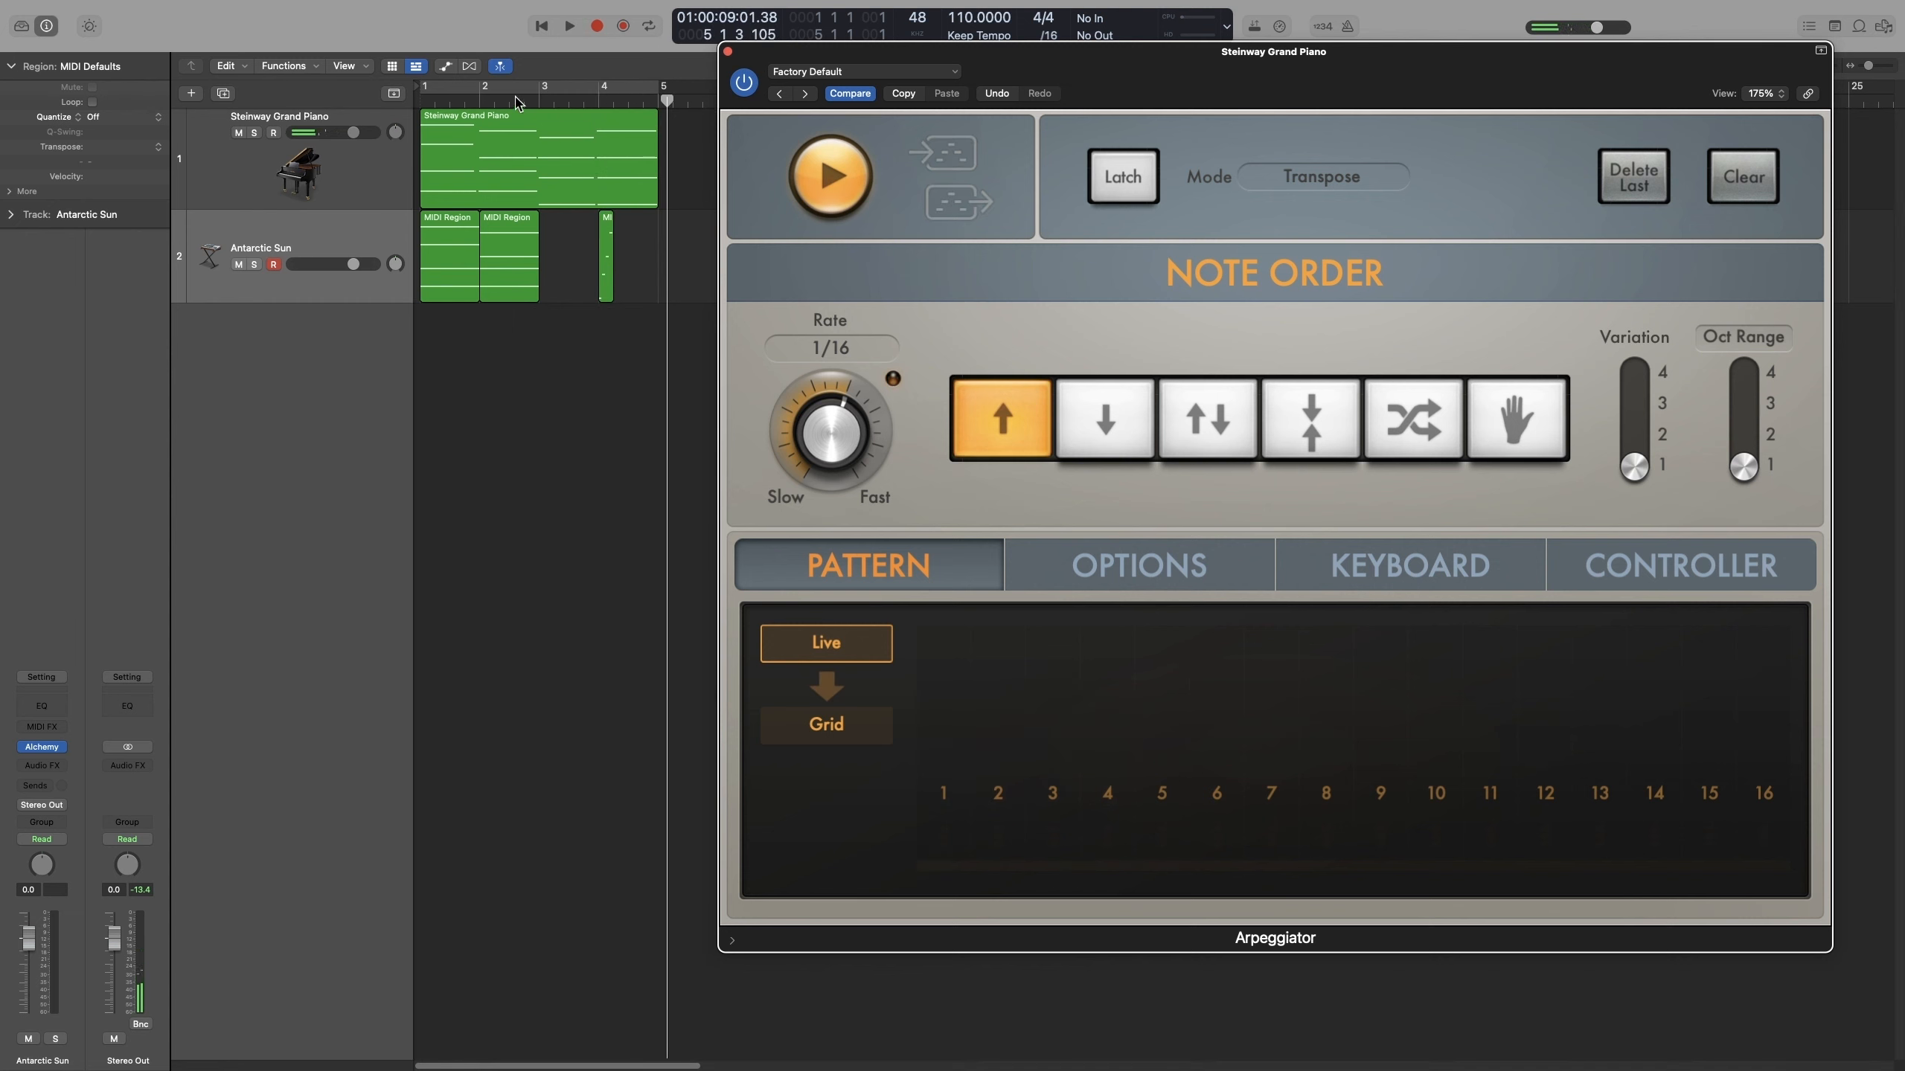
Play from bar 2 and place the Arpeggiator's MIDI output as a short region at bar 3 on the Antarctic Sun track.
{"action": "left_click", "coordinate": [502, 100]}
{"action": "key", "text": "space"}
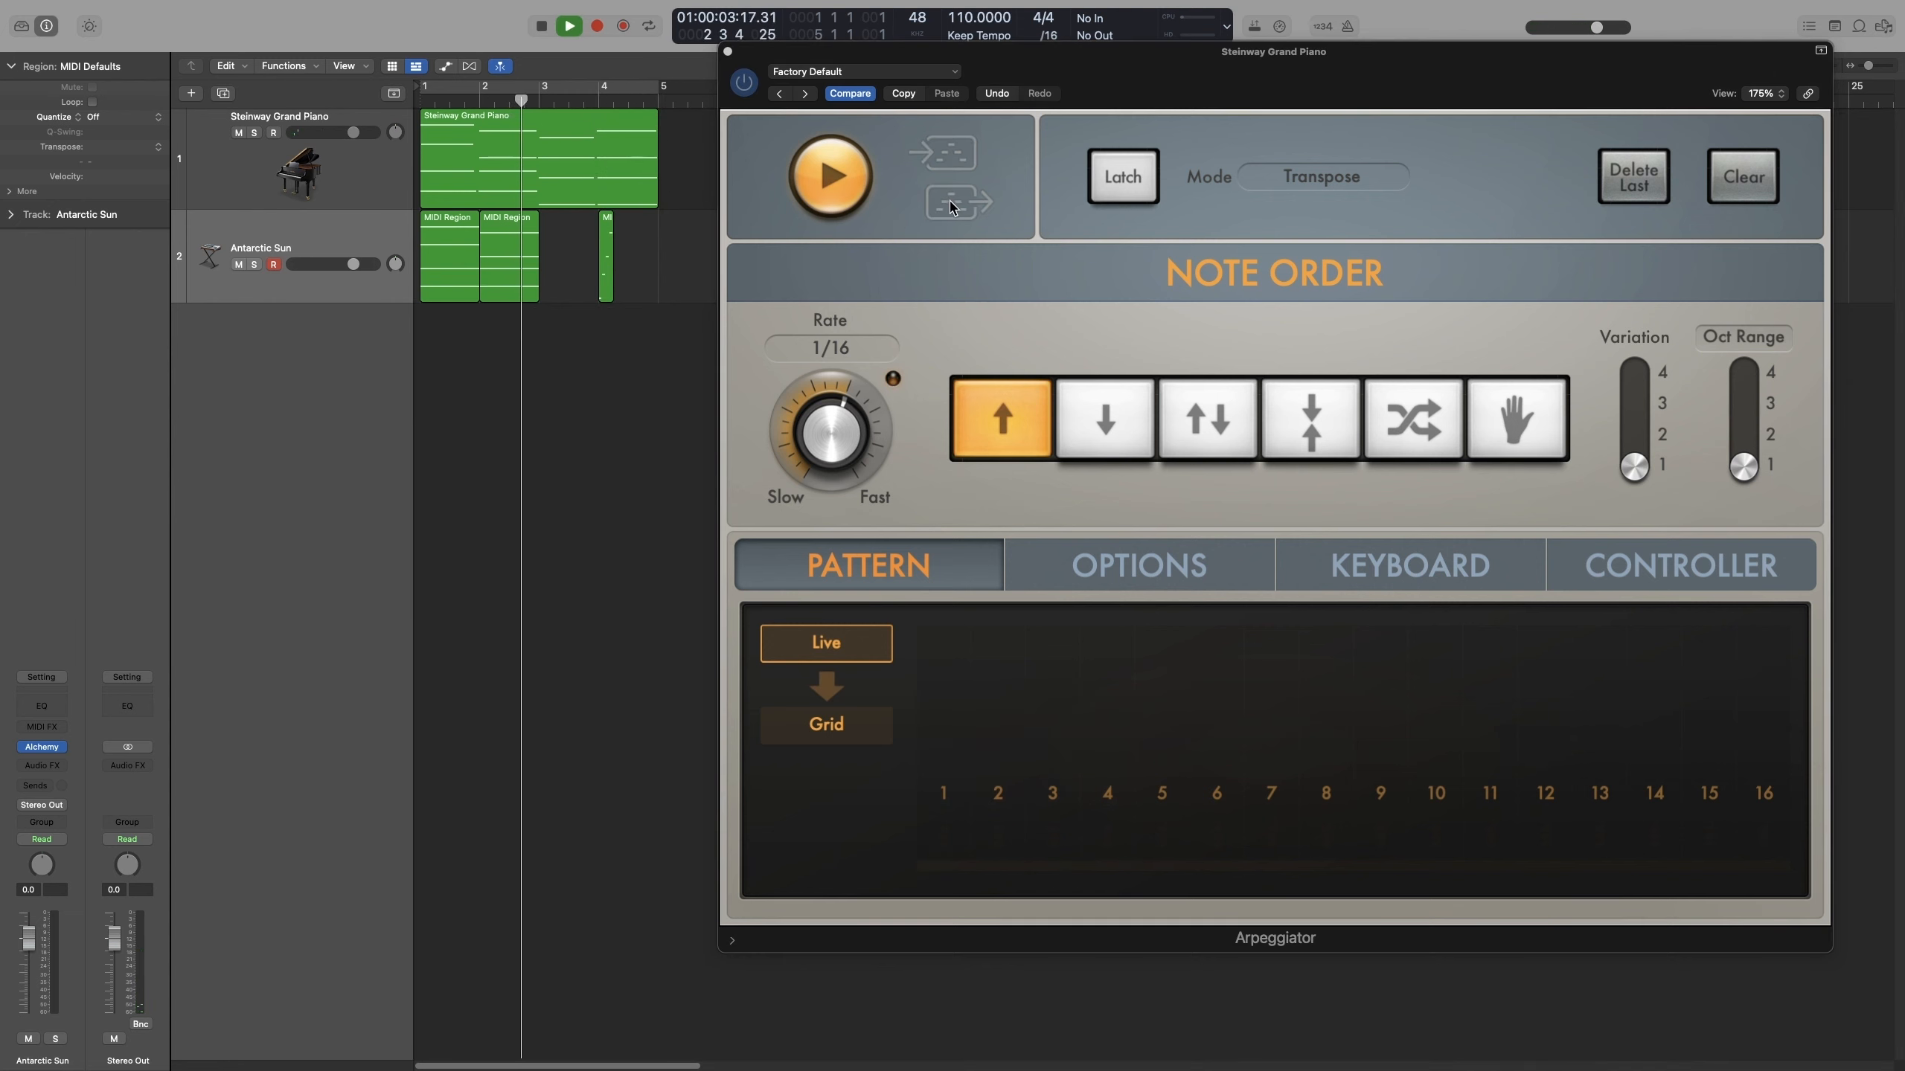
{"action": "left_click_drag", "start_coordinate": [951, 204], "coordinate": [549, 244]}
{"action": "key", "text": "space"}
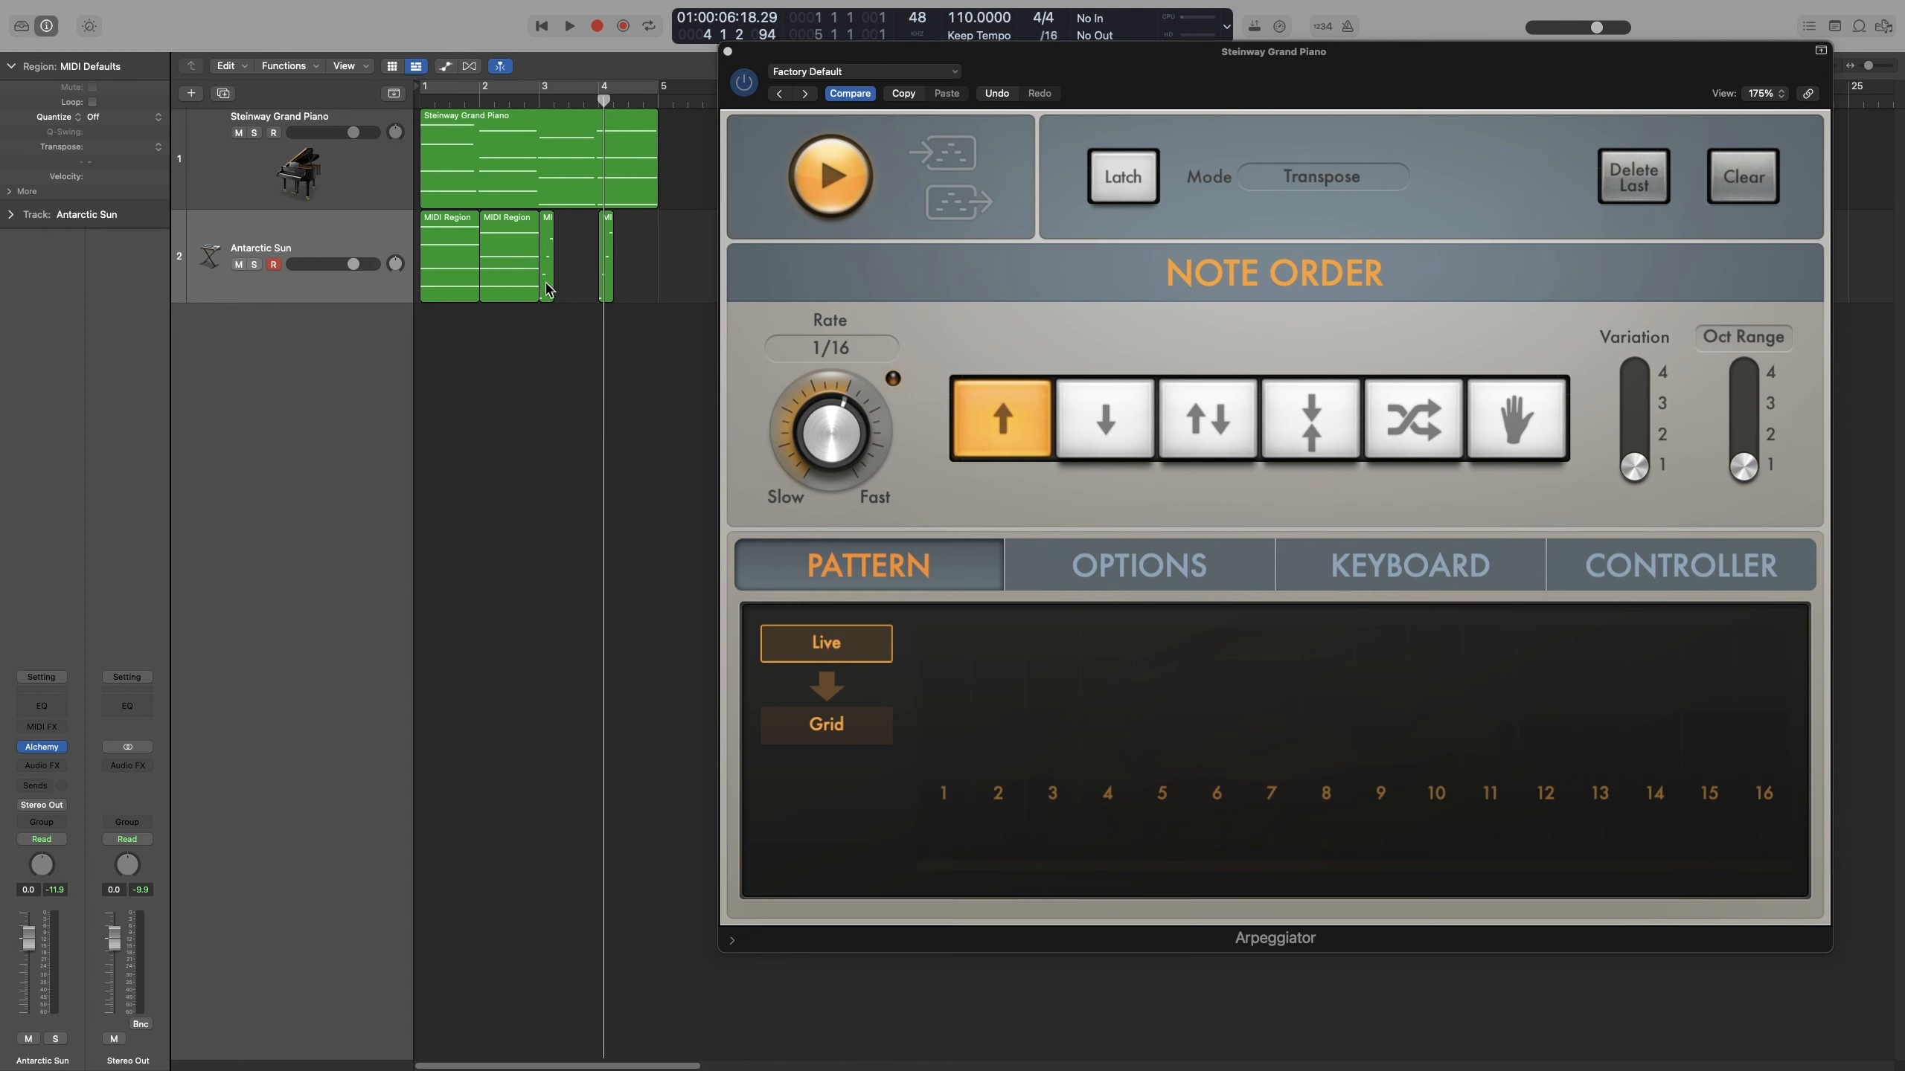
Repeat the short arpeggio region at bar 3 to fill the Antarctic Sun track up to bar 5.
{"action": "left_click", "coordinate": [547, 283]}
{"action": "left_click", "coordinate": [565, 366]}
{"action": "left_click", "coordinate": [547, 277]}
{"action": "key", "text": "super+r"}
{"action": "key", "text": "super+r"}
{"action": "key", "text": "super+r"}
{"action": "key", "text": "super+r"}
{"action": "key", "text": "super+r"}
{"action": "key", "text": "super+r"}
Audition the Antarctic Sun track soloed and alongside the piano, and mute the track.
{"action": "left_click", "coordinate": [255, 264]}
{"action": "key", "text": "Return"}
{"action": "key", "text": "space"}
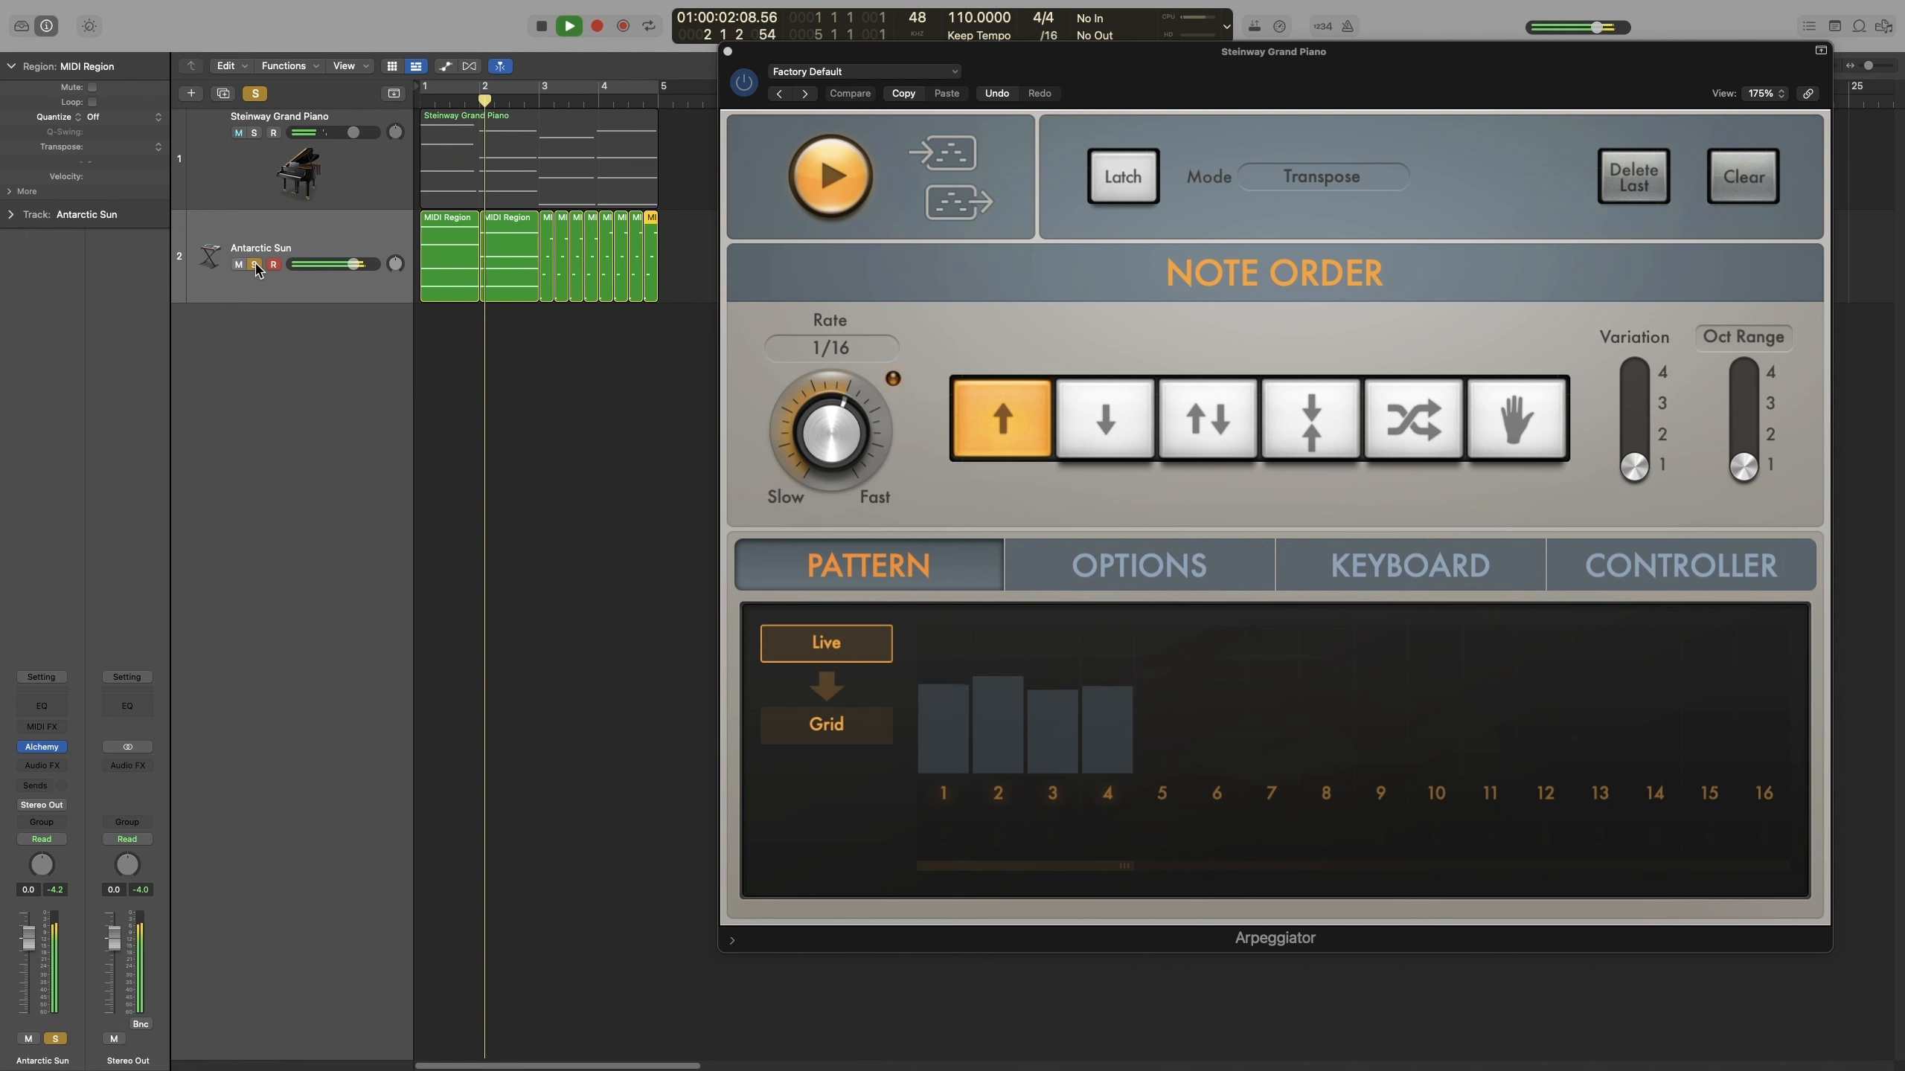
{"action": "key", "text": "space"}
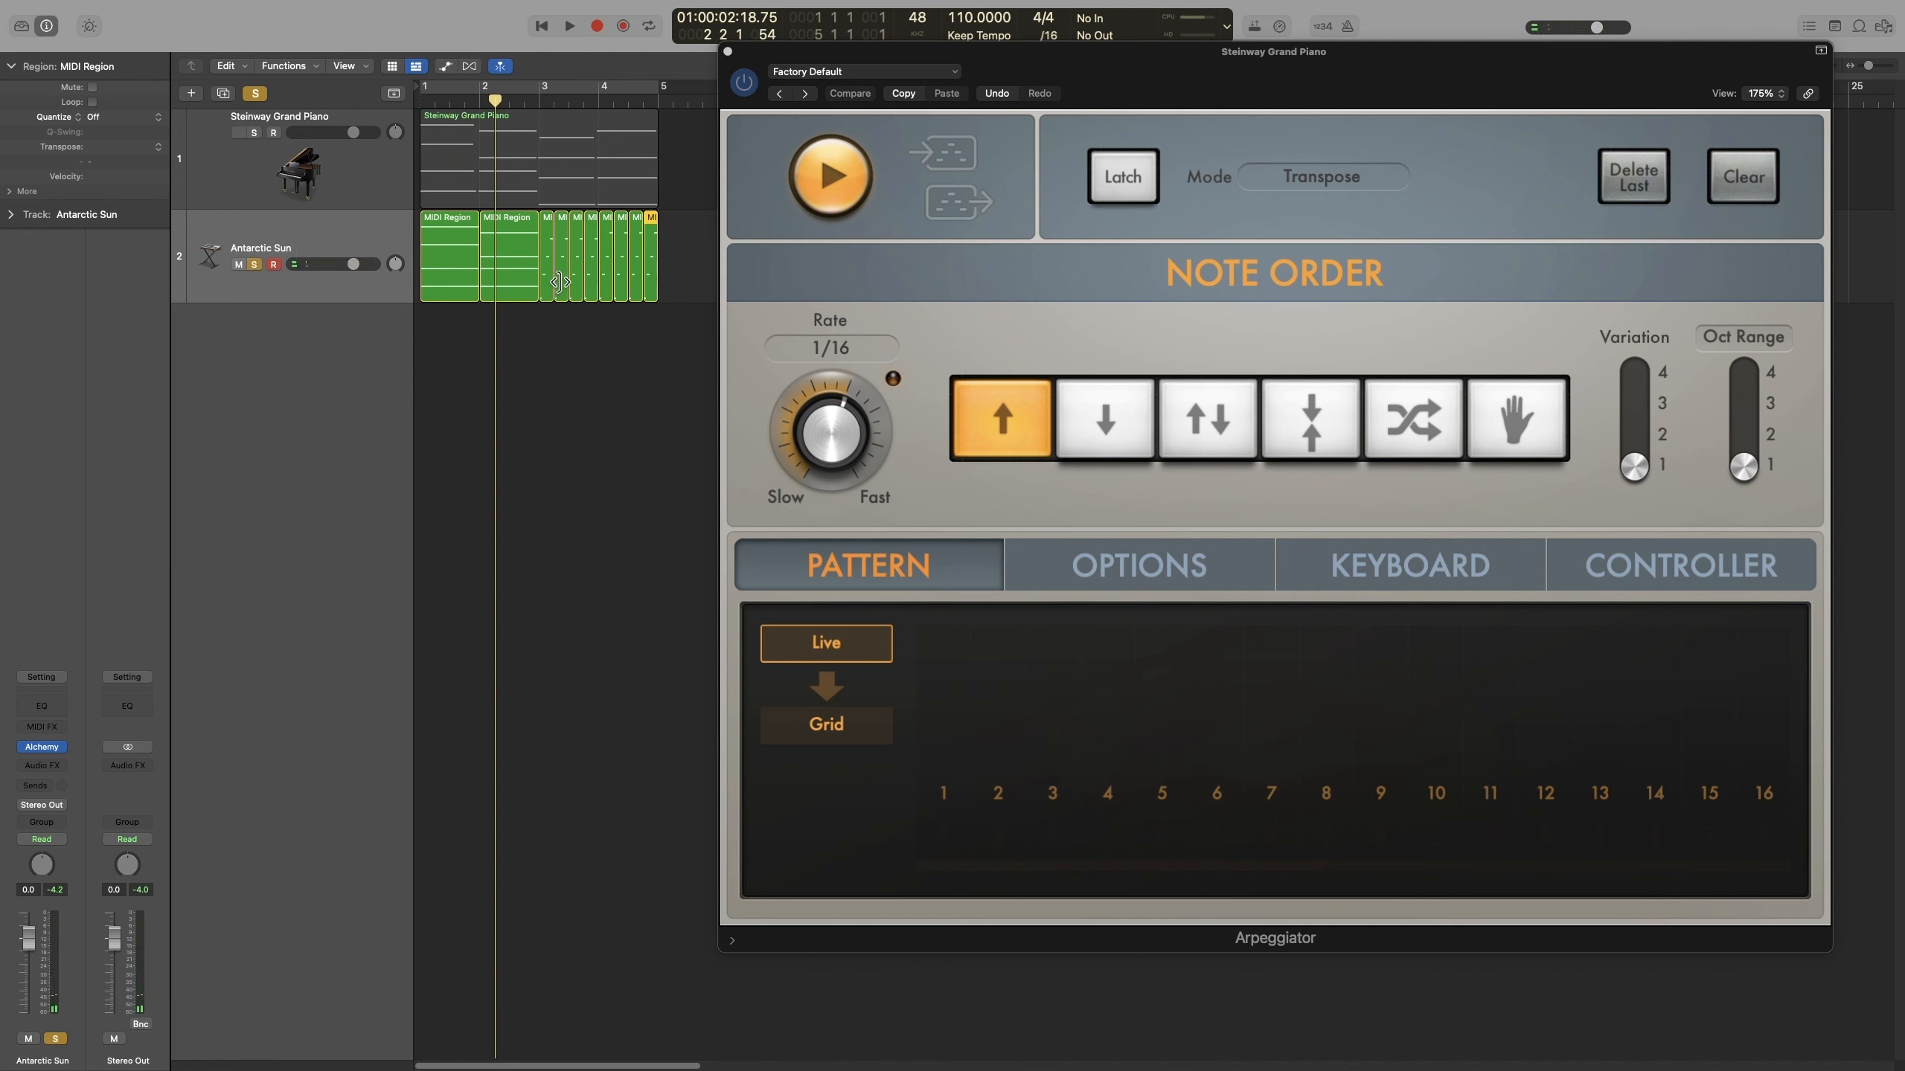
{"action": "key", "text": "space"}
{"action": "left_click", "coordinate": [255, 264]}
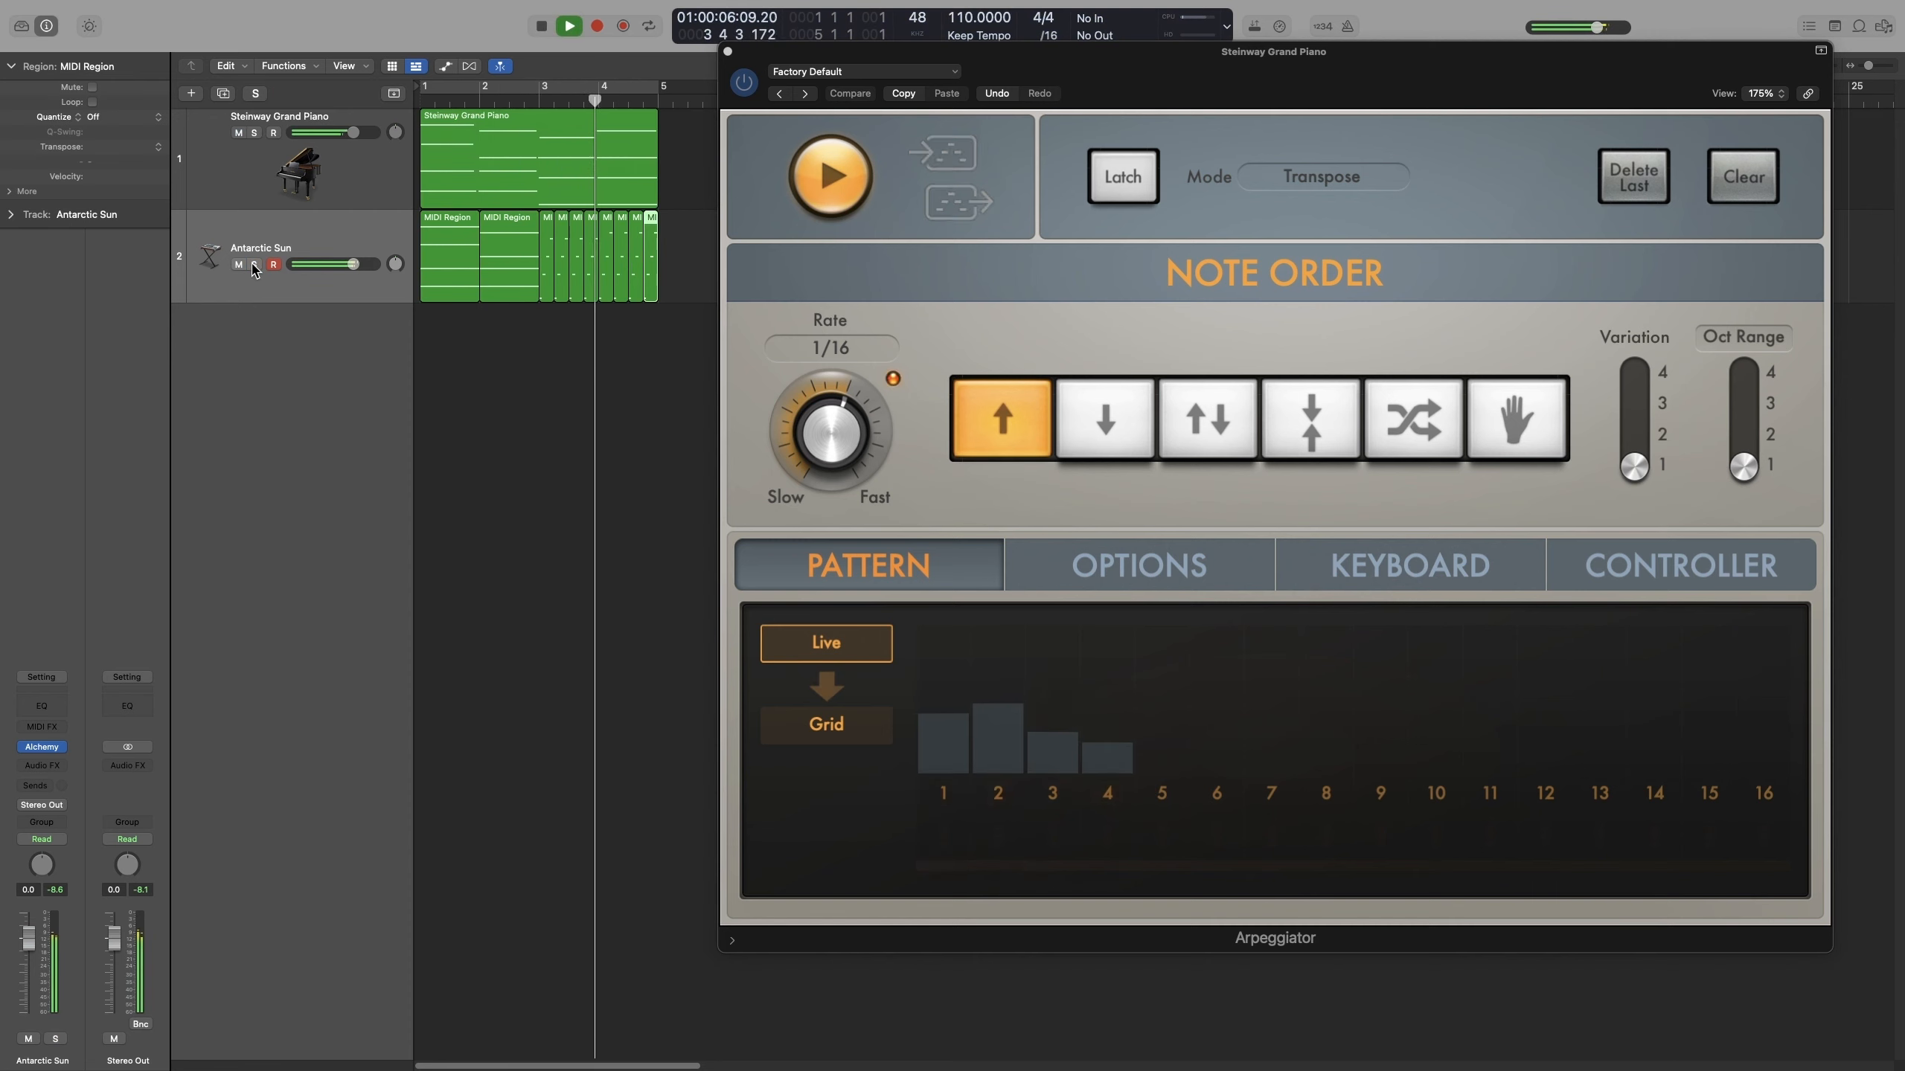
{"action": "key", "text": "space"}
{"action": "left_click", "coordinate": [239, 264]}
Set the Arpeggiator's latch mode to Reset and show its keyboard settings.
{"action": "left_click_drag", "start_coordinate": [1170, 53], "coordinate": [995, 55]}
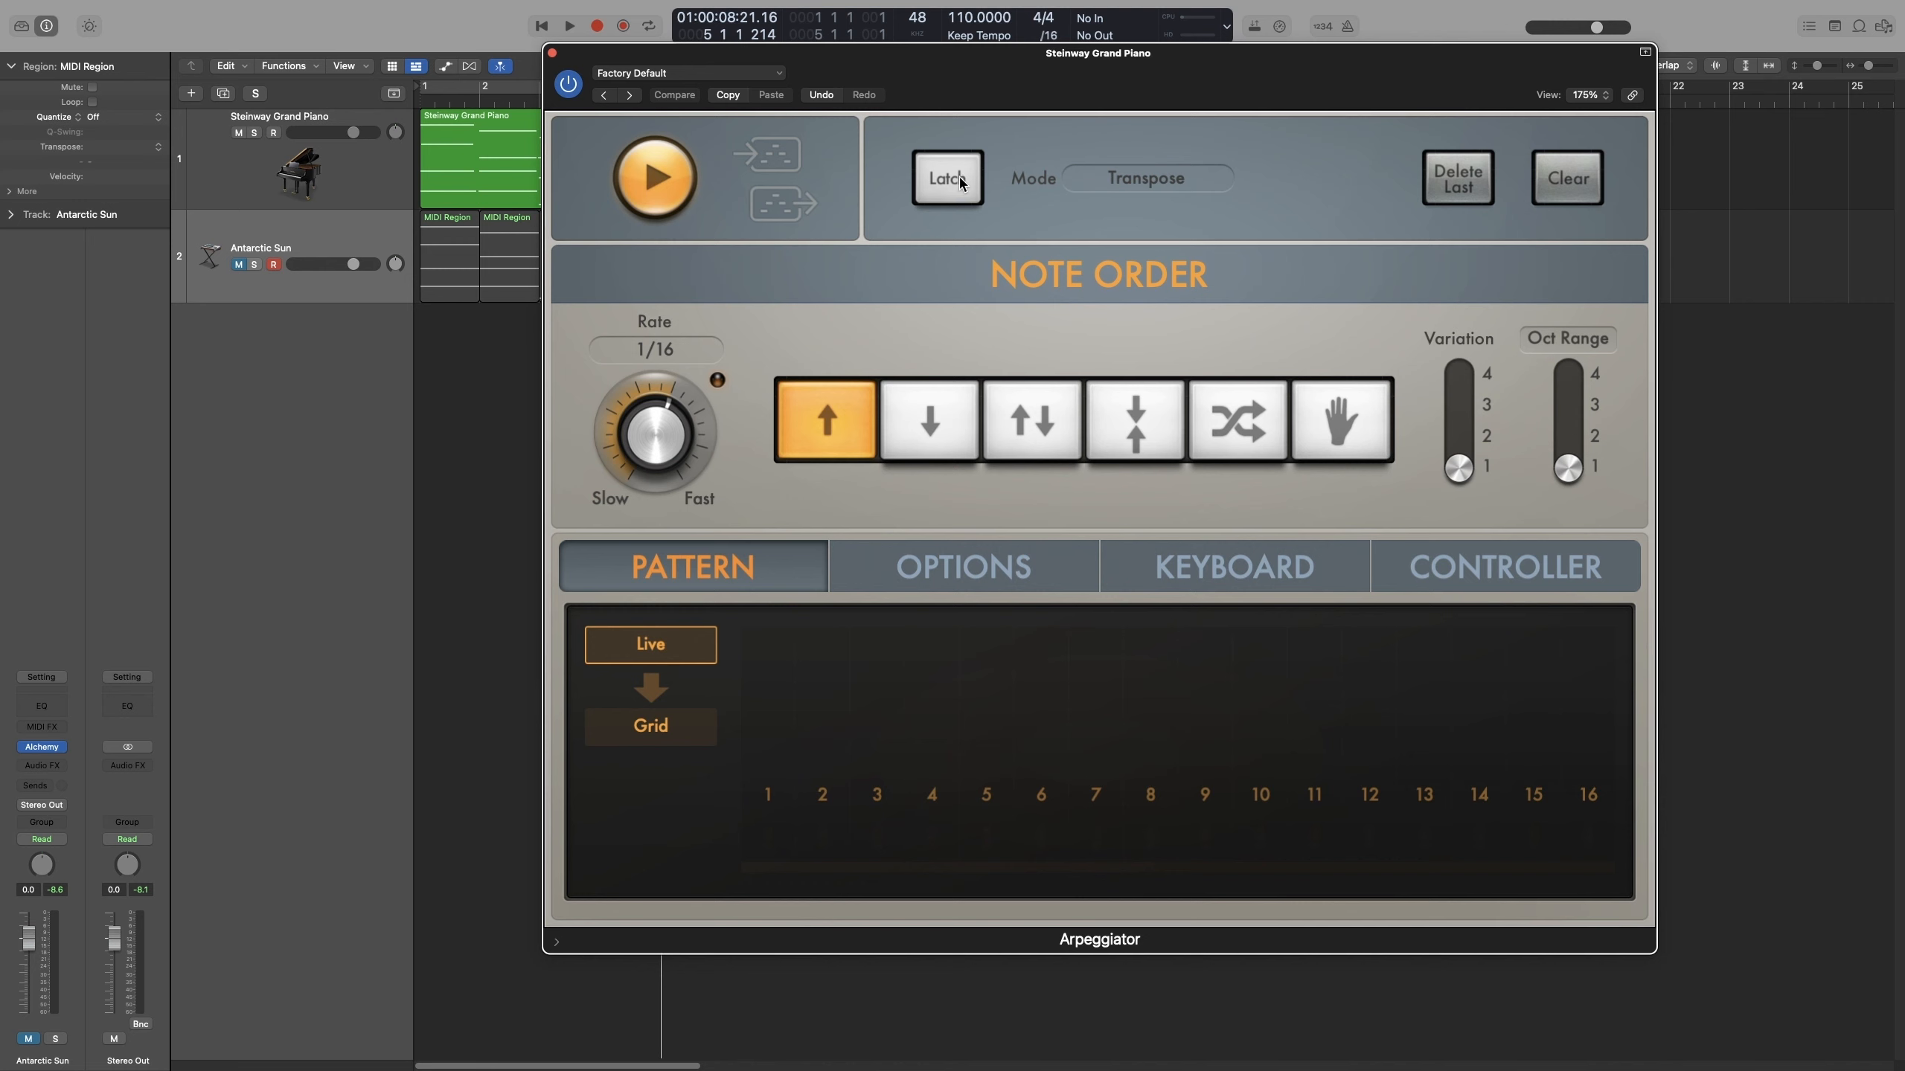
{"action": "left_click", "coordinate": [1117, 183]}
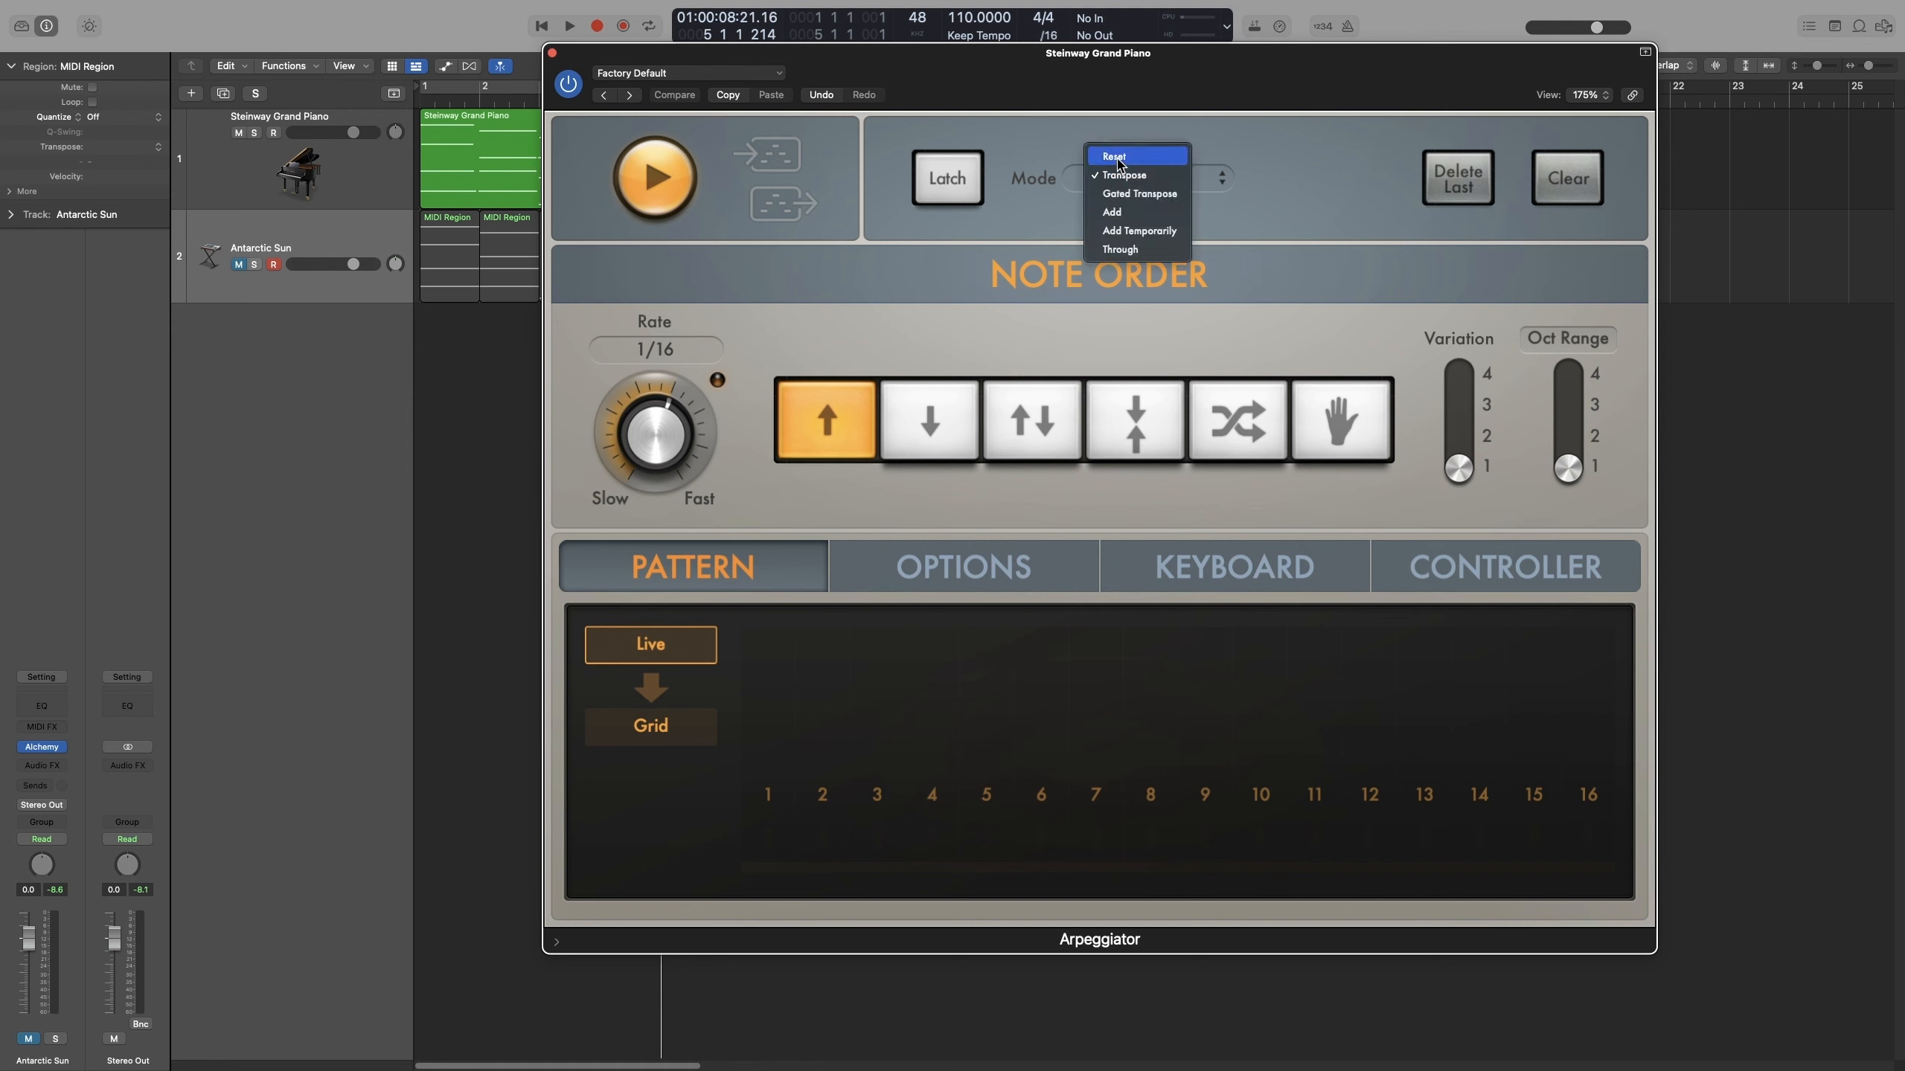
{"action": "left_click", "coordinate": [1117, 158]}
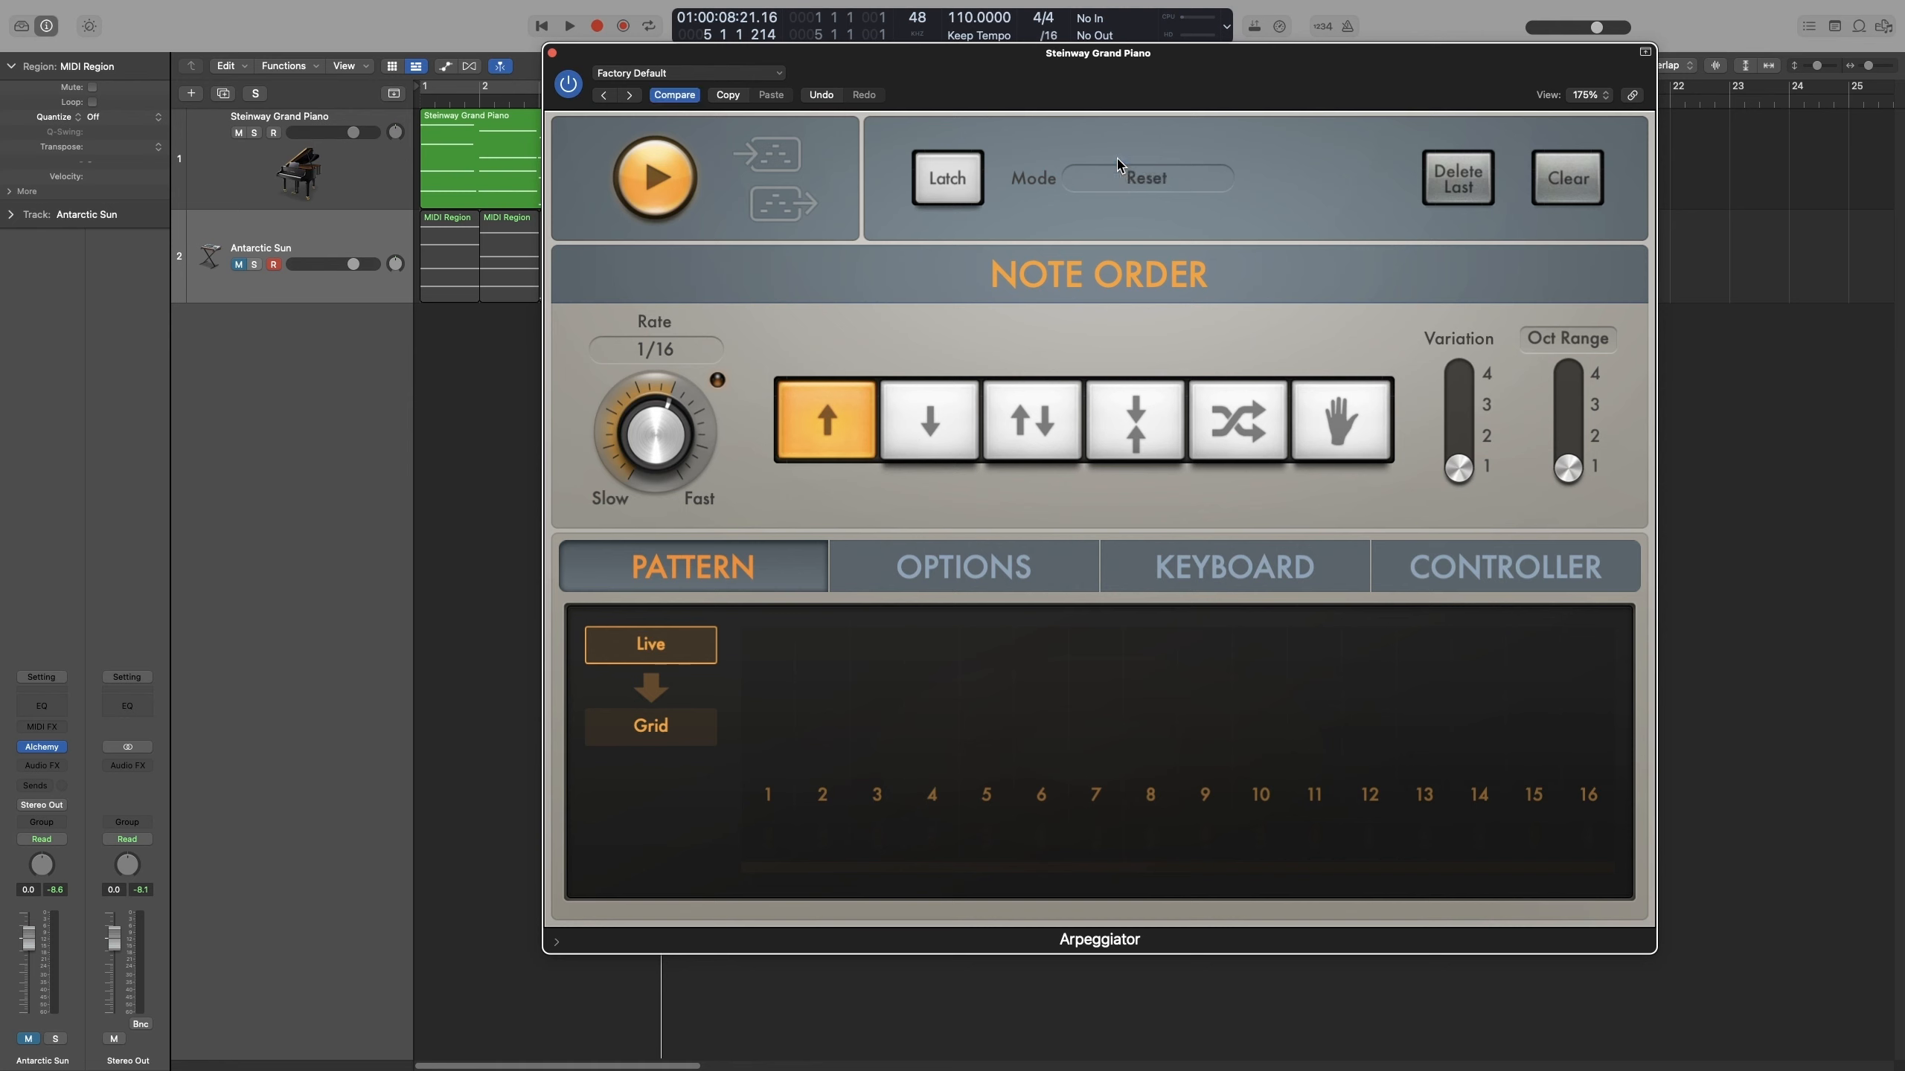
{"action": "left_click", "coordinate": [1242, 562]}
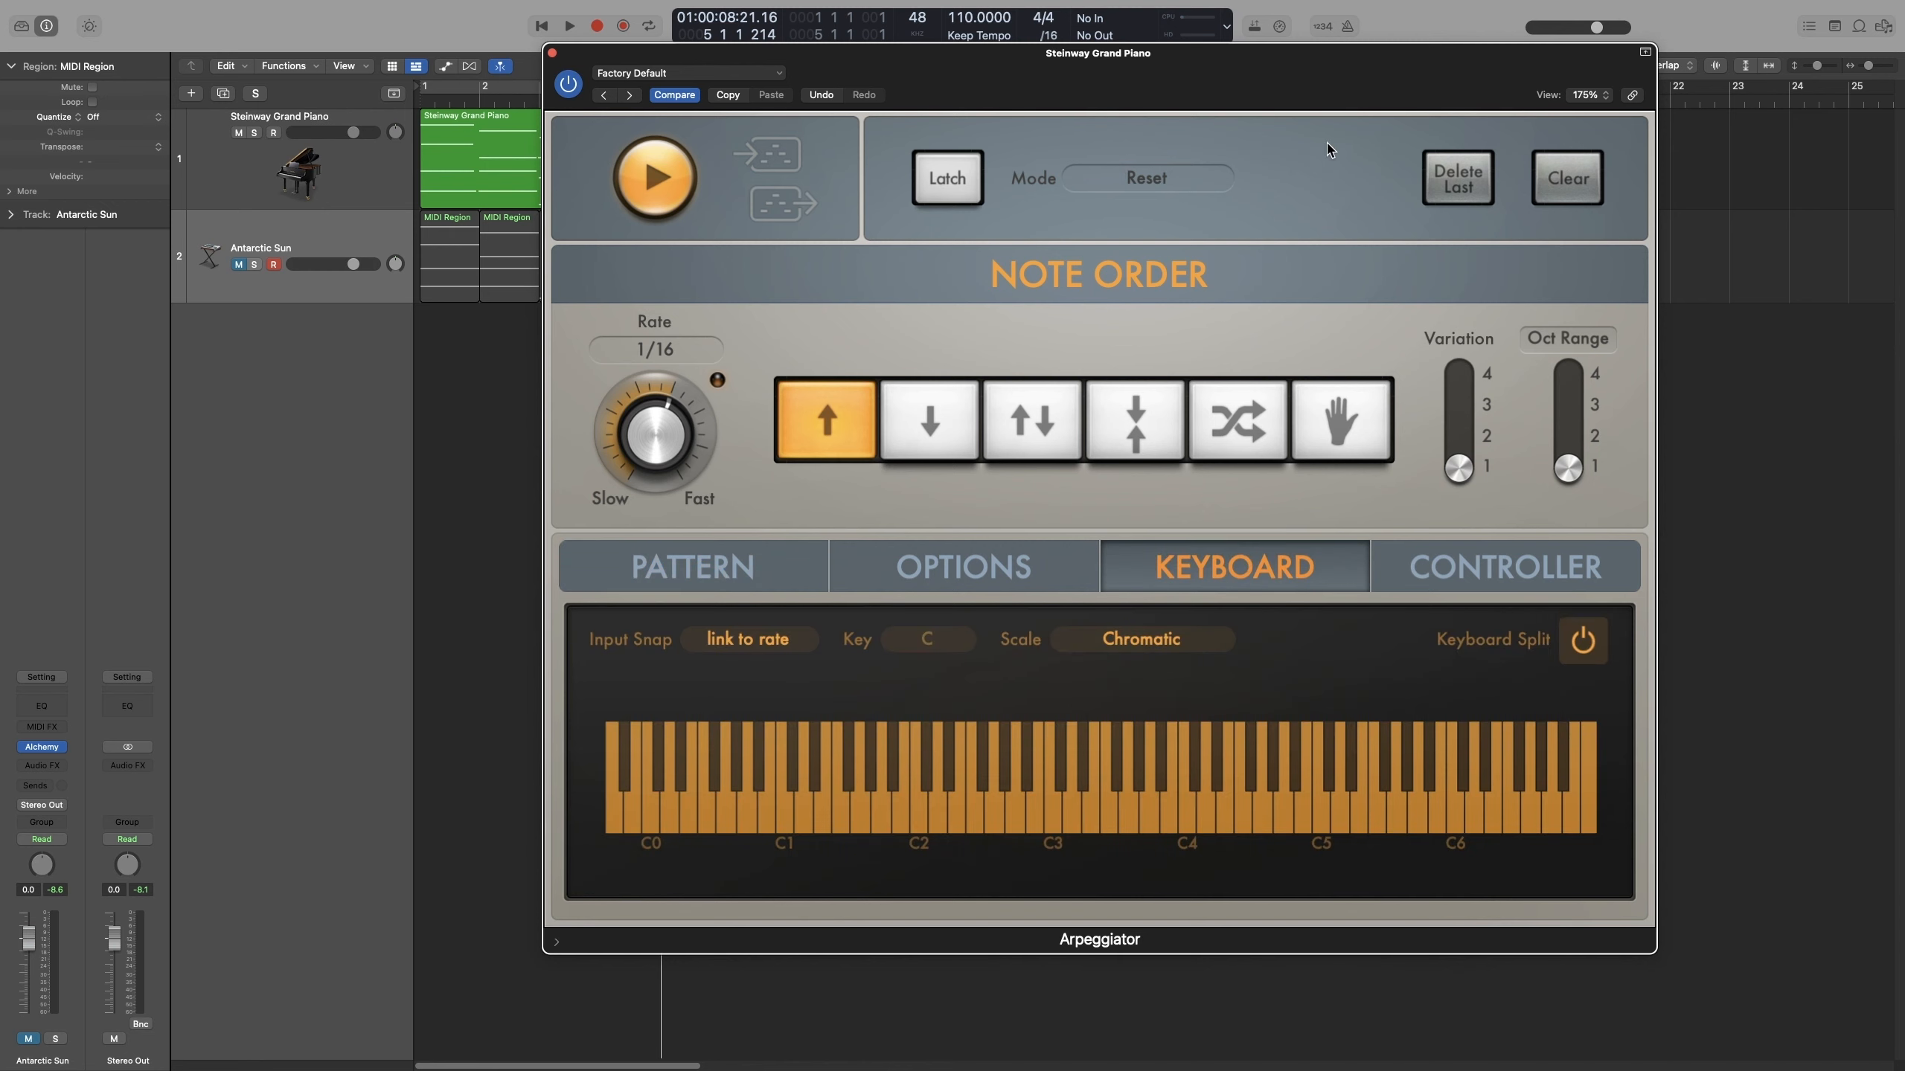
{"action": "left_click_drag", "start_coordinate": [1230, 79], "coordinate": [1148, 69]}
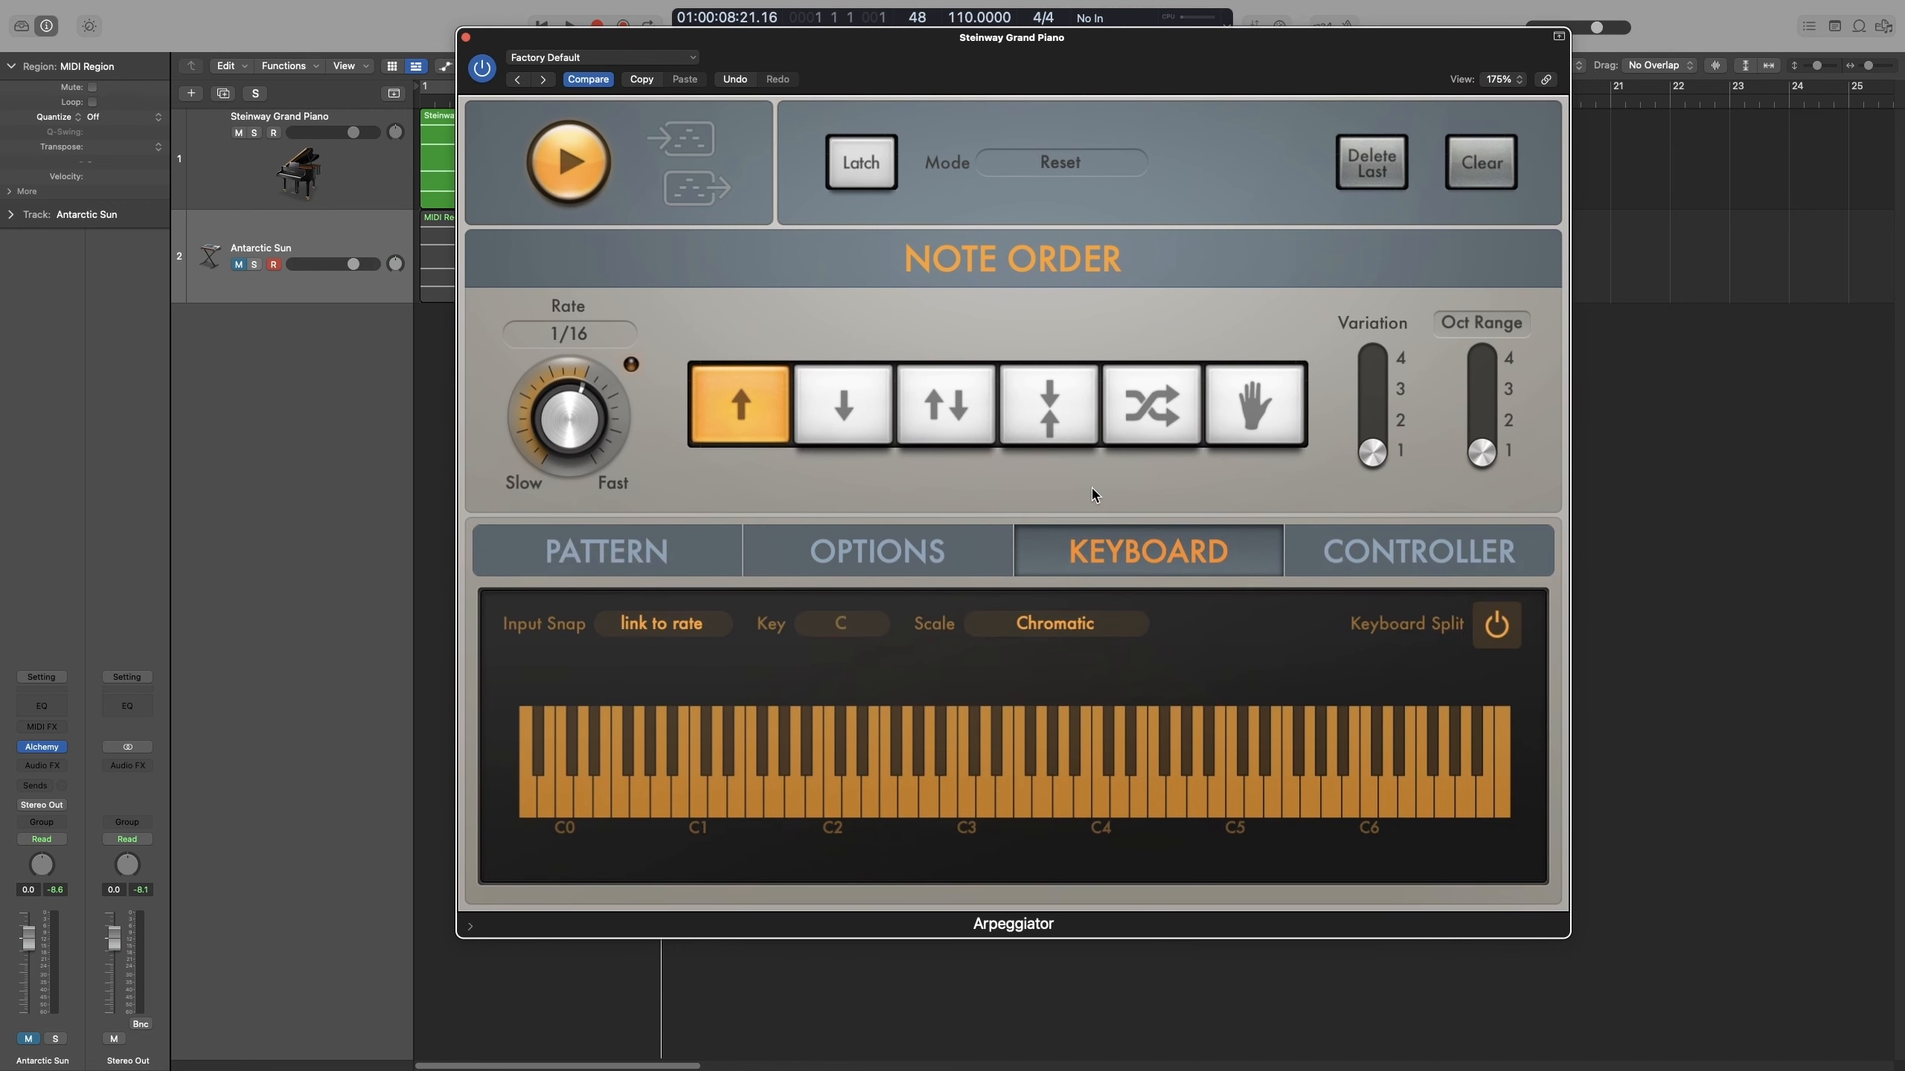
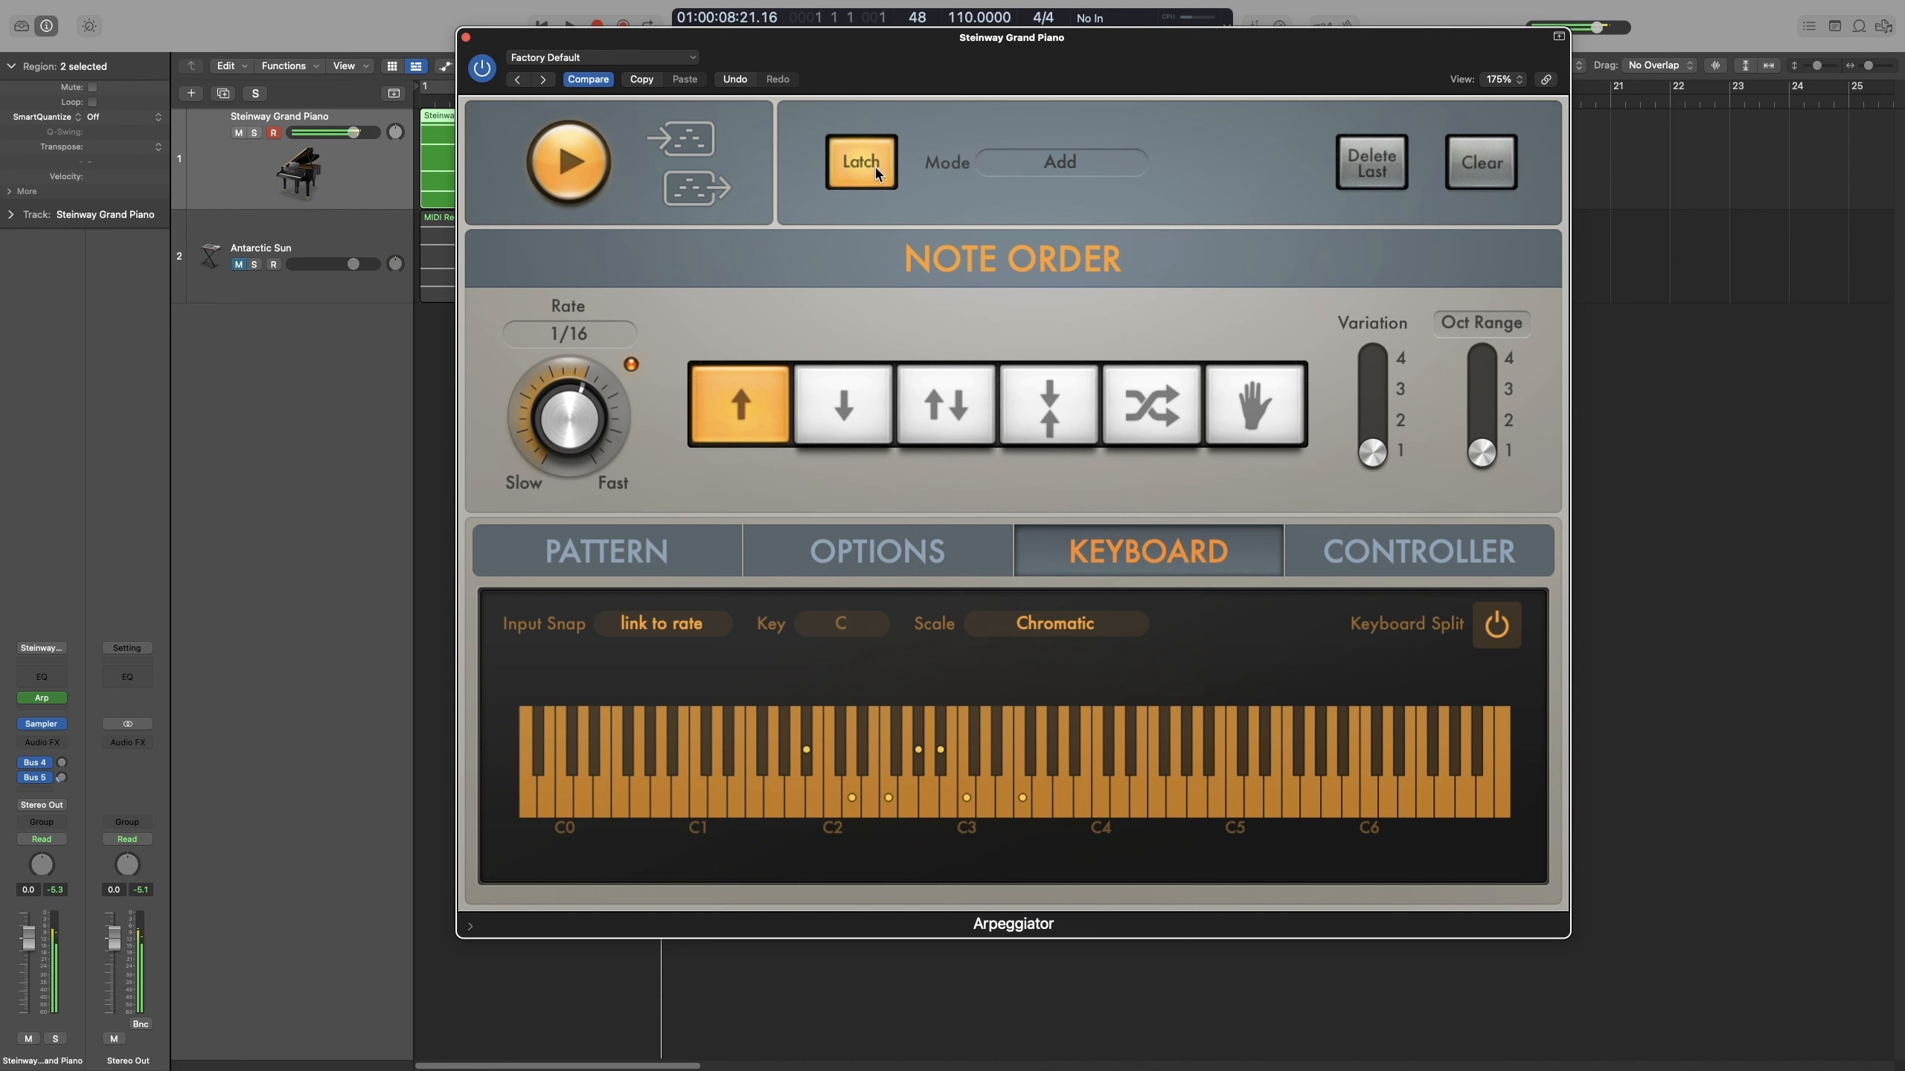
Set the Arpeggiator's latch mode to Add Temporarily and try it by turning latch on and off.
{"action": "left_click", "coordinate": [876, 173]}
{"action": "left_click", "coordinate": [1063, 160]}
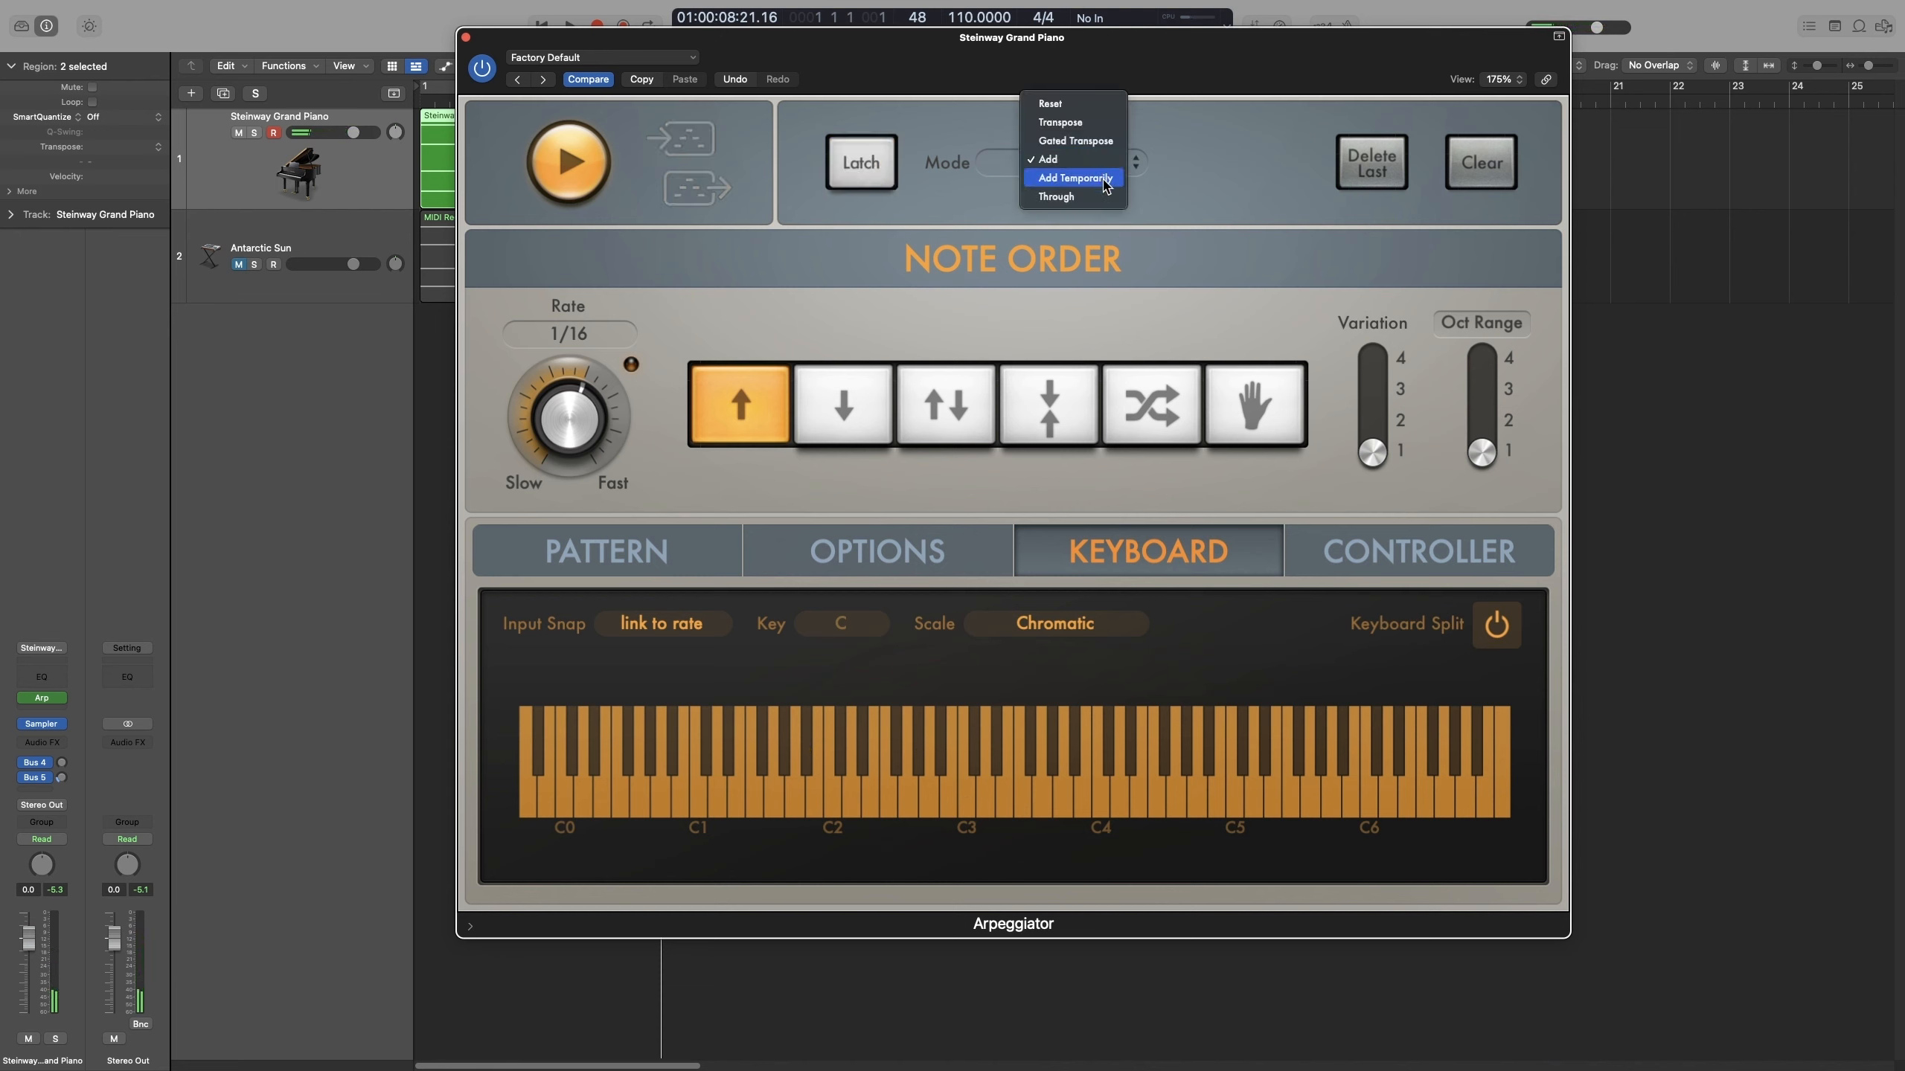
{"action": "left_click", "coordinate": [1108, 180]}
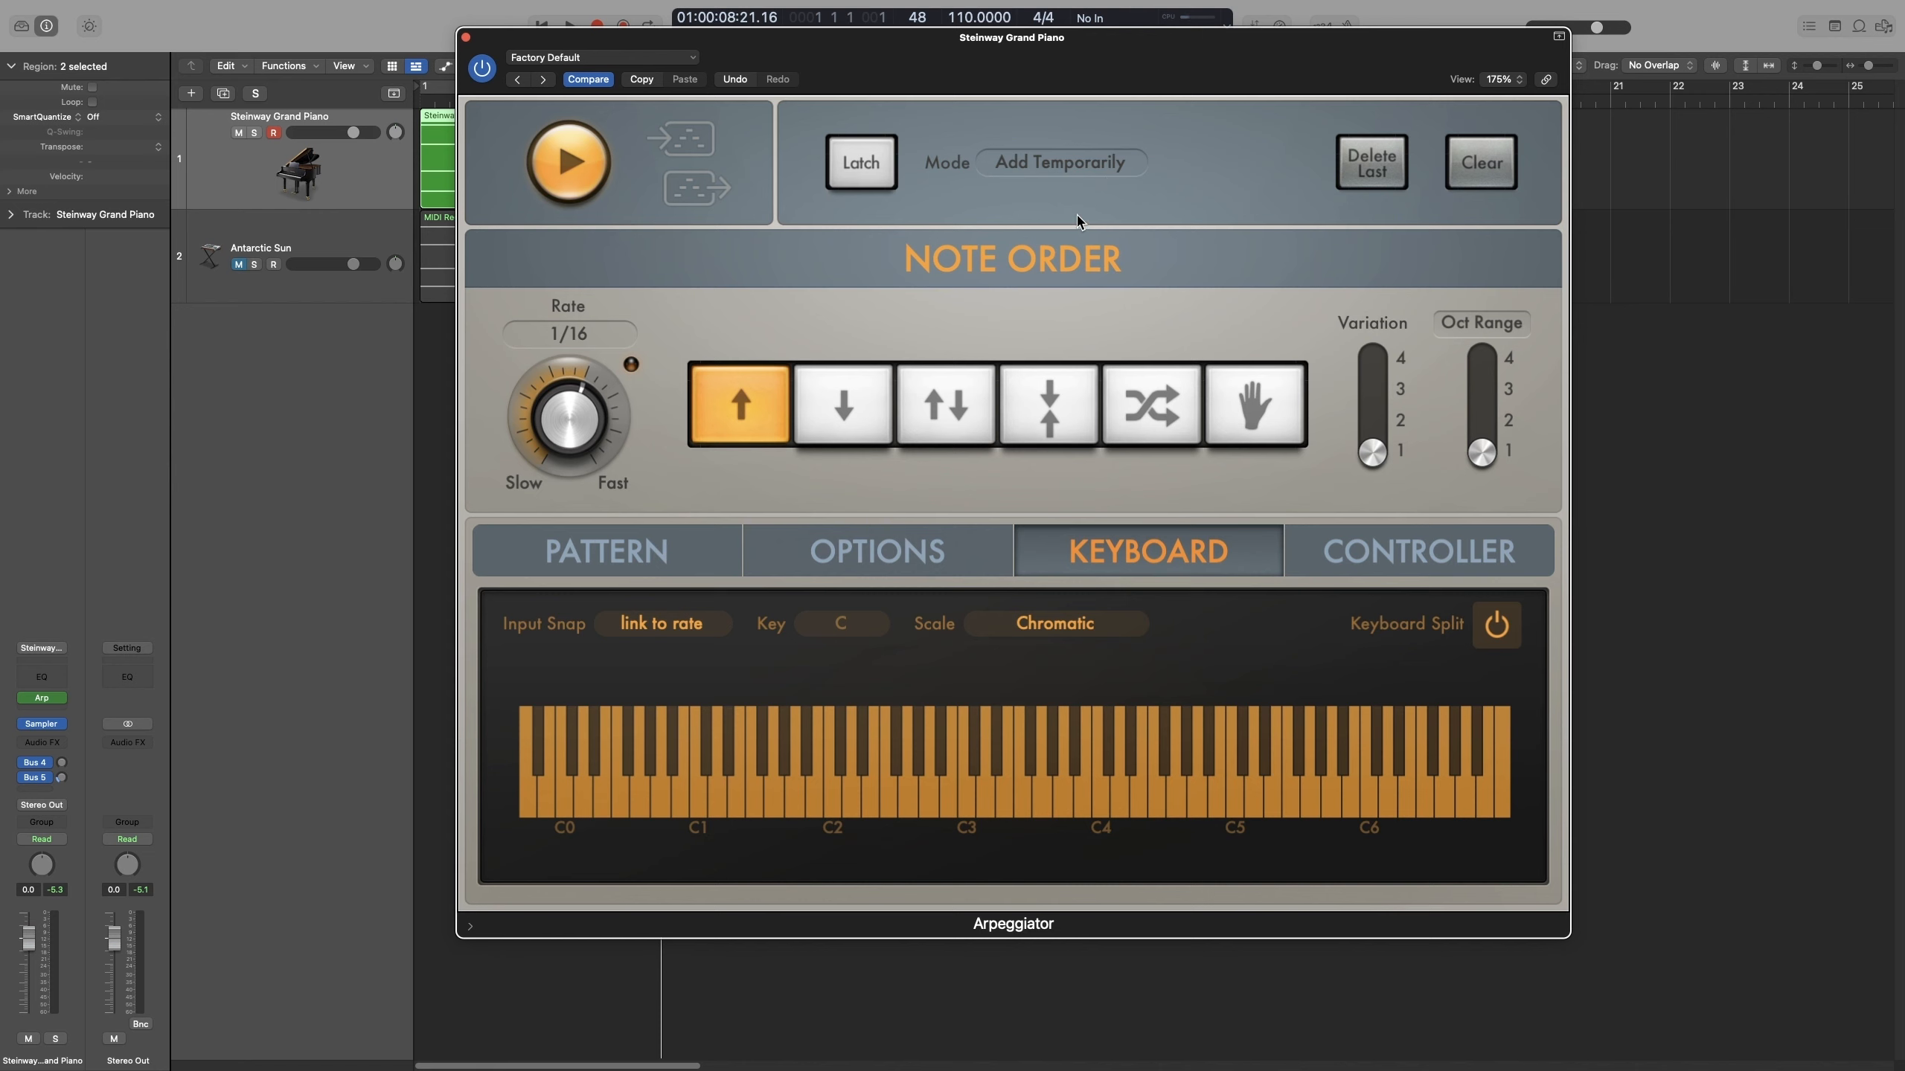
{"action": "left_click", "coordinate": [861, 162]}
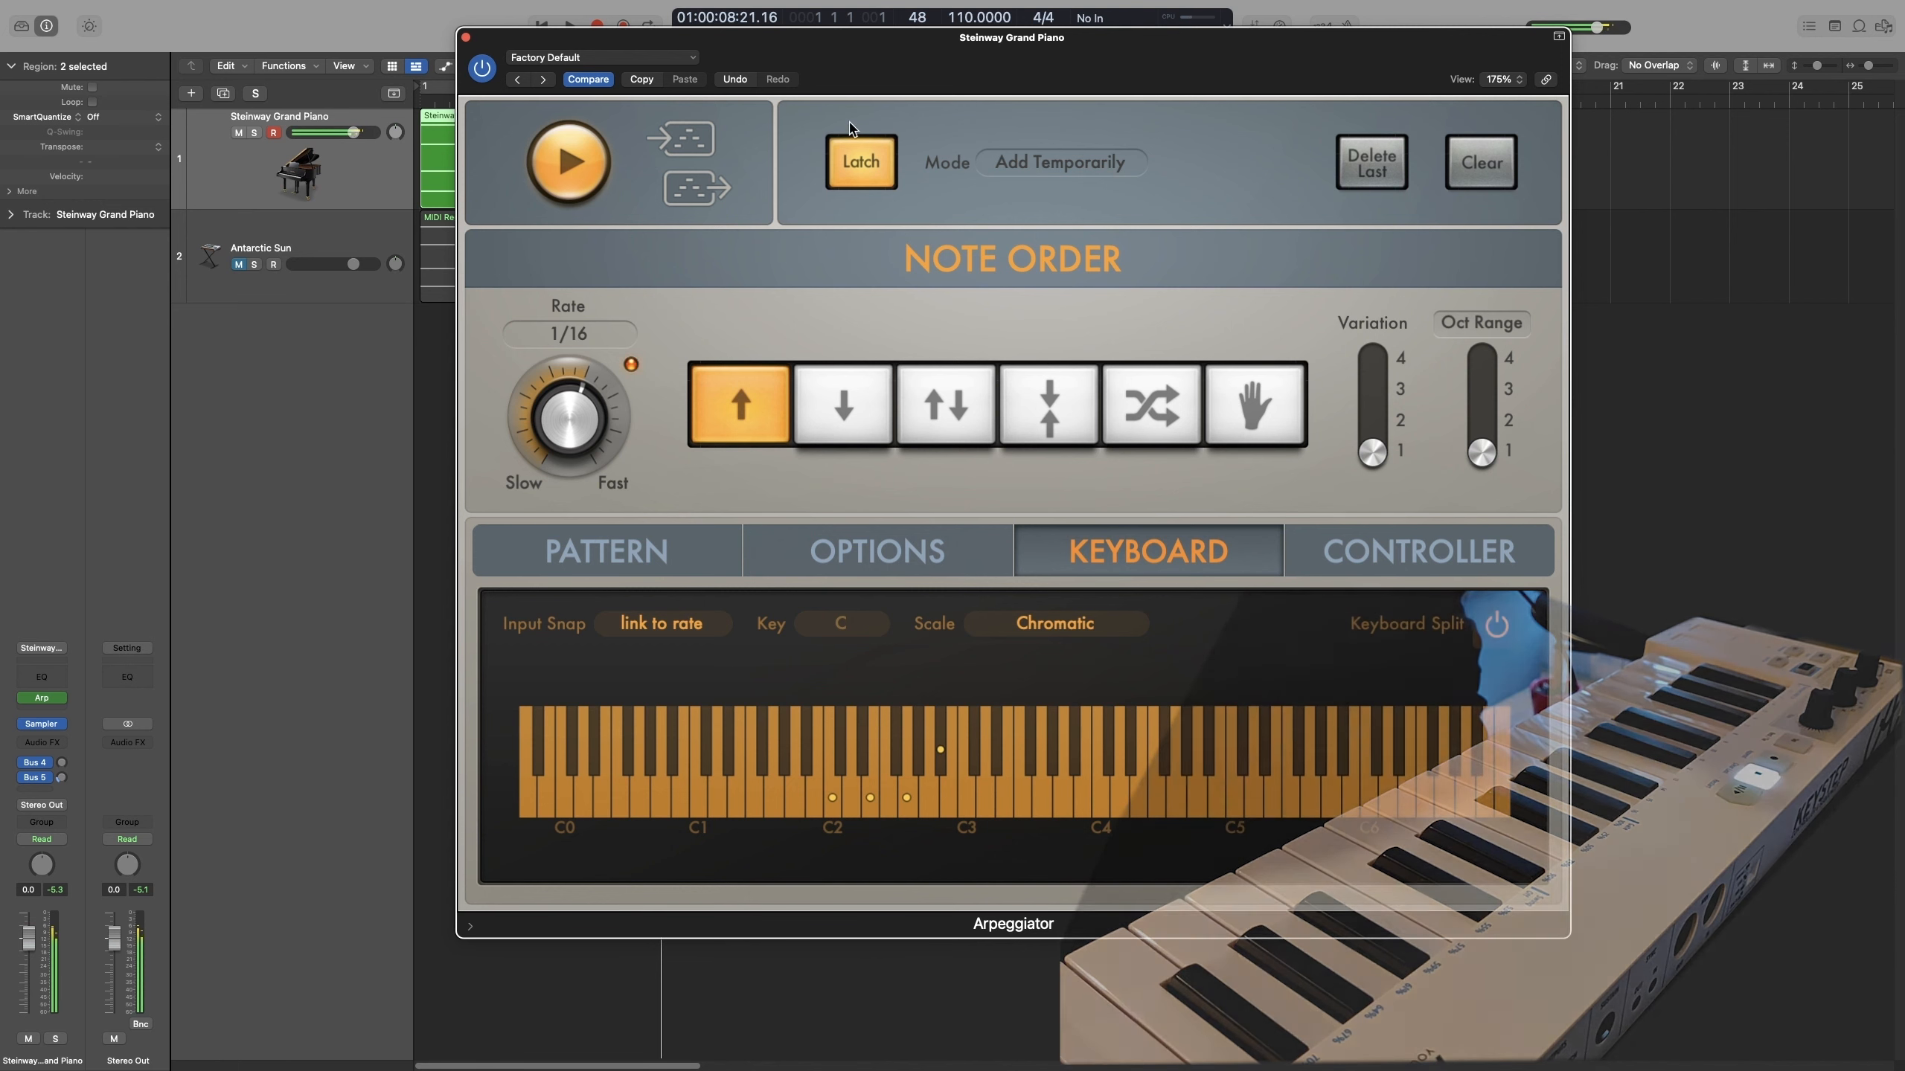
{"action": "left_click", "coordinate": [860, 146]}
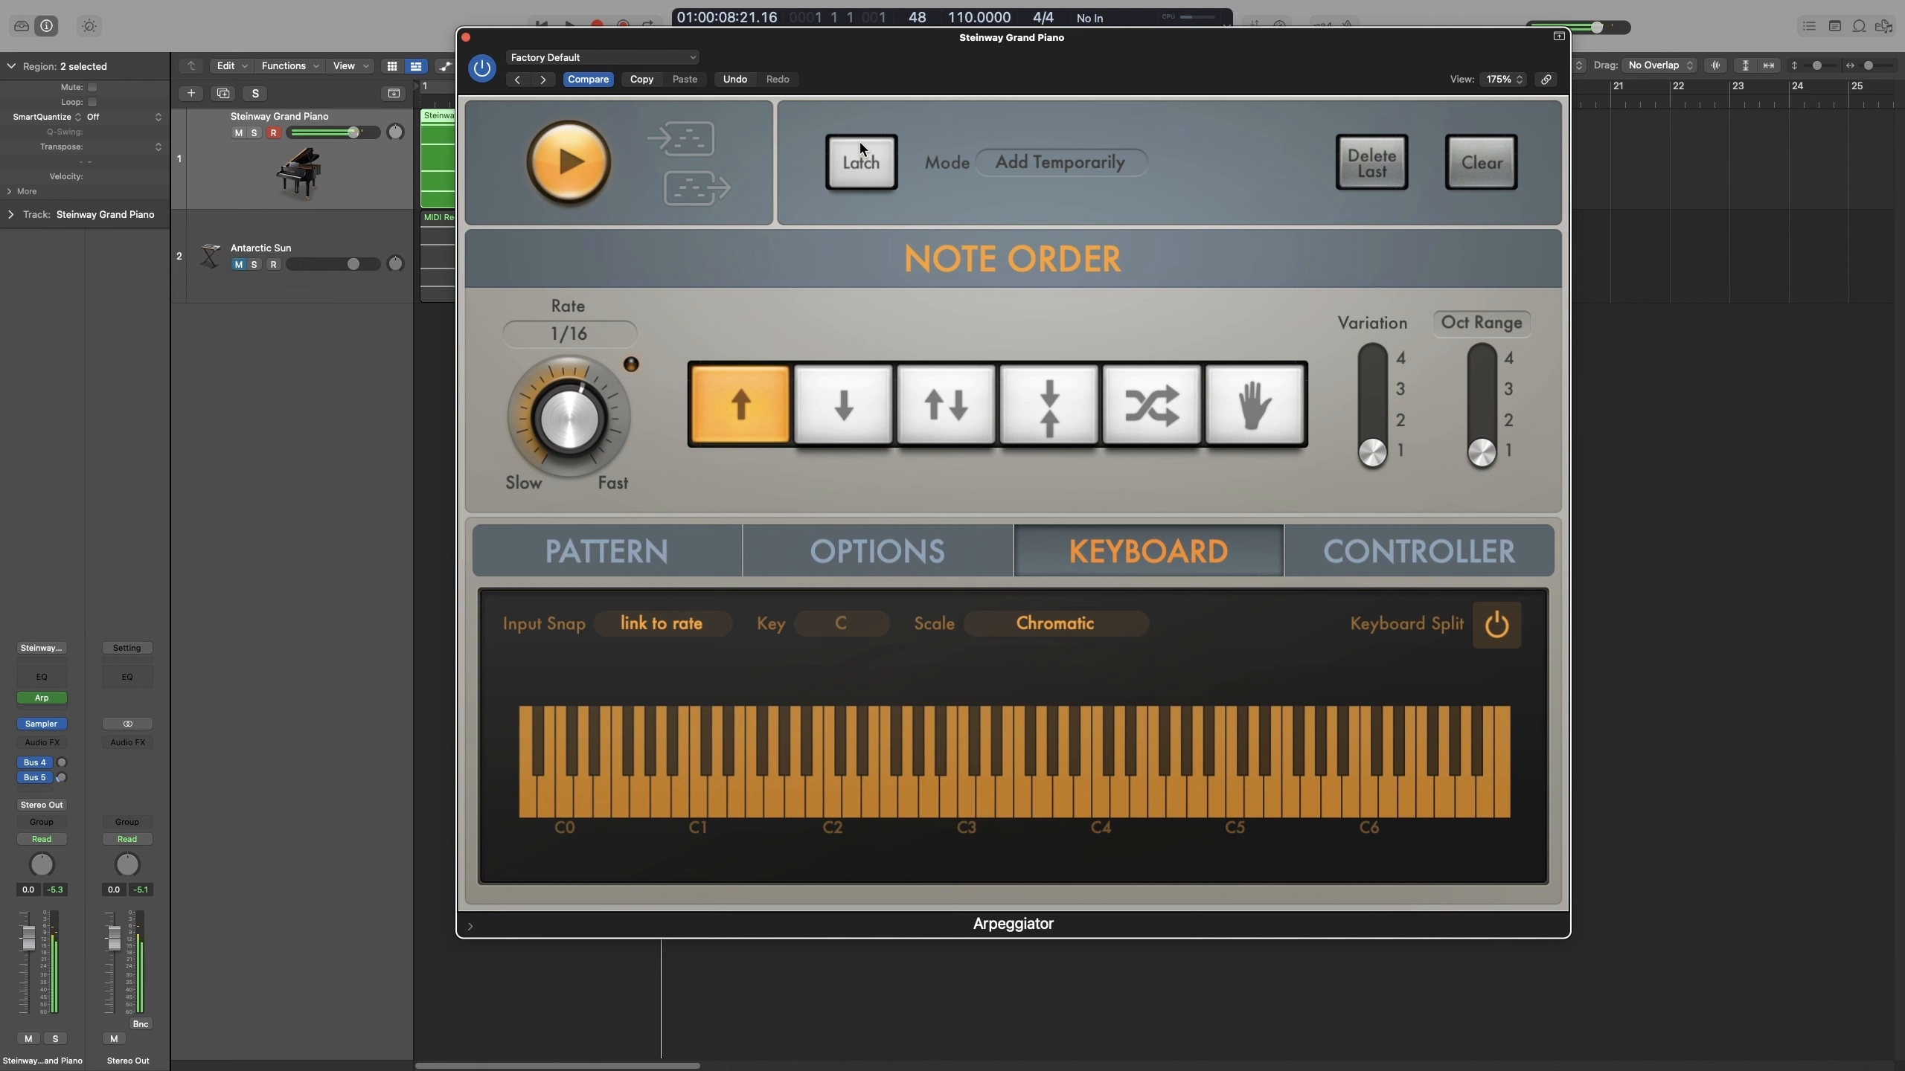
Set the Arpeggiator's latch mode to Through and try it with latch on before turning latch off.
{"action": "left_click", "coordinate": [1050, 162]}
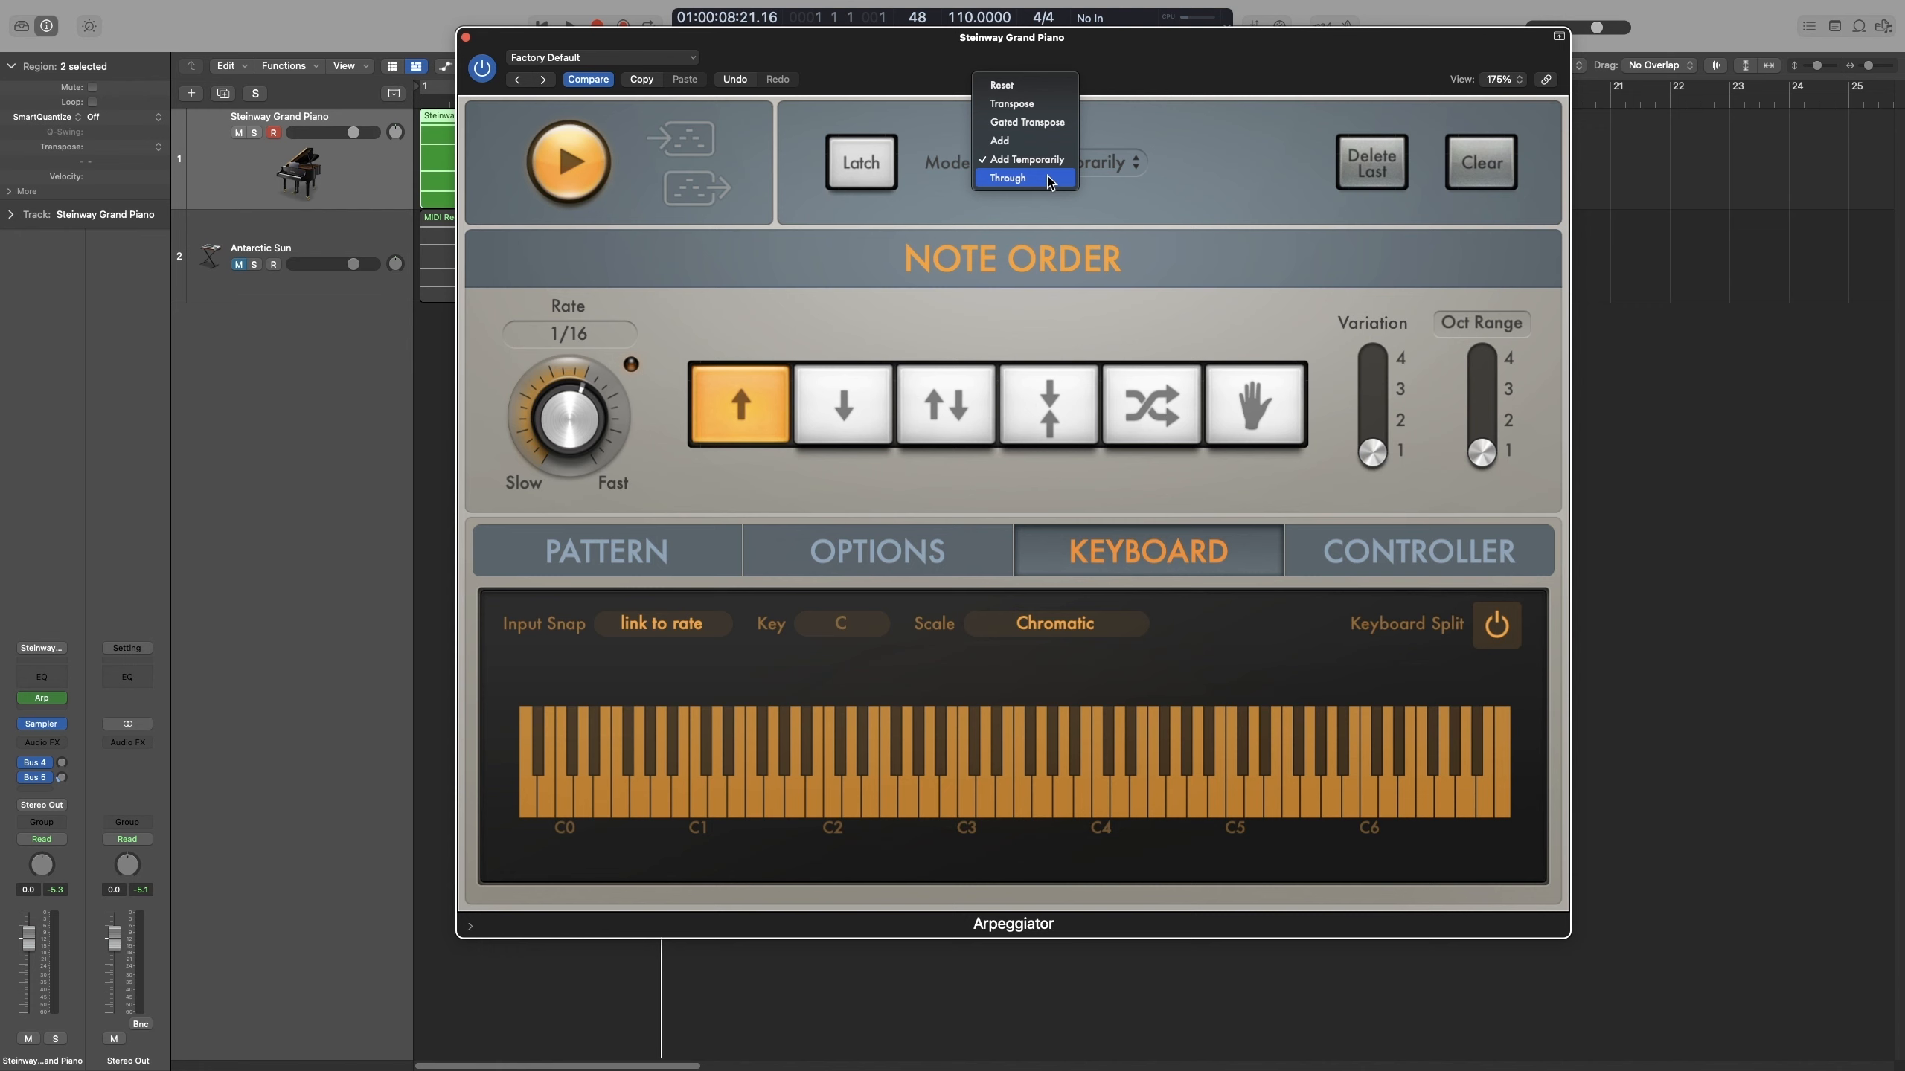
{"action": "left_click", "coordinate": [1047, 180]}
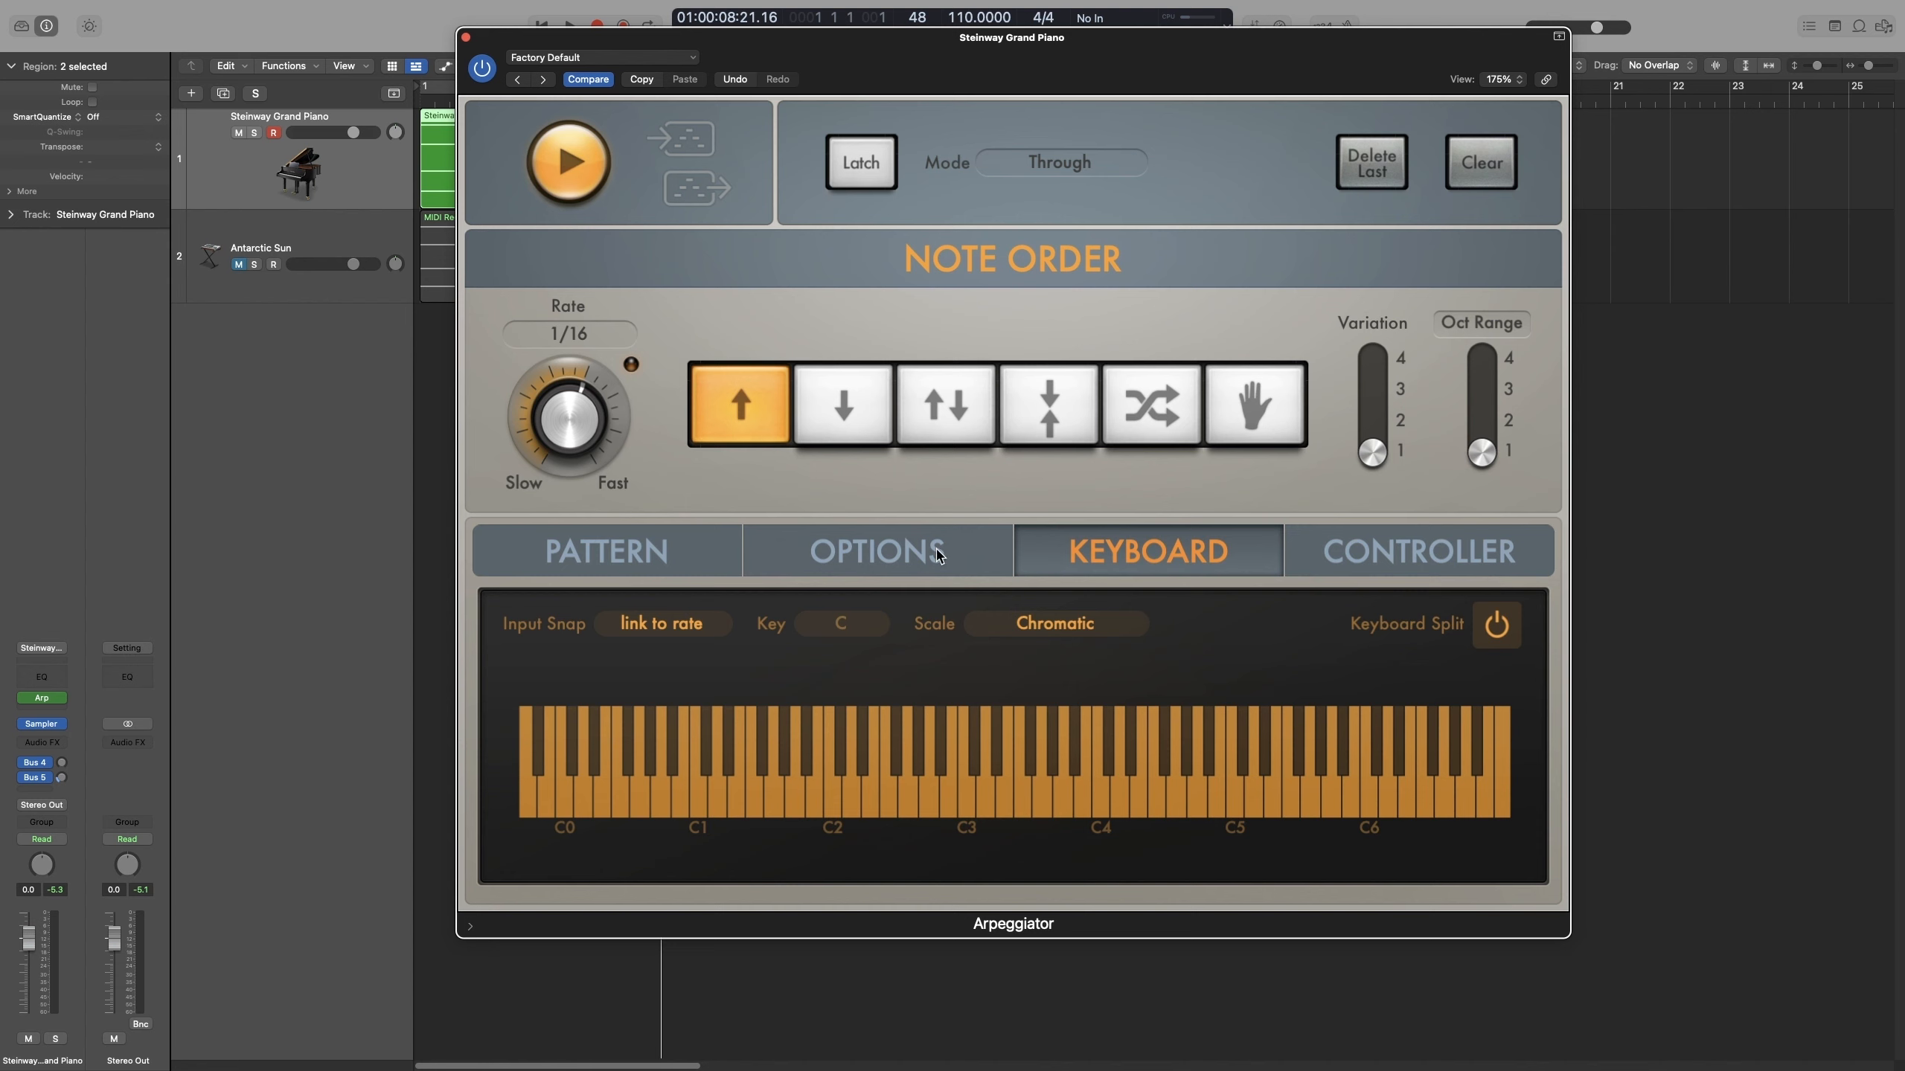
{"action": "left_click", "coordinate": [880, 178]}
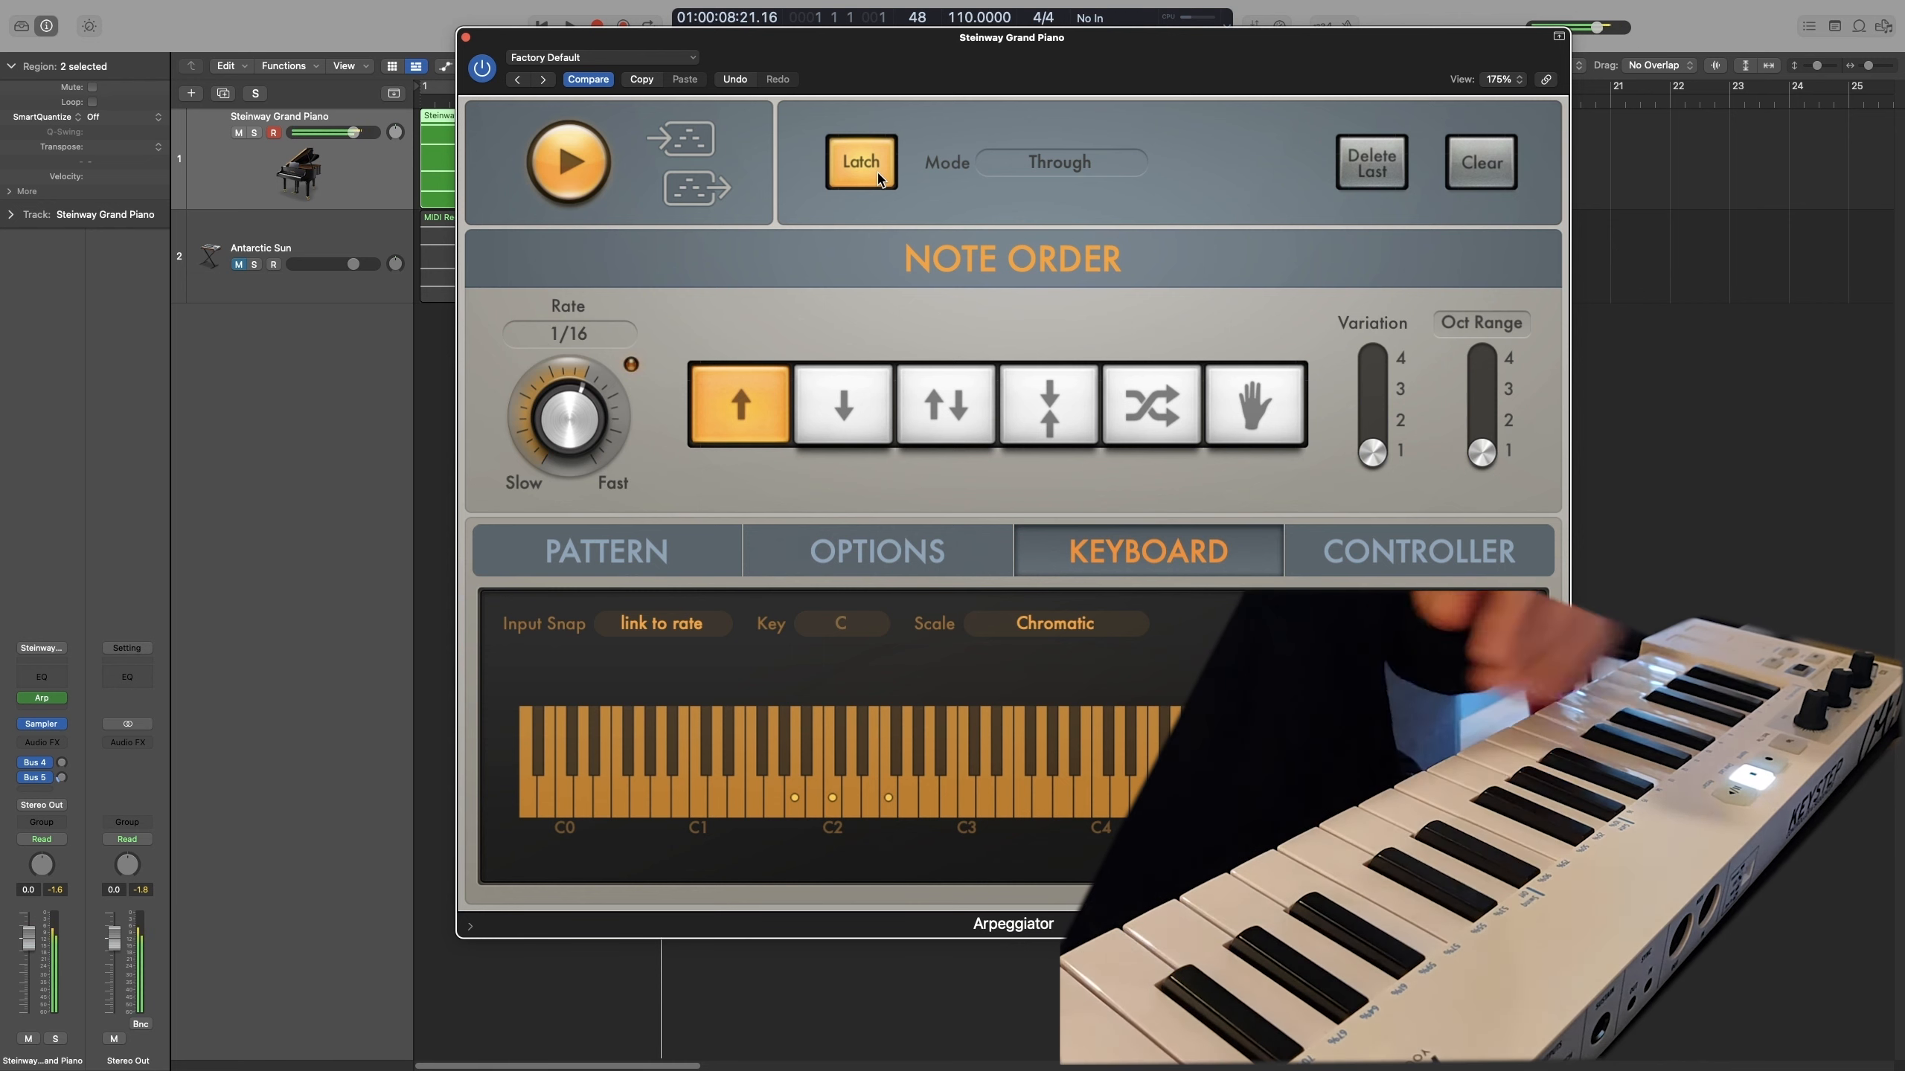
{"action": "left_click", "coordinate": [882, 169]}
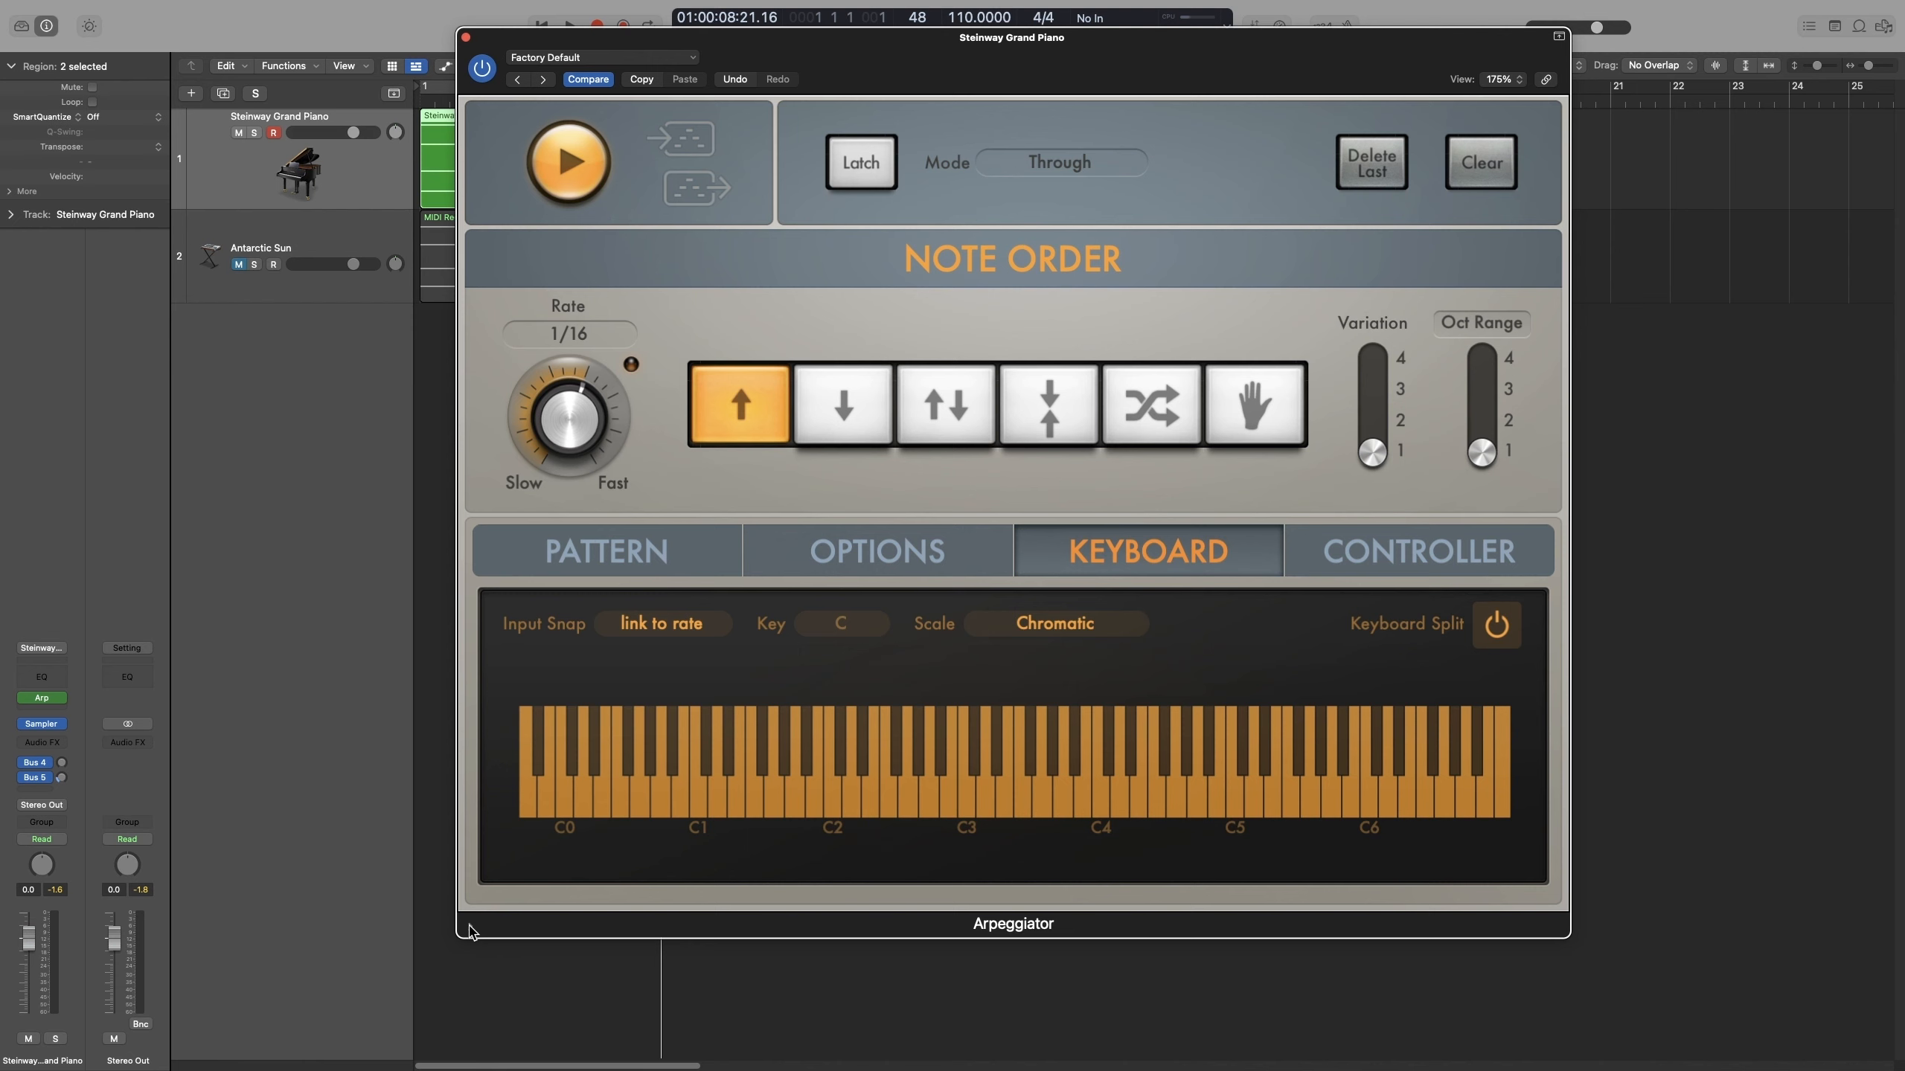
Enable Silent Capture in the Arpeggiator's extended parameters and toggle arpeggiator playback to demonstrate it with latched notes.
{"action": "left_click", "coordinate": [473, 929]}
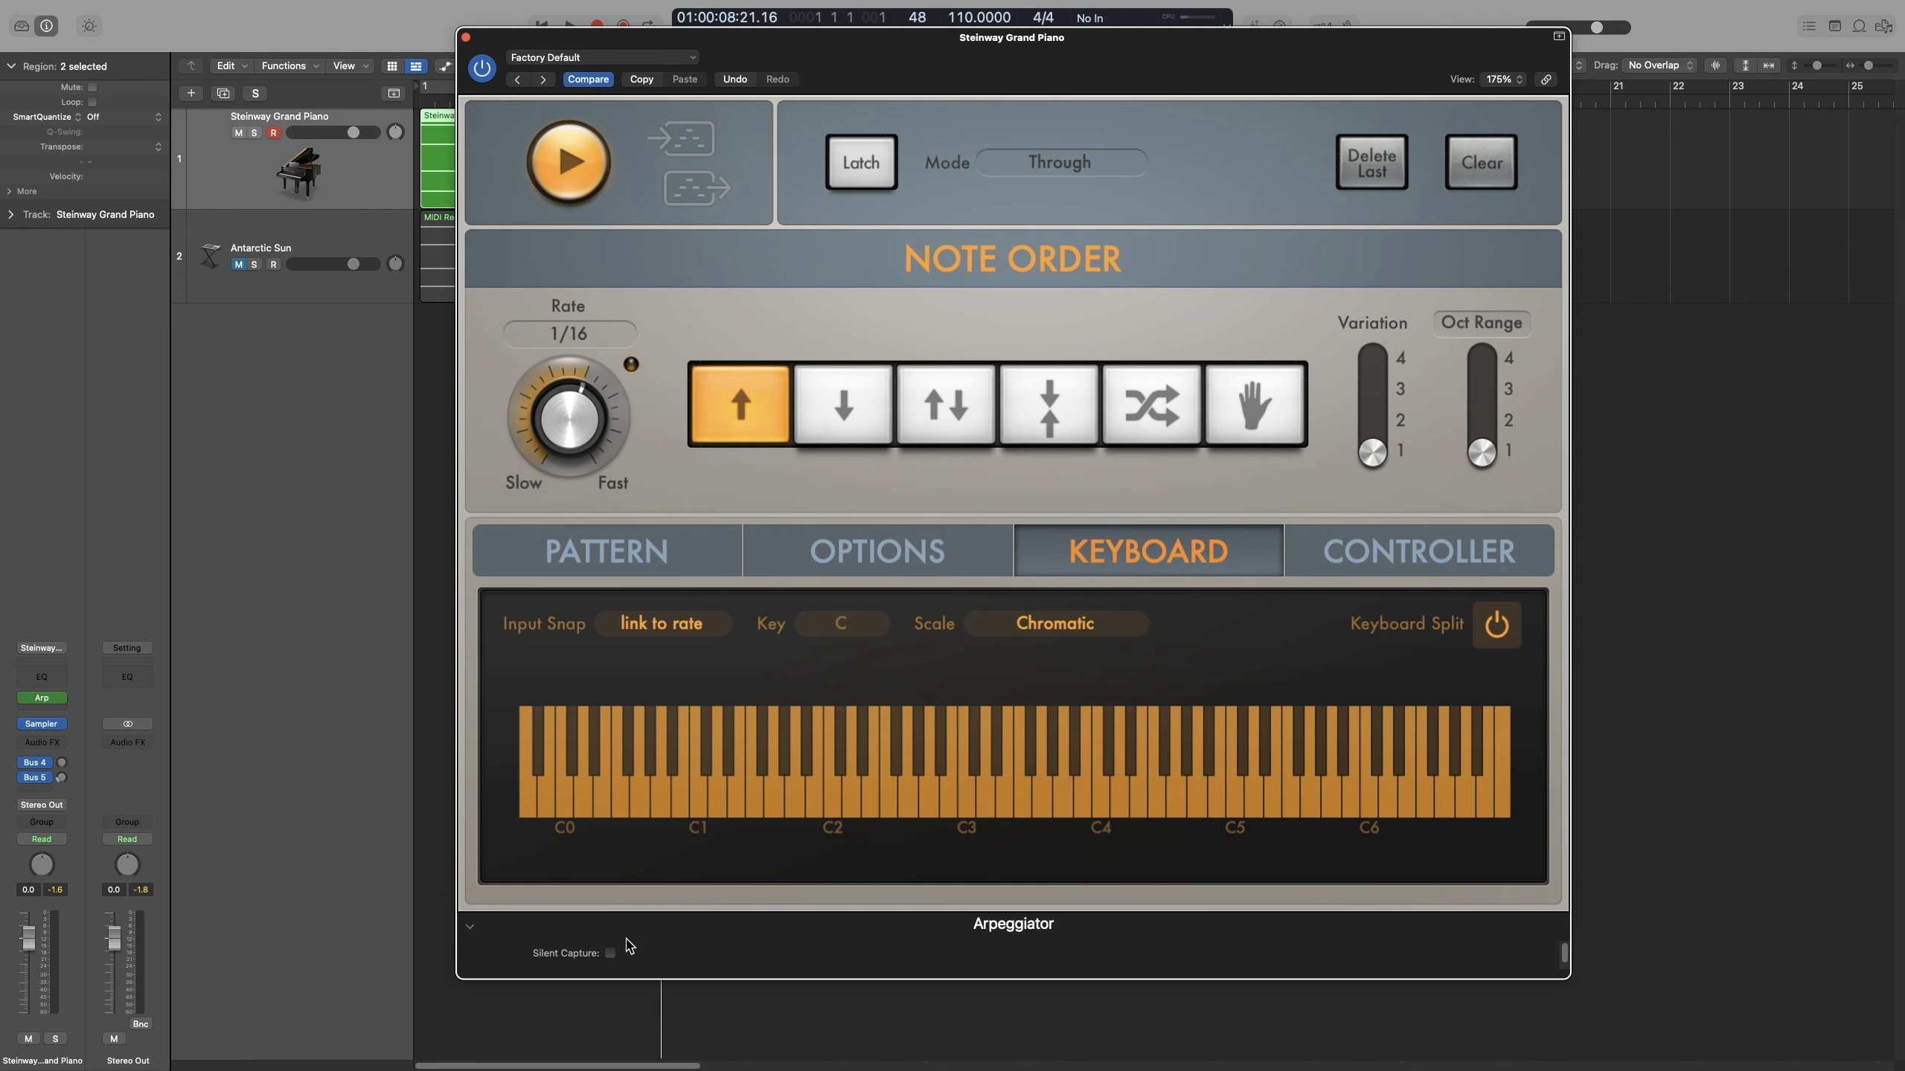
{"action": "left_click", "coordinate": [610, 954]}
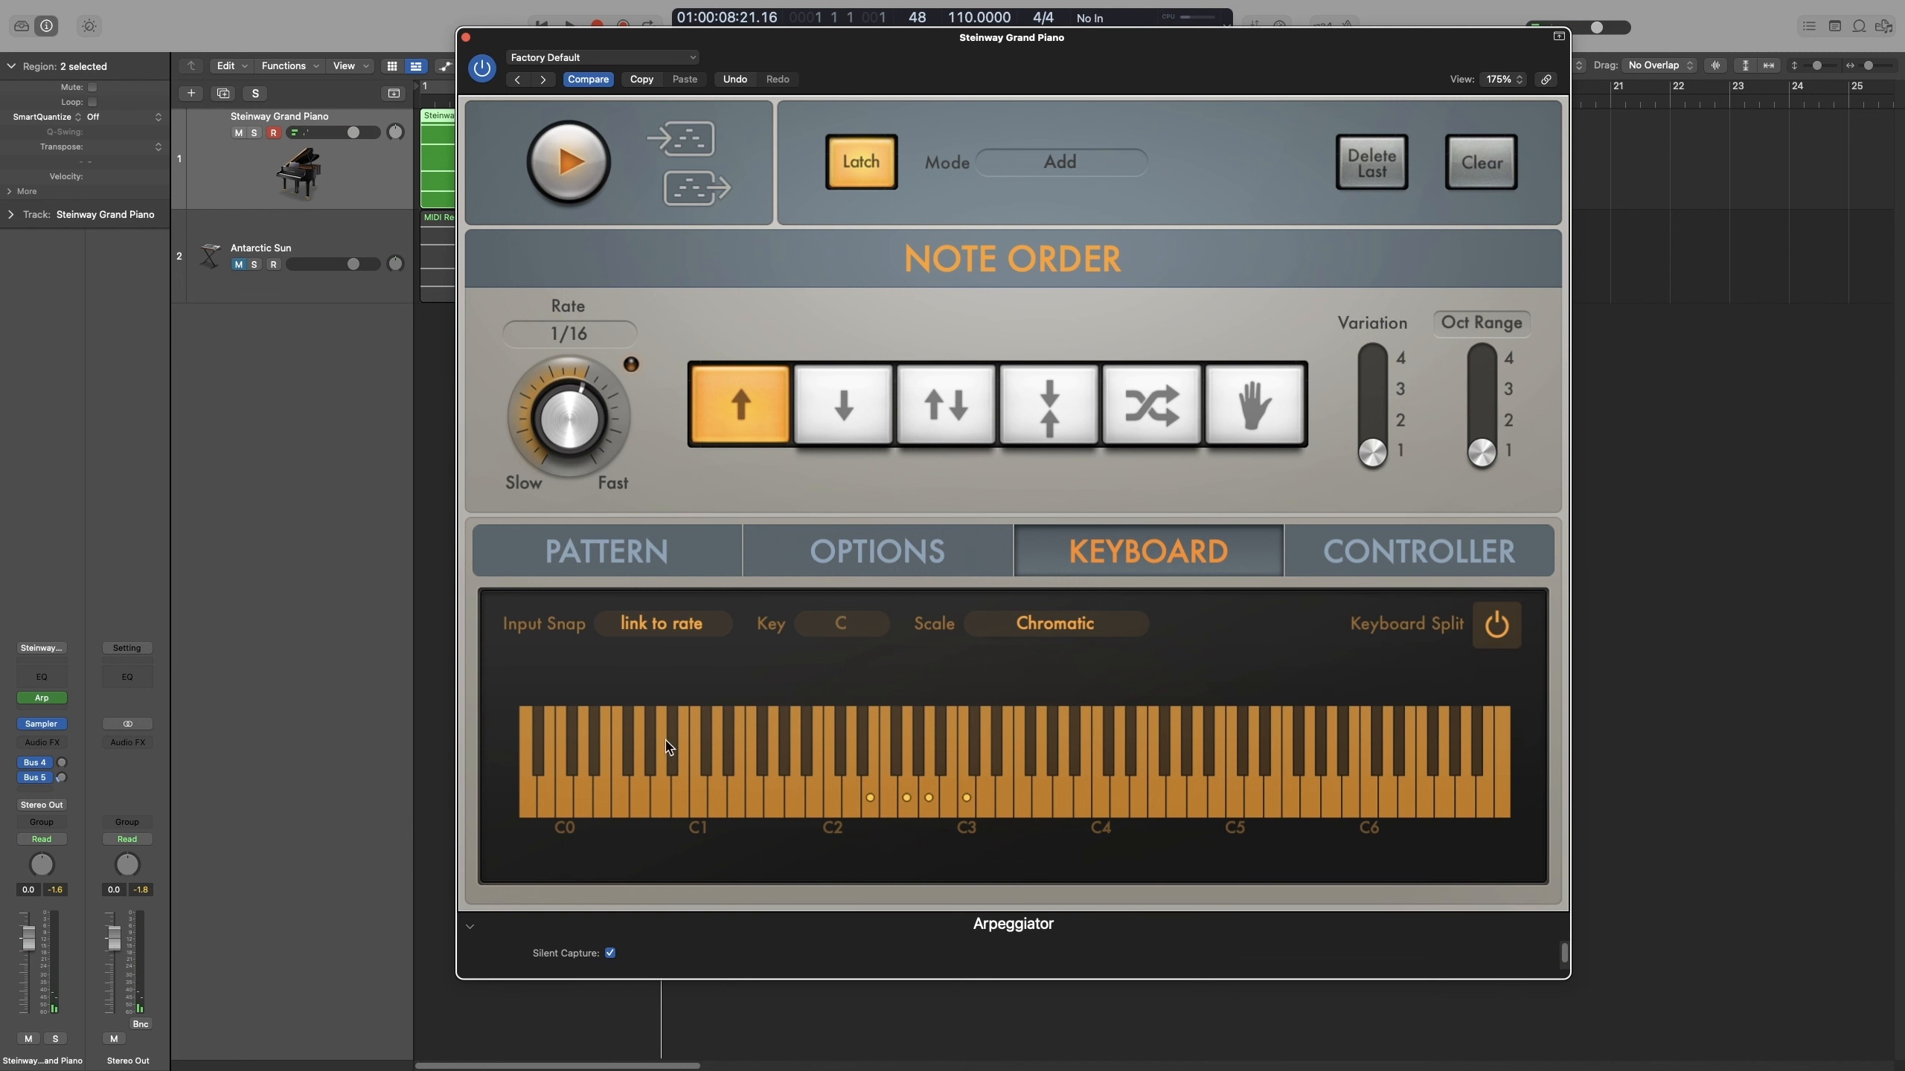
{"action": "left_click", "coordinate": [572, 170]}
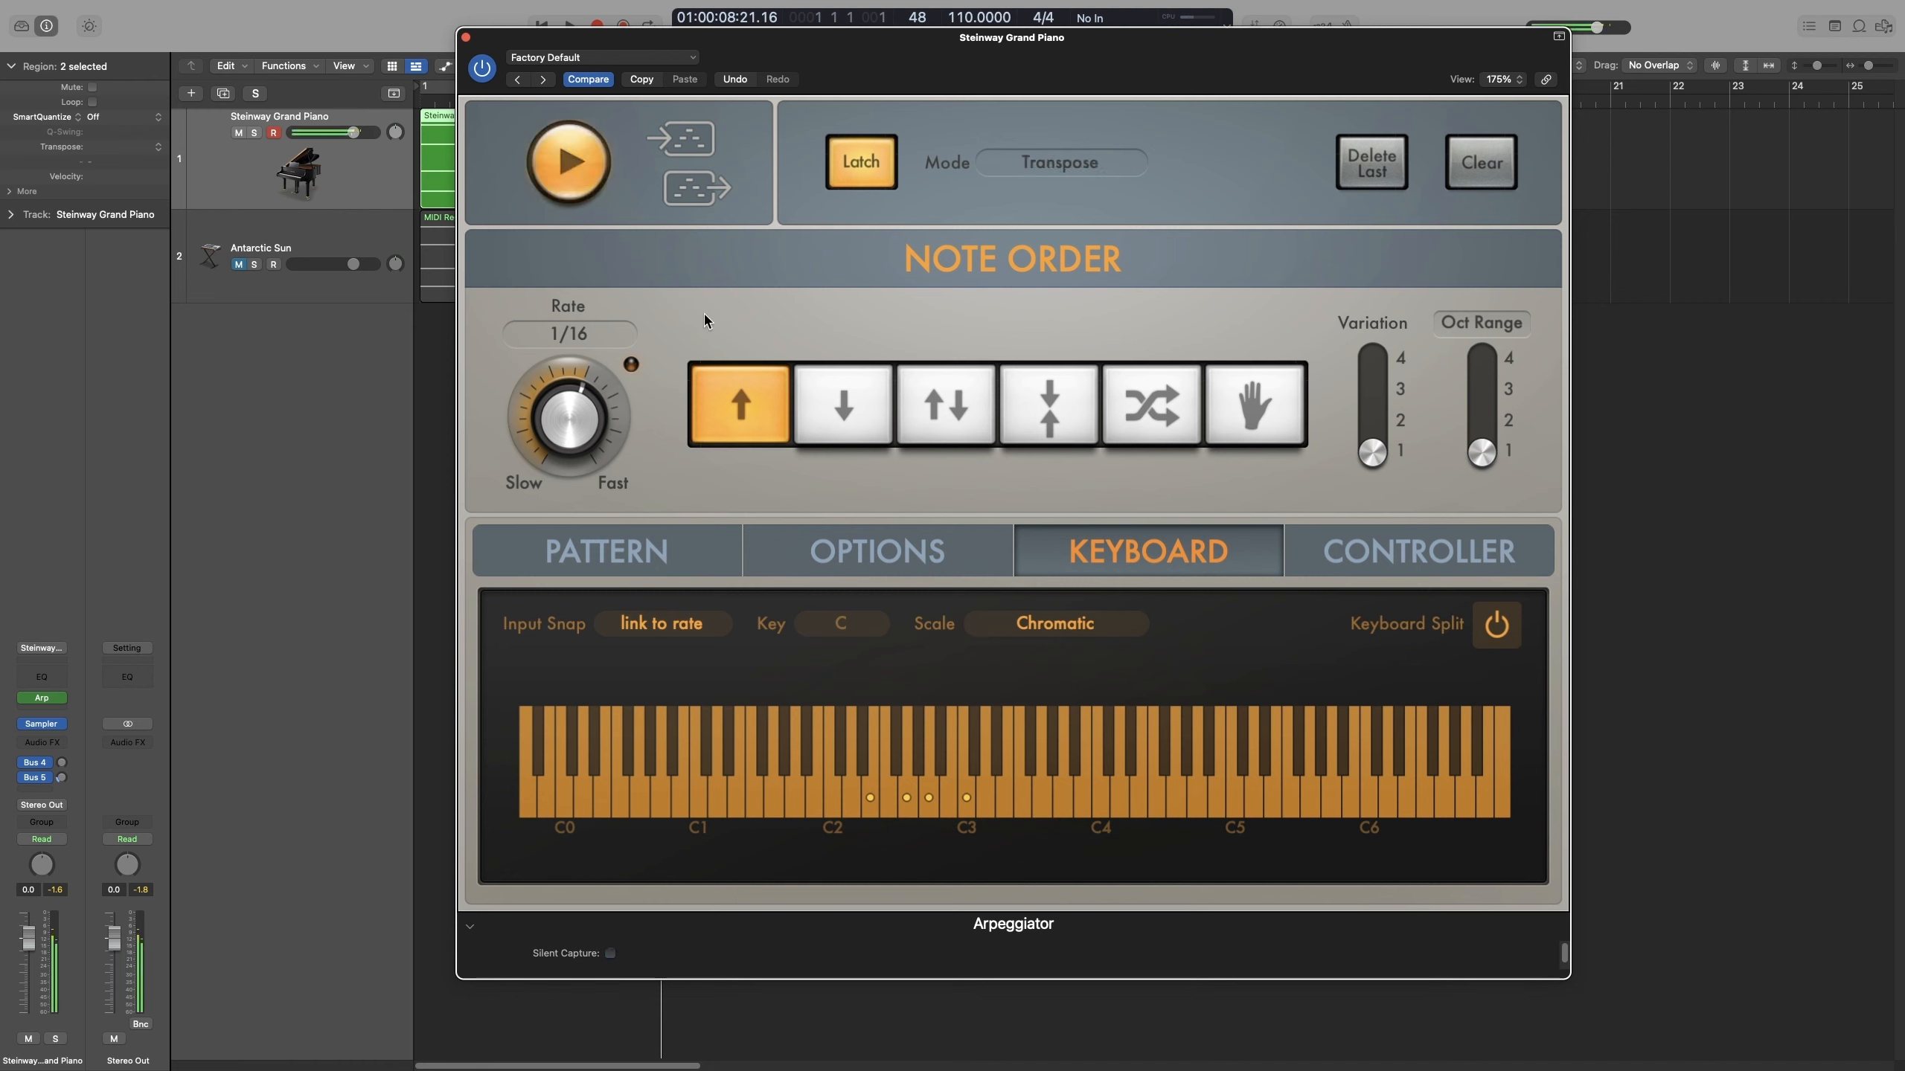
{"action": "left_click", "coordinate": [585, 189]}
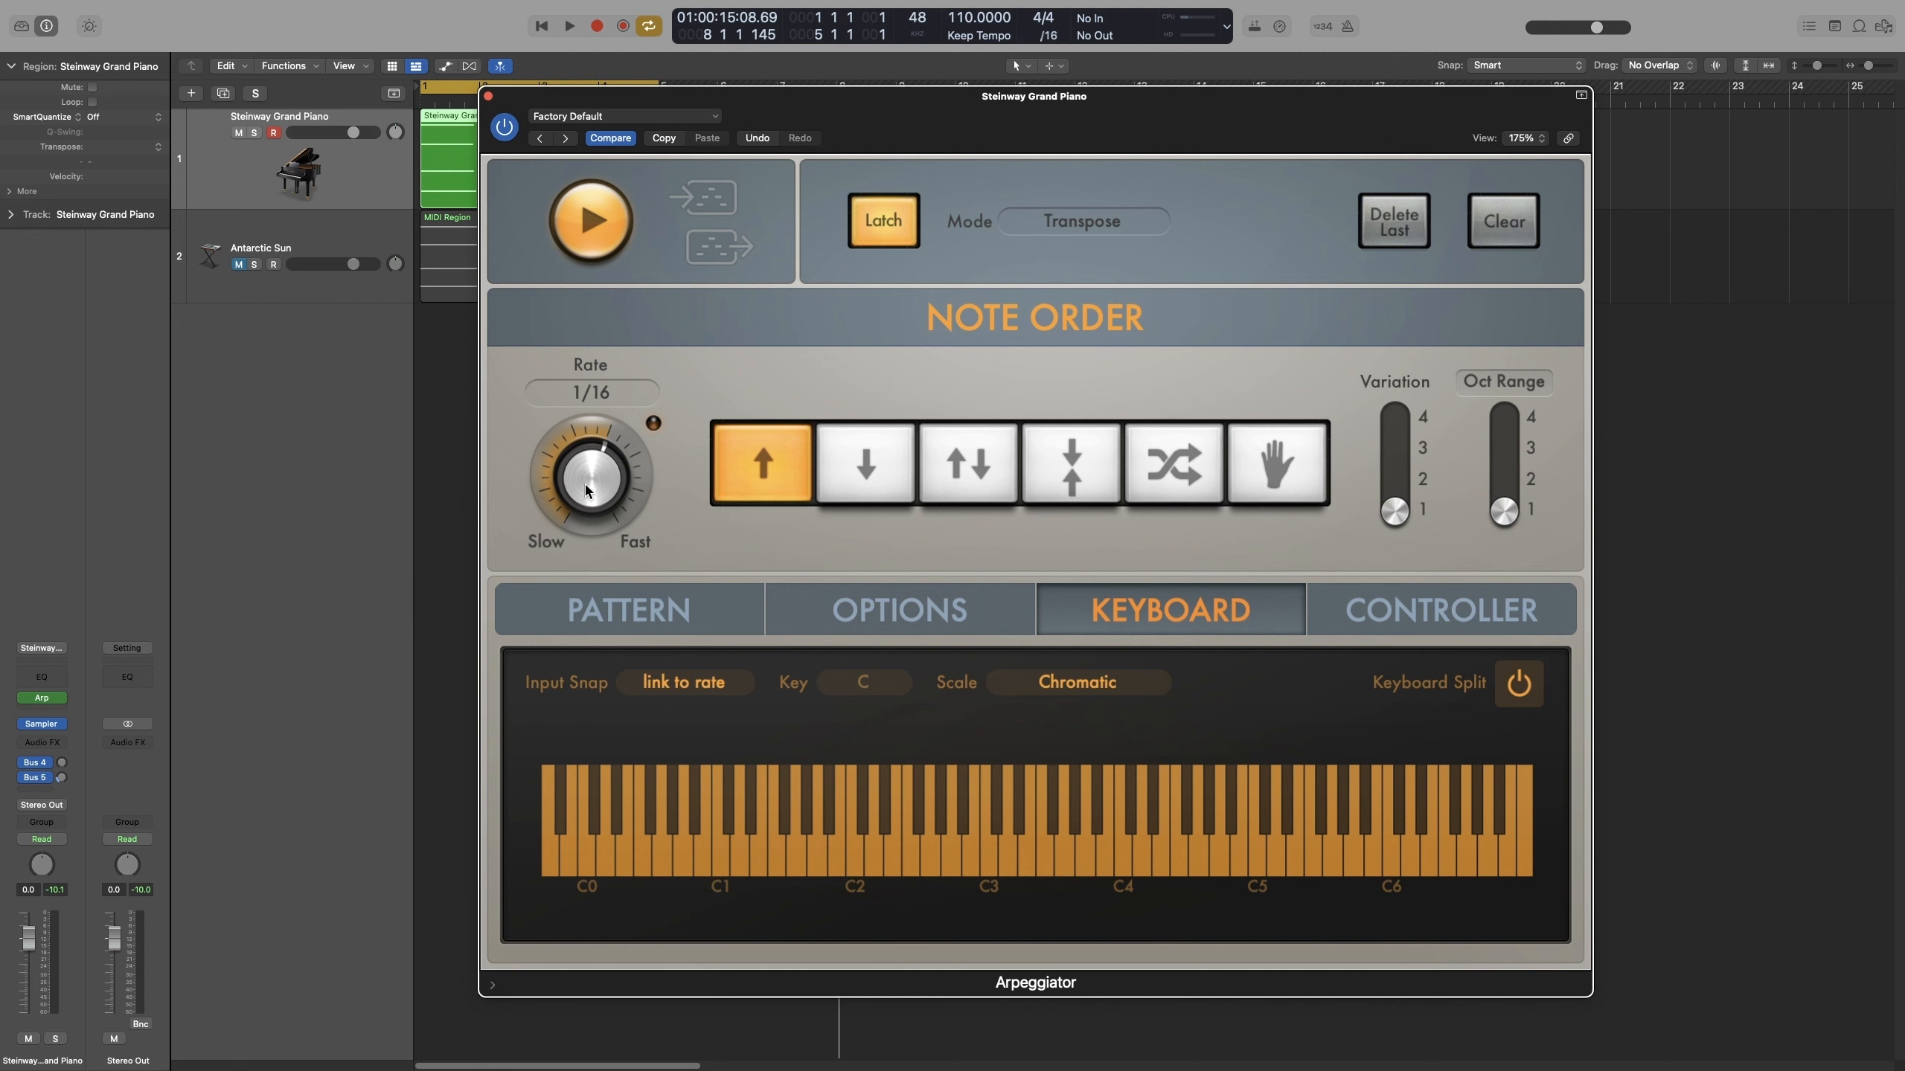
Compare playback of the piano chords with the Arpeggiator bypassed and with it active.
{"action": "left_click", "coordinate": [504, 126]}
{"action": "key", "text": "space"}
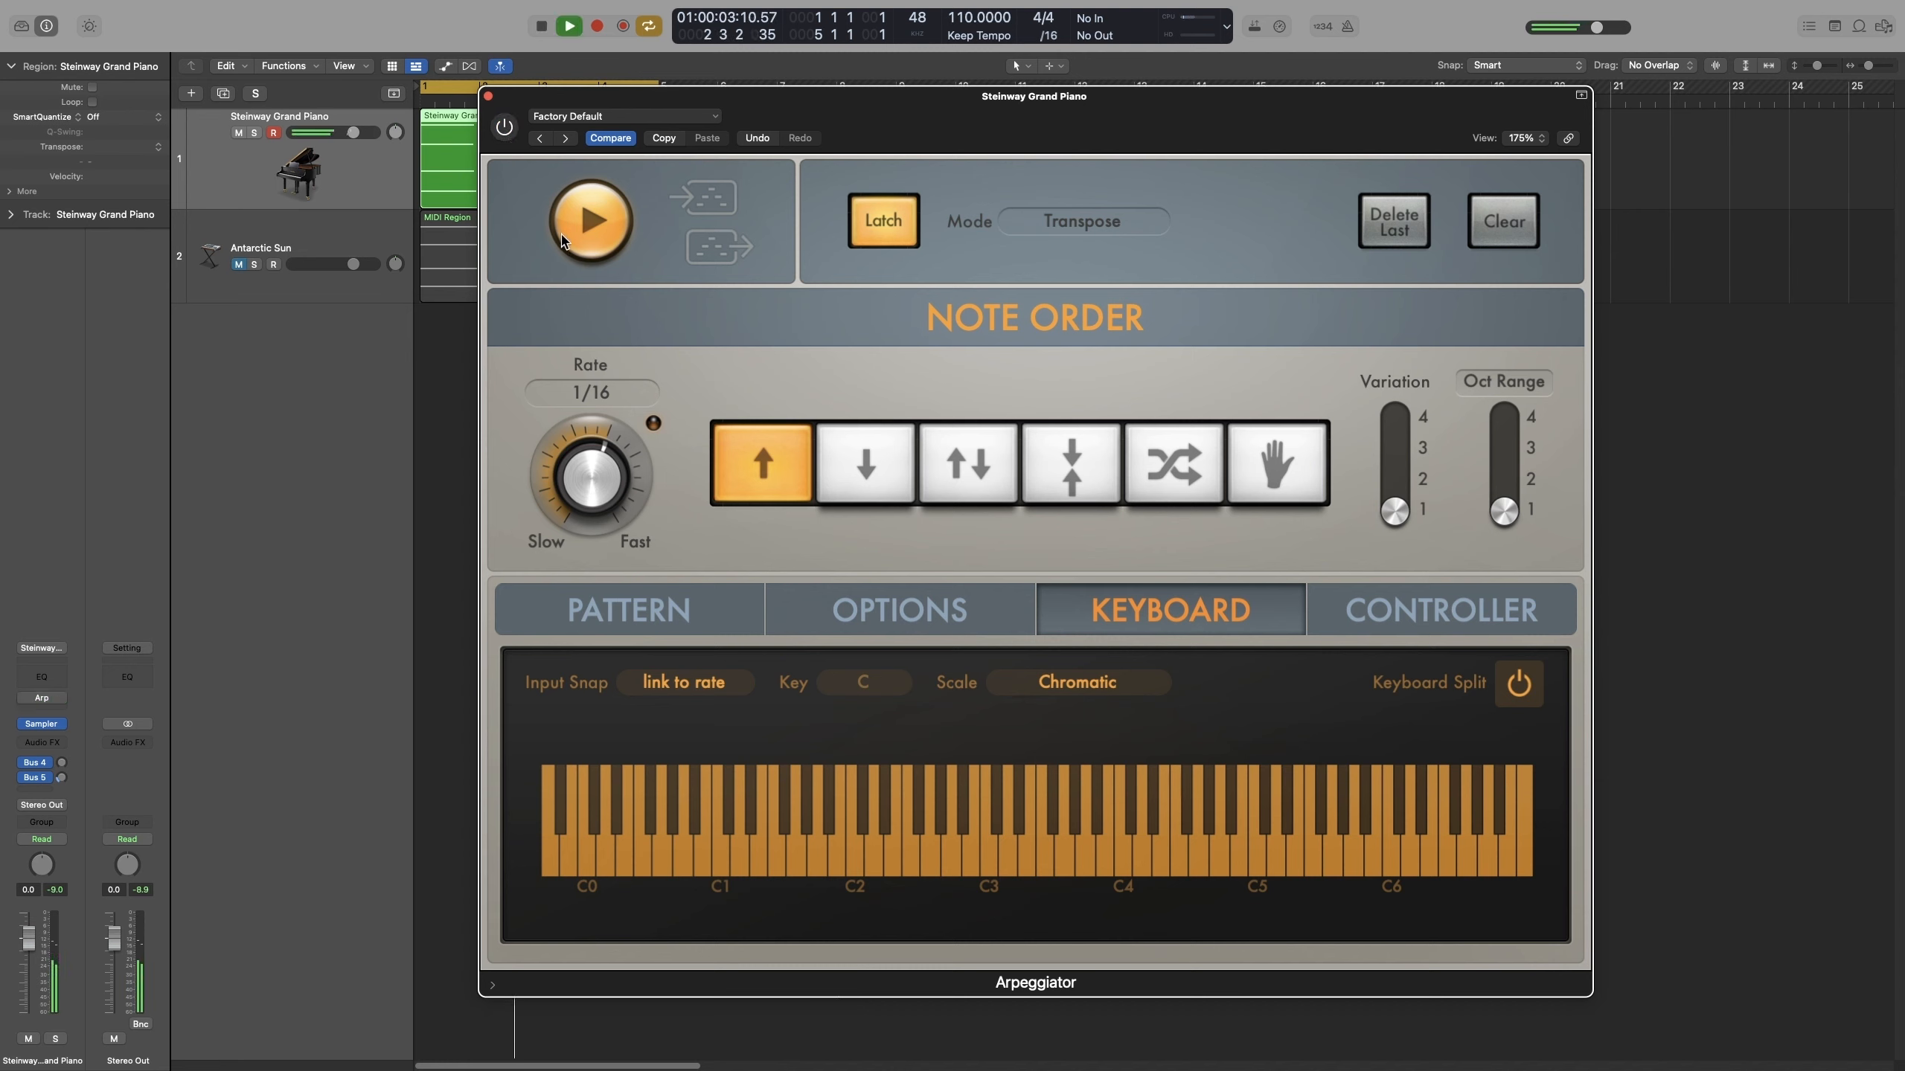
{"action": "key", "text": "space"}
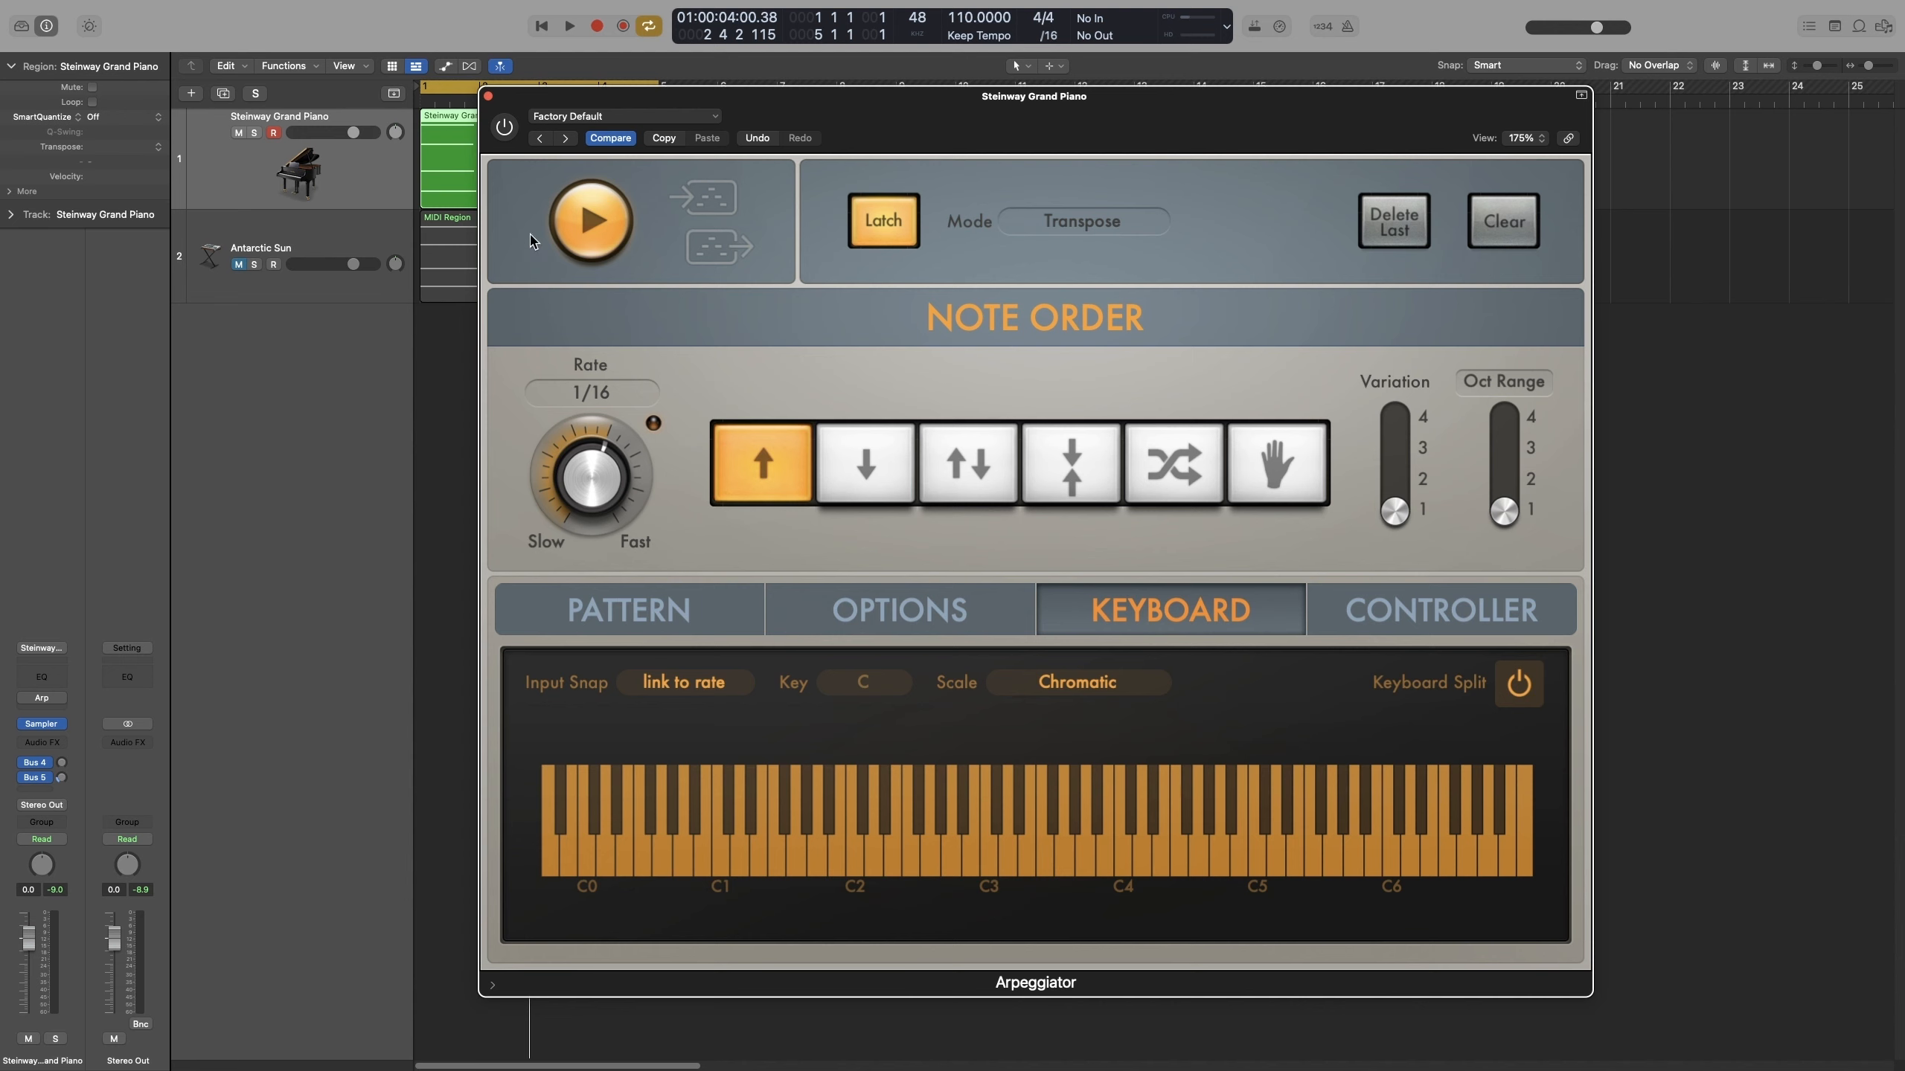
{"action": "left_click", "coordinate": [504, 126]}
{"action": "key", "text": "space"}
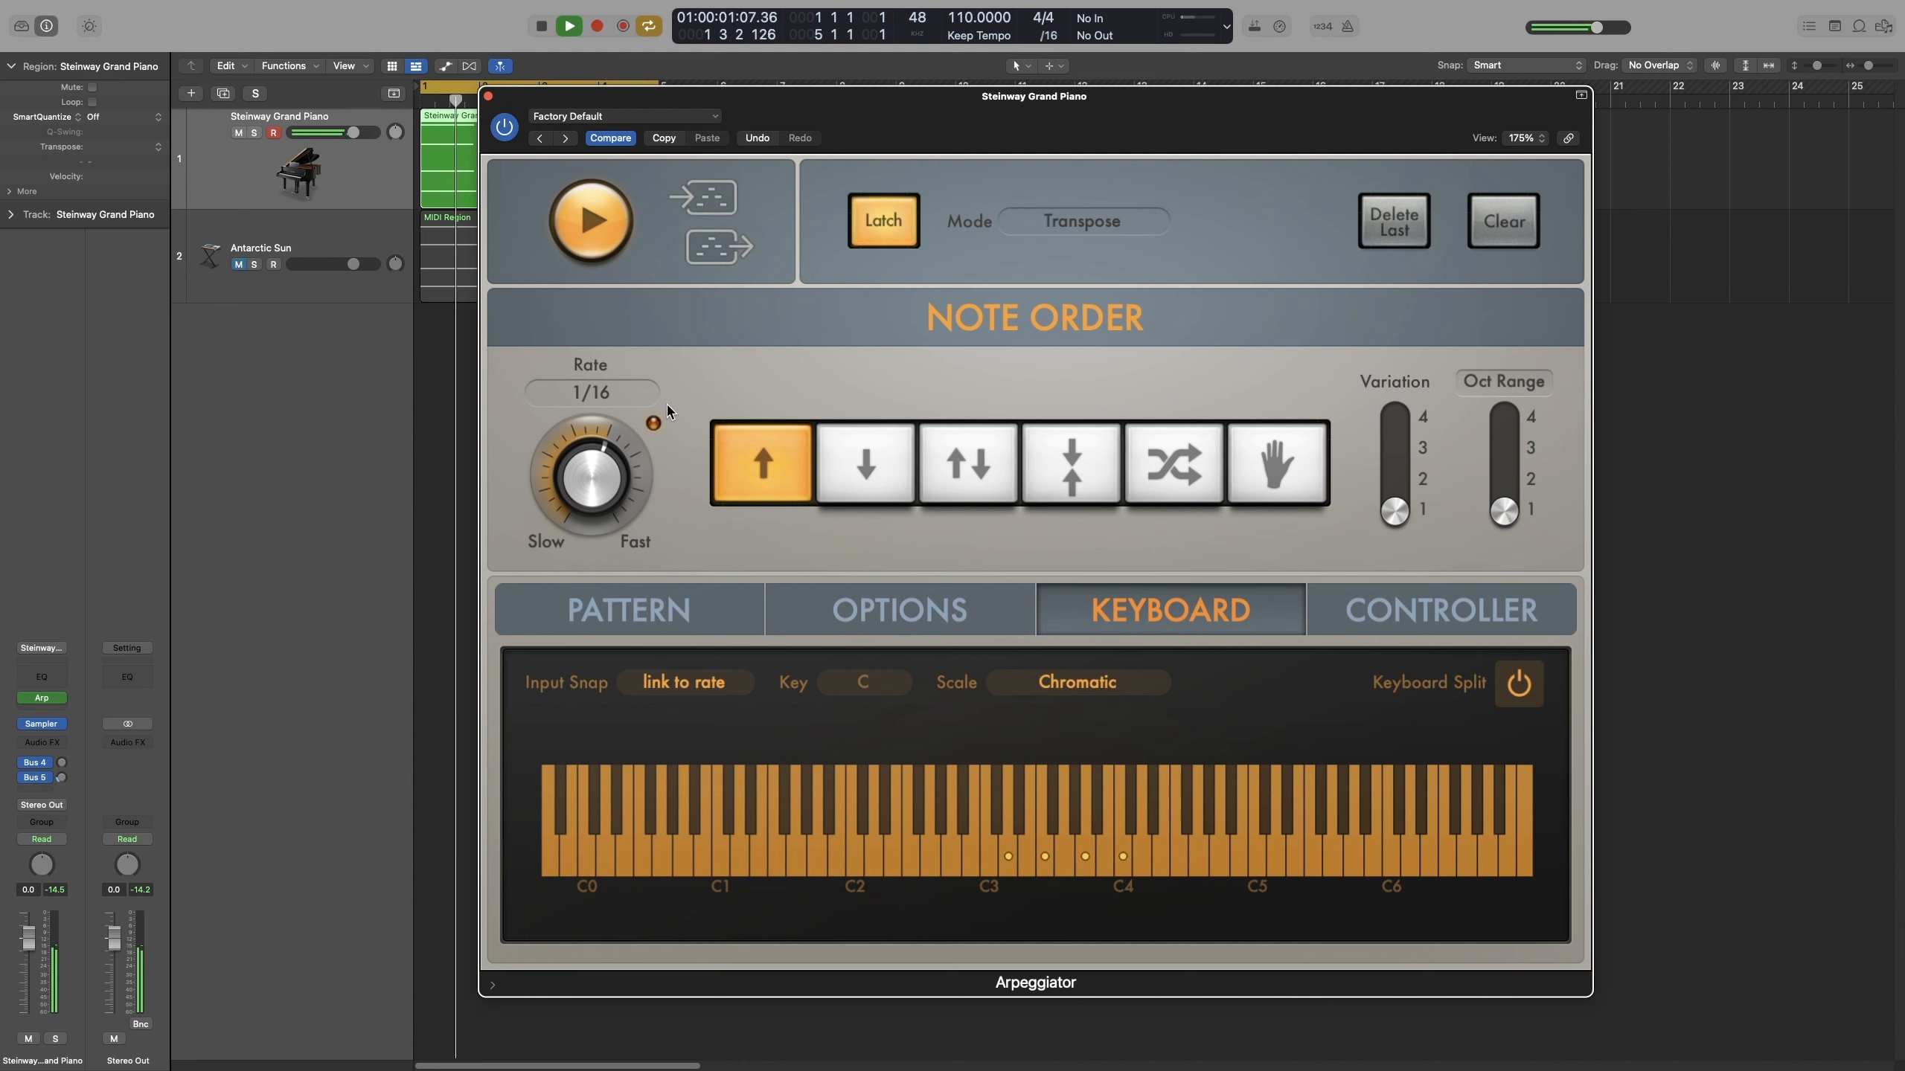
{"action": "key", "text": "space"}
{"action": "key", "text": "space"}
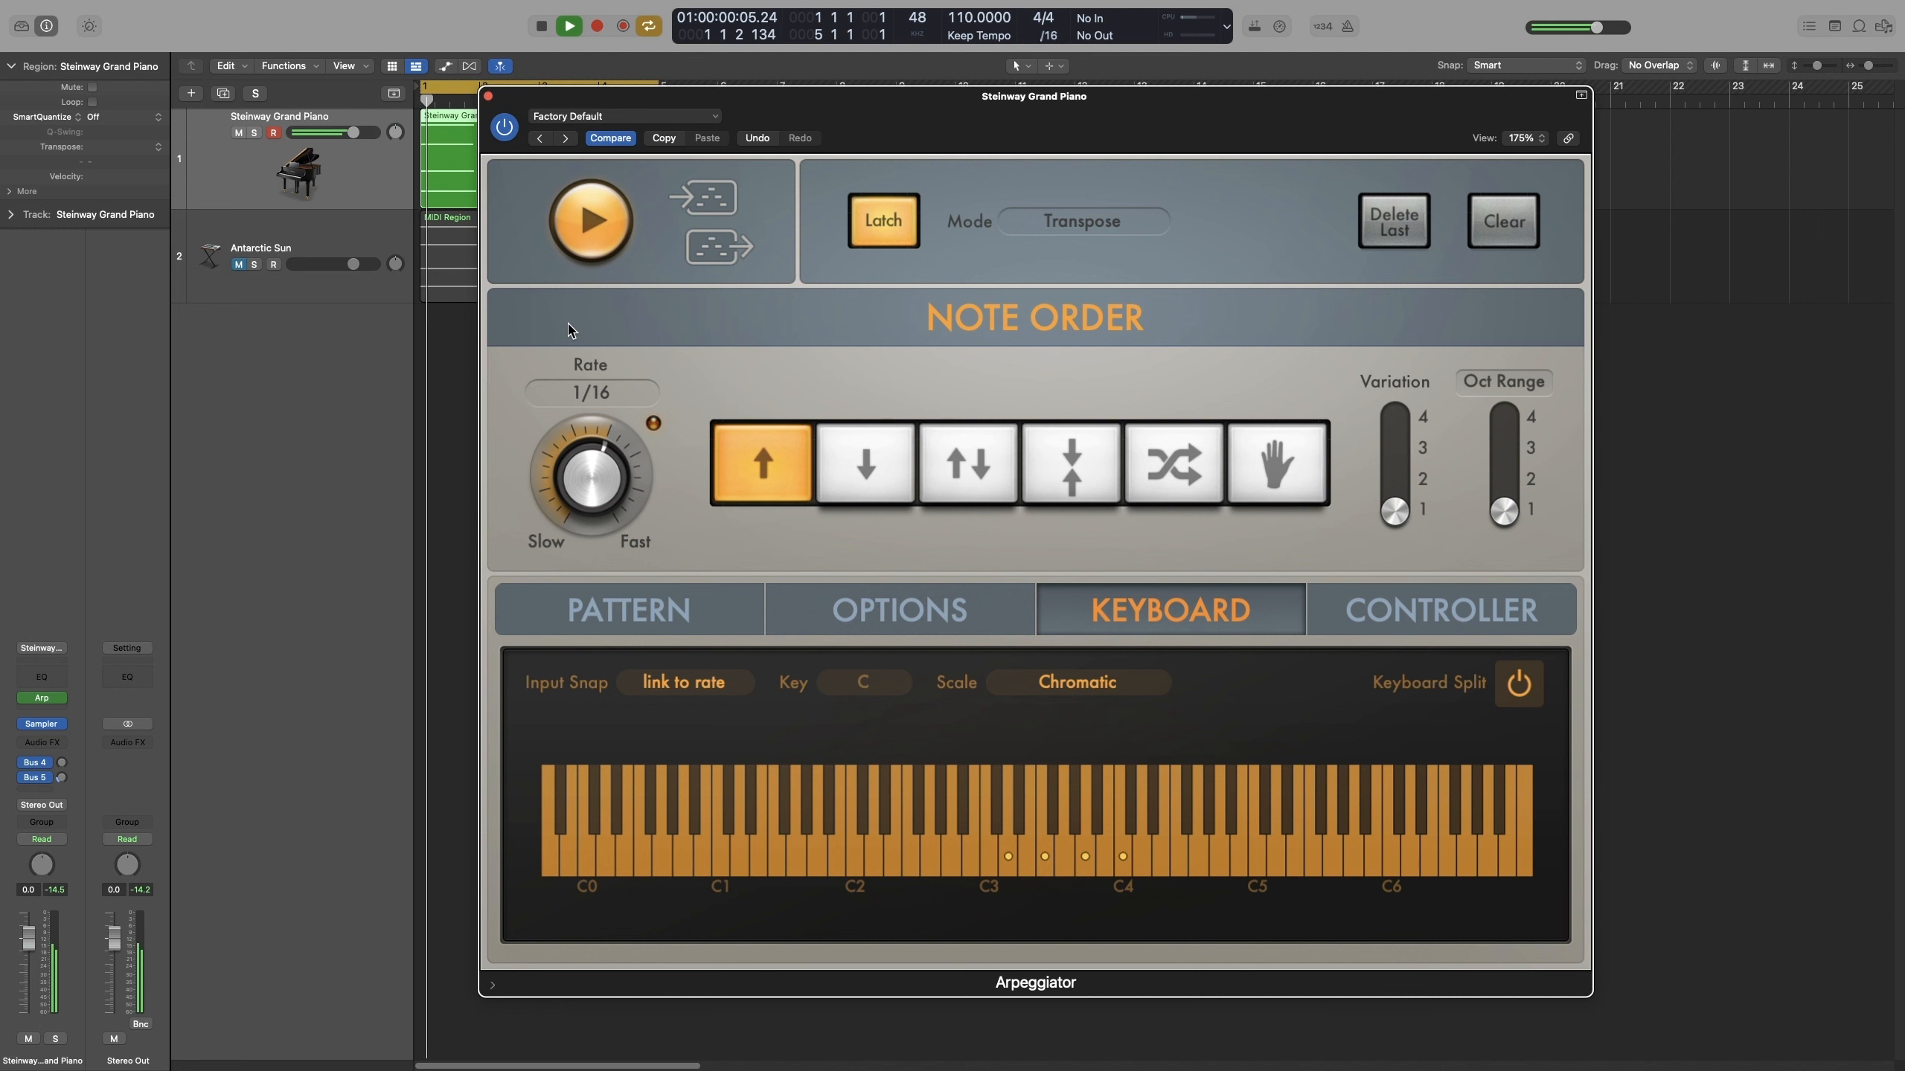
{"action": "key", "text": "space"}
Turn off latch, set the Arpeggiator's rate to 1/8 and start playback.
{"action": "left_click", "coordinate": [858, 235]}
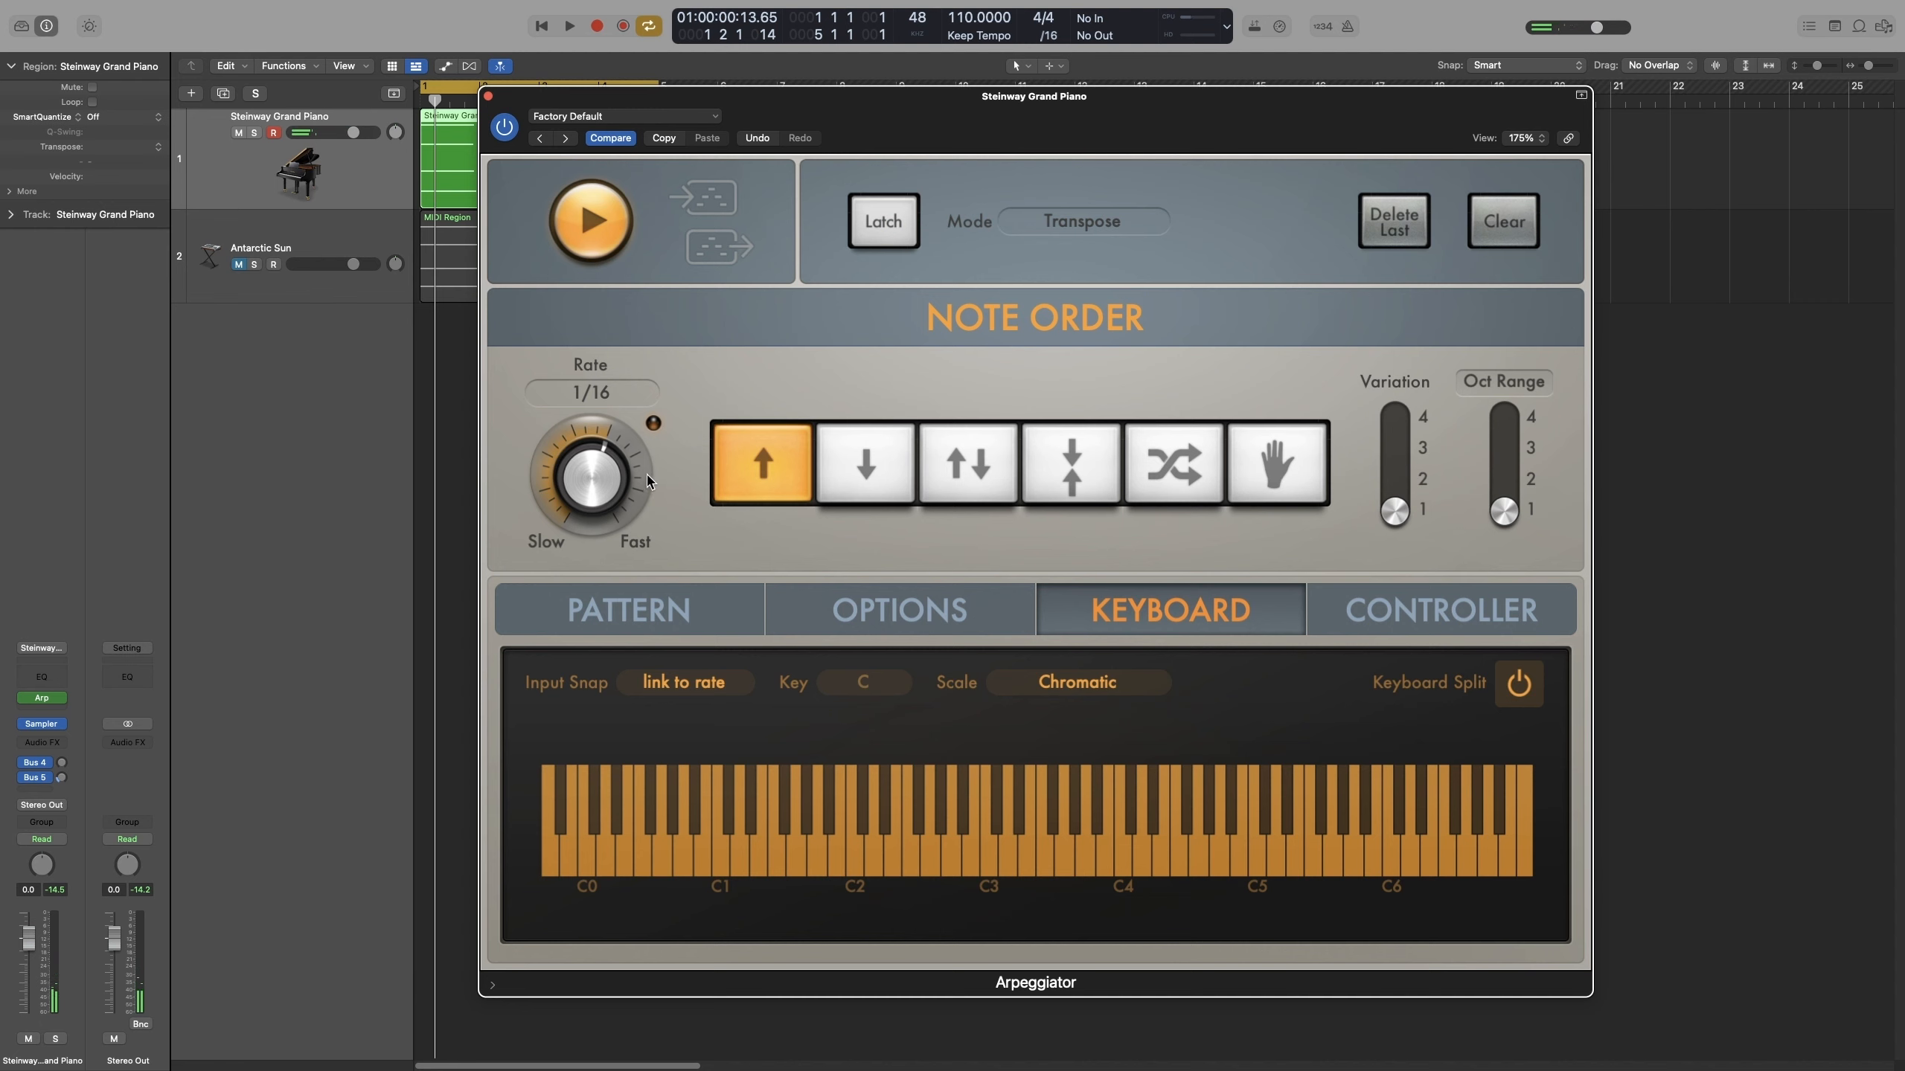
{"action": "left_click", "coordinate": [640, 392]}
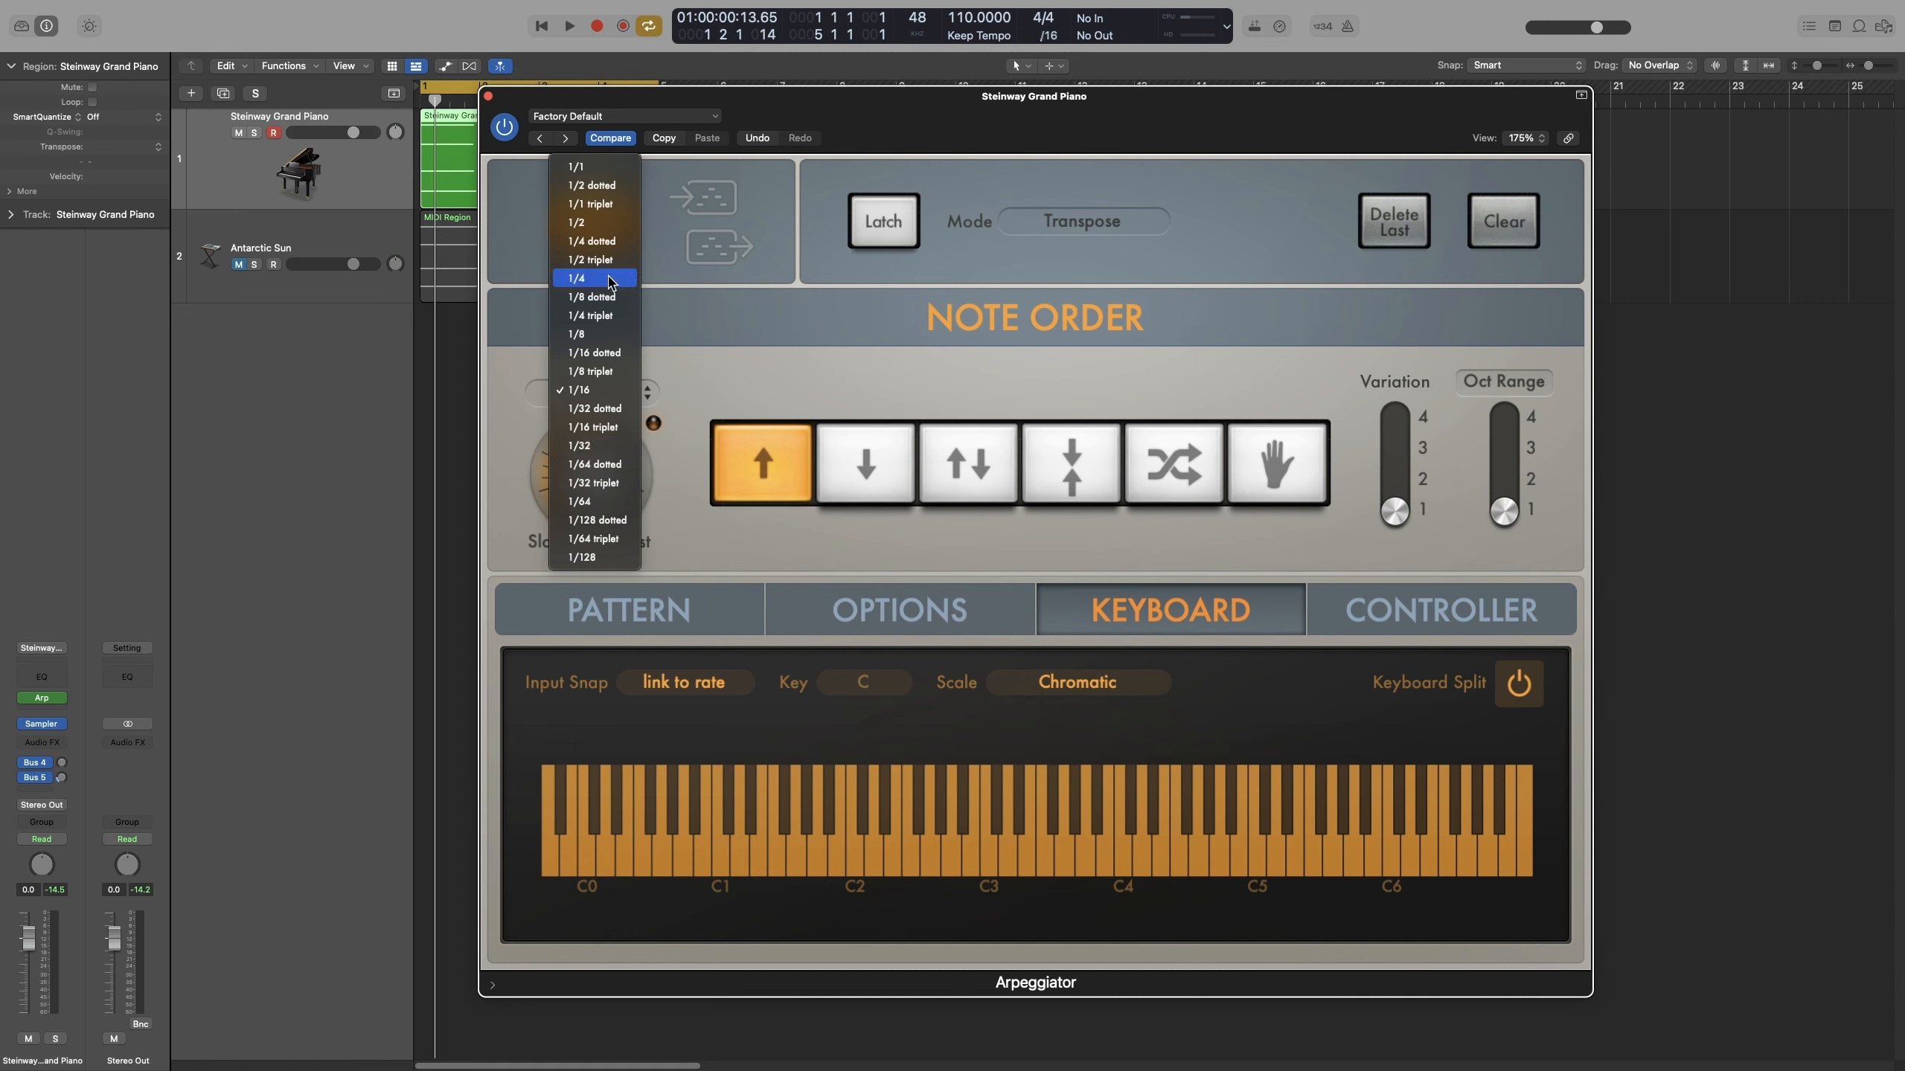
{"action": "left_click", "coordinate": [596, 334]}
{"action": "key", "text": "space"}
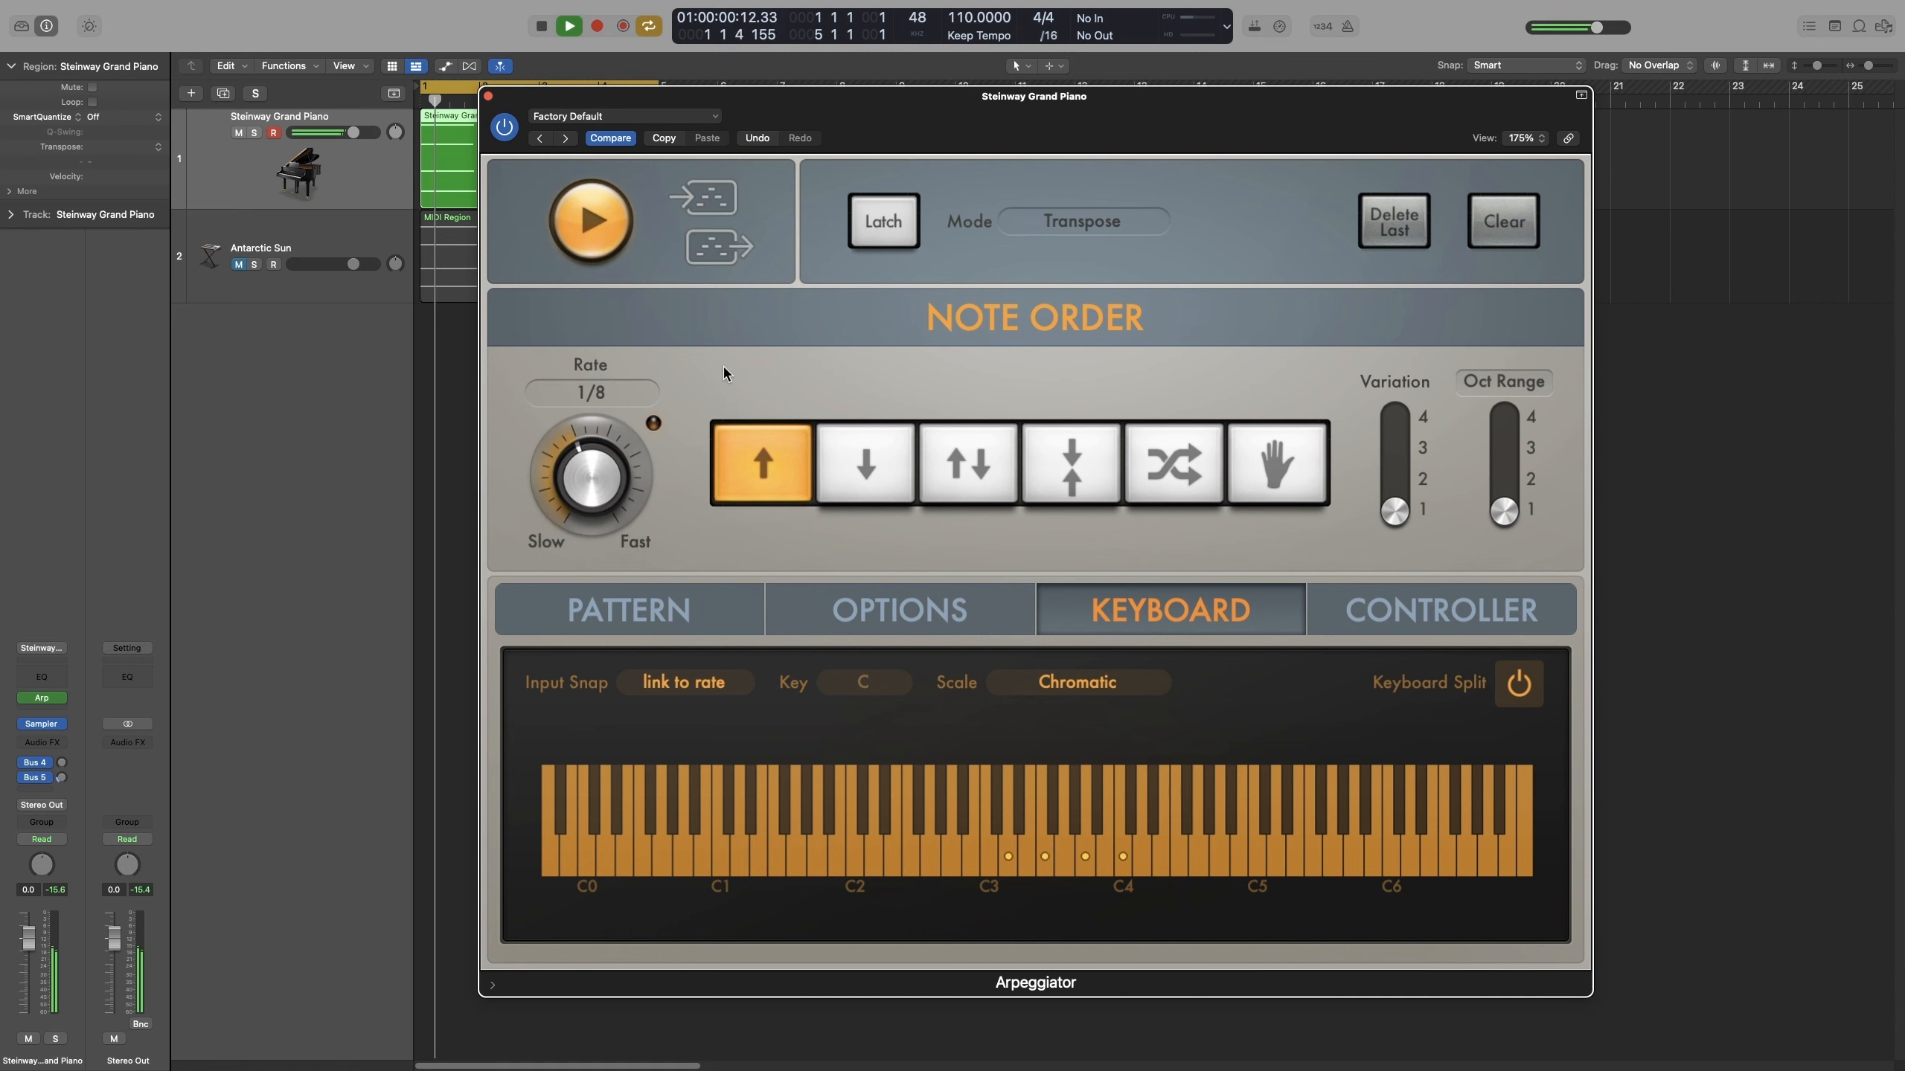
Try faster arpeggio rates such as 1/16 dotted and 1/8 triplet during playback, return to 1/8 and stop.
{"action": "scroll", "coordinate": [604, 494], "scroll_direction": "up", "scroll_amount": 1}
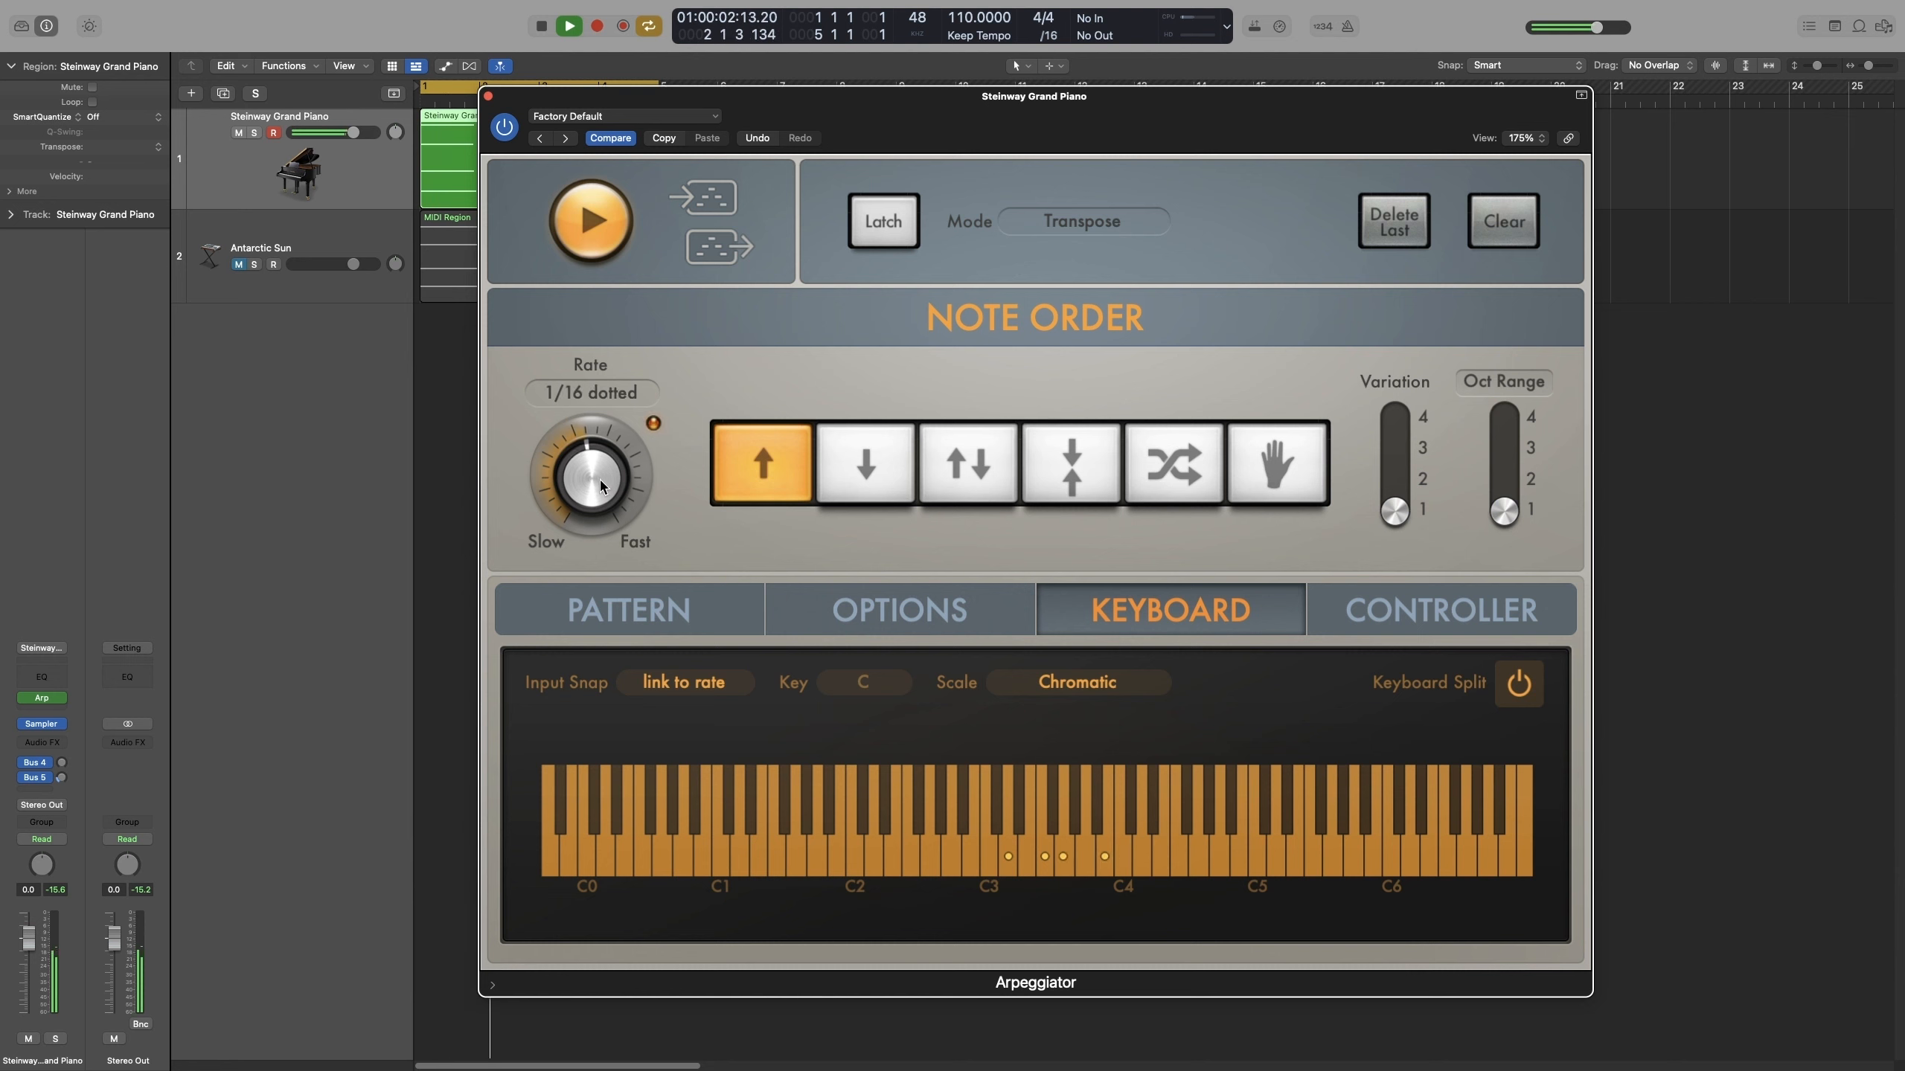
{"action": "scroll", "coordinate": [593, 495], "scroll_direction": "up", "scroll_amount": 1}
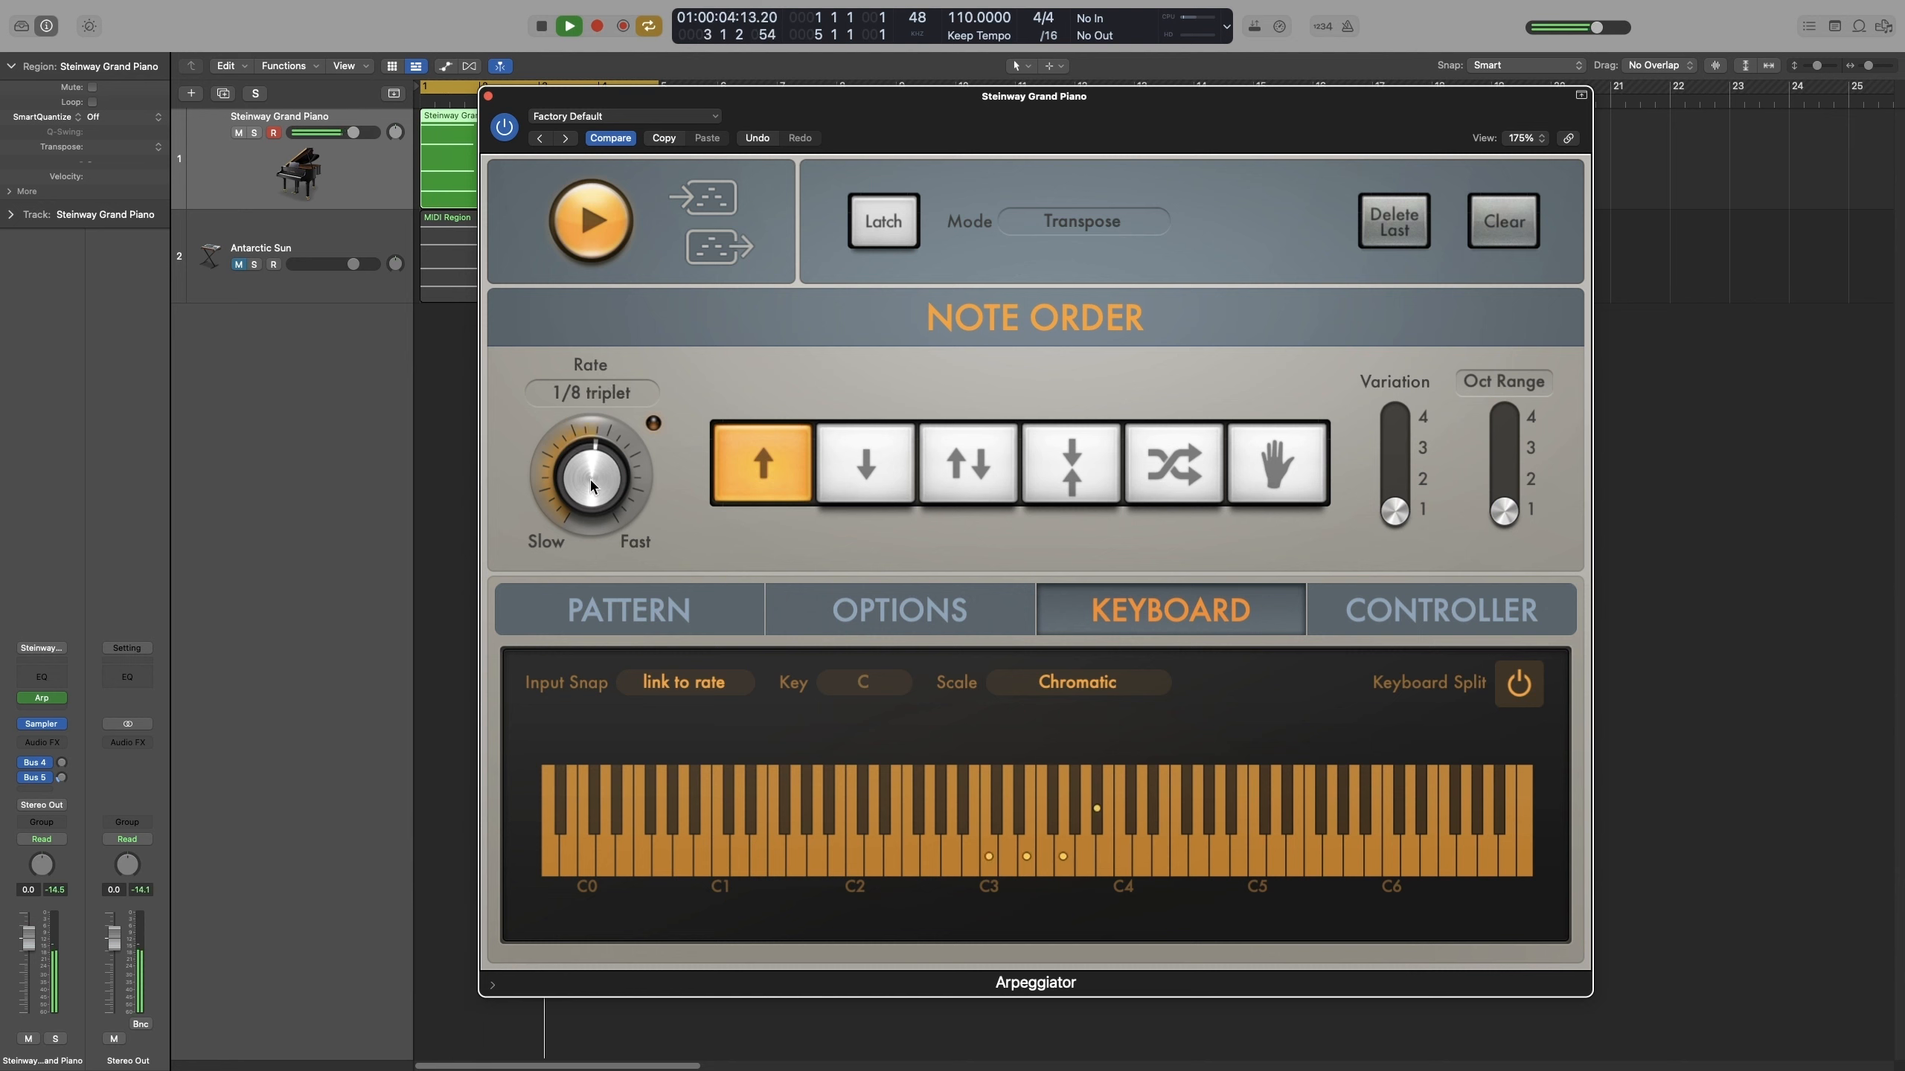
{"action": "scroll", "coordinate": [592, 471], "scroll_direction": "up", "scroll_amount": 1}
{"action": "left_click_drag", "start_coordinate": [591, 466], "coordinate": [590, 505]}
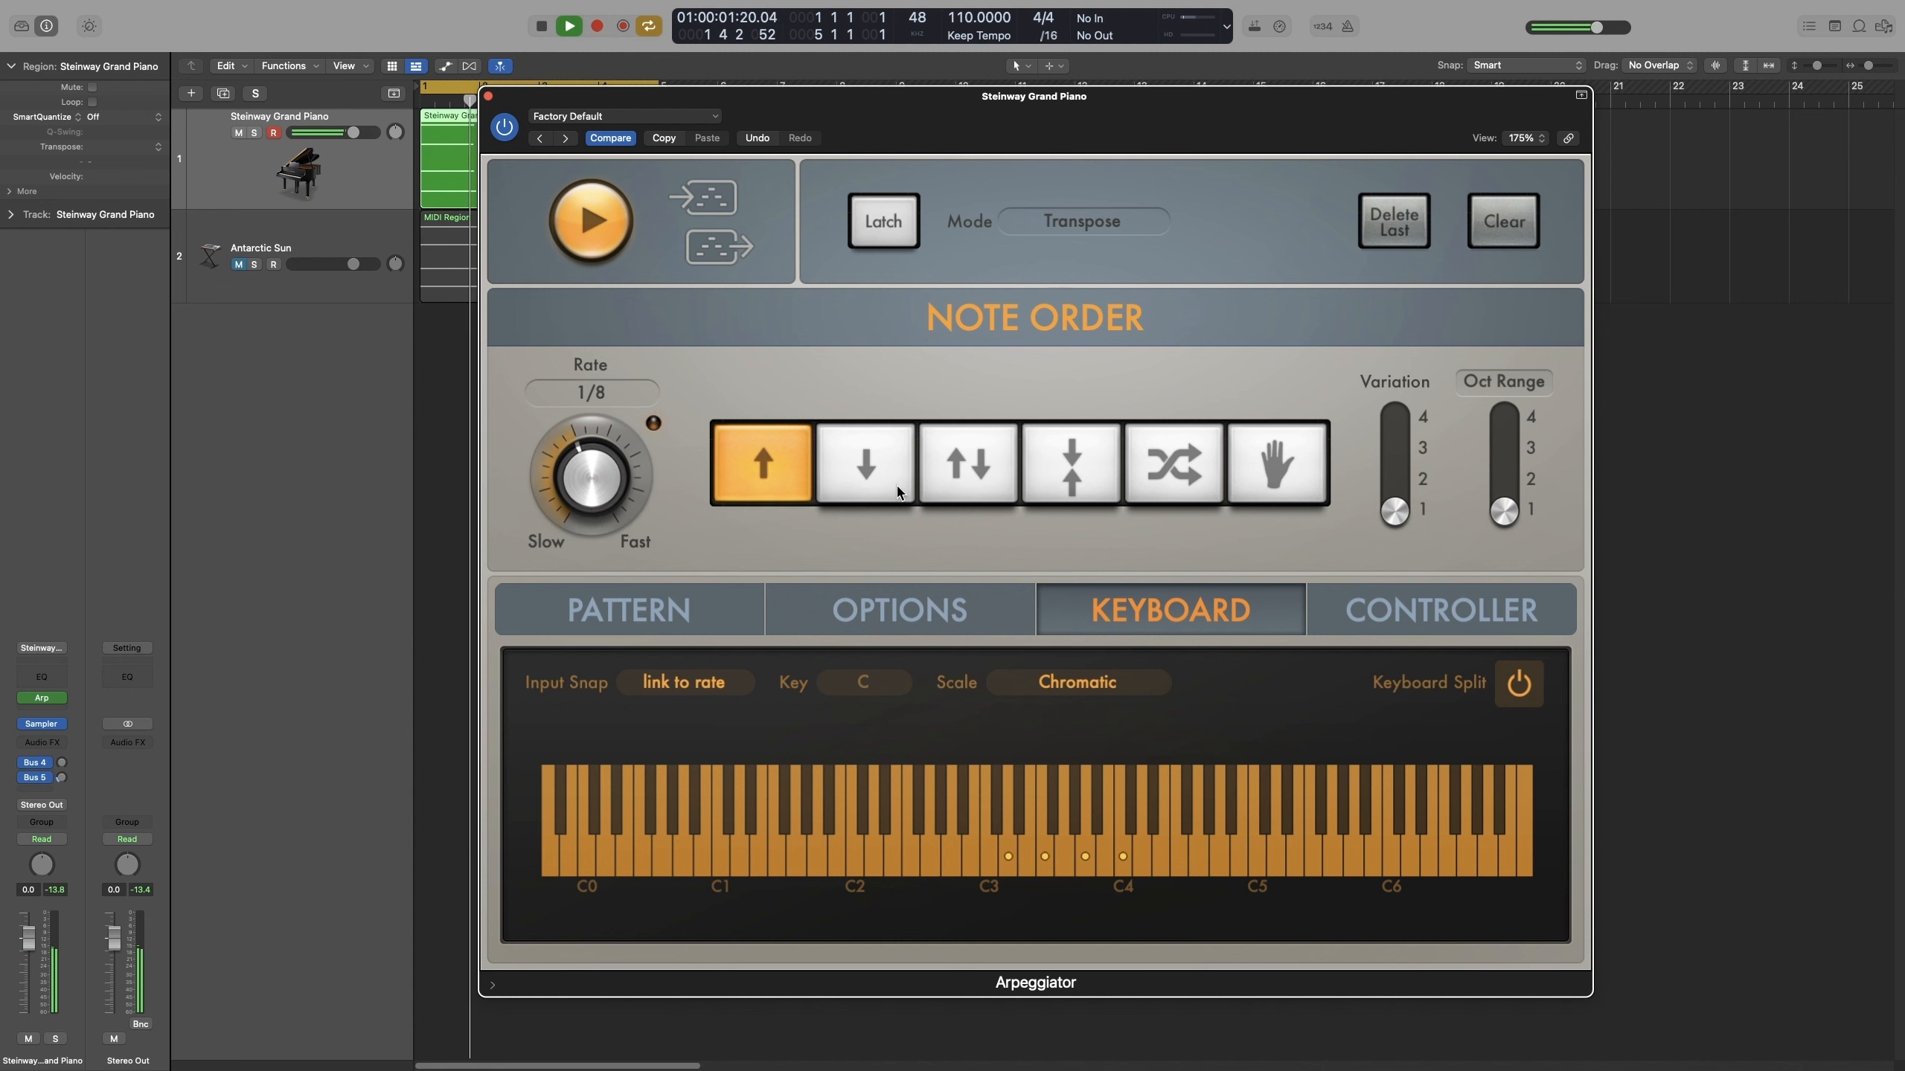
{"action": "key", "text": "space"}
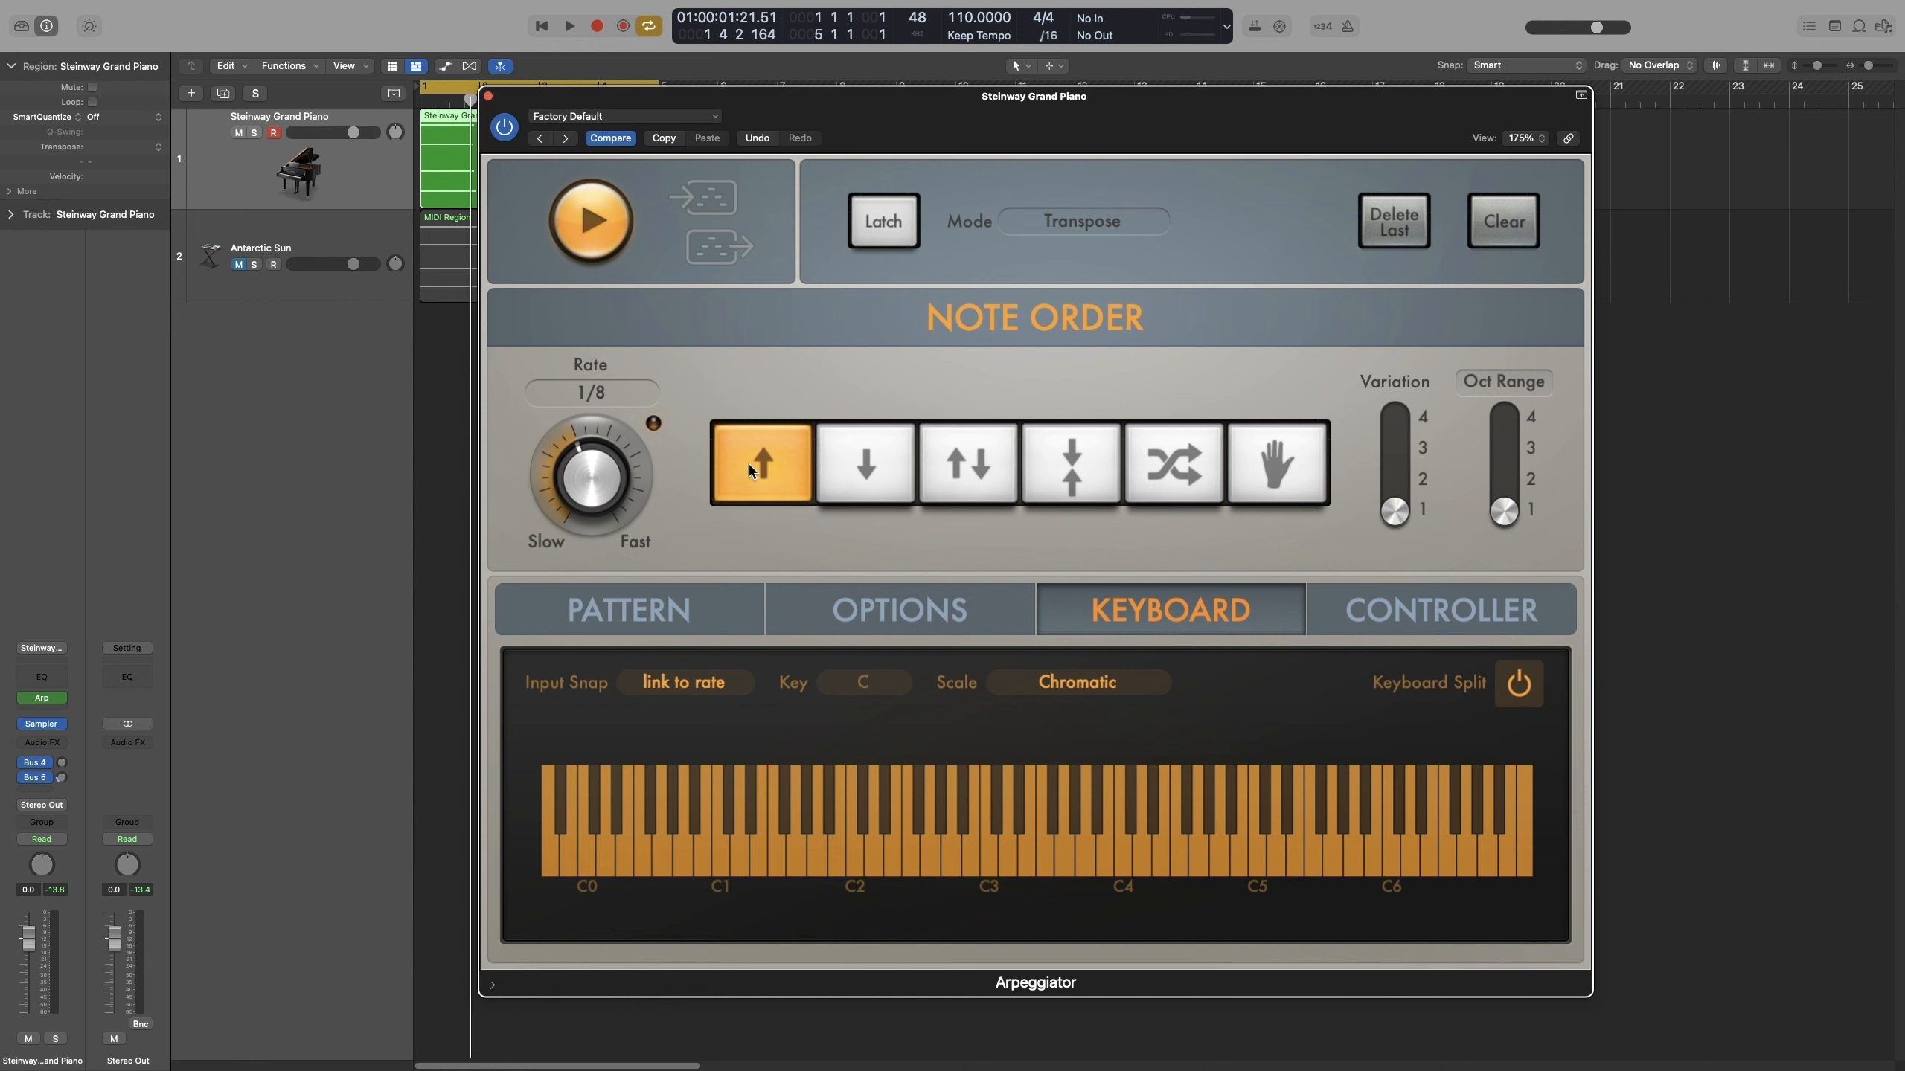
Audition the ascending note order, switch the Arpeggiator to the descending order and audition that.
{"action": "key", "text": "space"}
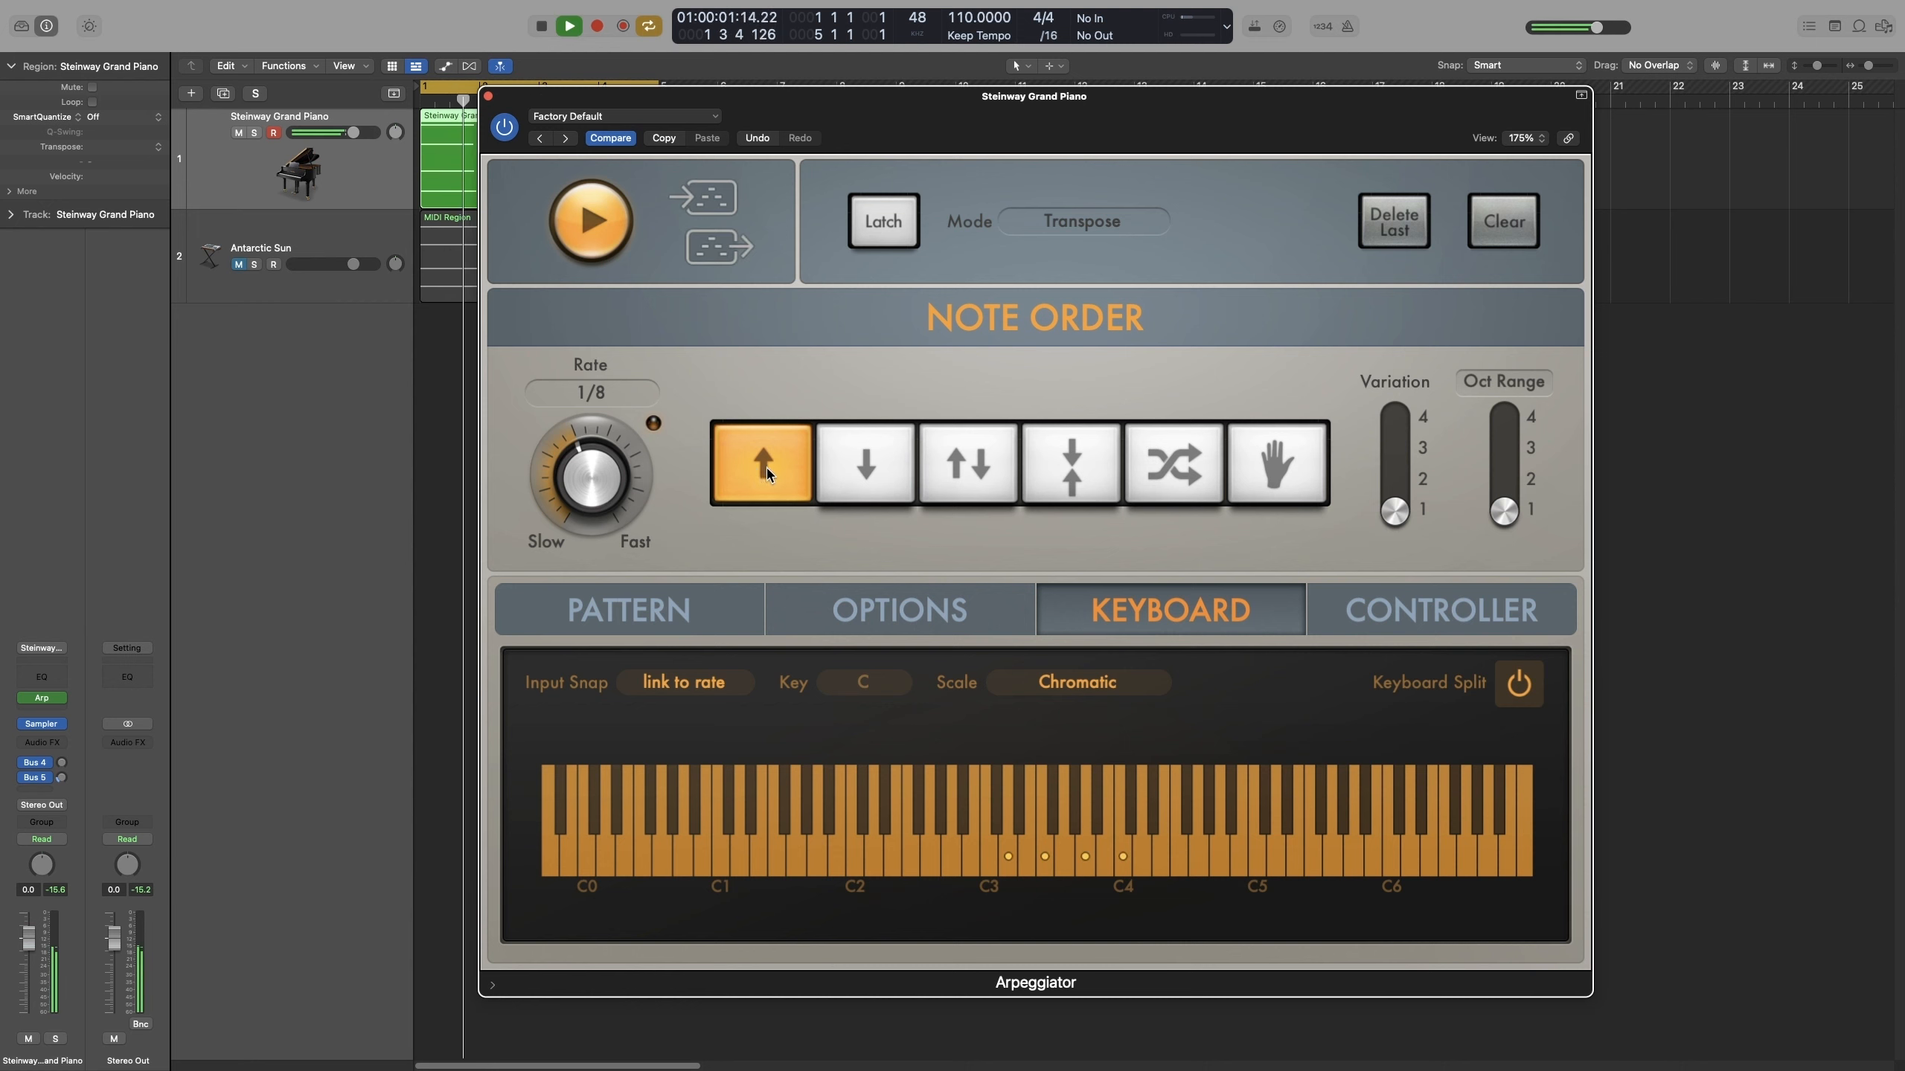
{"action": "key", "text": "space"}
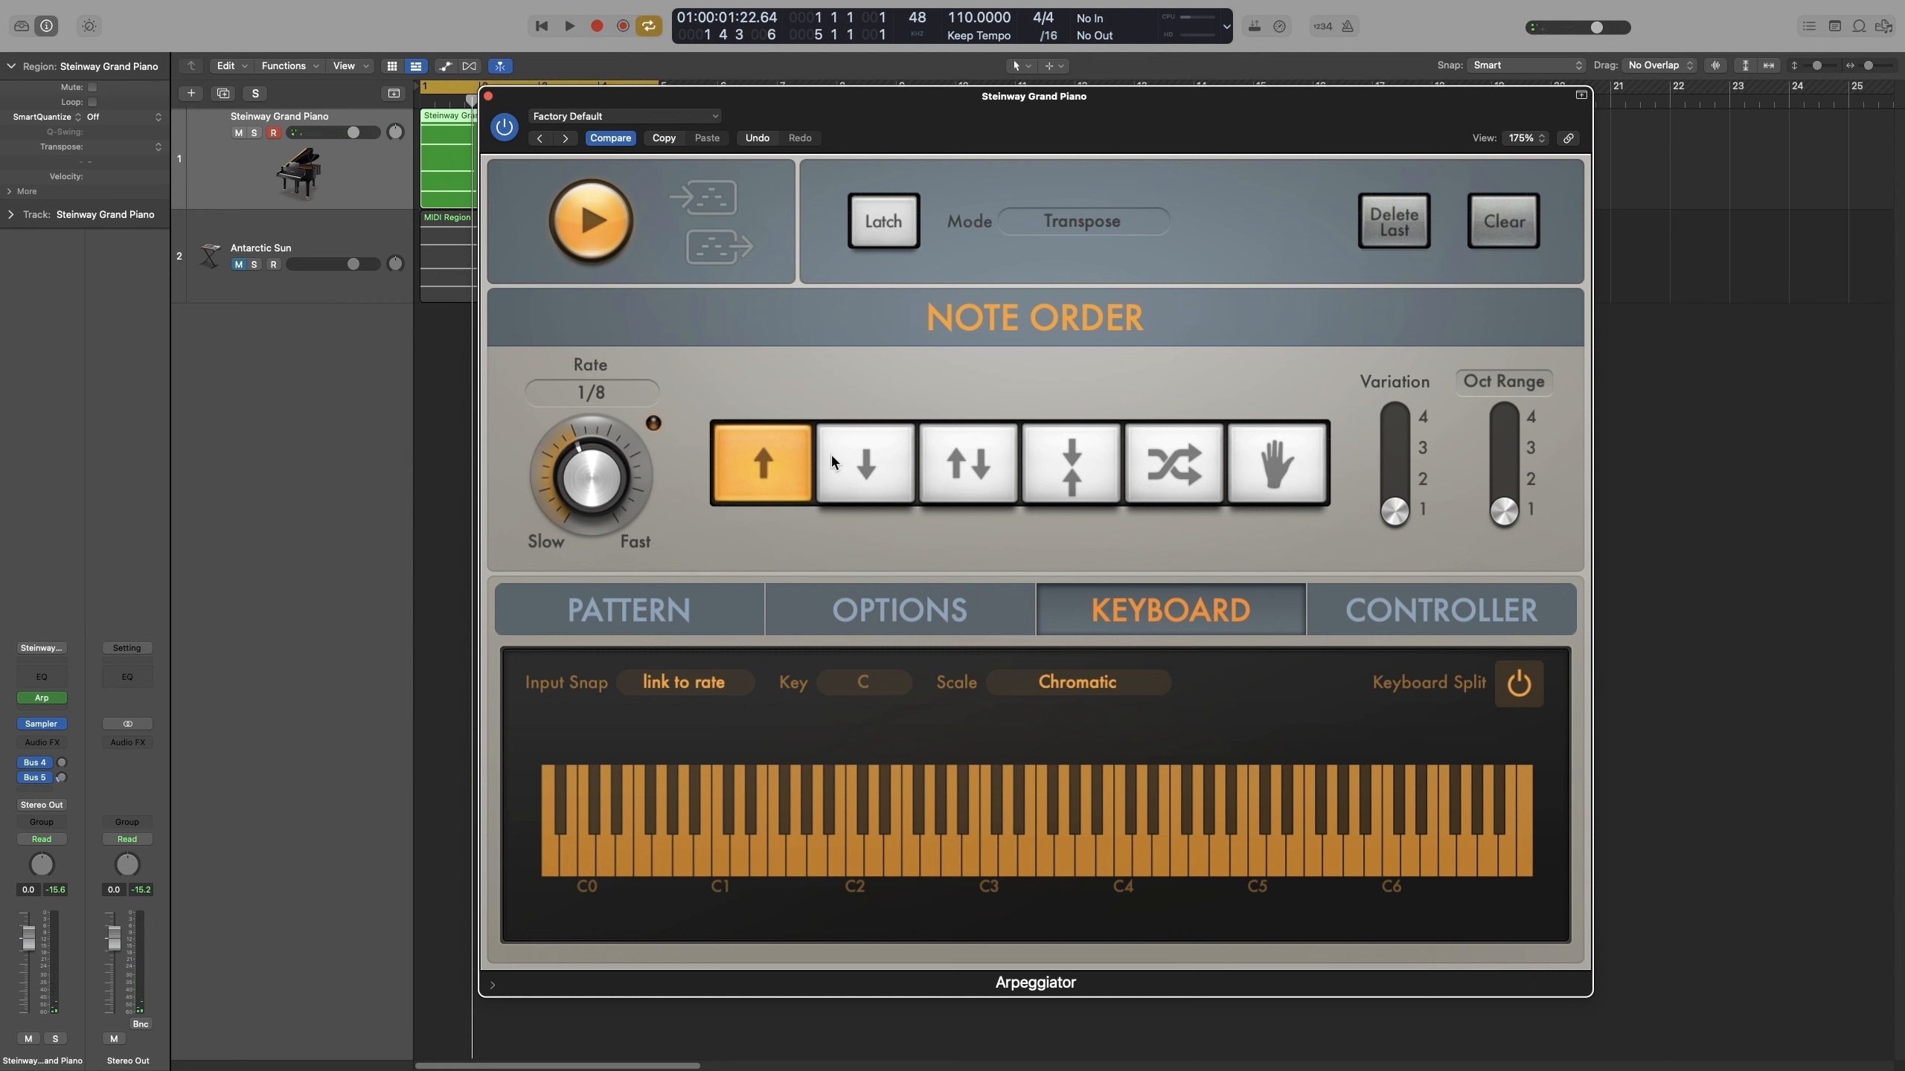
{"action": "left_click", "coordinate": [854, 462]}
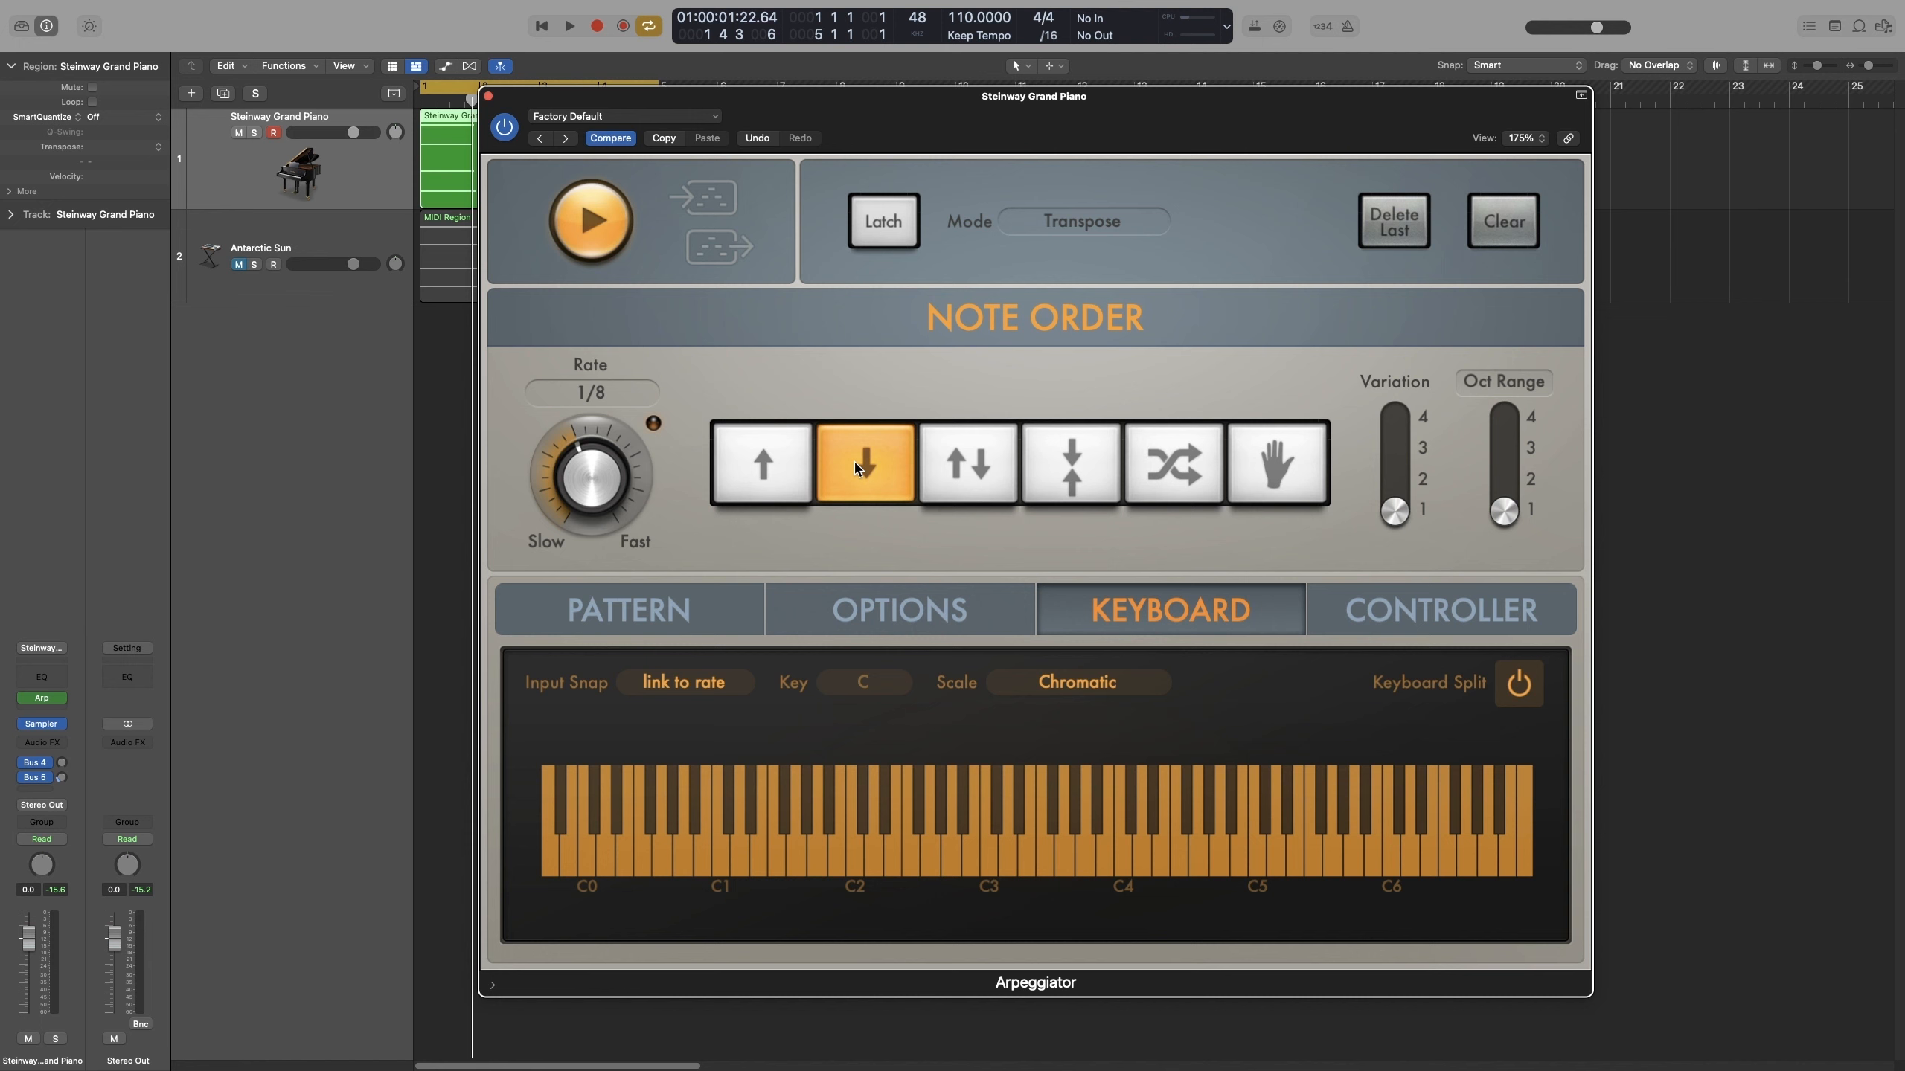
{"action": "key", "text": "space"}
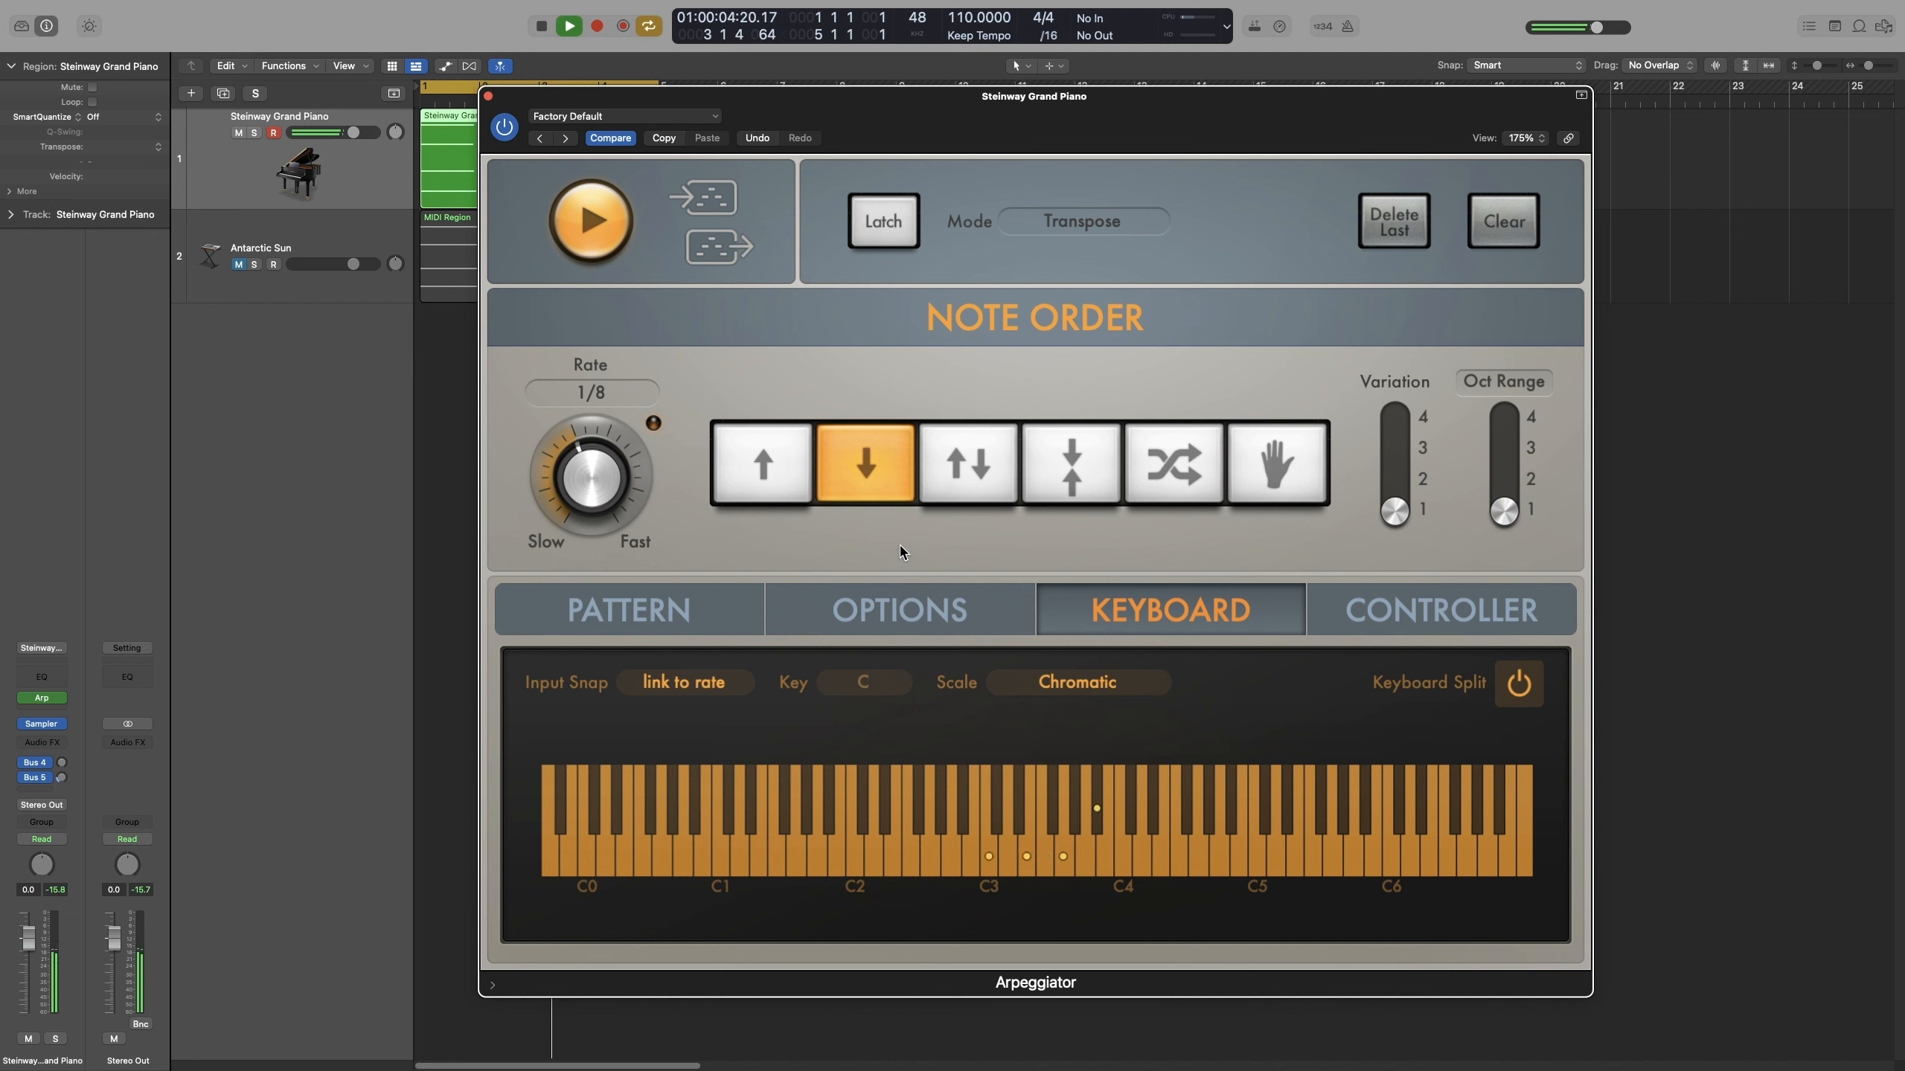
{"action": "key", "text": "space"}
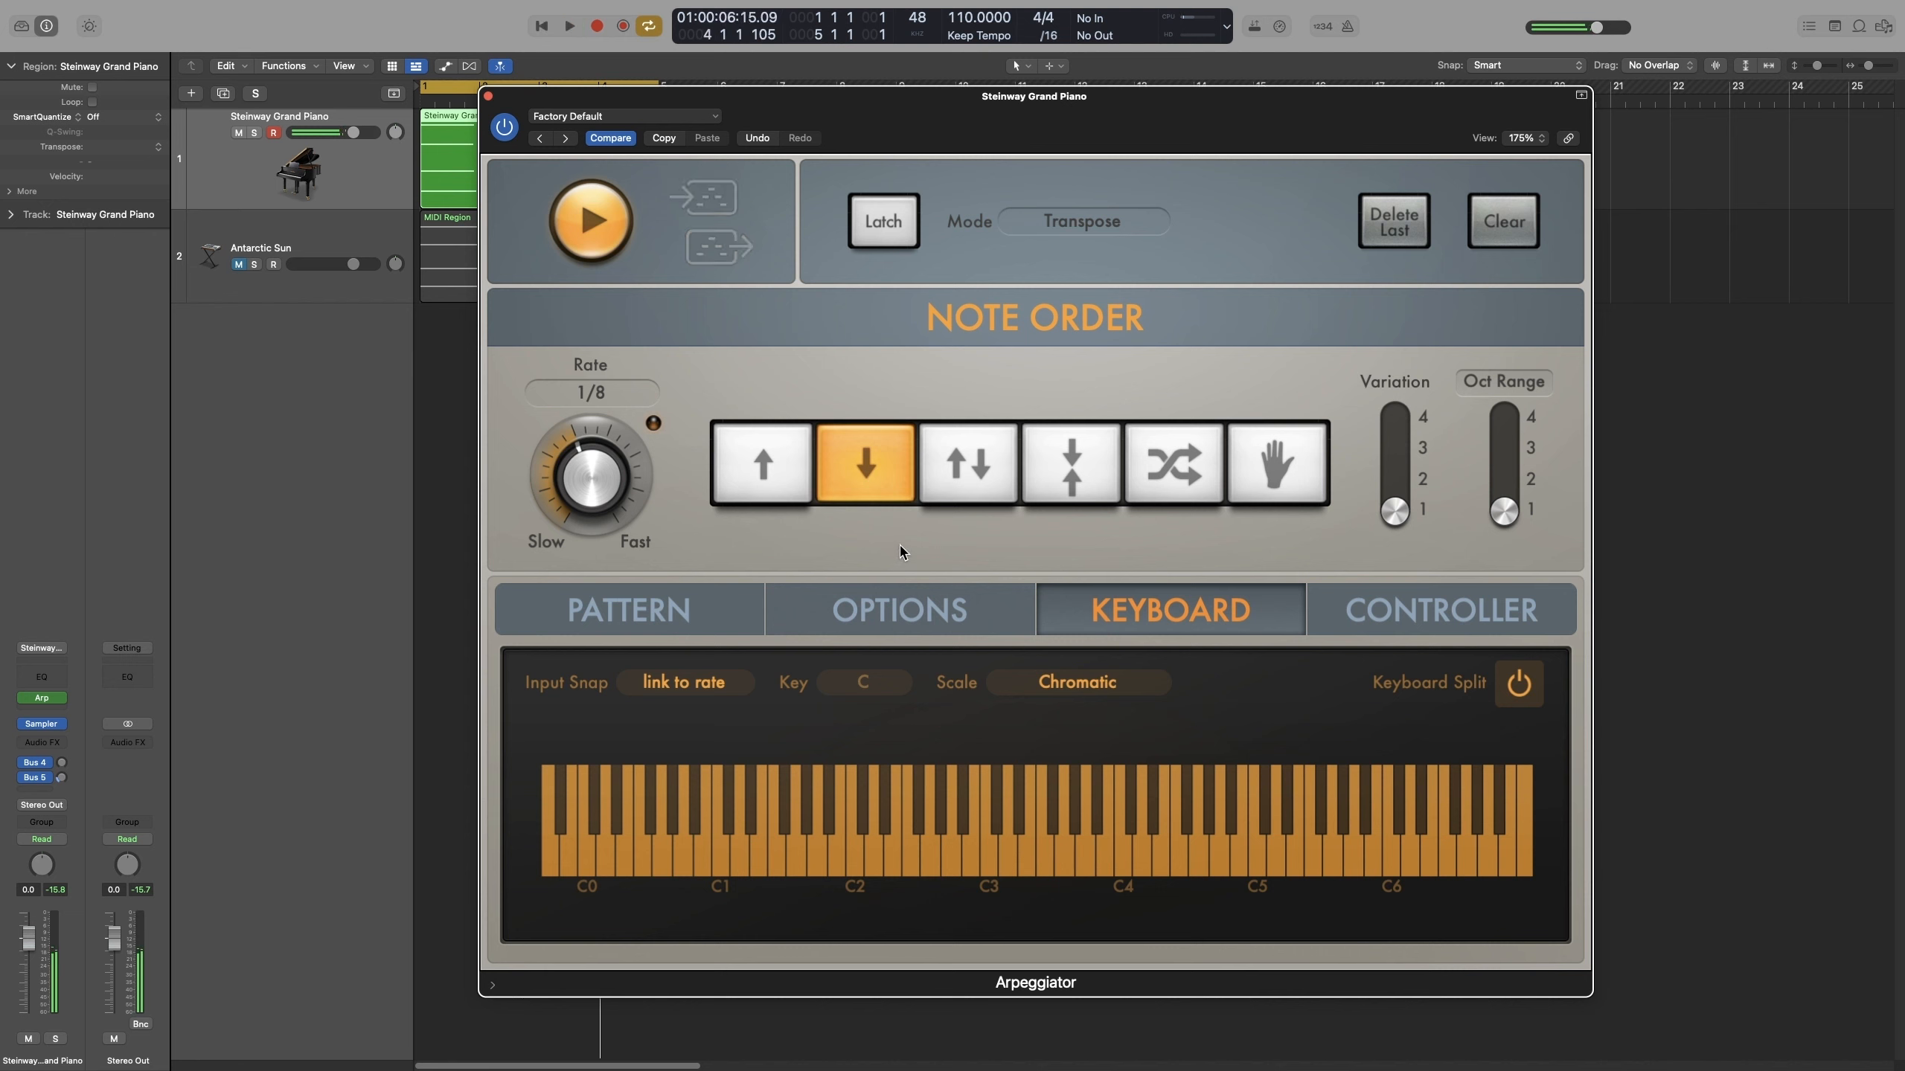
Set the note order to up and down, raise the rate to 1/16 and audition the arpeggio.
{"action": "left_click", "coordinate": [990, 496]}
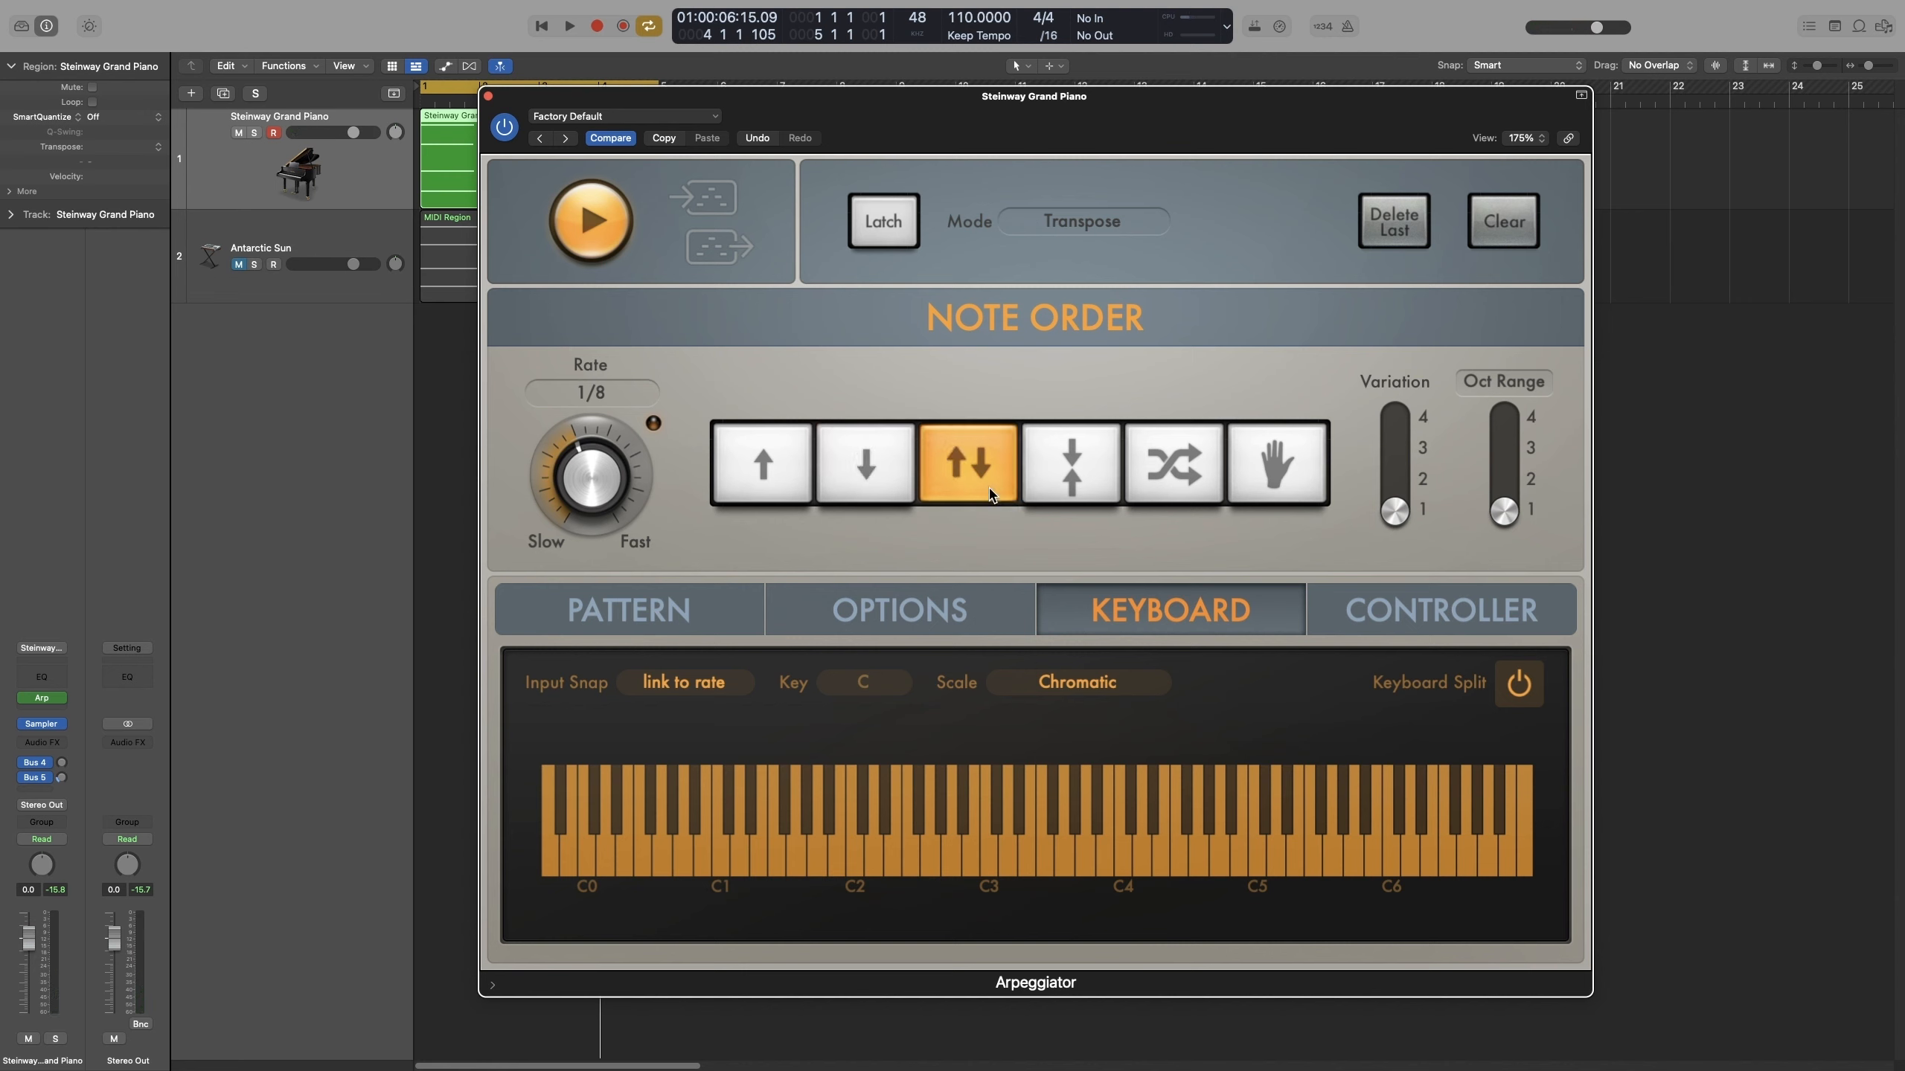
{"action": "key", "text": "space"}
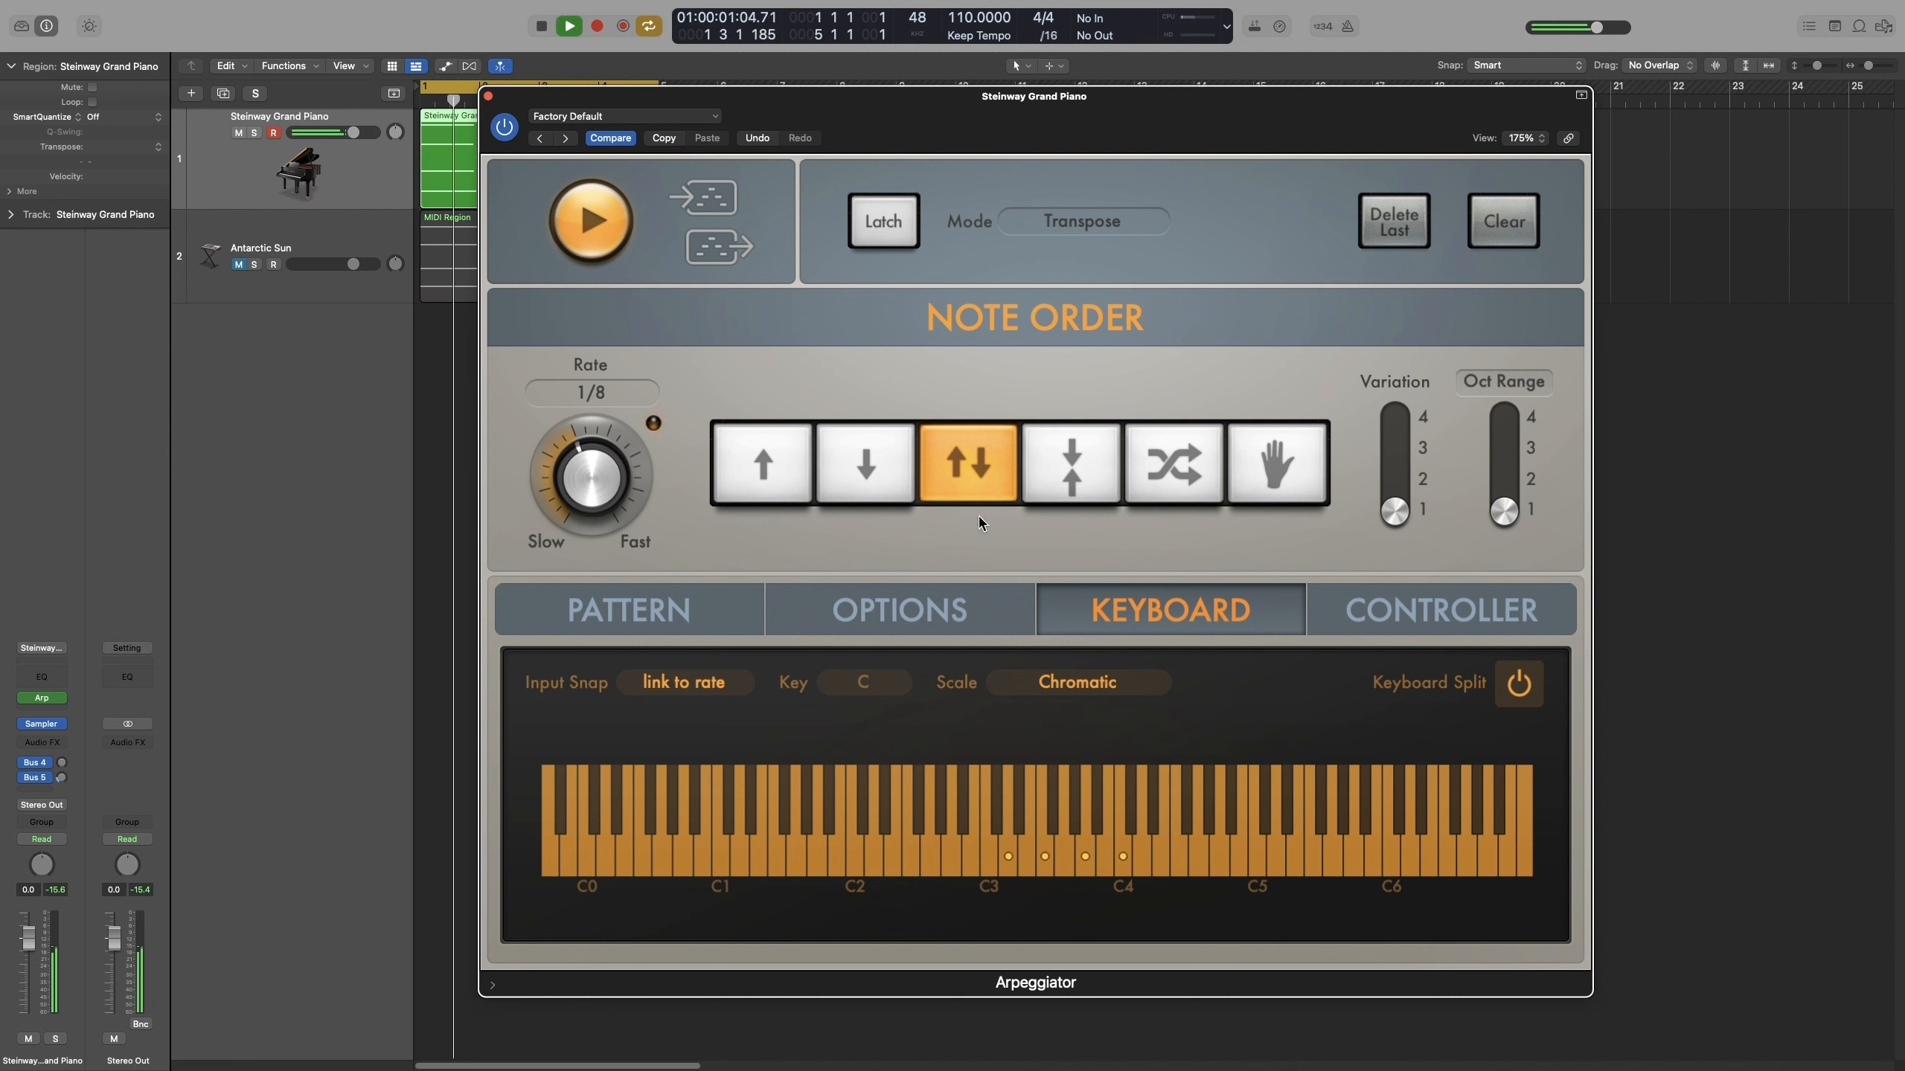
{"action": "left_click_drag", "start_coordinate": [582, 492], "coordinate": [582, 454]}
{"action": "key", "text": "space"}
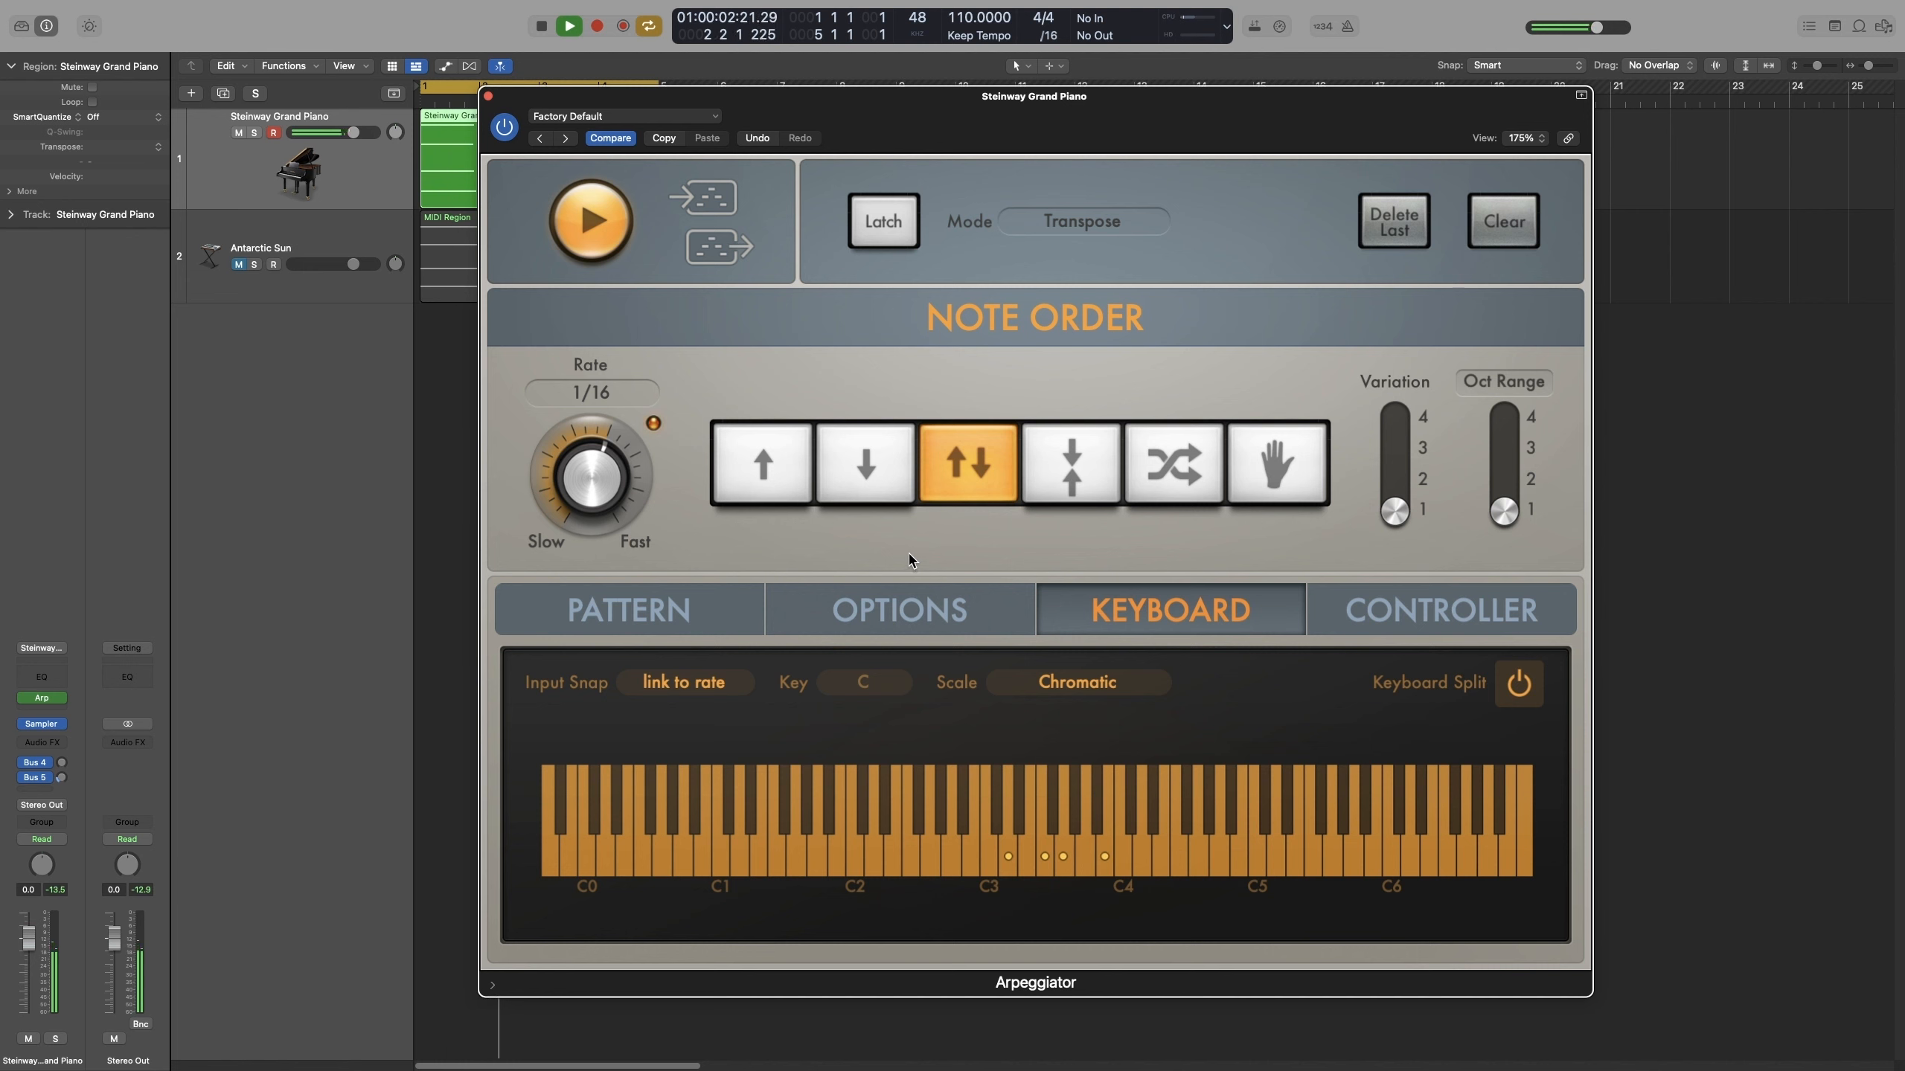
{"action": "key", "text": "space"}
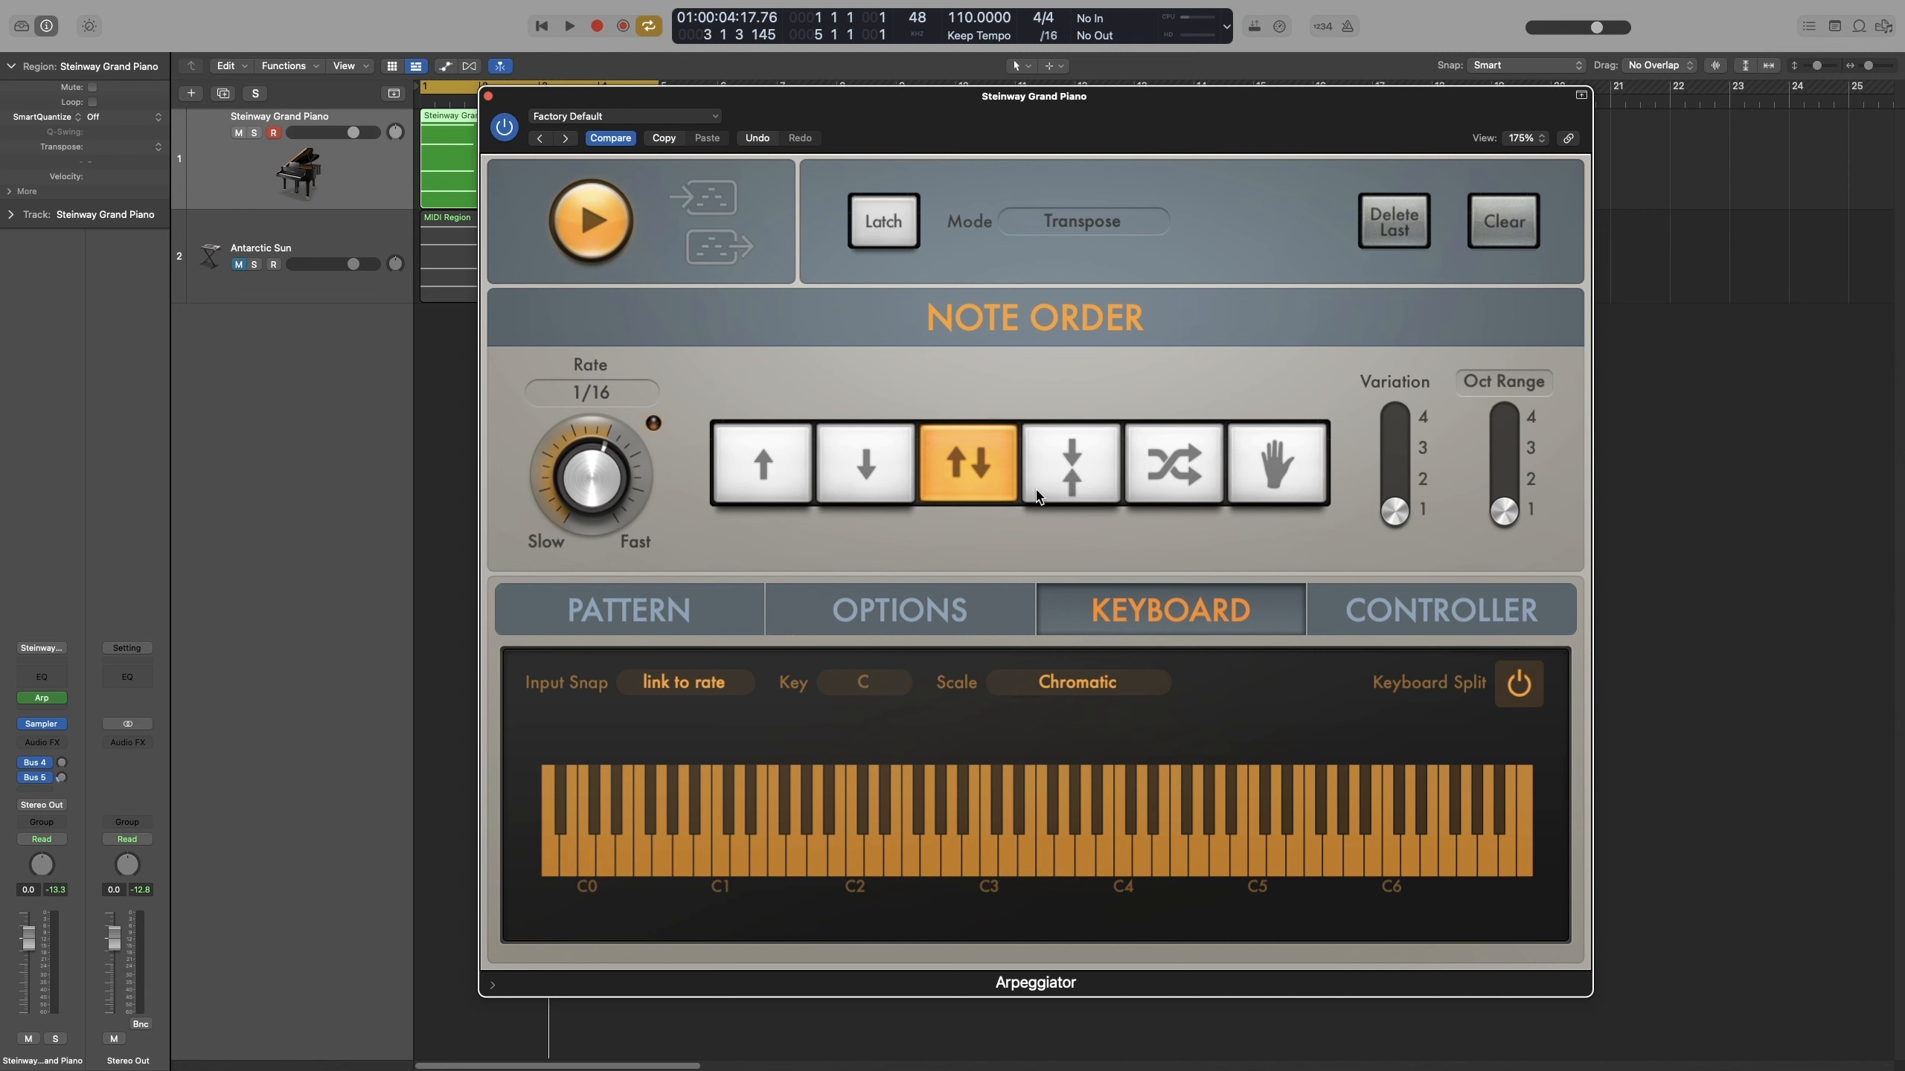
Set the note order to outside-in and audition the piano chords with it.
{"action": "left_click", "coordinate": [1049, 490]}
{"action": "key", "text": "space"}
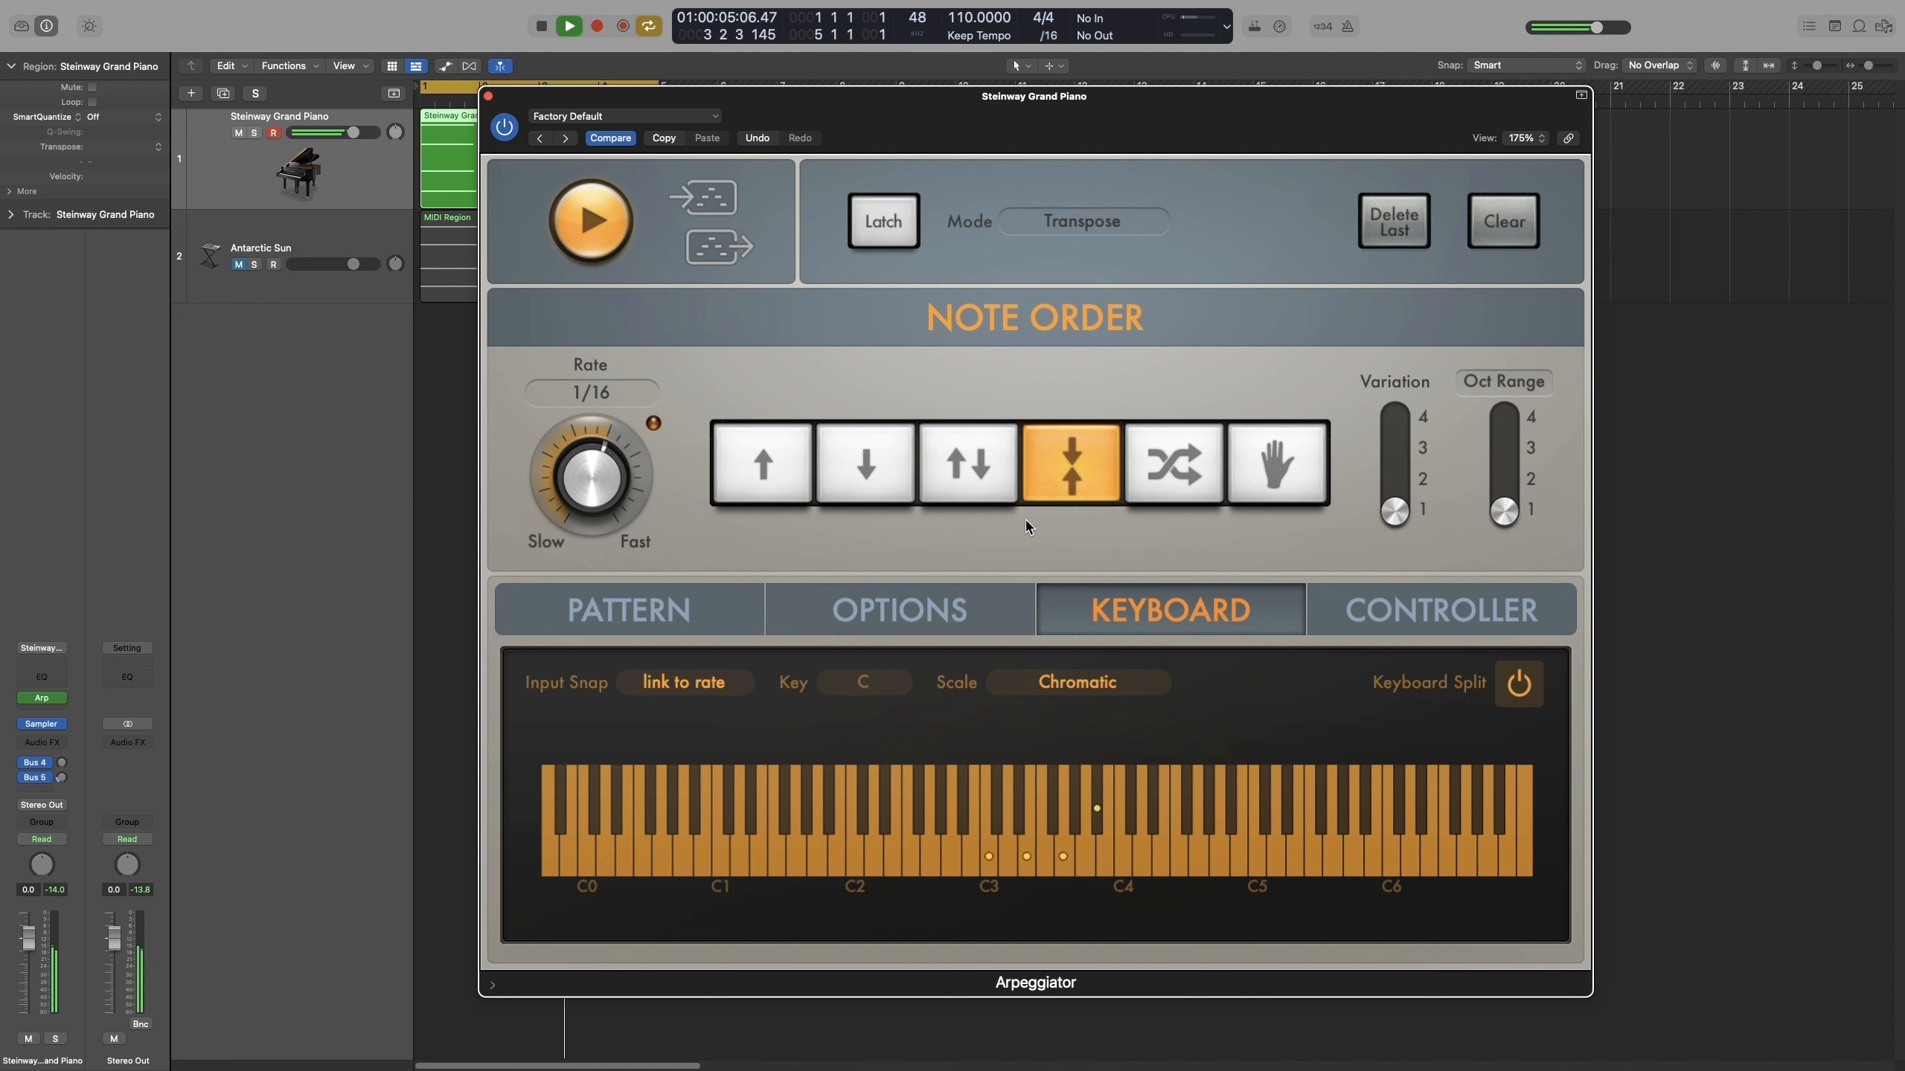
{"action": "key", "text": "space"}
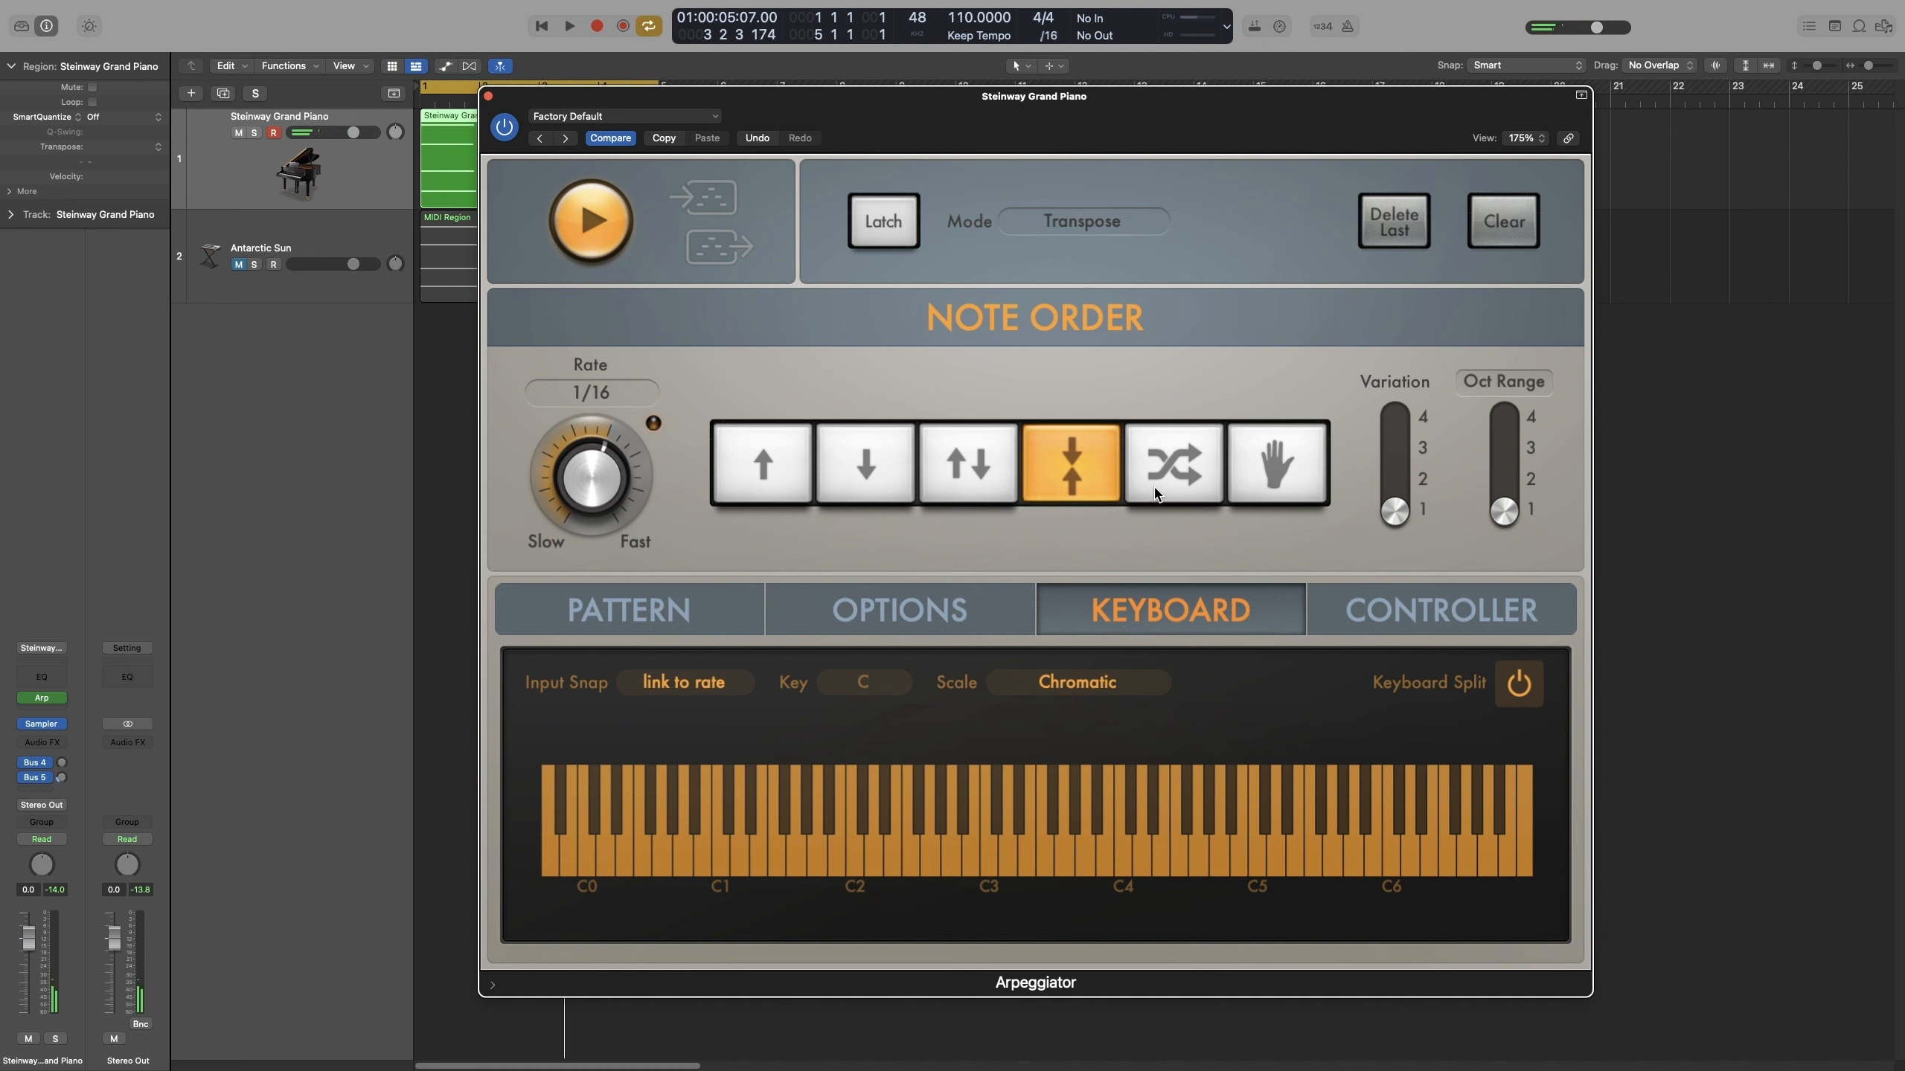
Set the Arpeggiator's note order to random and audition the piano chords with it.
{"action": "left_click", "coordinate": [1158, 480]}
{"action": "key", "text": "space"}
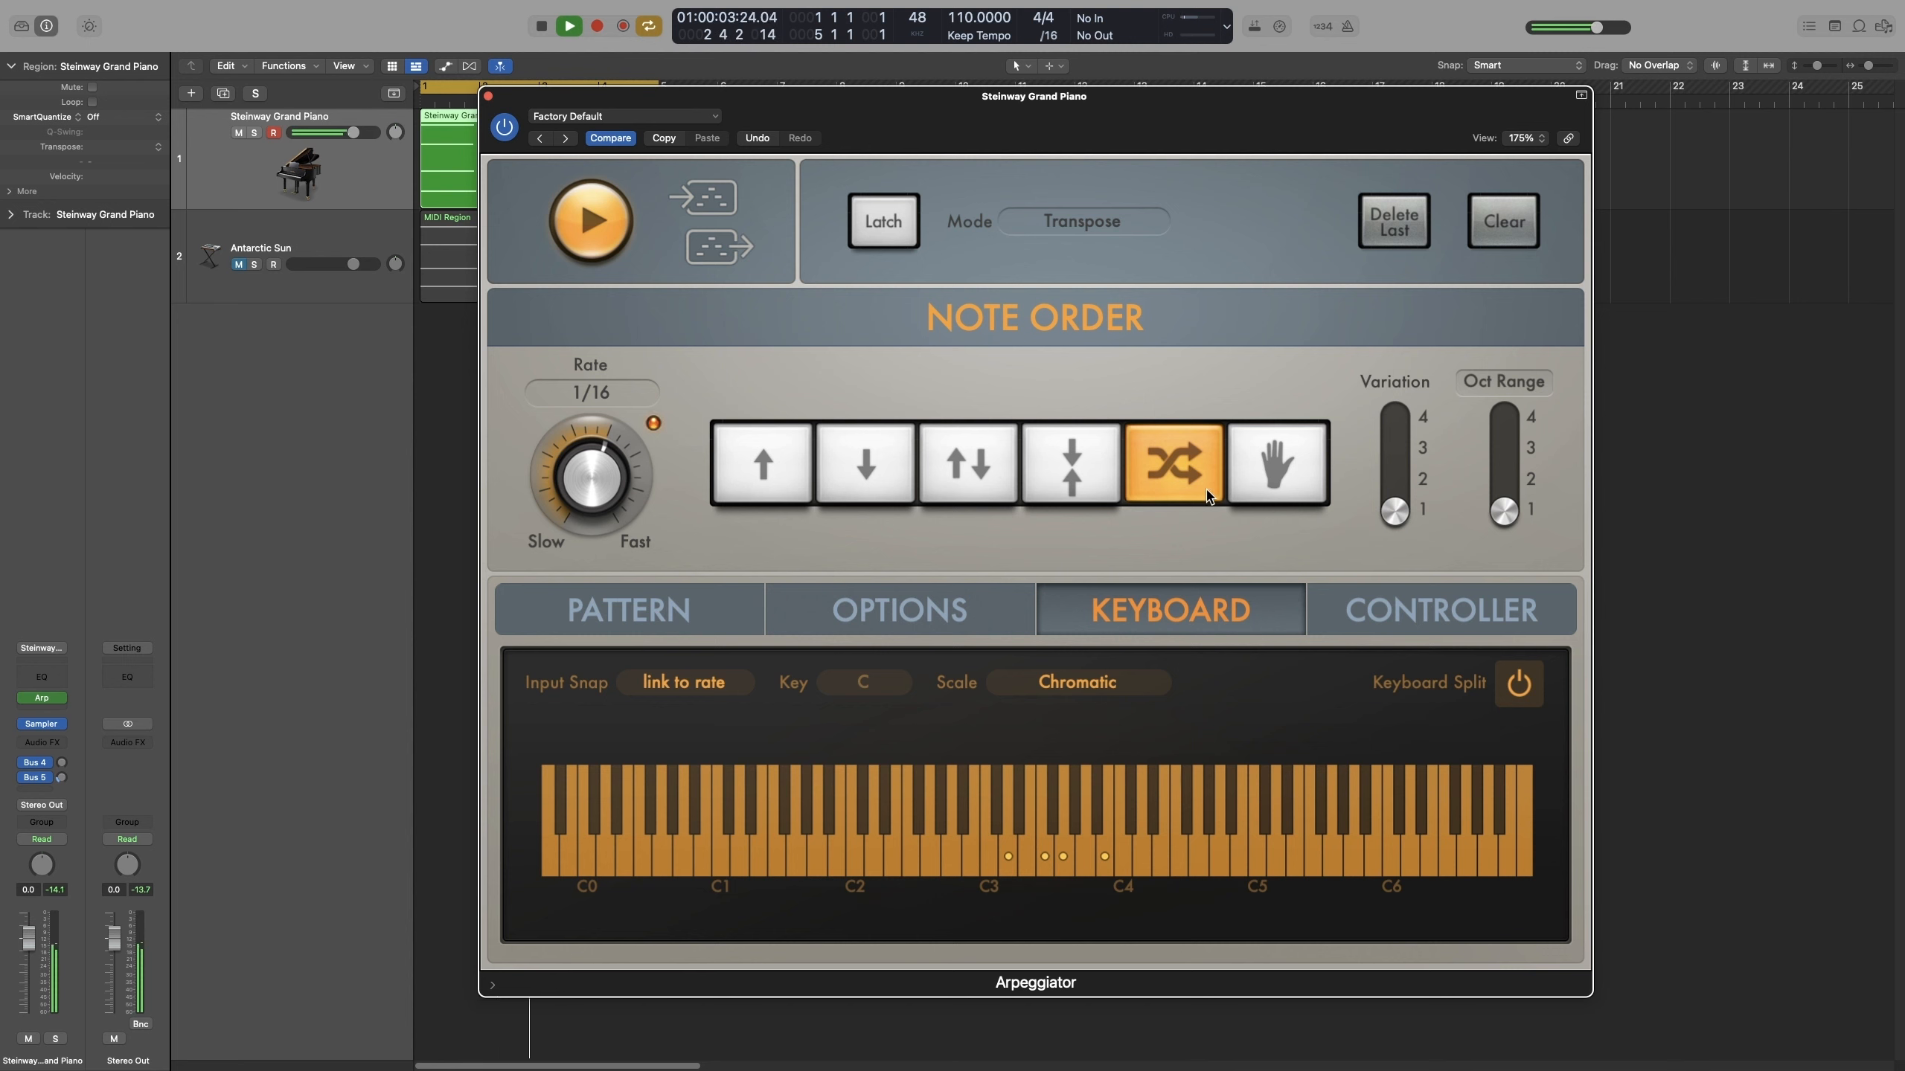
{"action": "key", "text": "space"}
Set the note order to as played and open the first piano region's notes beside the Arpeggiator window, scaled to 100%.
{"action": "left_click", "coordinate": [1253, 481]}
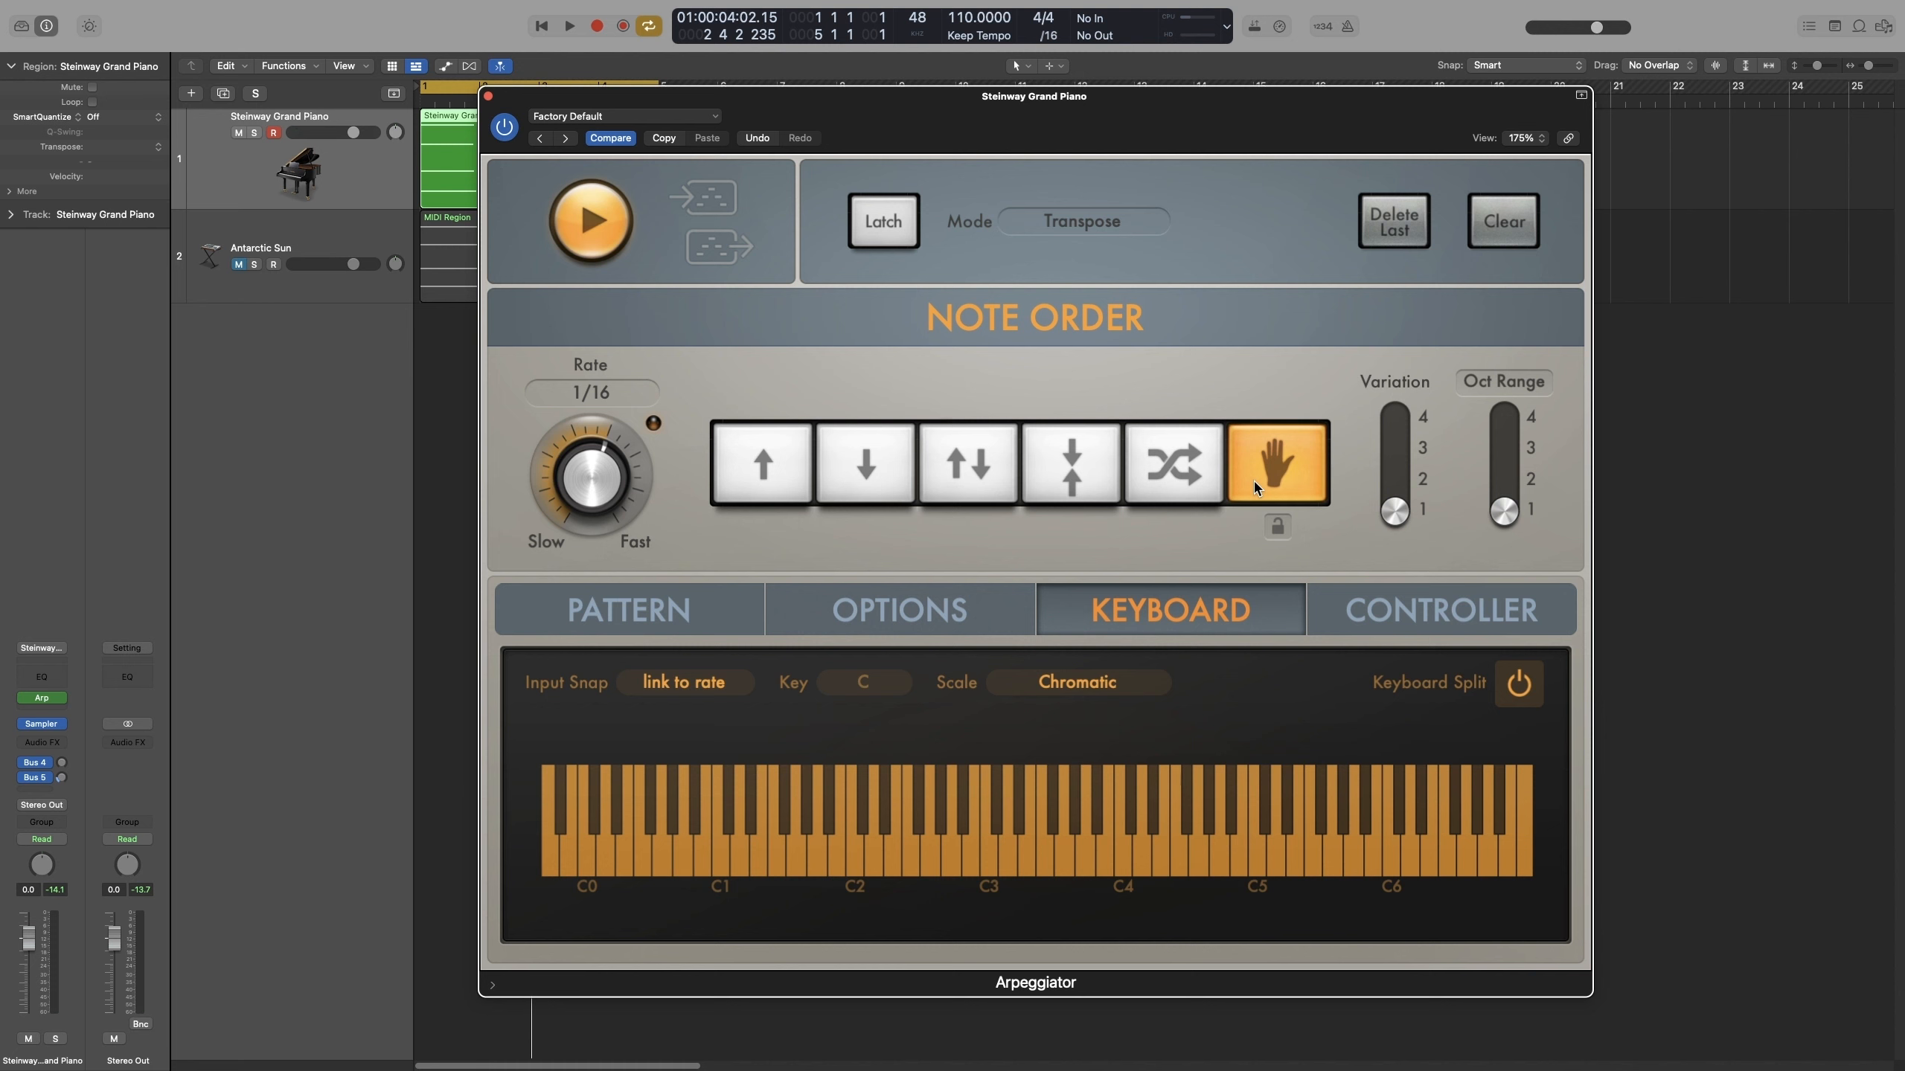
{"action": "double_click", "coordinate": [454, 196]}
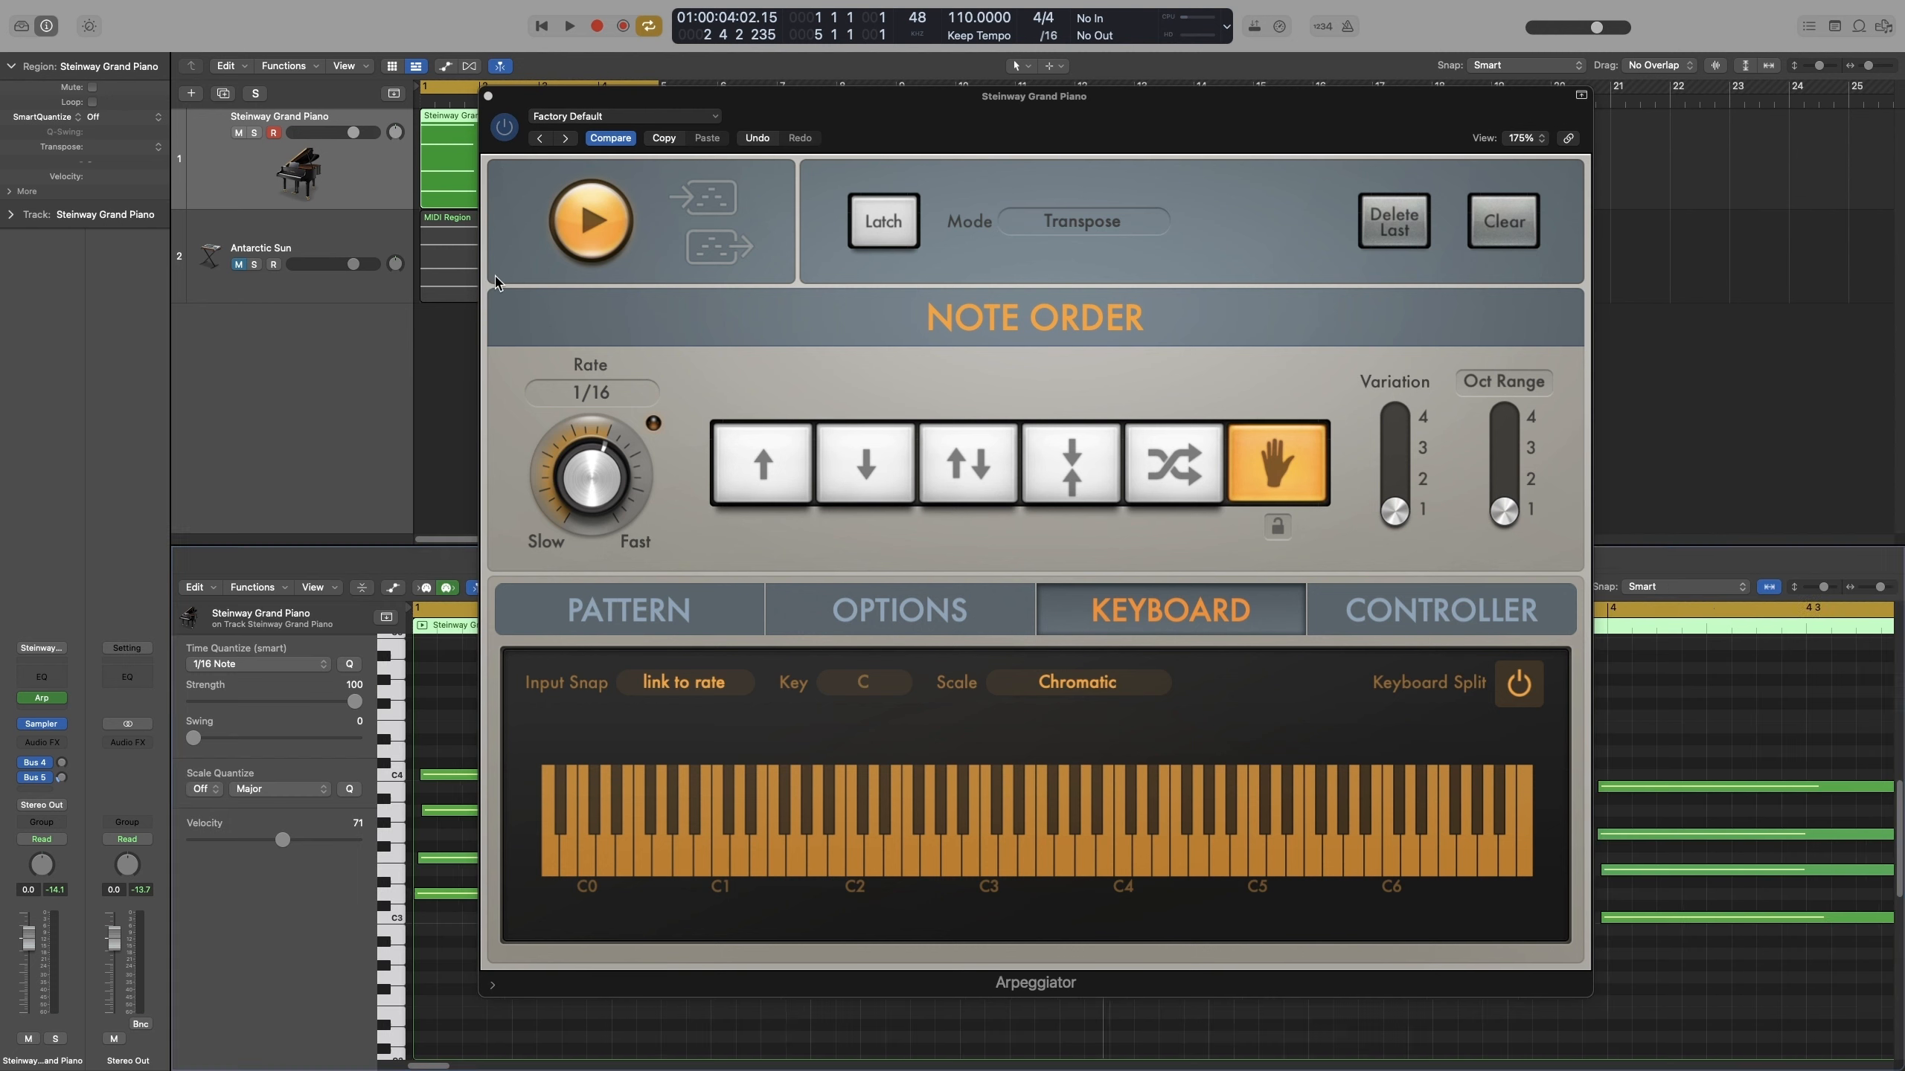
{"action": "left_click", "coordinate": [1522, 139]}
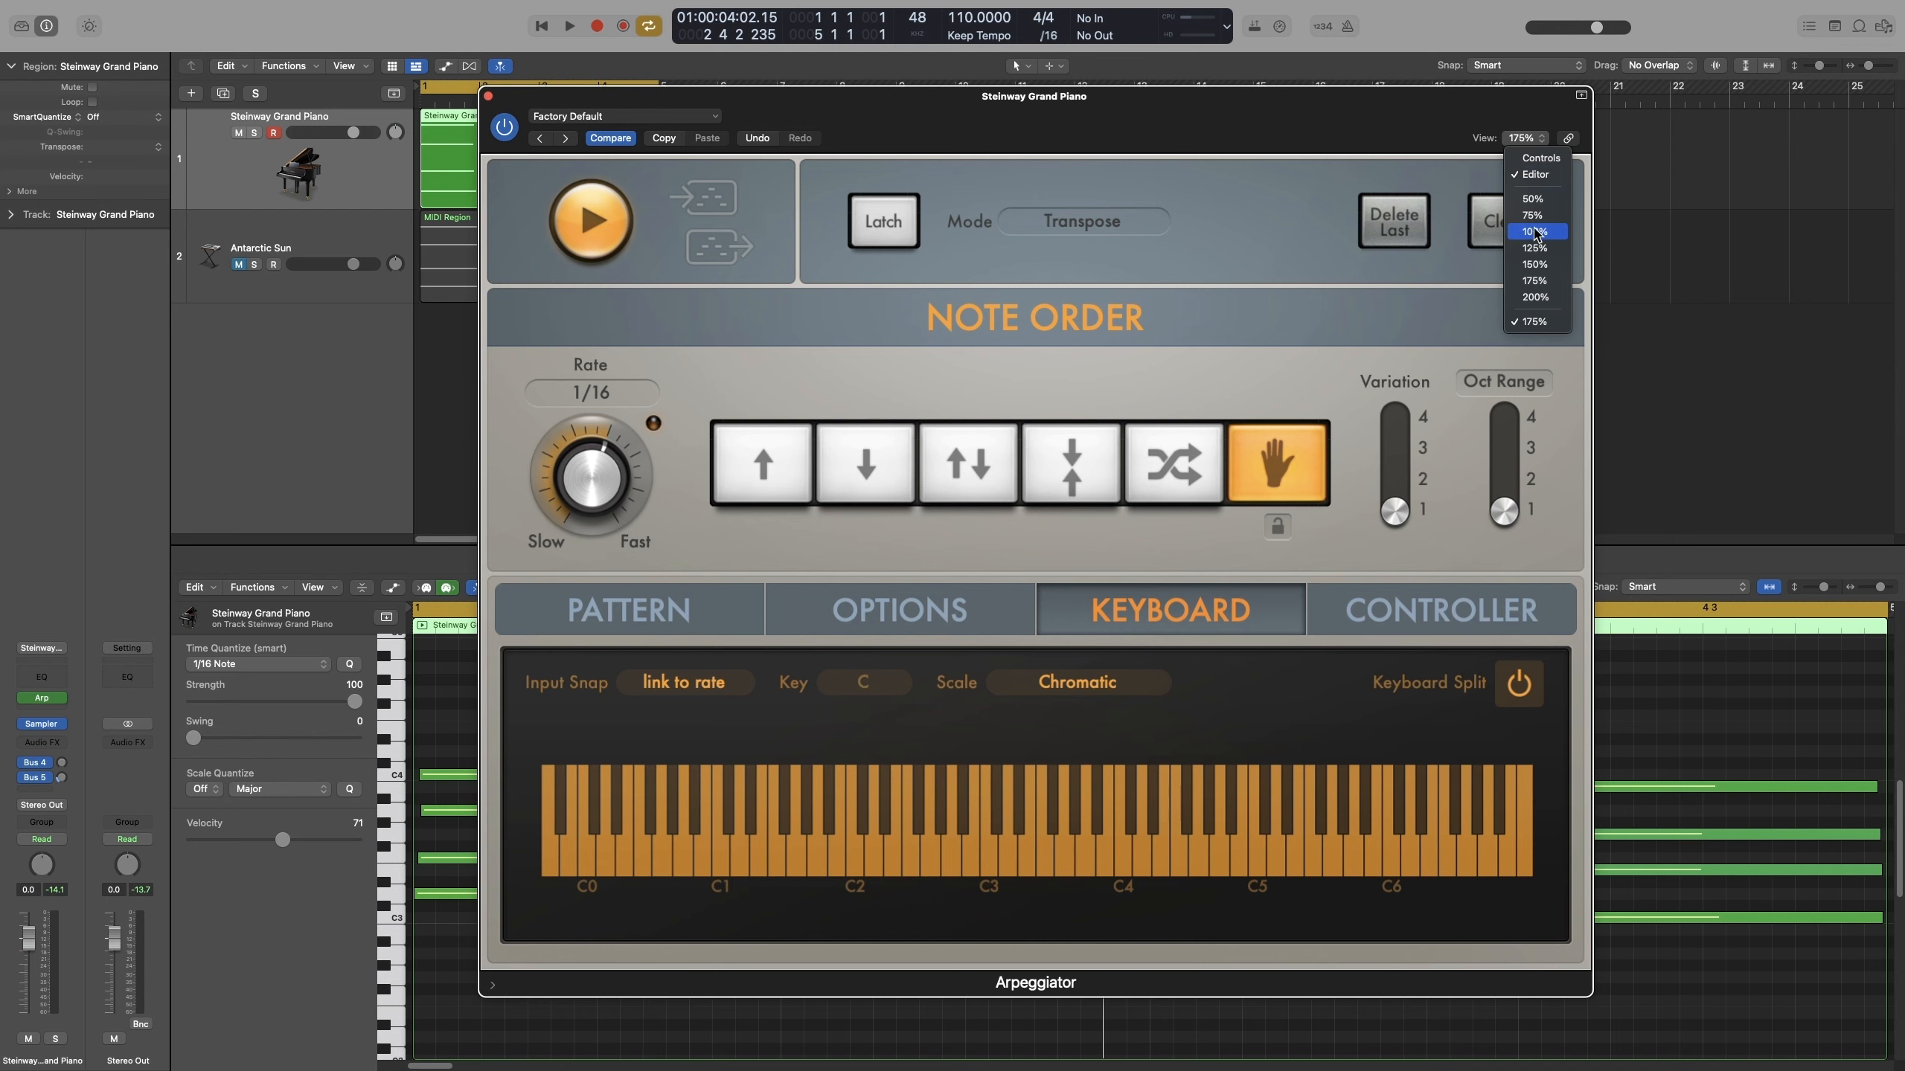
{"action": "left_click", "coordinate": [1534, 232]}
{"action": "left_click_drag", "start_coordinate": [1020, 98], "coordinate": [1185, 91]}
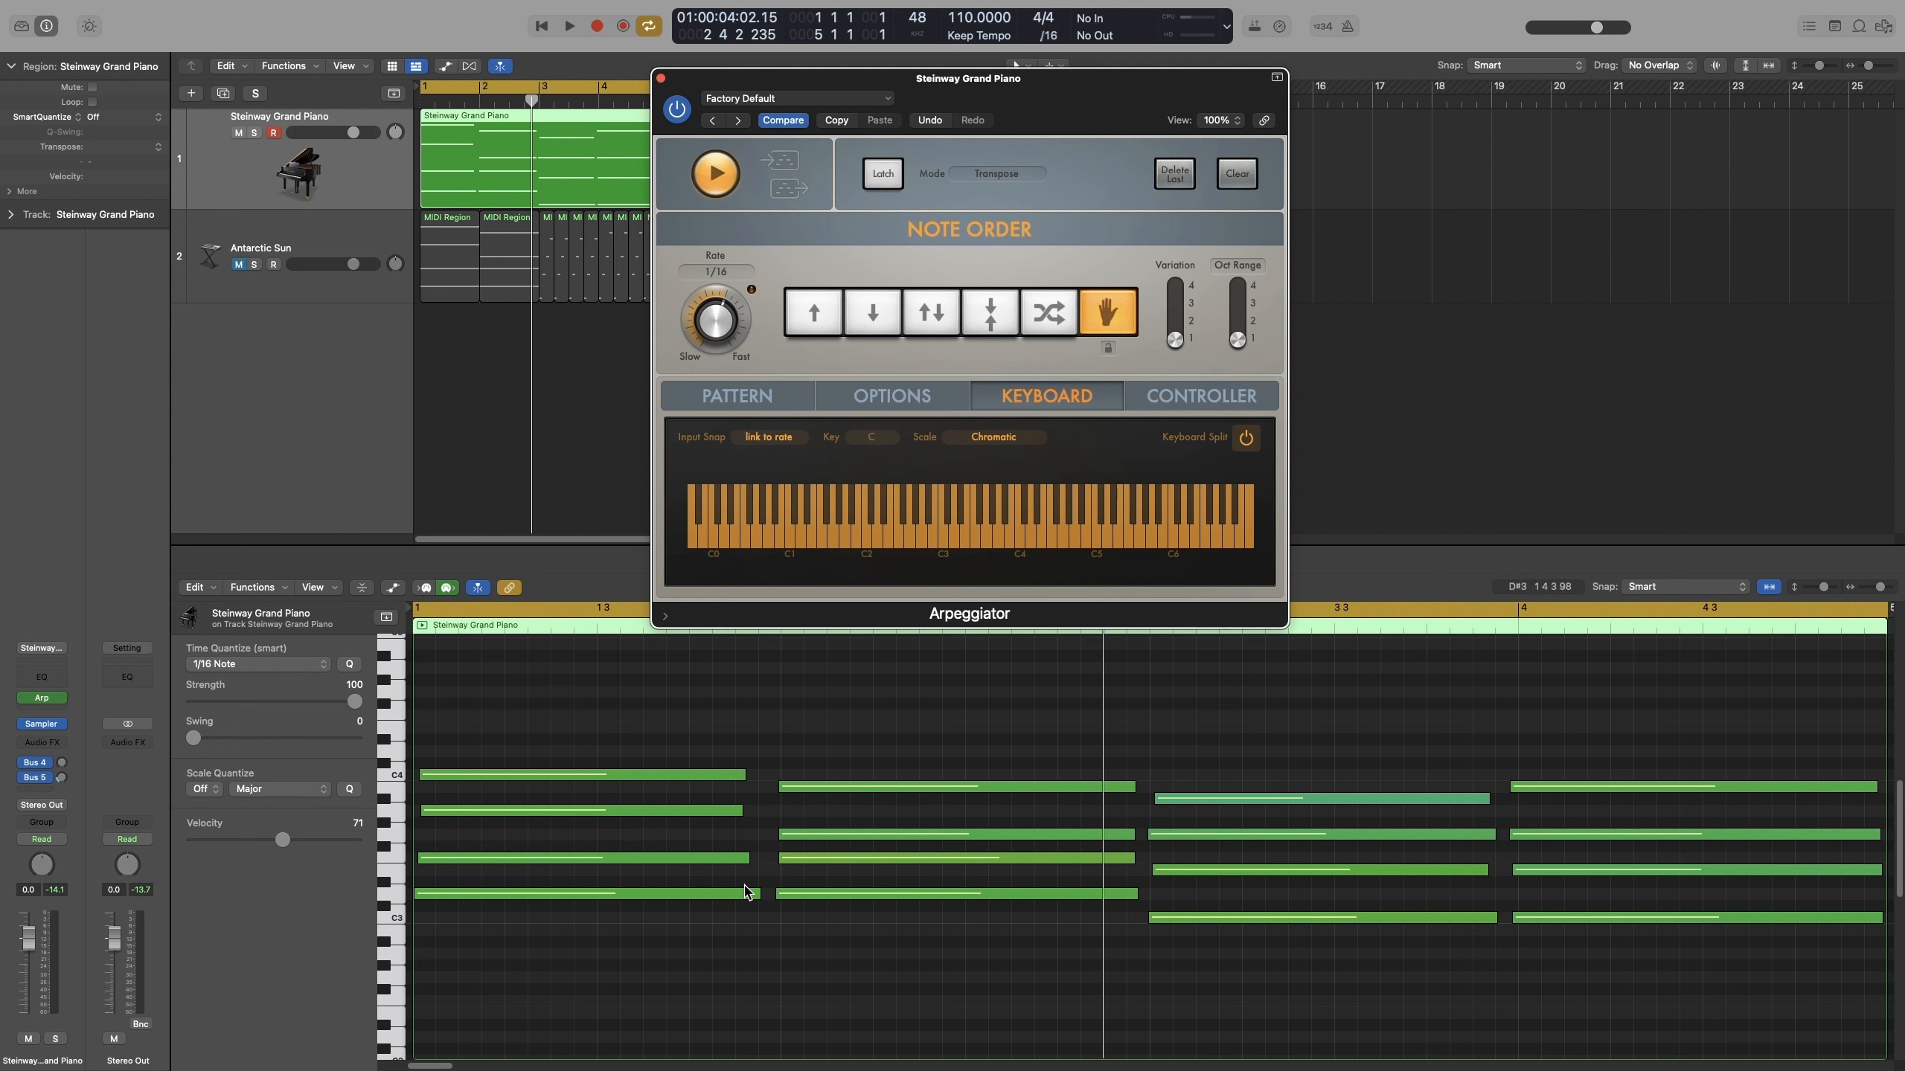
Audition the as-played order while following the chord notes' start positions in the Piano Roll.
{"action": "left_click_drag", "start_coordinate": [752, 891], "coordinate": [760, 892]}
{"action": "key", "text": "space"}
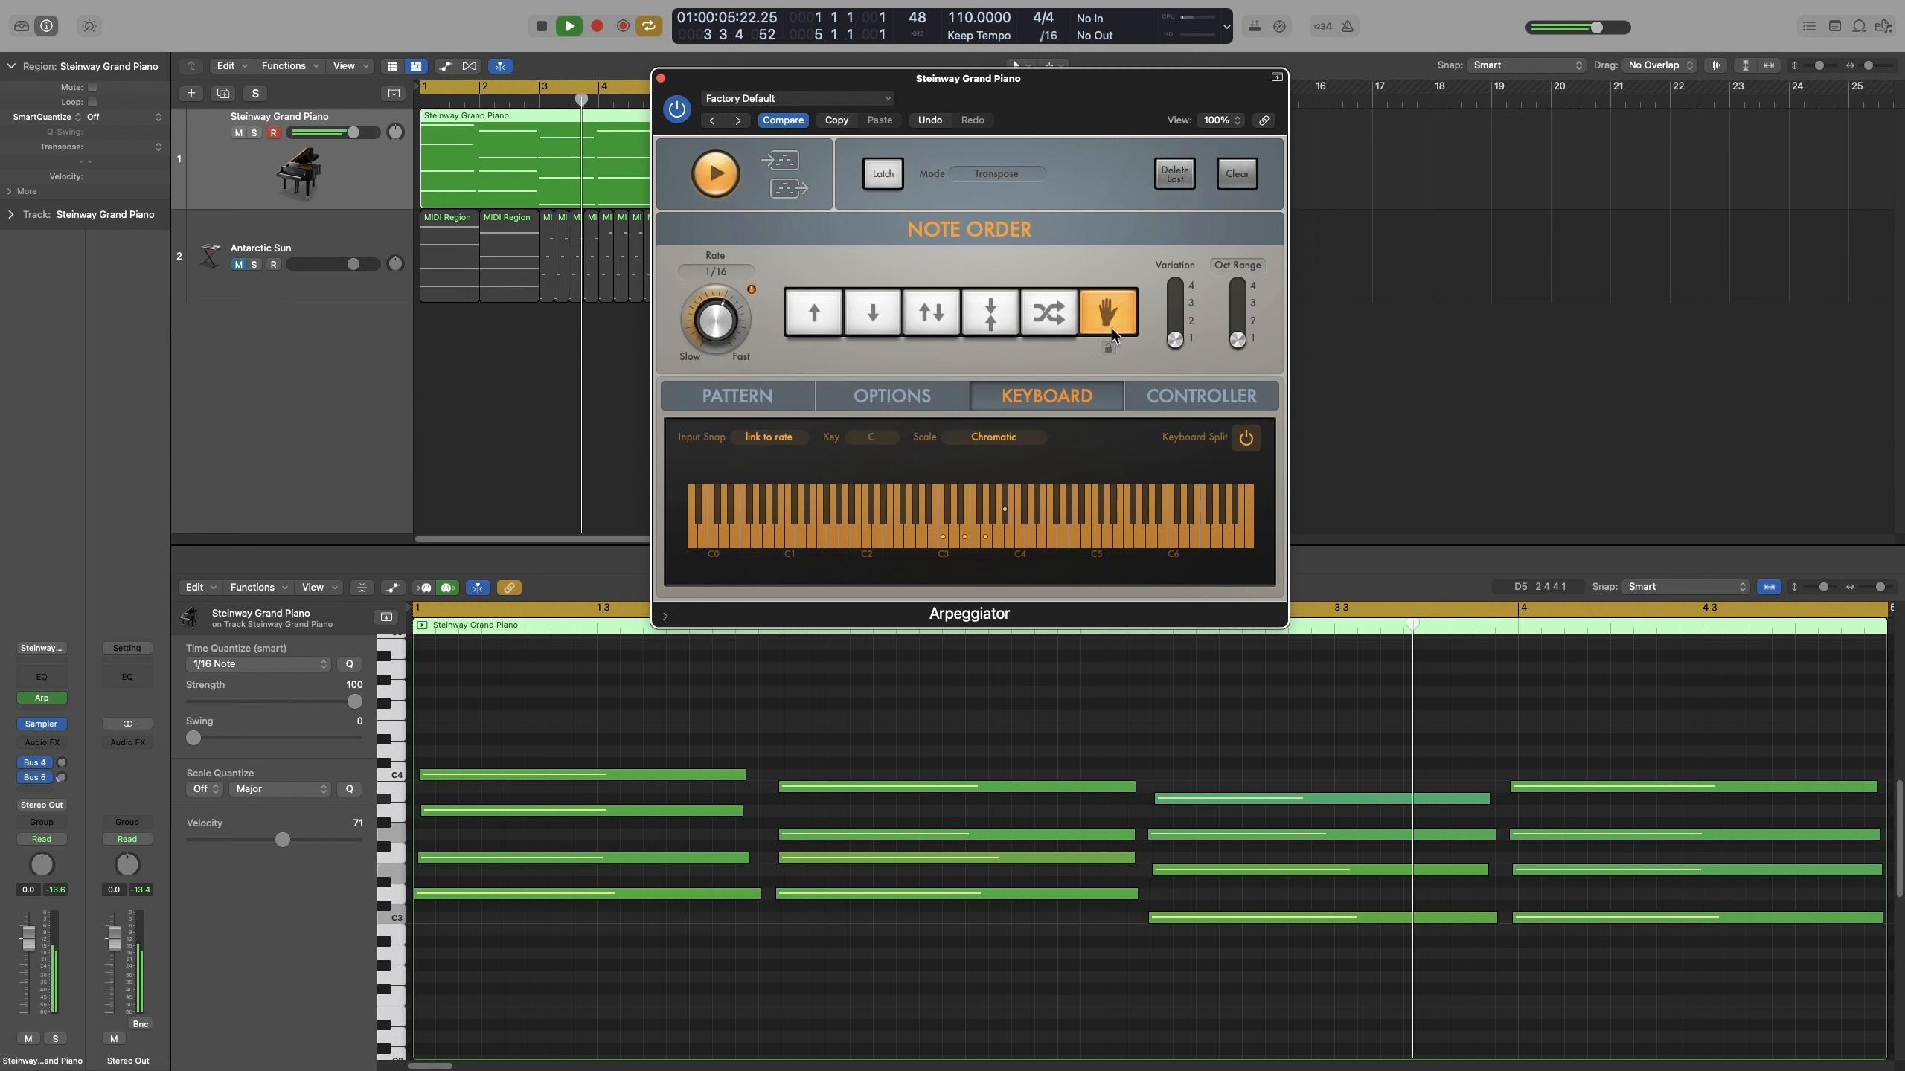
{"action": "key", "text": "space"}
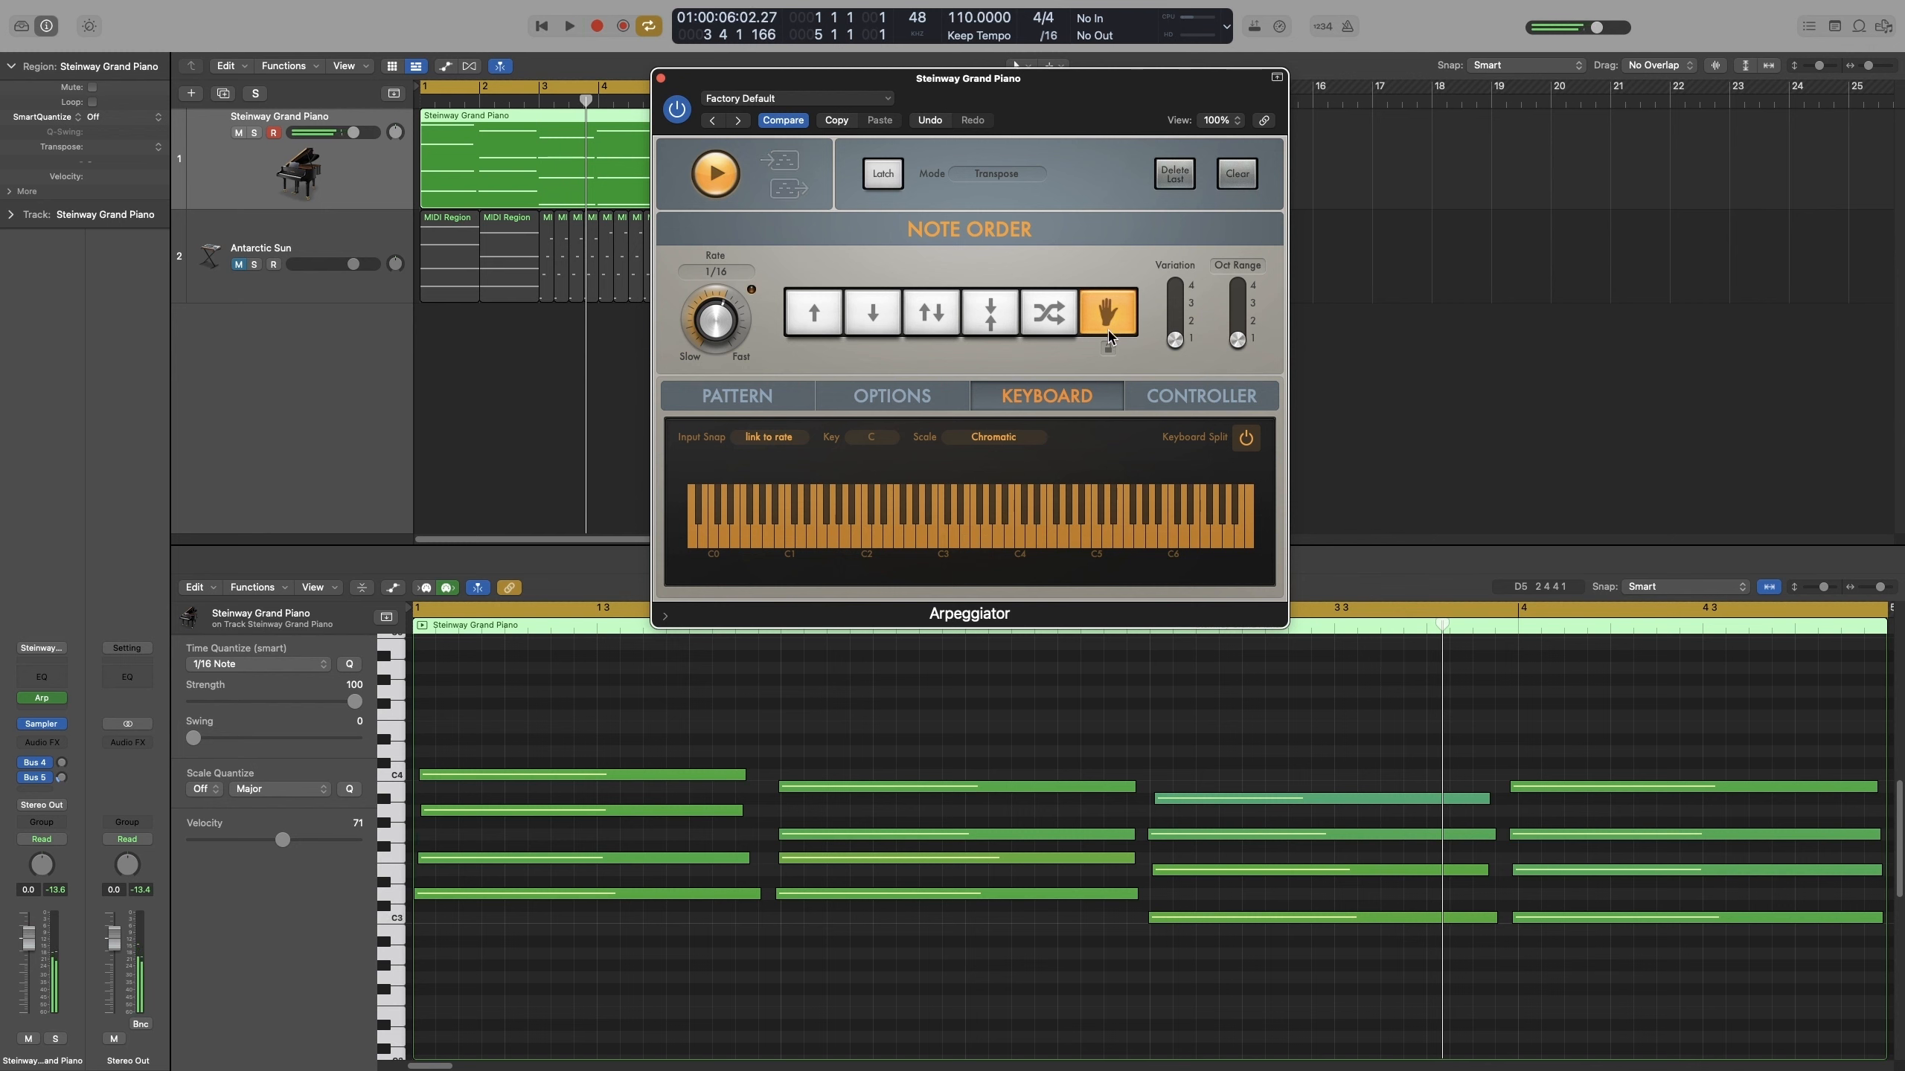
Scale the Arpeggiator window to 175% and audition the as-played chords again.
{"action": "left_click", "coordinate": [1235, 125]}
{"action": "left_click", "coordinate": [1195, 261]}
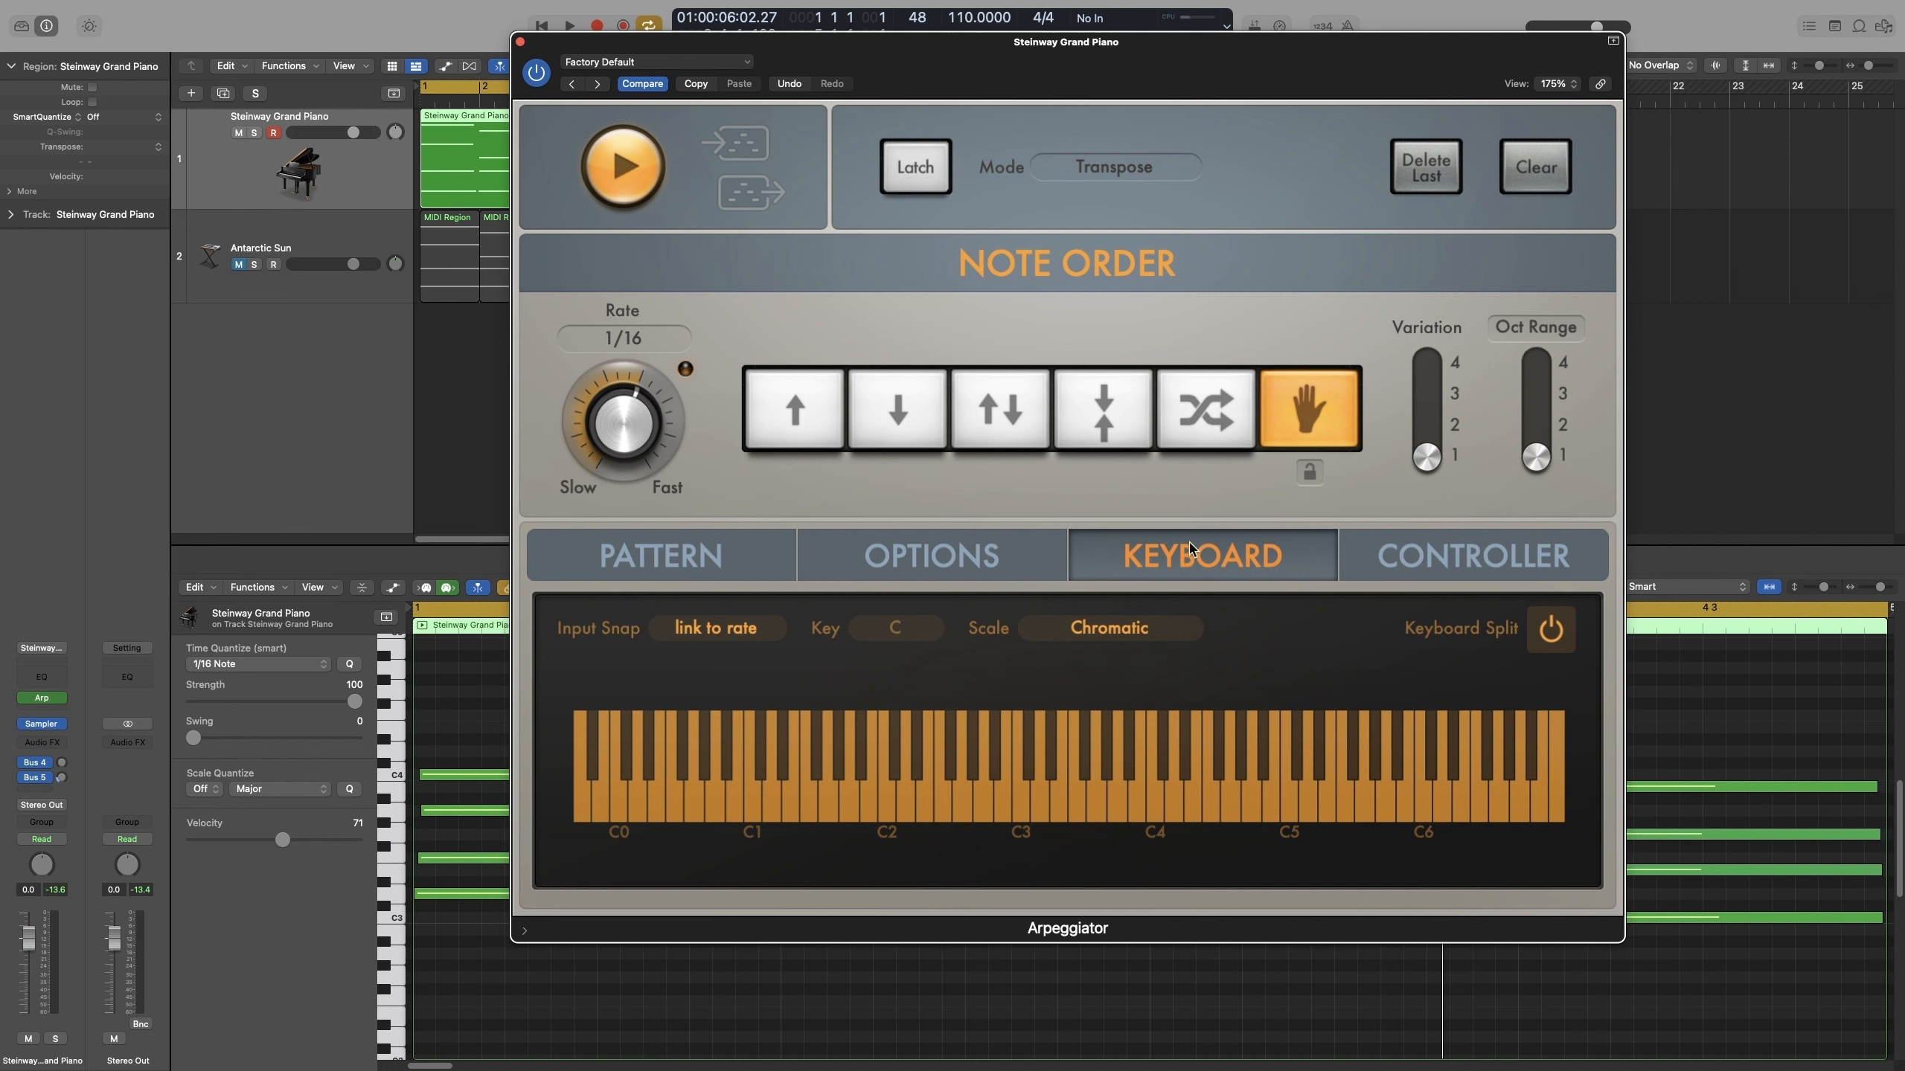
{"action": "key", "text": "space"}
{"action": "key", "text": "space"}
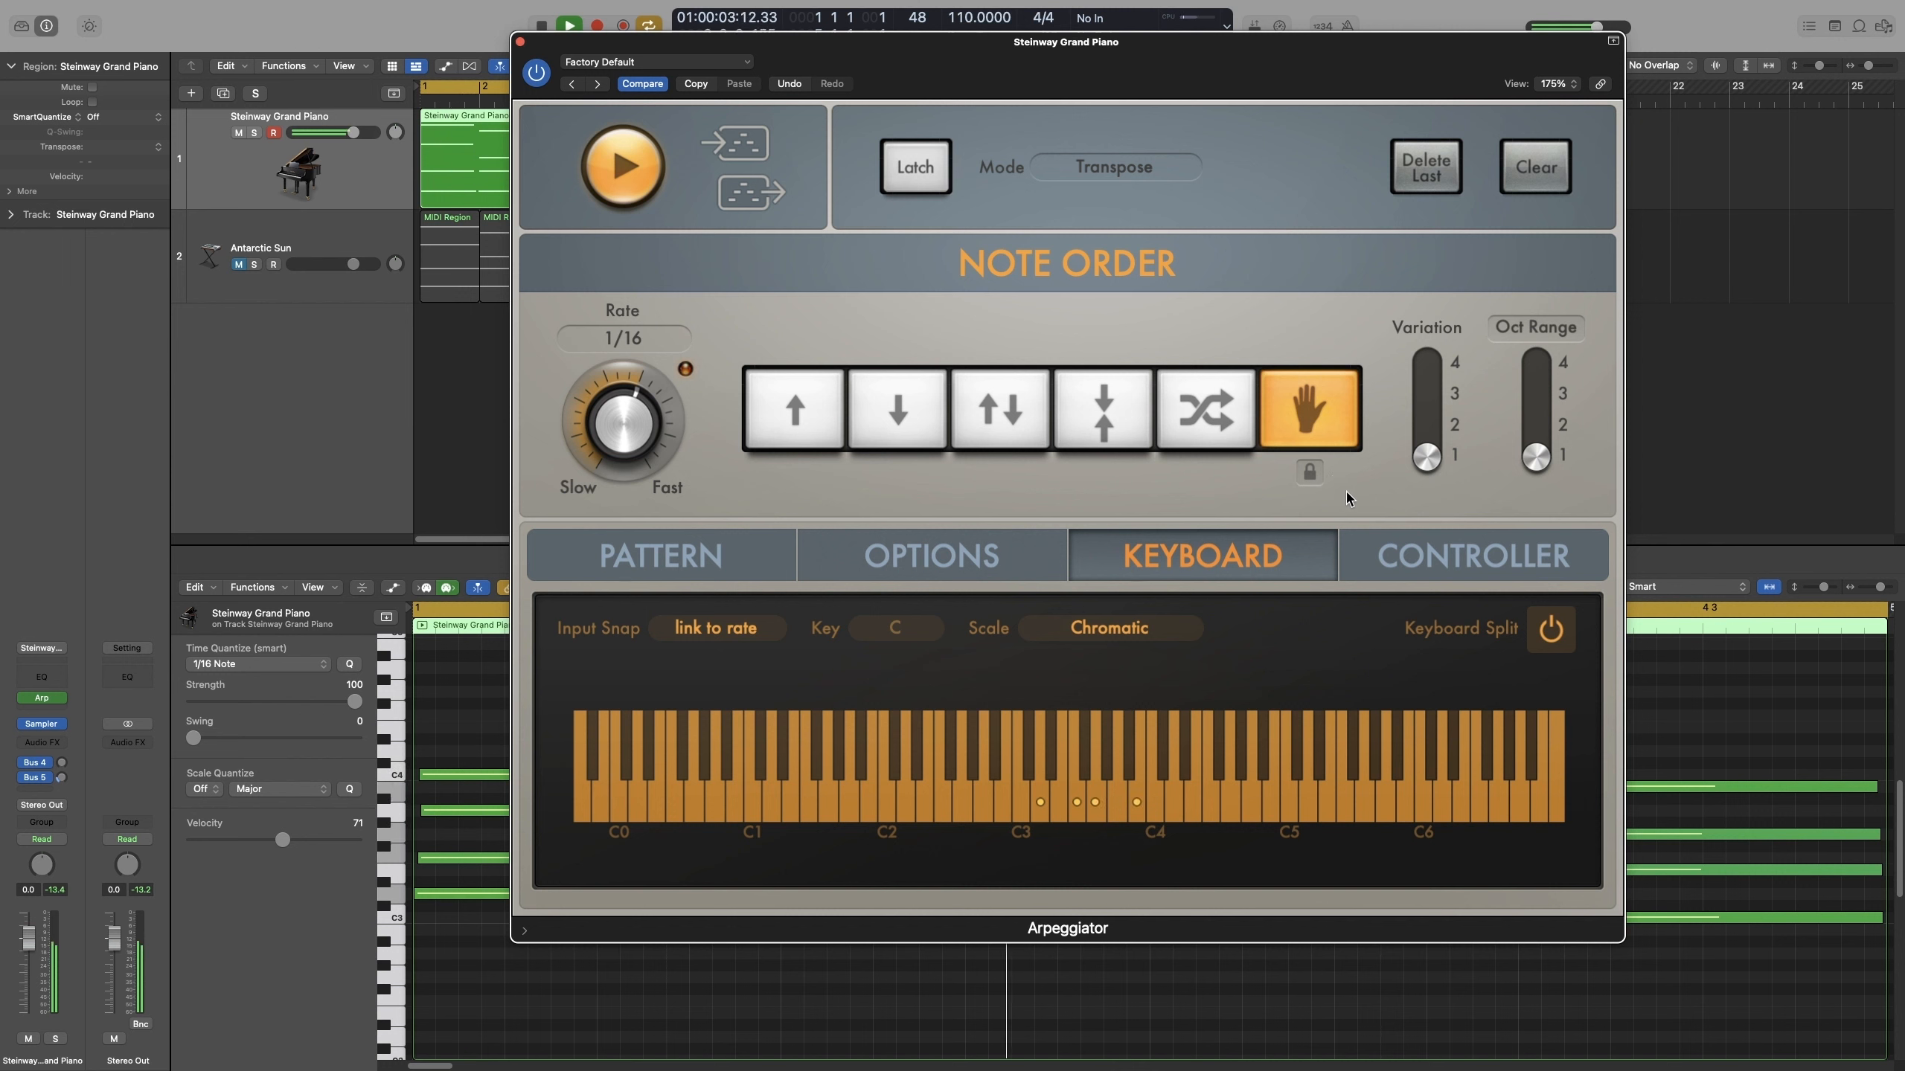
{"action": "key", "text": "space"}
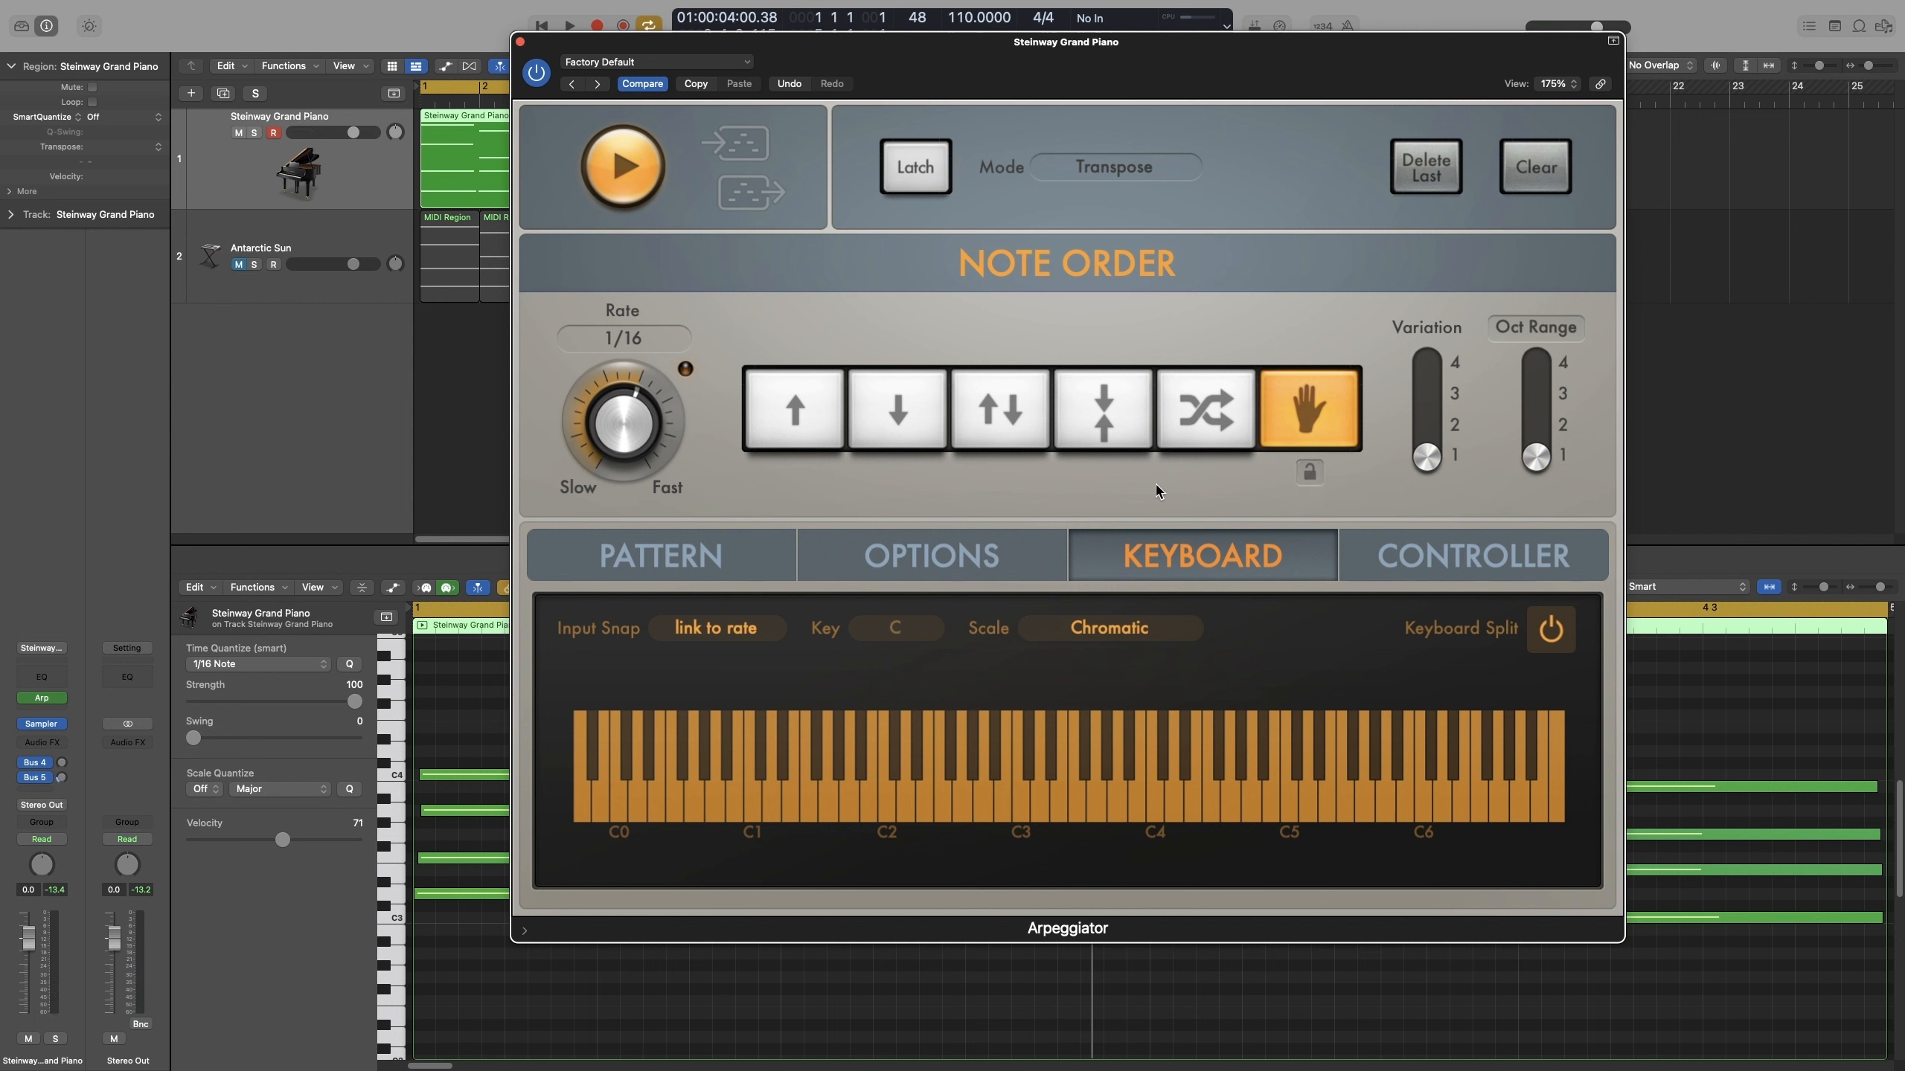
Set the cycle range to the second piano region, bars 6 to 10, and audition it with the Arpeggiator reopened.
{"action": "left_click", "coordinate": [469, 28]}
{"action": "left_click", "coordinate": [521, 41]}
{"action": "left_click", "coordinate": [753, 348]}
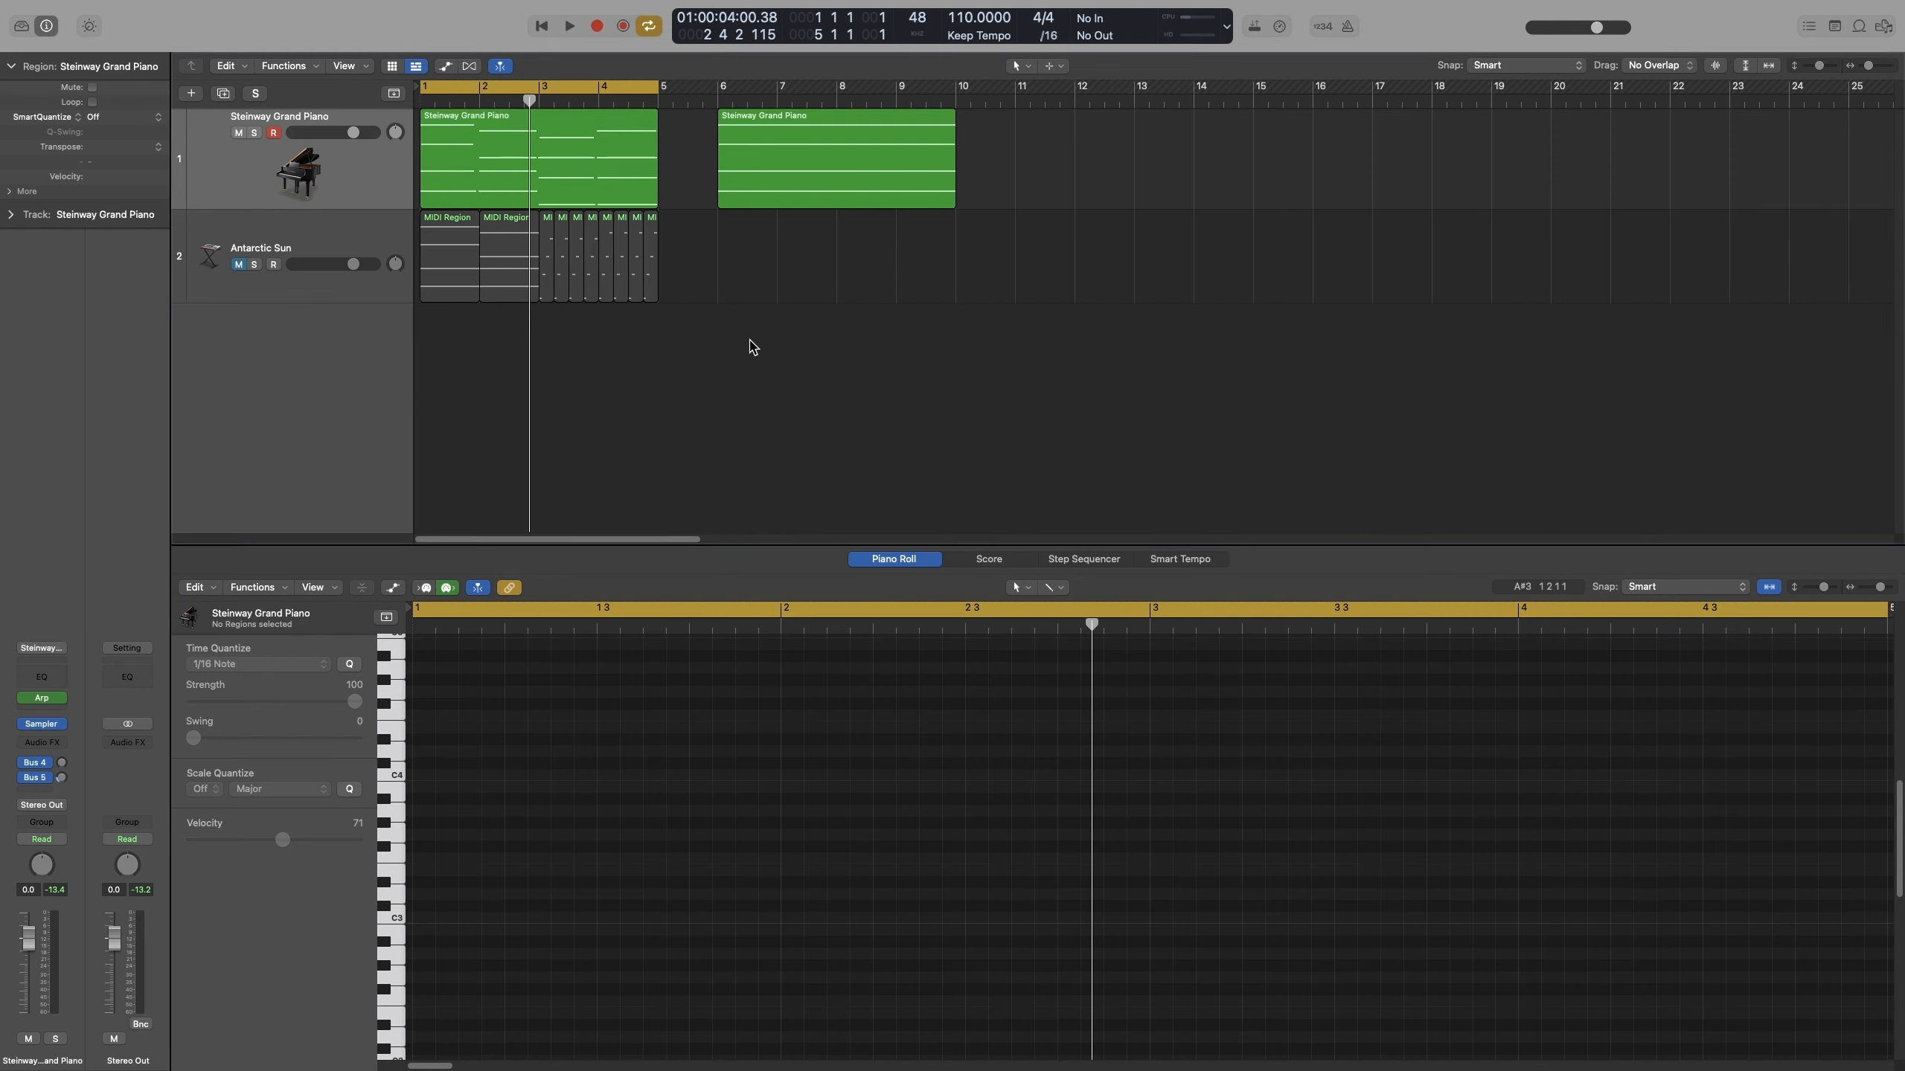
{"action": "double_click", "coordinate": [845, 186]}
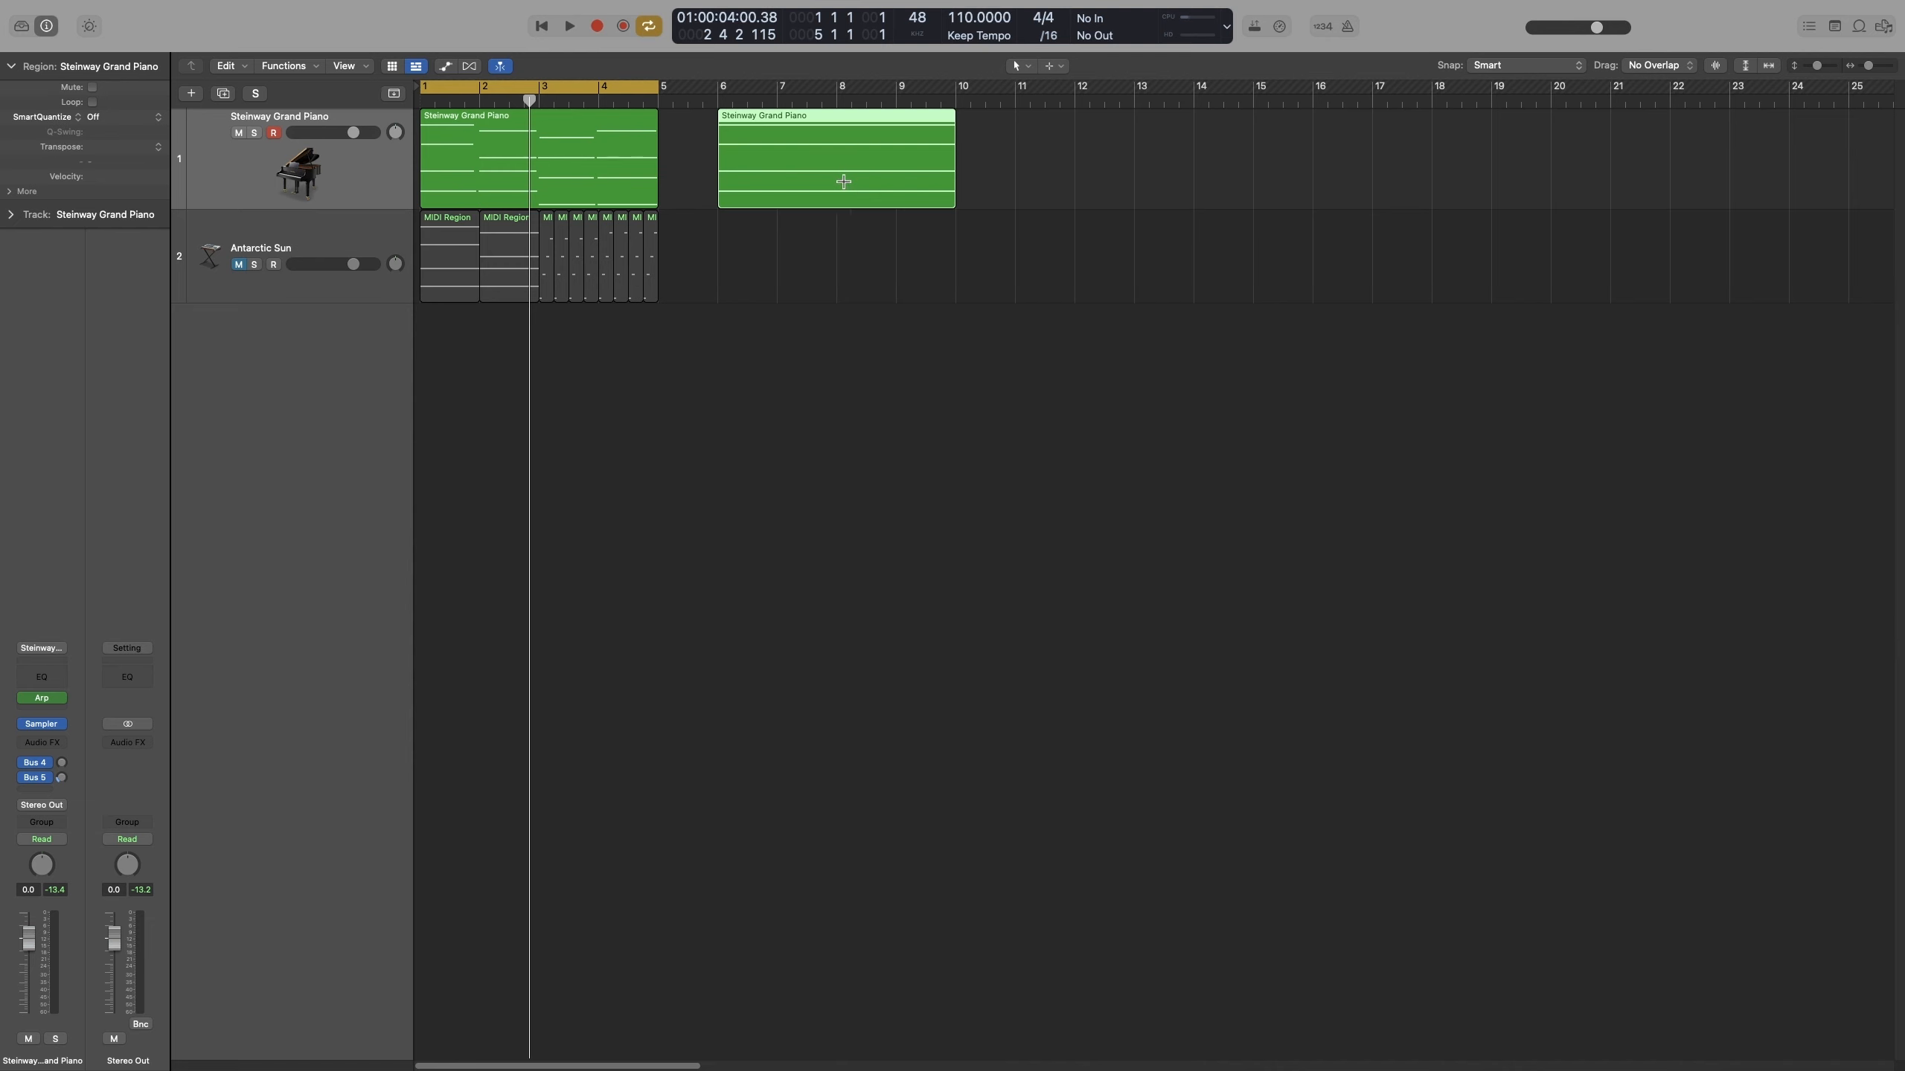
{"action": "key", "text": "super+u"}
{"action": "key", "text": "space"}
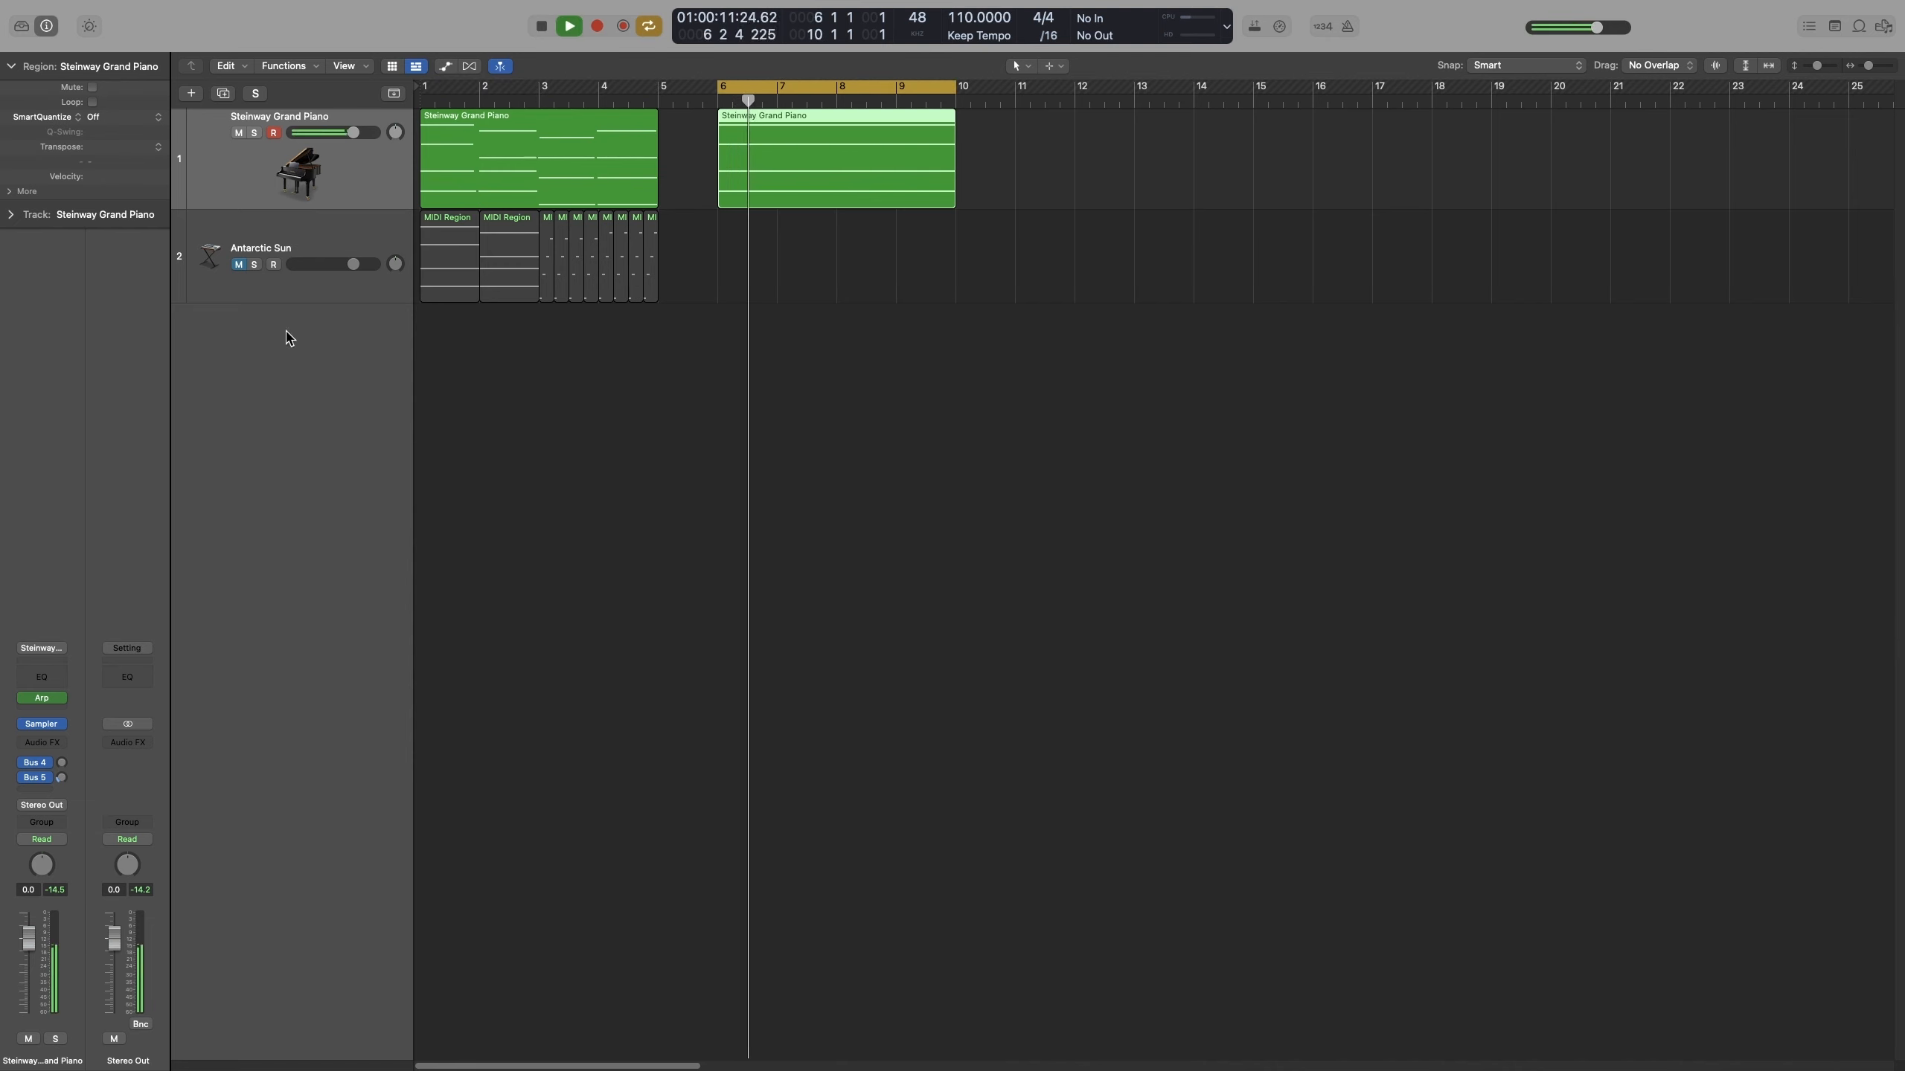
{"action": "left_click", "coordinate": [43, 699]}
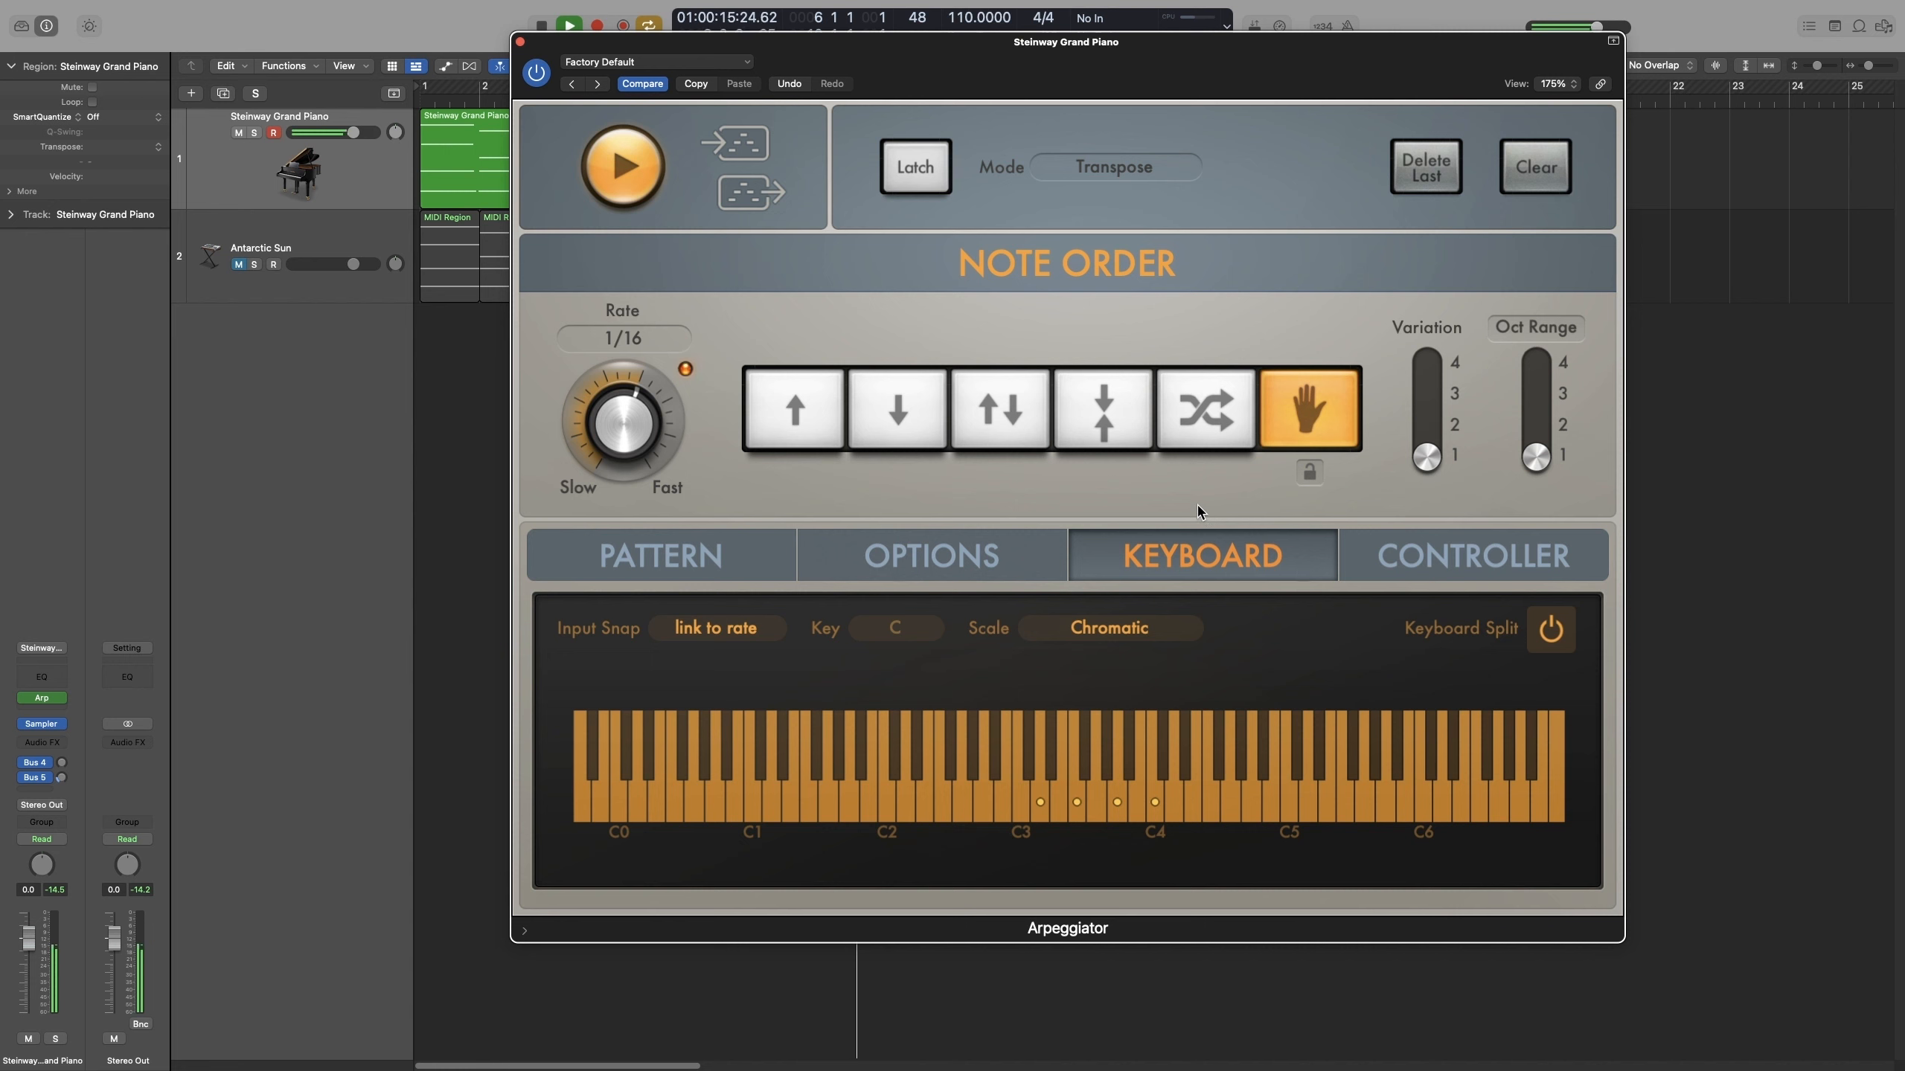
{"action": "key", "text": "space"}
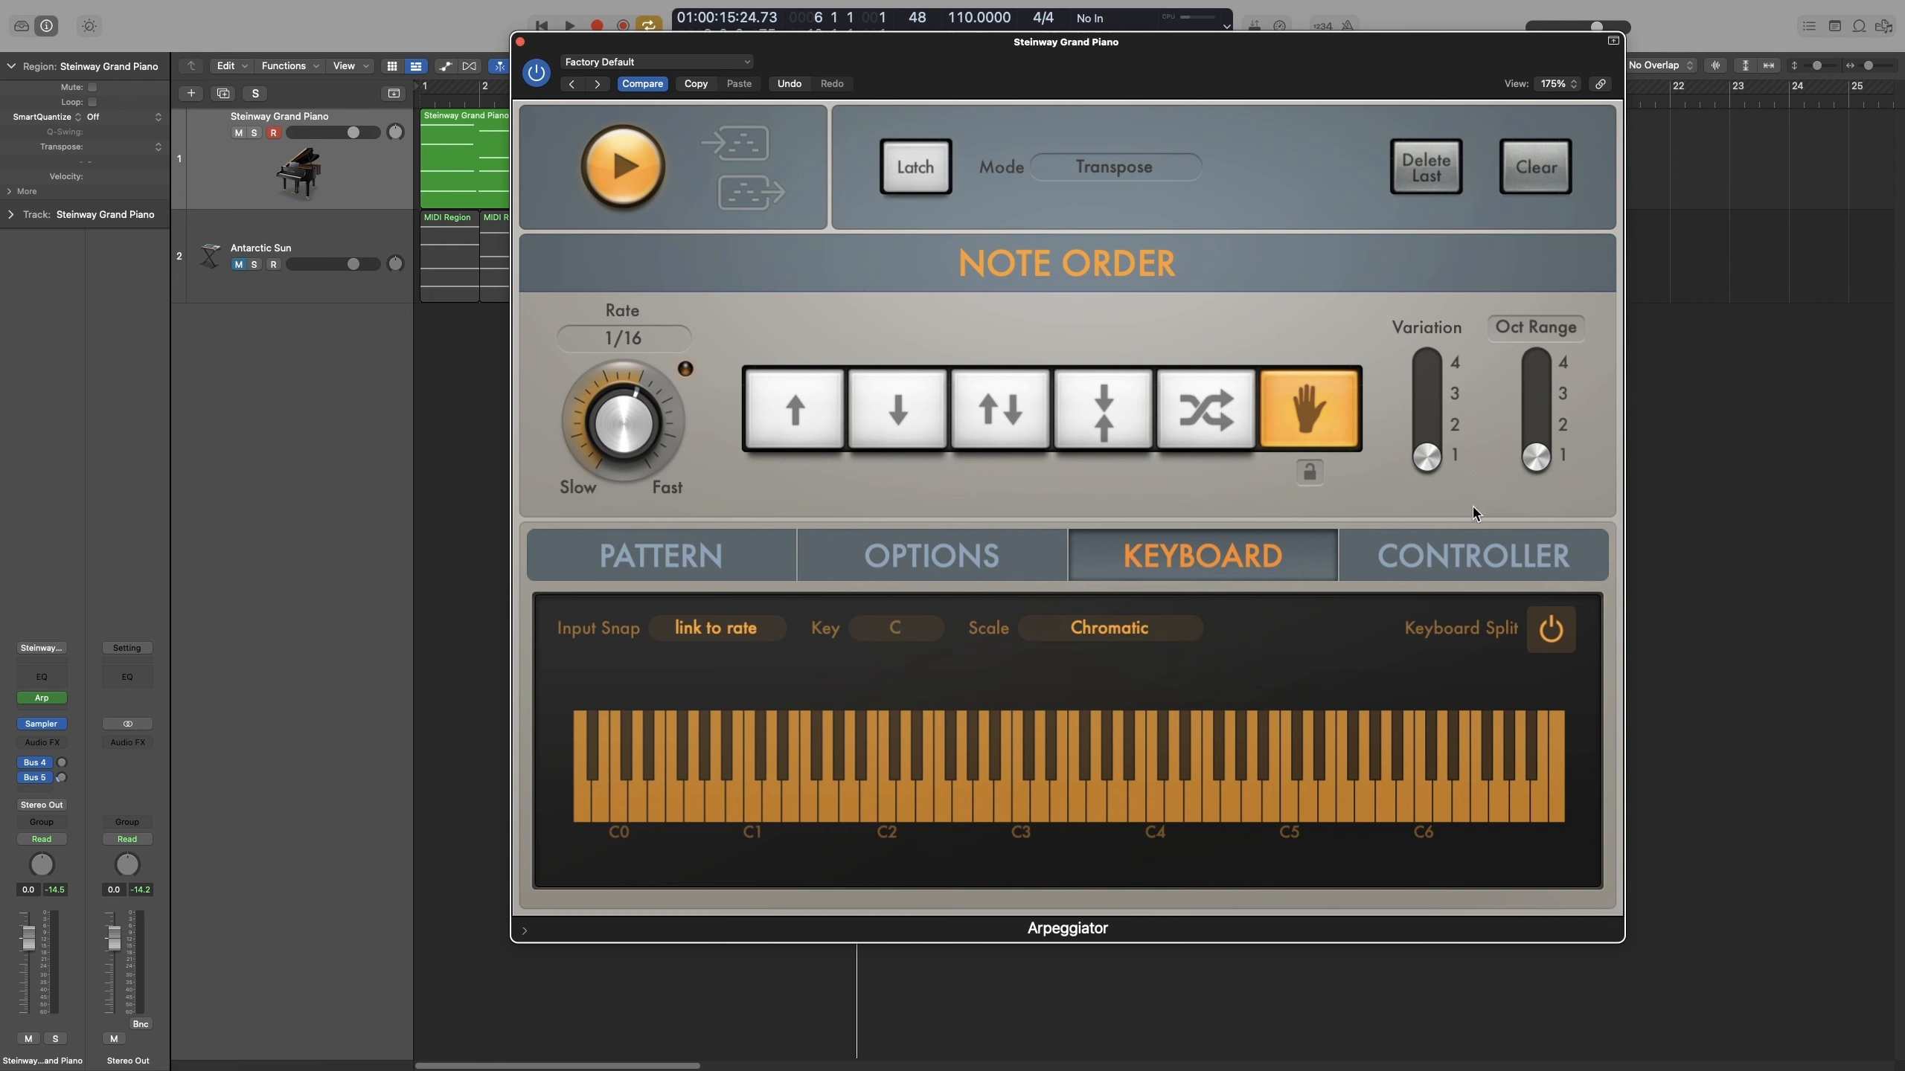
Check the octave range slider's mode choices and set the note order to ascending.
{"action": "left_click", "coordinate": [1558, 339]}
{"action": "left_click", "coordinate": [1559, 336]}
{"action": "left_click", "coordinate": [1005, 424]}
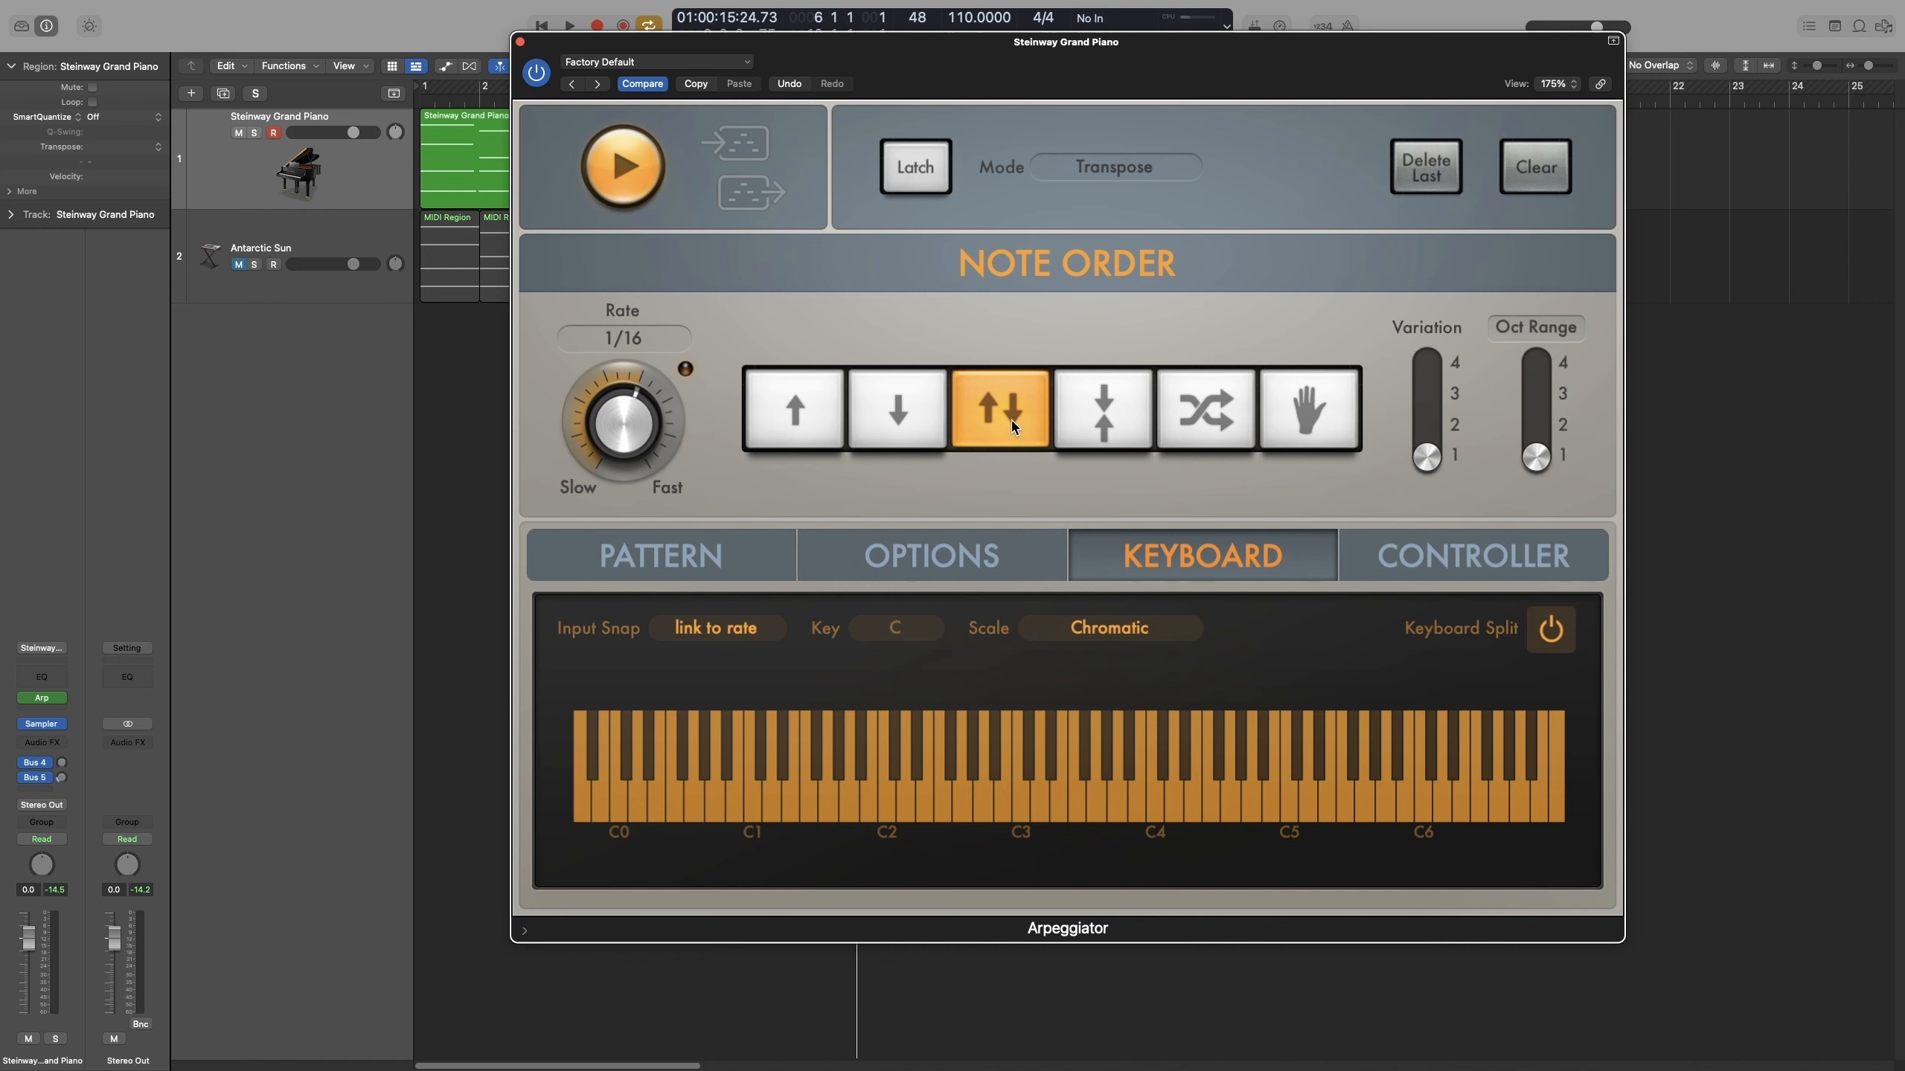
{"action": "left_click", "coordinate": [819, 425]}
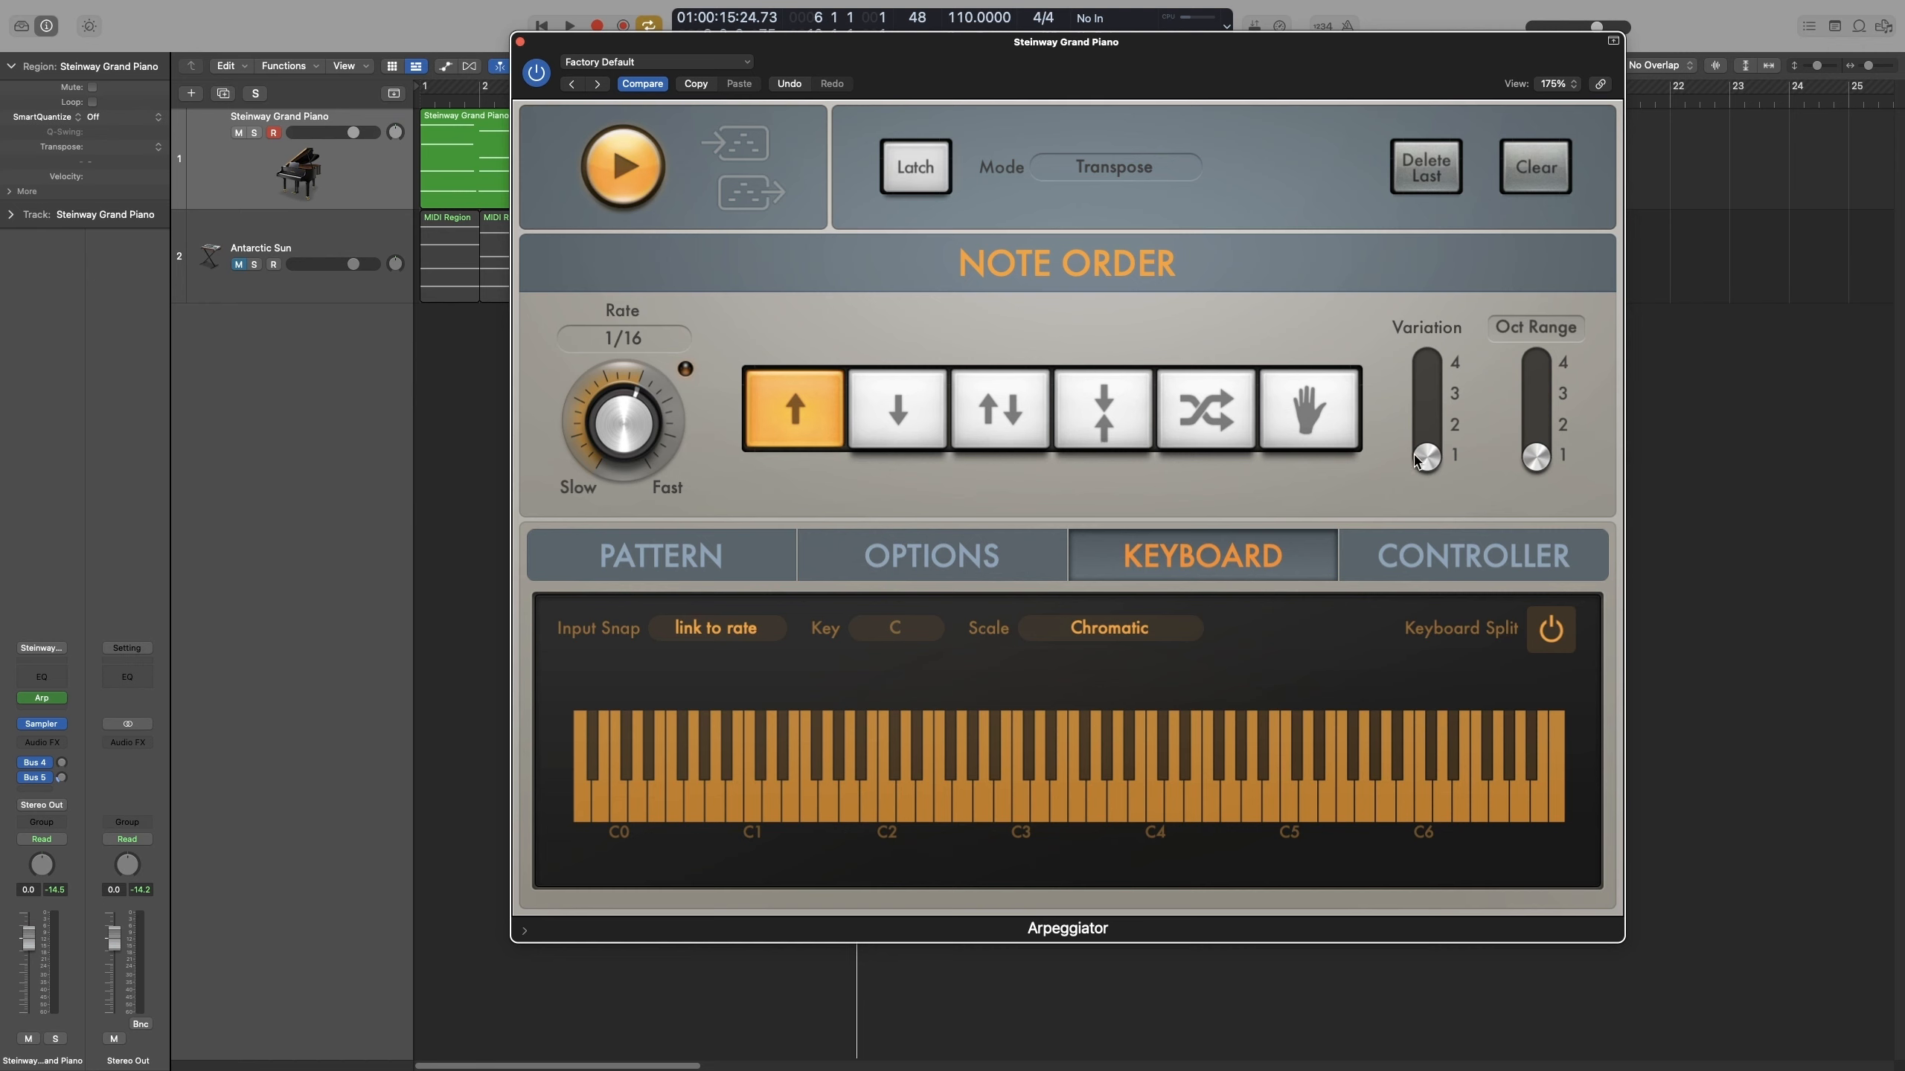
Audition octave ranges 2 and 3 during playback, stop and set the octave range back to 2.
{"action": "key", "text": "space"}
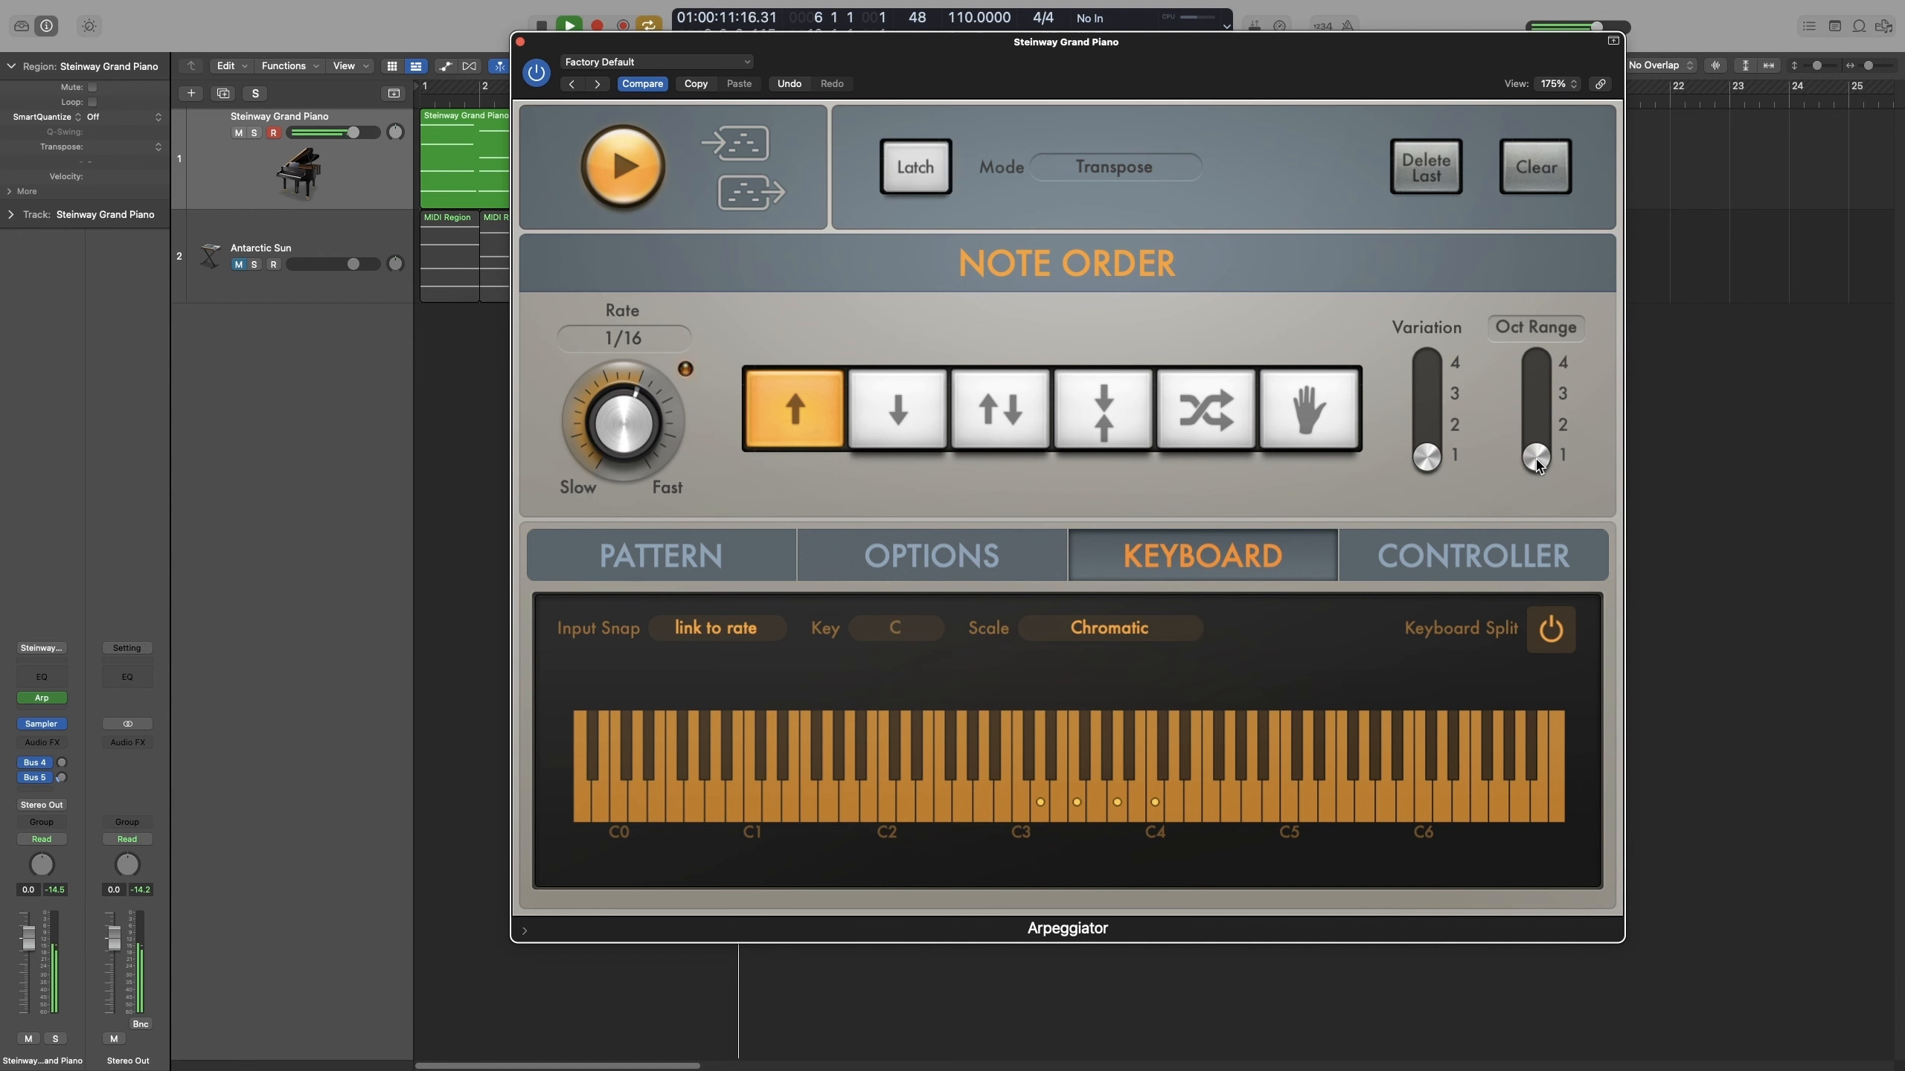
{"action": "left_click_drag", "start_coordinate": [1538, 460], "coordinate": [1539, 451]}
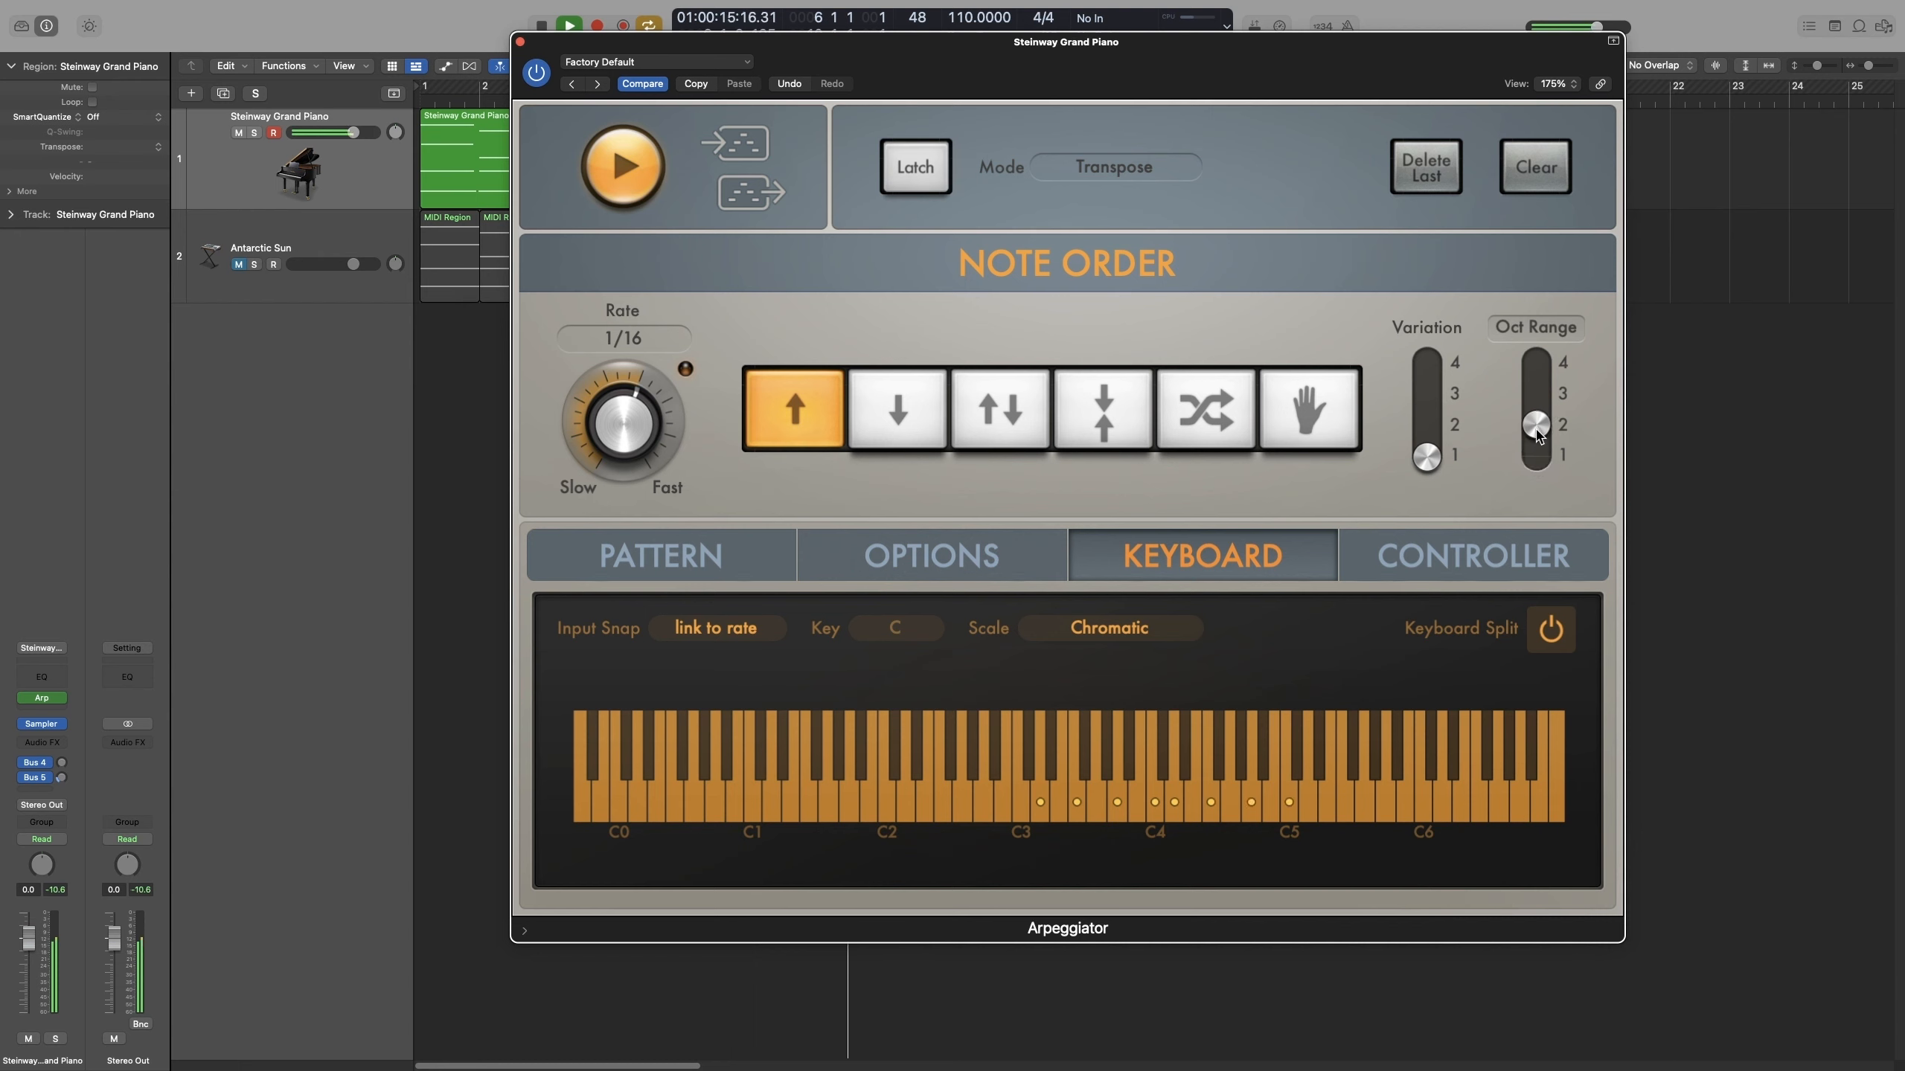
{"action": "left_click_drag", "start_coordinate": [1539, 451], "coordinate": [1540, 415]}
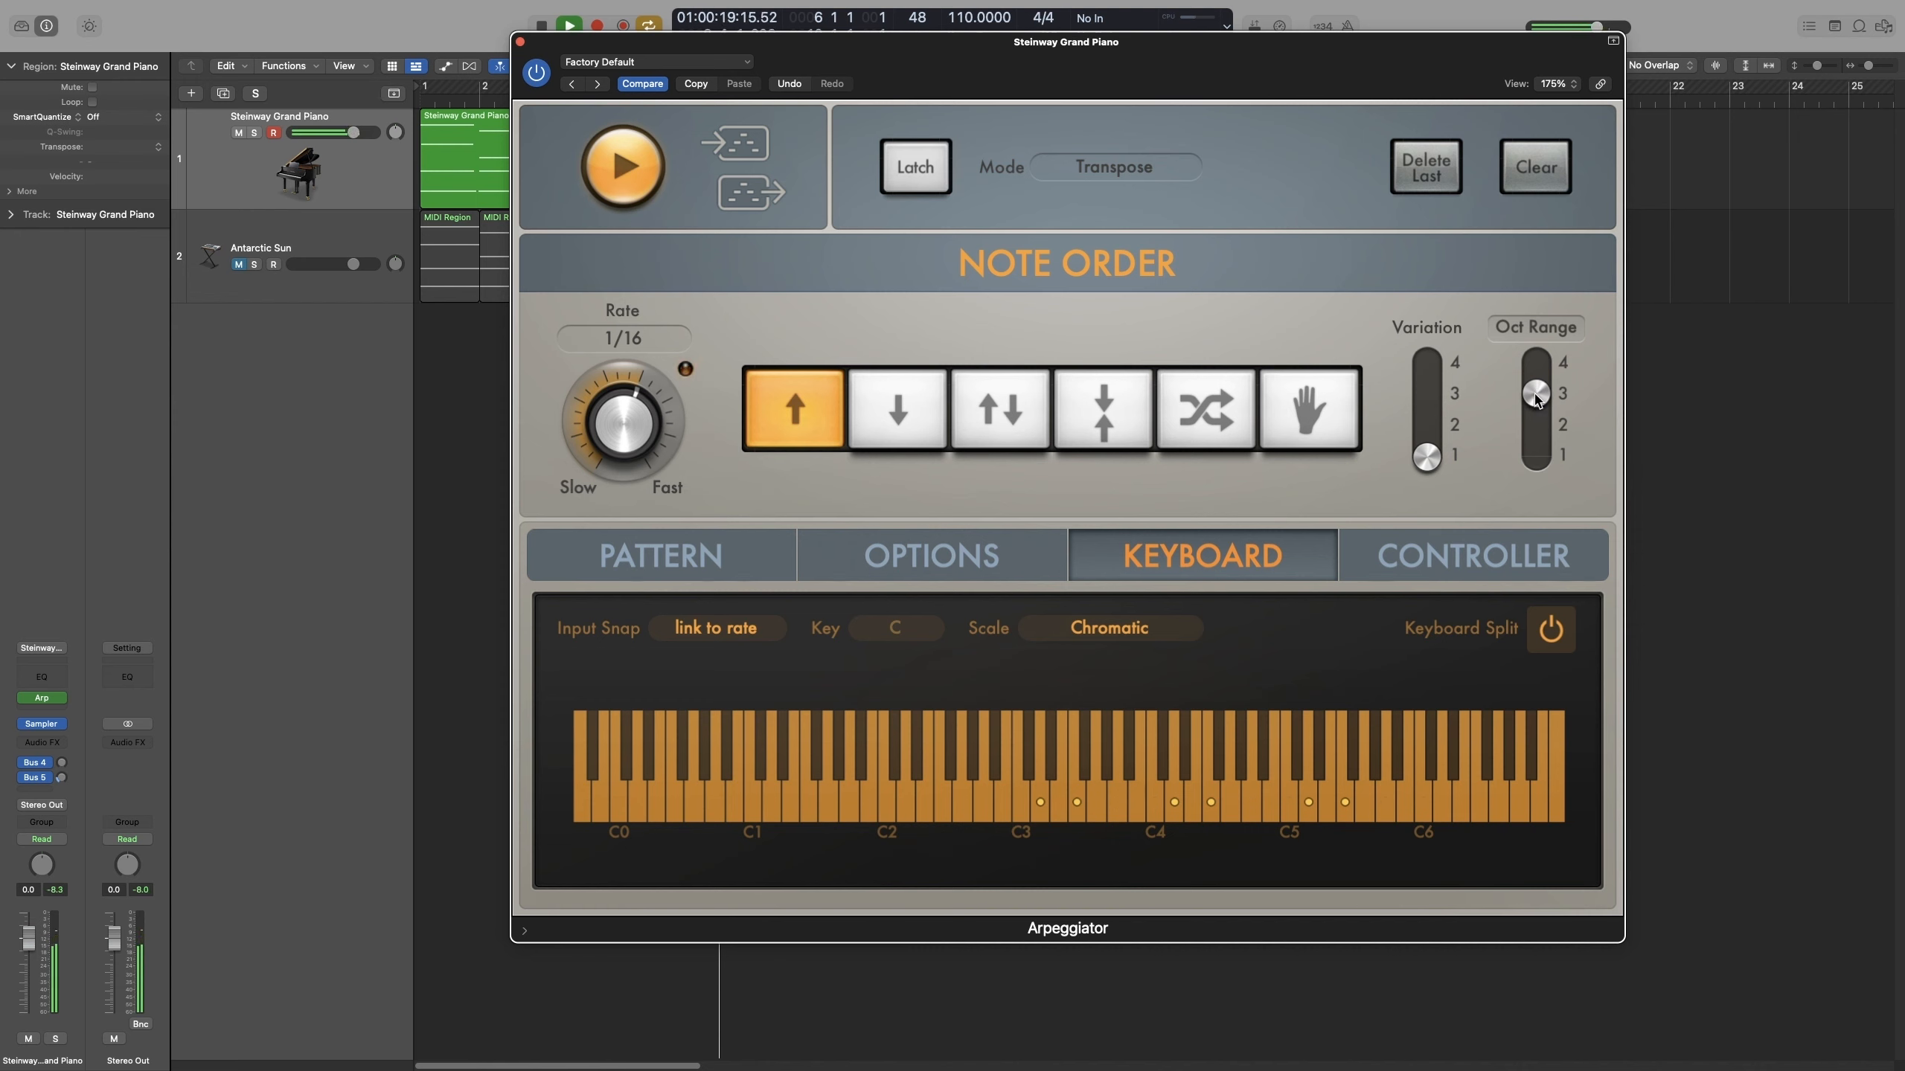
{"action": "key", "text": "space"}
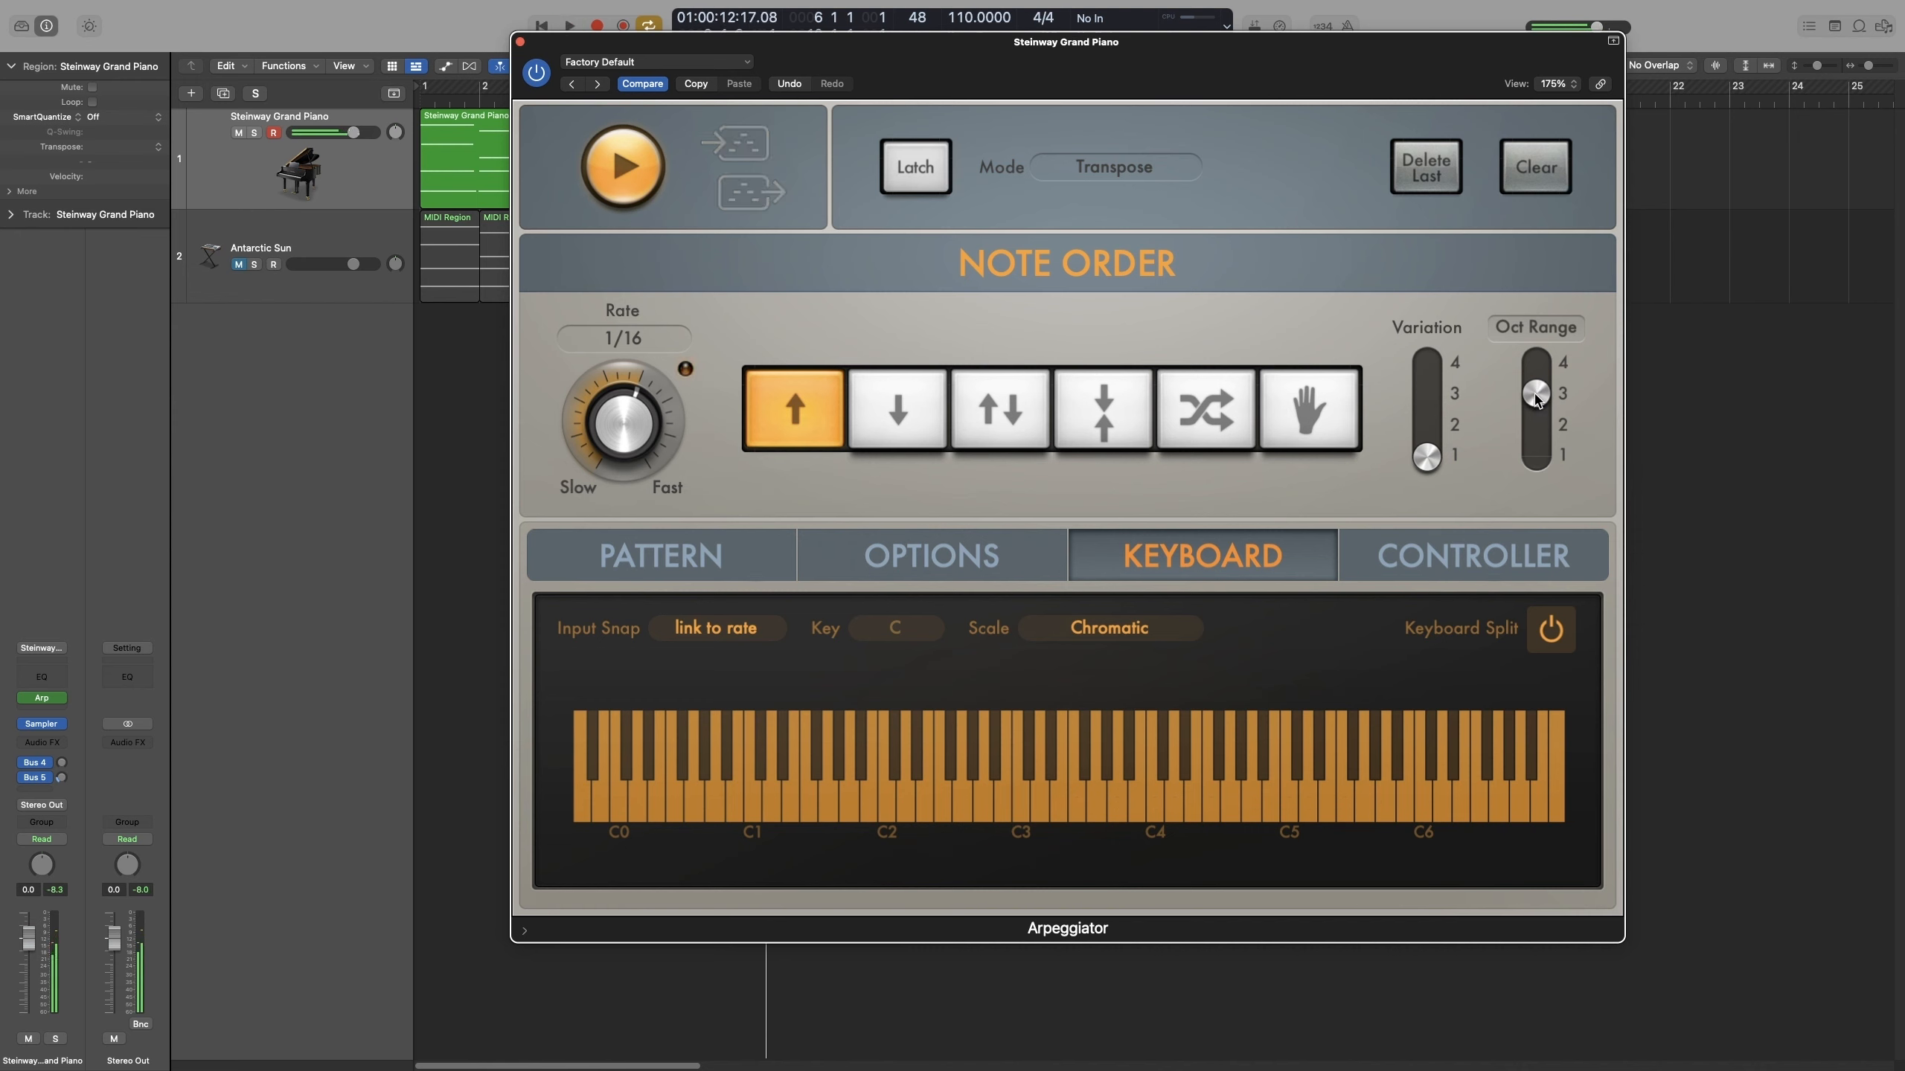
{"action": "left_click_drag", "start_coordinate": [1536, 398], "coordinate": [1537, 420]}
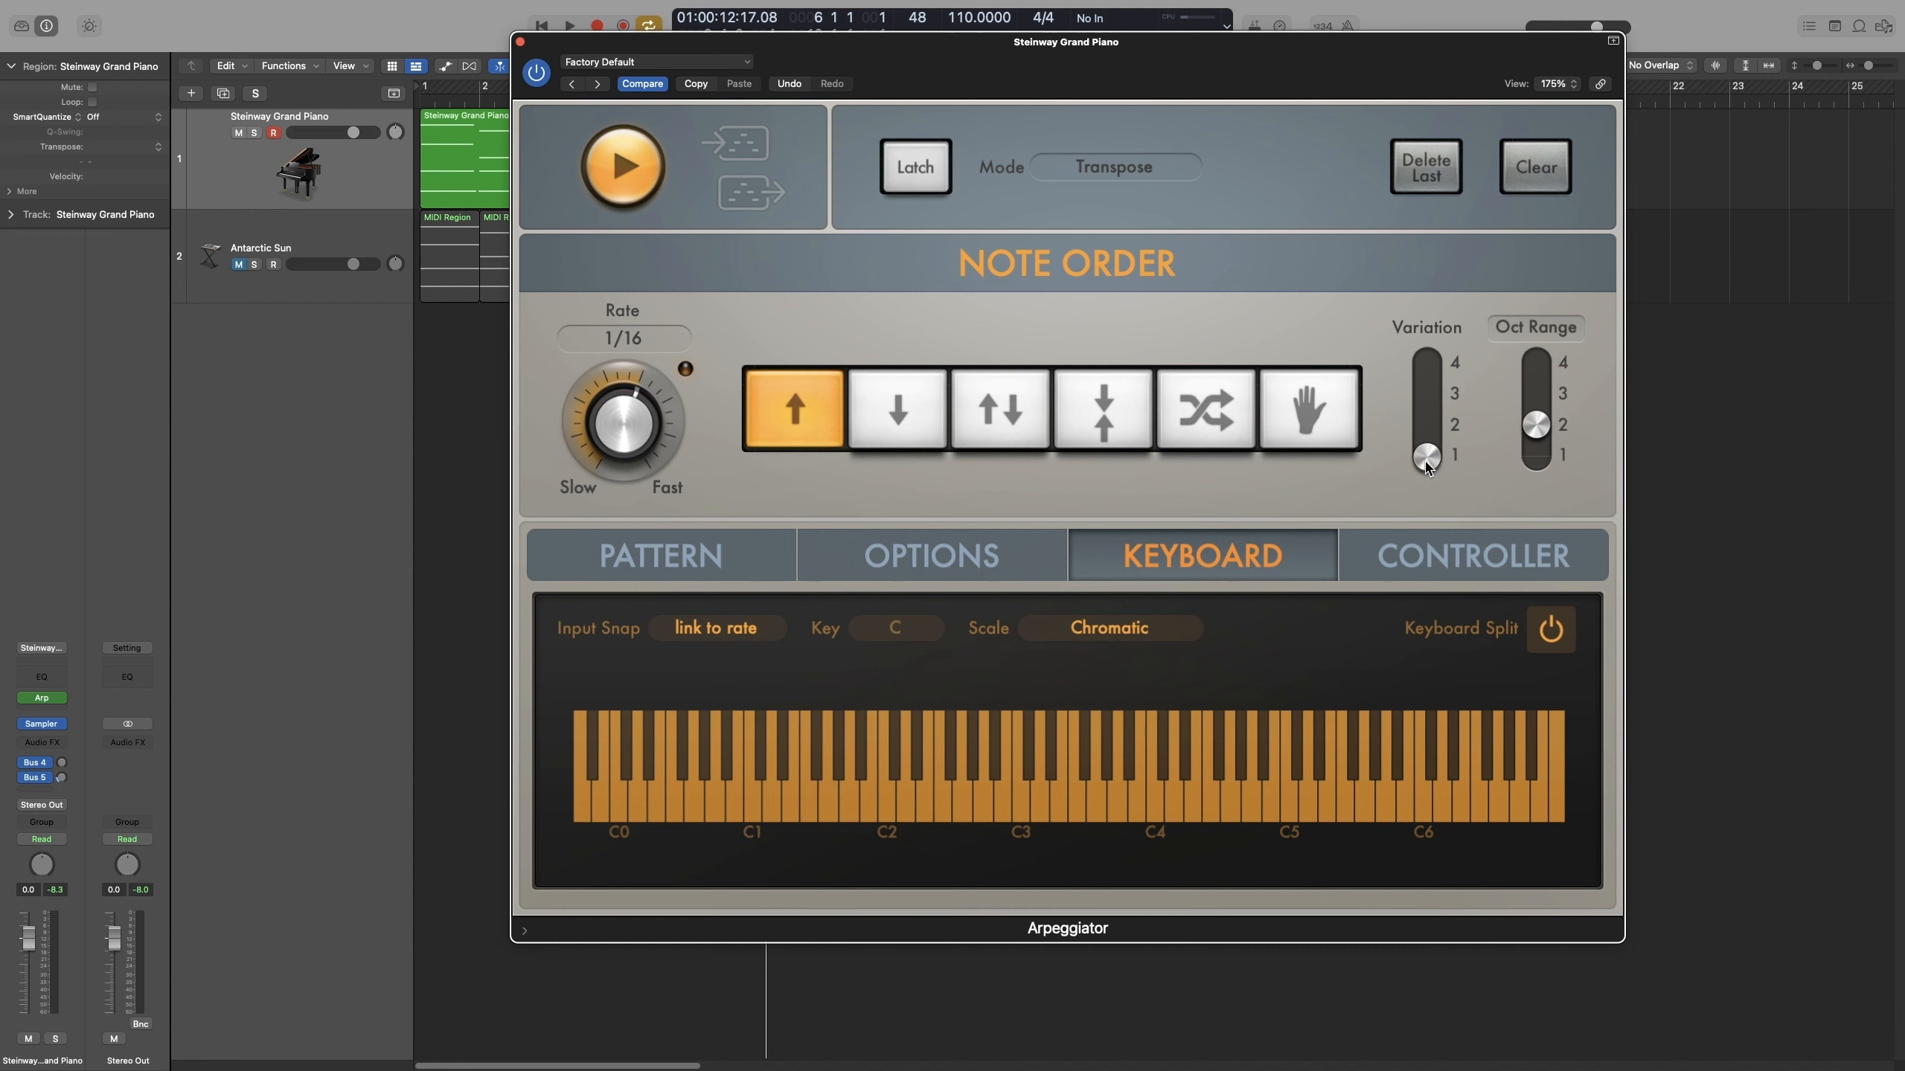
Examine the held chord's notes in the Piano Roll, close it and reopen the Arpeggiator.
{"action": "left_click_drag", "start_coordinate": [1427, 467], "coordinate": [1431, 443]}
{"action": "left_click_drag", "start_coordinate": [1430, 443], "coordinate": [1313, 494]}
{"action": "left_click", "coordinate": [522, 42]}
{"action": "key", "text": "p"}
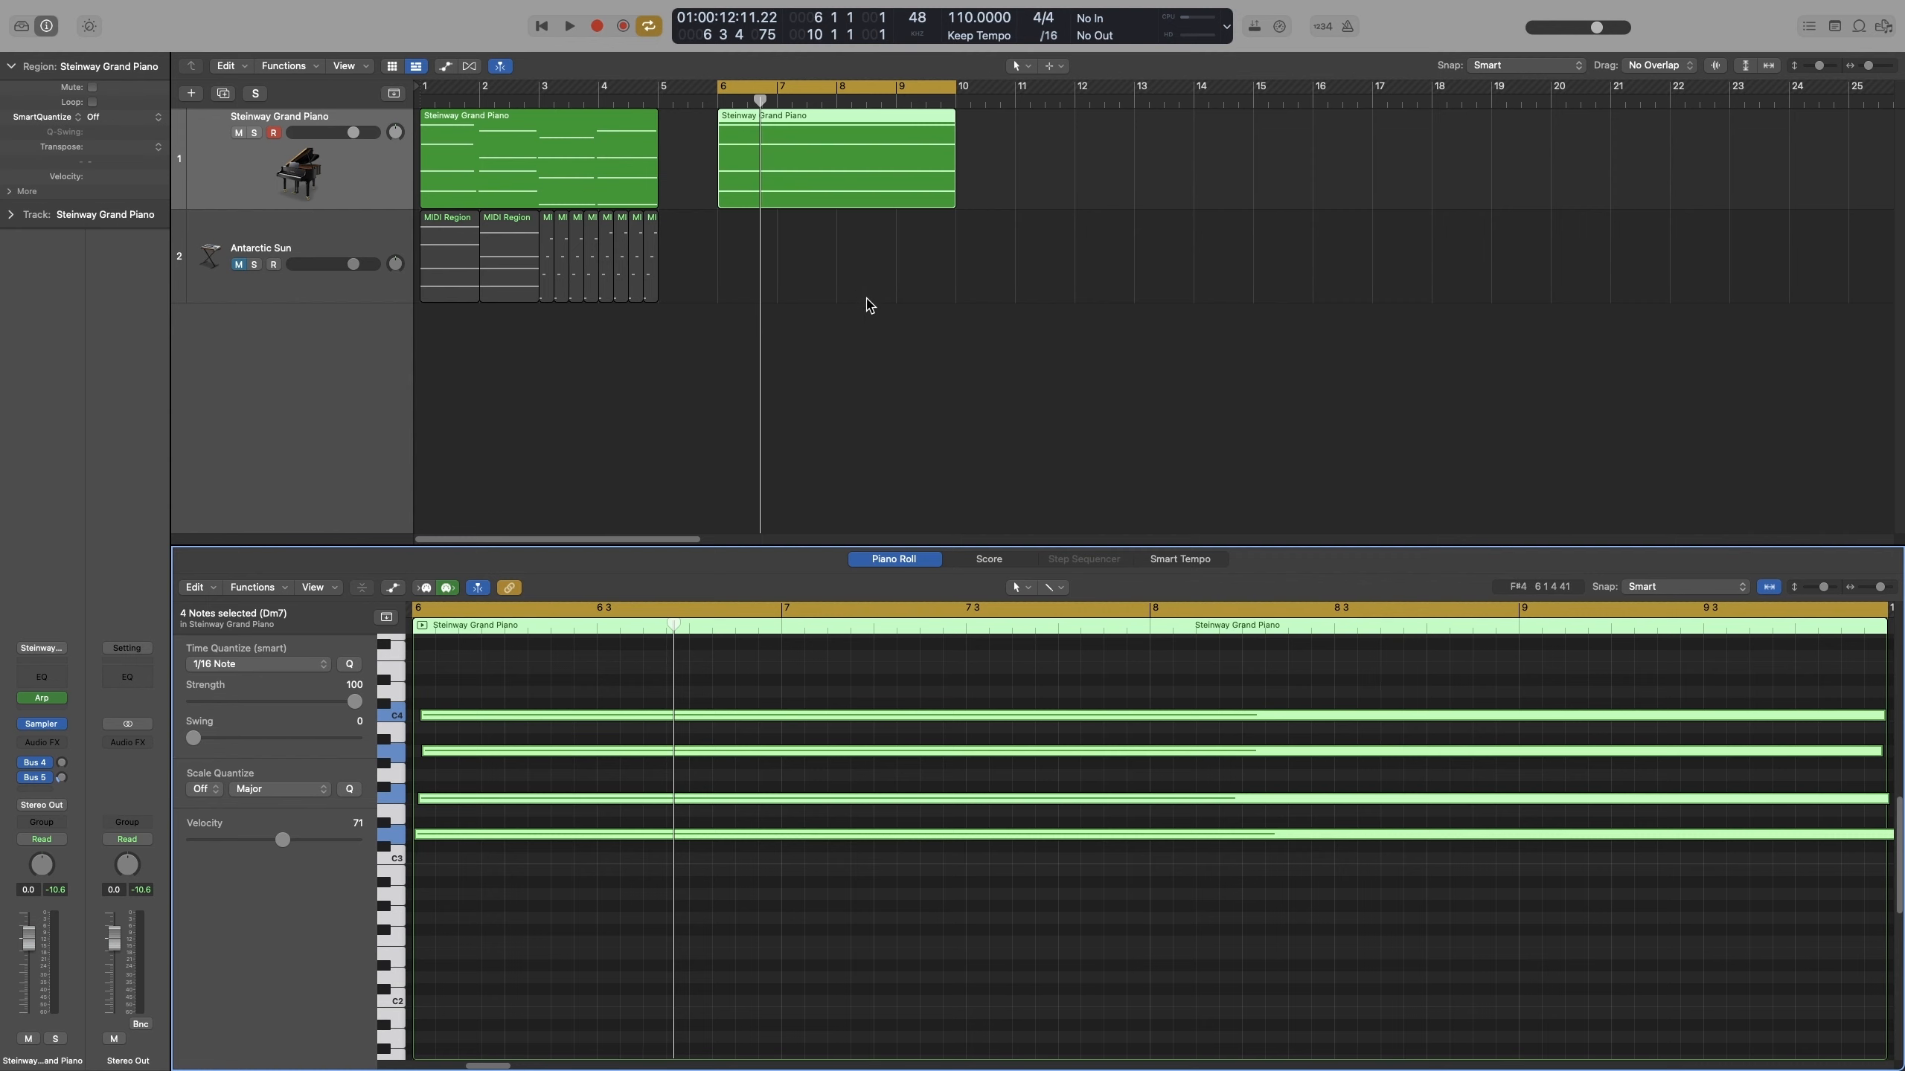
{"action": "key", "text": "p"}
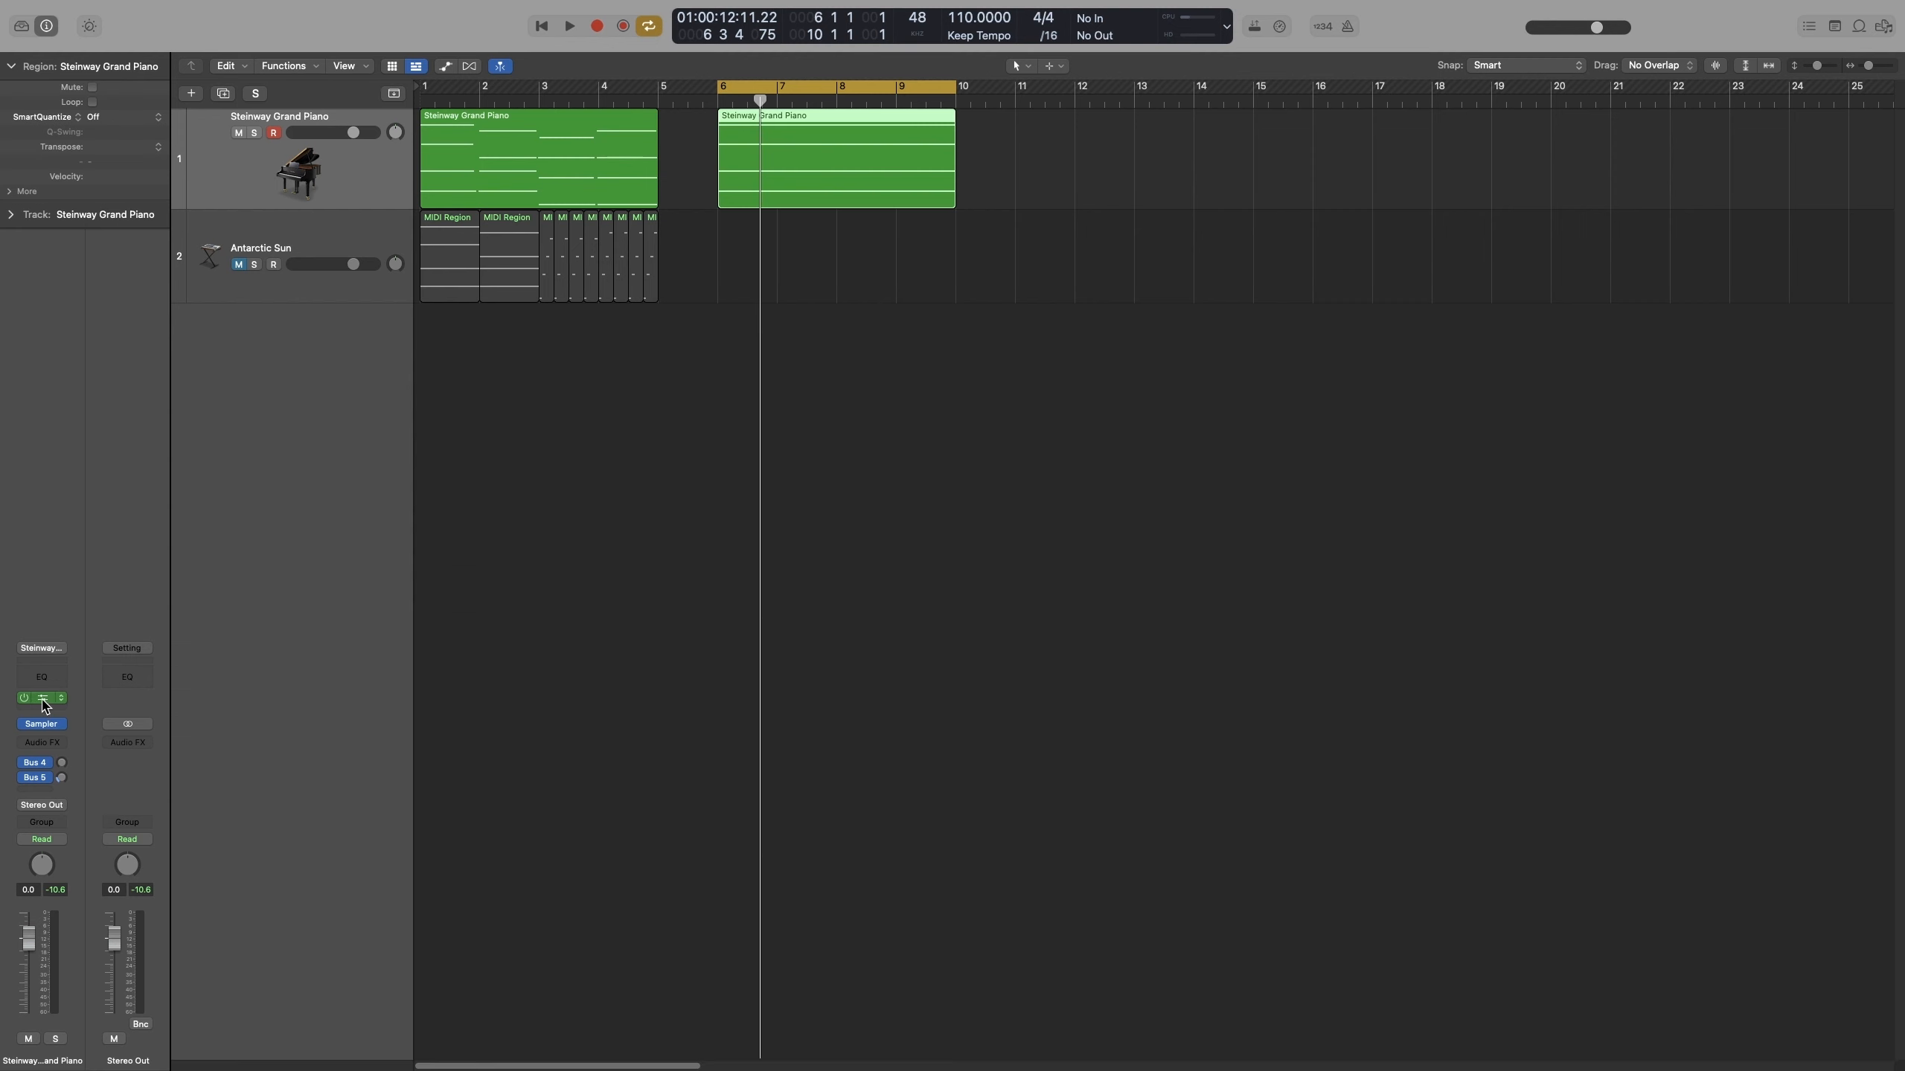
{"action": "left_click", "coordinate": [43, 699]}
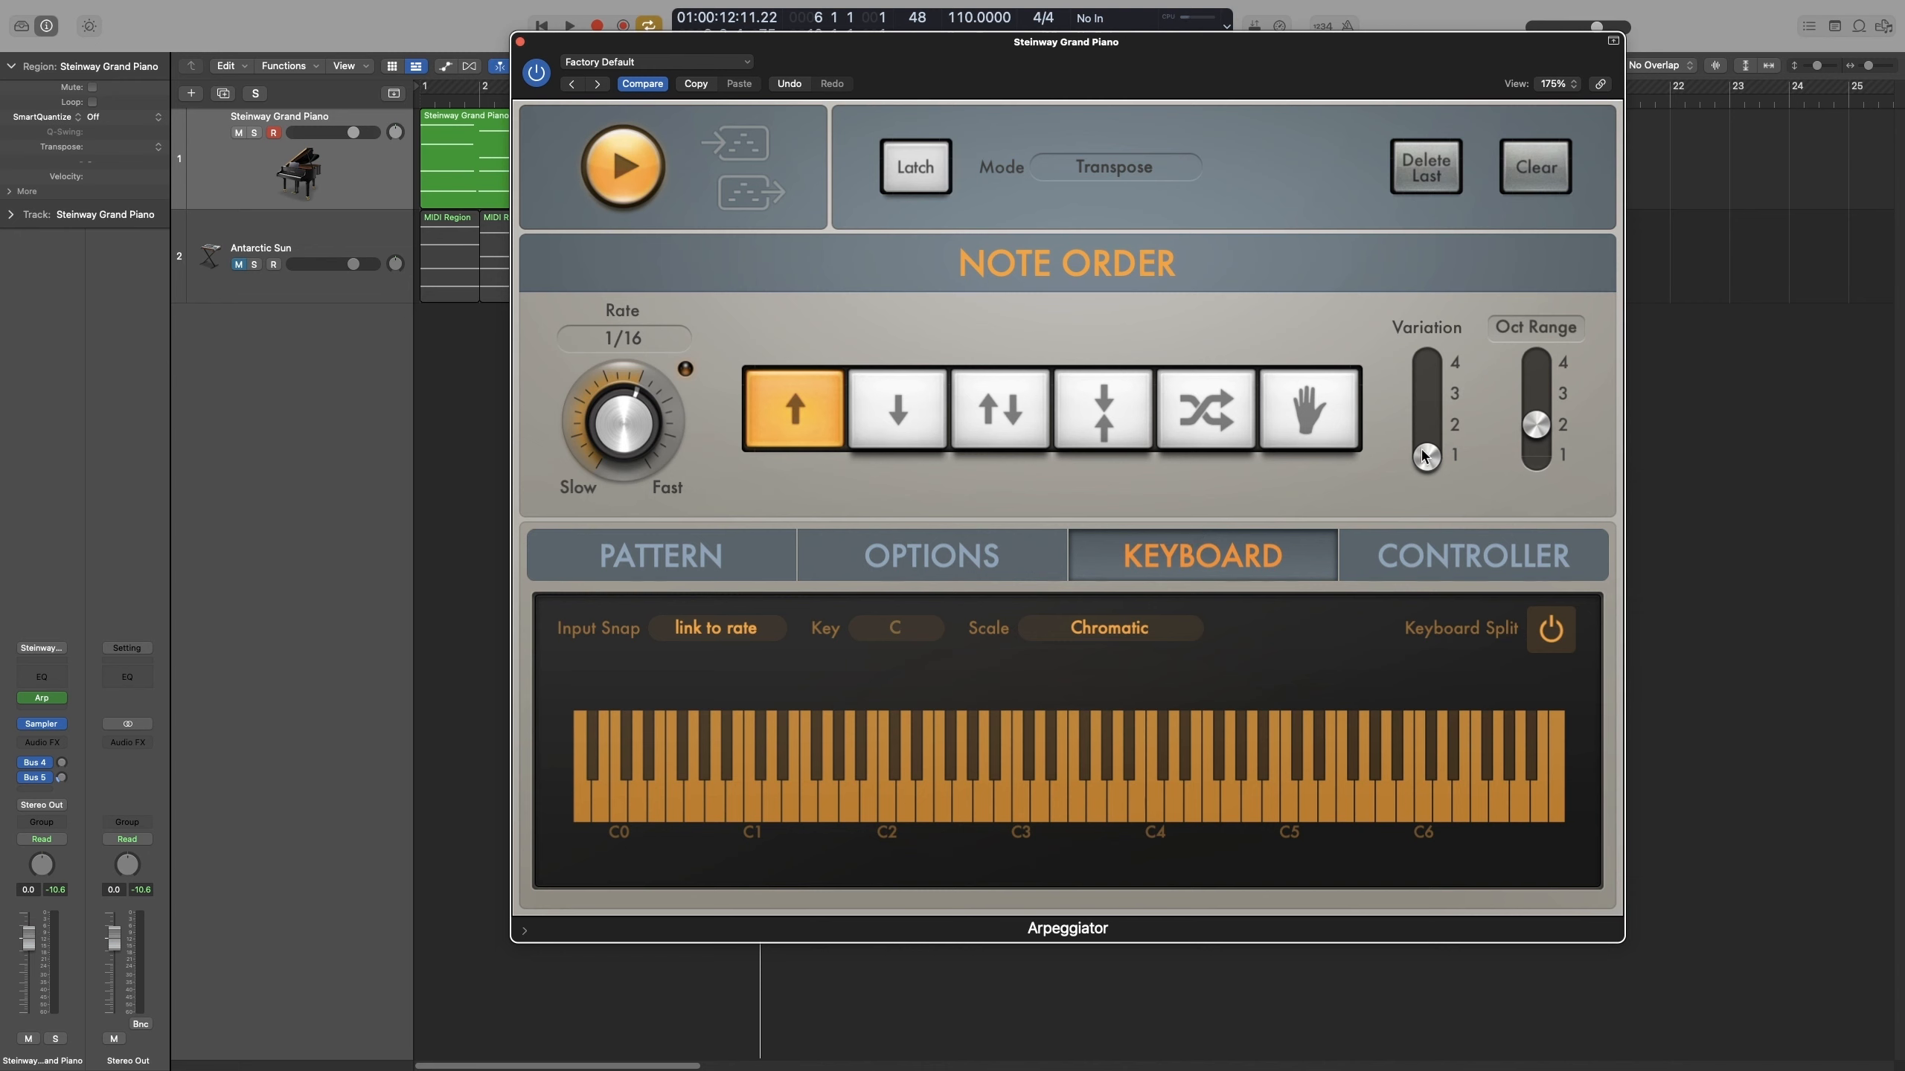
Audition the ascending arpeggio, set Variation to 2 and listen to the changed pattern.
{"action": "key", "text": "space"}
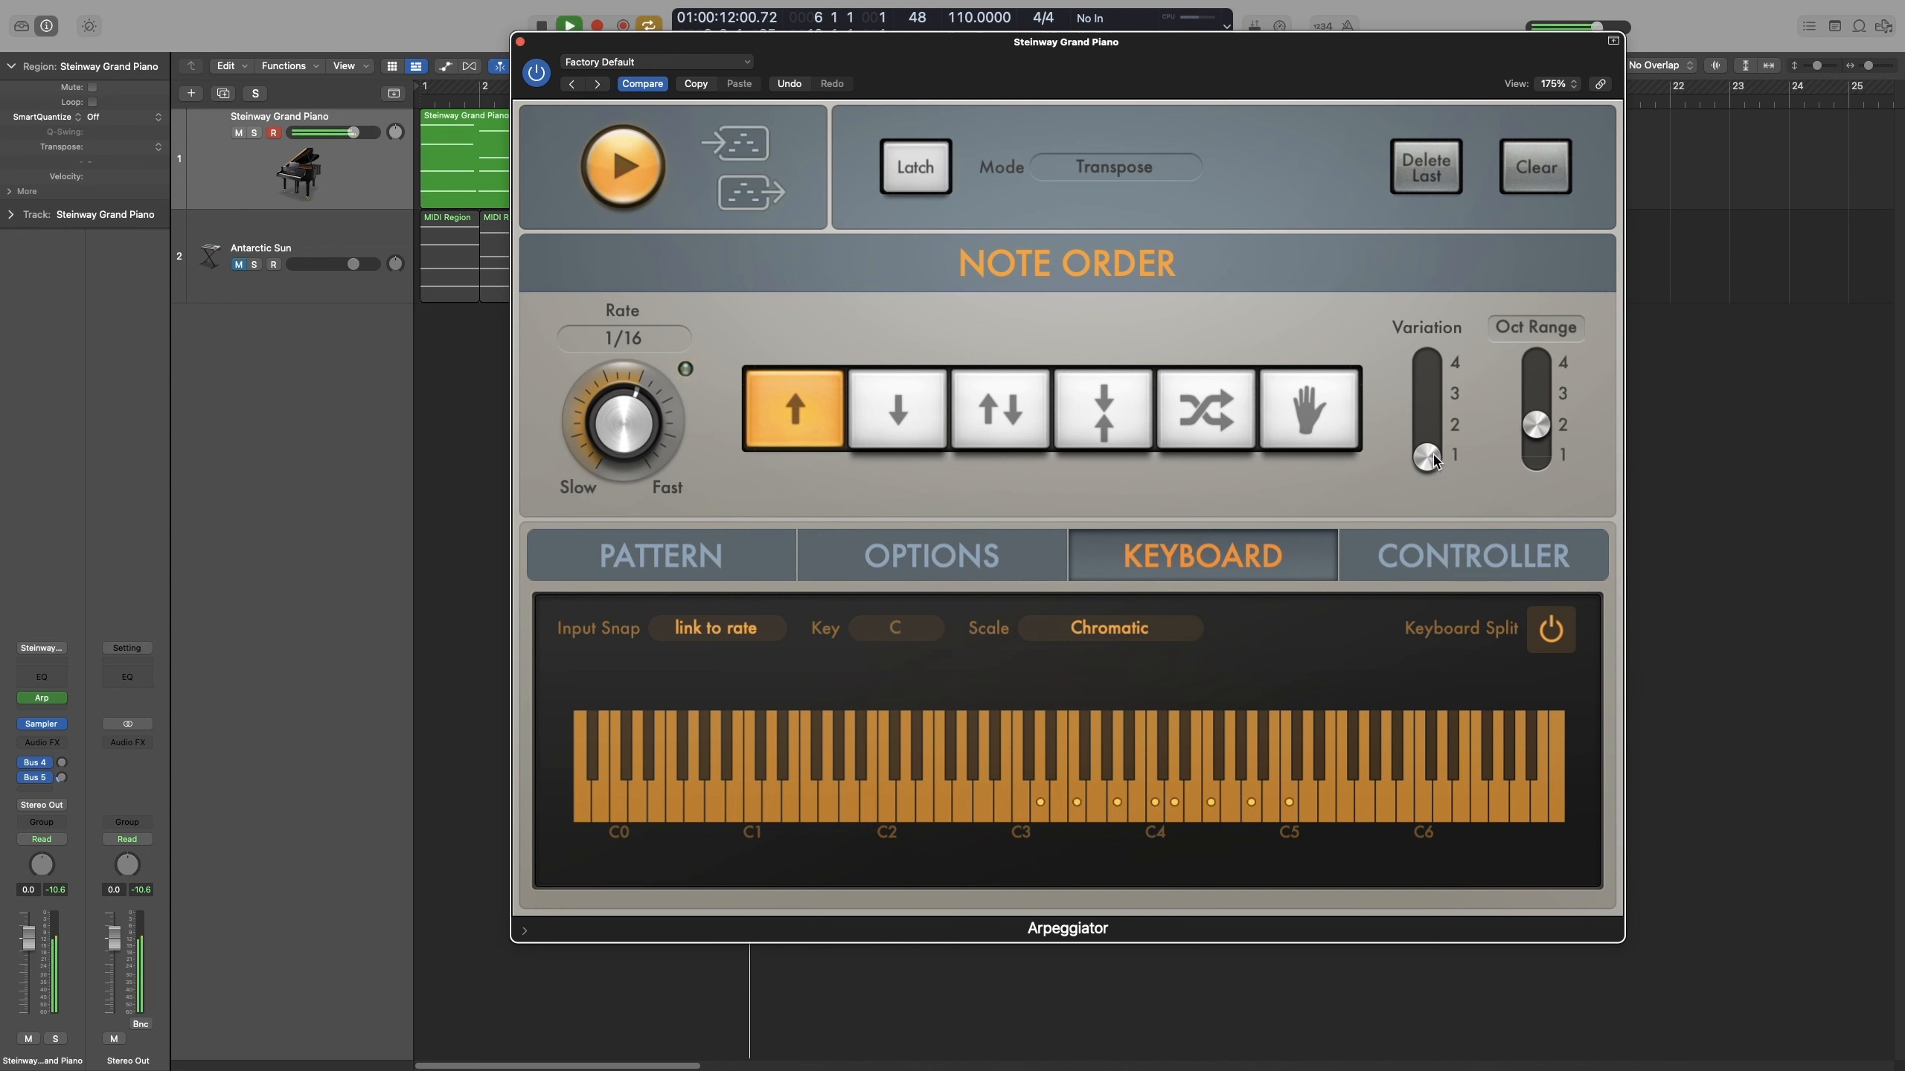
{"action": "left_click_drag", "start_coordinate": [1433, 461], "coordinate": [1429, 428]}
{"action": "key", "text": "space"}
{"action": "key", "text": "space"}
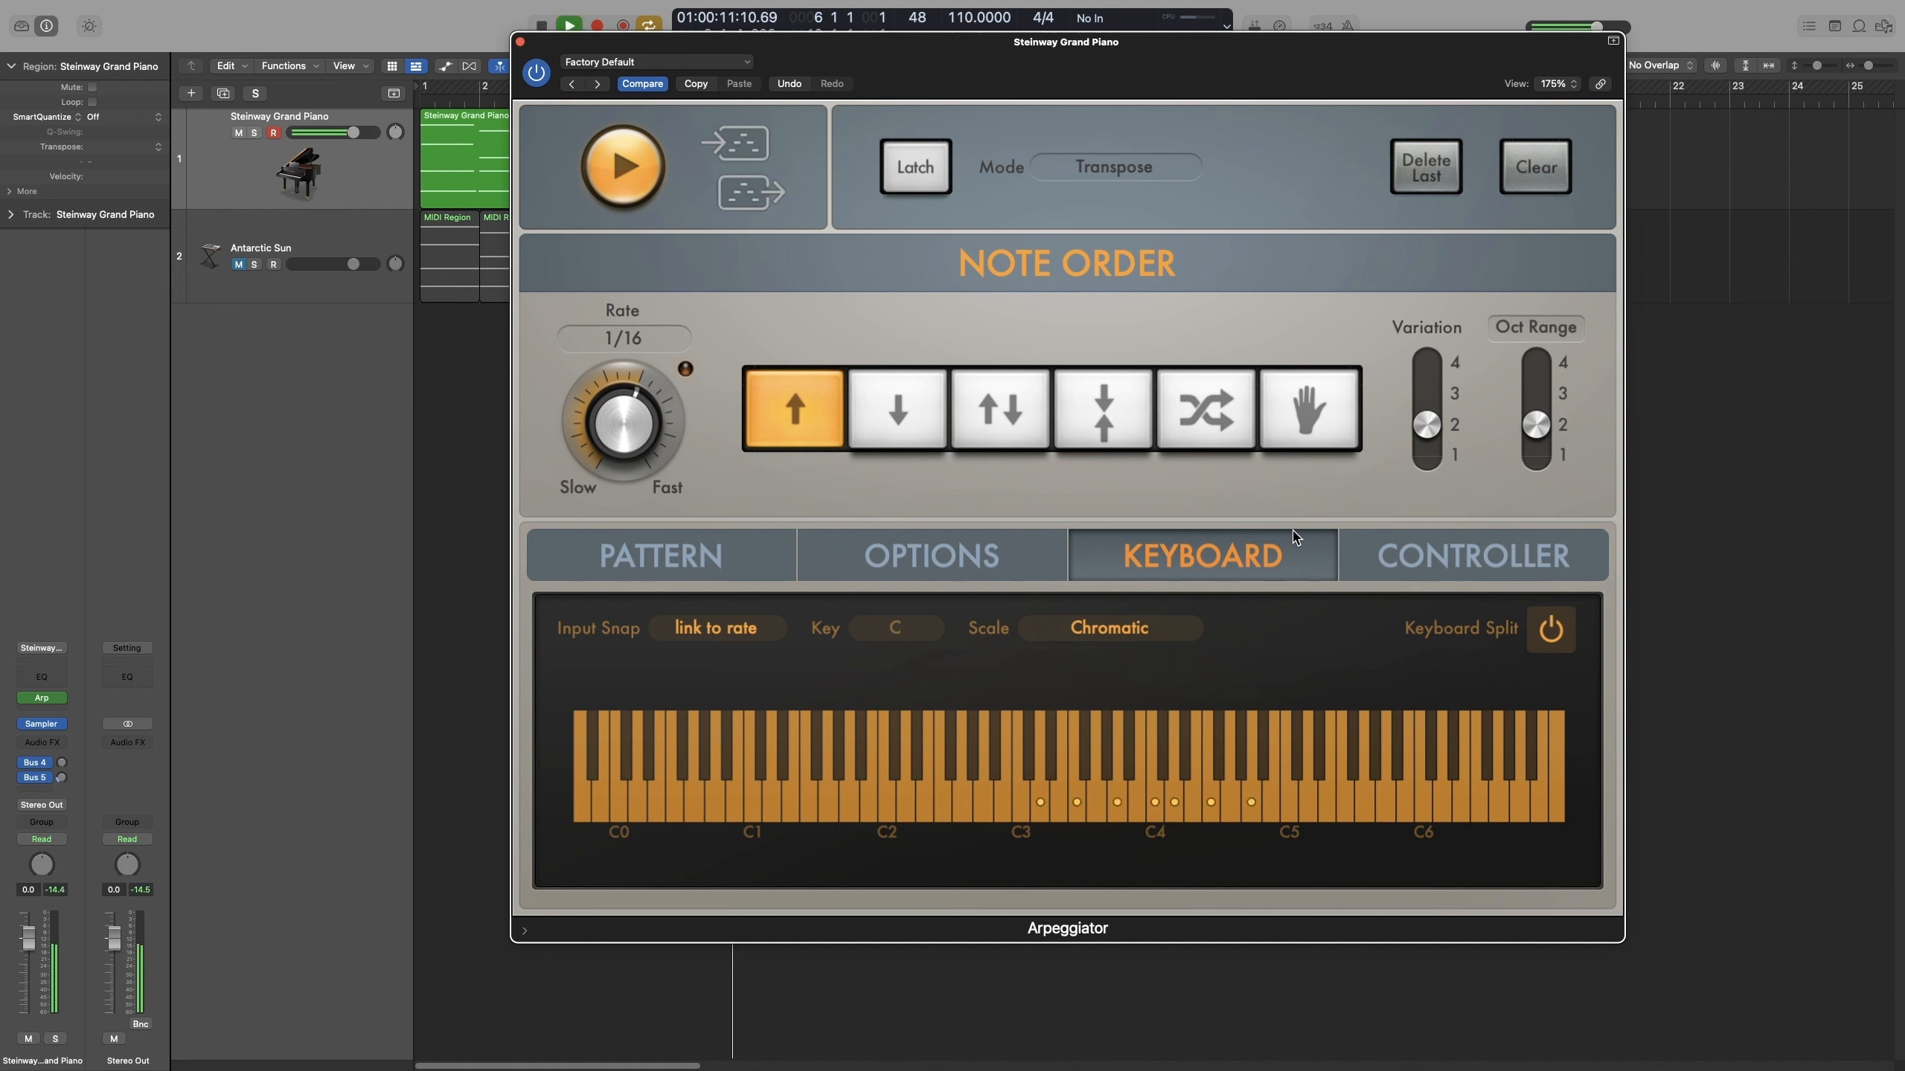
{"action": "key", "text": "space"}
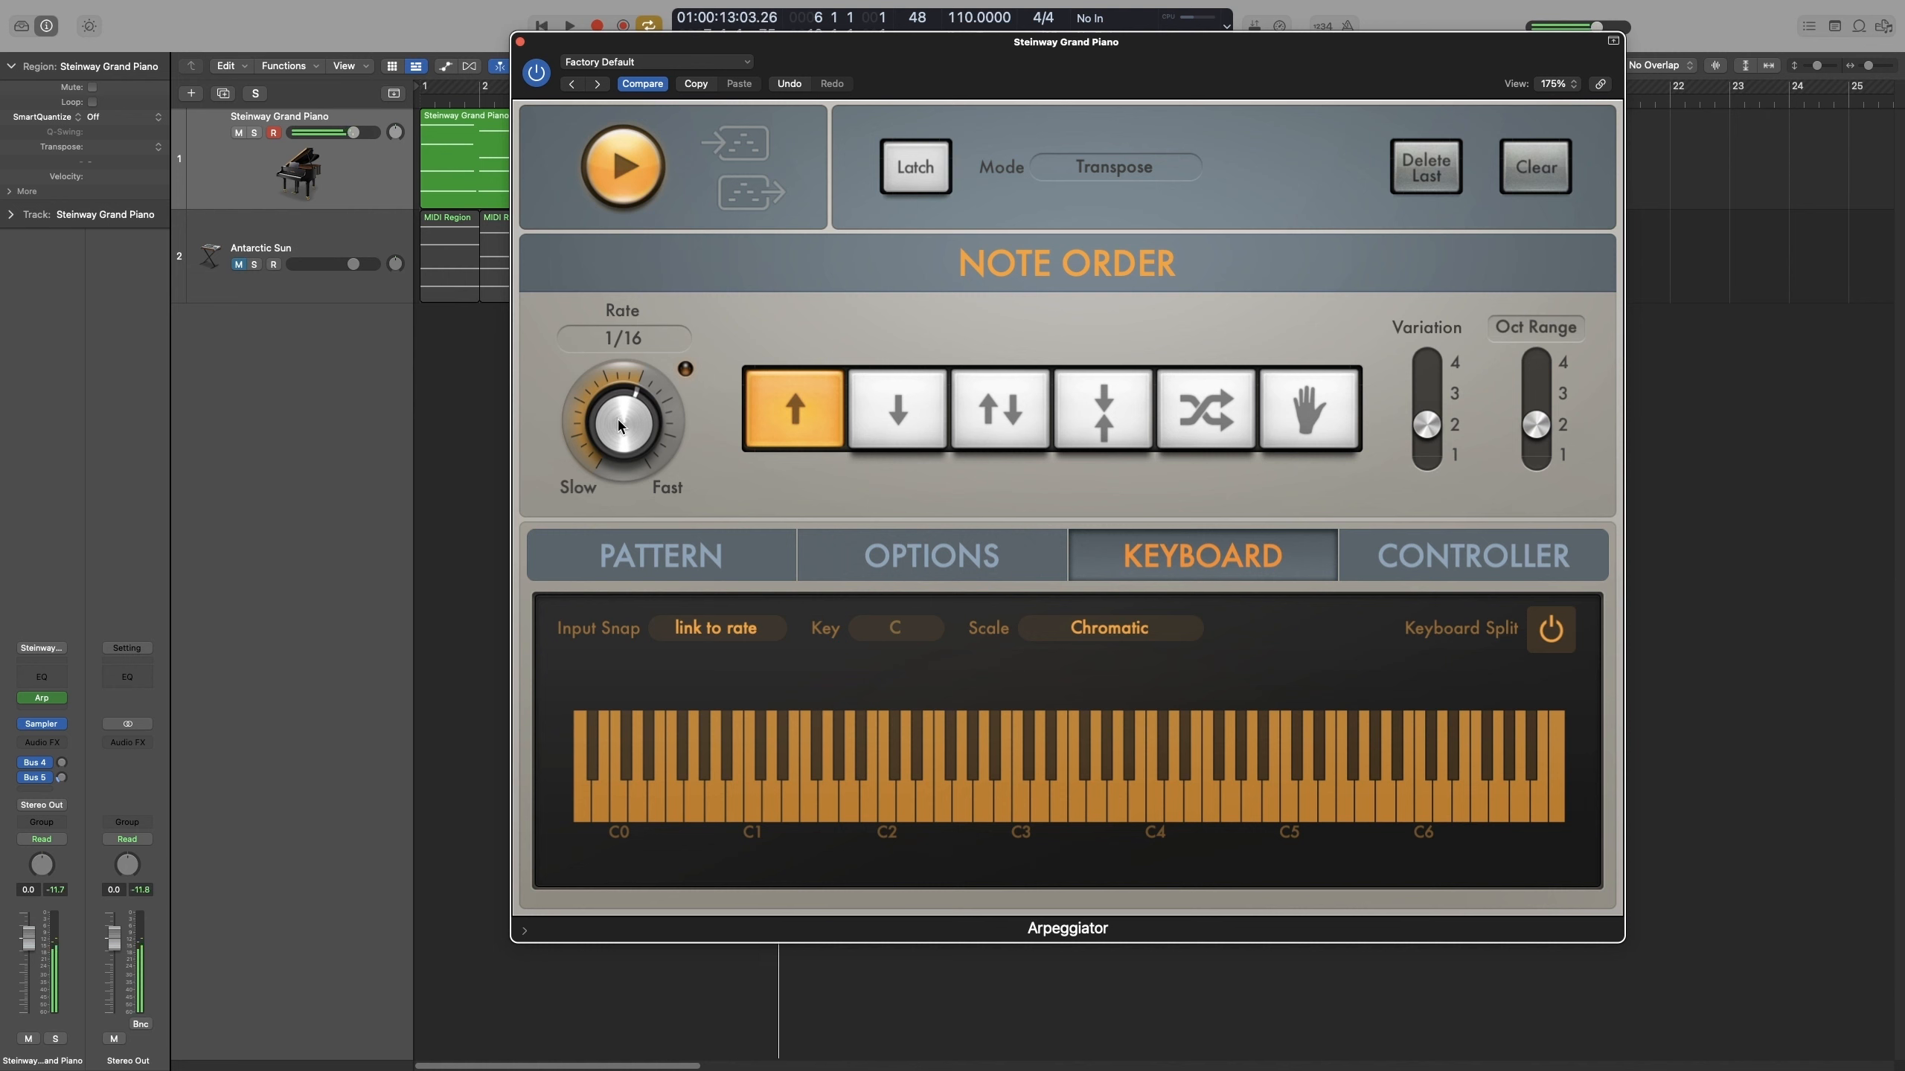
Slow the arpeggio rate to 1/8 and audition Variation 2 again.
{"action": "left_click_drag", "start_coordinate": [618, 421], "coordinate": [634, 459]}
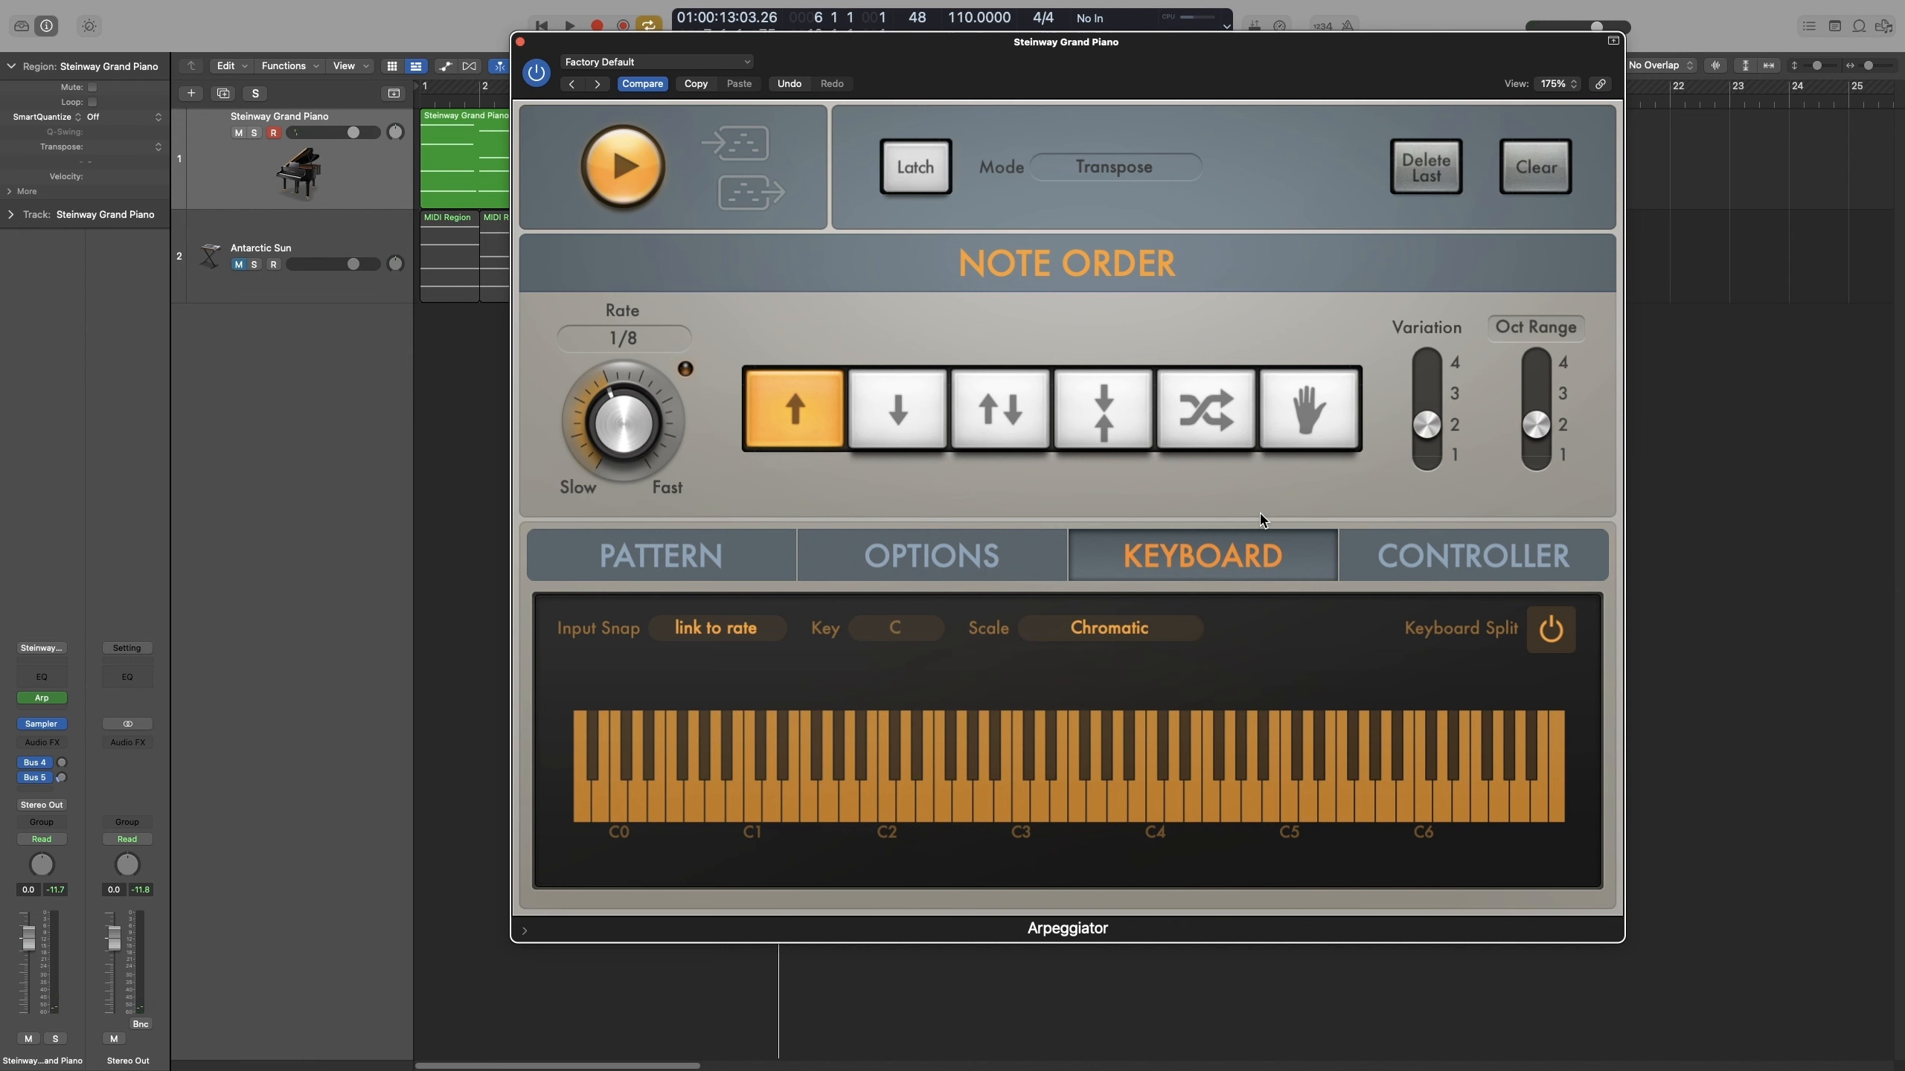
{"action": "key", "text": "space"}
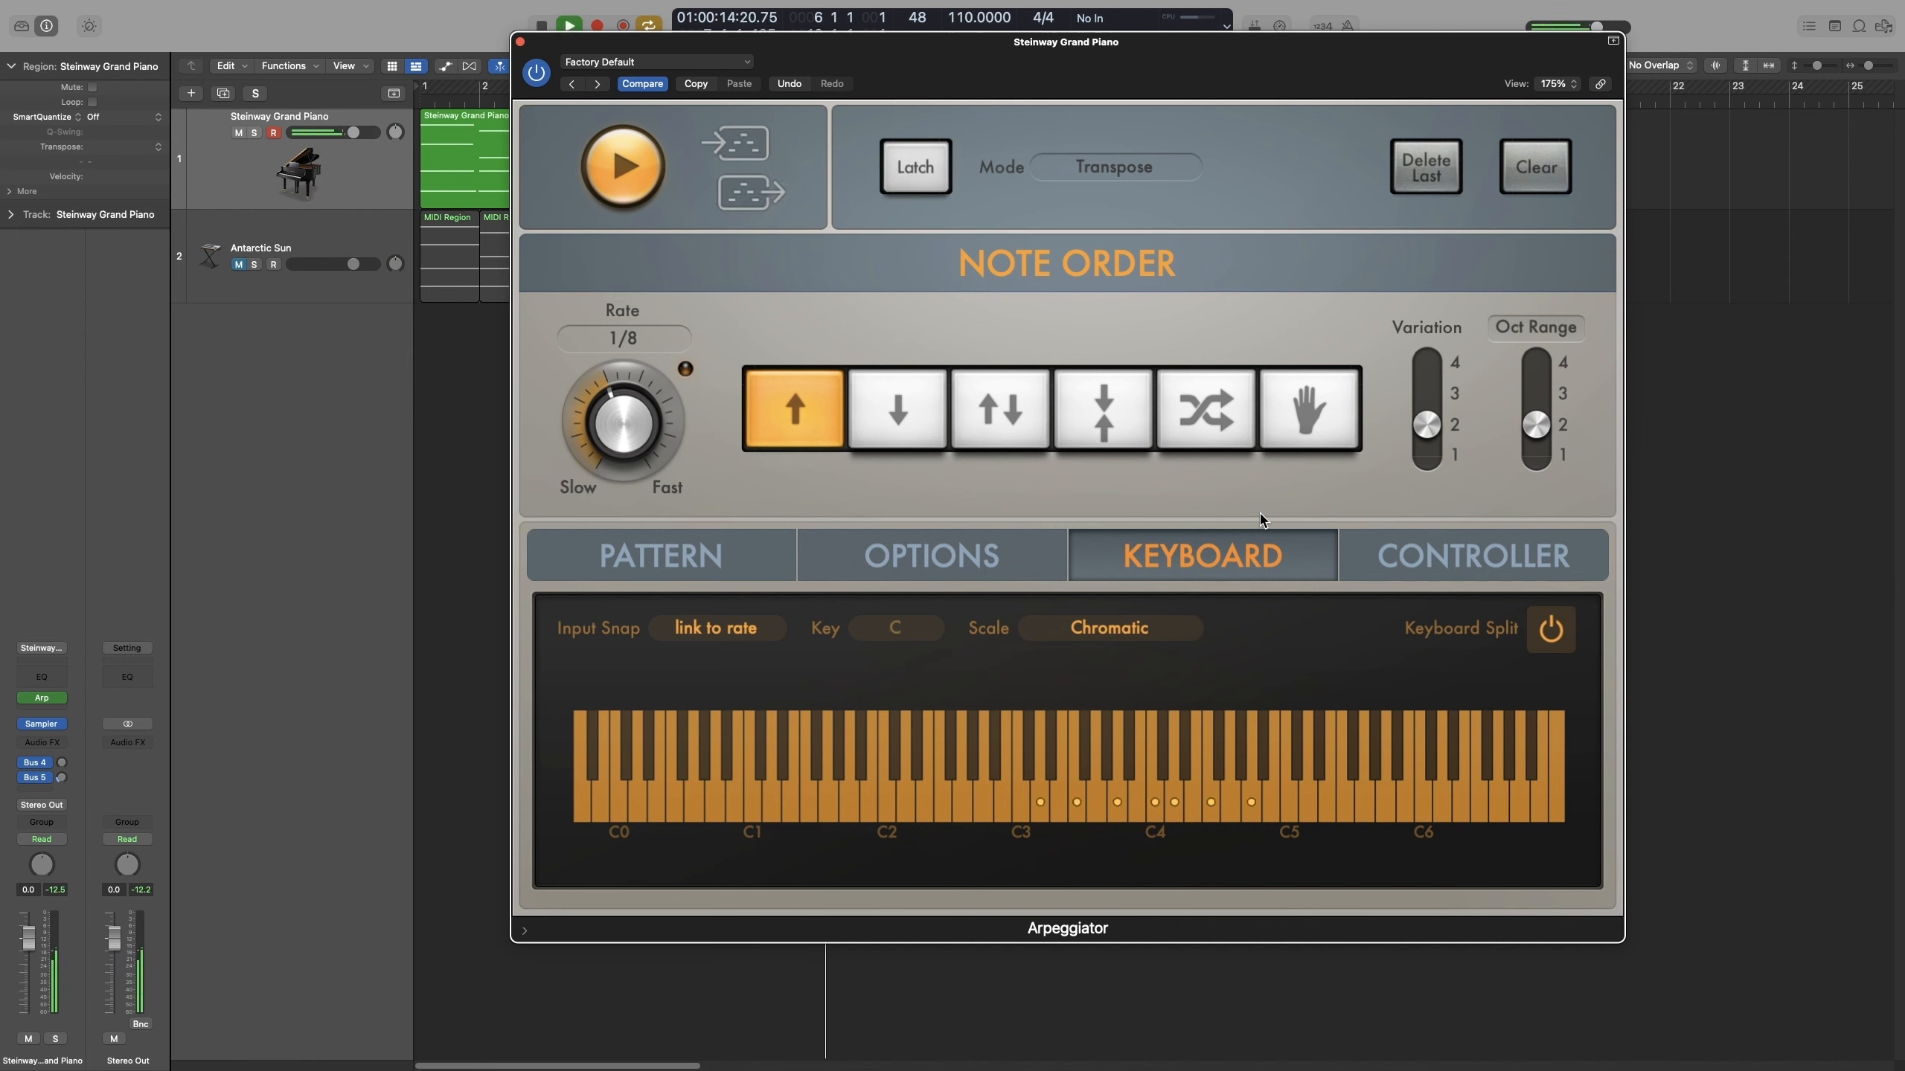
{"action": "key", "text": "space"}
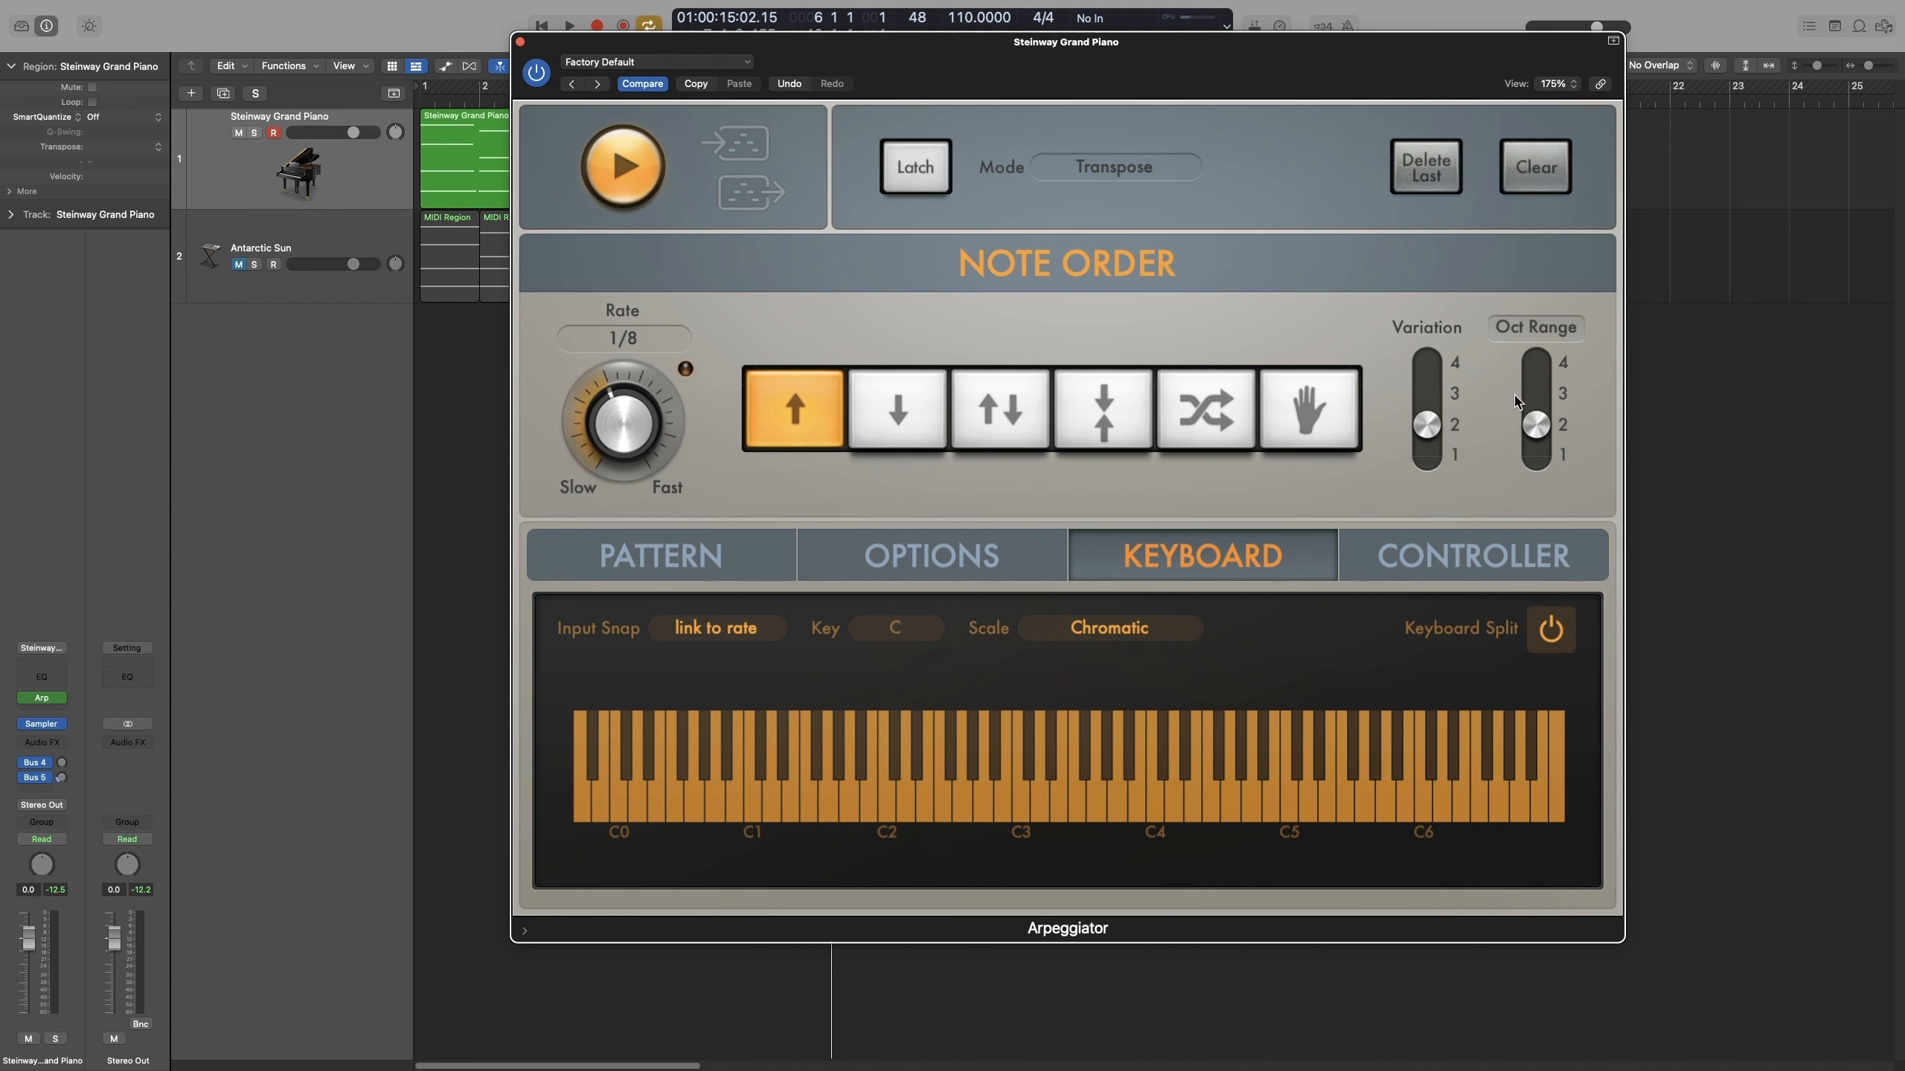
Switch the octave range slider to Inversions and set both Variation and Inversions to 1.
{"action": "left_click", "coordinate": [1523, 335]}
{"action": "left_click_drag", "start_coordinate": [1428, 426], "coordinate": [1429, 478]}
{"action": "left_click_drag", "start_coordinate": [1537, 431], "coordinate": [1534, 483]}
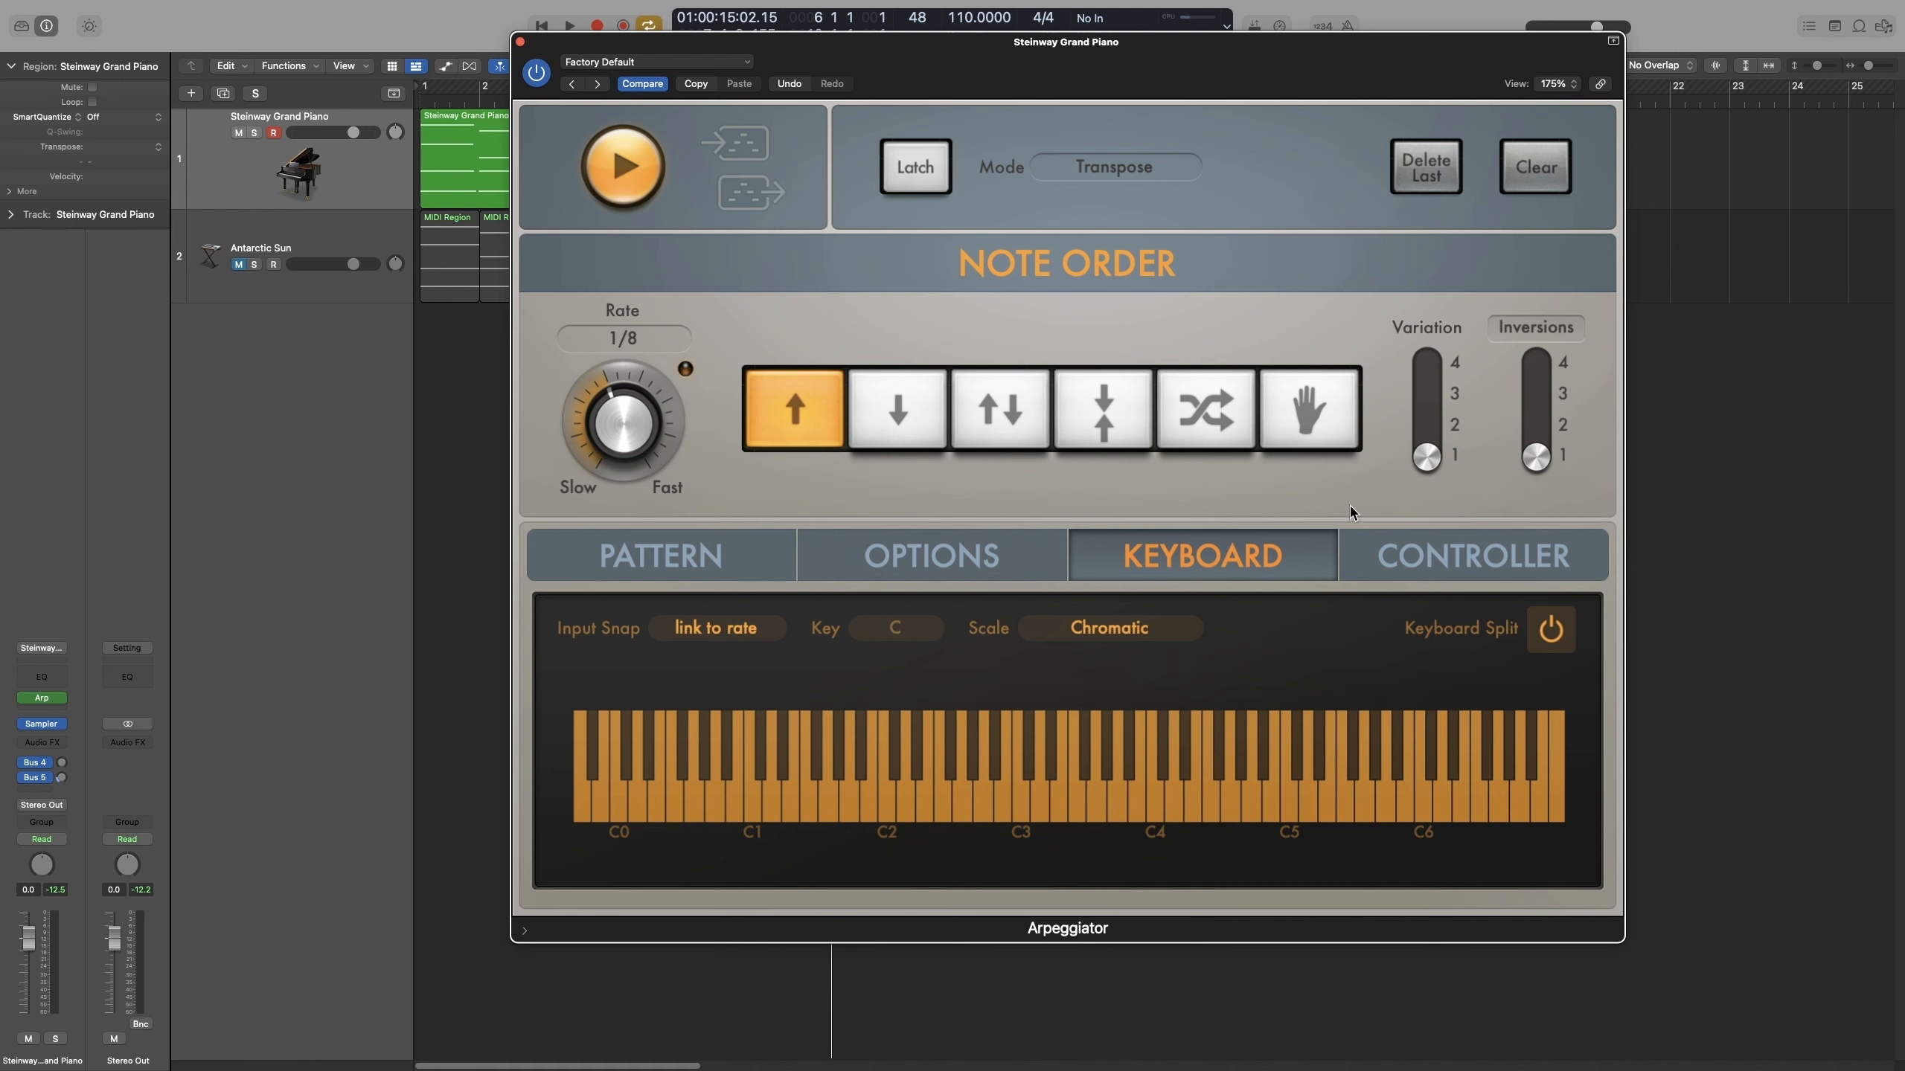
Set Inversions to 2 and audition the ascending arpeggio.
{"action": "left_click_drag", "start_coordinate": [1540, 461], "coordinate": [1544, 445]}
{"action": "key", "text": "space"}
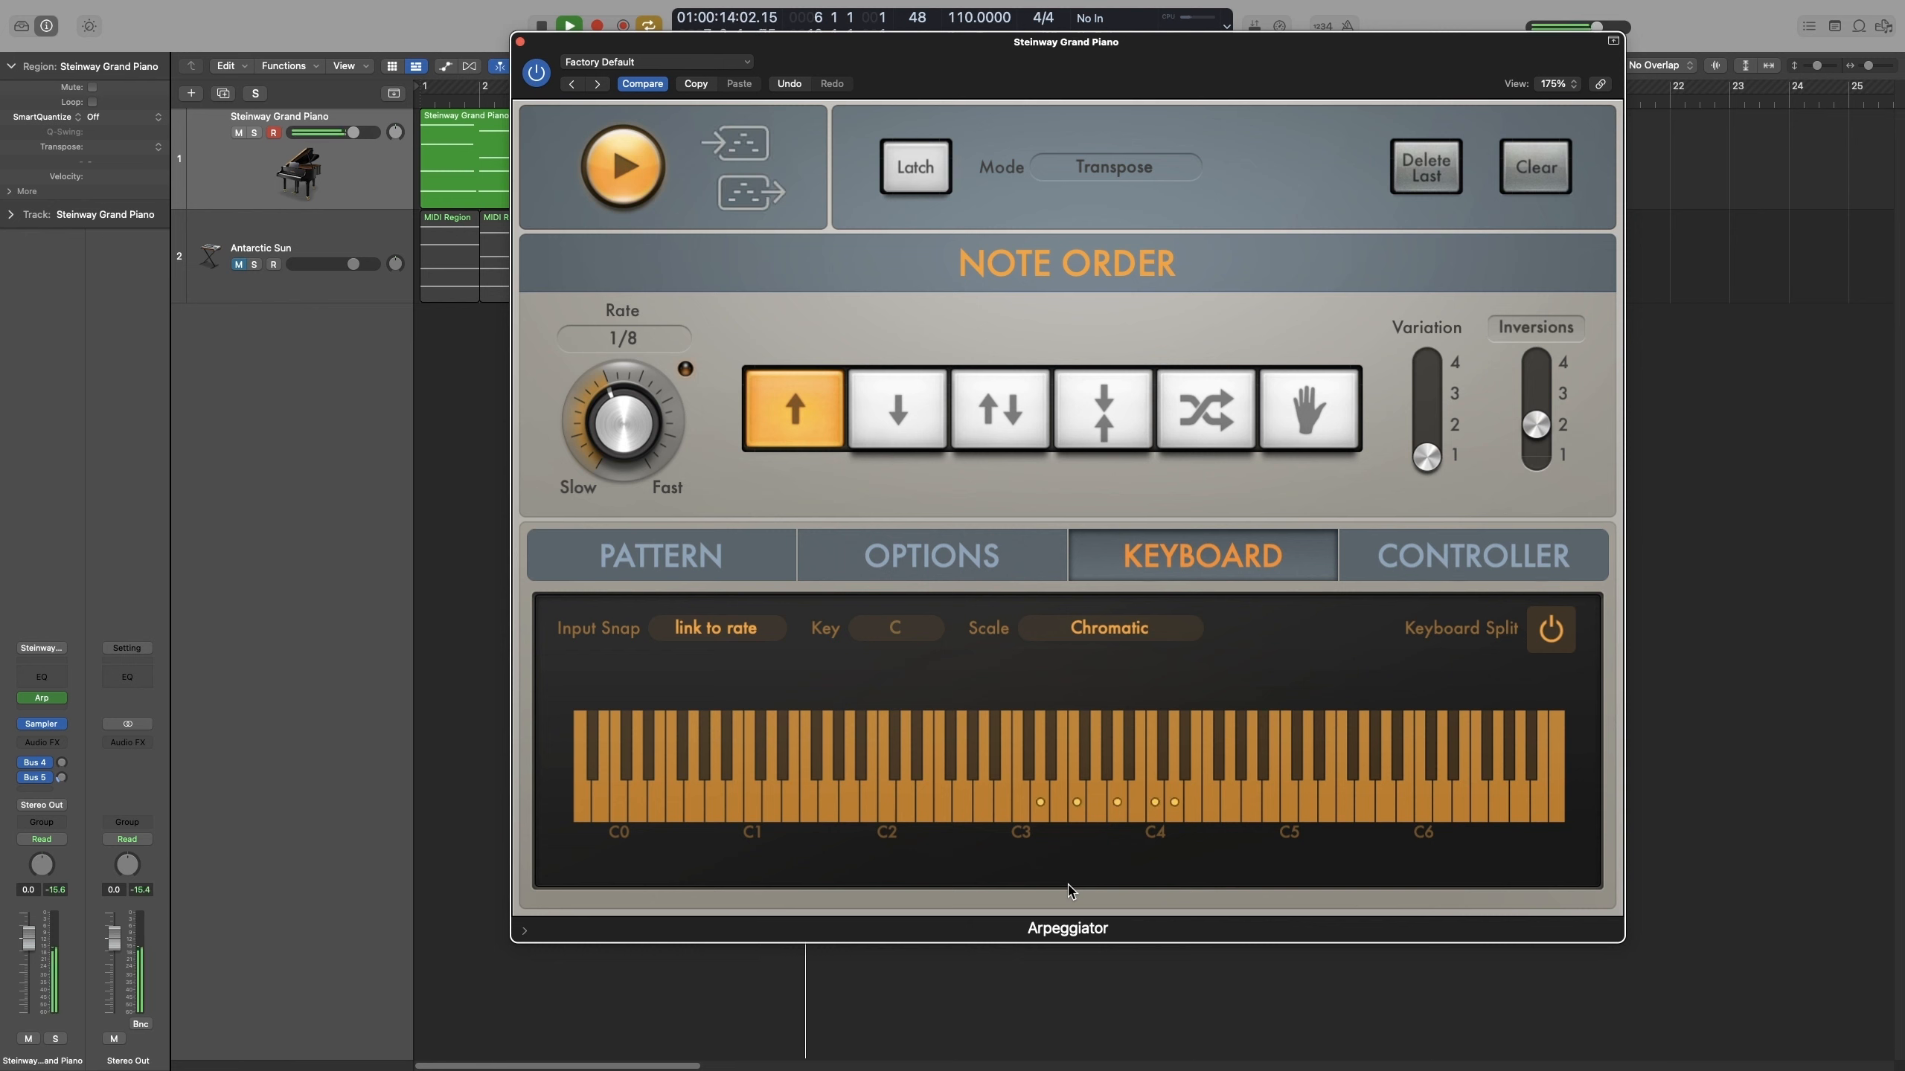
{"action": "key", "text": "space"}
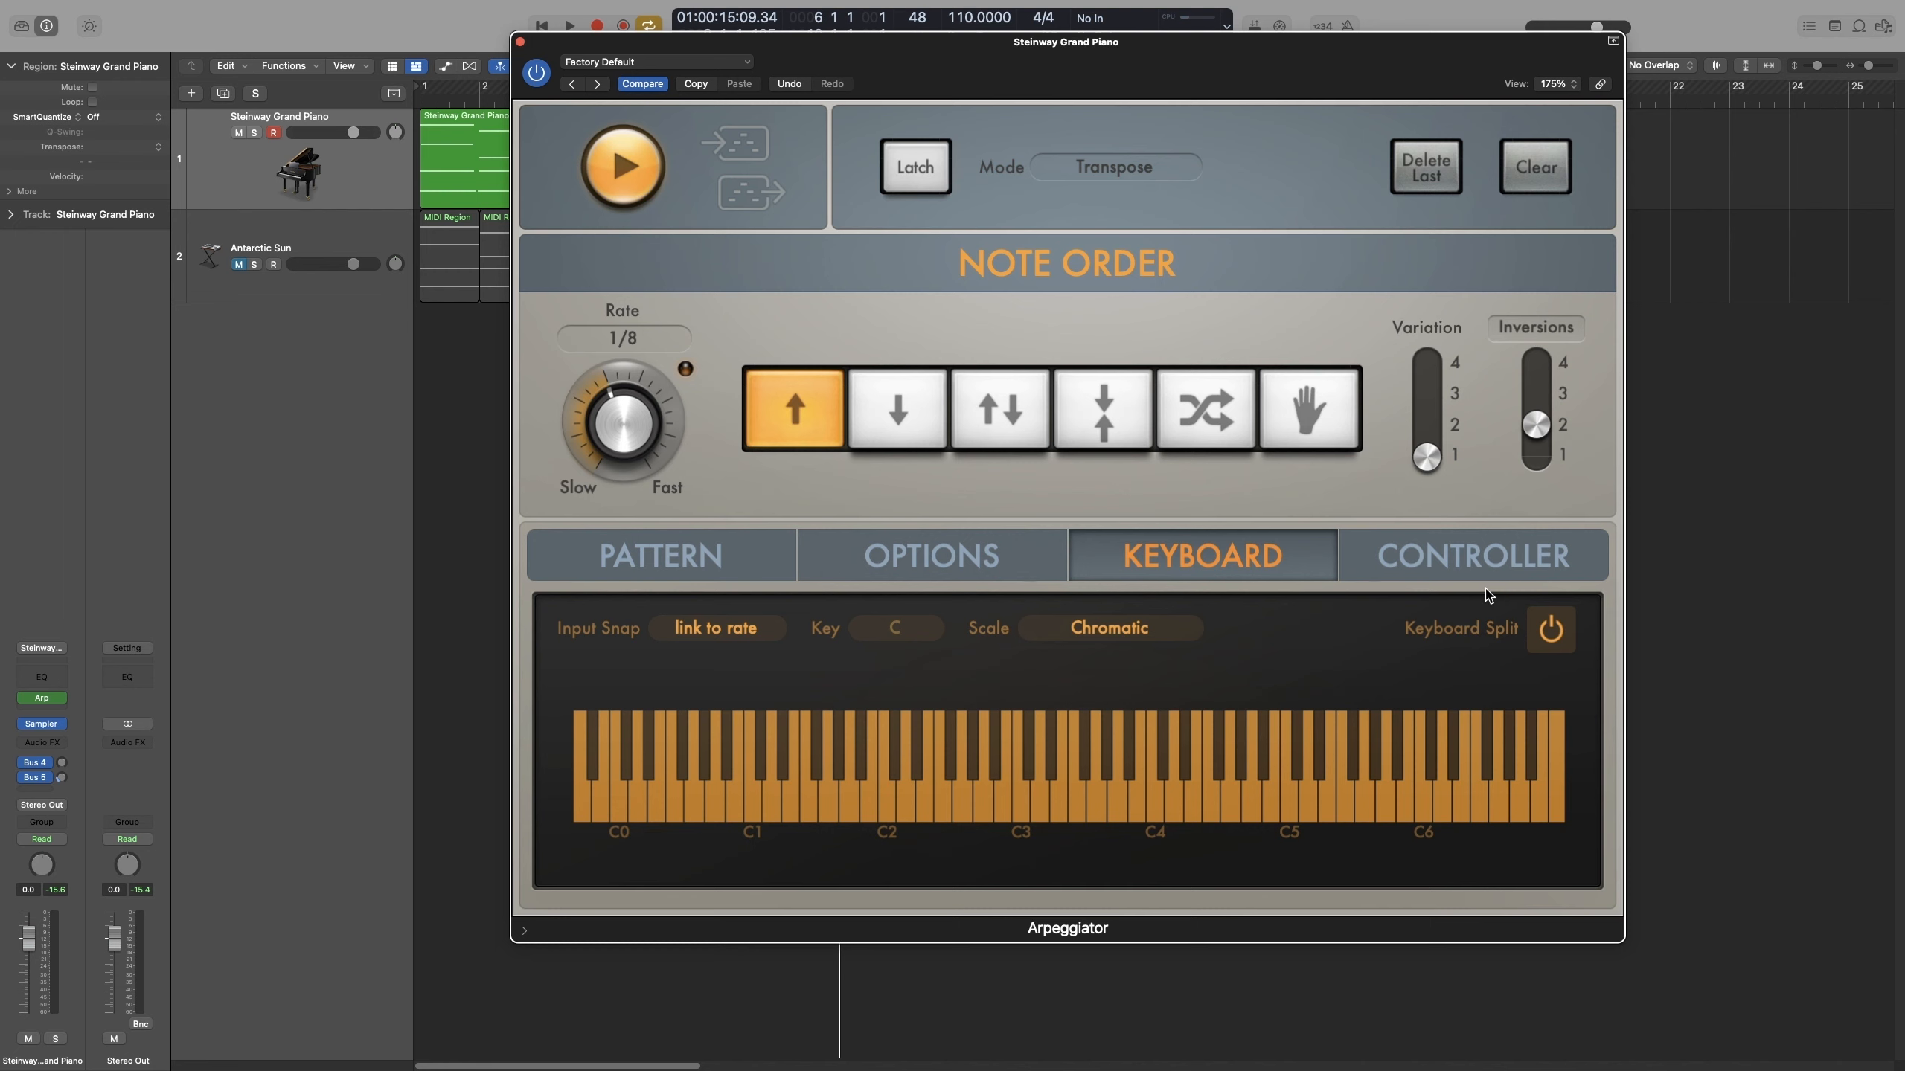
Show the Pattern settings and set the arpeggio rate to 1/8 triplet while auditioning in Live mode.
{"action": "left_click", "coordinate": [657, 570]}
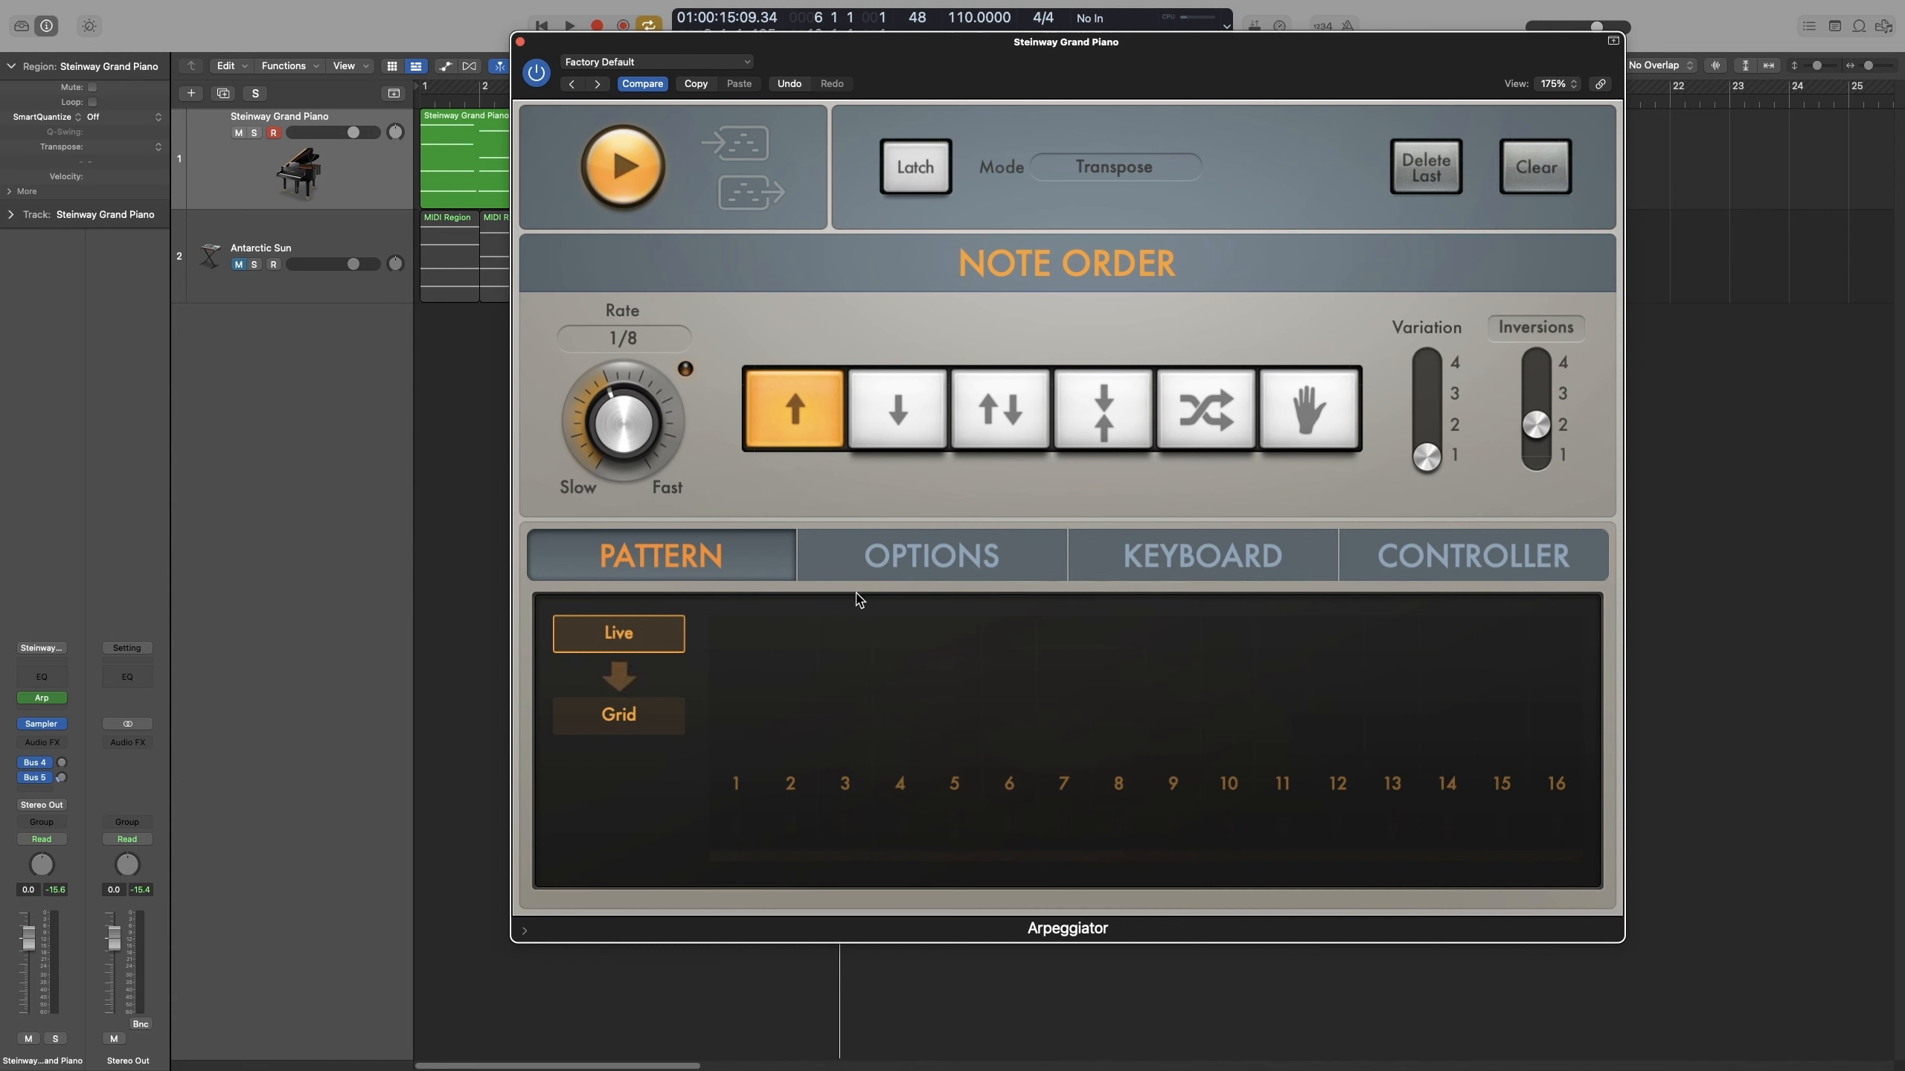
{"action": "key", "text": "space"}
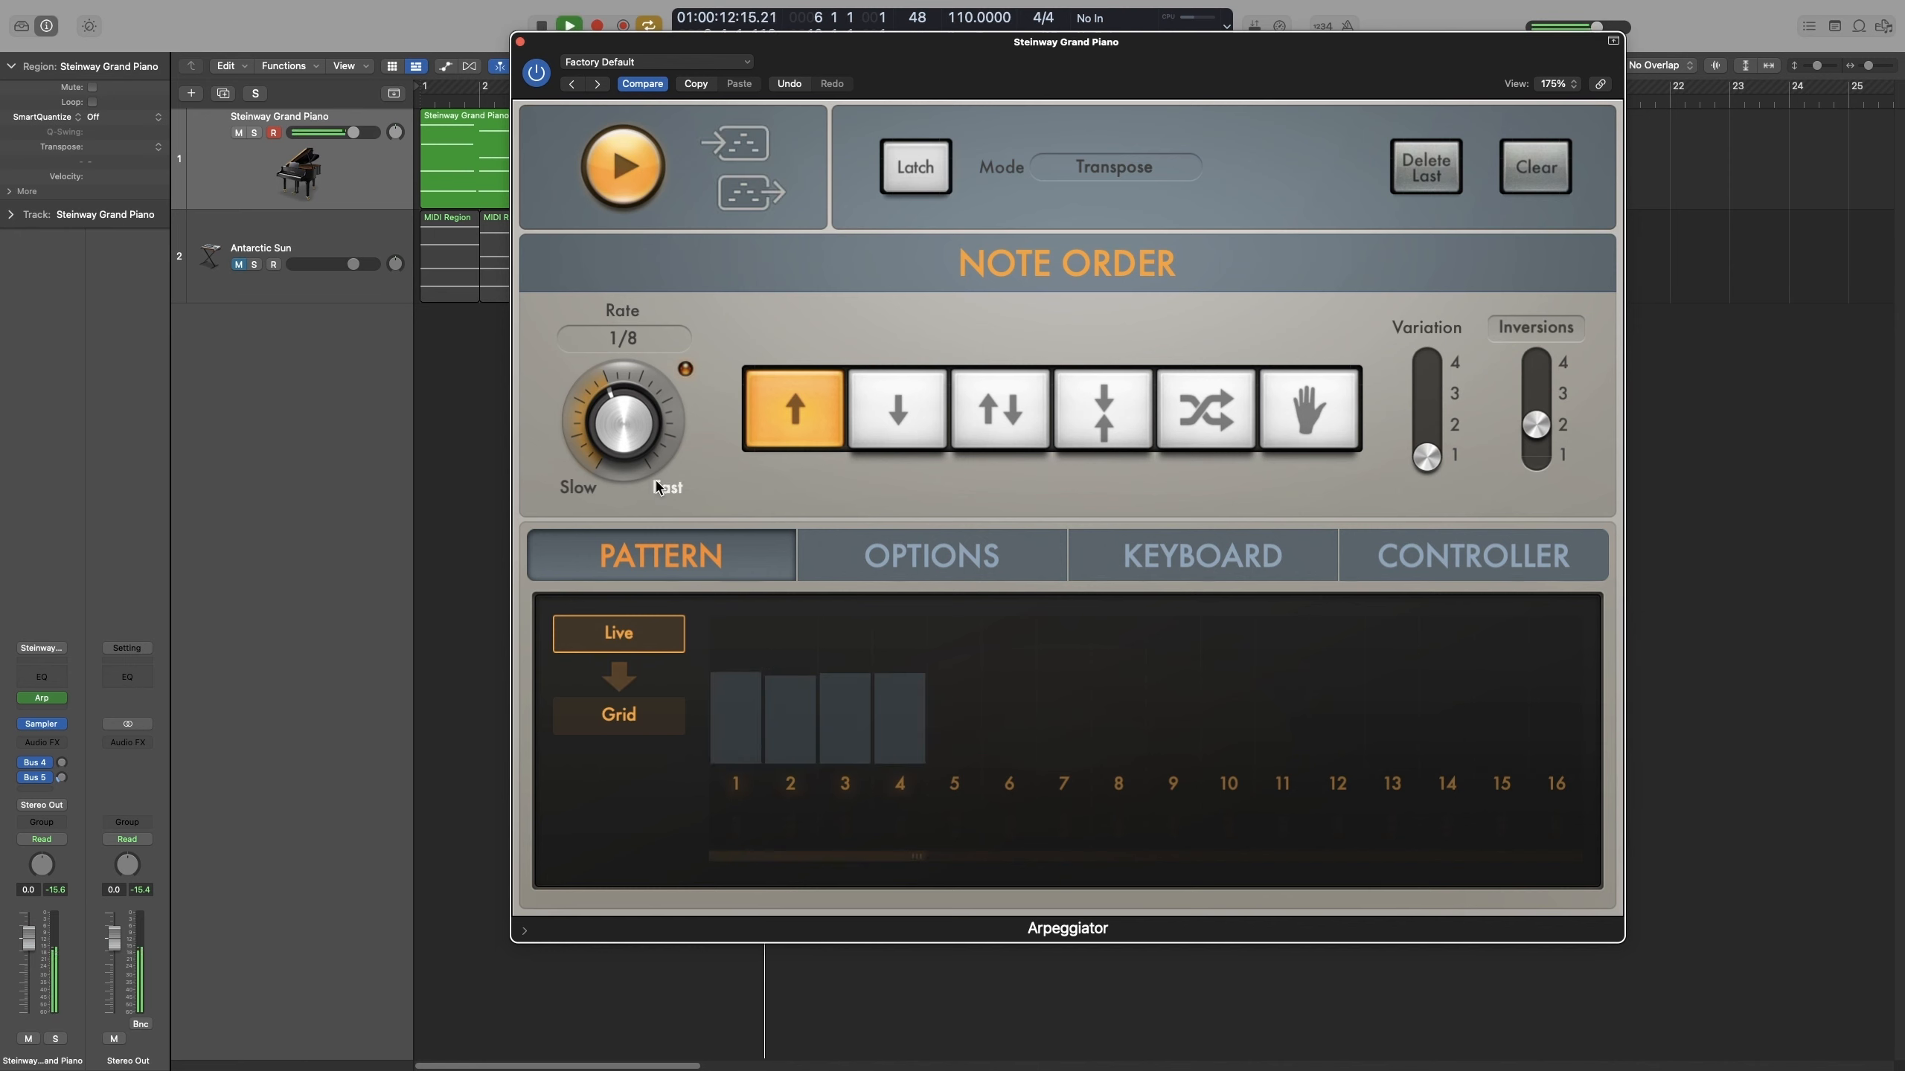
{"action": "key", "text": "space"}
{"action": "left_click_drag", "start_coordinate": [634, 448], "coordinate": [637, 422]}
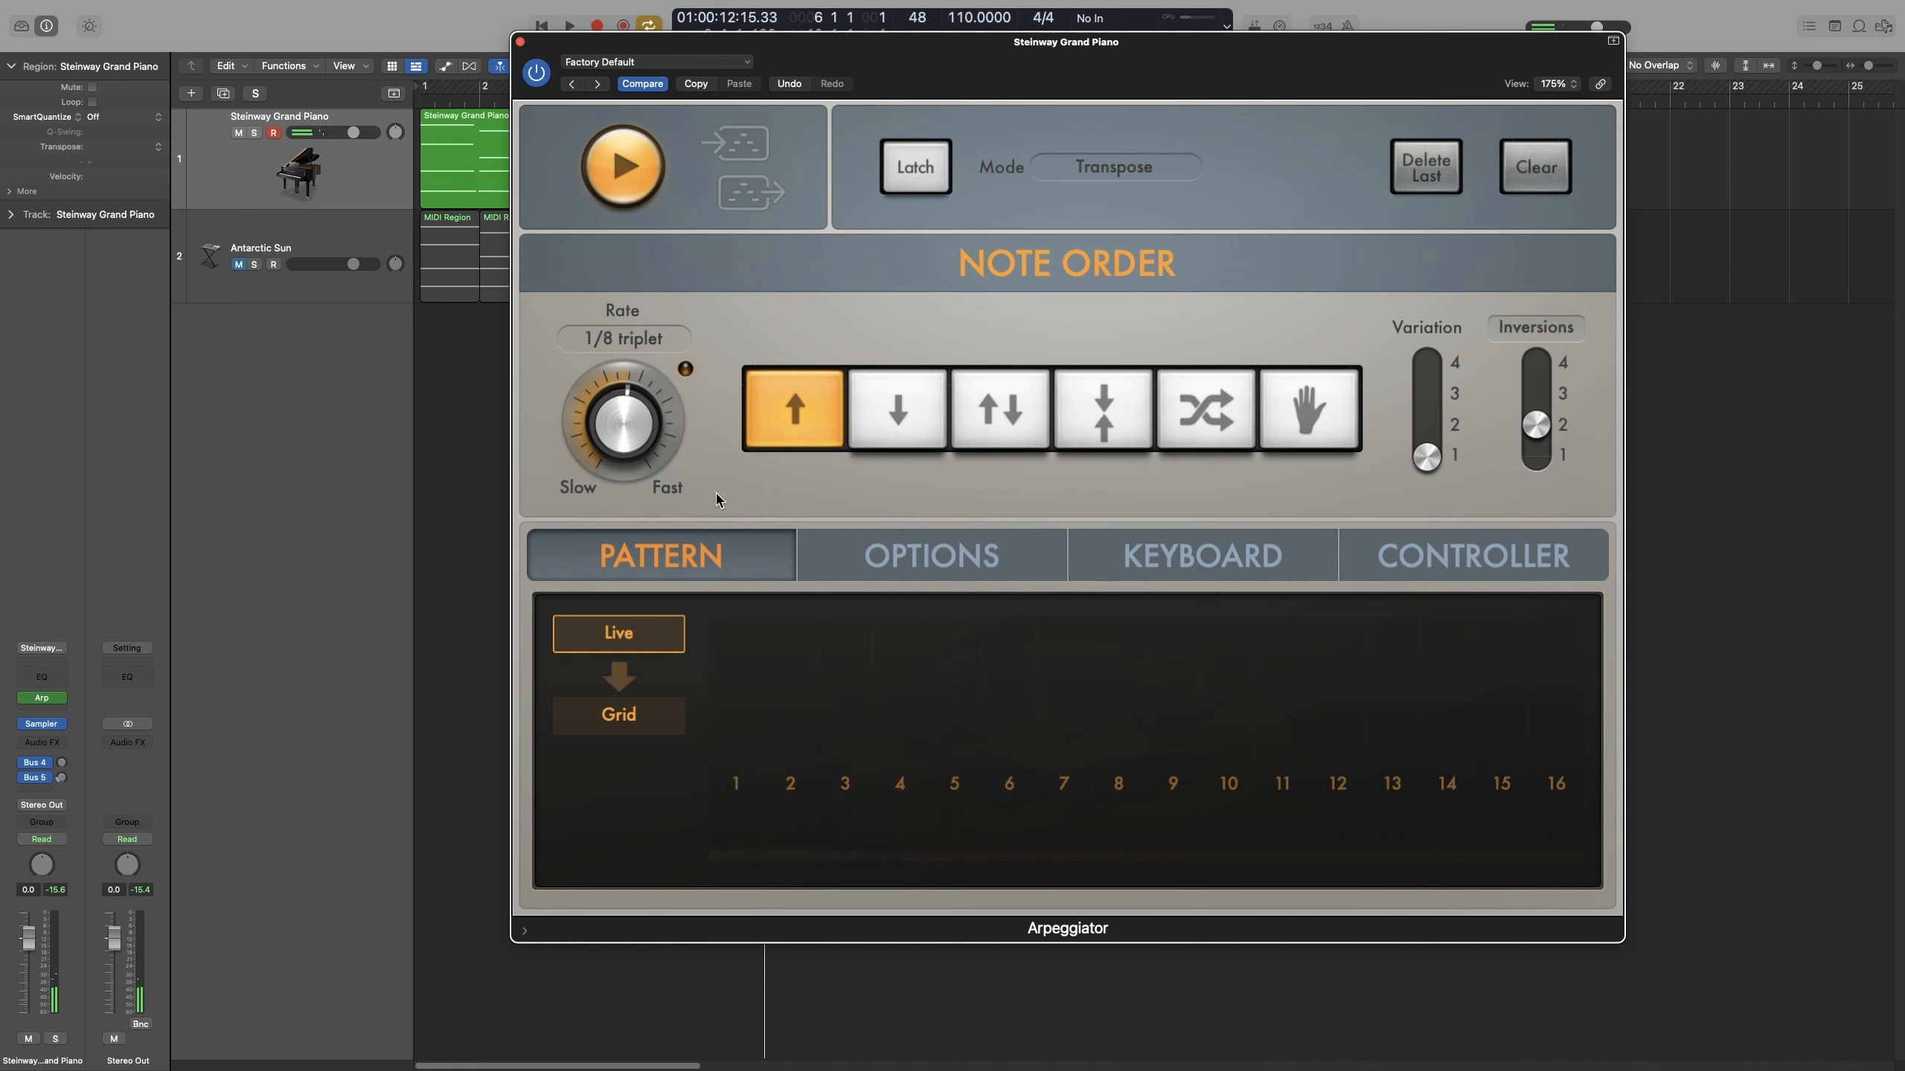
Play the arpeggio, capture the live pattern into the step grid and stop playback.
{"action": "key", "text": "space"}
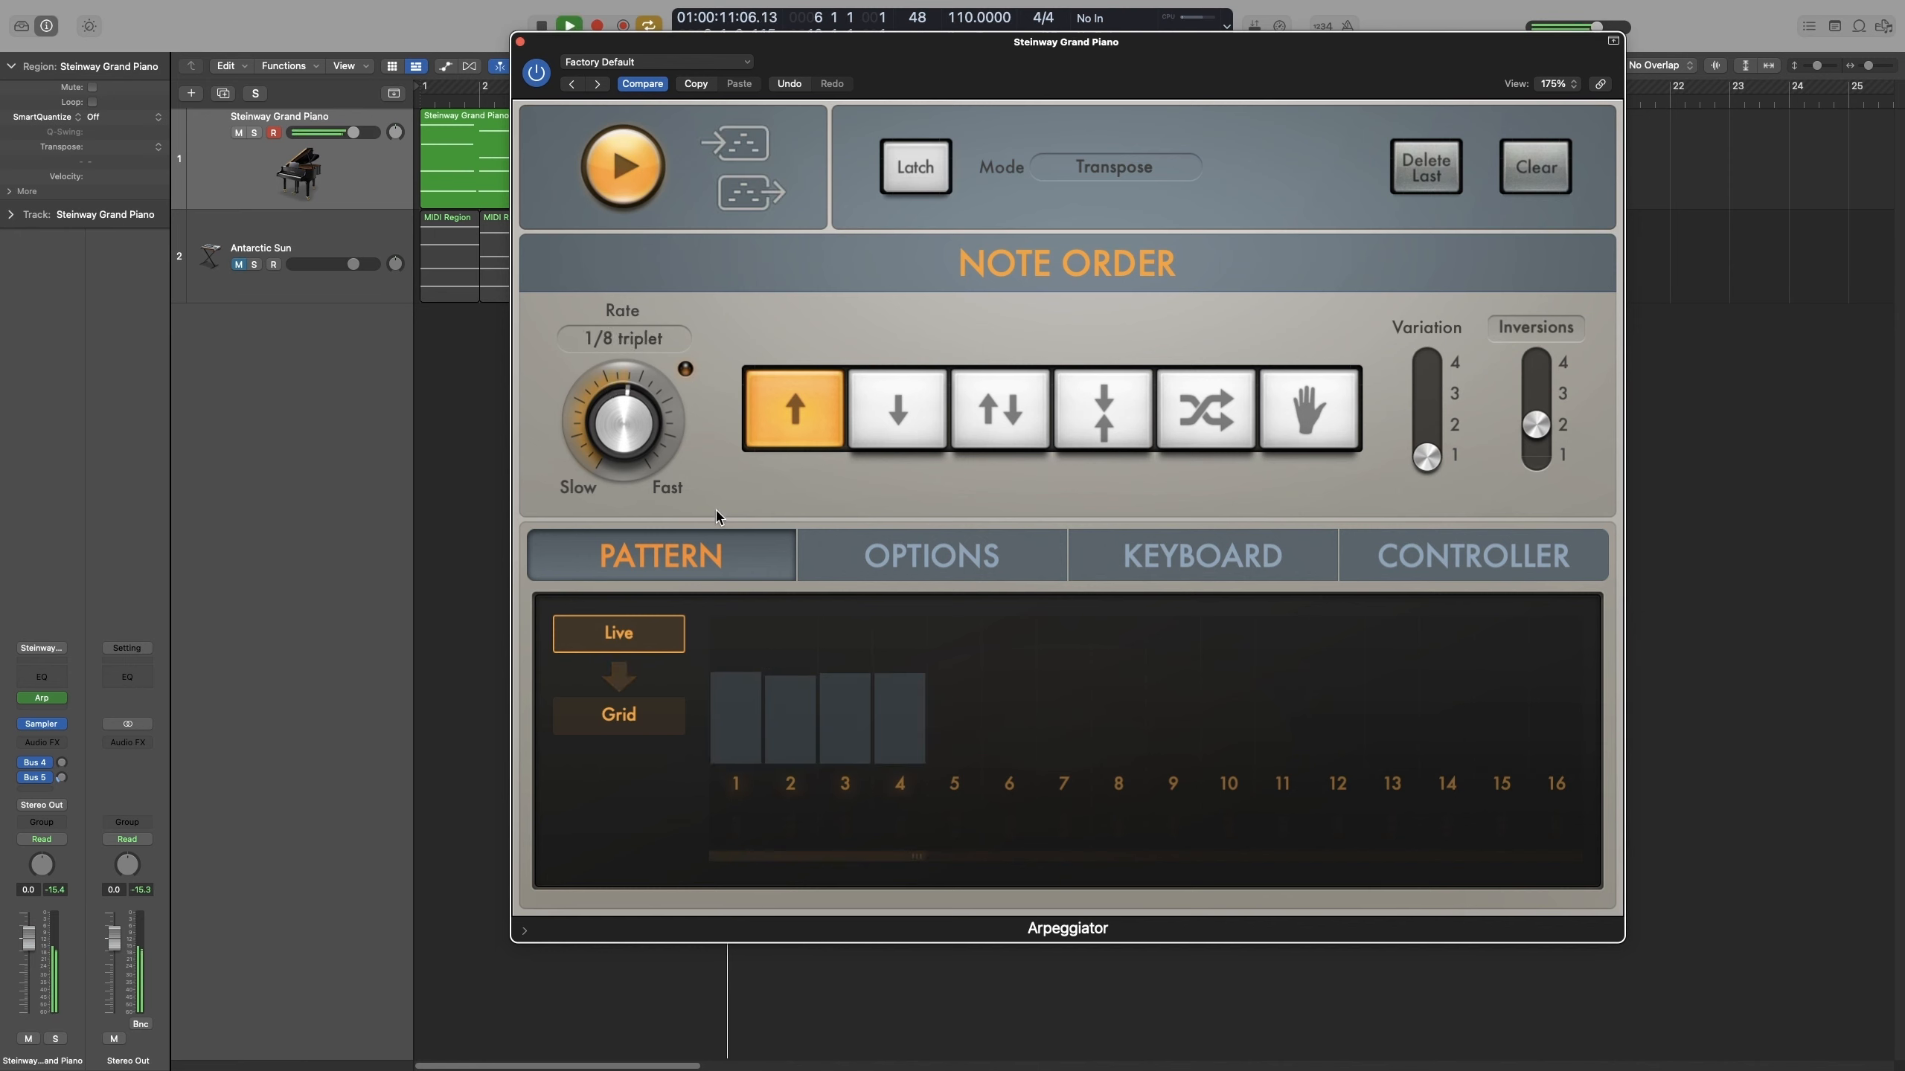
{"action": "left_click", "coordinate": [620, 680]}
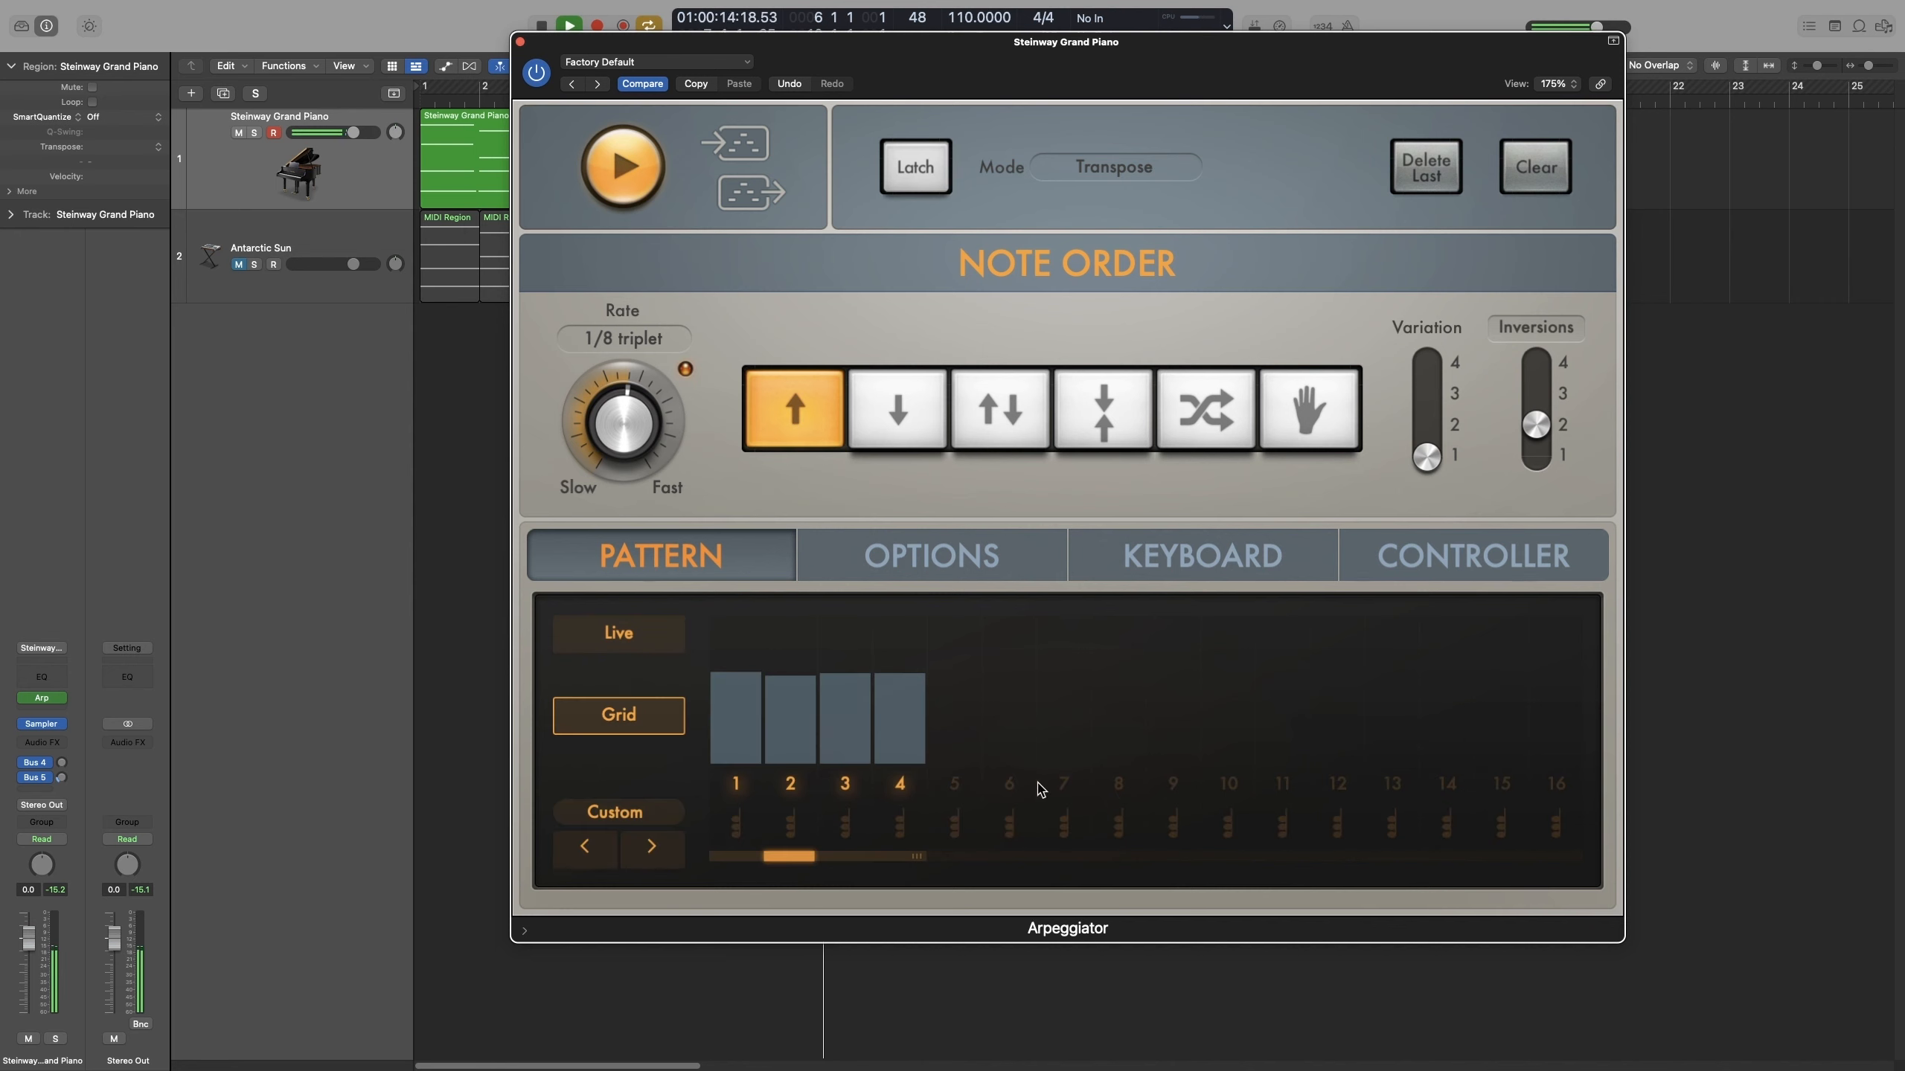
{"action": "key", "text": "space"}
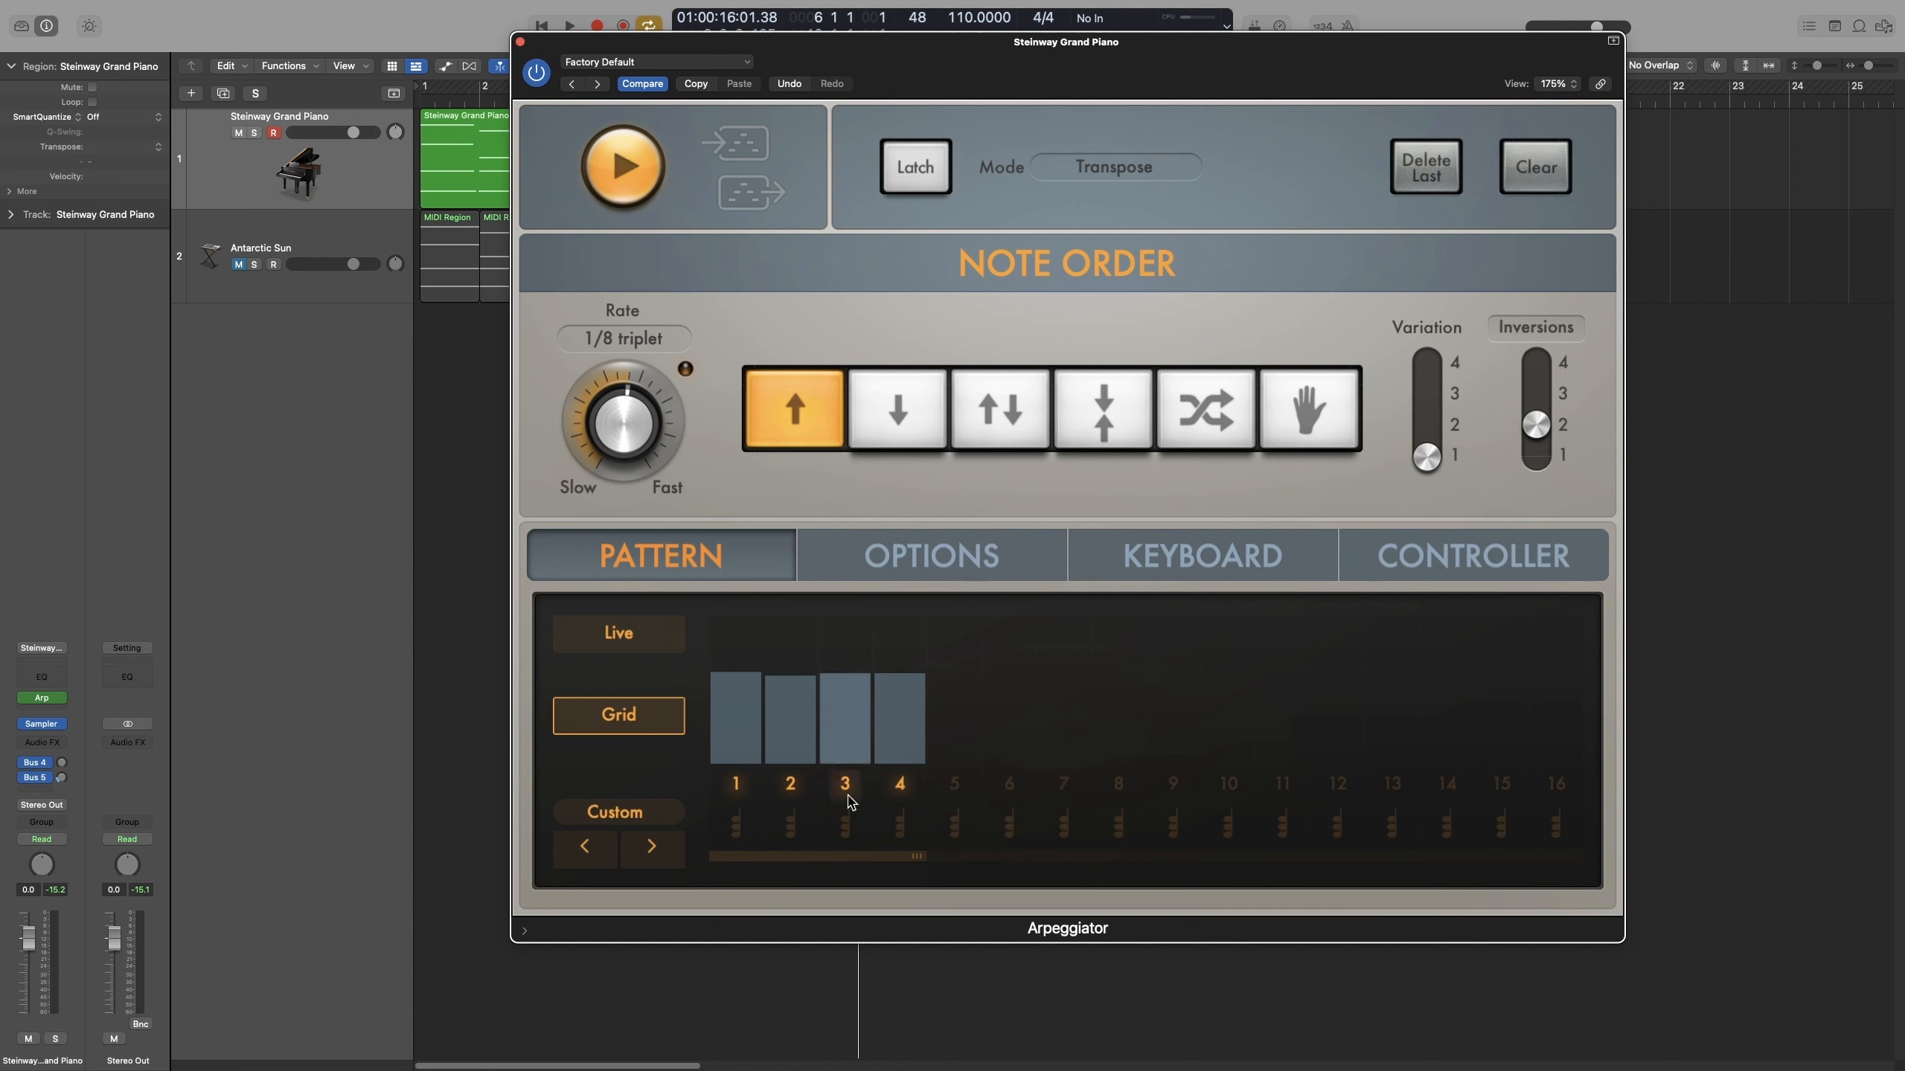
Return the pattern to Live mode and enable Latch with its mode set to Reset.
{"action": "left_click", "coordinate": [642, 634]}
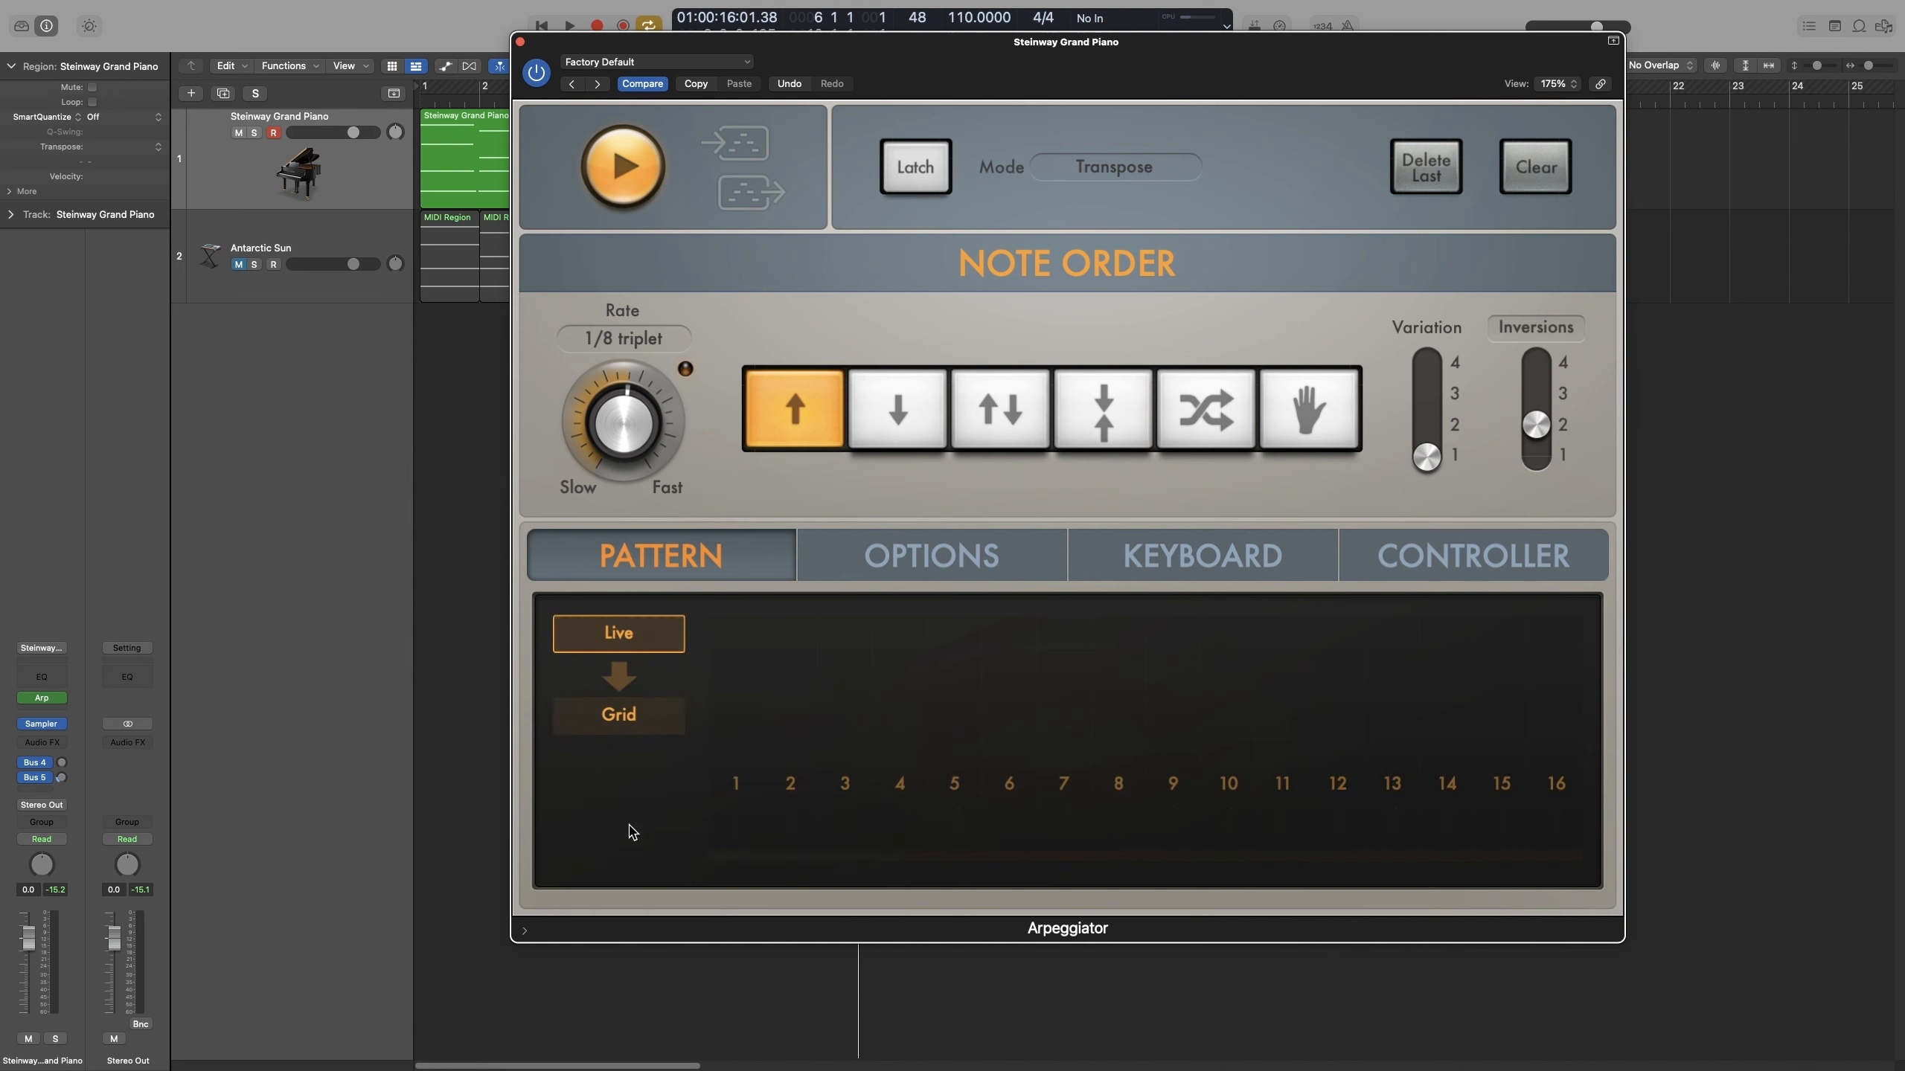
{"action": "left_click", "coordinate": [924, 186]}
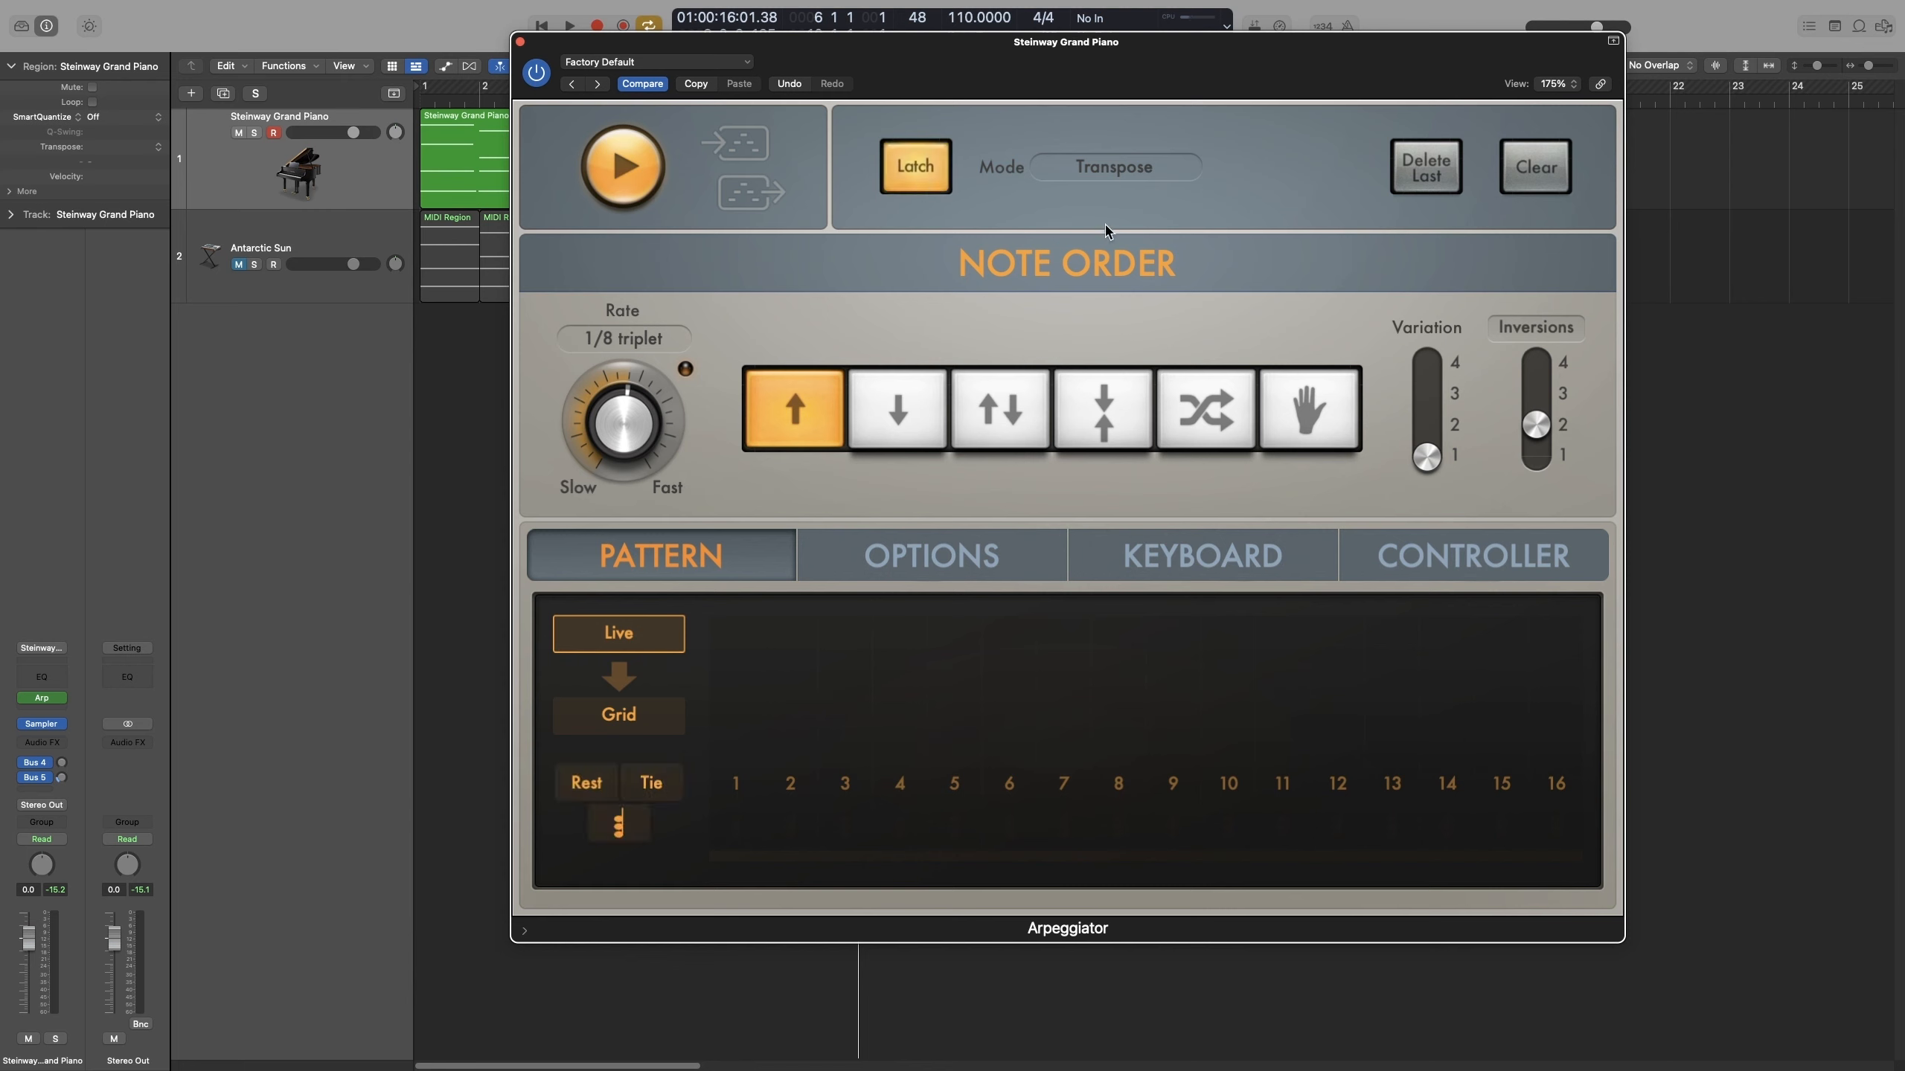
{"action": "left_click", "coordinate": [1122, 168]}
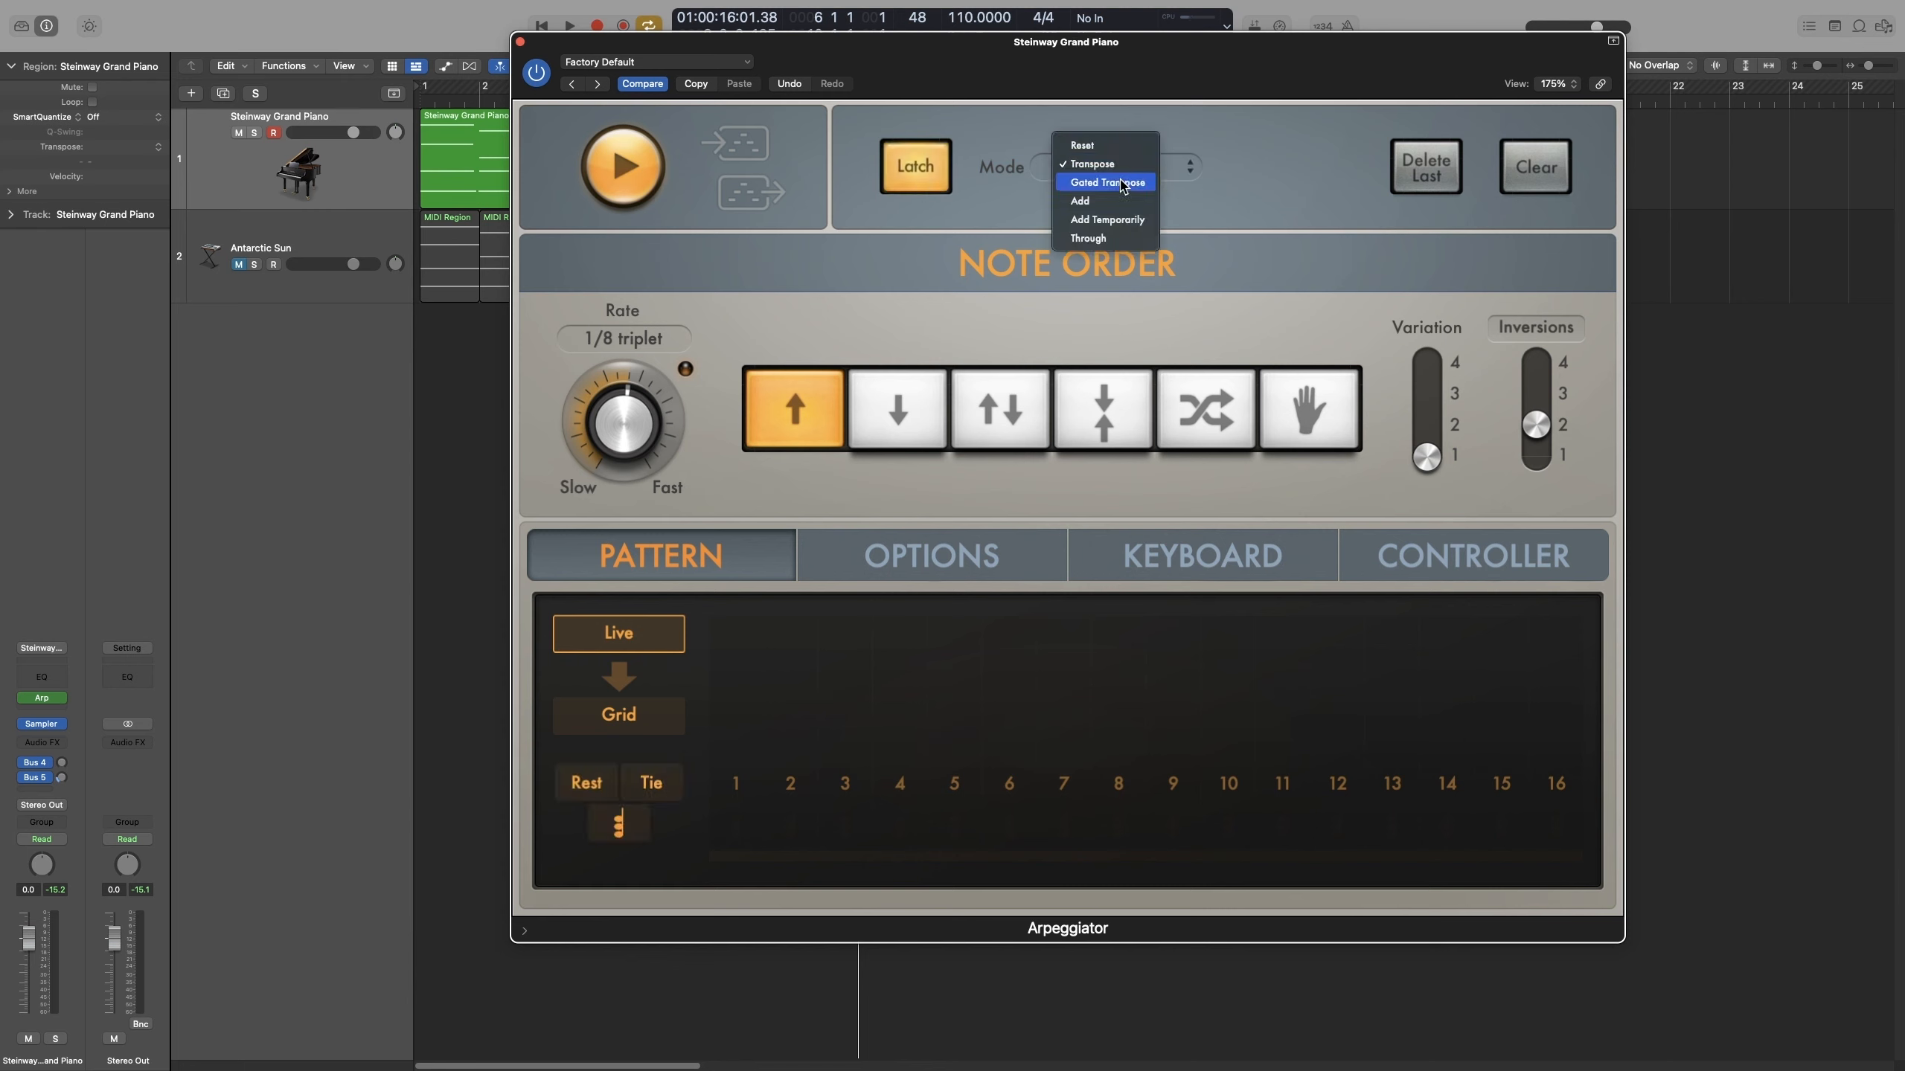
{"action": "left_click", "coordinate": [1088, 150]}
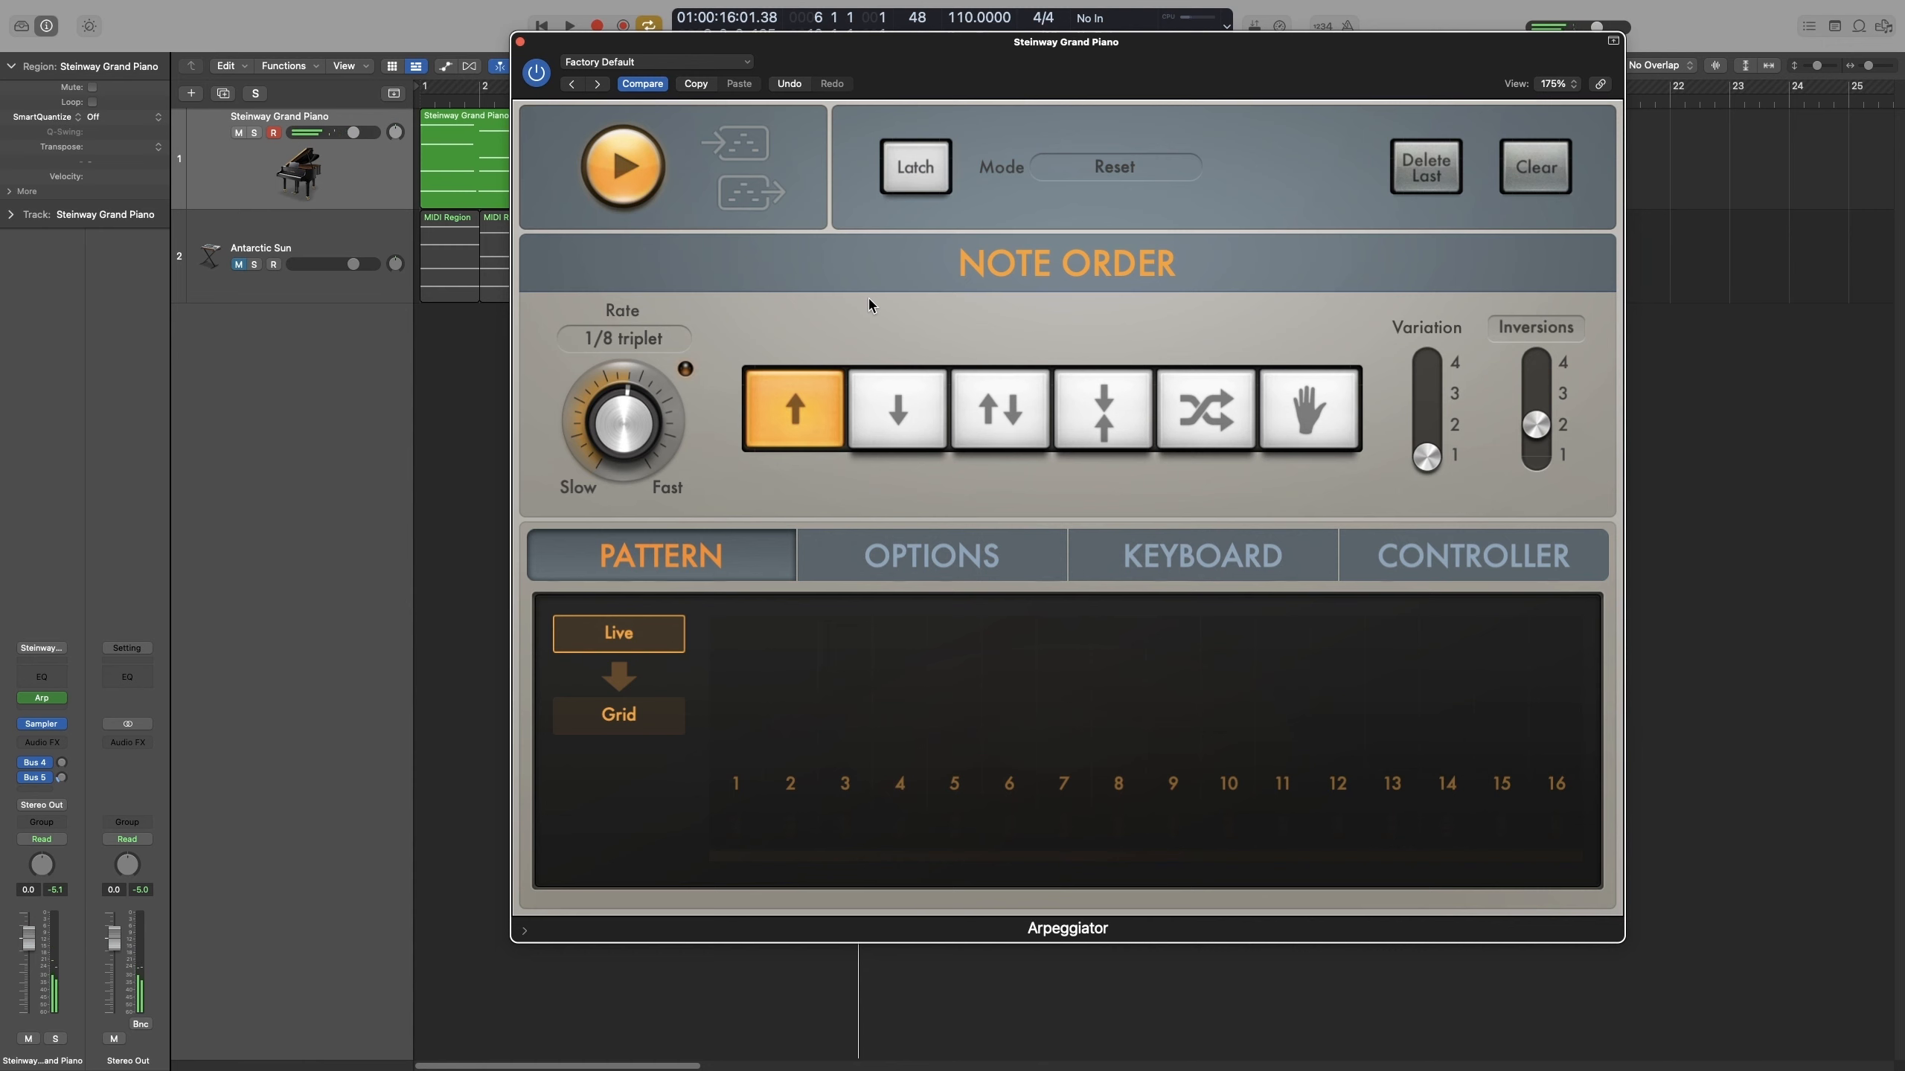
{"action": "left_click", "coordinate": [932, 178]}
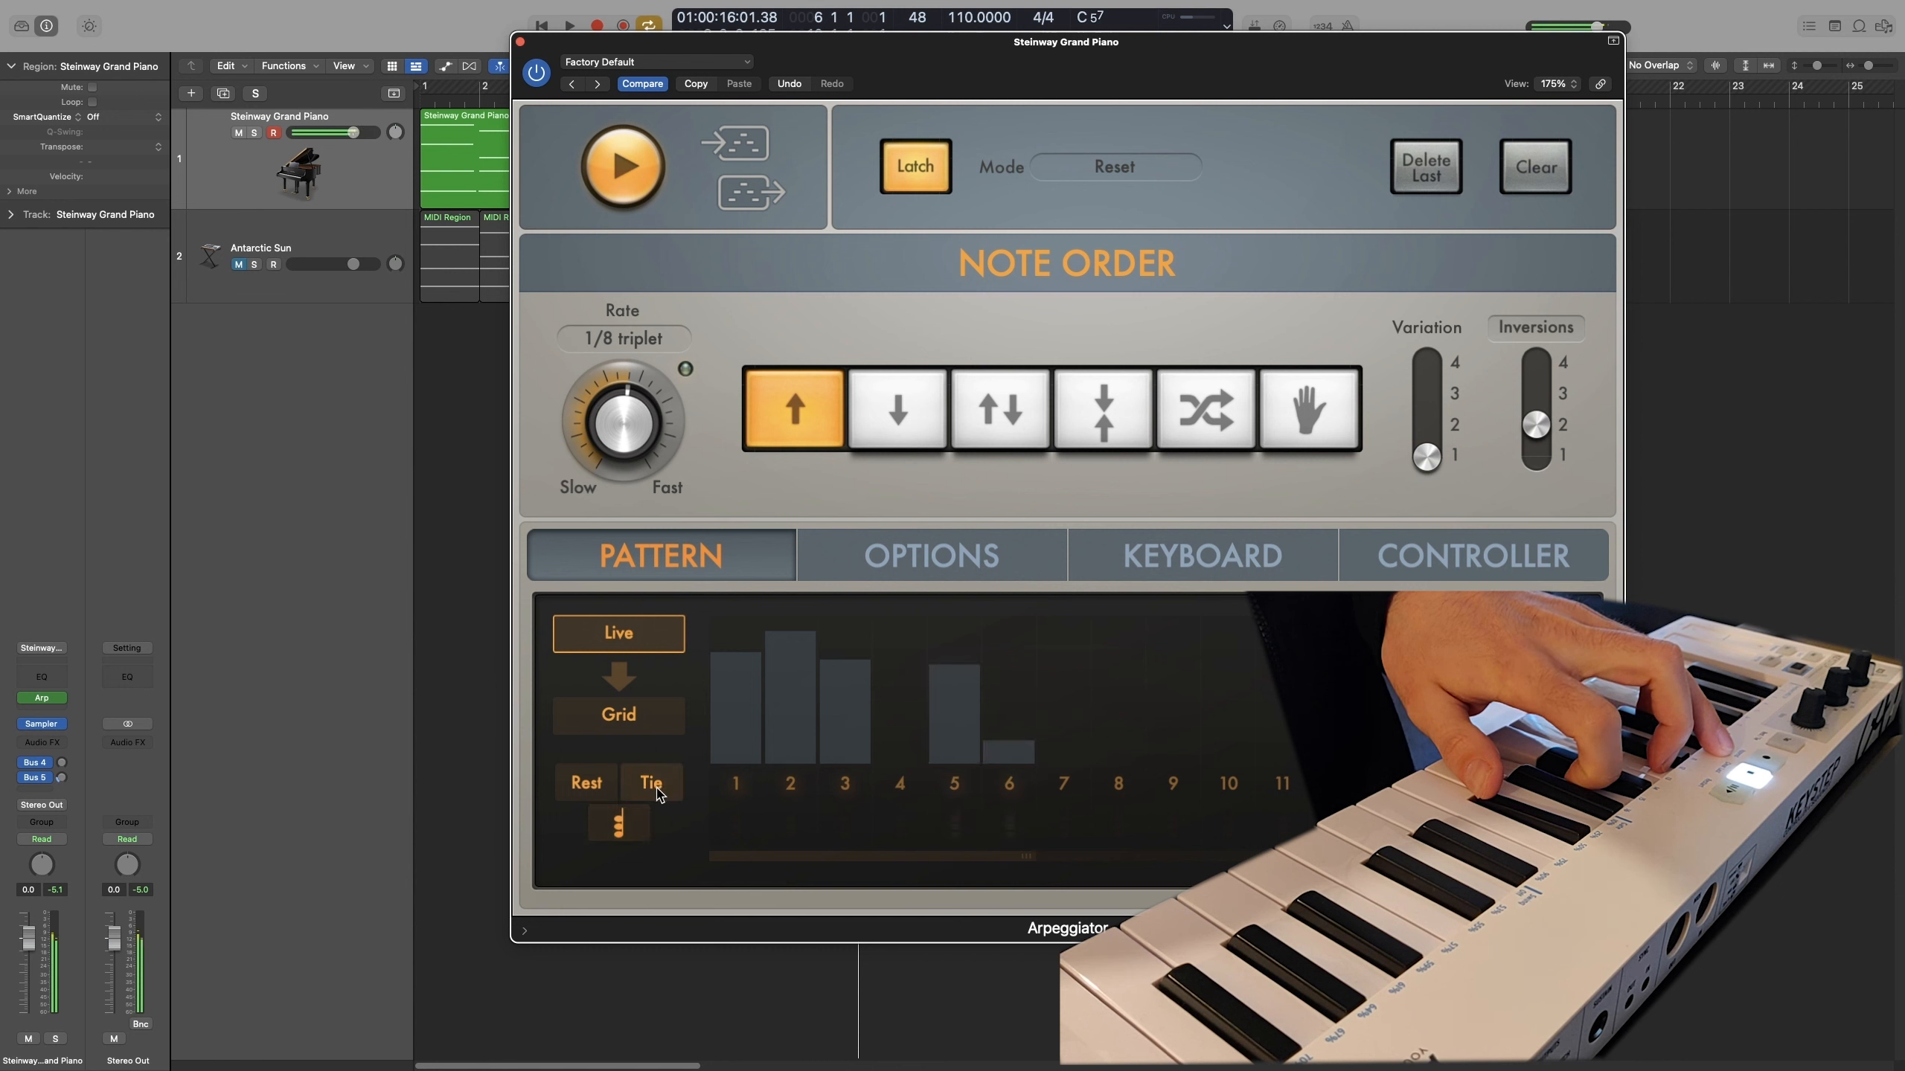
Record a 10-step live pattern with a tie, rests and chords, and transfer it to the grid.
{"action": "left_click", "coordinate": [656, 794]}
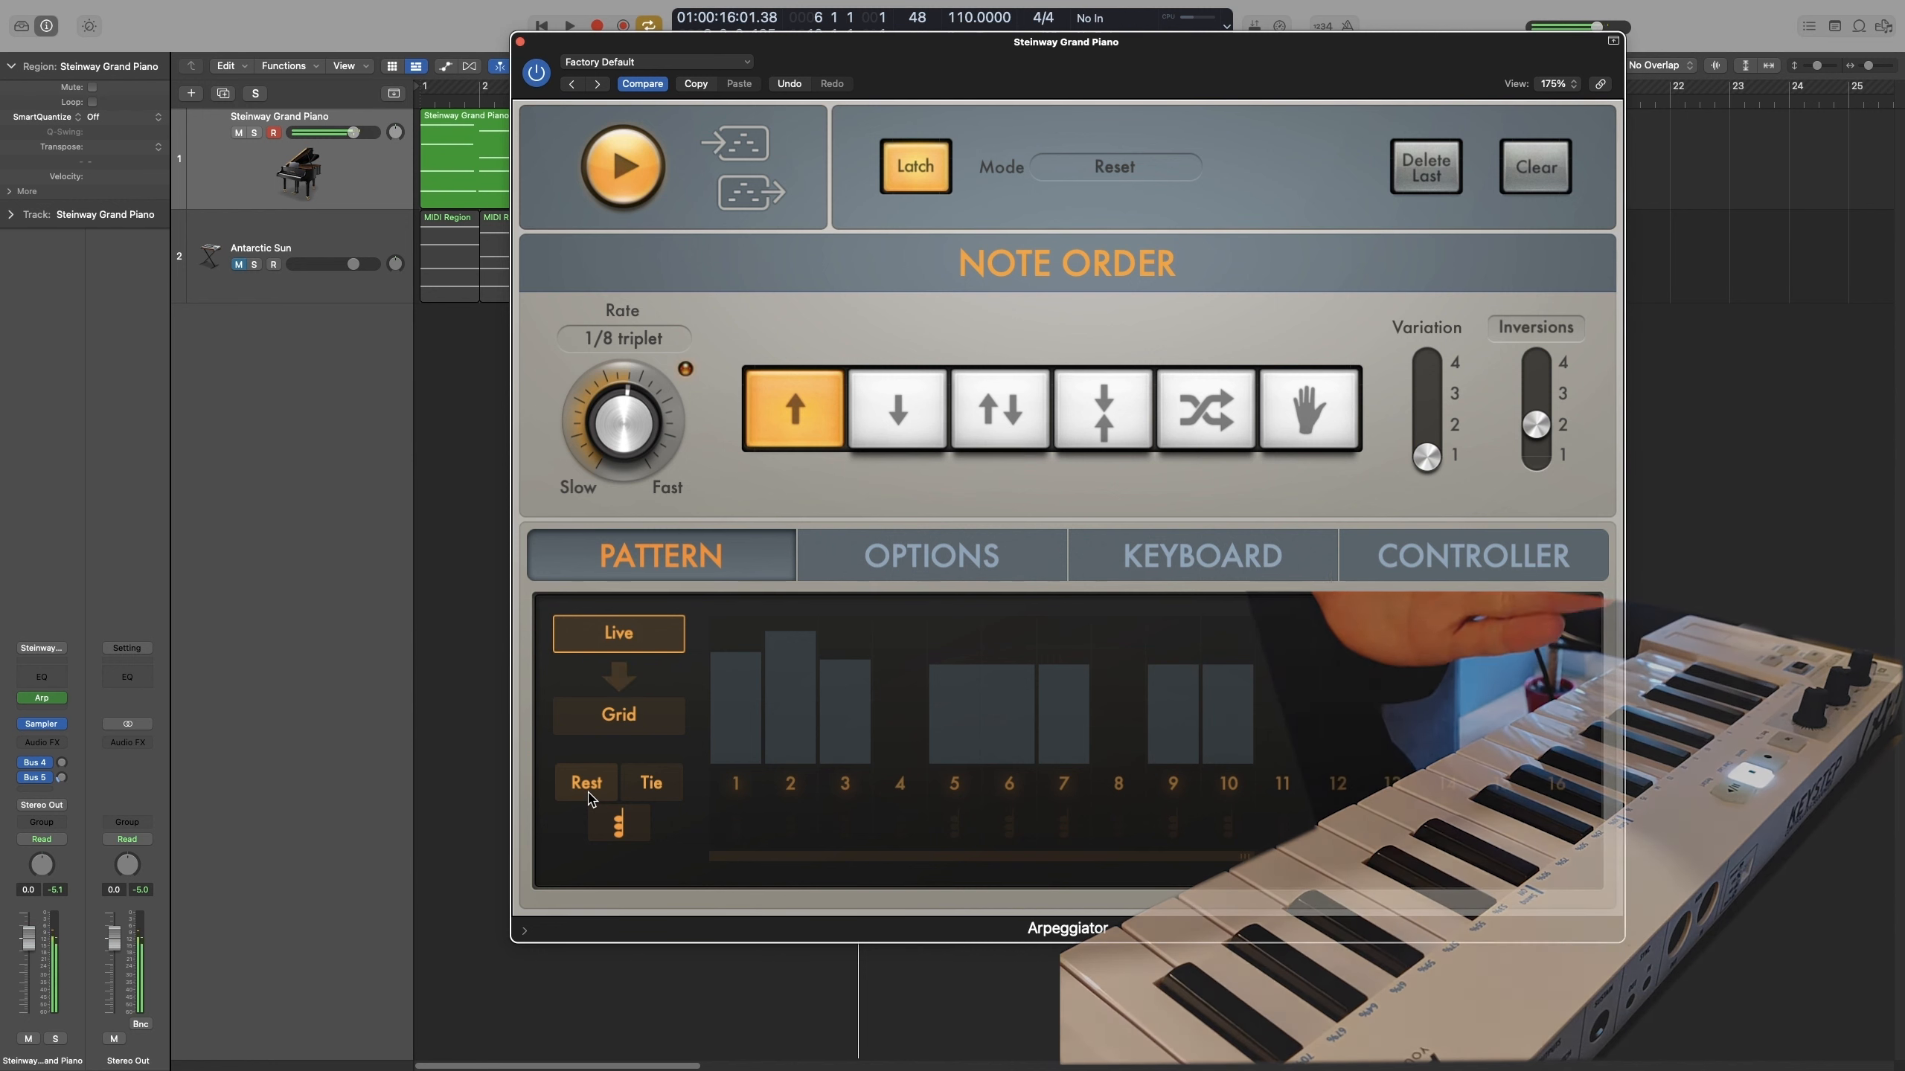
{"action": "left_click", "coordinate": [620, 687]}
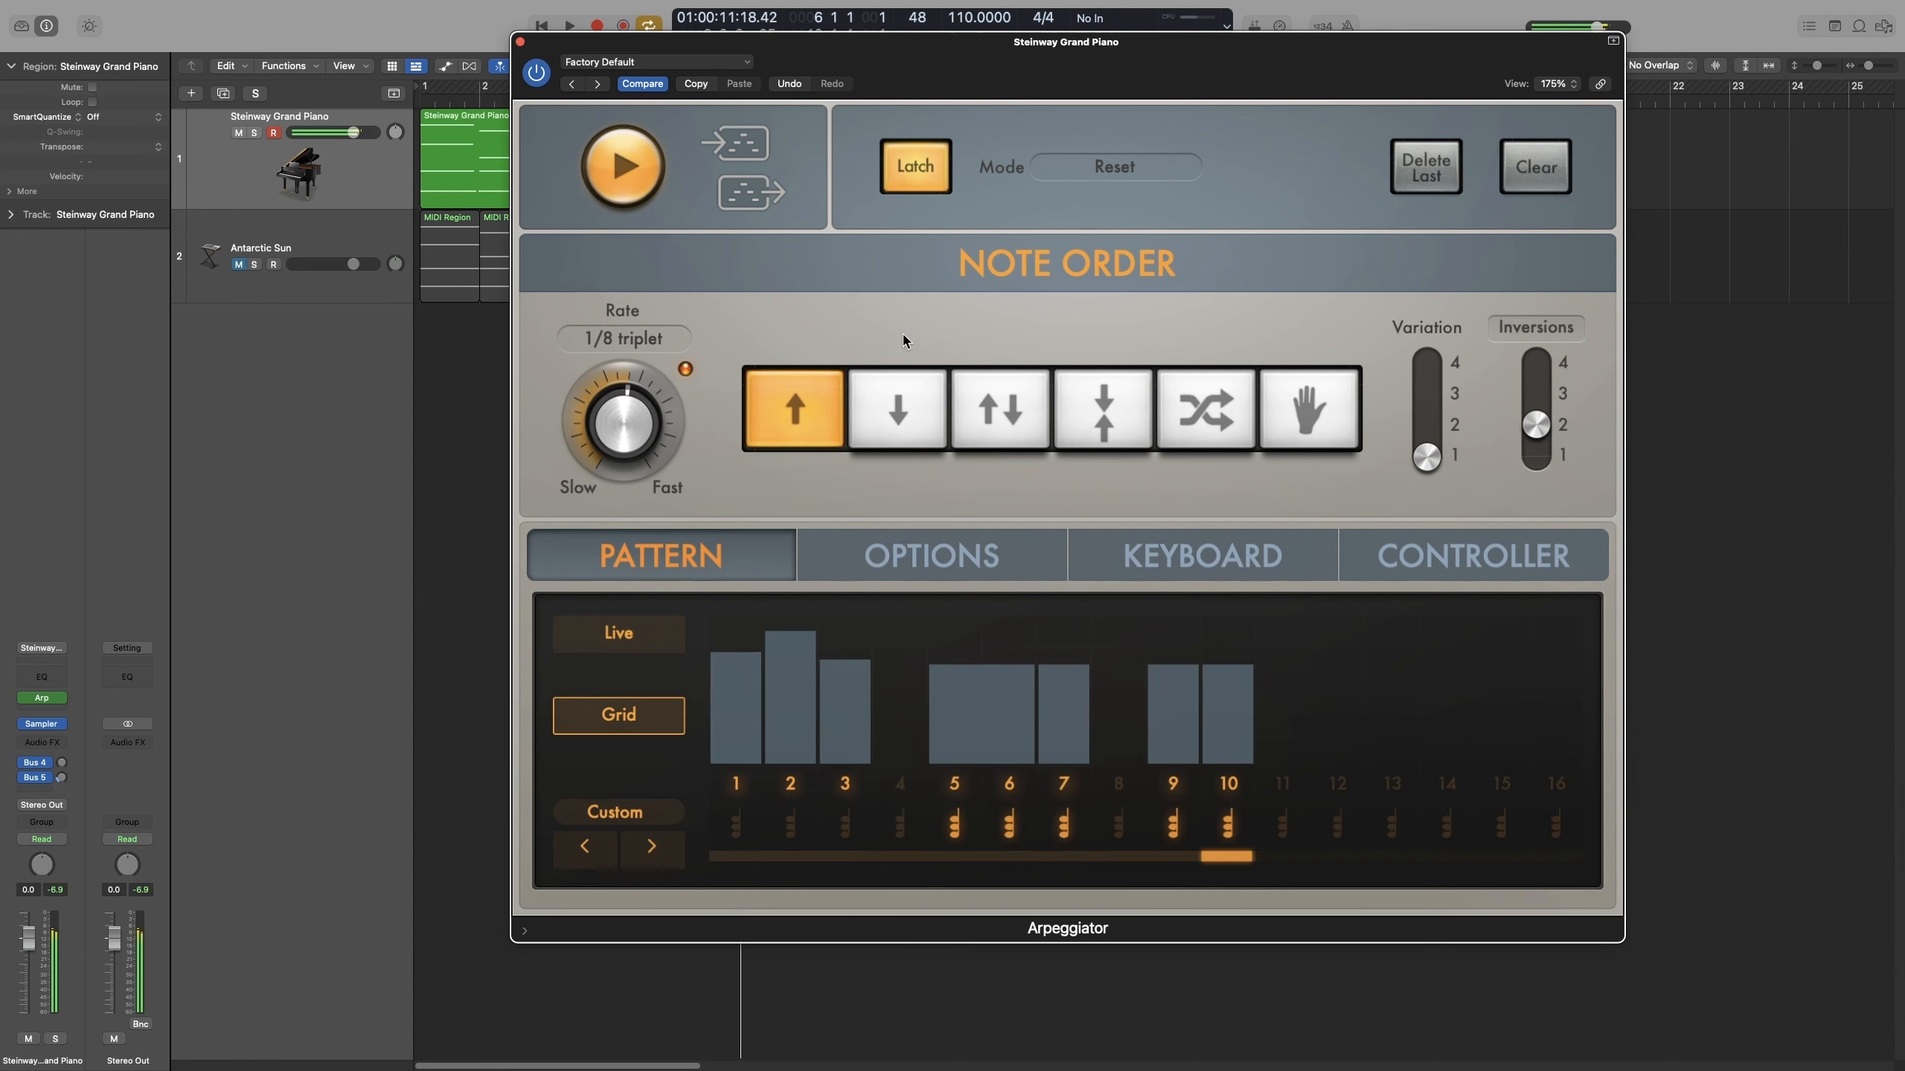
{"action": "key", "text": "space"}
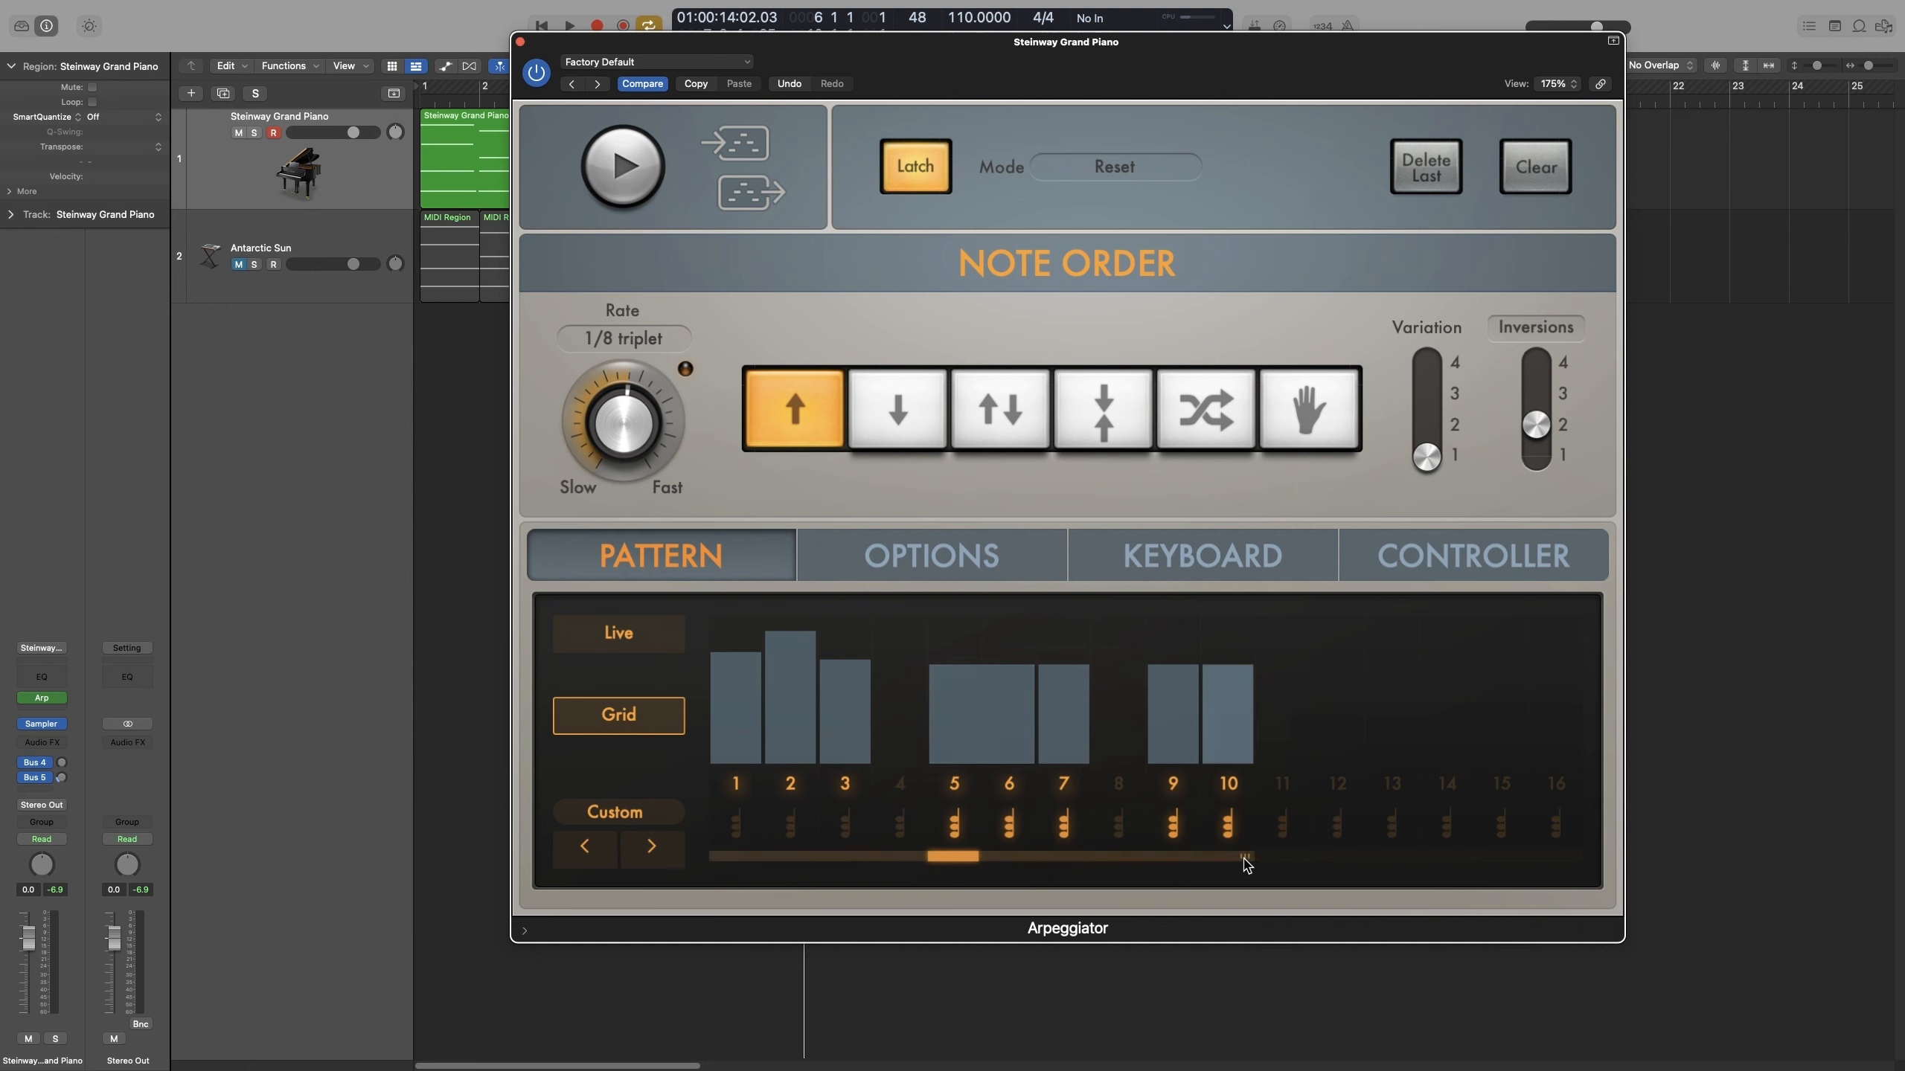
Extend the grid pattern to 12 steps and restart the arpeggiator.
{"action": "left_click_drag", "start_coordinate": [1246, 857], "coordinate": [1323, 861]}
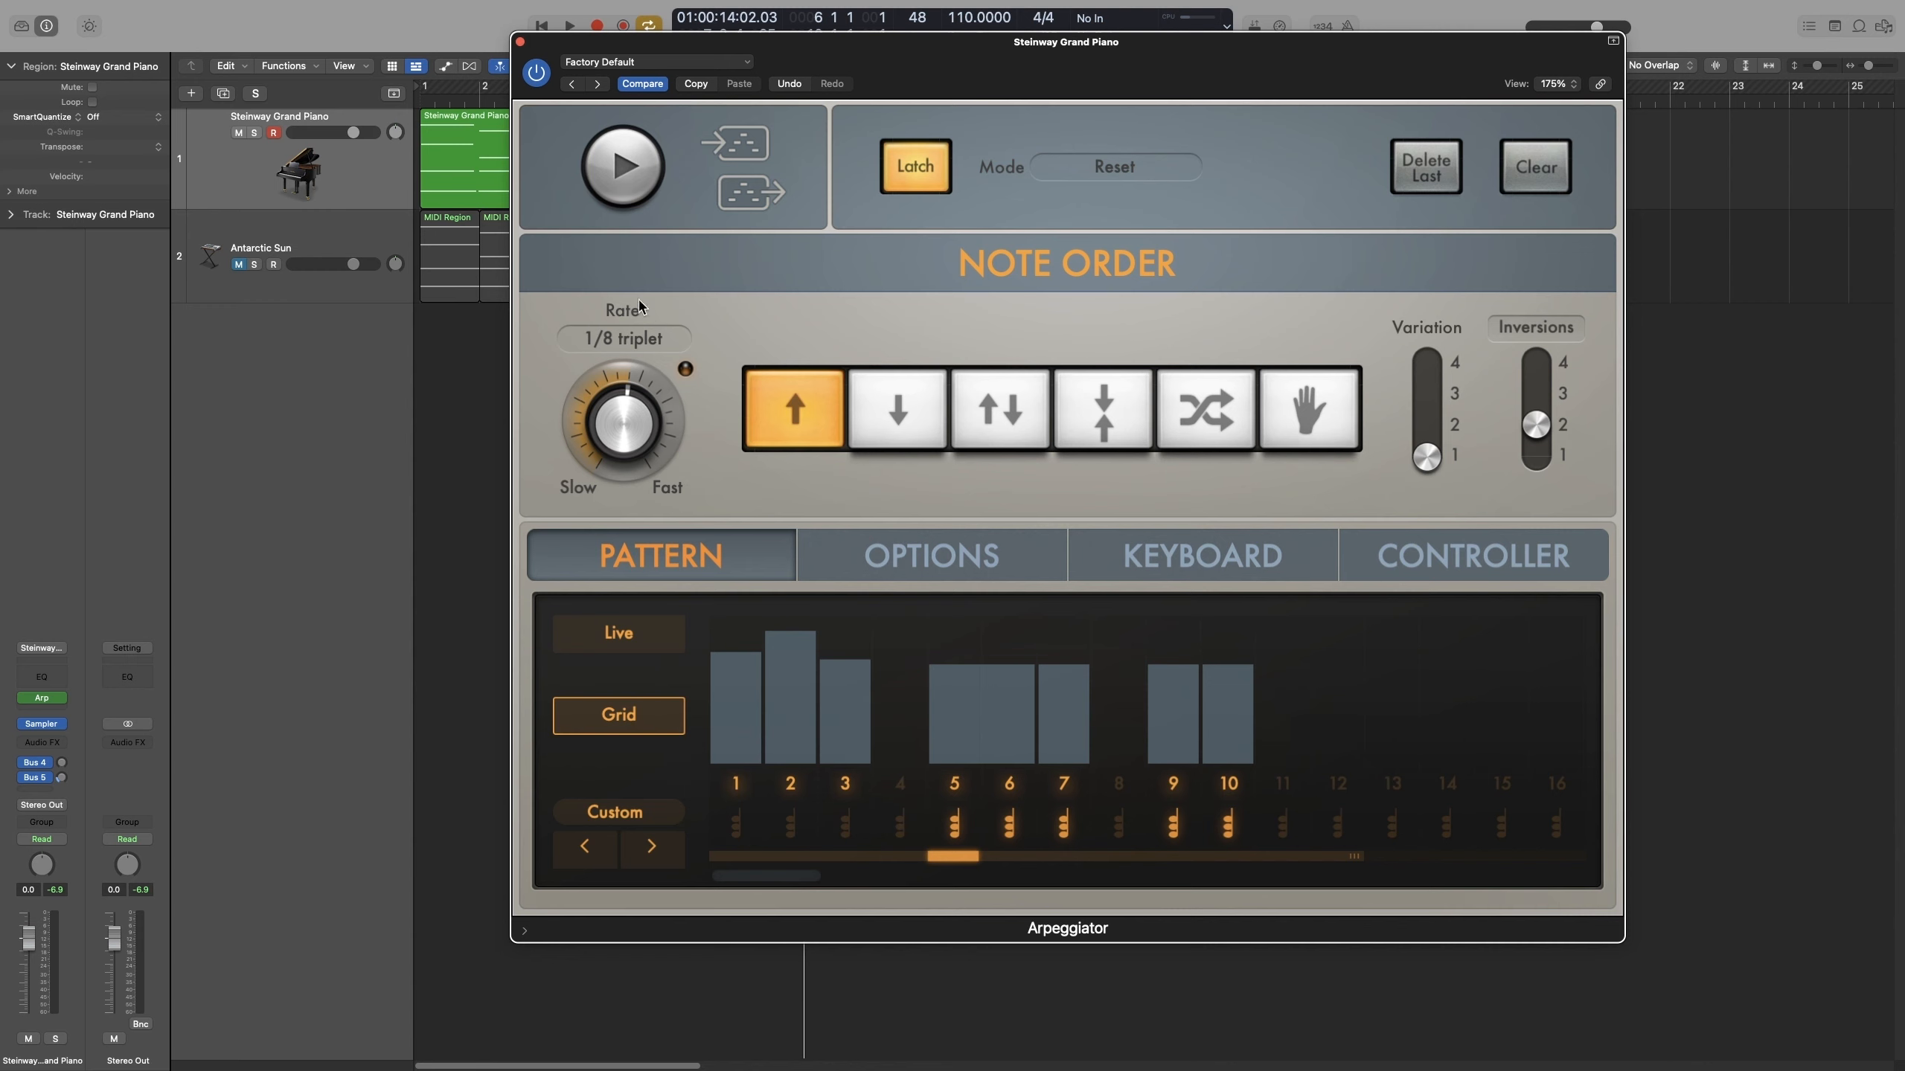
{"action": "left_click", "coordinate": [620, 168]}
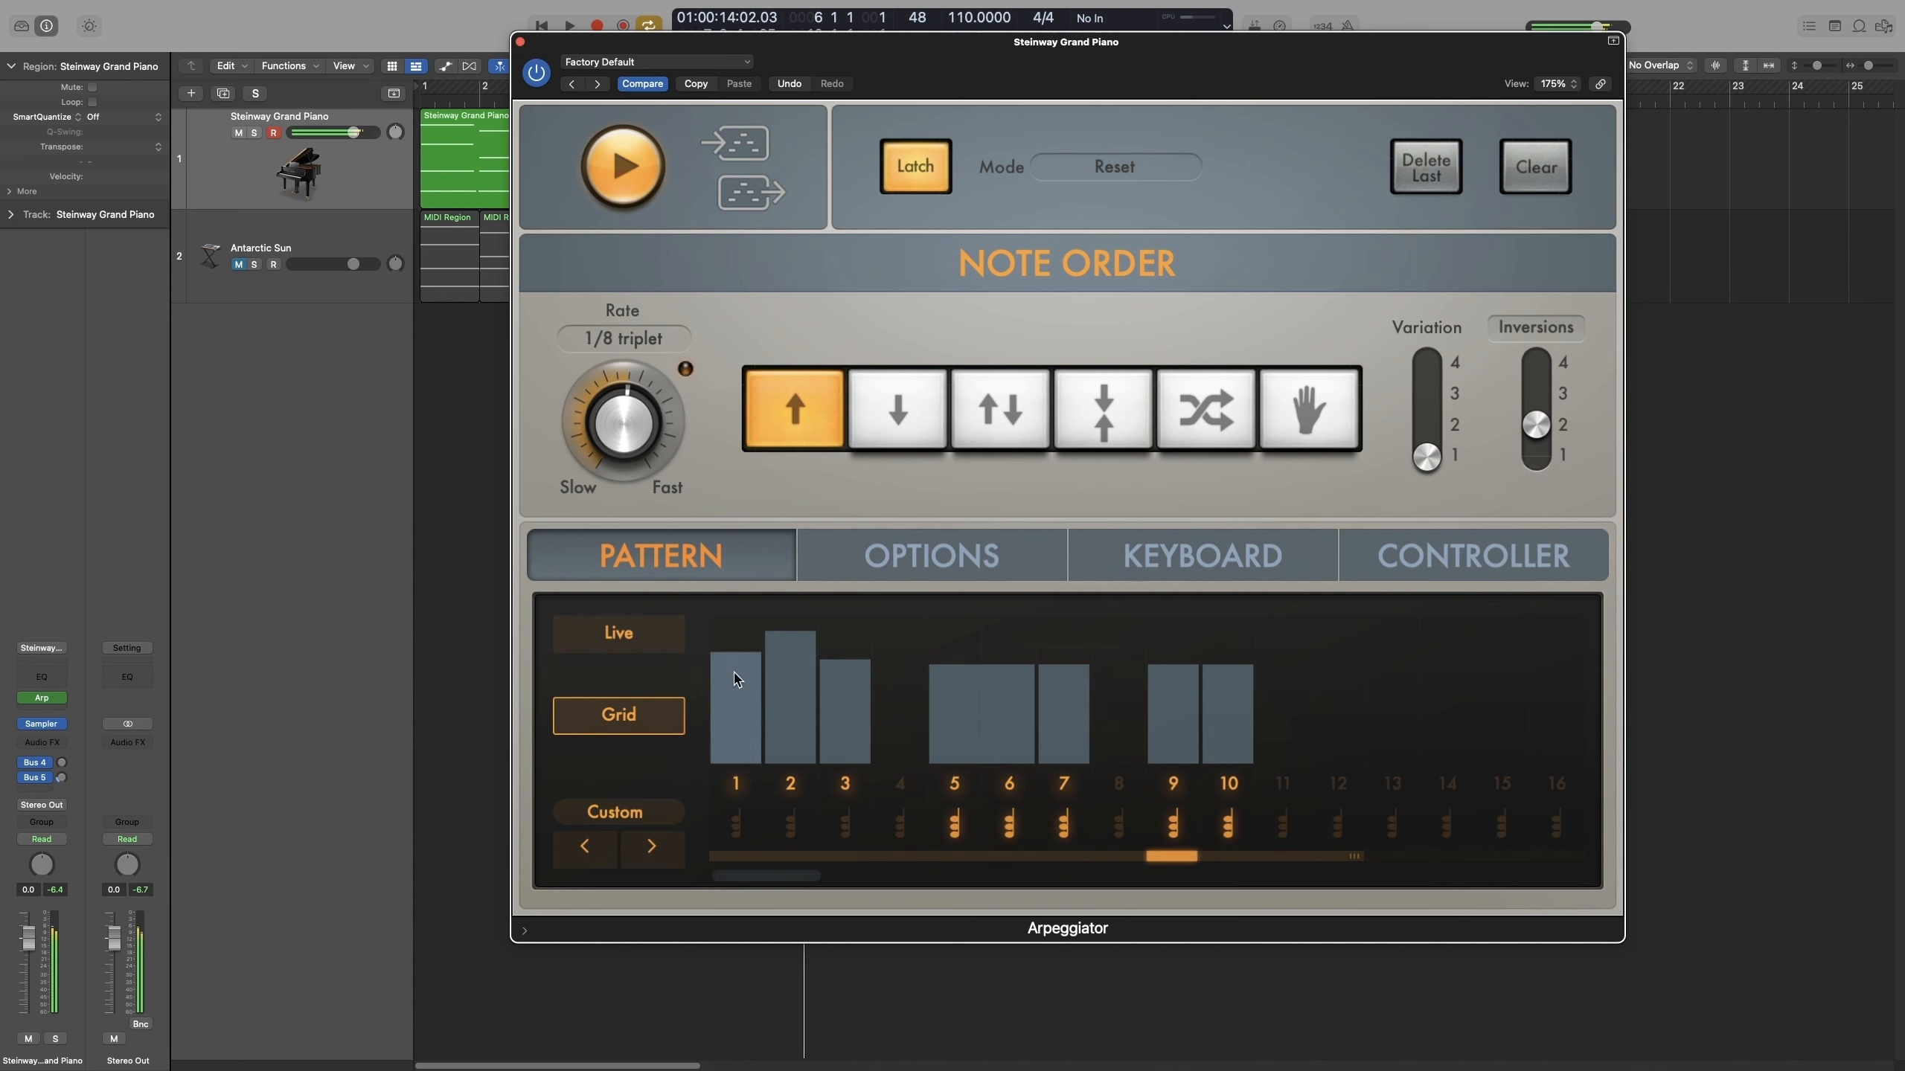
Edit steps 1–8: lower steps 1, 2, 3 and 7, add chord step 4 and step 8, shorten steps 5 and 6, and remove step 7's chord.
{"action": "left_click_drag", "start_coordinate": [735, 679], "coordinate": [735, 712]}
{"action": "mouse_move", "coordinate": [788, 635]}
{"action": "left_mouse_down"}
{"action": "mouse_move", "coordinate": [791, 663]}
{"action": "mouse_move", "coordinate": [848, 694]}
{"action": "mouse_move", "coordinate": [910, 613]}
{"action": "mouse_move", "coordinate": [910, 660]}
{"action": "left_mouse_up"}
{"action": "left_click", "coordinate": [904, 743]}
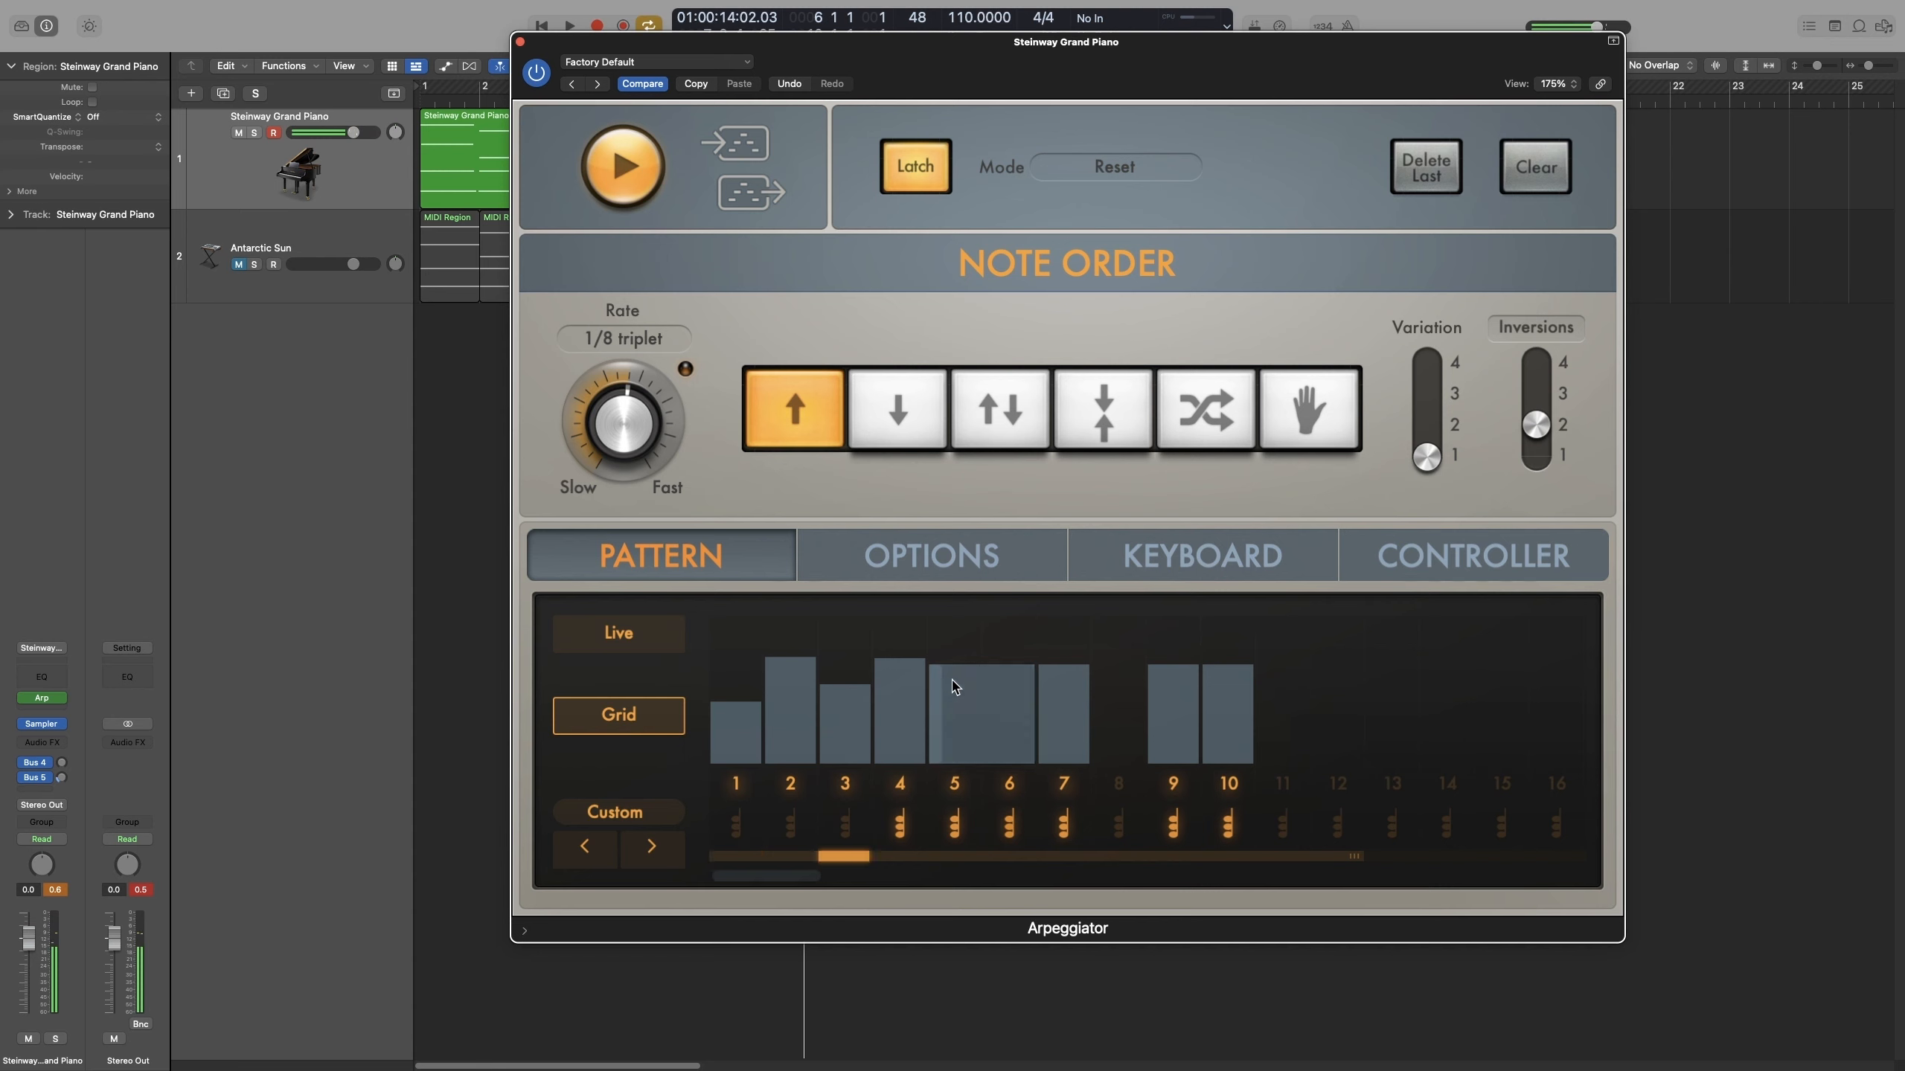
{"action": "mouse_move", "coordinate": [954, 686]}
{"action": "left_mouse_down"}
{"action": "mouse_move", "coordinate": [995, 787]}
{"action": "mouse_move", "coordinate": [1013, 706]}
{"action": "mouse_move", "coordinate": [994, 729]}
{"action": "left_mouse_up"}
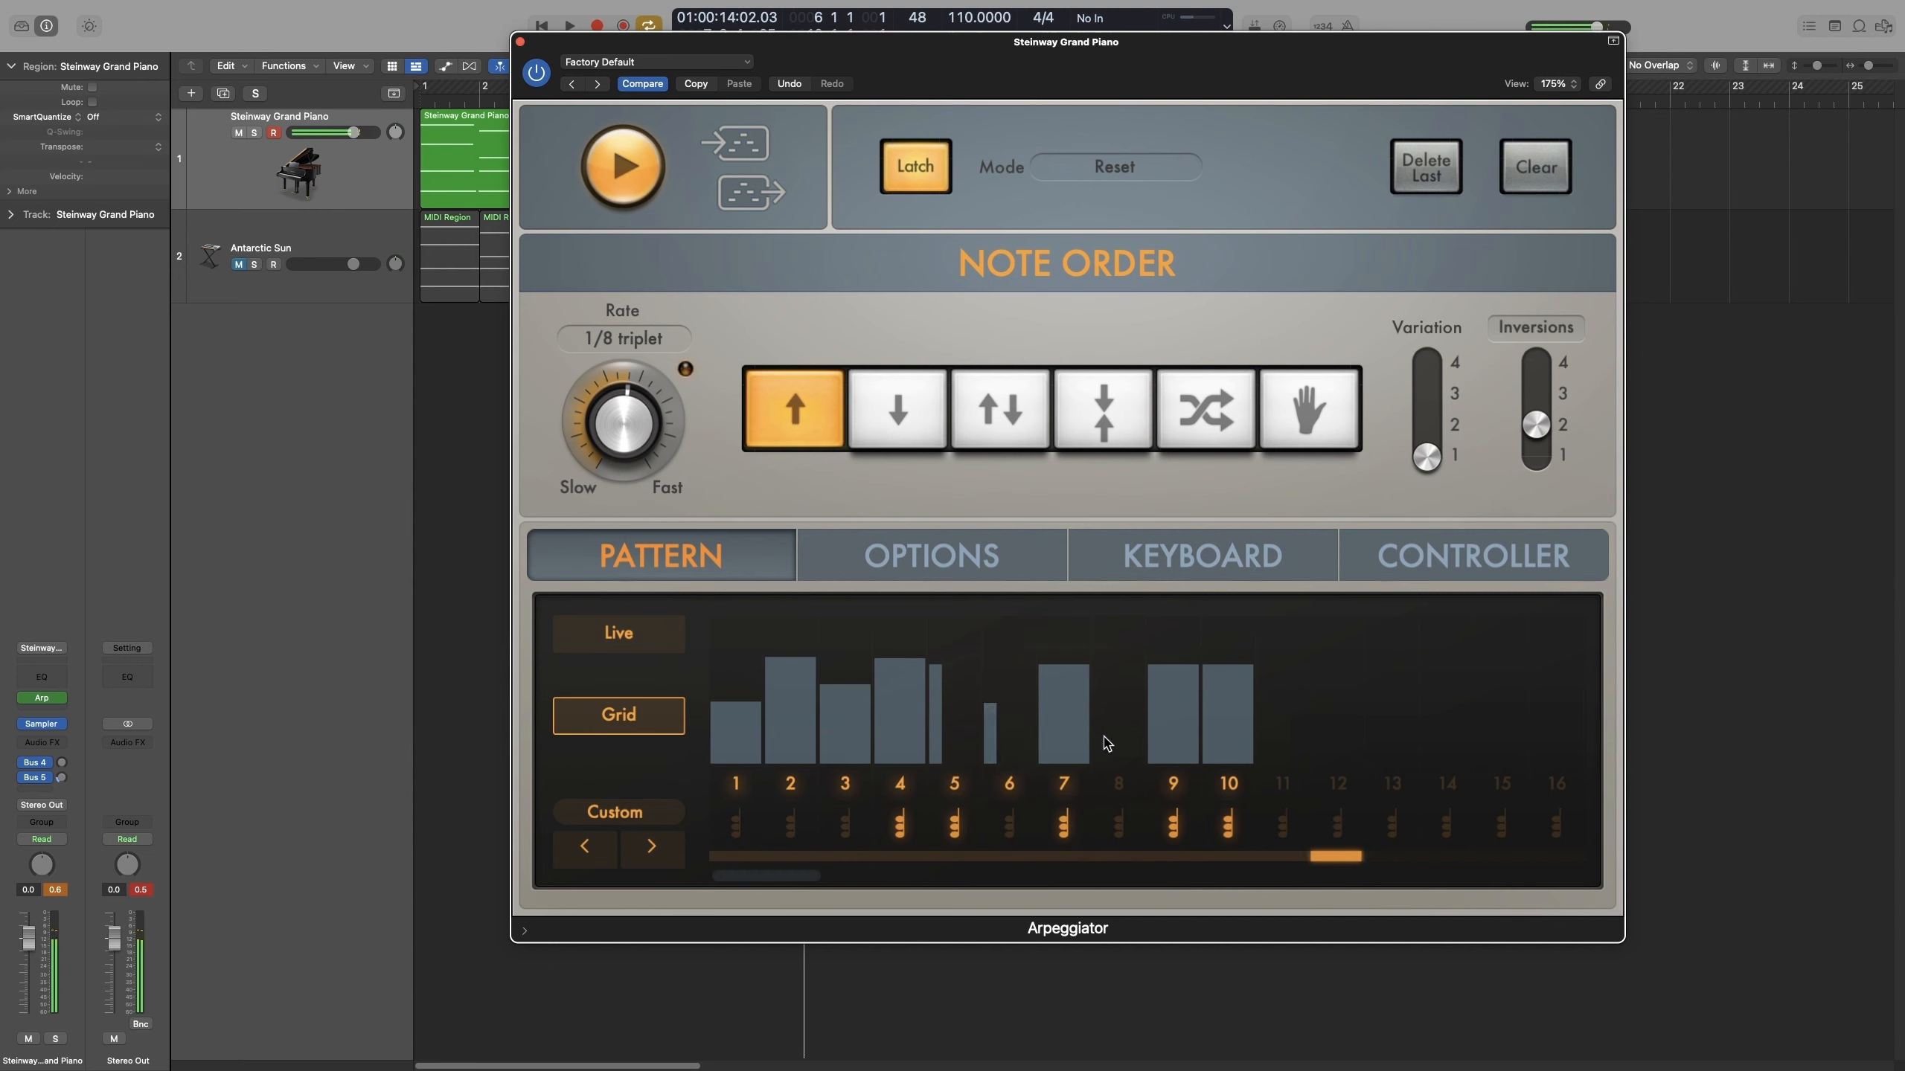
{"action": "mouse_move", "coordinate": [1108, 742]}
{"action": "left_mouse_down"}
{"action": "mouse_move", "coordinate": [1107, 684]}
{"action": "mouse_move", "coordinate": [1058, 709]}
{"action": "left_mouse_up"}
{"action": "left_click", "coordinate": [1064, 825]}
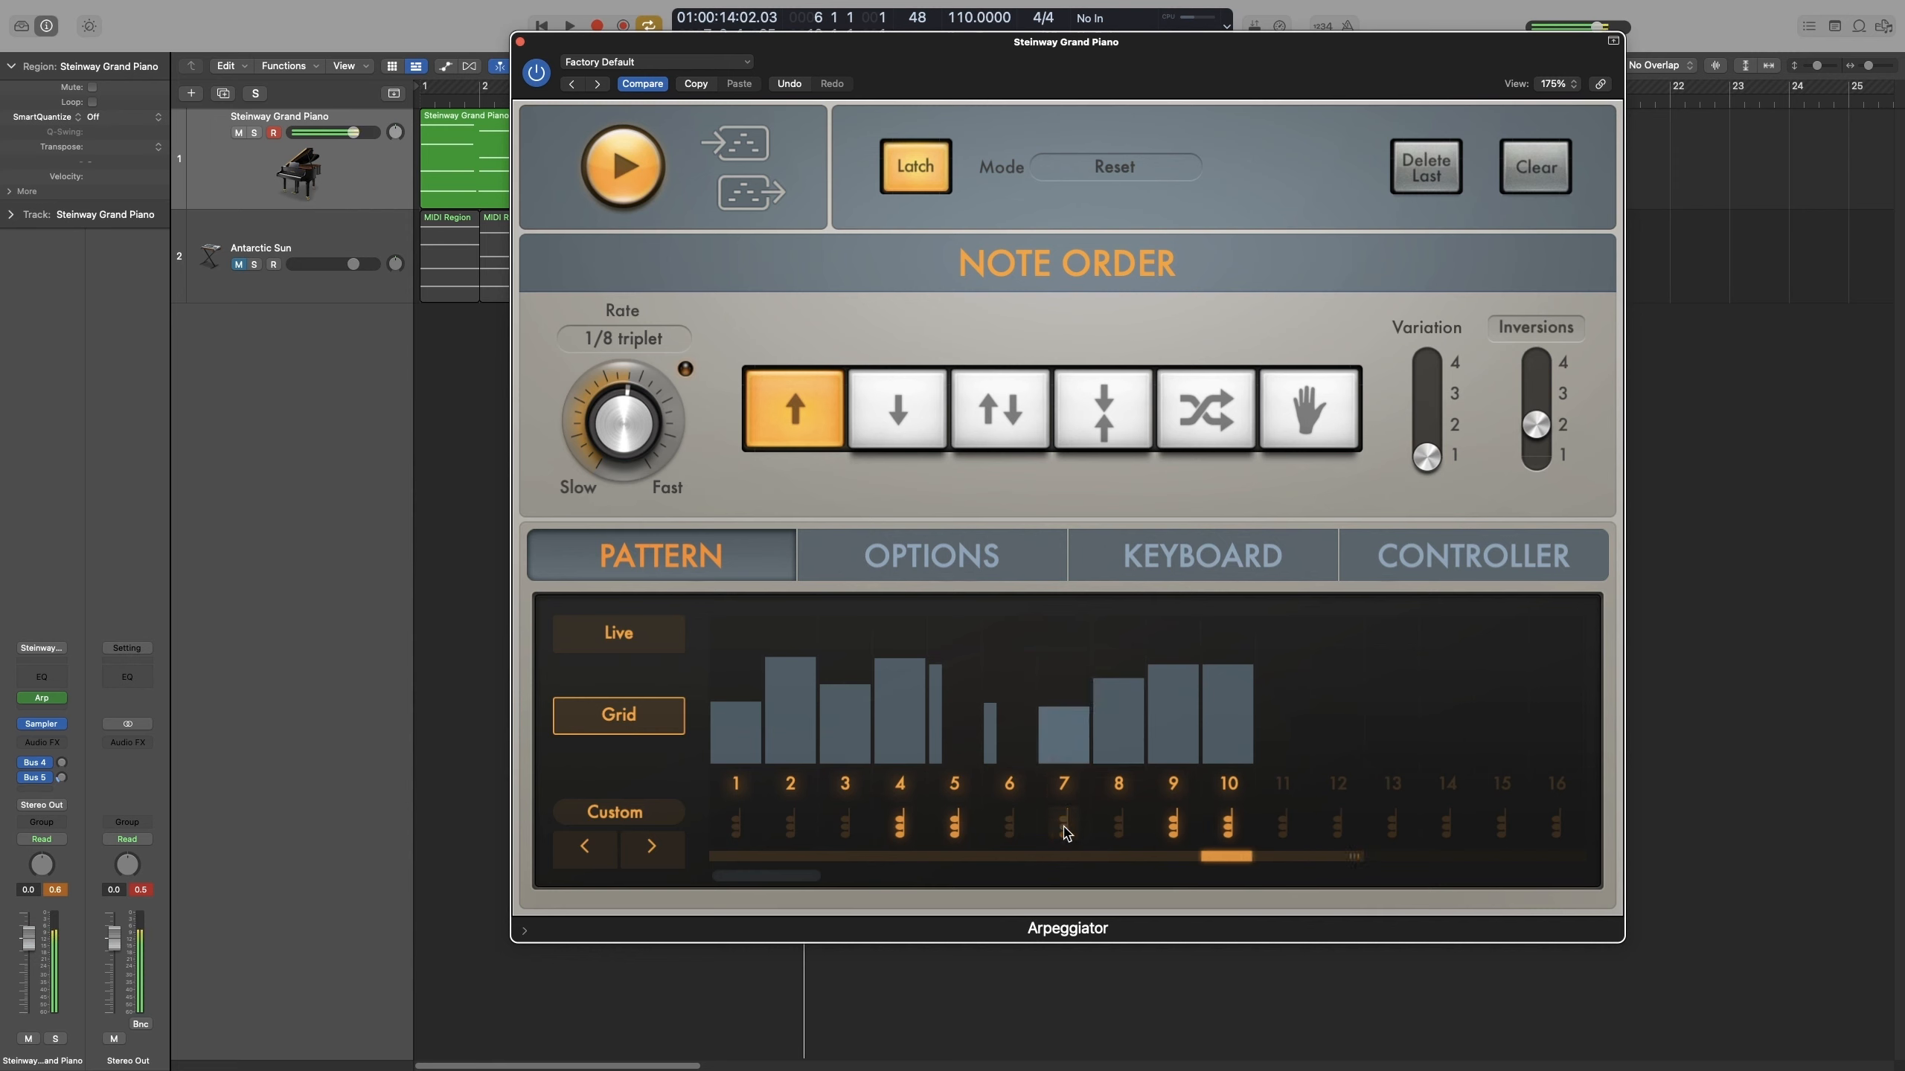
Edit steps 9–12: lower step 9, shorten step 10, add a high step 11 and a short step 12.
{"action": "mouse_move", "coordinate": [1169, 670]}
{"action": "left_mouse_down"}
{"action": "mouse_move", "coordinate": [1176, 720]}
{"action": "mouse_move", "coordinate": [1235, 658]}
{"action": "mouse_move", "coordinate": [1226, 720]}
{"action": "mouse_move", "coordinate": [1284, 682]}
{"action": "mouse_move", "coordinate": [1288, 641]}
{"action": "left_mouse_up"}
{"action": "left_click", "coordinate": [1278, 745]}
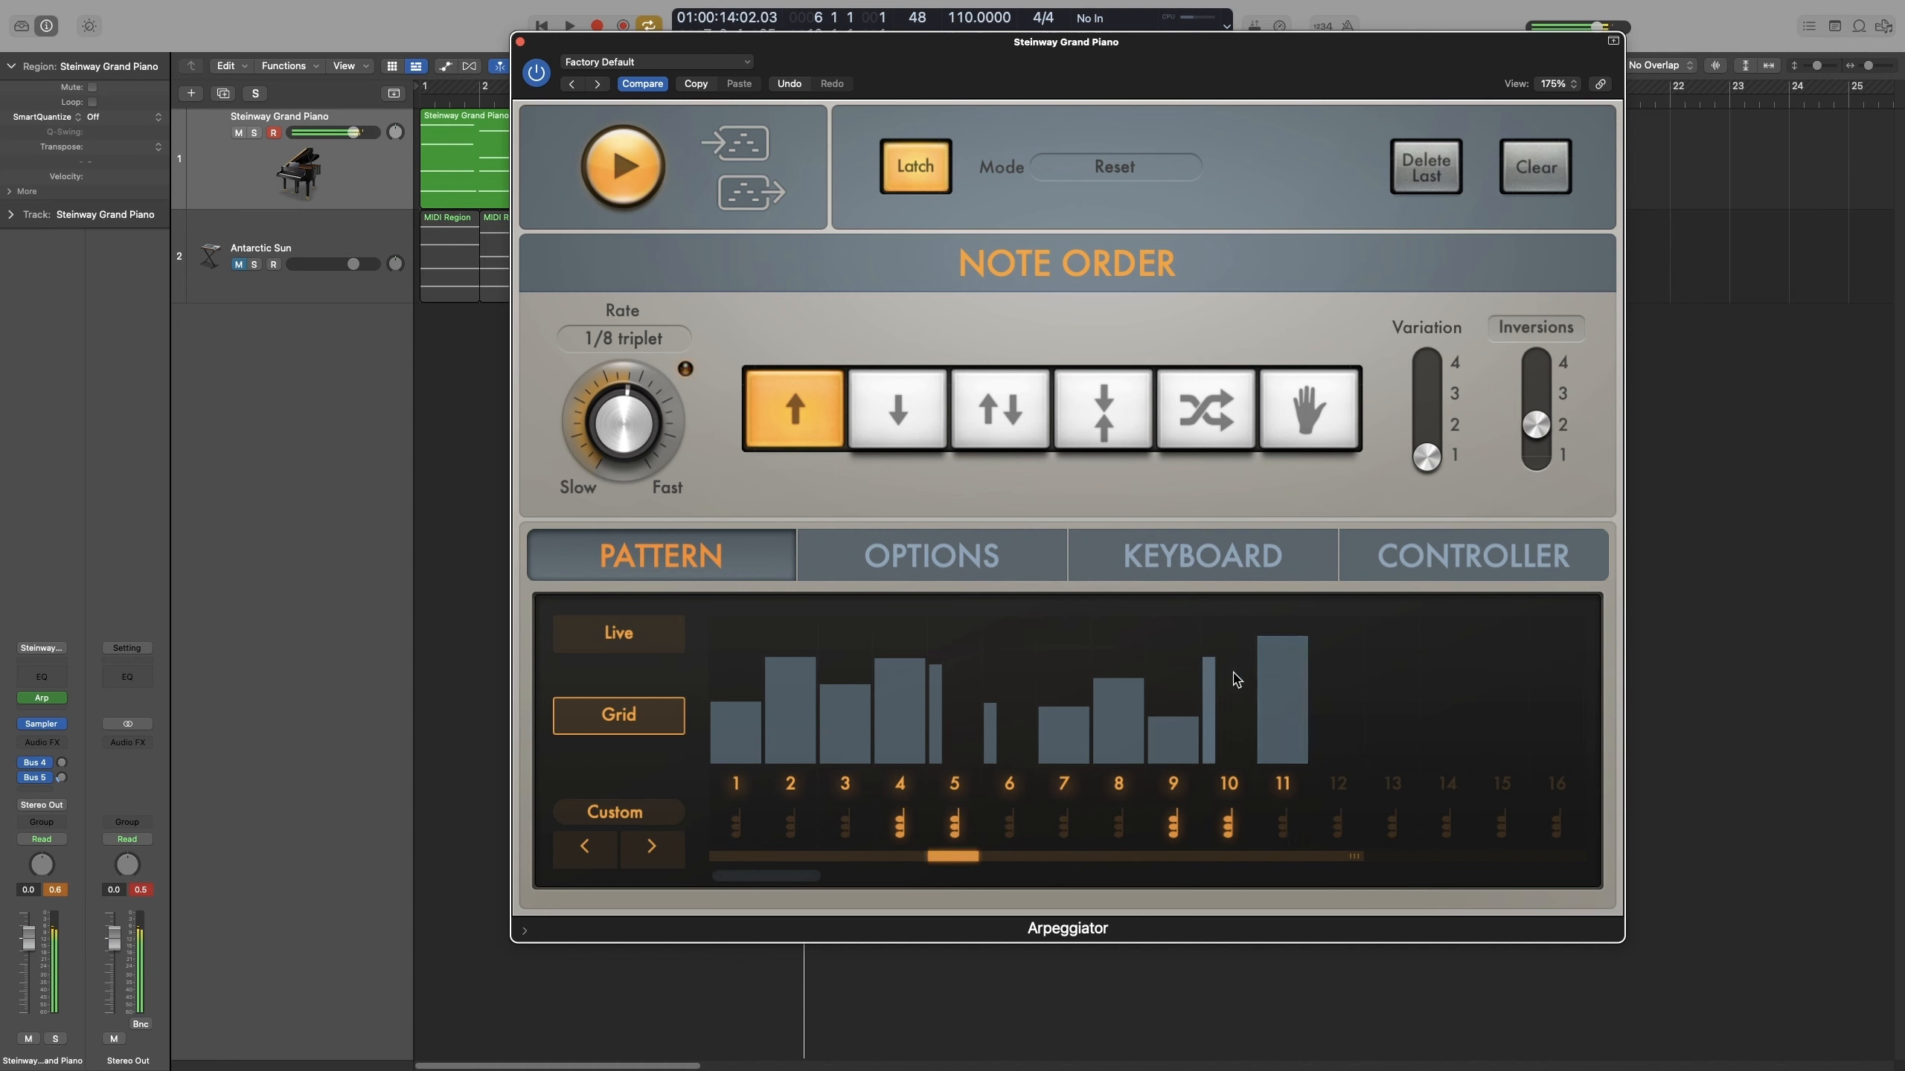
{"action": "left_click", "coordinate": [1344, 790]}
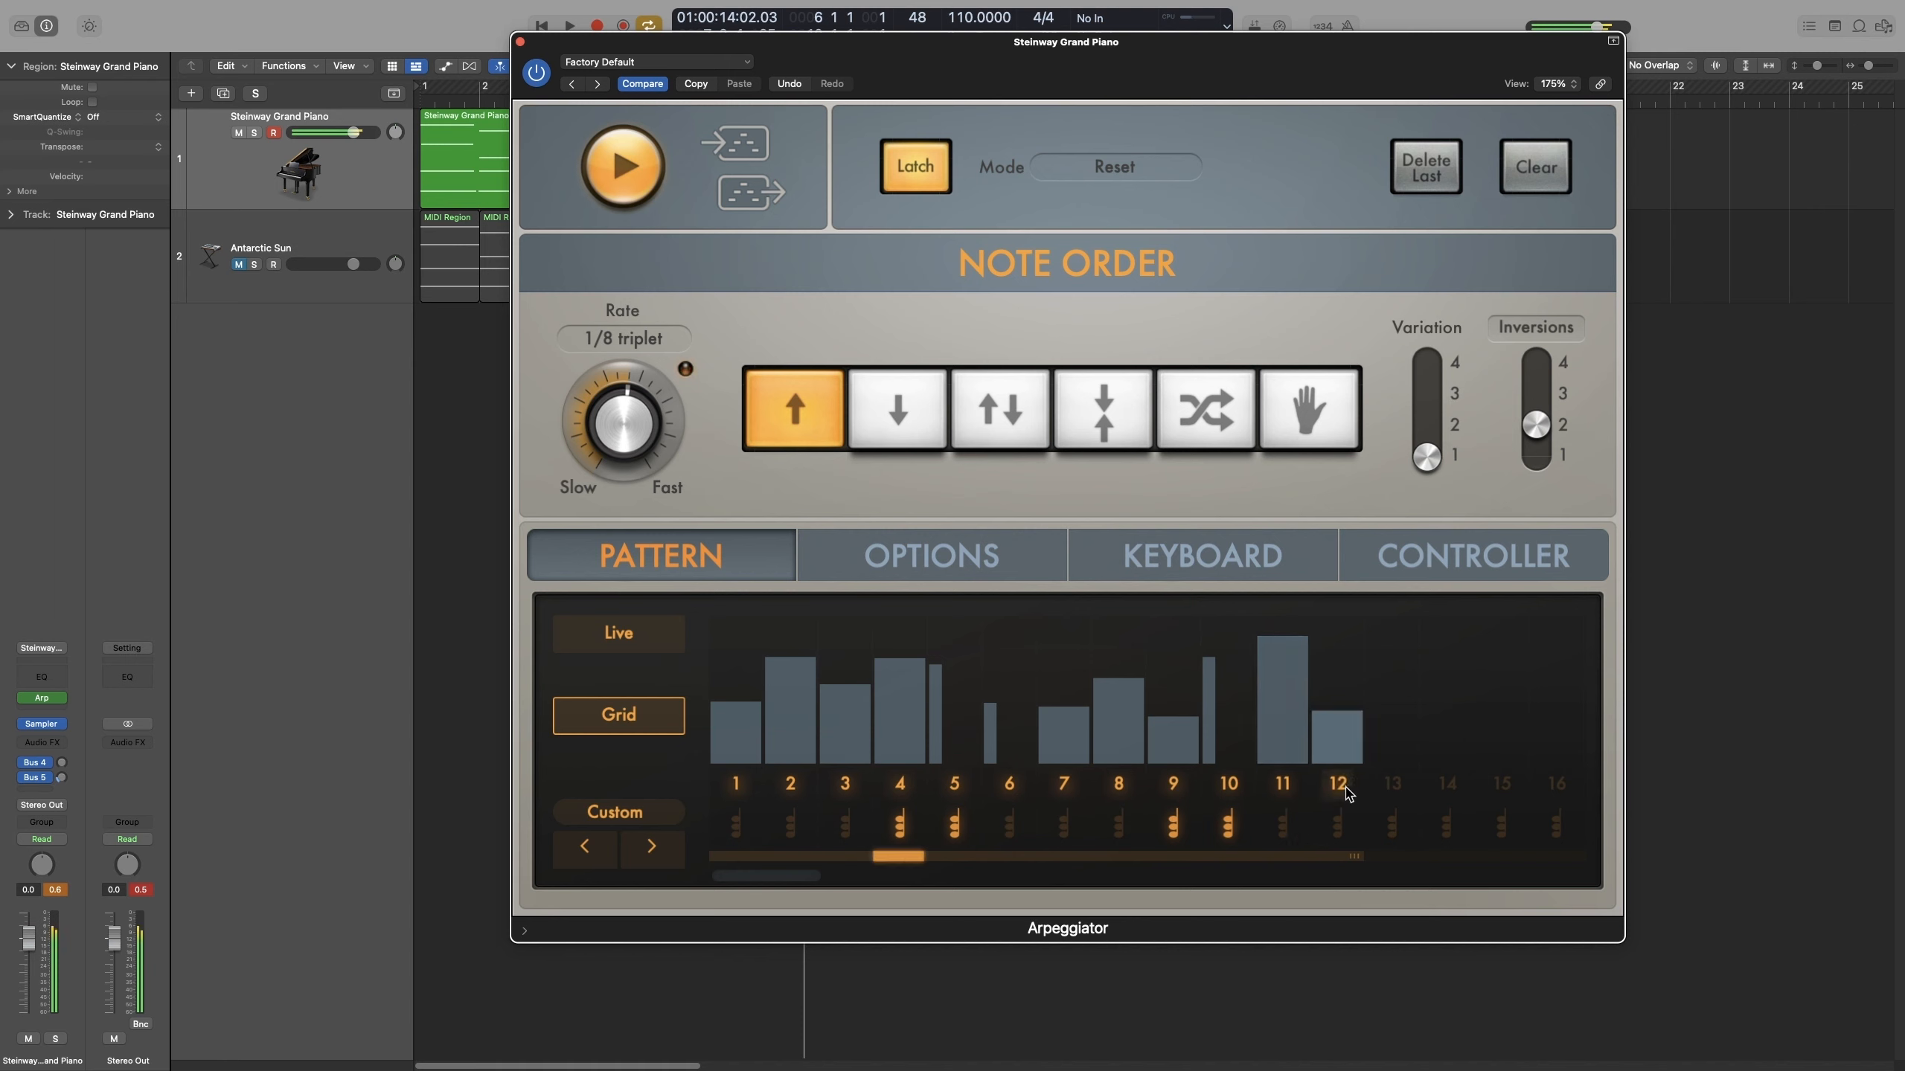
{"action": "left_click_drag", "start_coordinate": [1332, 667], "coordinate": [1334, 716]}
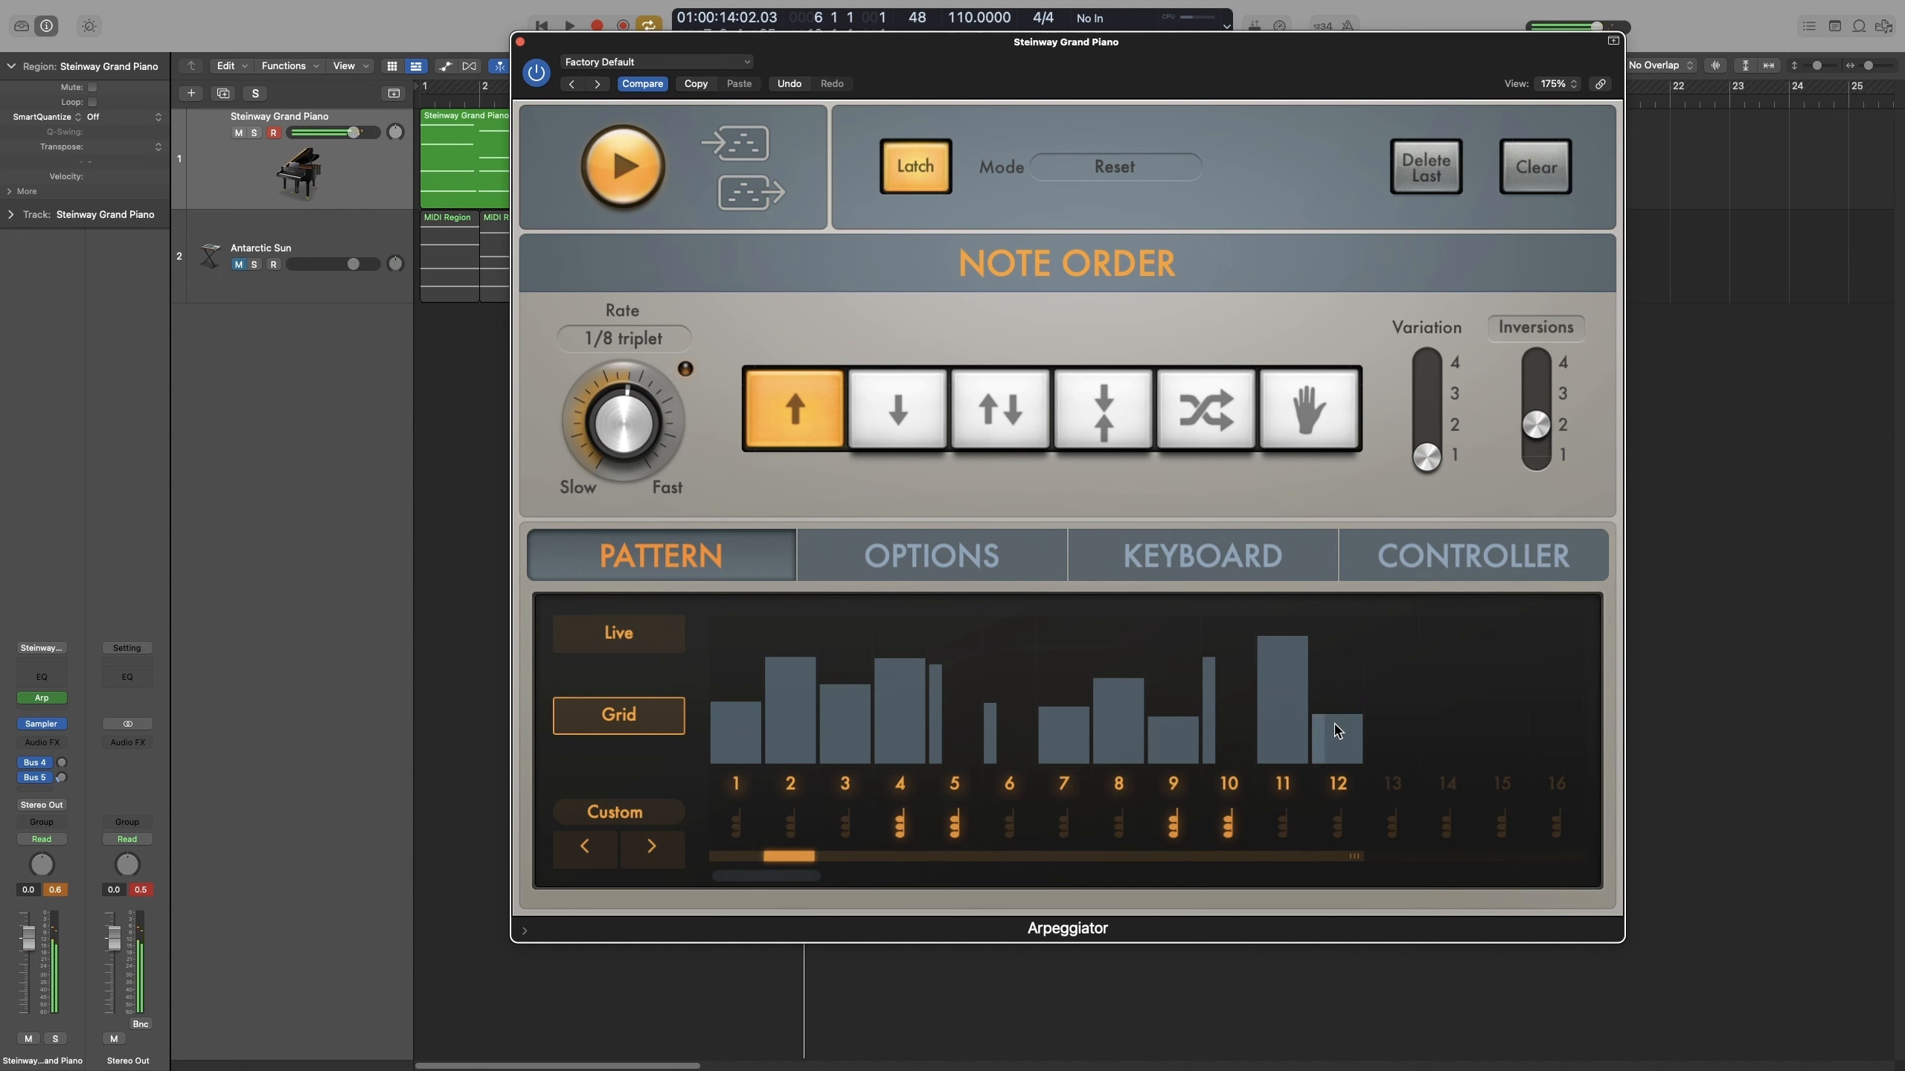
{"action": "left_click", "coordinate": [1334, 753]}
{"action": "left_click_drag", "start_coordinate": [1319, 718], "coordinate": [1318, 691]}
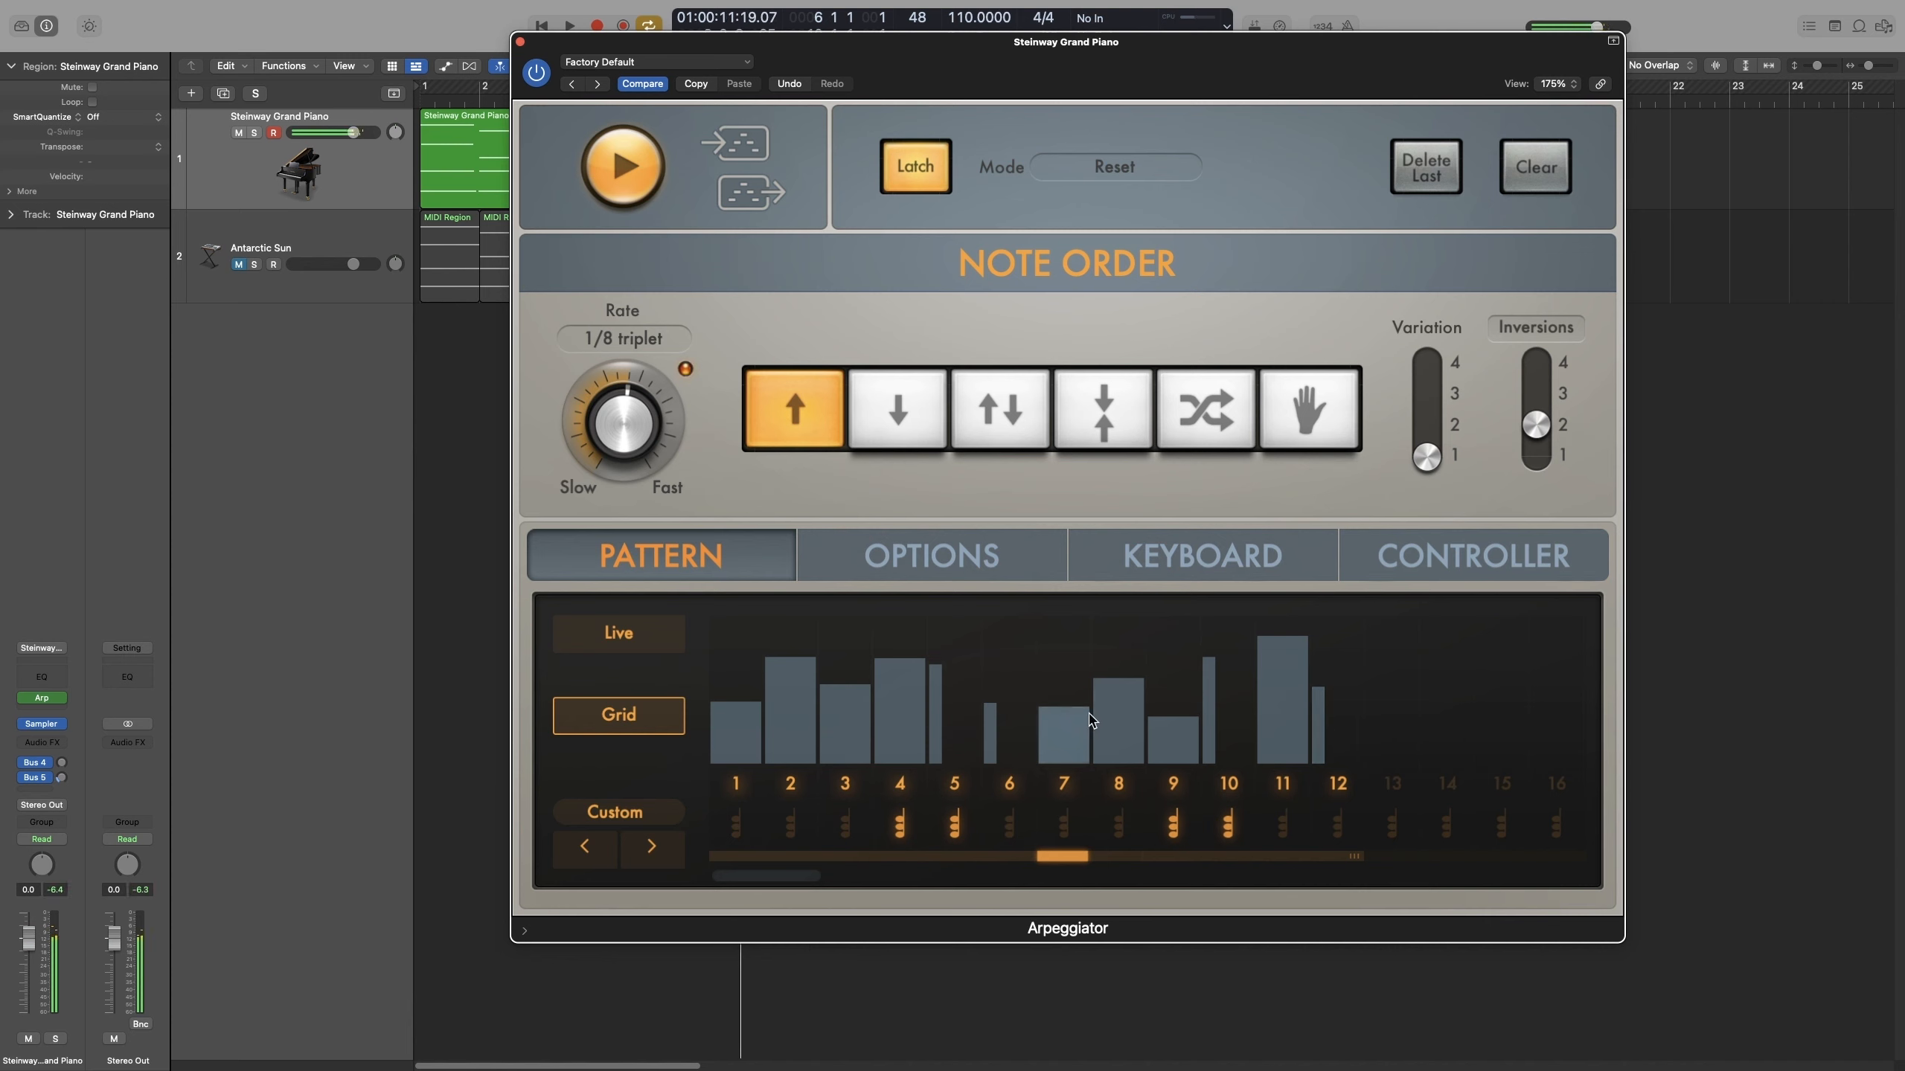
Load the factory pattern Grooving Pulse 01 and audition it with Latch switched back on.
{"action": "left_click", "coordinate": [893, 184]}
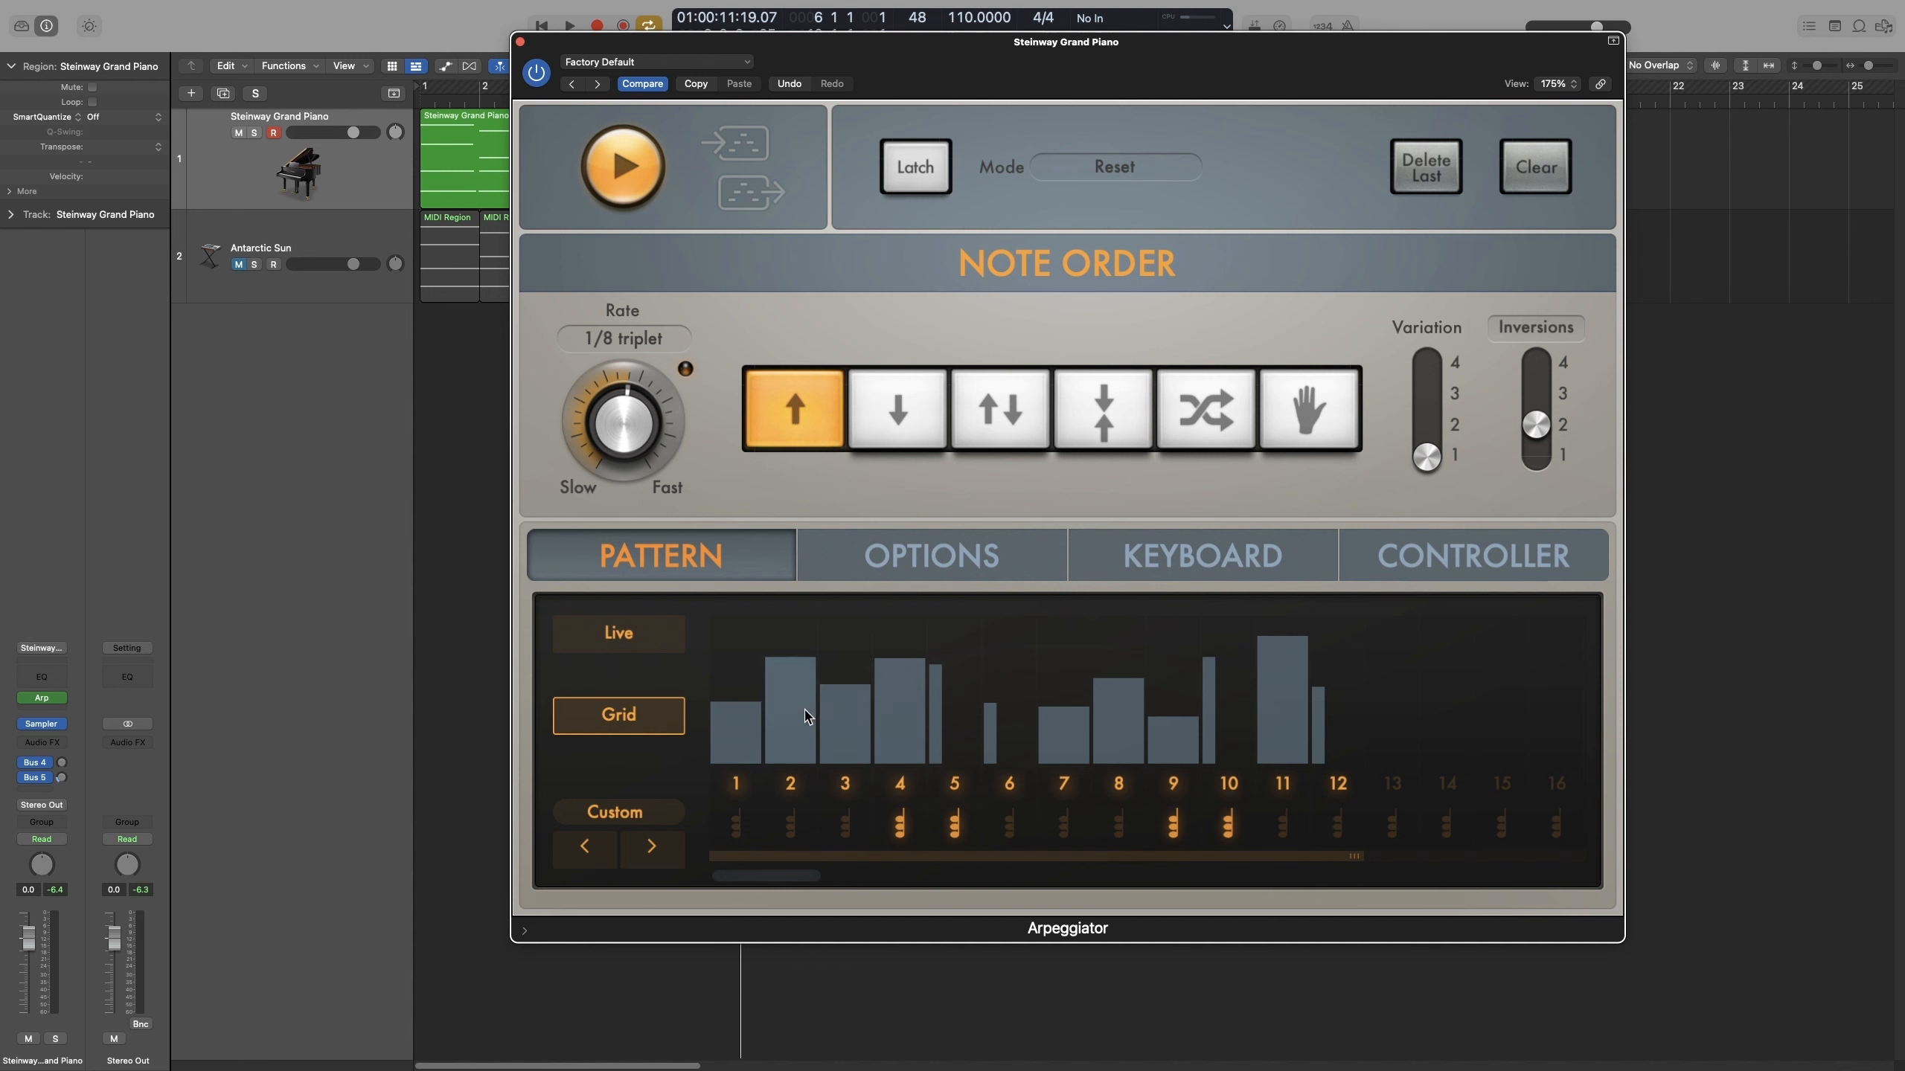
{"action": "left_click", "coordinate": [629, 814]}
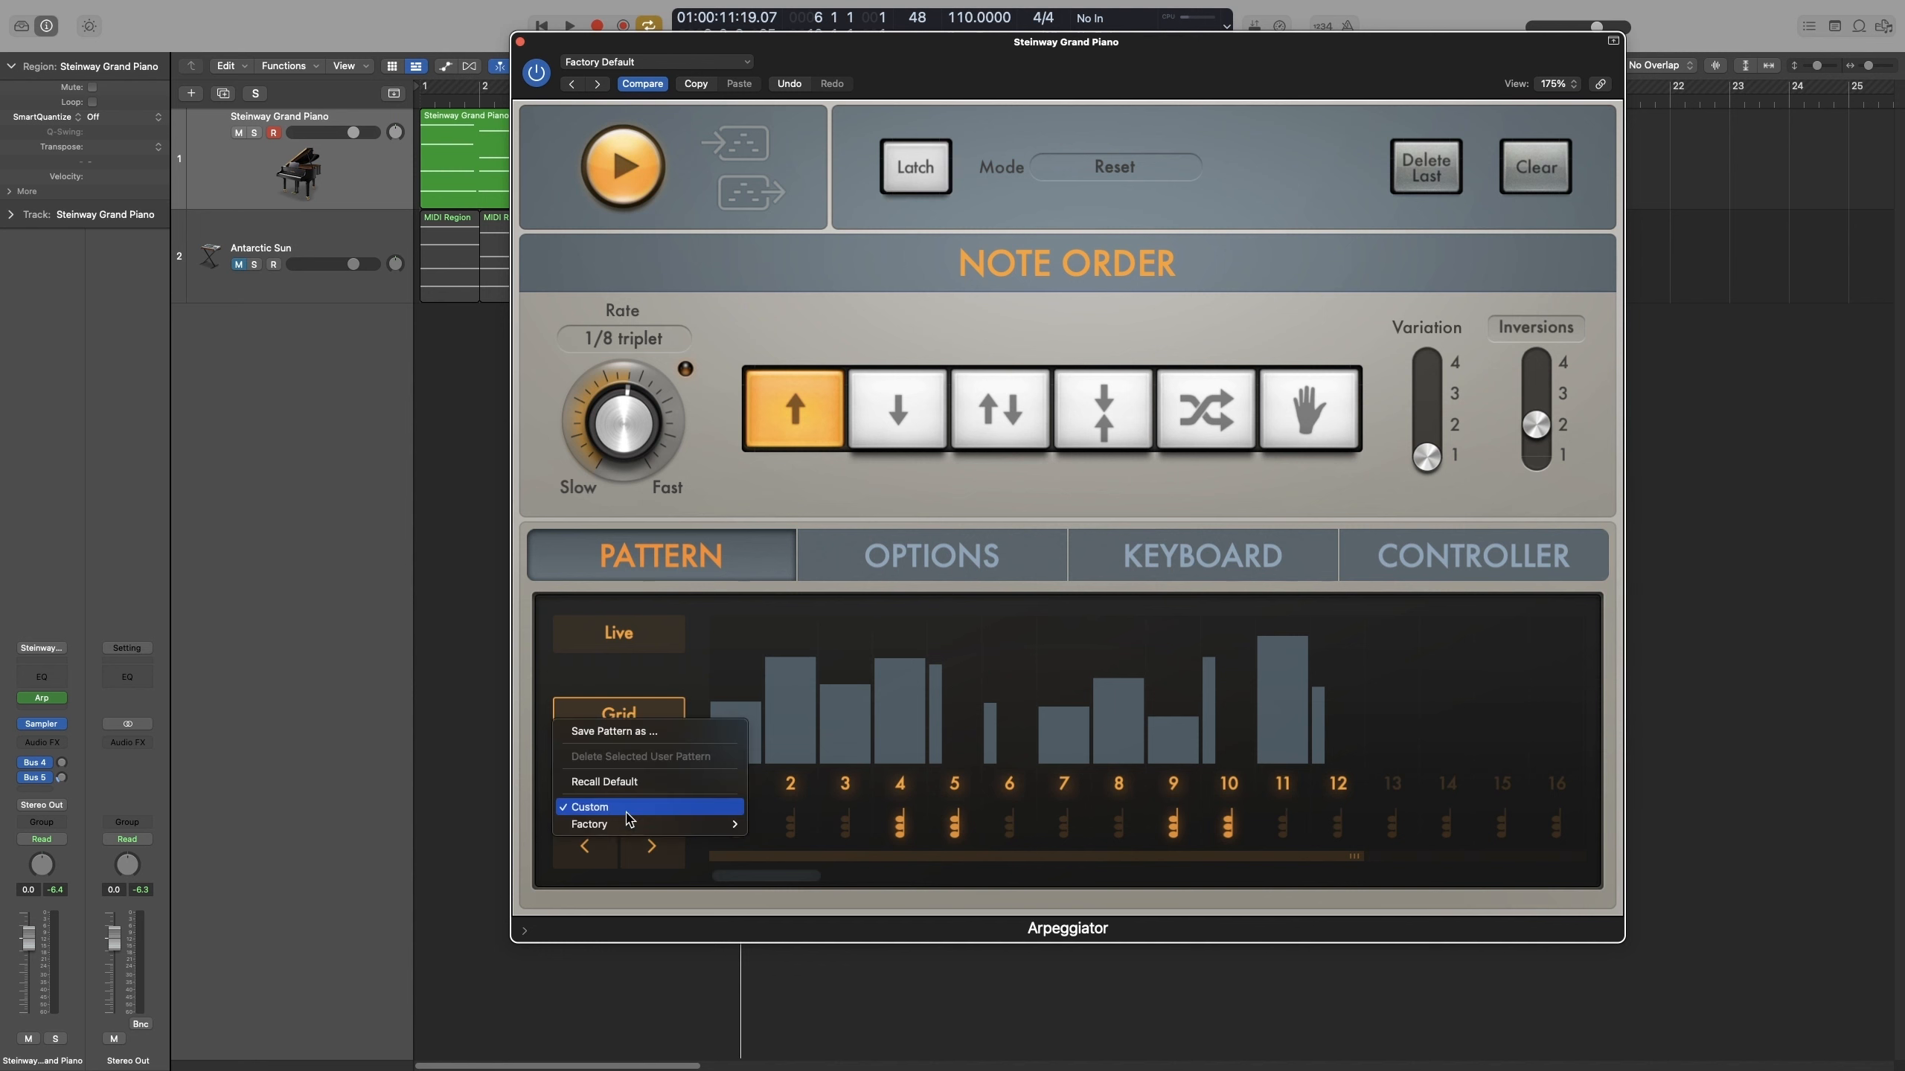
{"action": "mouse_move", "coordinate": [701, 827]}
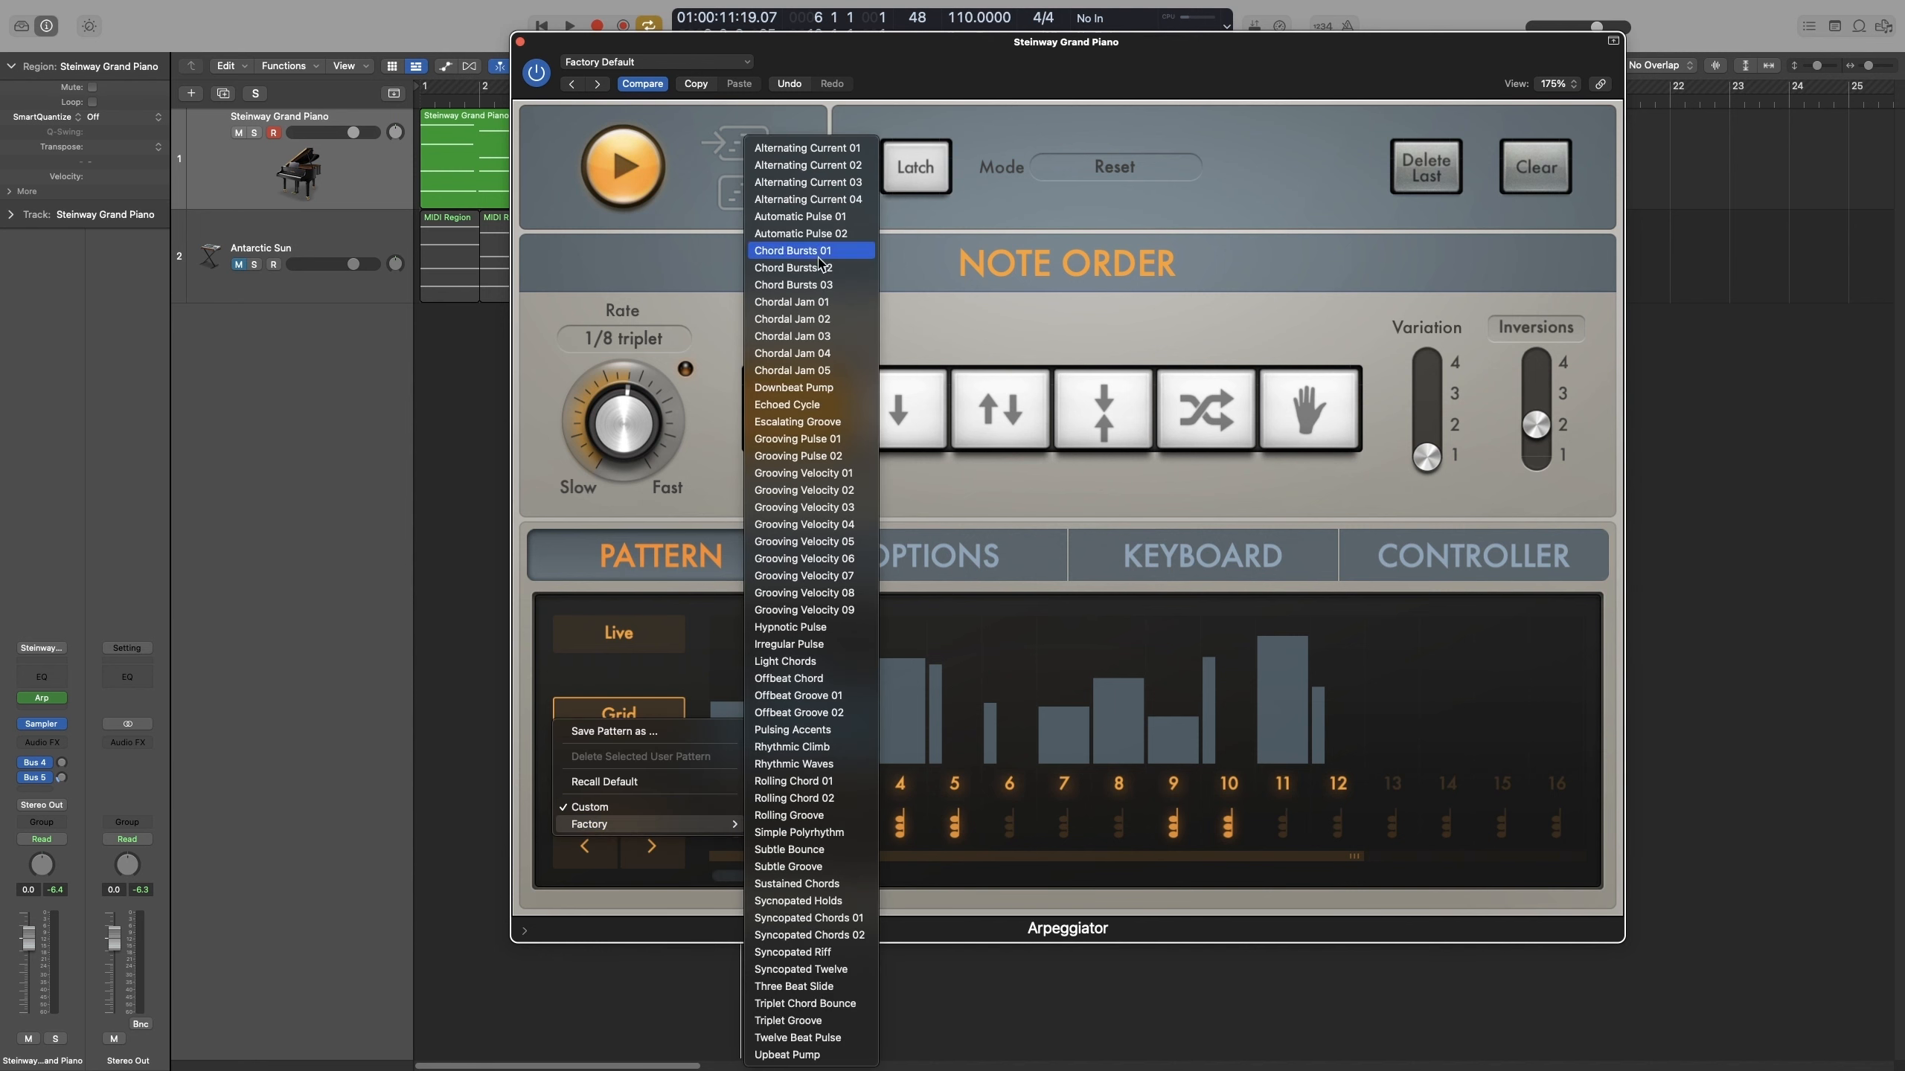
{"action": "left_click", "coordinate": [798, 439]}
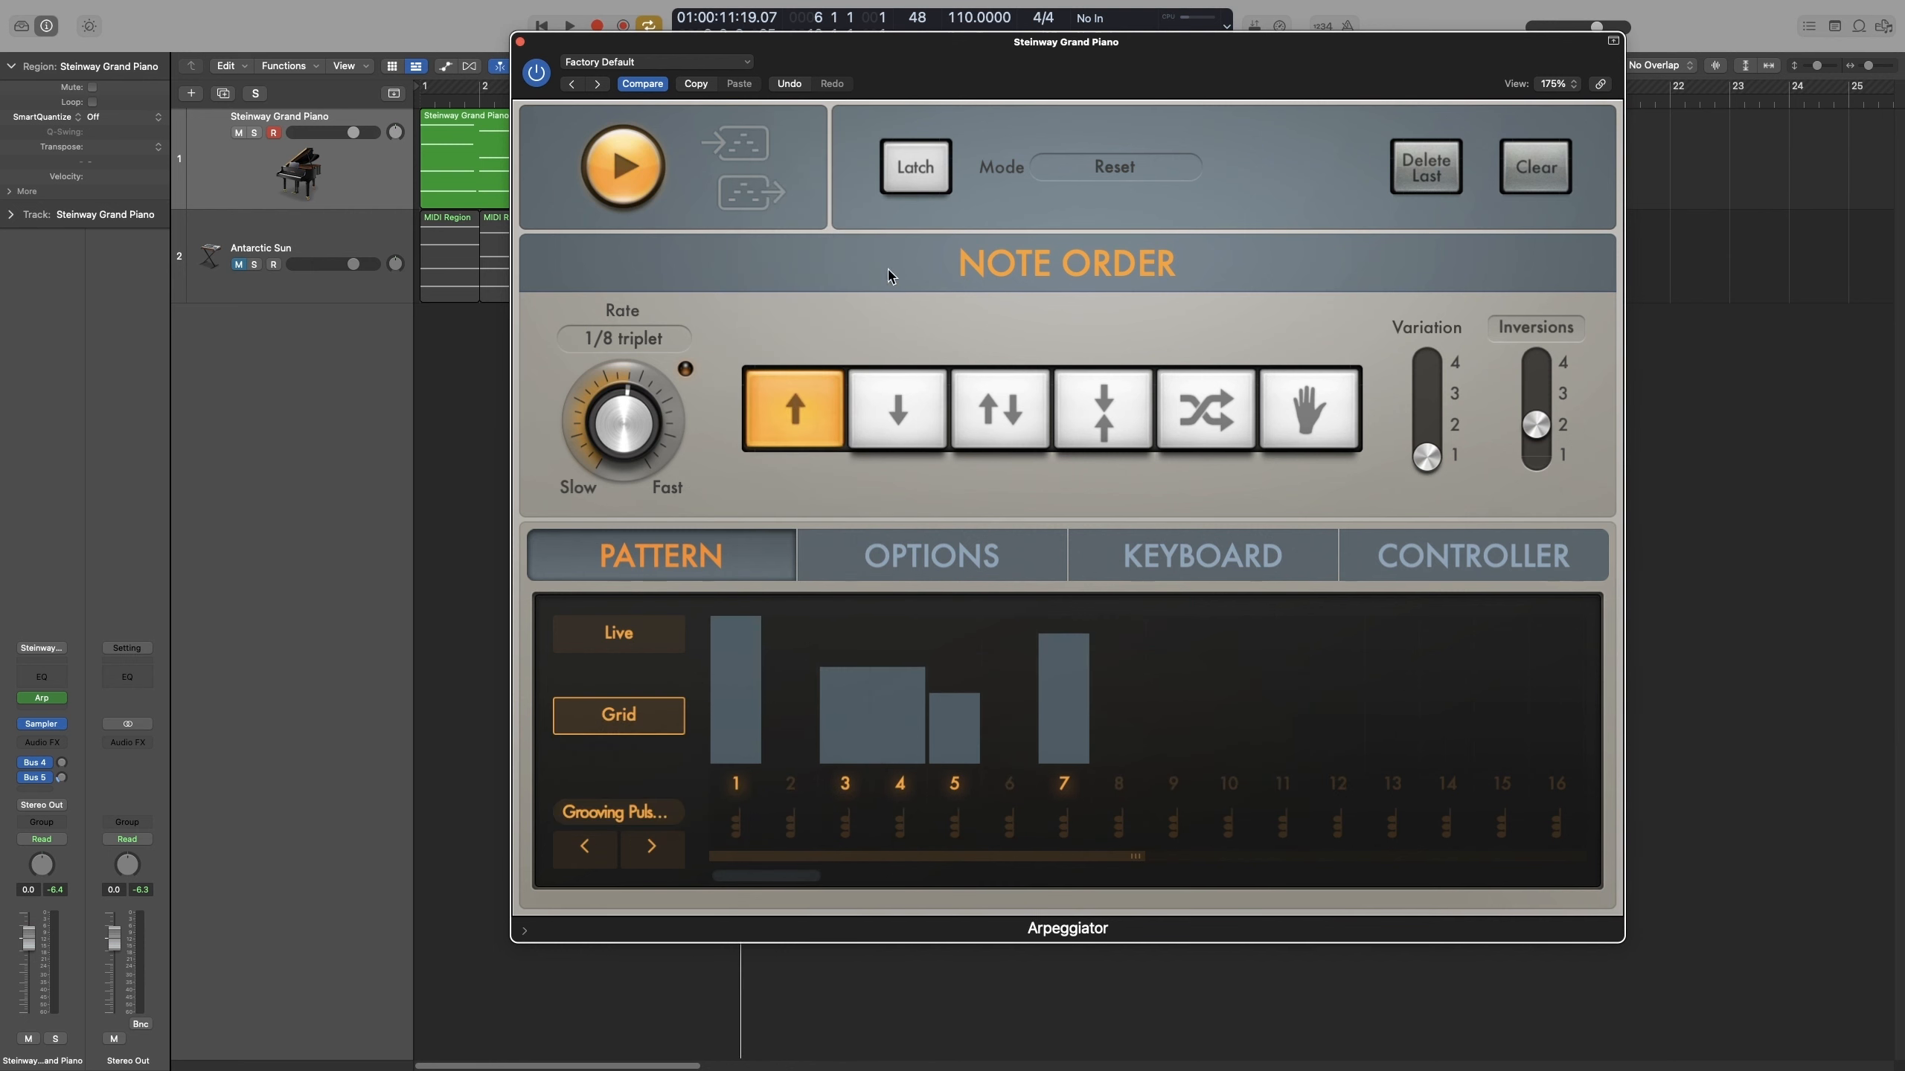
{"action": "left_click", "coordinate": [938, 154]}
{"action": "key", "text": "space"}
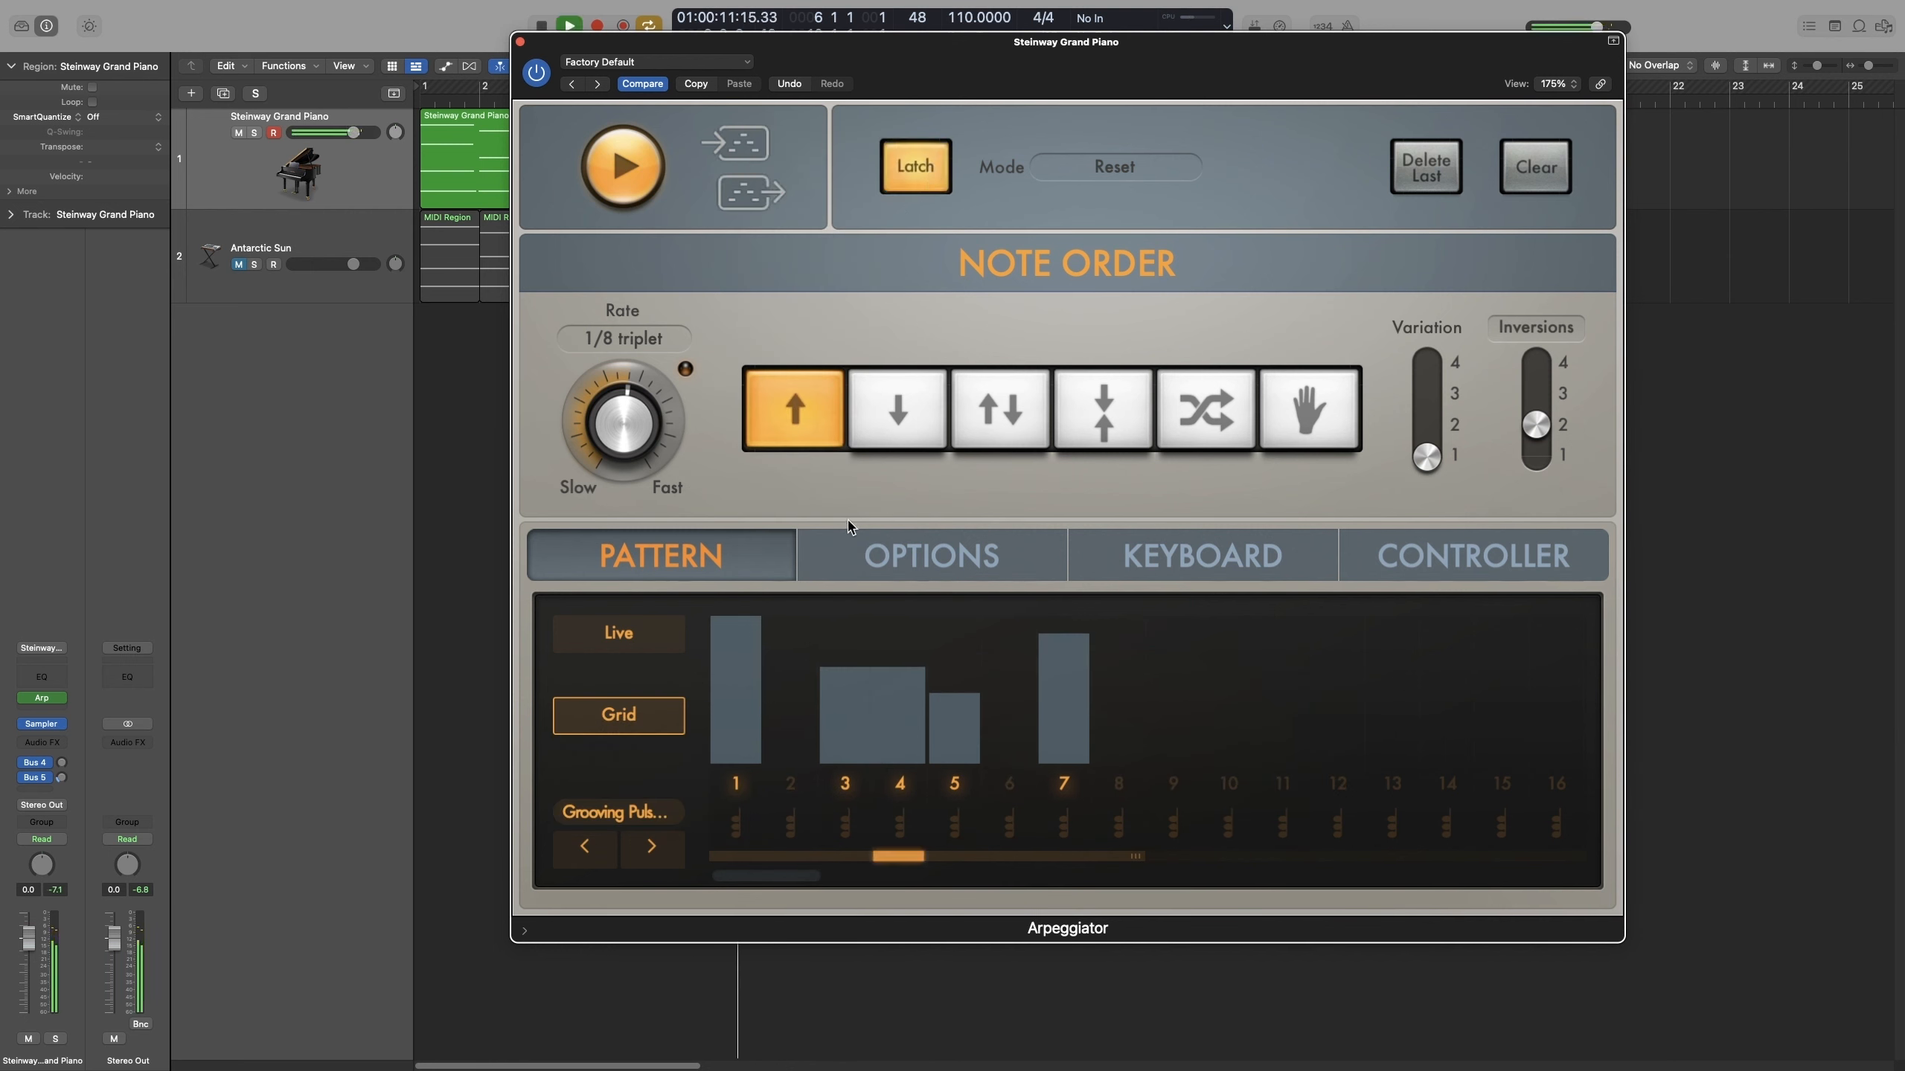
Step forward through the factory patterns to the 16-step Grooving Velocity pattern.
{"action": "left_click", "coordinate": [650, 854]}
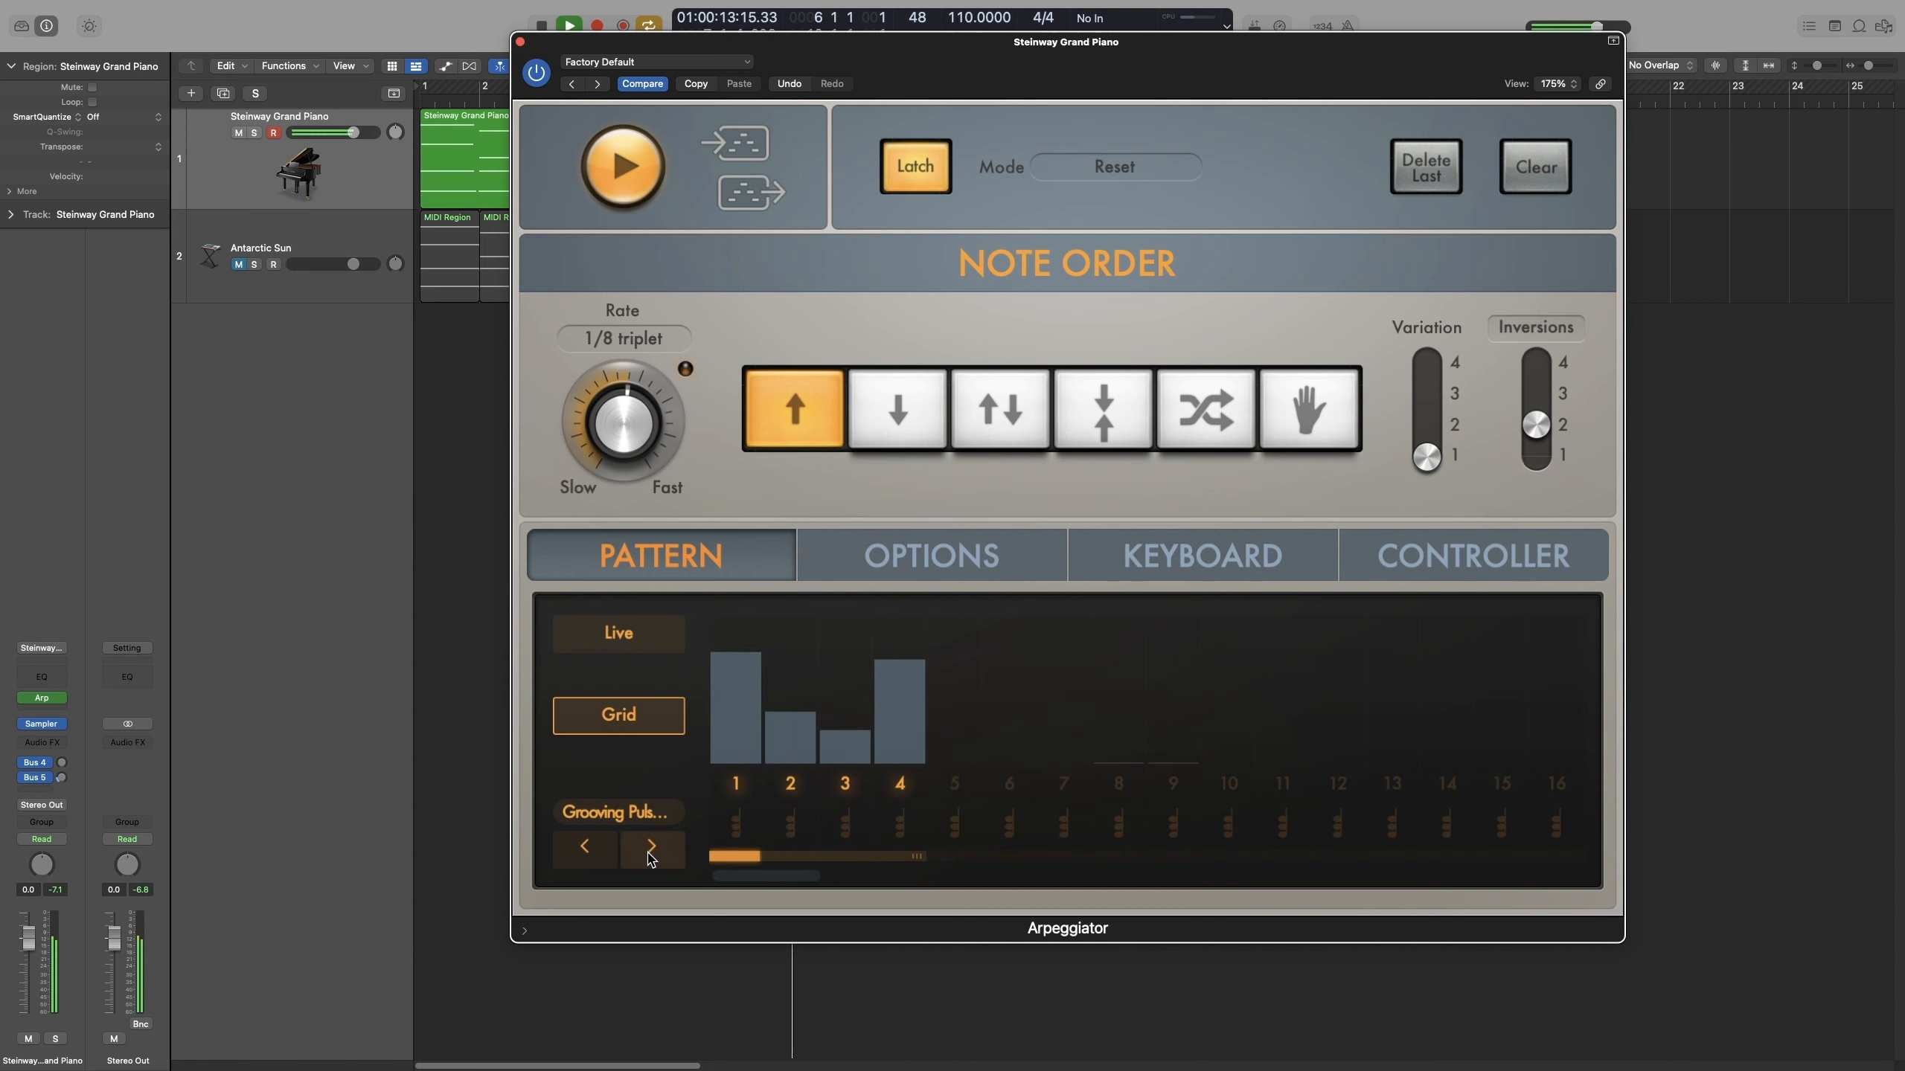
{"action": "left_click", "coordinate": [650, 854]}
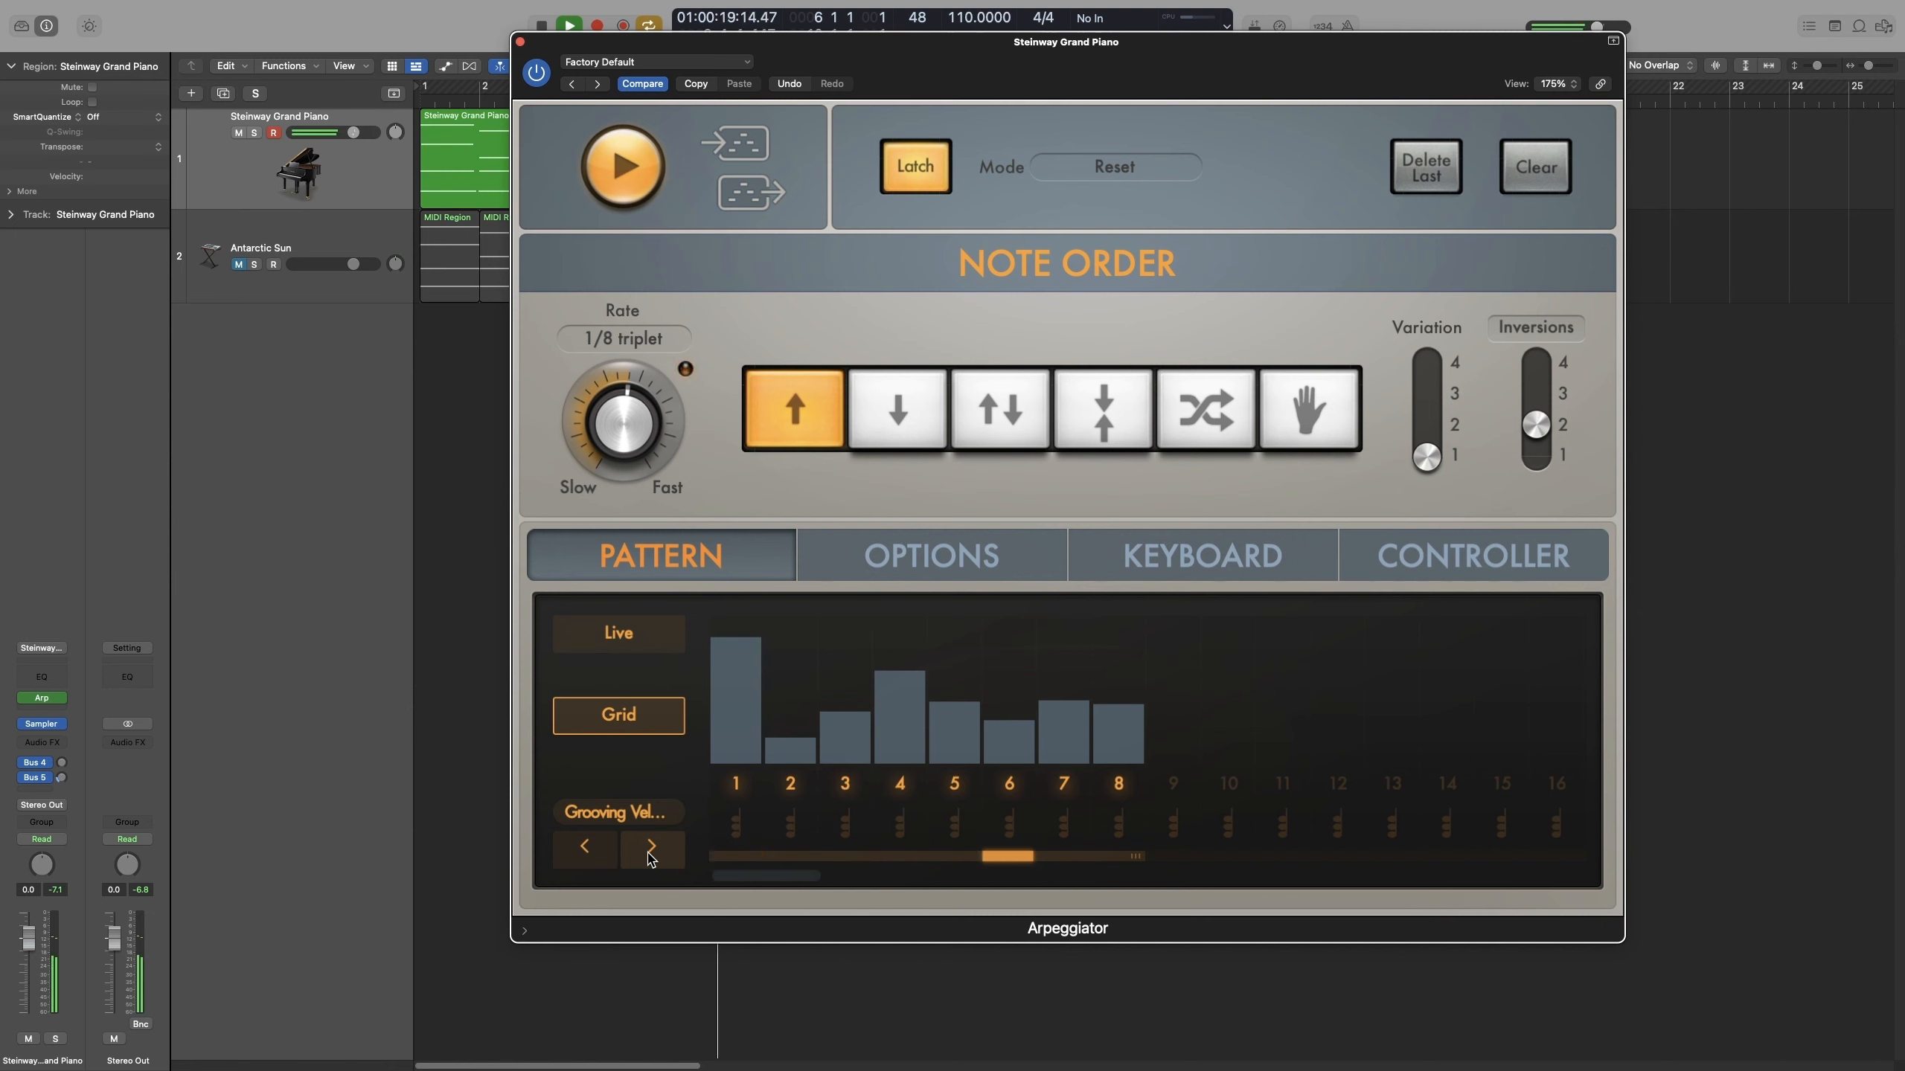
{"action": "left_click", "coordinate": [651, 855]}
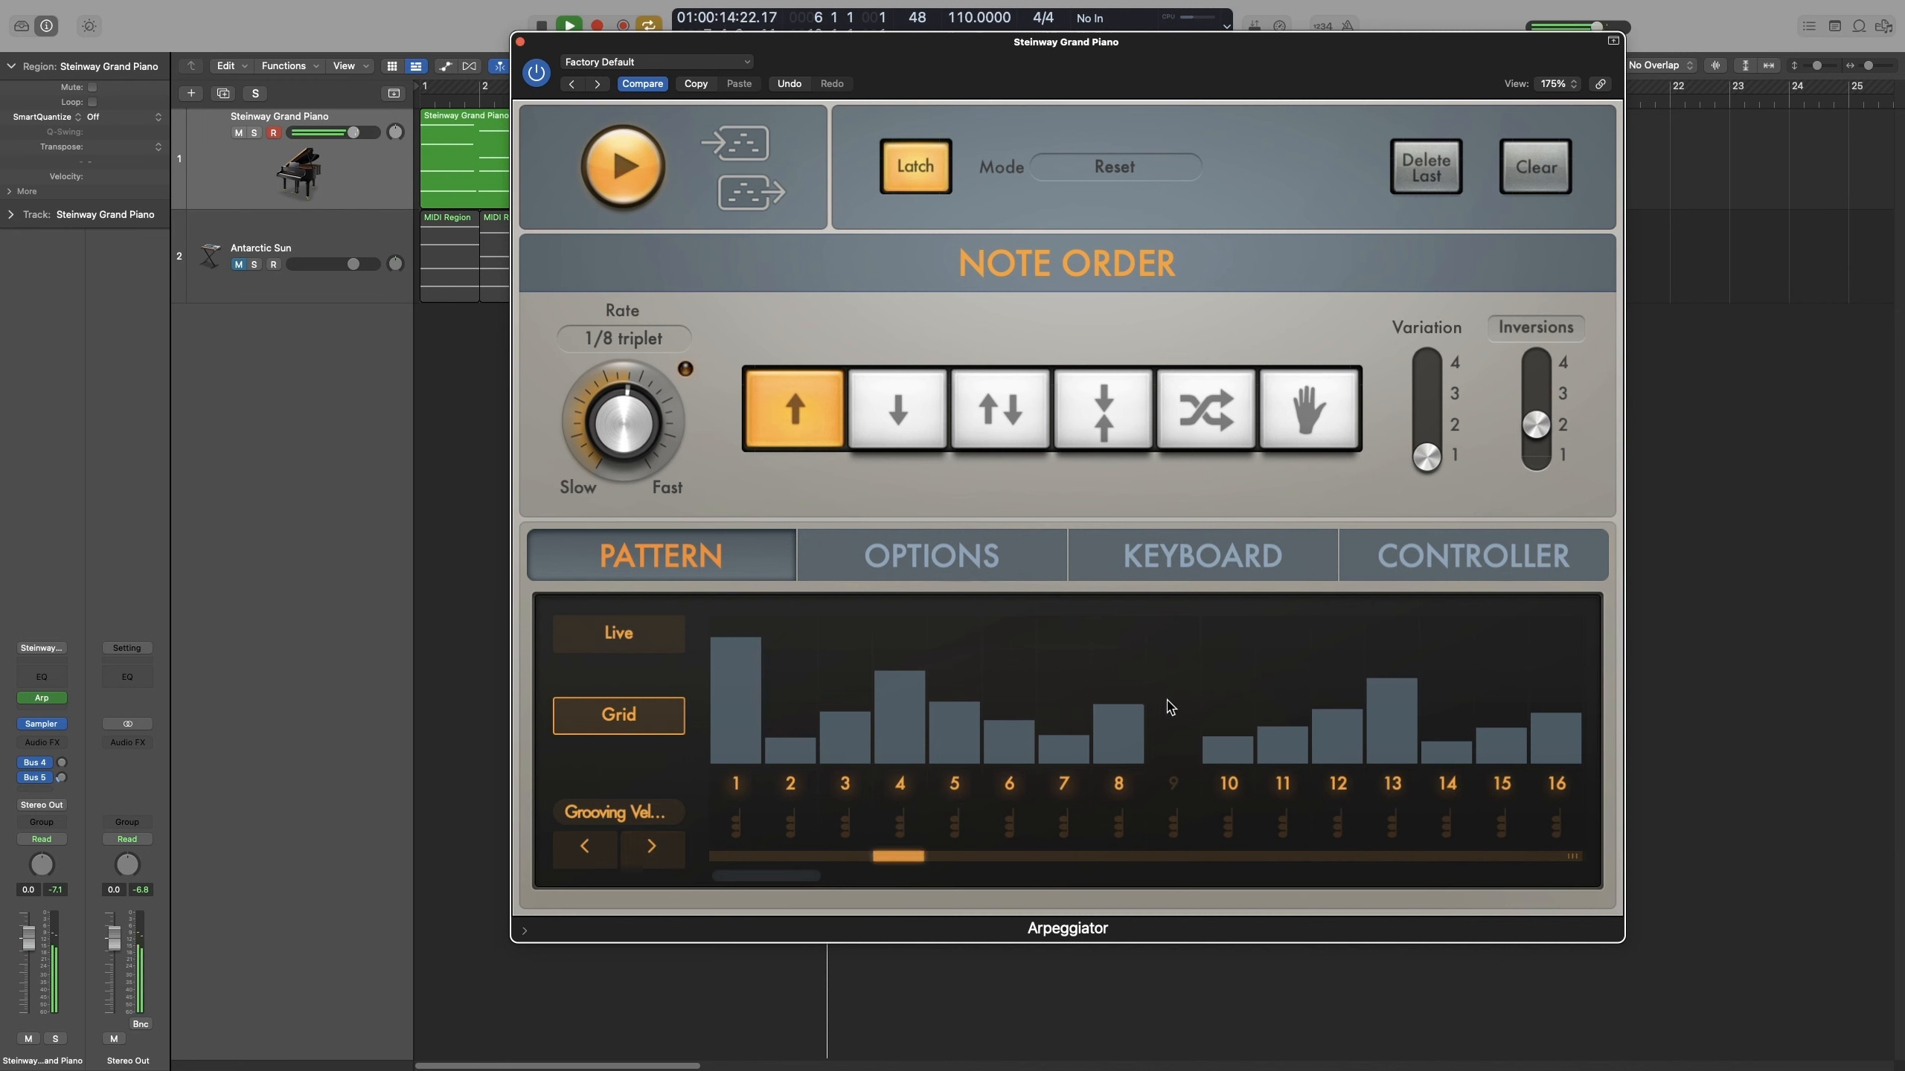
Add step 9 to the pattern, raise step 7's velocity and make it a chord, and stop playback.
{"action": "left_click_drag", "start_coordinate": [1169, 711], "coordinate": [1155, 670]}
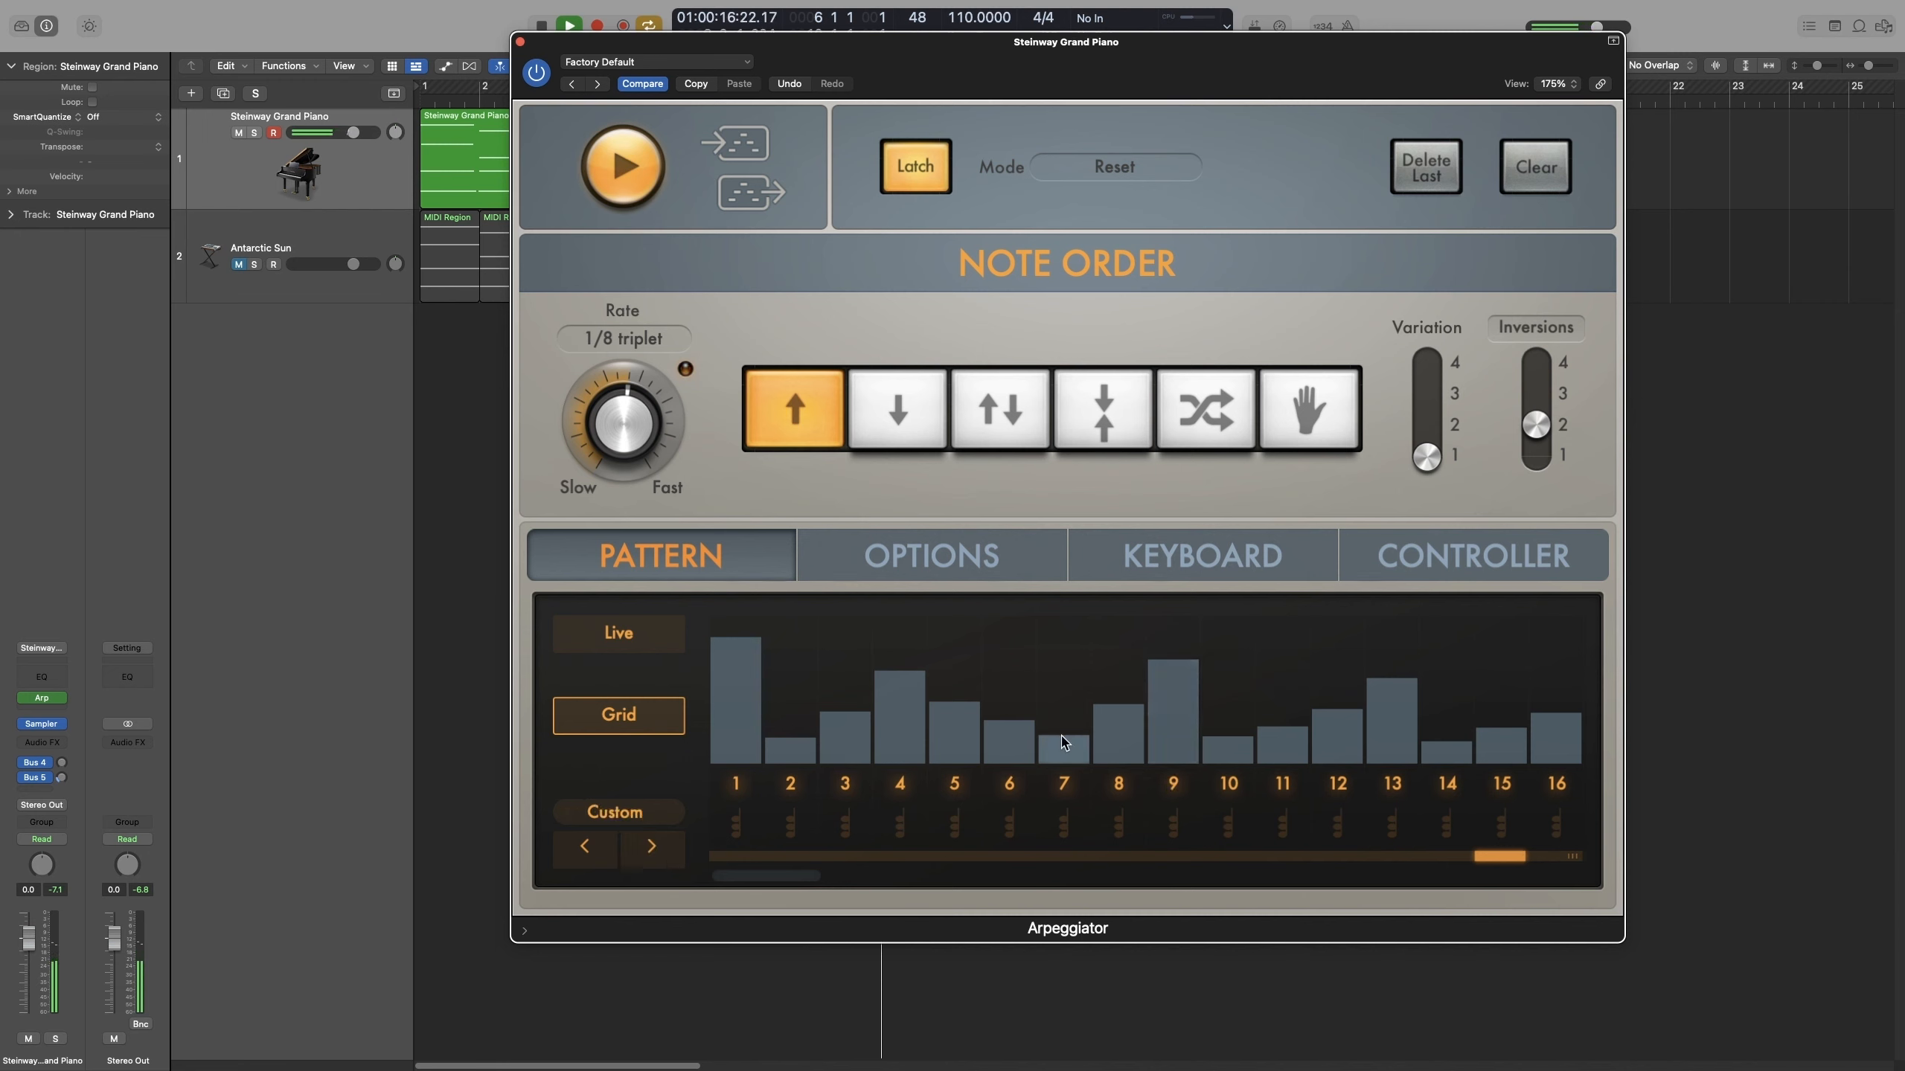
{"action": "left_click_drag", "start_coordinate": [1065, 734], "coordinate": [1062, 677]}
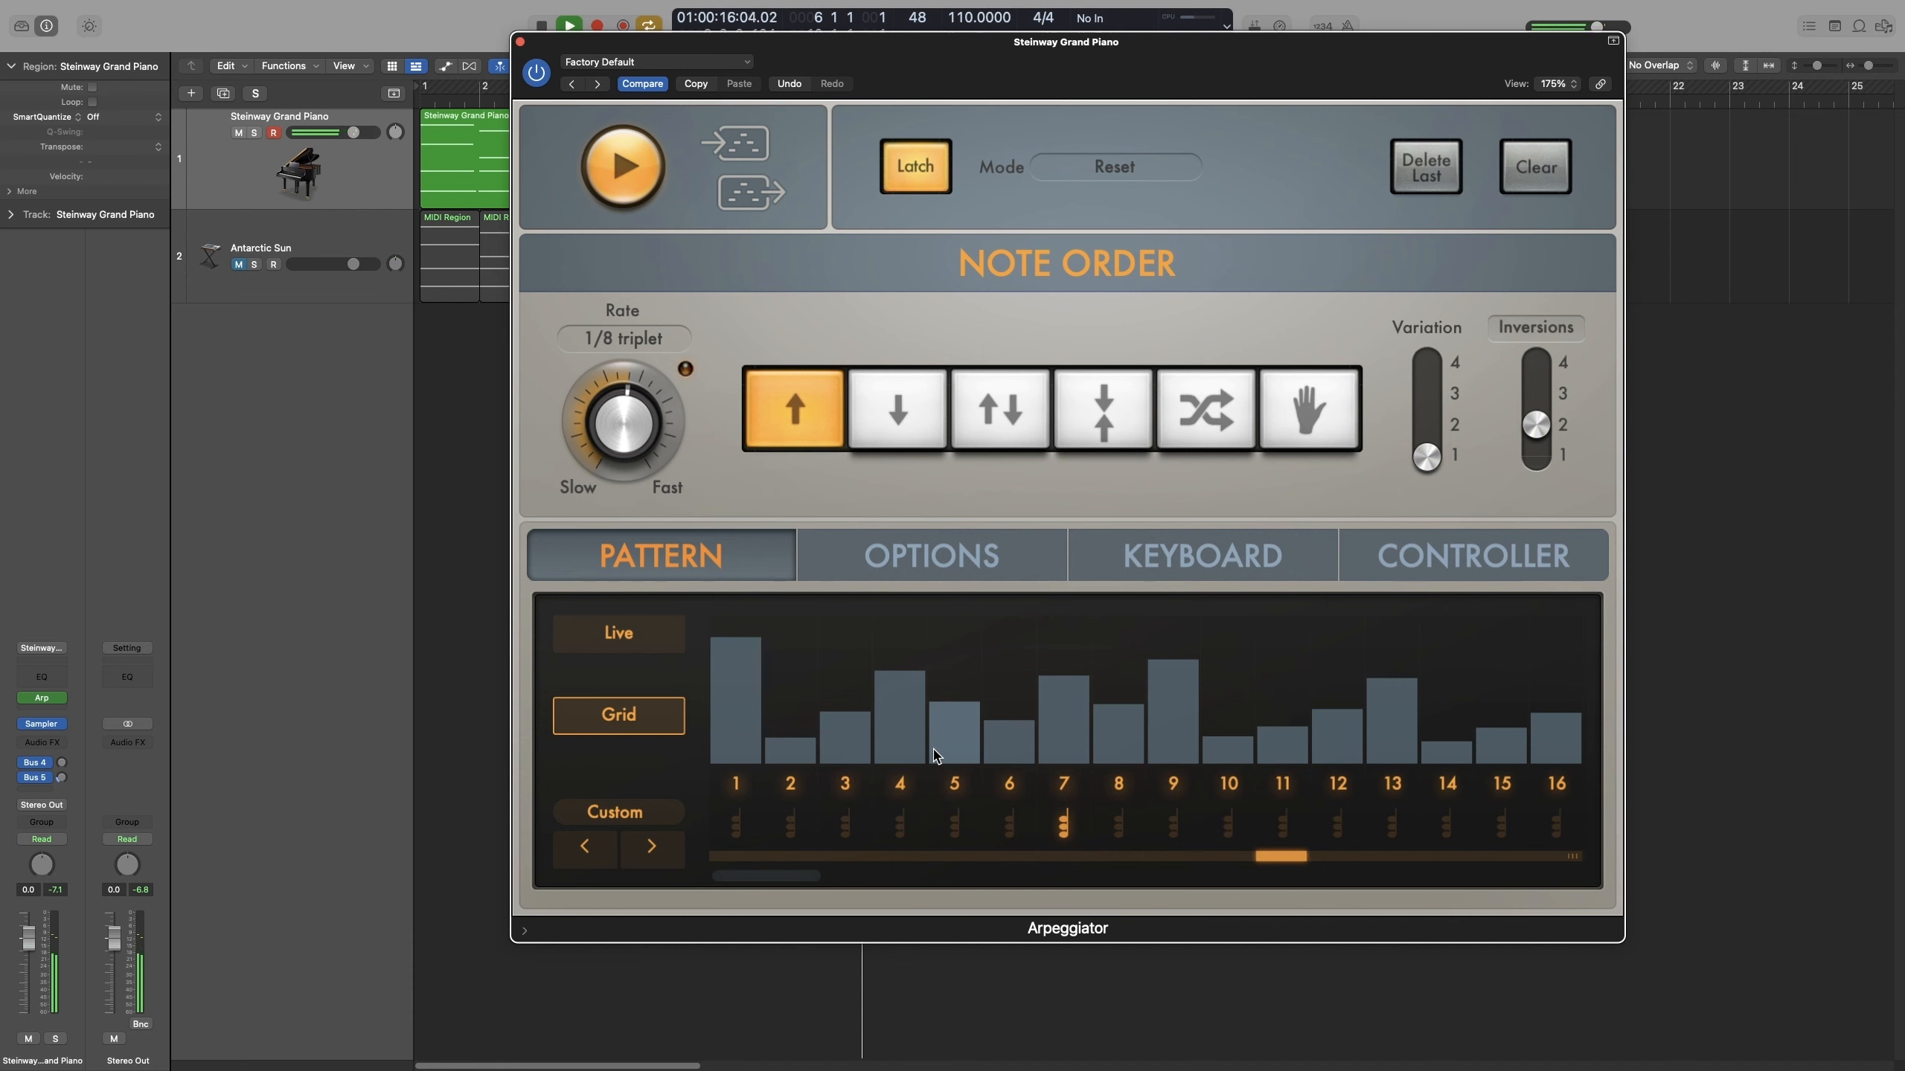
{"action": "key", "text": "space"}
Switch Latch off and show the arpeggiator's Options settings.
{"action": "left_click", "coordinate": [928, 183]}
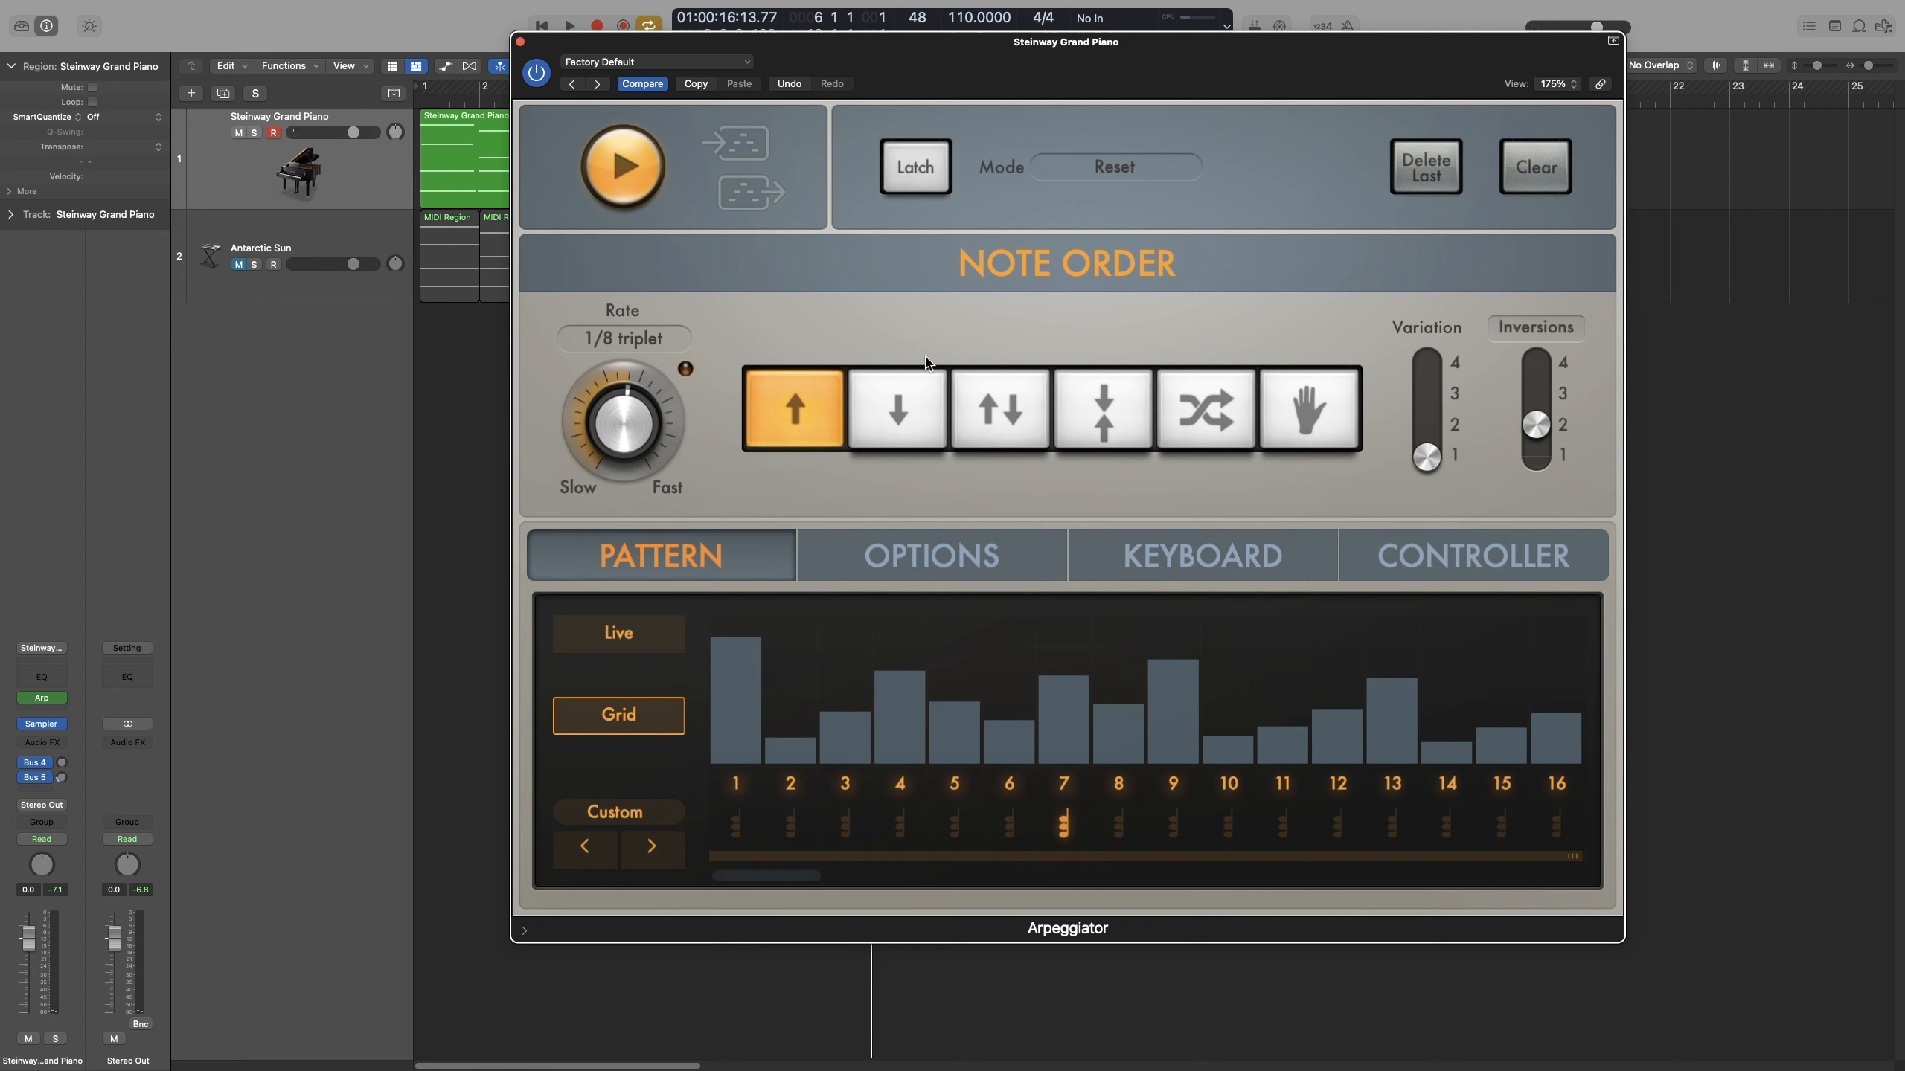
{"action": "left_click", "coordinate": [908, 572]}
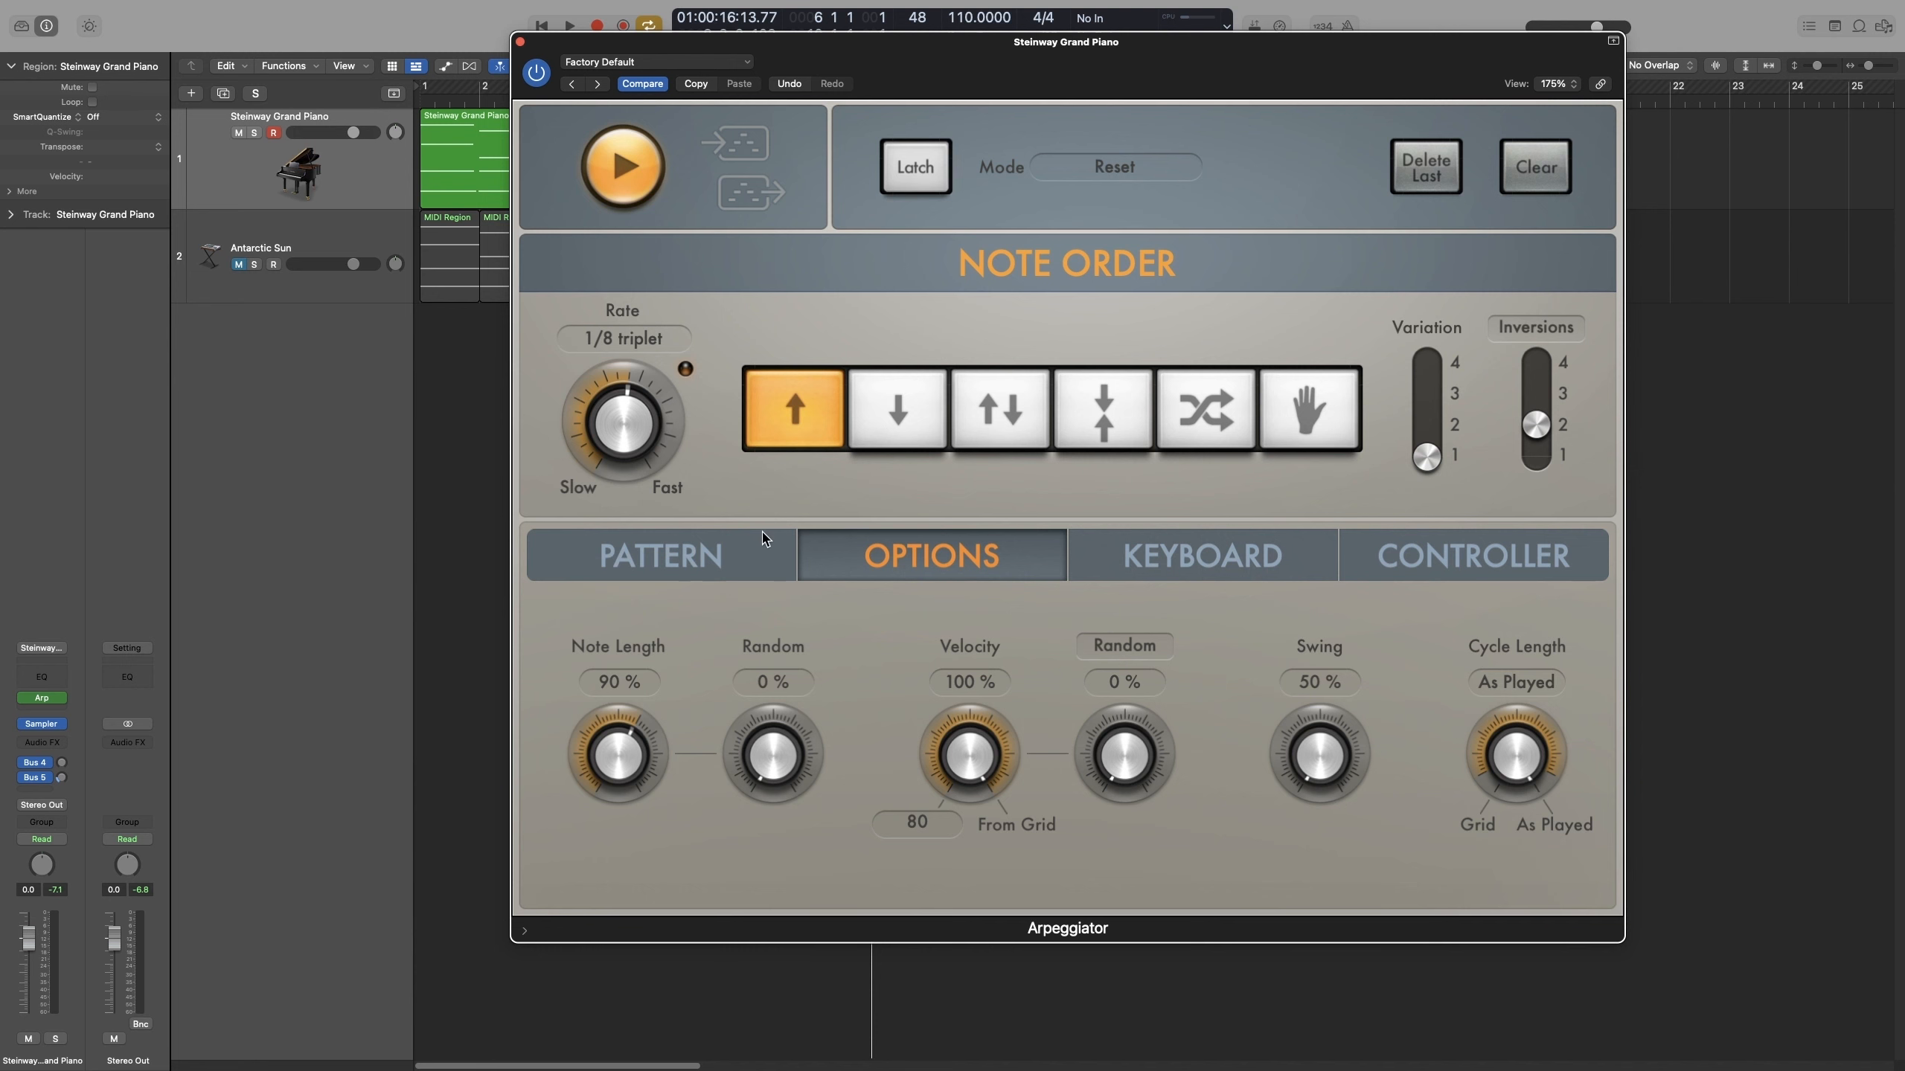
Load the factory pattern Pulsing Accents into the arpeggiator grid and audition it.
{"action": "left_click", "coordinate": [729, 555]}
{"action": "left_click", "coordinate": [652, 807]}
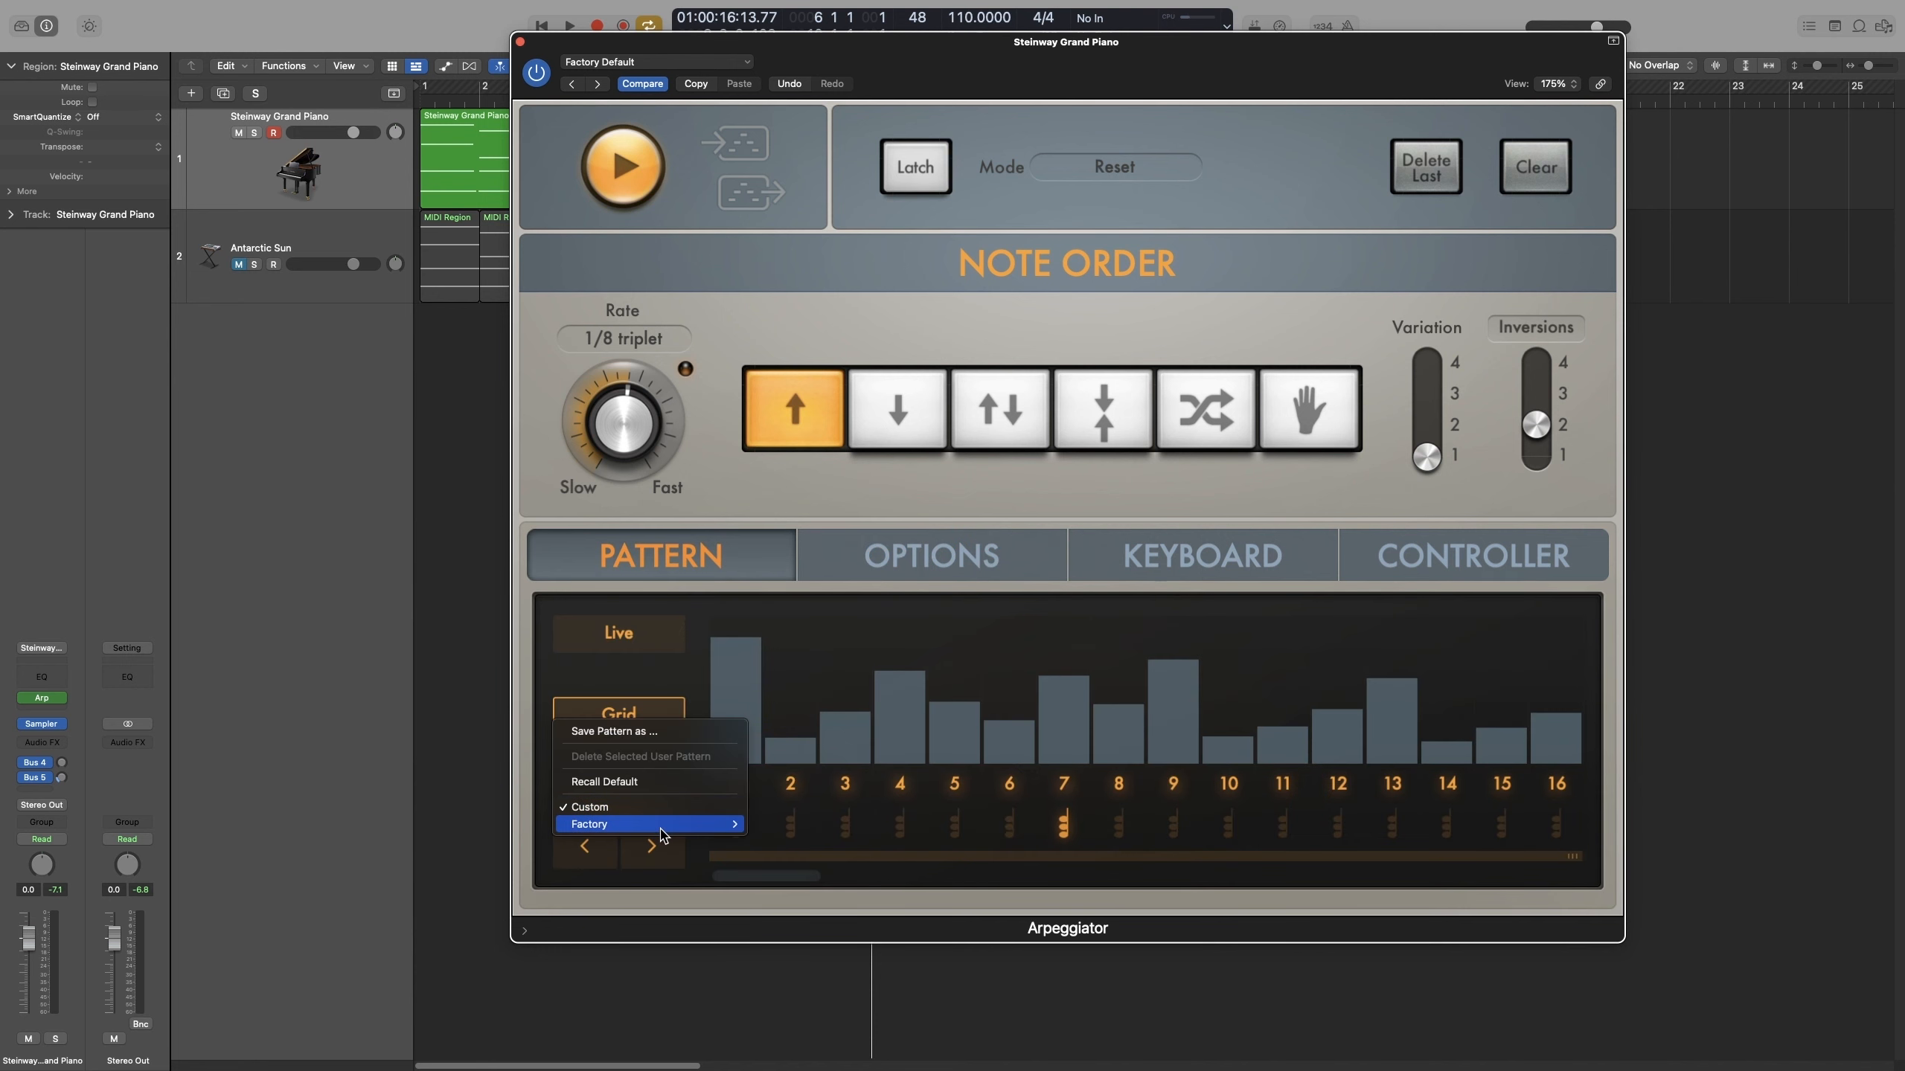
{"action": "mouse_move", "coordinate": [660, 825]}
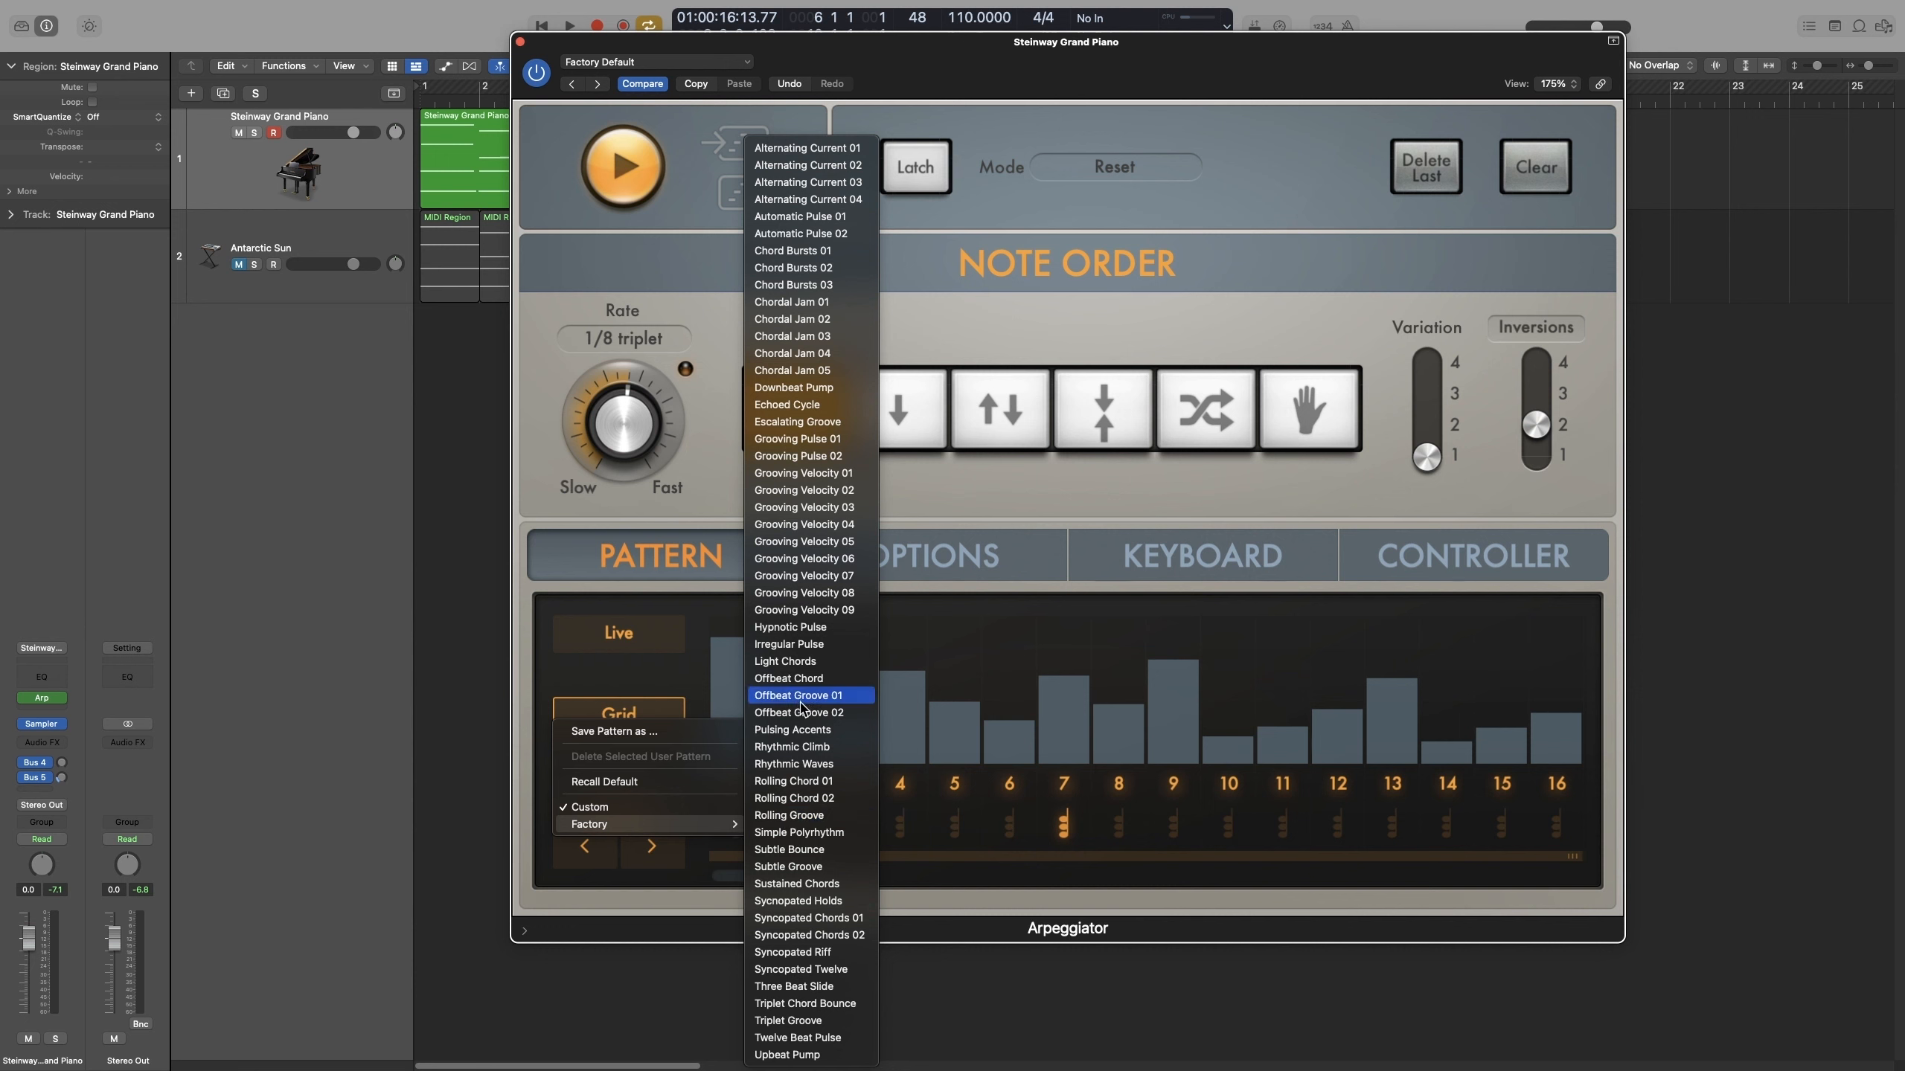
{"action": "left_click", "coordinate": [806, 727]}
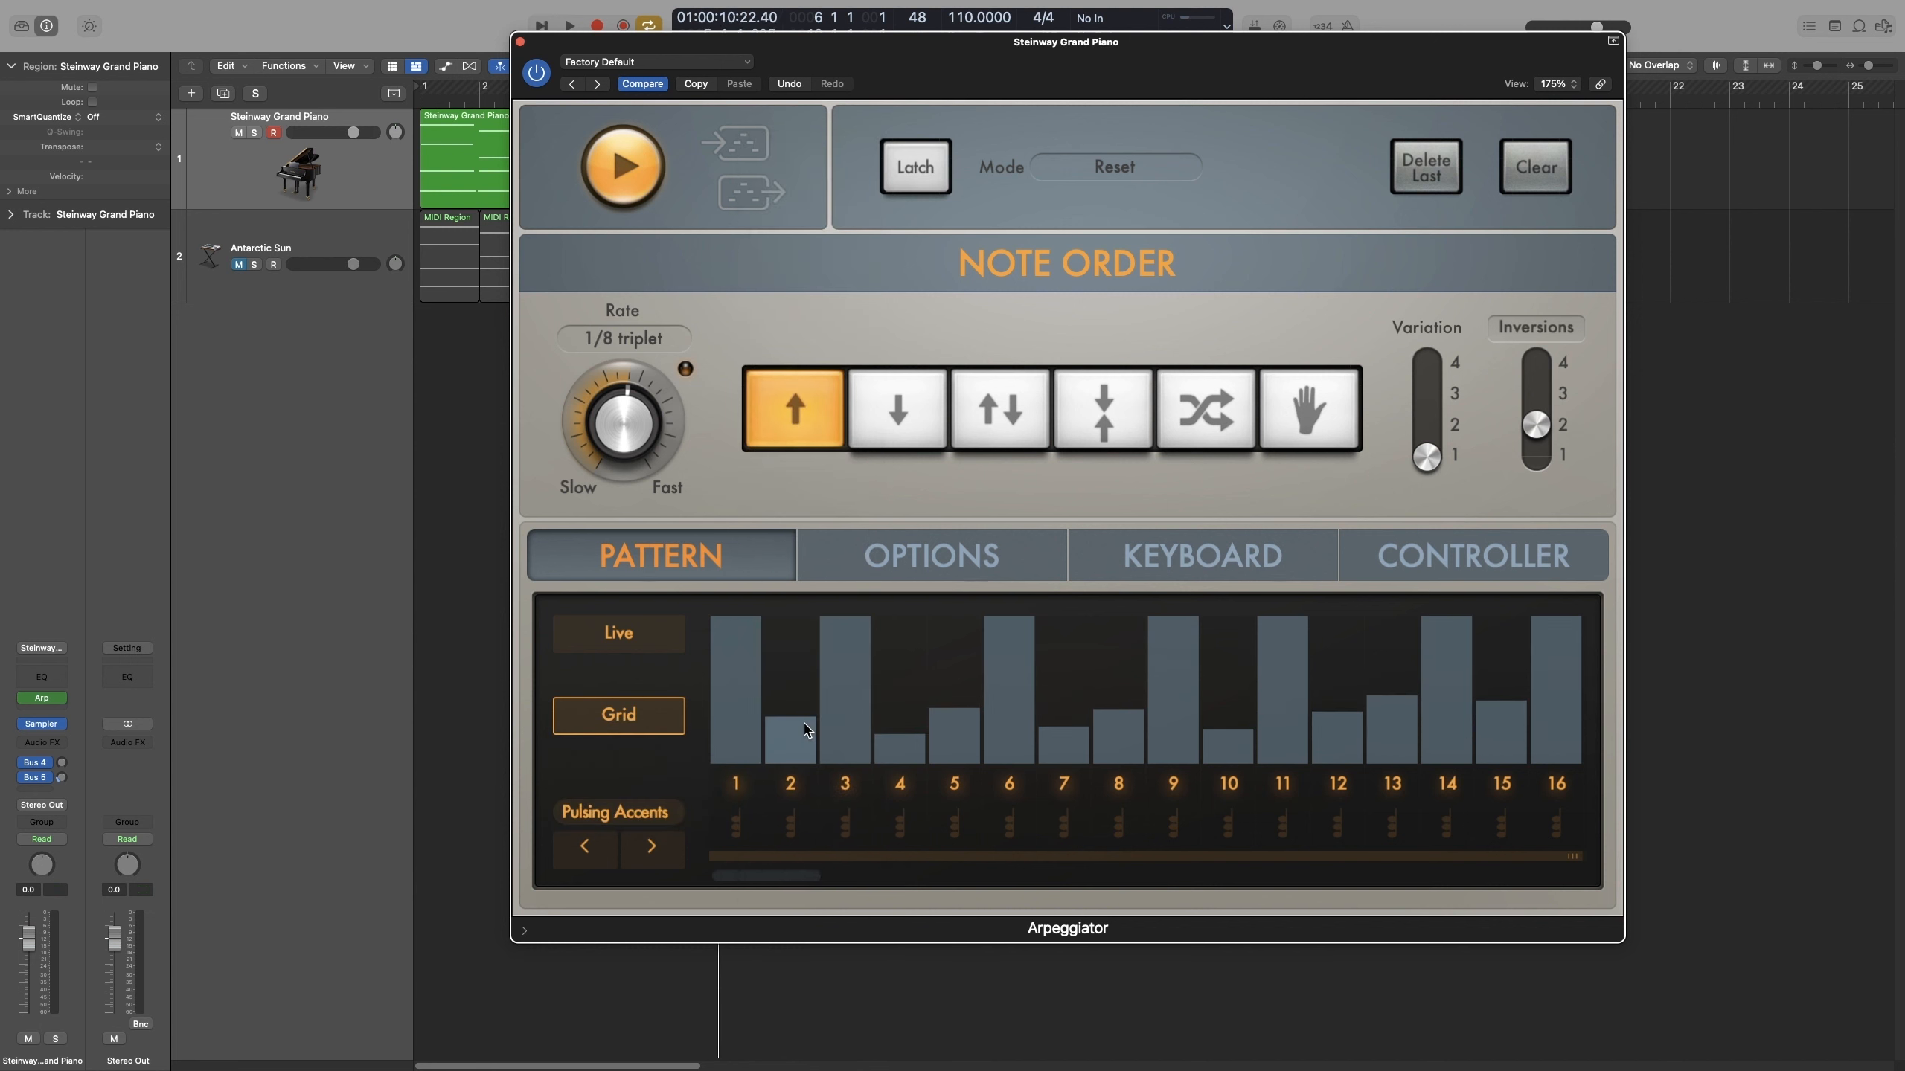
{"action": "key", "text": "space"}
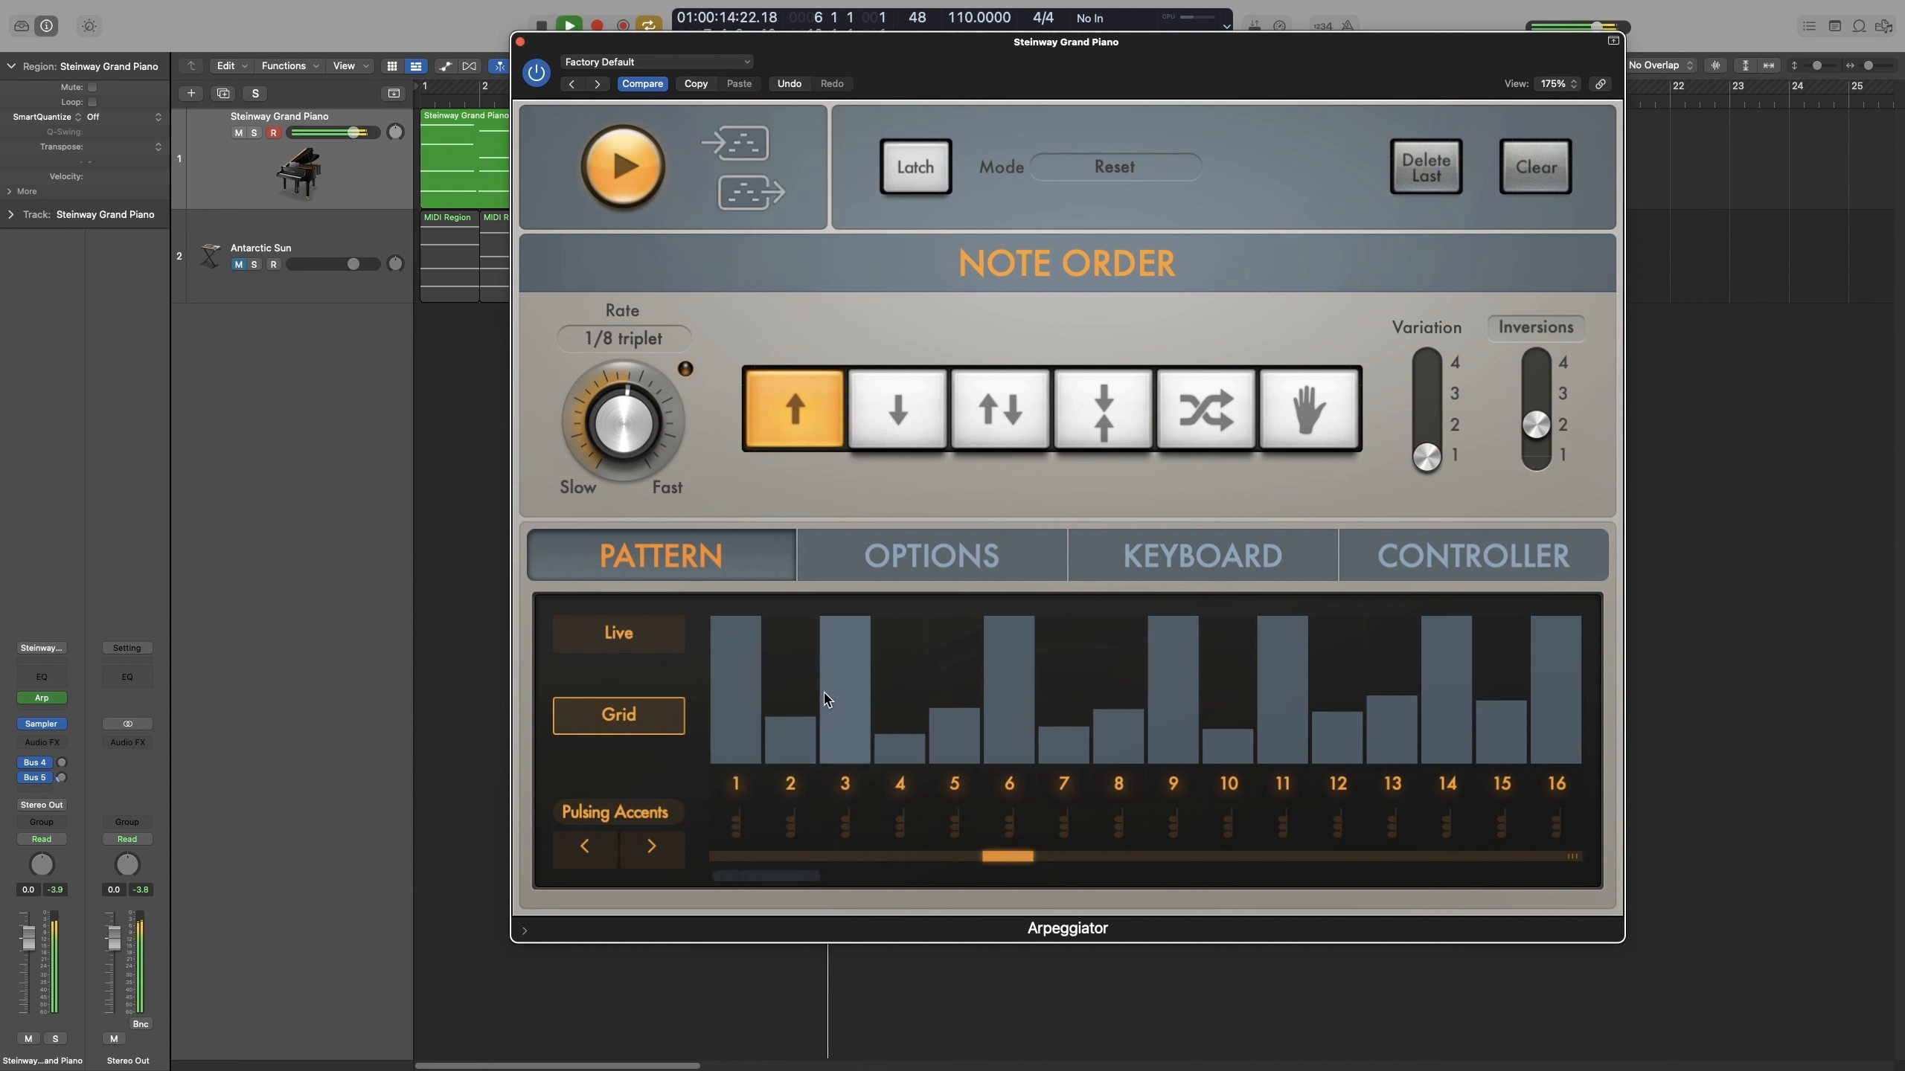
{"action": "key", "text": "space"}
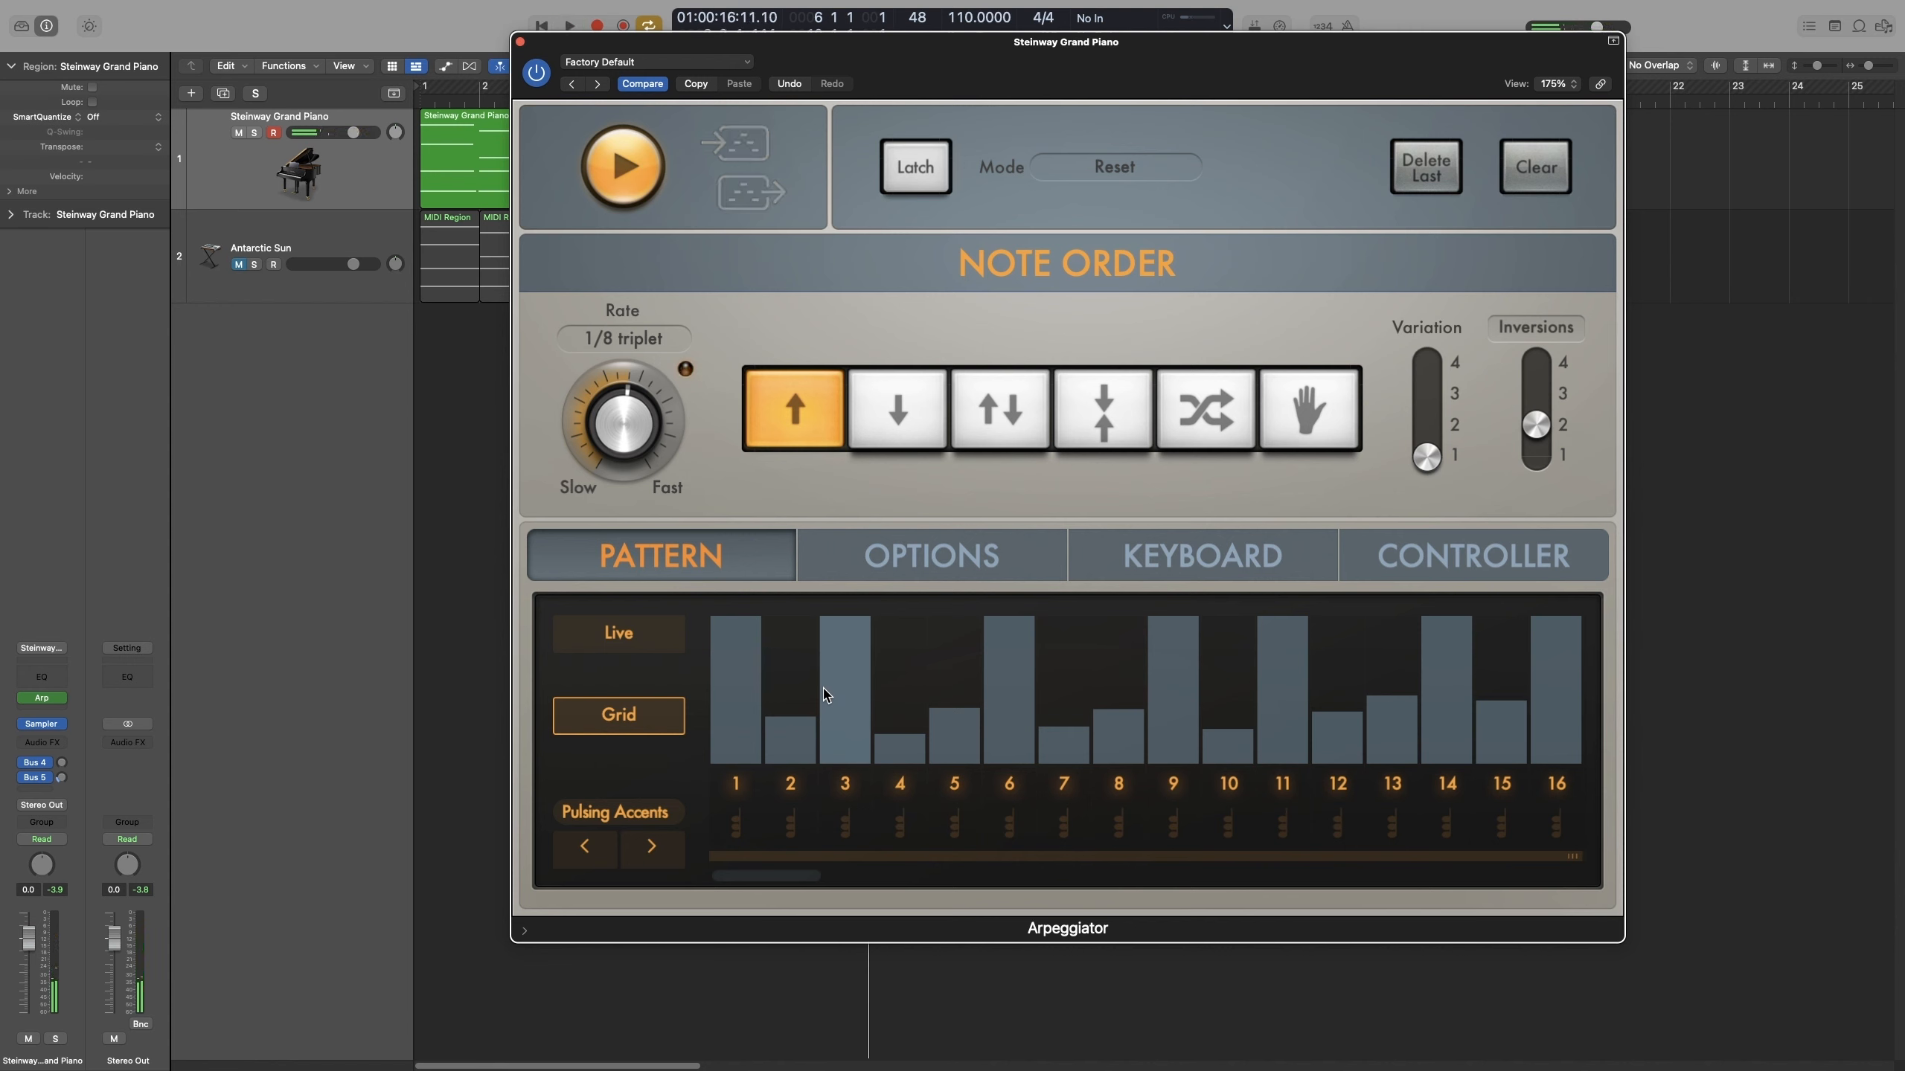
During playback, try a note length of 1% in the arpeggiator options and settle it at 83%.
{"action": "left_click", "coordinate": [897, 566]}
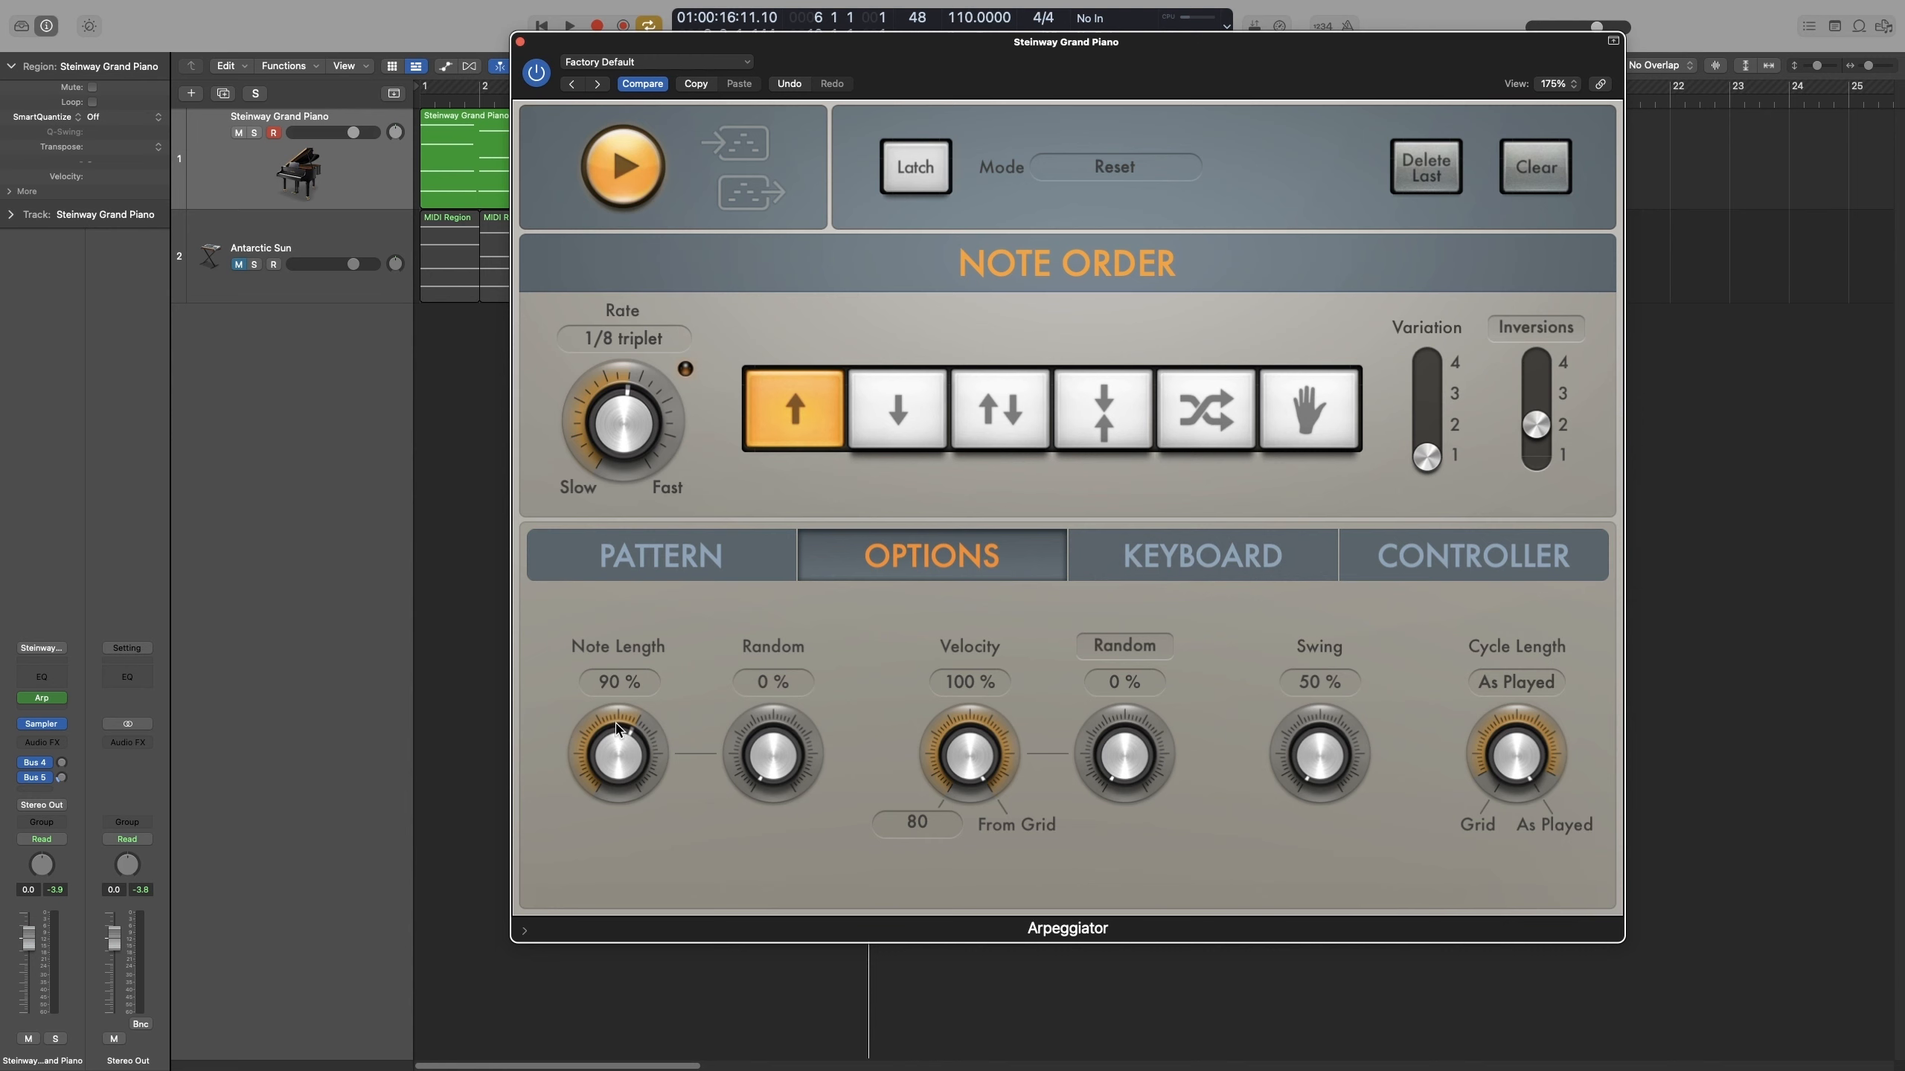
{"action": "key", "text": "space"}
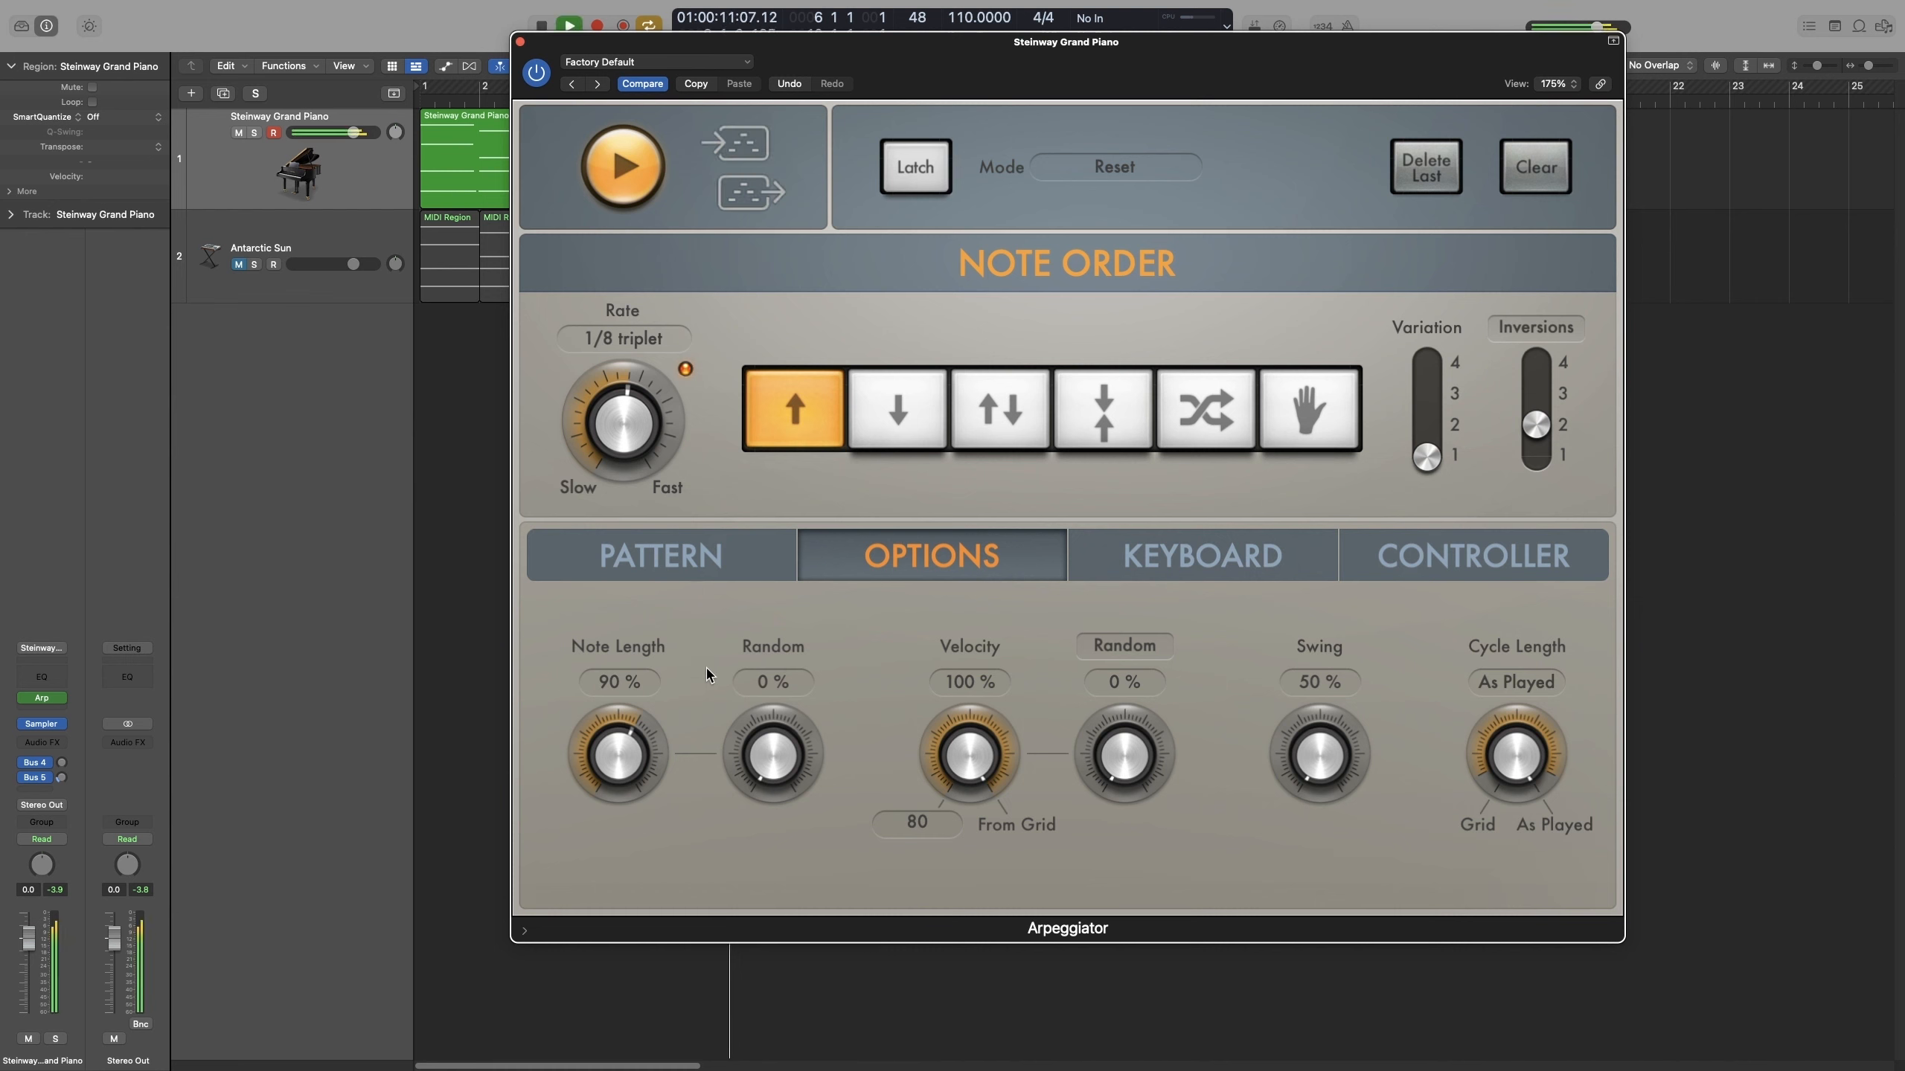
{"action": "left_click_drag", "start_coordinate": [627, 780], "coordinate": [642, 907]}
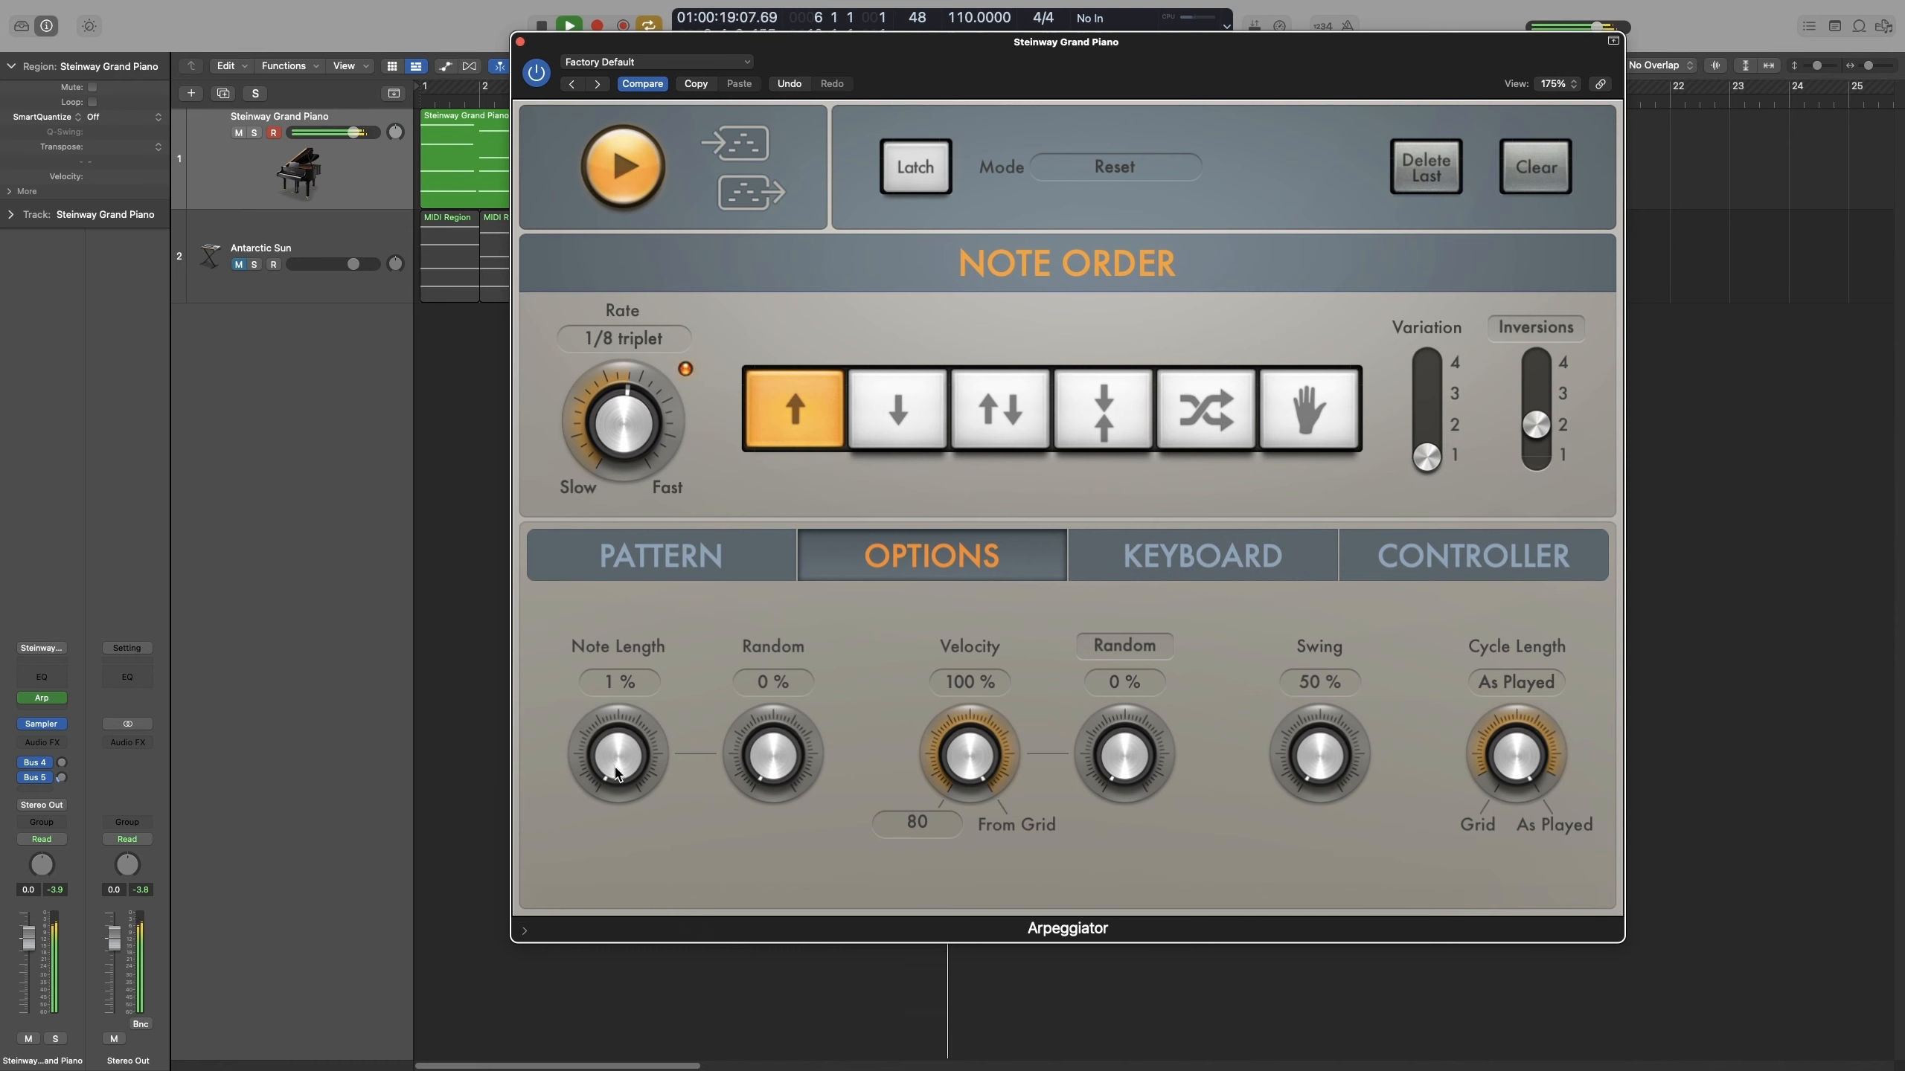
{"action": "left_click_drag", "start_coordinate": [612, 757], "coordinate": [629, 872]}
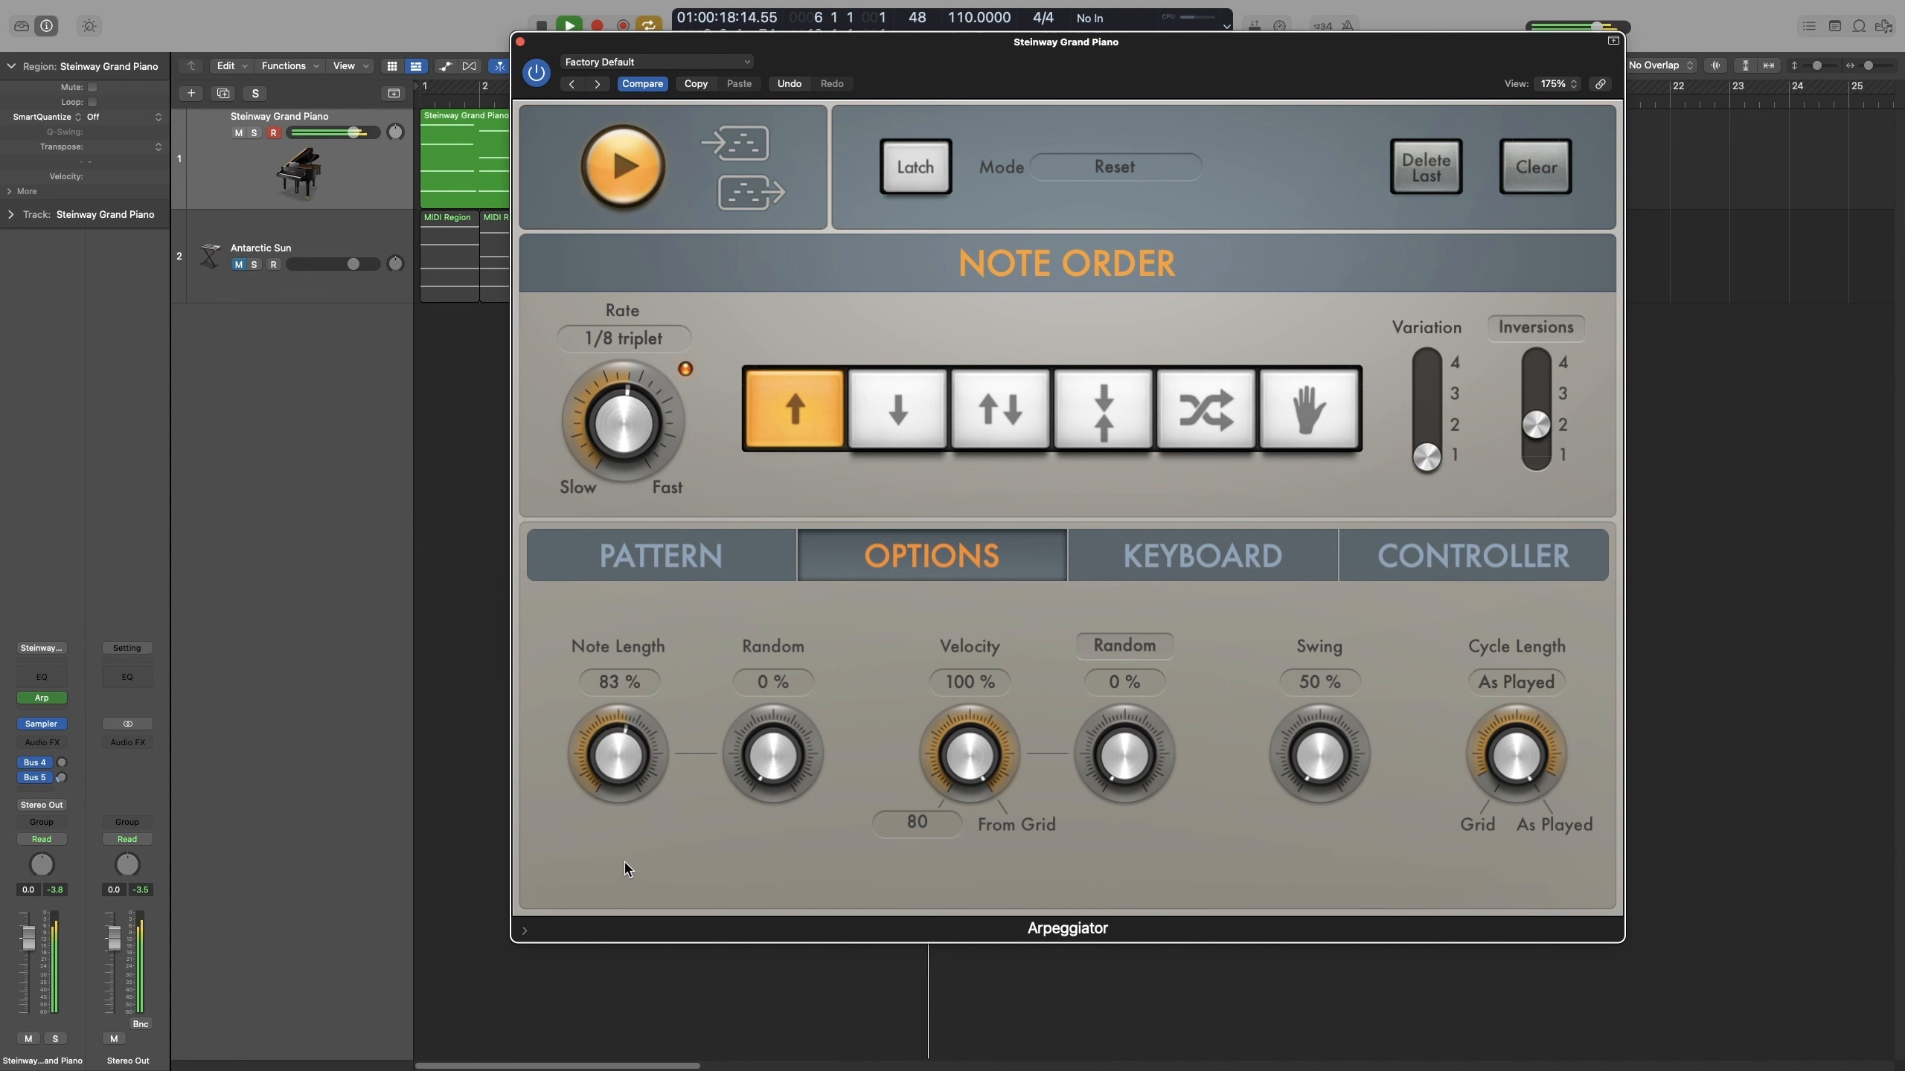
{"action": "key", "text": "space"}
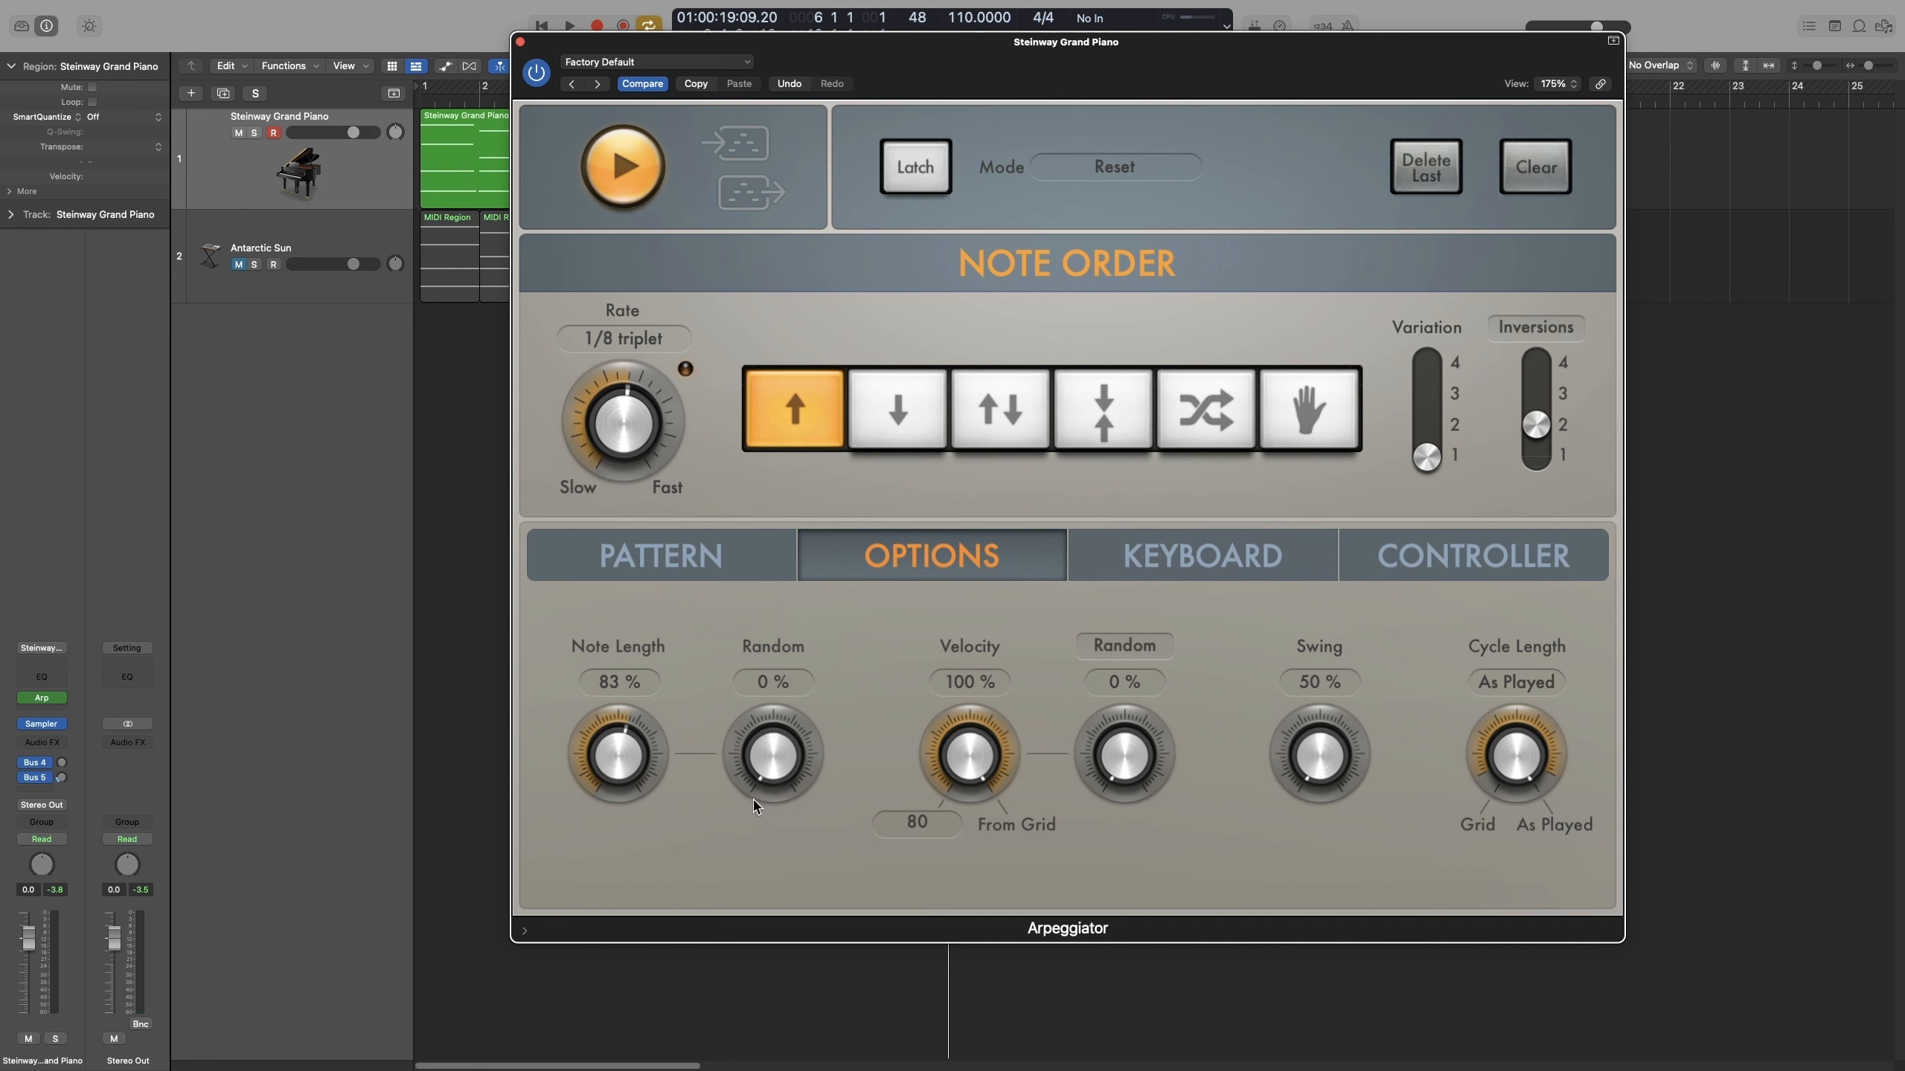
Set the note length's Random amount to 70%, audition it and reset it to 0%.
{"action": "mouse_move", "coordinate": [770, 775]}
{"action": "left_mouse_down"}
{"action": "mouse_move", "coordinate": [775, 746]}
{"action": "mouse_move", "coordinate": [775, 781]}
{"action": "left_mouse_up"}
{"action": "key", "text": "space"}
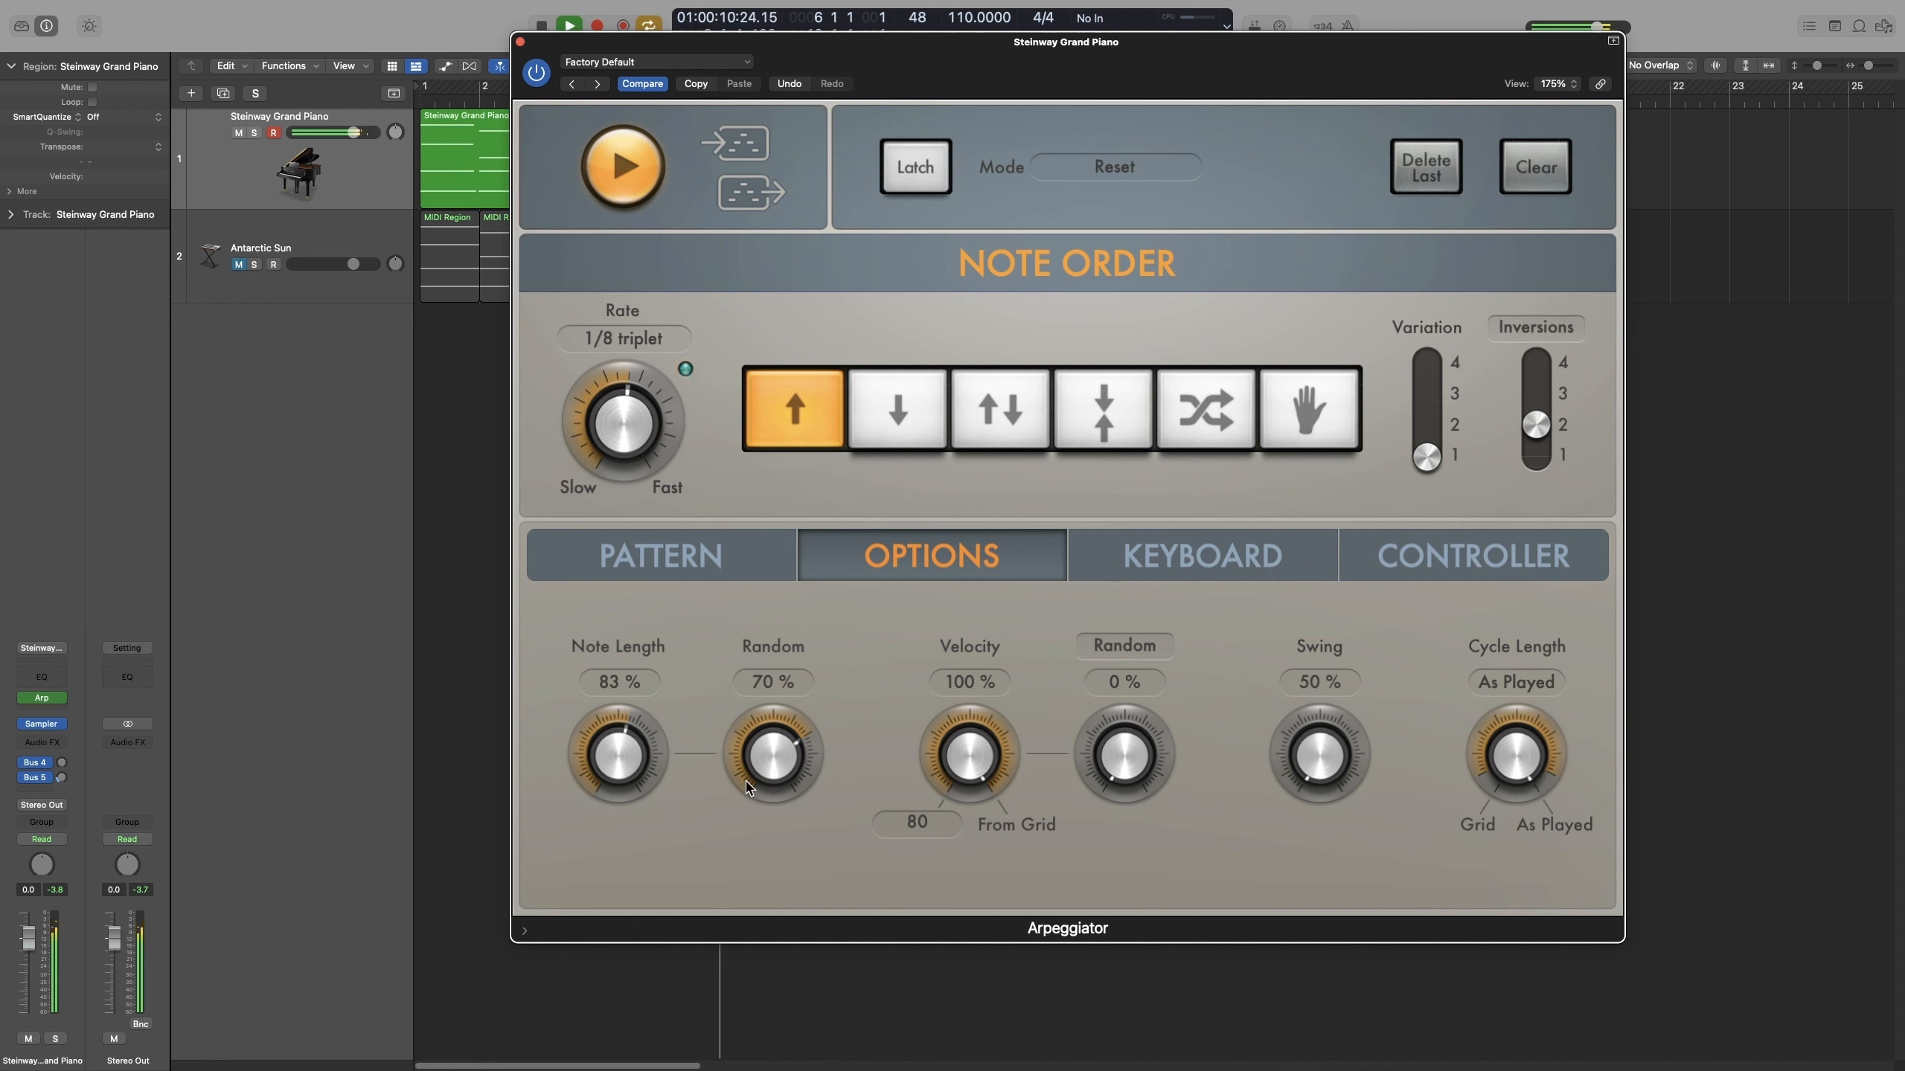
{"action": "key", "text": "space"}
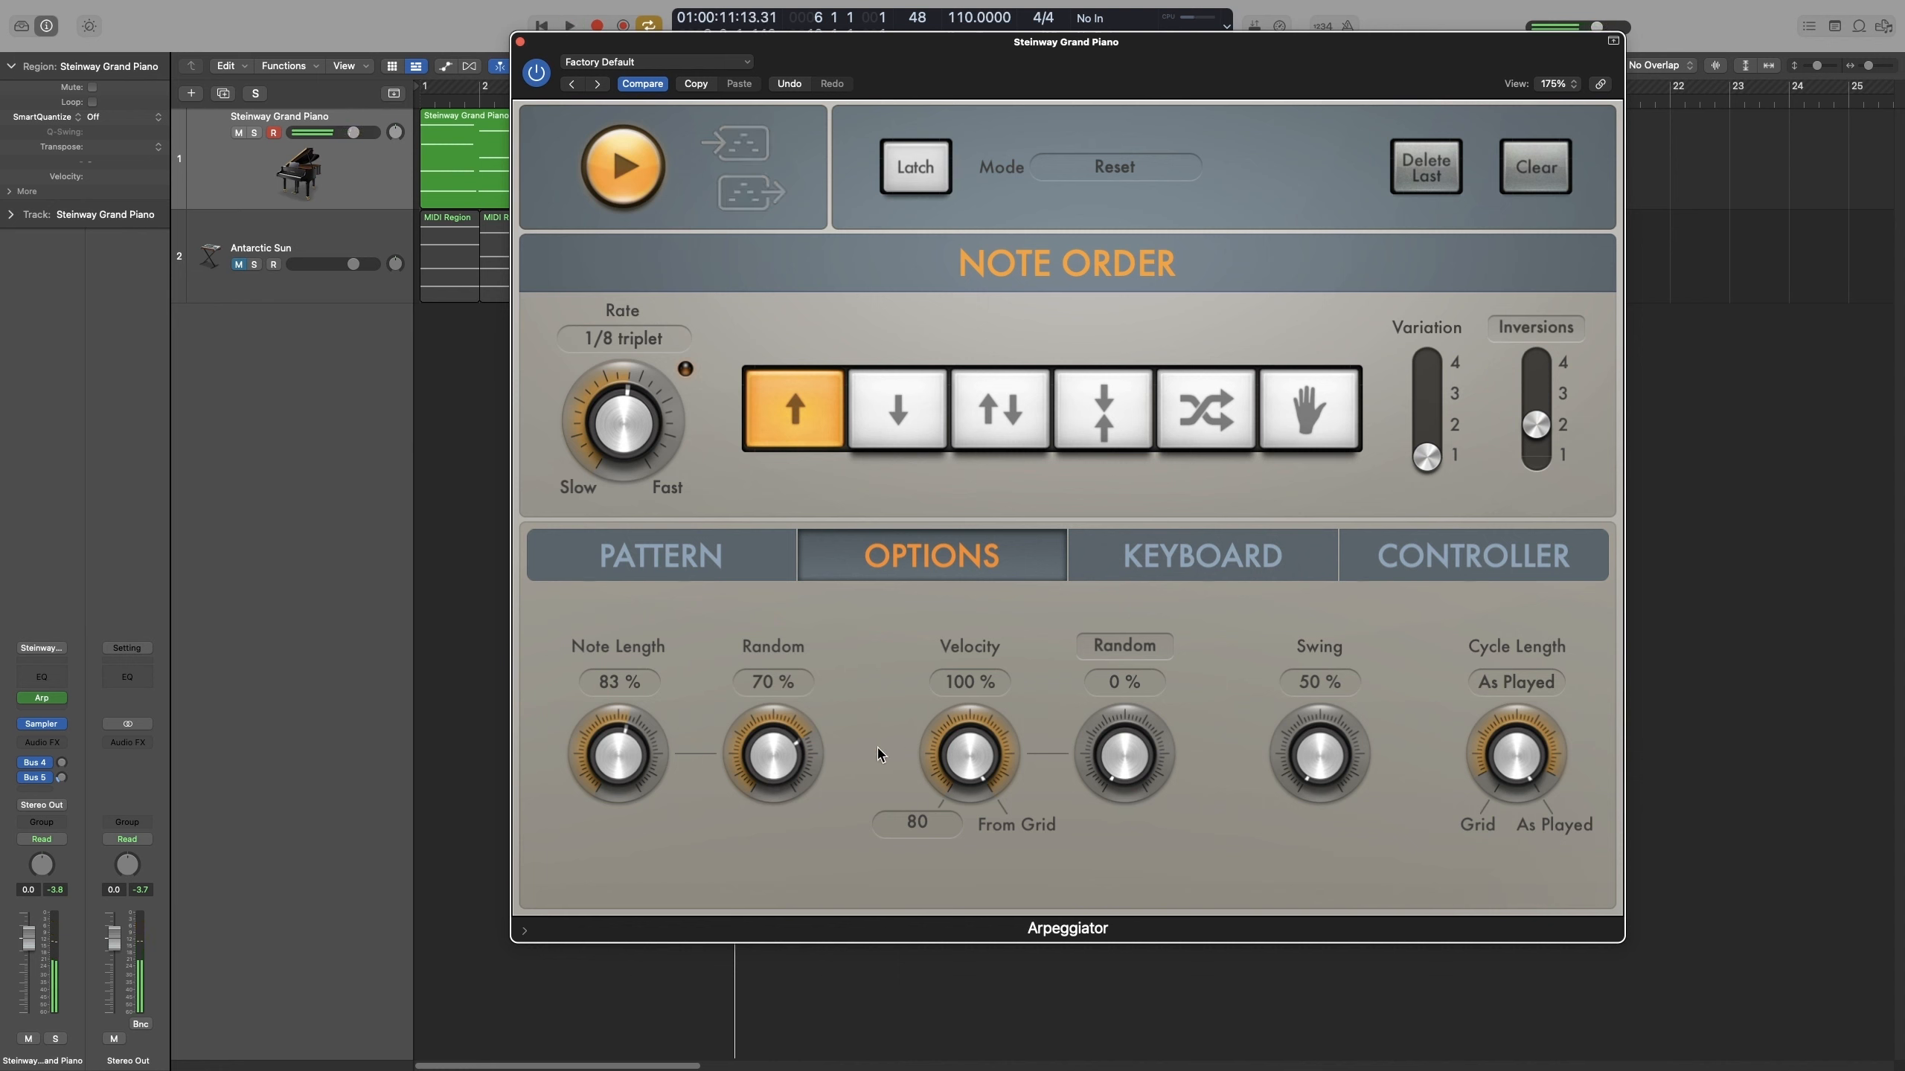
{"action": "left_click_drag", "start_coordinate": [746, 739], "coordinate": [752, 1001]}
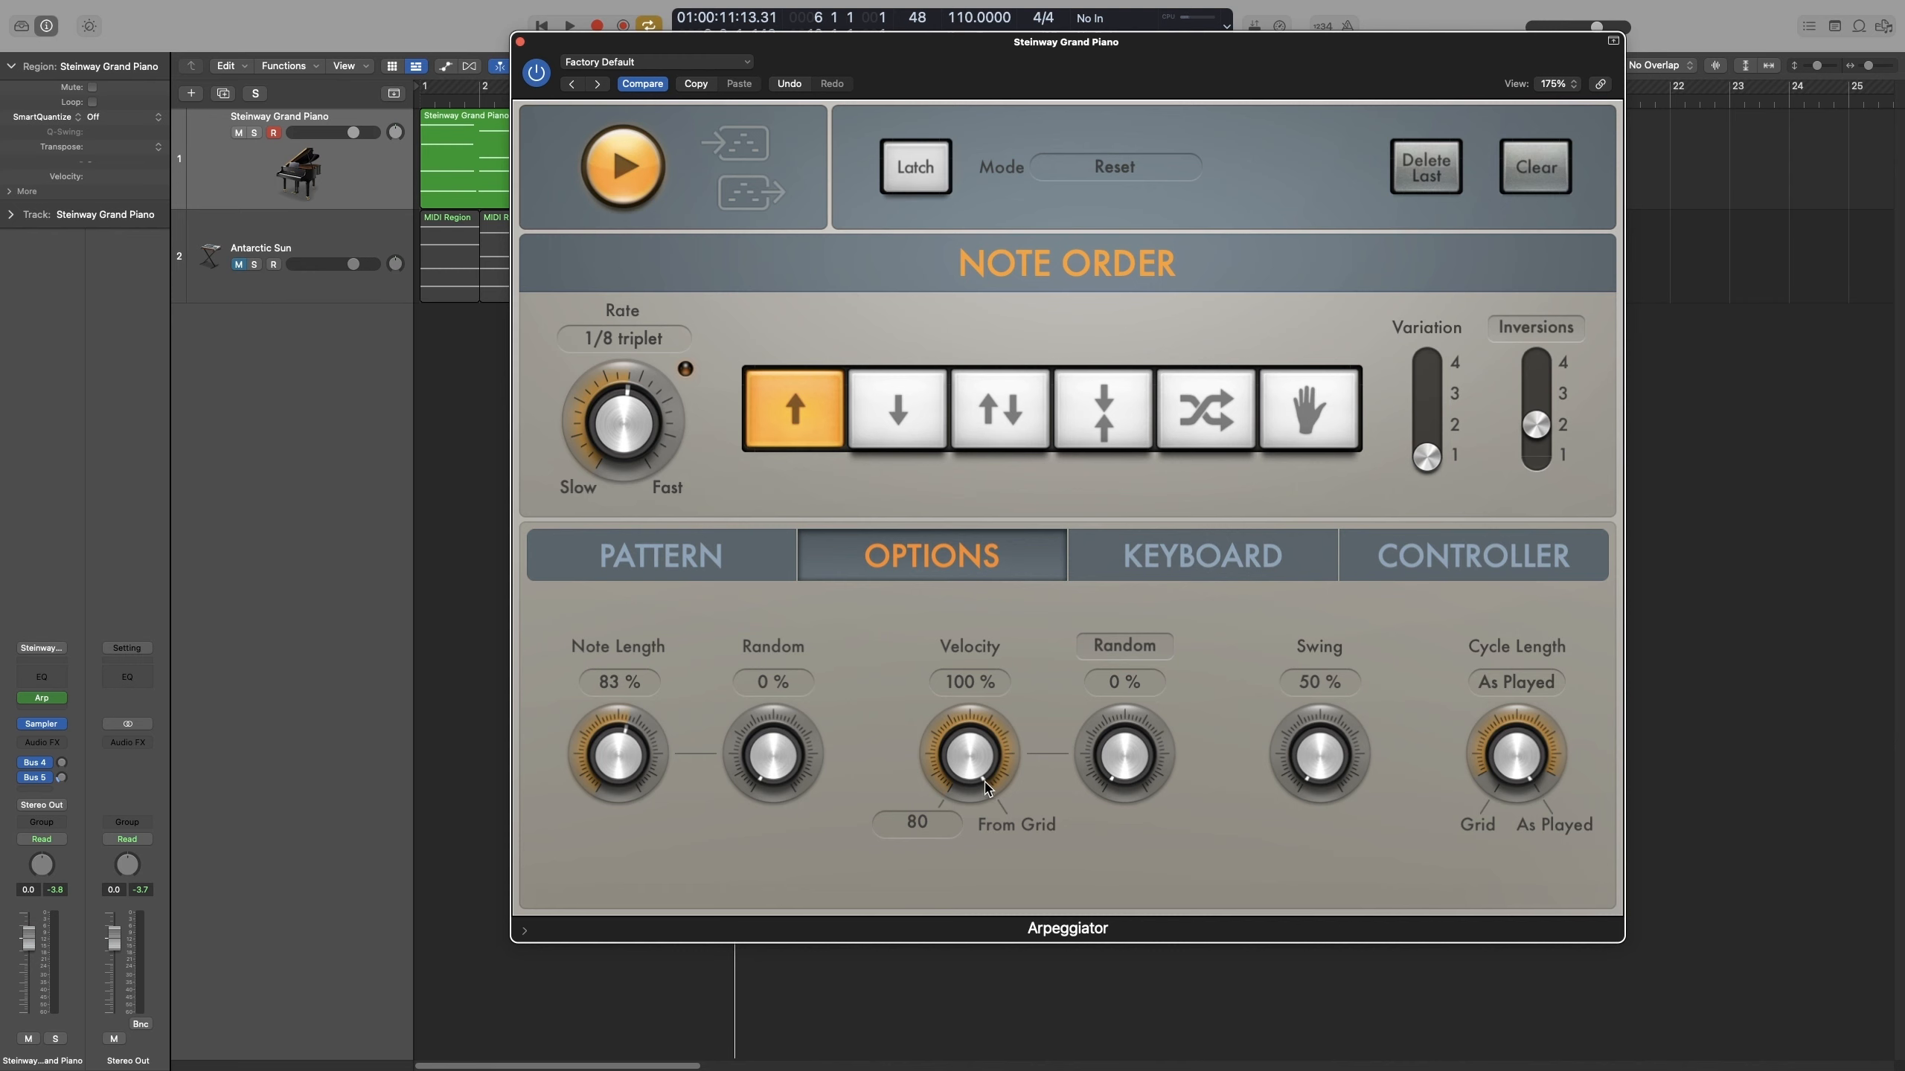
Play the arpeggio while viewing the pattern grid's velocities and return to the options.
{"action": "key", "text": "space"}
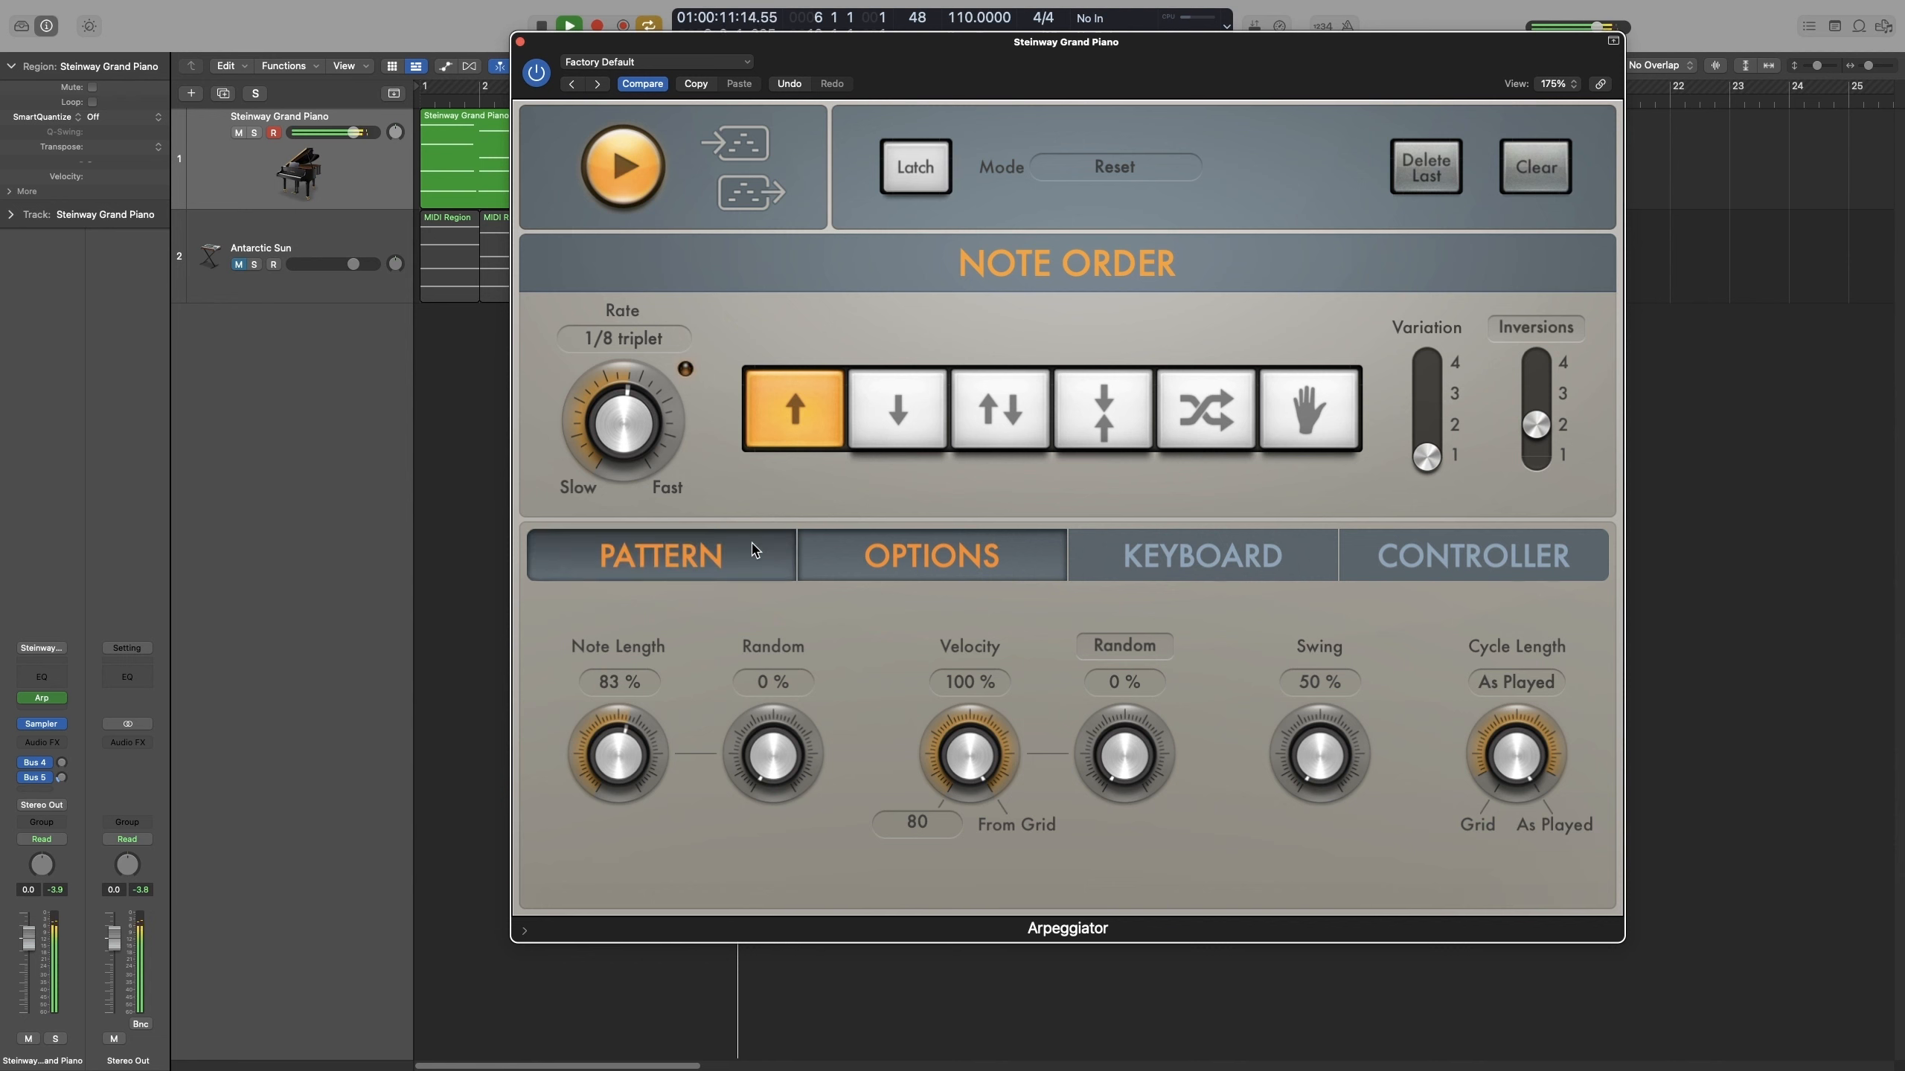
{"action": "left_click", "coordinate": [757, 555]}
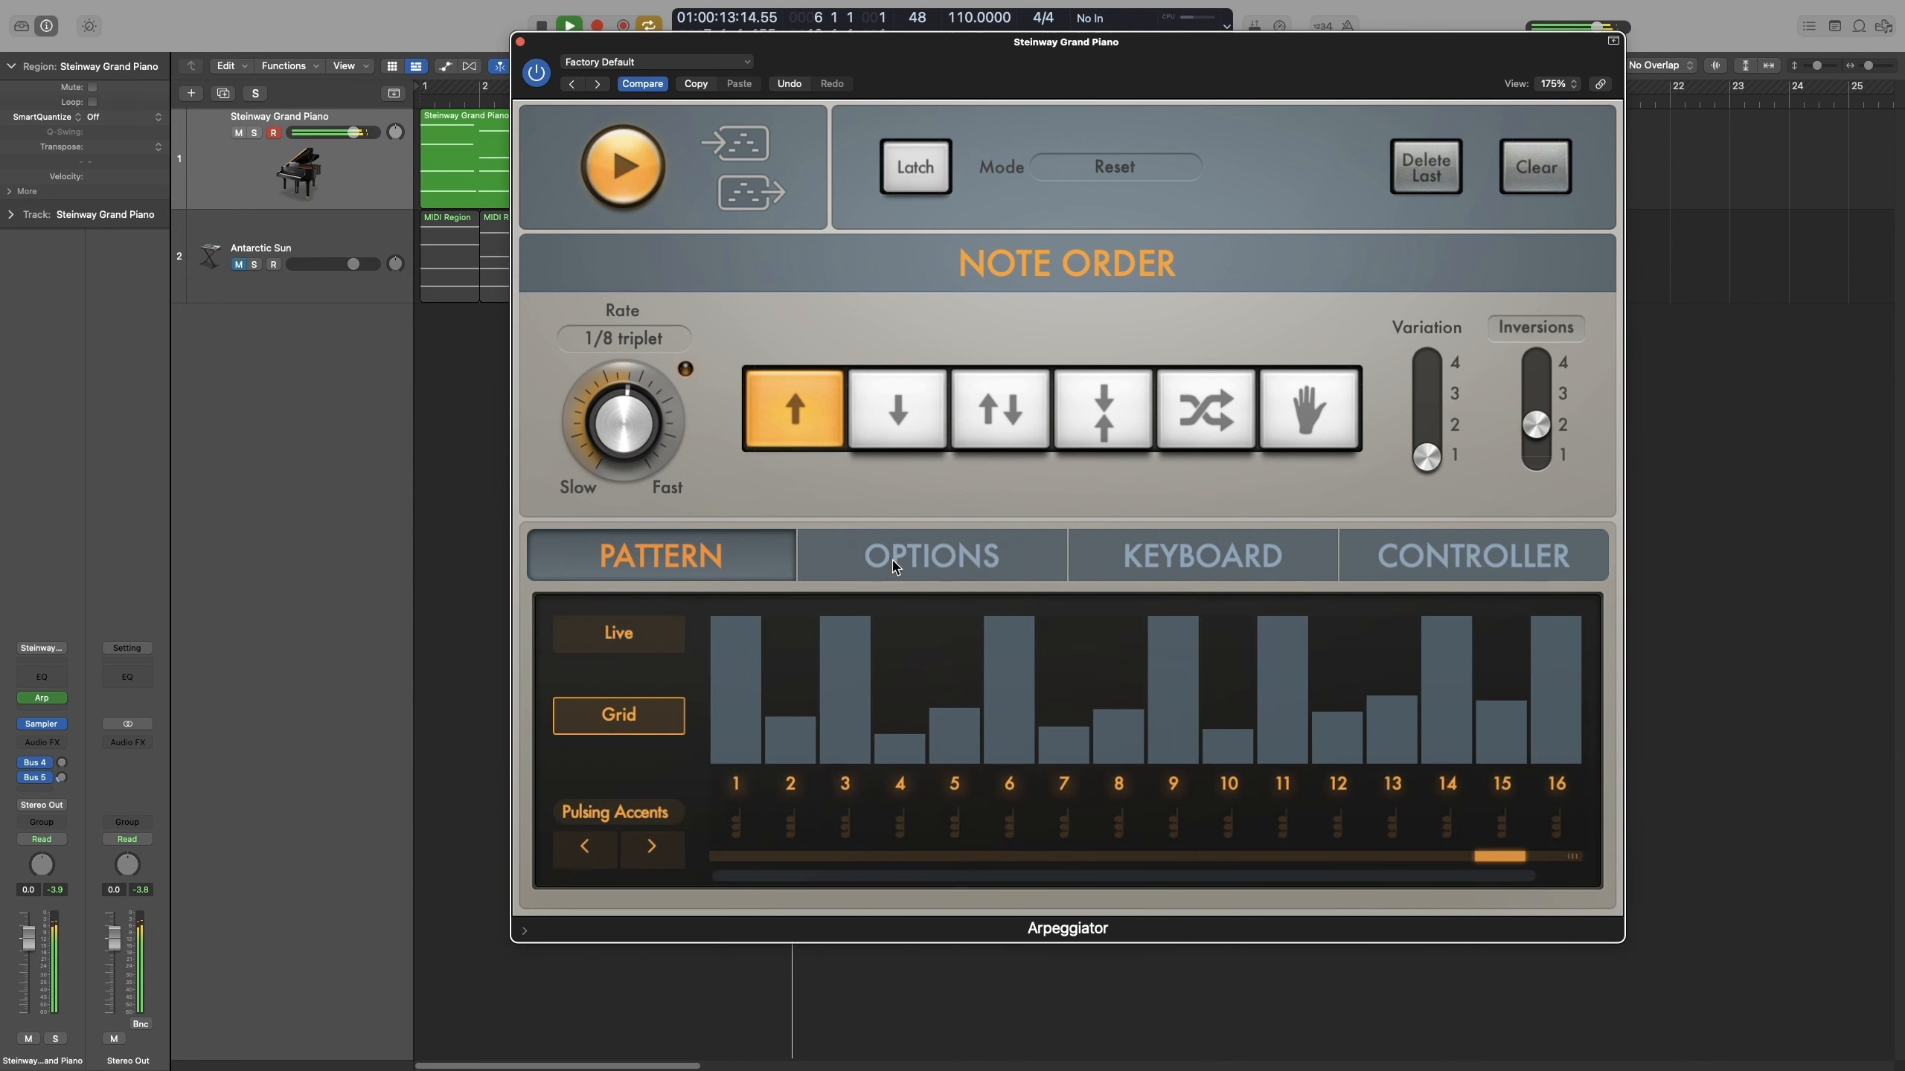
{"action": "left_click", "coordinate": [930, 557]}
{"action": "key", "text": "space"}
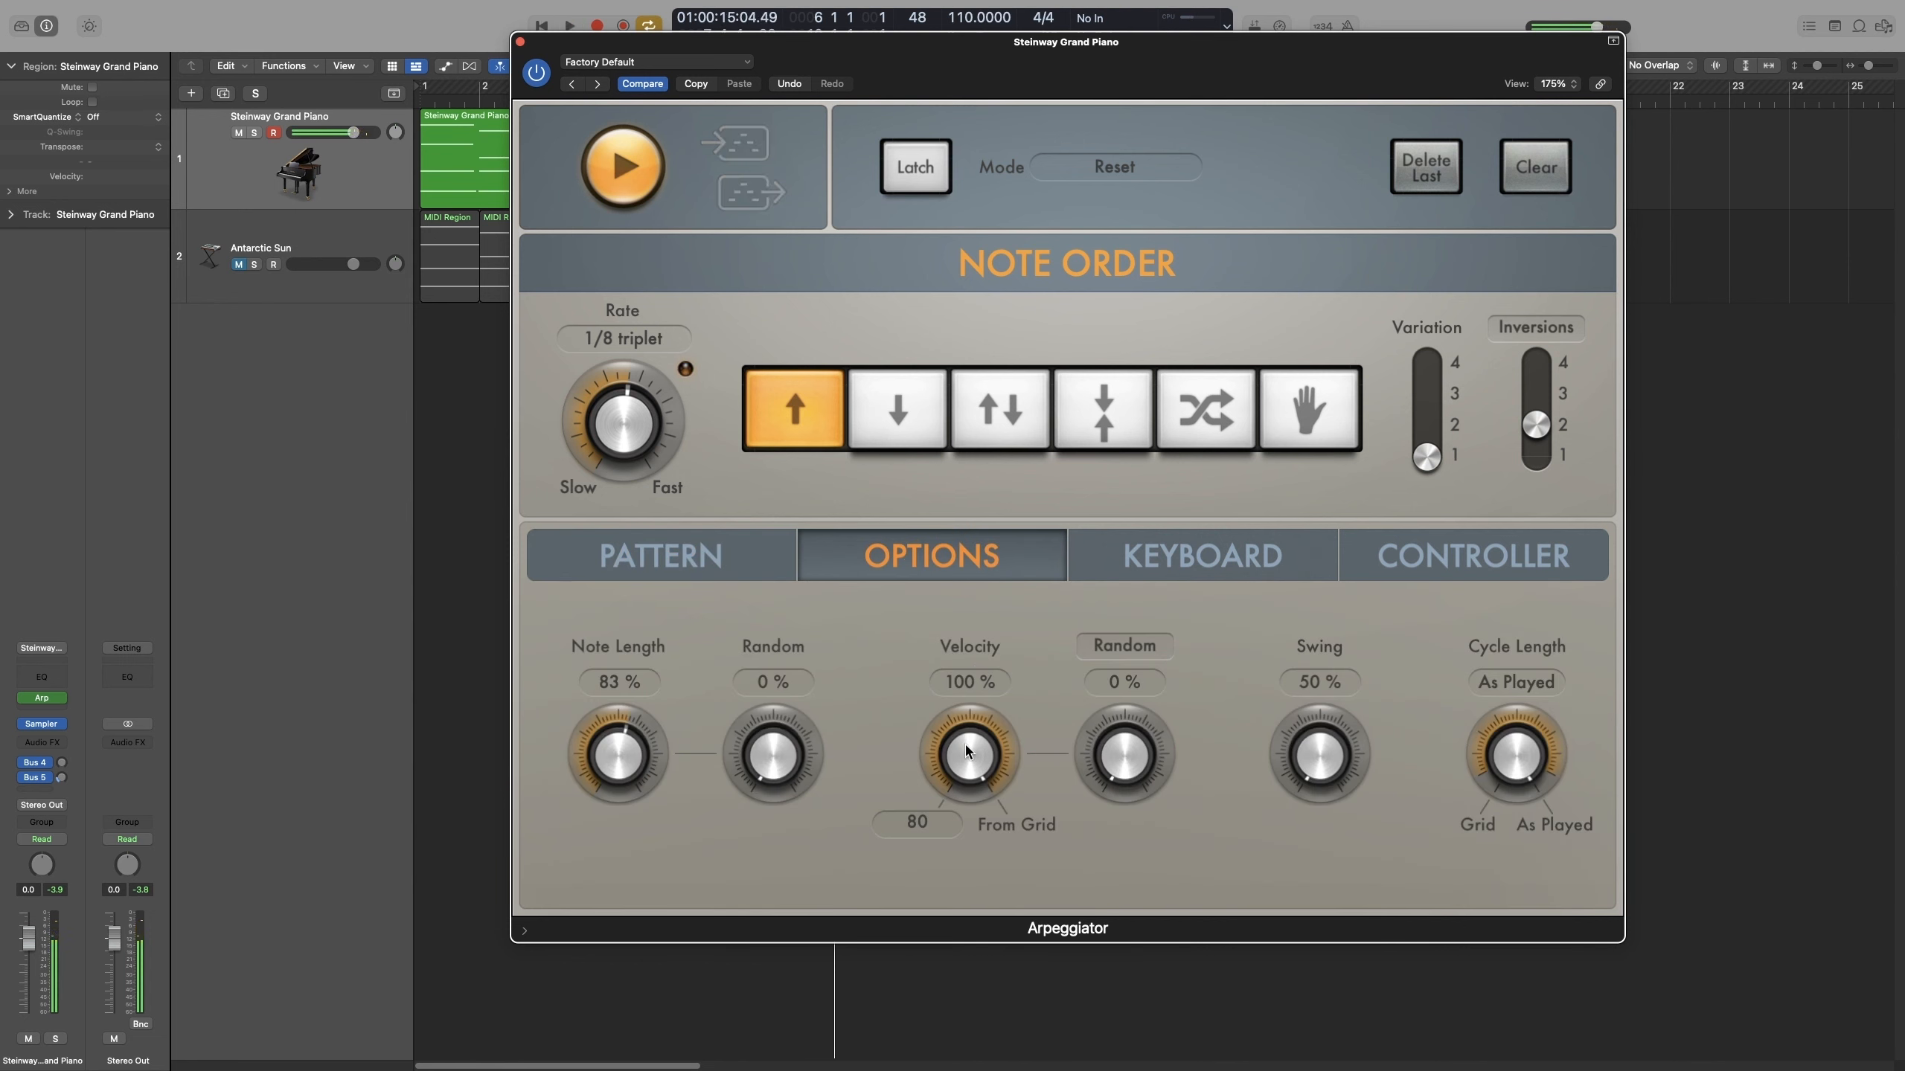
Set the arpeggiator's Velocity to Fix and audition the result.
{"action": "left_click_drag", "start_coordinate": [972, 760], "coordinate": [969, 1021]}
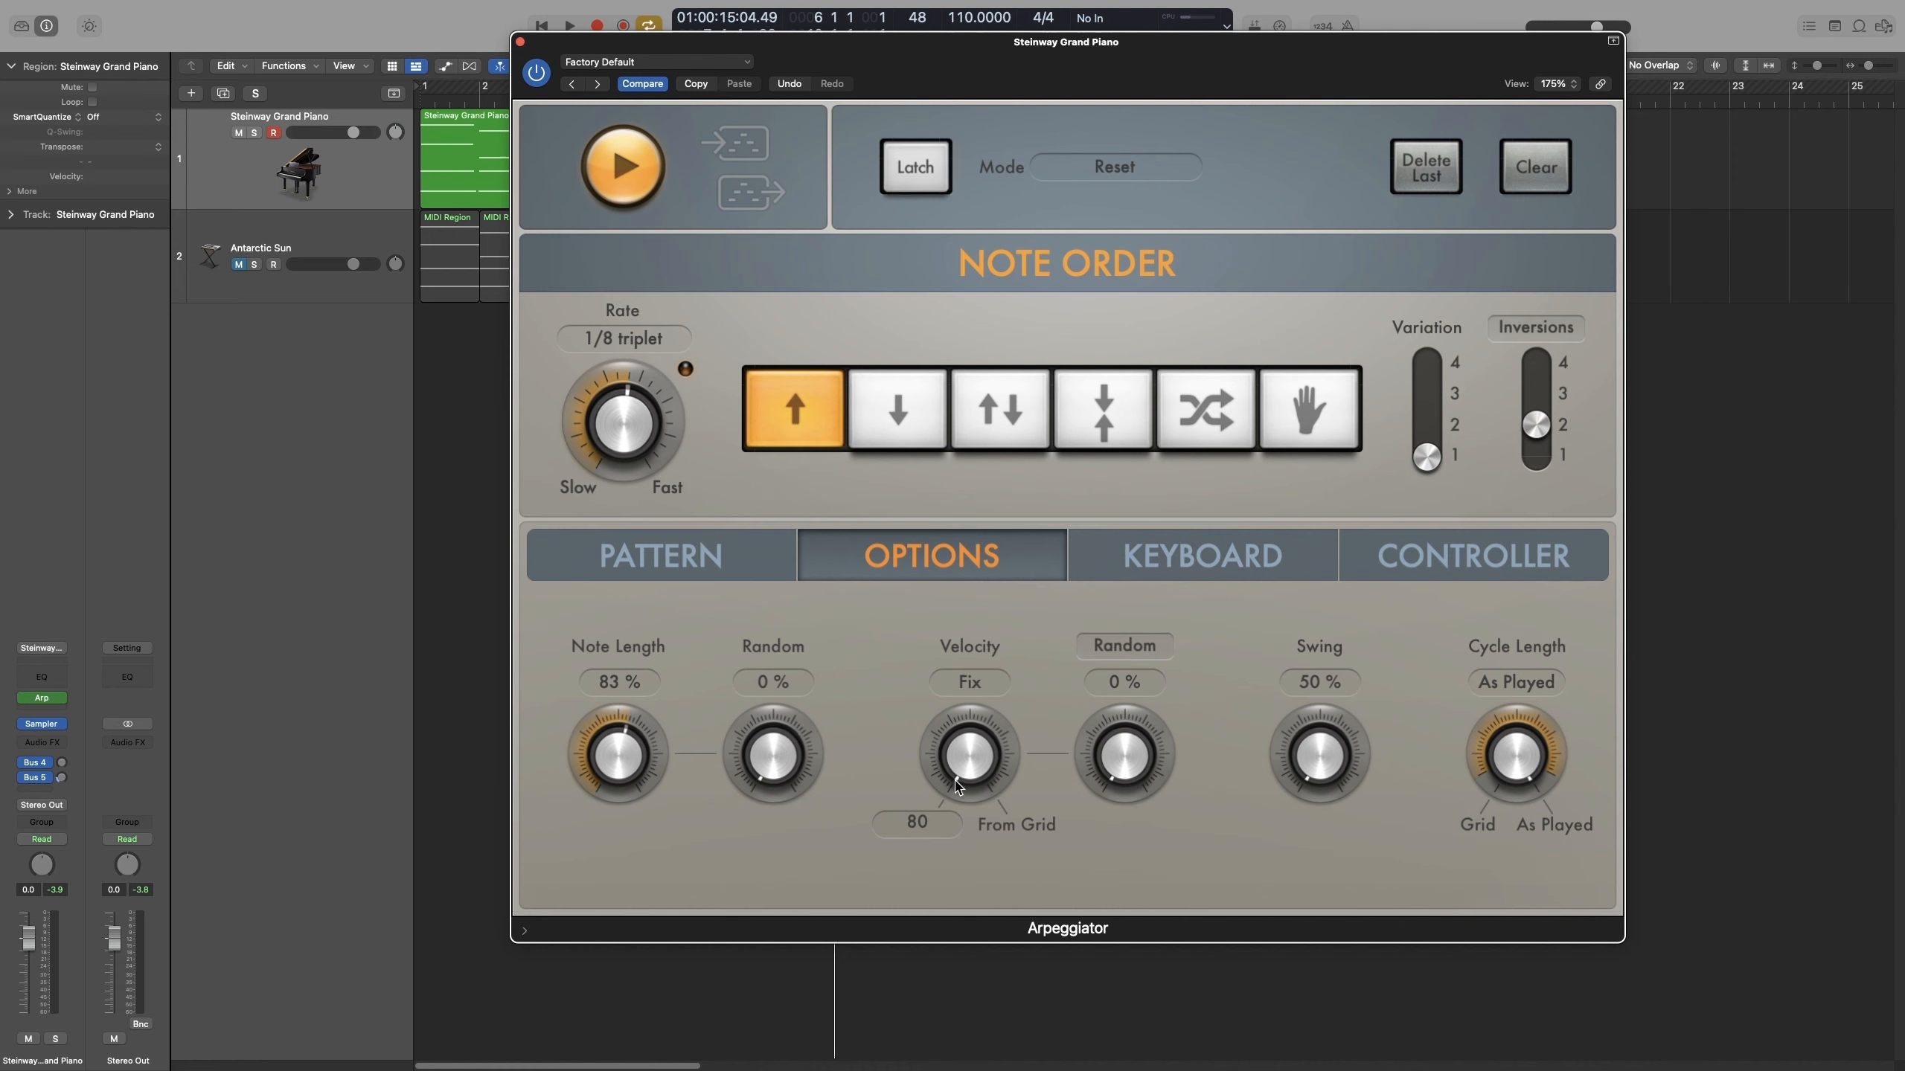
{"action": "key", "text": "space"}
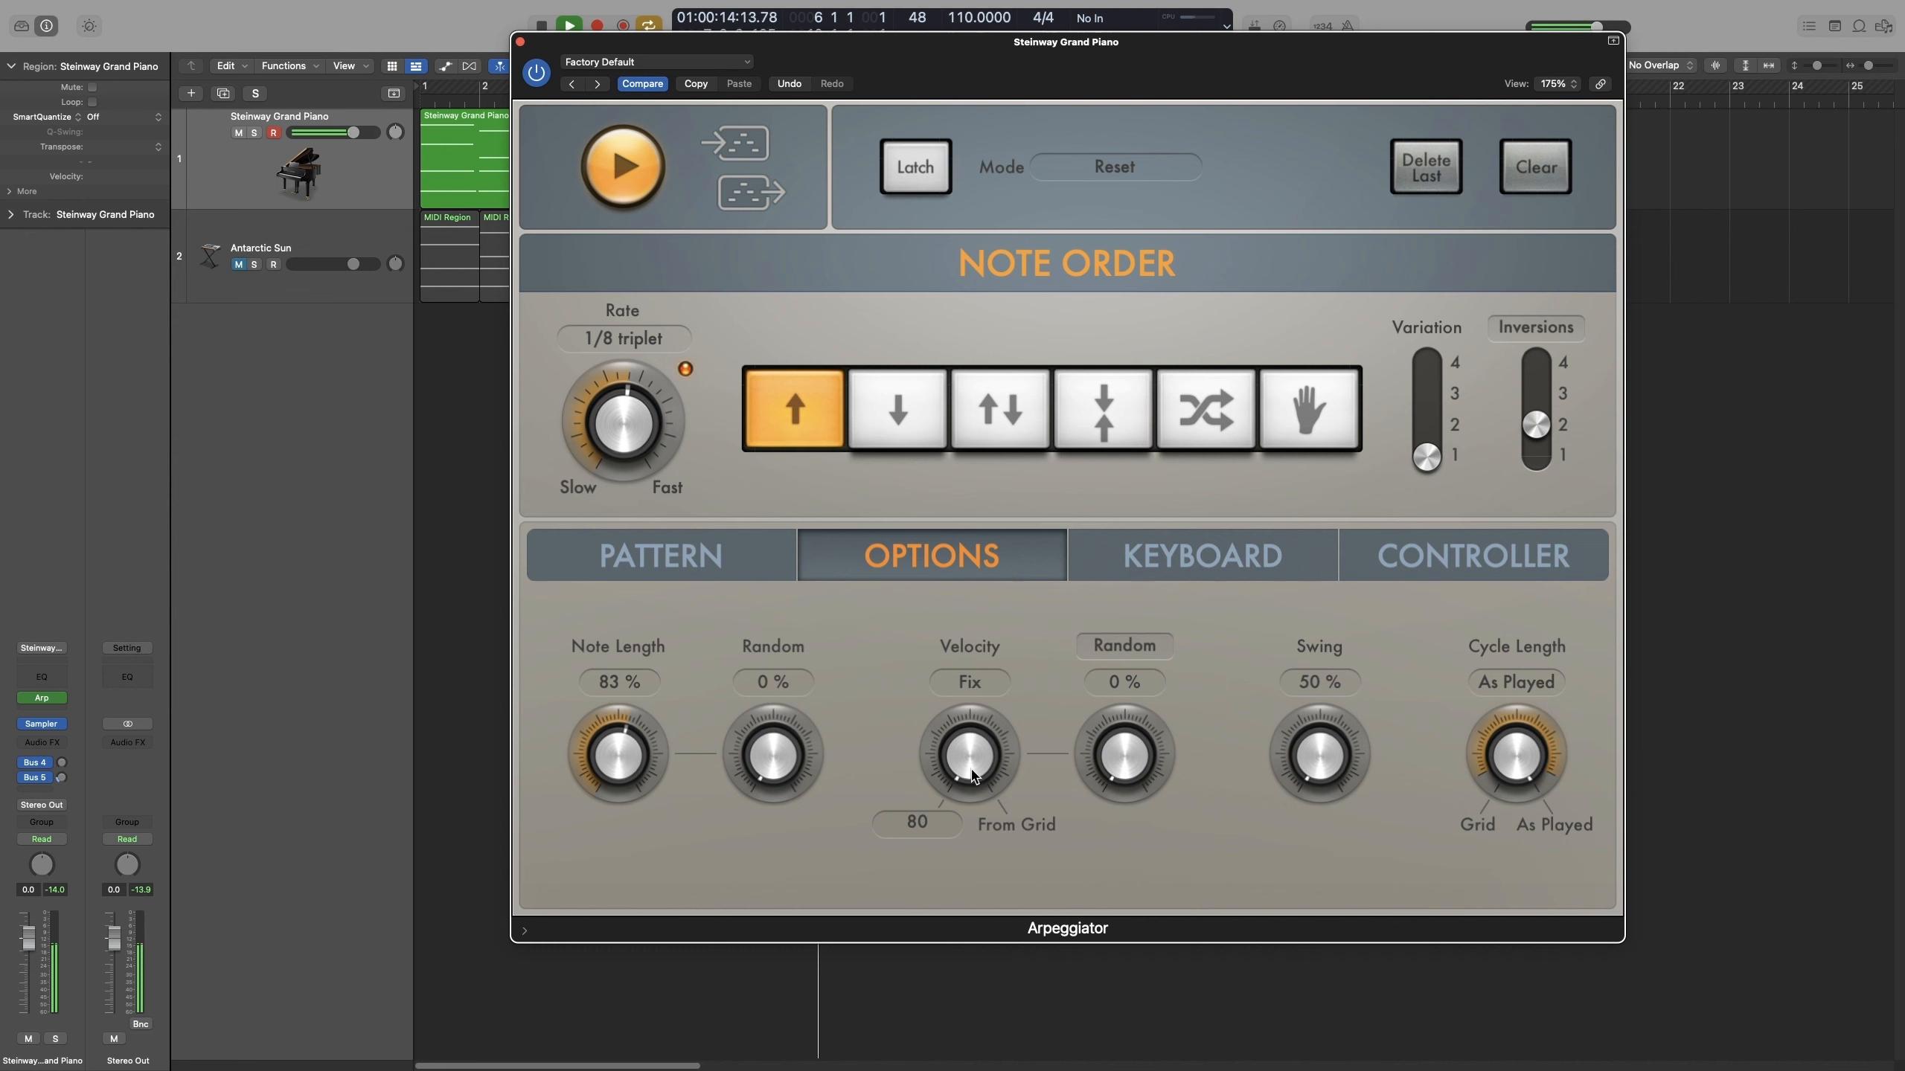
{"action": "key", "text": "space"}
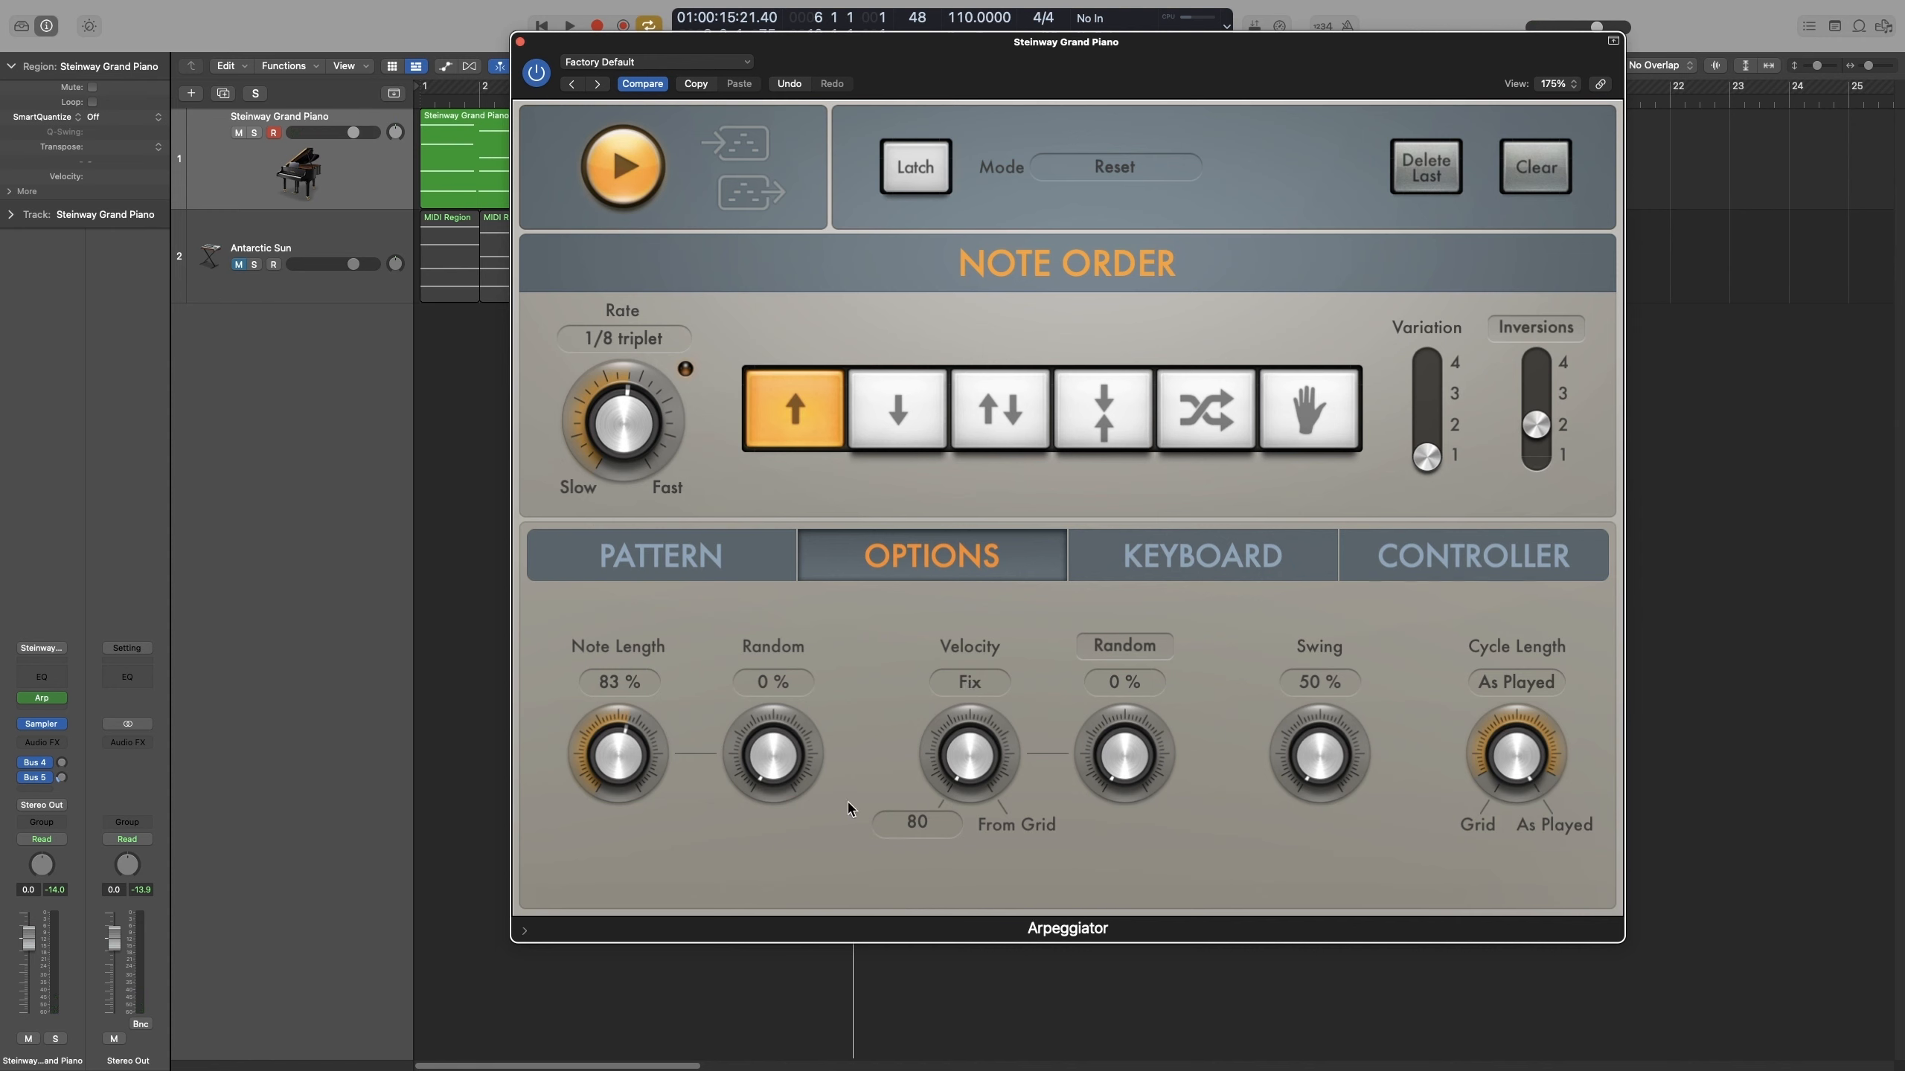
Set the fixed velocity value to 110 and audition the arpeggio.
{"action": "double_click", "coordinate": [917, 821]}
{"action": "type", "text": "110"}
{"action": "left_click", "coordinate": [1035, 880]}
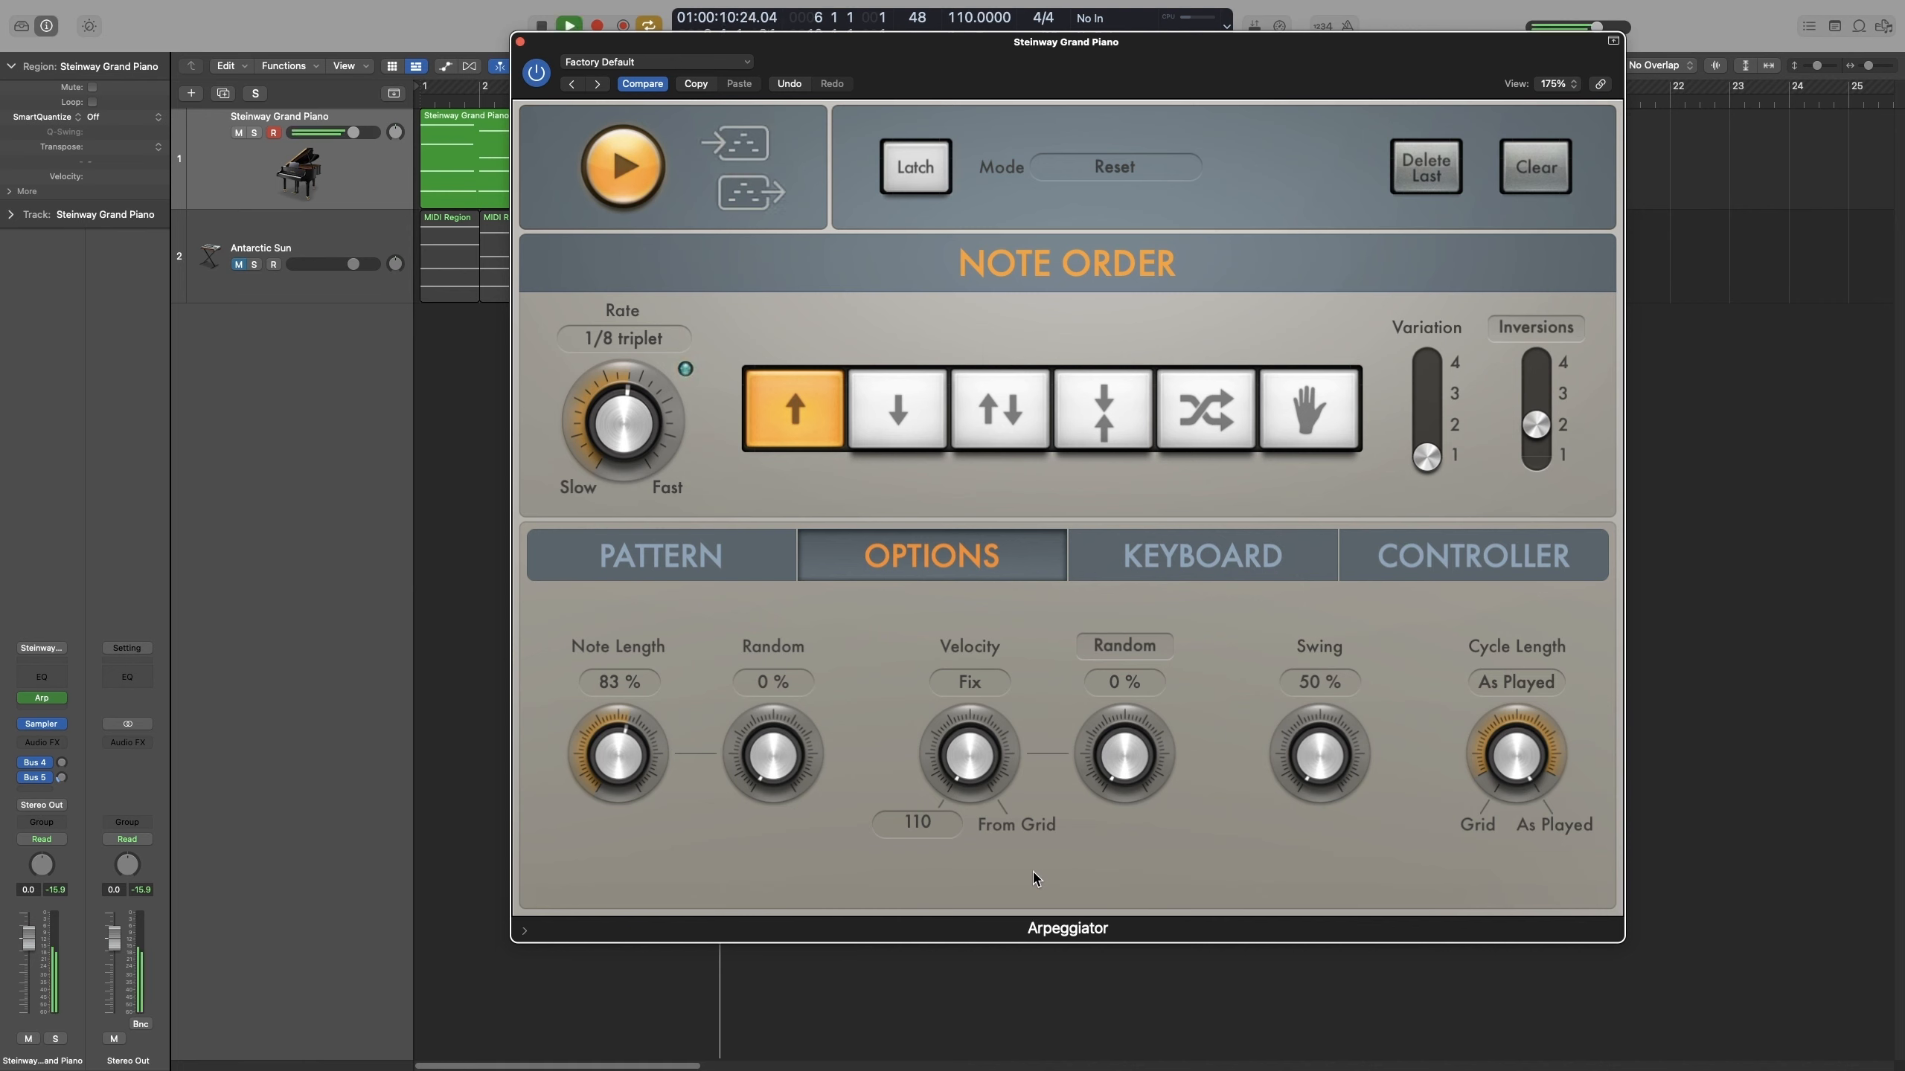
{"action": "key", "text": "space"}
{"action": "key", "text": "space"}
Raise the Velocity amount from grid to 50% and on to 68%, auditioning the change.
{"action": "left_click_drag", "start_coordinate": [975, 758], "coordinate": [966, 671]}
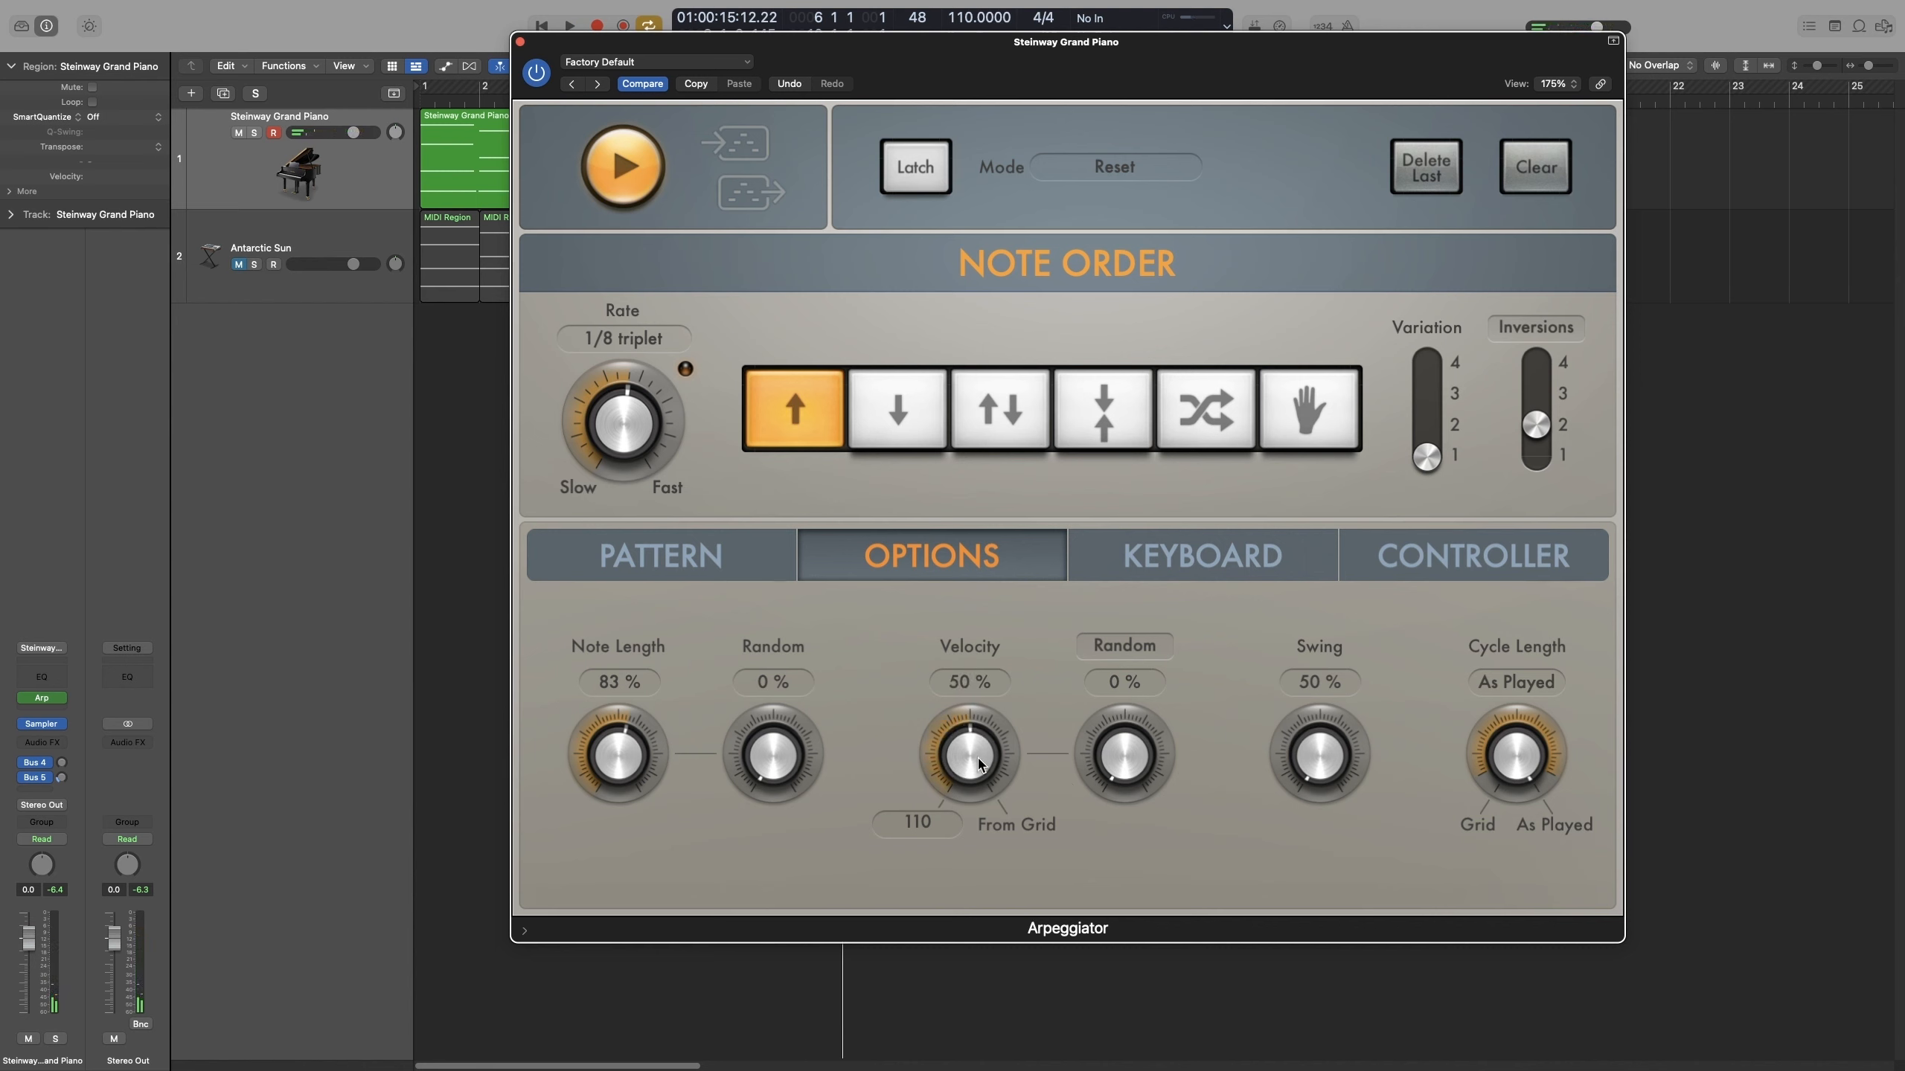
{"action": "key", "text": "space"}
{"action": "left_click_drag", "start_coordinate": [977, 771], "coordinate": [974, 759]}
{"action": "key", "text": "space"}
During playback, set the velocity's Random amount to 78% and Velocity to 20%, and stop playback.
{"action": "key", "text": "space"}
{"action": "mouse_move", "coordinate": [1130, 775]}
{"action": "left_mouse_down"}
{"action": "mouse_move", "coordinate": [1125, 739]}
{"action": "mouse_move", "coordinate": [1131, 778]}
{"action": "mouse_move", "coordinate": [1096, 762]}
{"action": "left_mouse_up"}
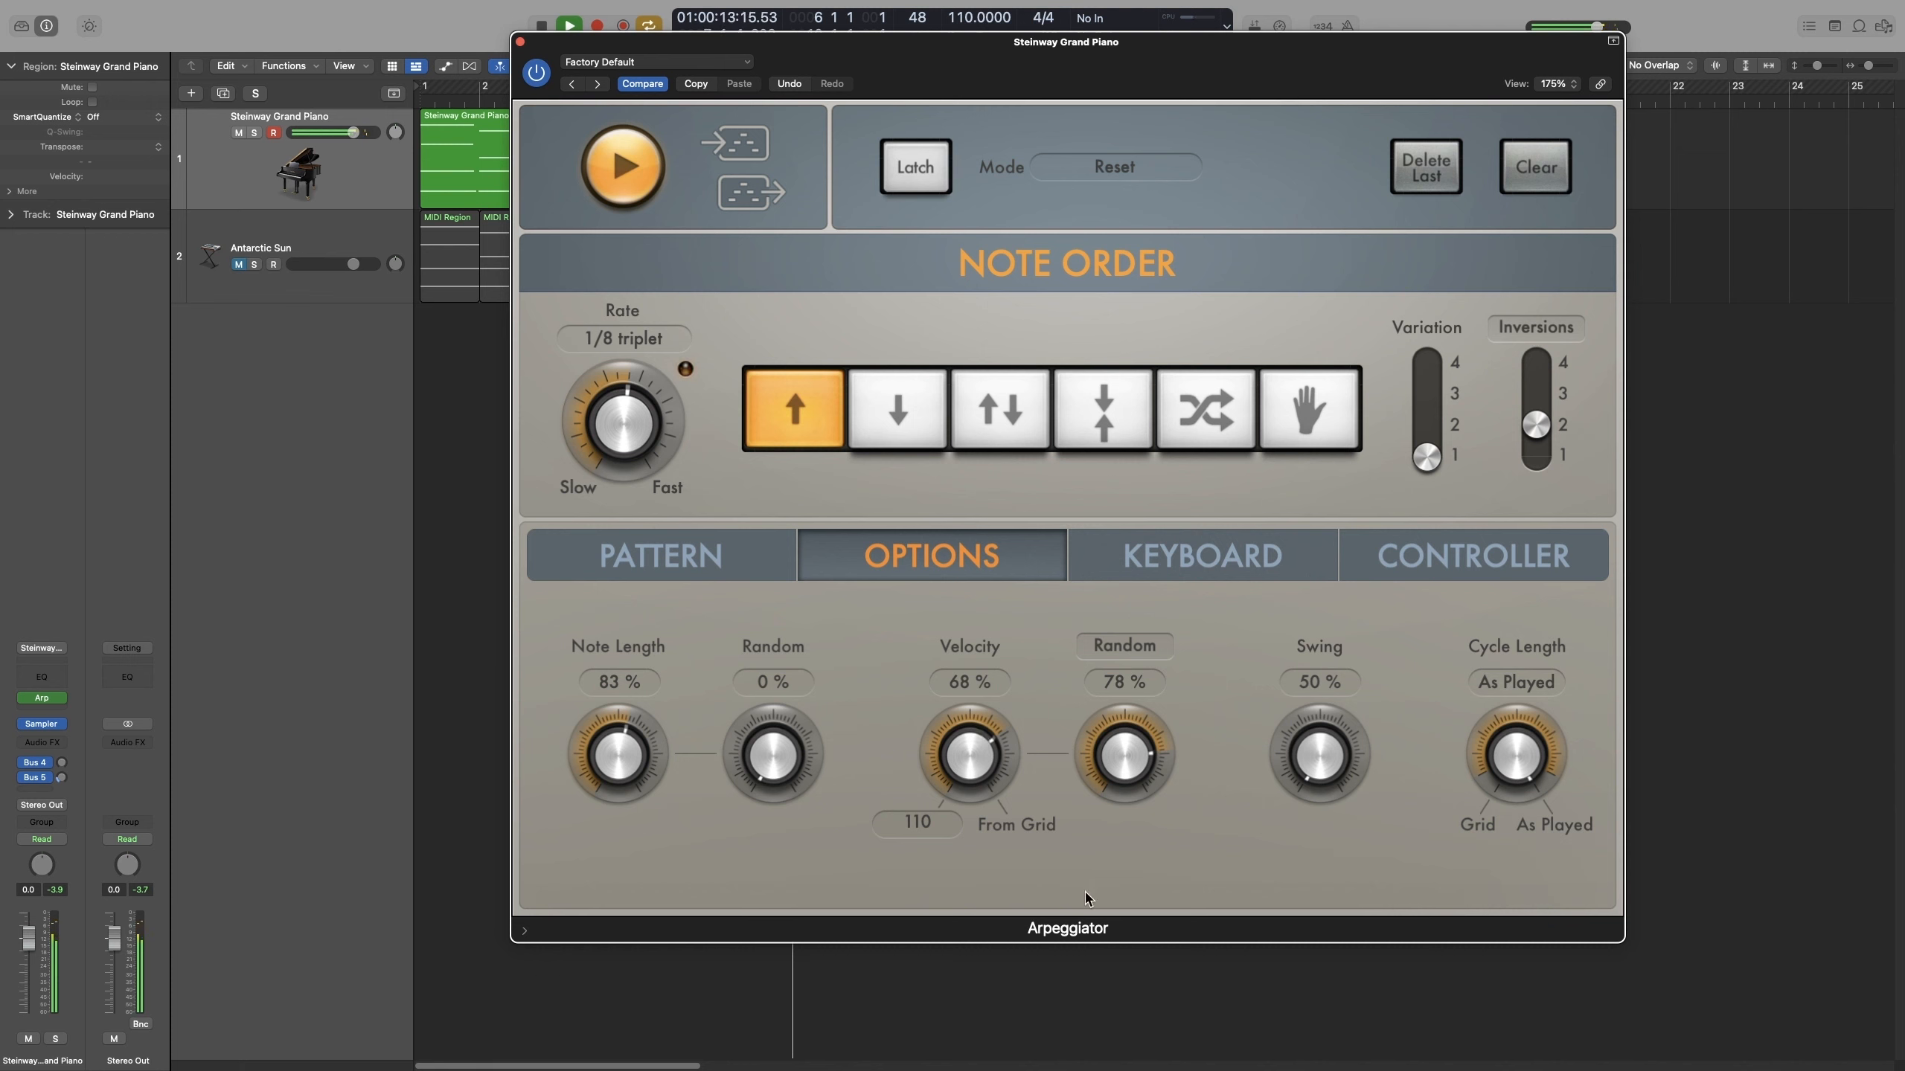
{"action": "key", "text": "space"}
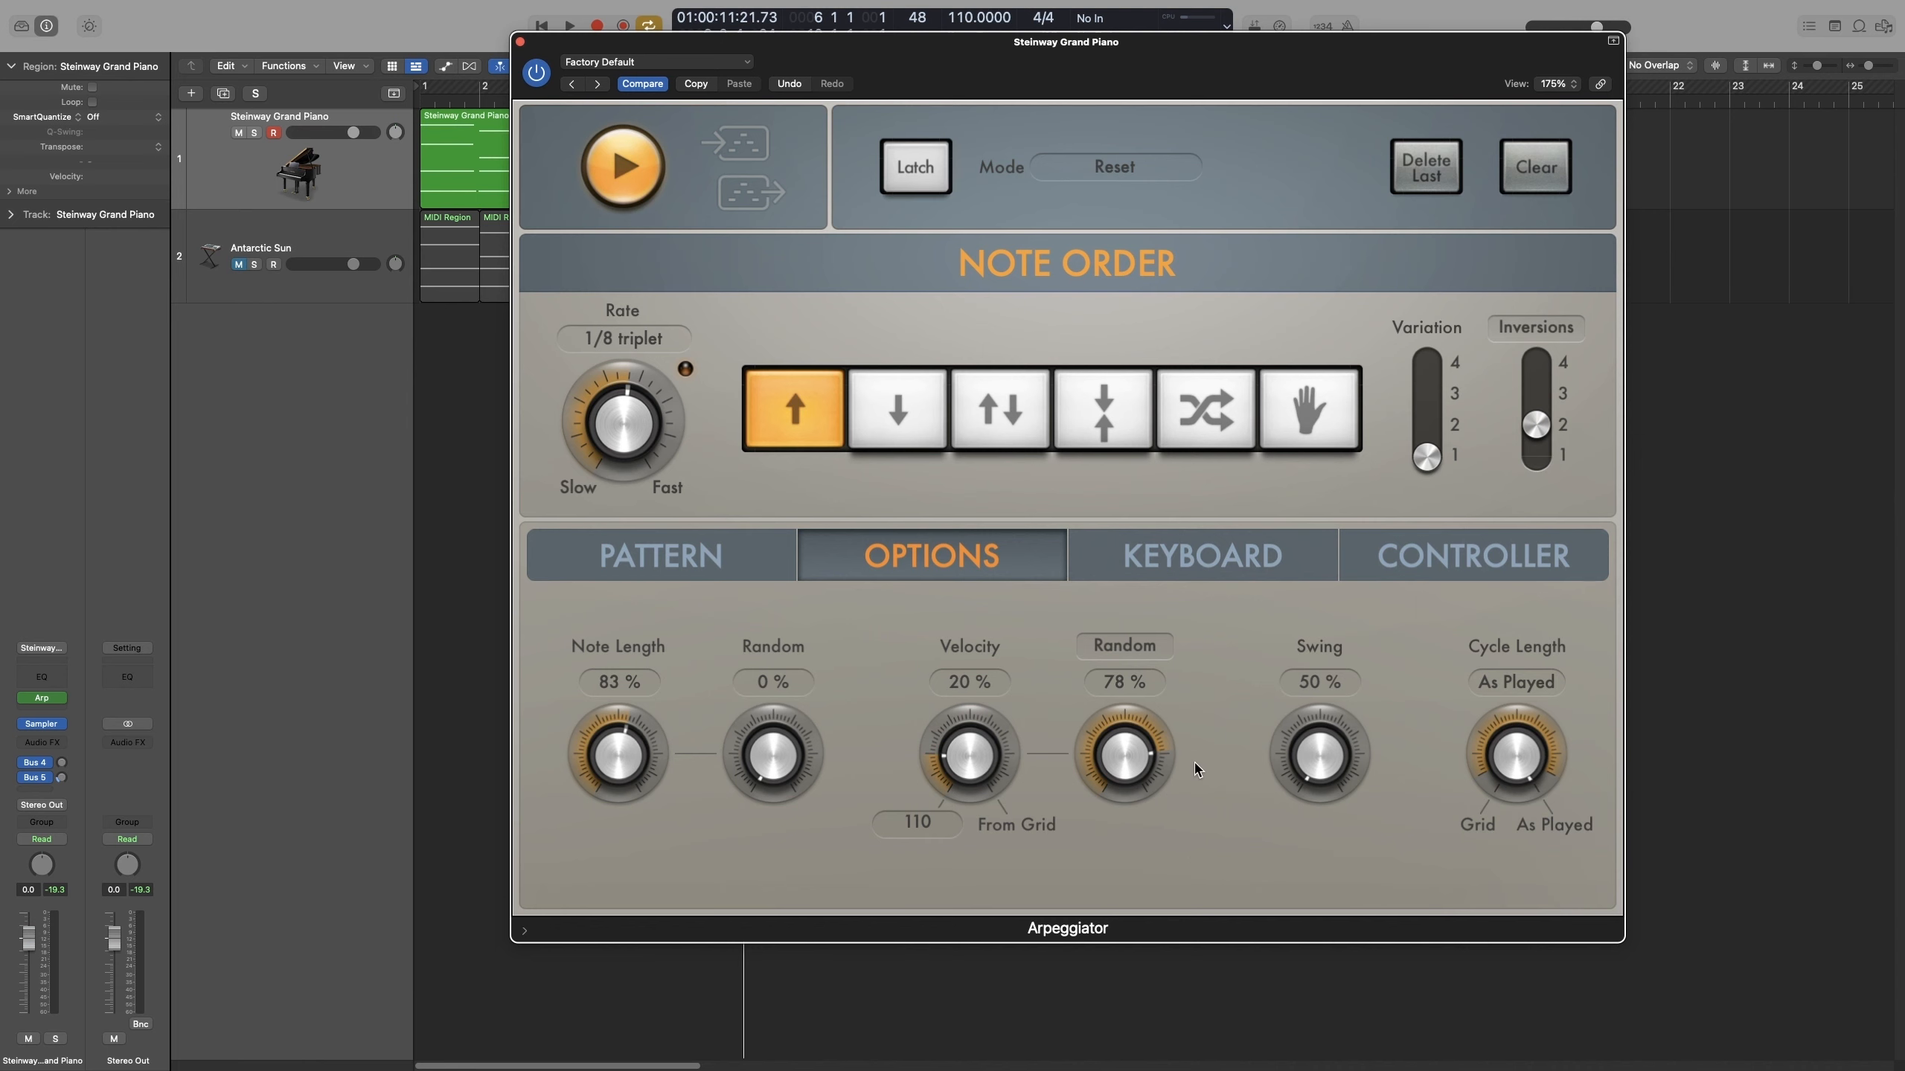
Switch the velocity modifier from Random to Crescendo and set the fixed velocity value to 20.
{"action": "left_click", "coordinate": [1151, 648]}
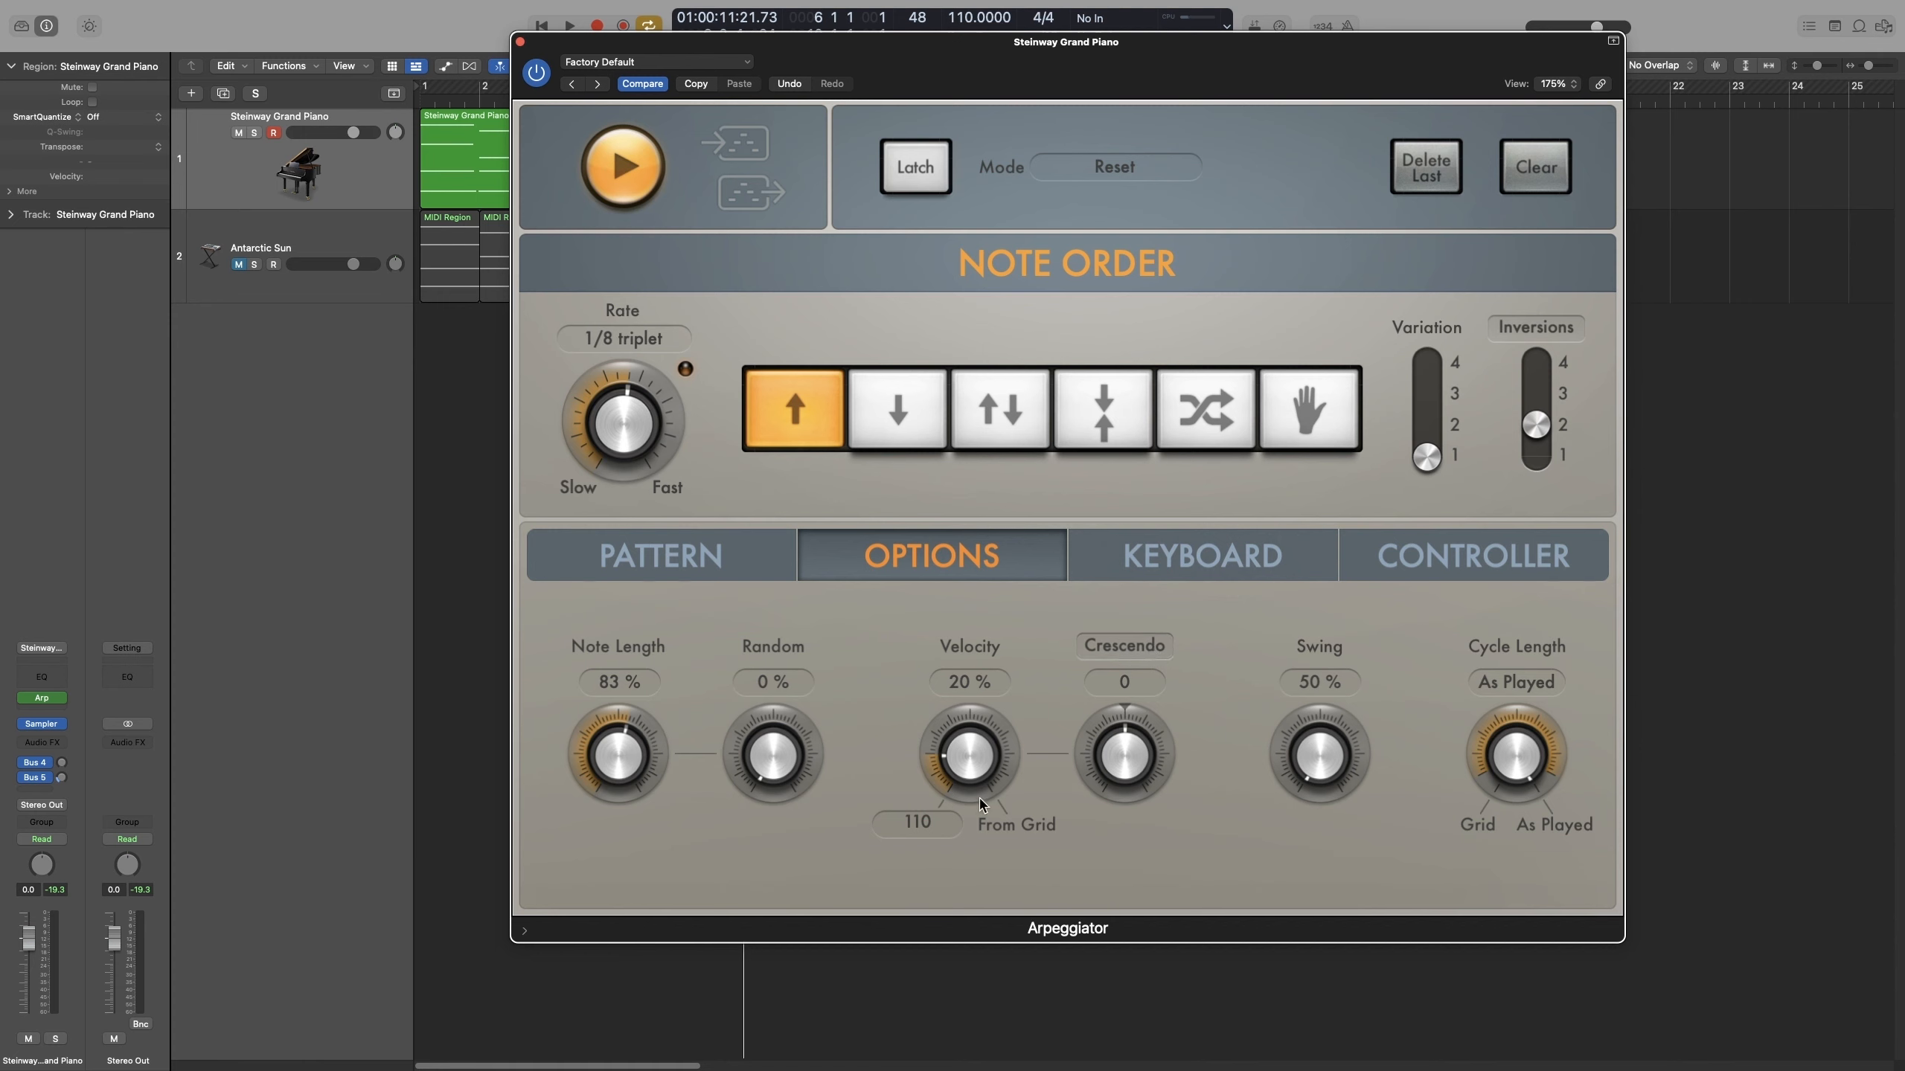
{"action": "mouse_move", "coordinate": [913, 820]}
{"action": "double_click", "coordinate": [935, 826]}
{"action": "type", "text": "20"}
{"action": "key", "text": "Return"}
Raise the Crescendo amount to 126 and audition the arpeggio.
{"action": "left_click_drag", "start_coordinate": [1124, 767], "coordinate": [1147, 750]}
{"action": "left_click_drag", "start_coordinate": [1123, 753], "coordinate": [1118, 514]}
{"action": "key", "text": "space"}
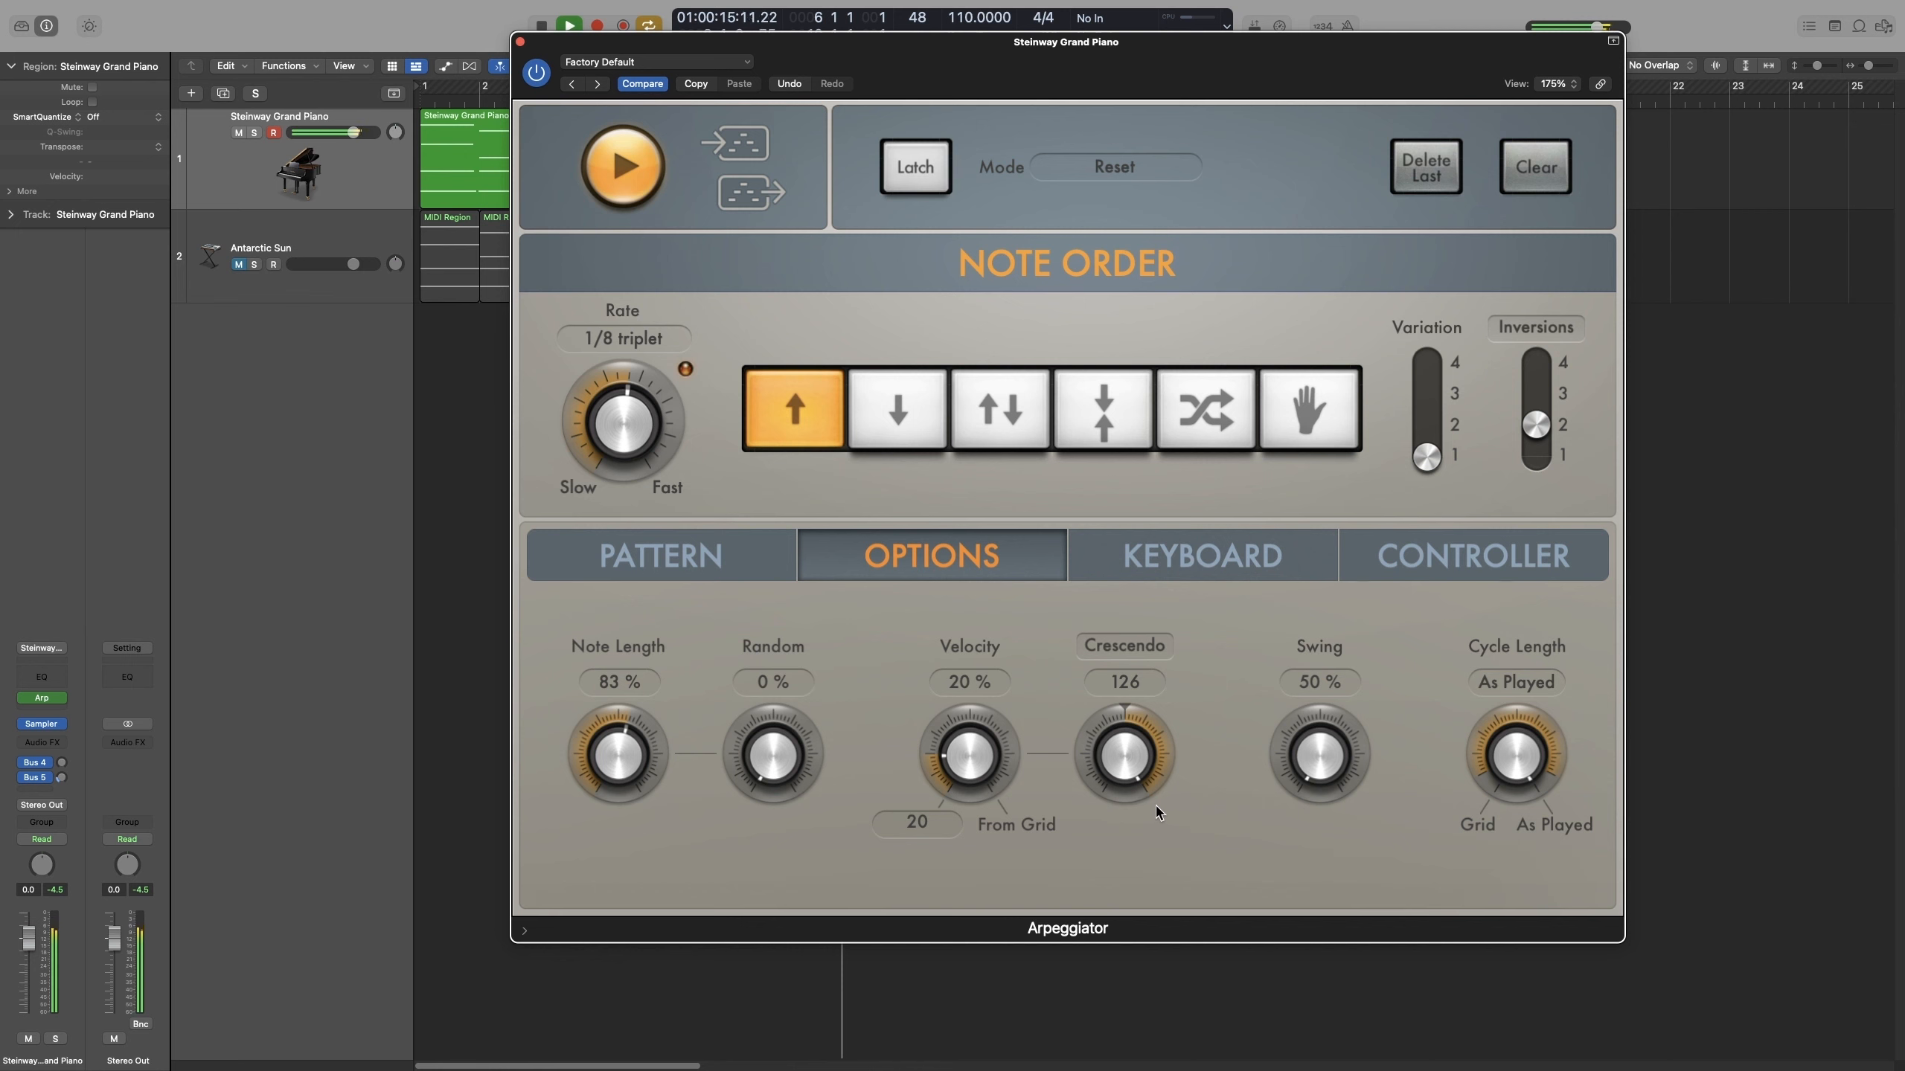
{"action": "key", "text": "space"}
Reduce the Crescendo amount to 57 and audition the arpeggio.
{"action": "left_click_drag", "start_coordinate": [1116, 773], "coordinate": [1131, 842]}
{"action": "key", "text": "space"}
{"action": "key", "text": "space"}
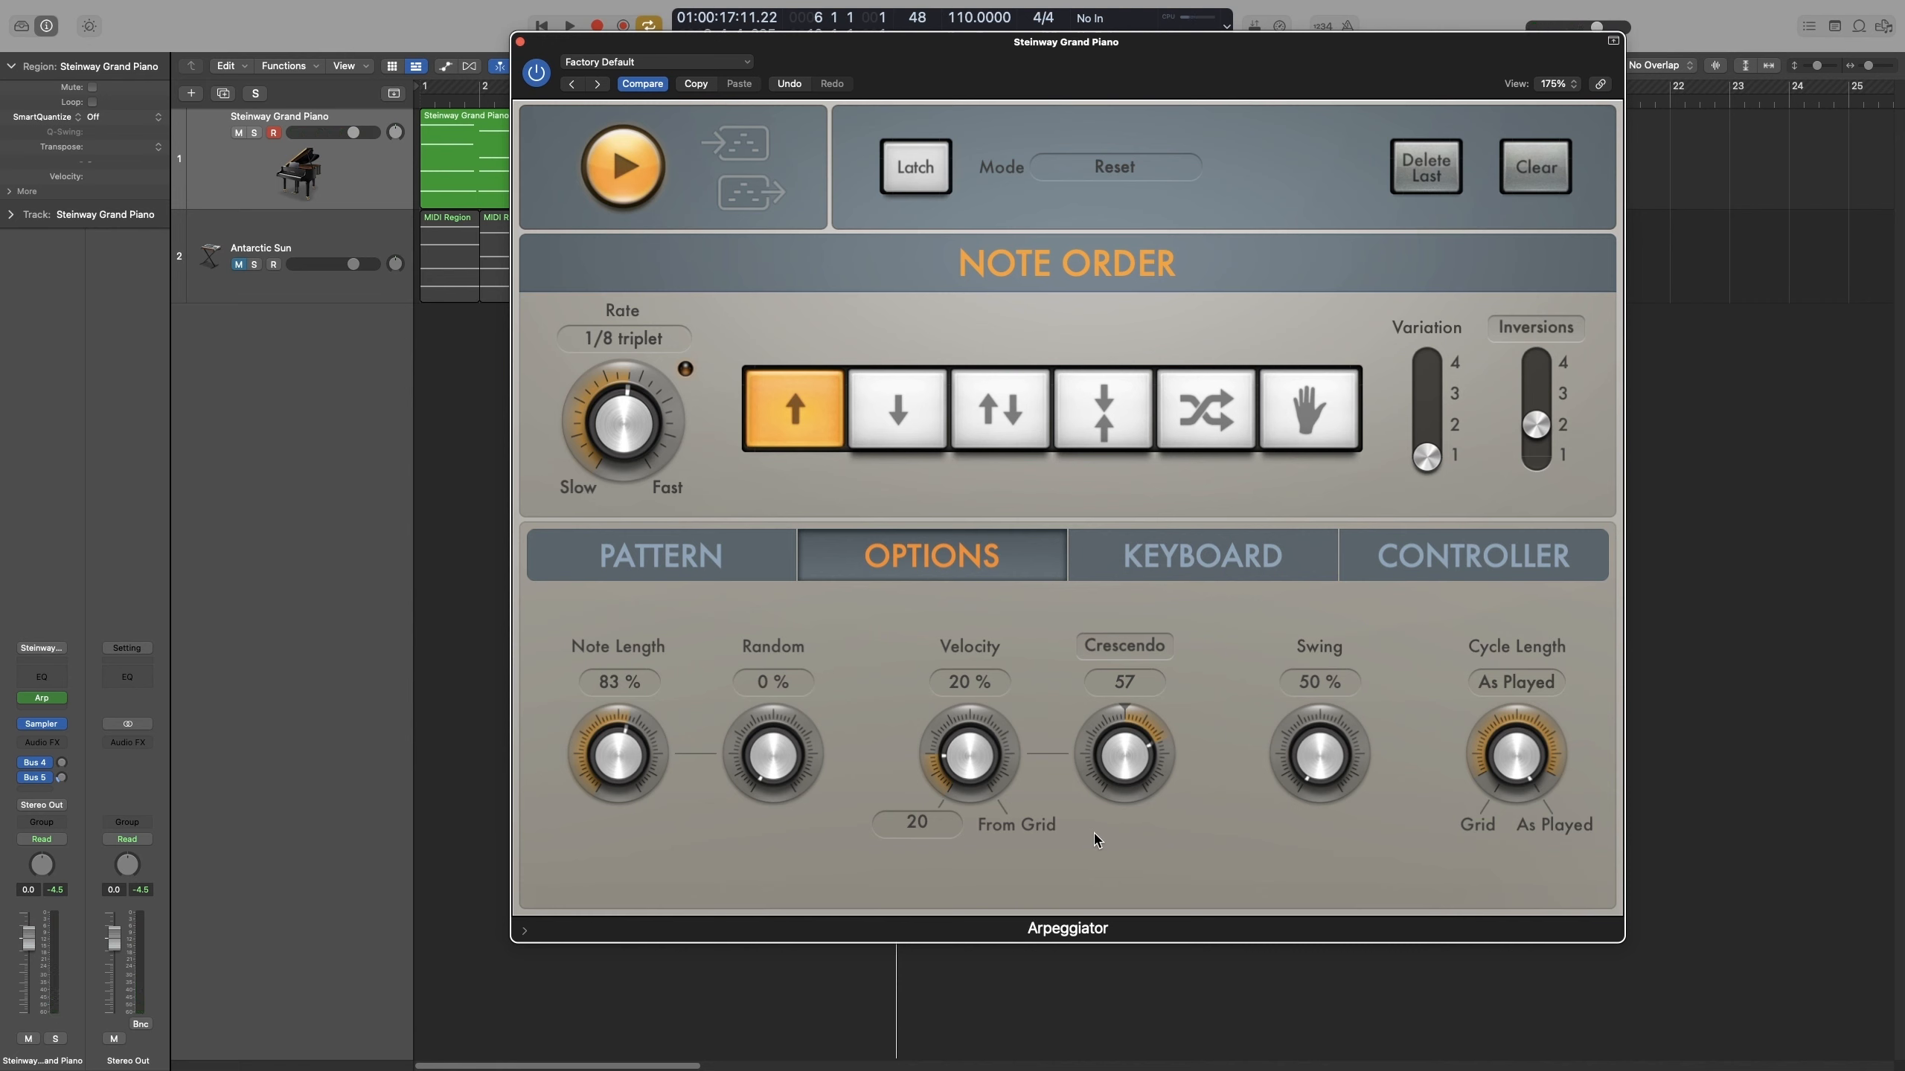
Set the fixed velocity value to 127 and the Crescendo to -51, and audition the falling dynamics.
{"action": "double_click", "coordinate": [916, 823]}
{"action": "type", "text": "127"}
{"action": "key", "text": "Return"}
{"action": "left_click_drag", "start_coordinate": [1138, 784], "coordinate": [1122, 875]}
{"action": "key", "text": "space"}
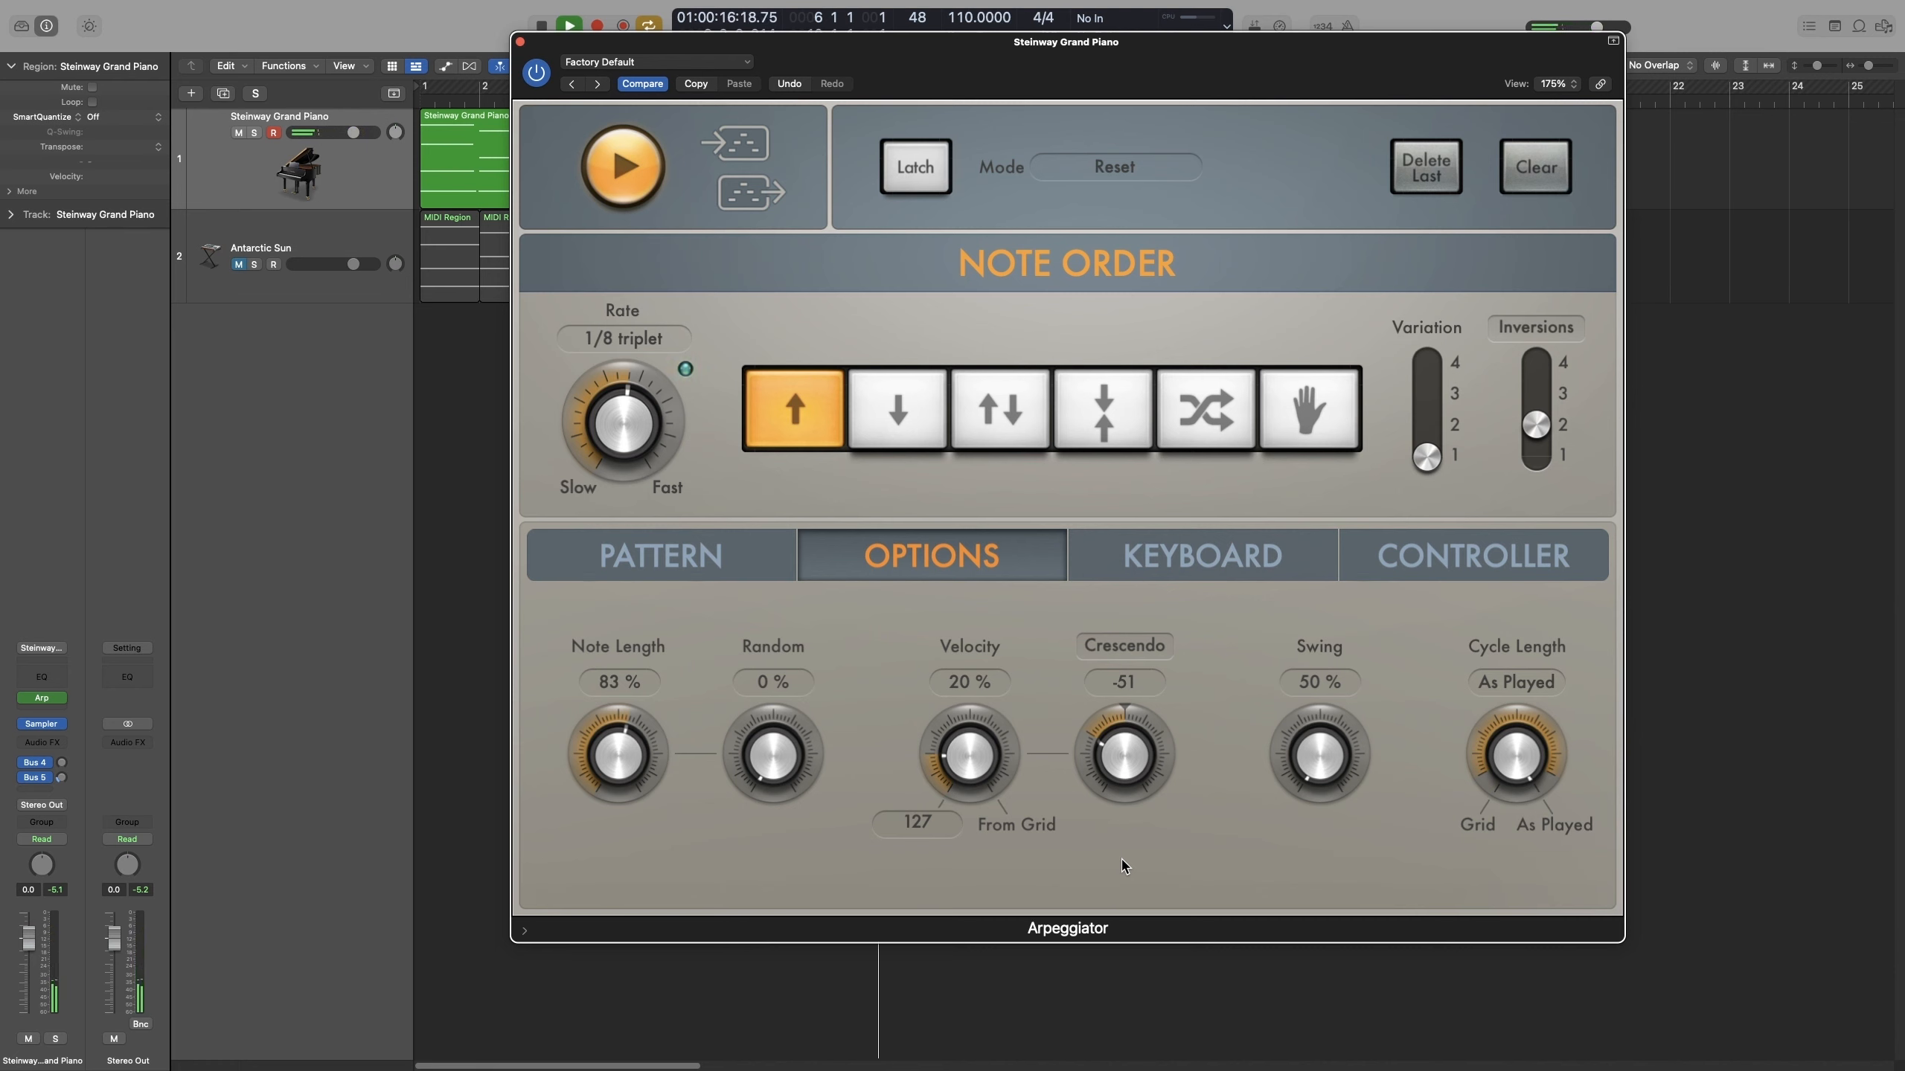
{"action": "key", "text": "space"}
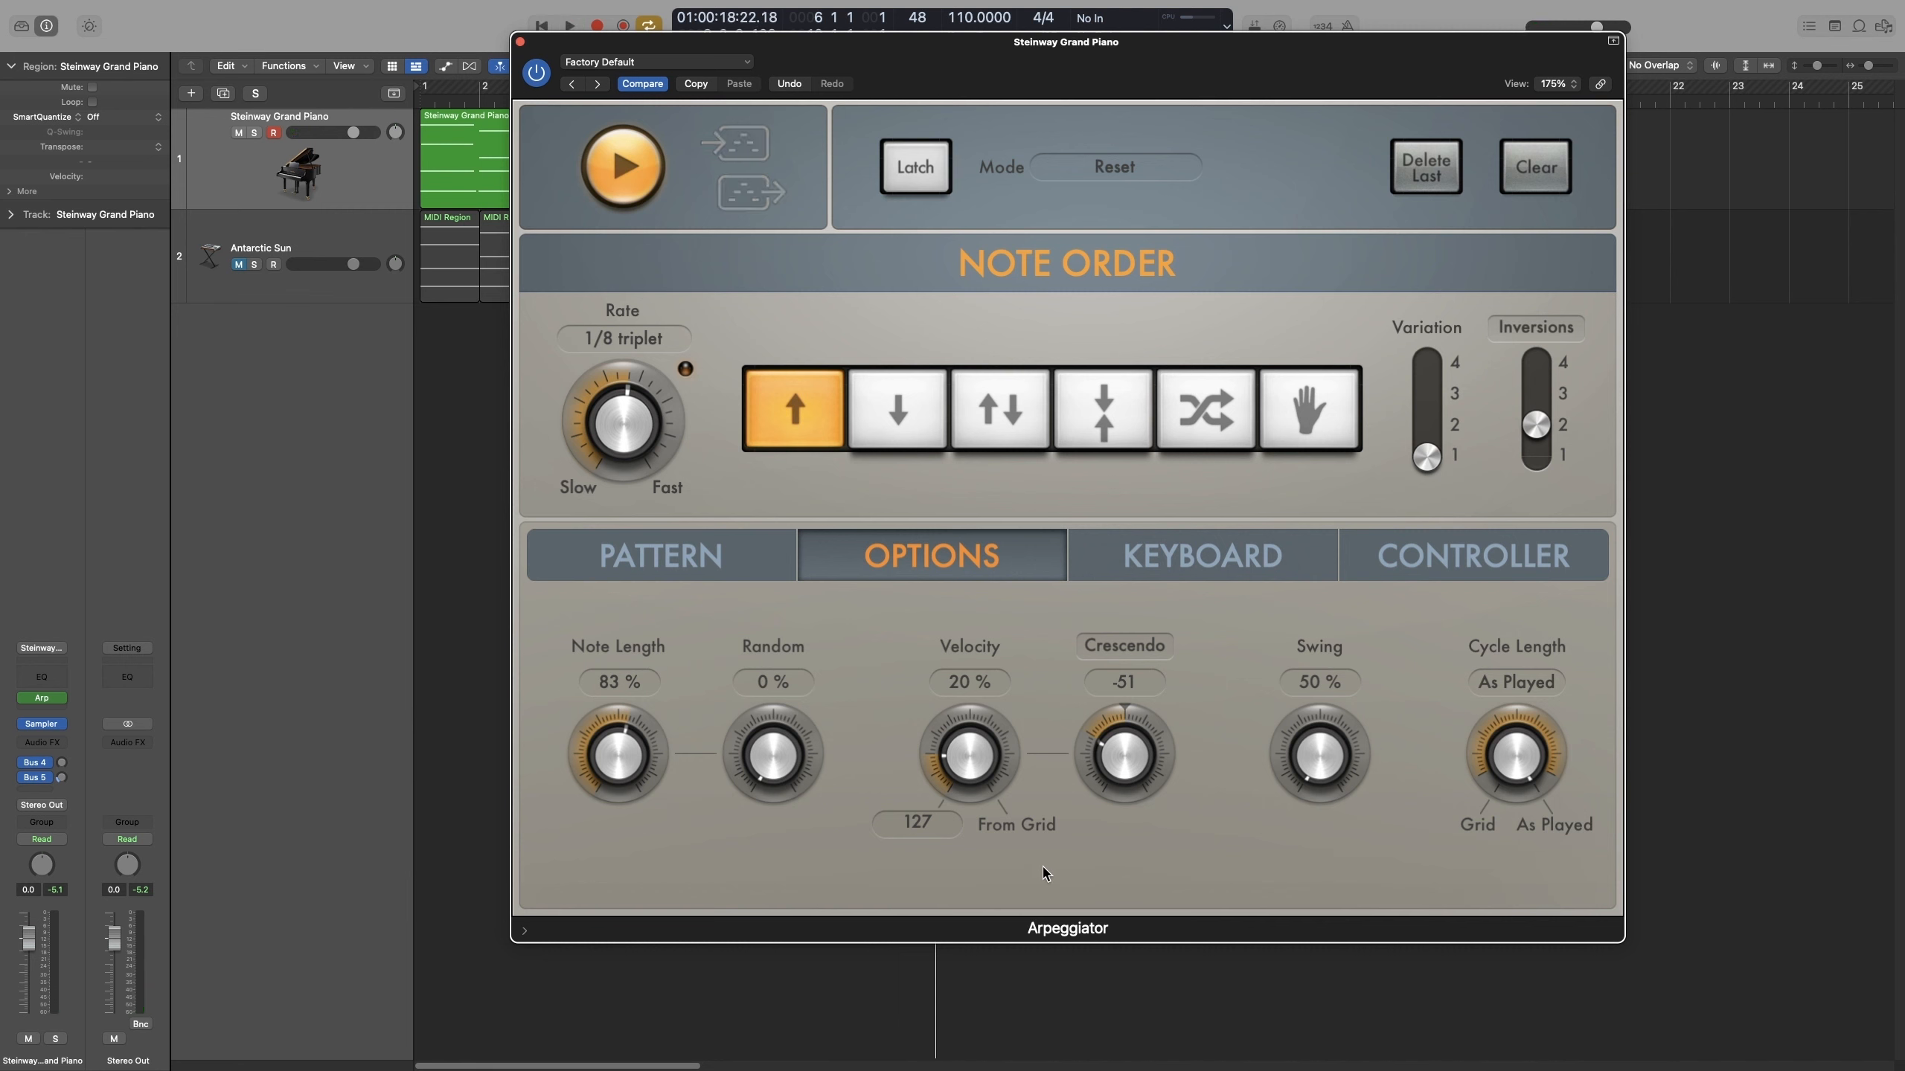
Switch the velocity modifier back to Random and lower Velocity to 18% during playback.
{"action": "left_click", "coordinate": [1125, 646]}
{"action": "key", "text": "space"}
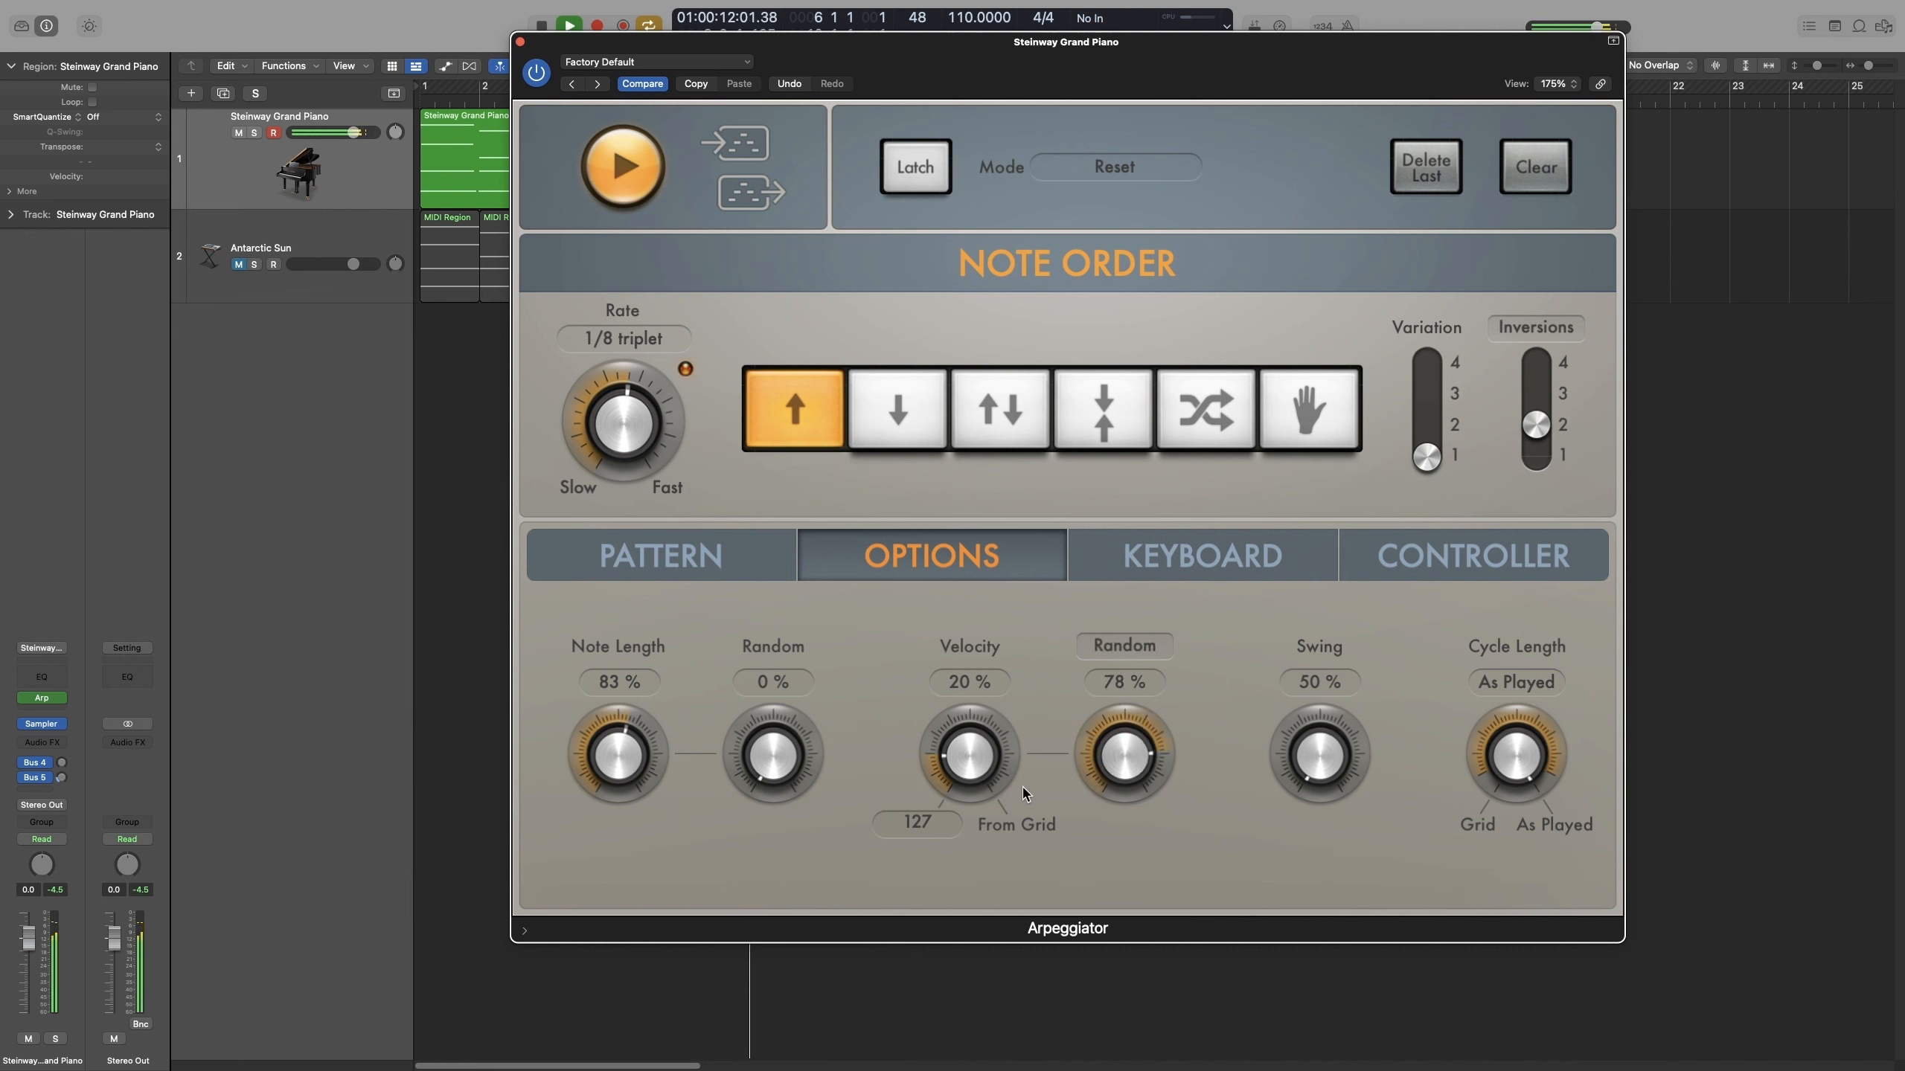
{"action": "left_click_drag", "start_coordinate": [963, 768], "coordinate": [961, 776]}
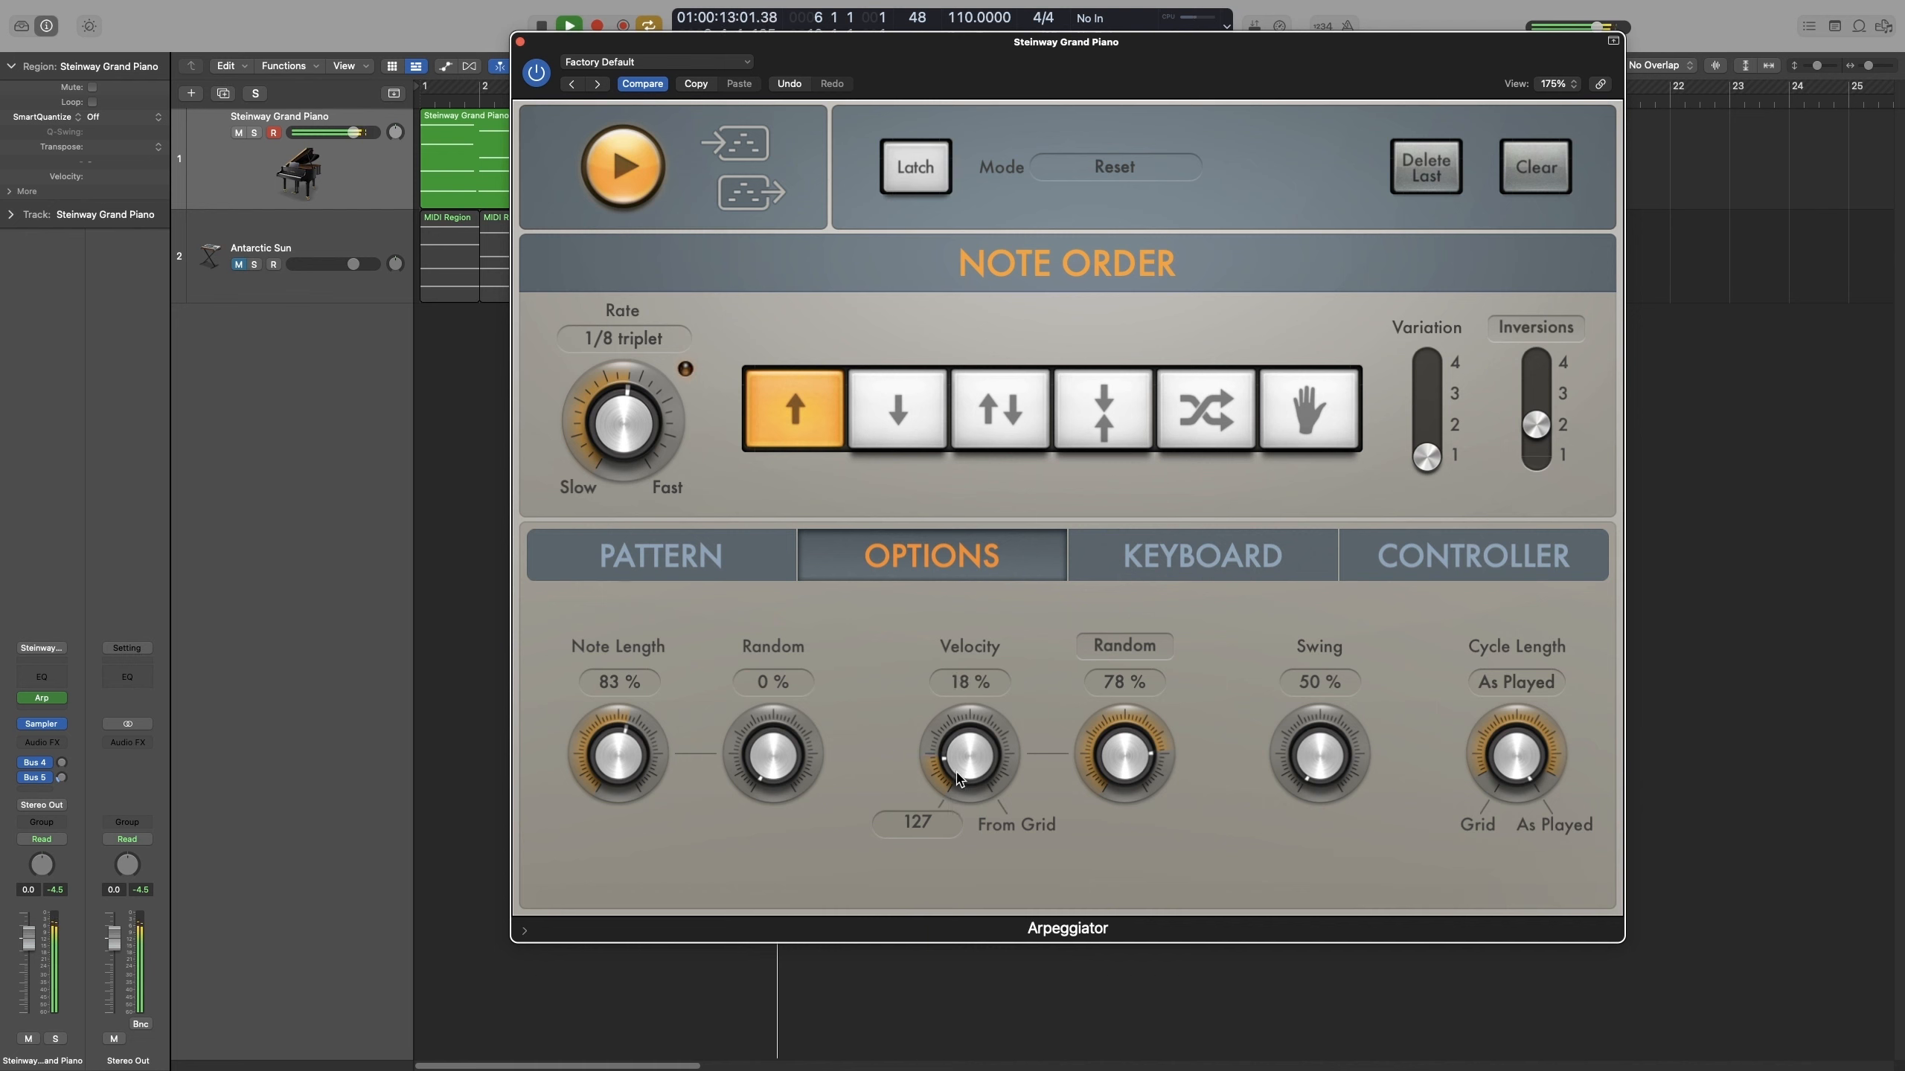
Set the fixed velocity value to 80.
{"action": "left_click", "coordinate": [886, 825]}
{"action": "left_click", "coordinate": [886, 825]}
{"action": "left_click", "coordinate": [885, 825]}
{"action": "left_click", "coordinate": [886, 825]}
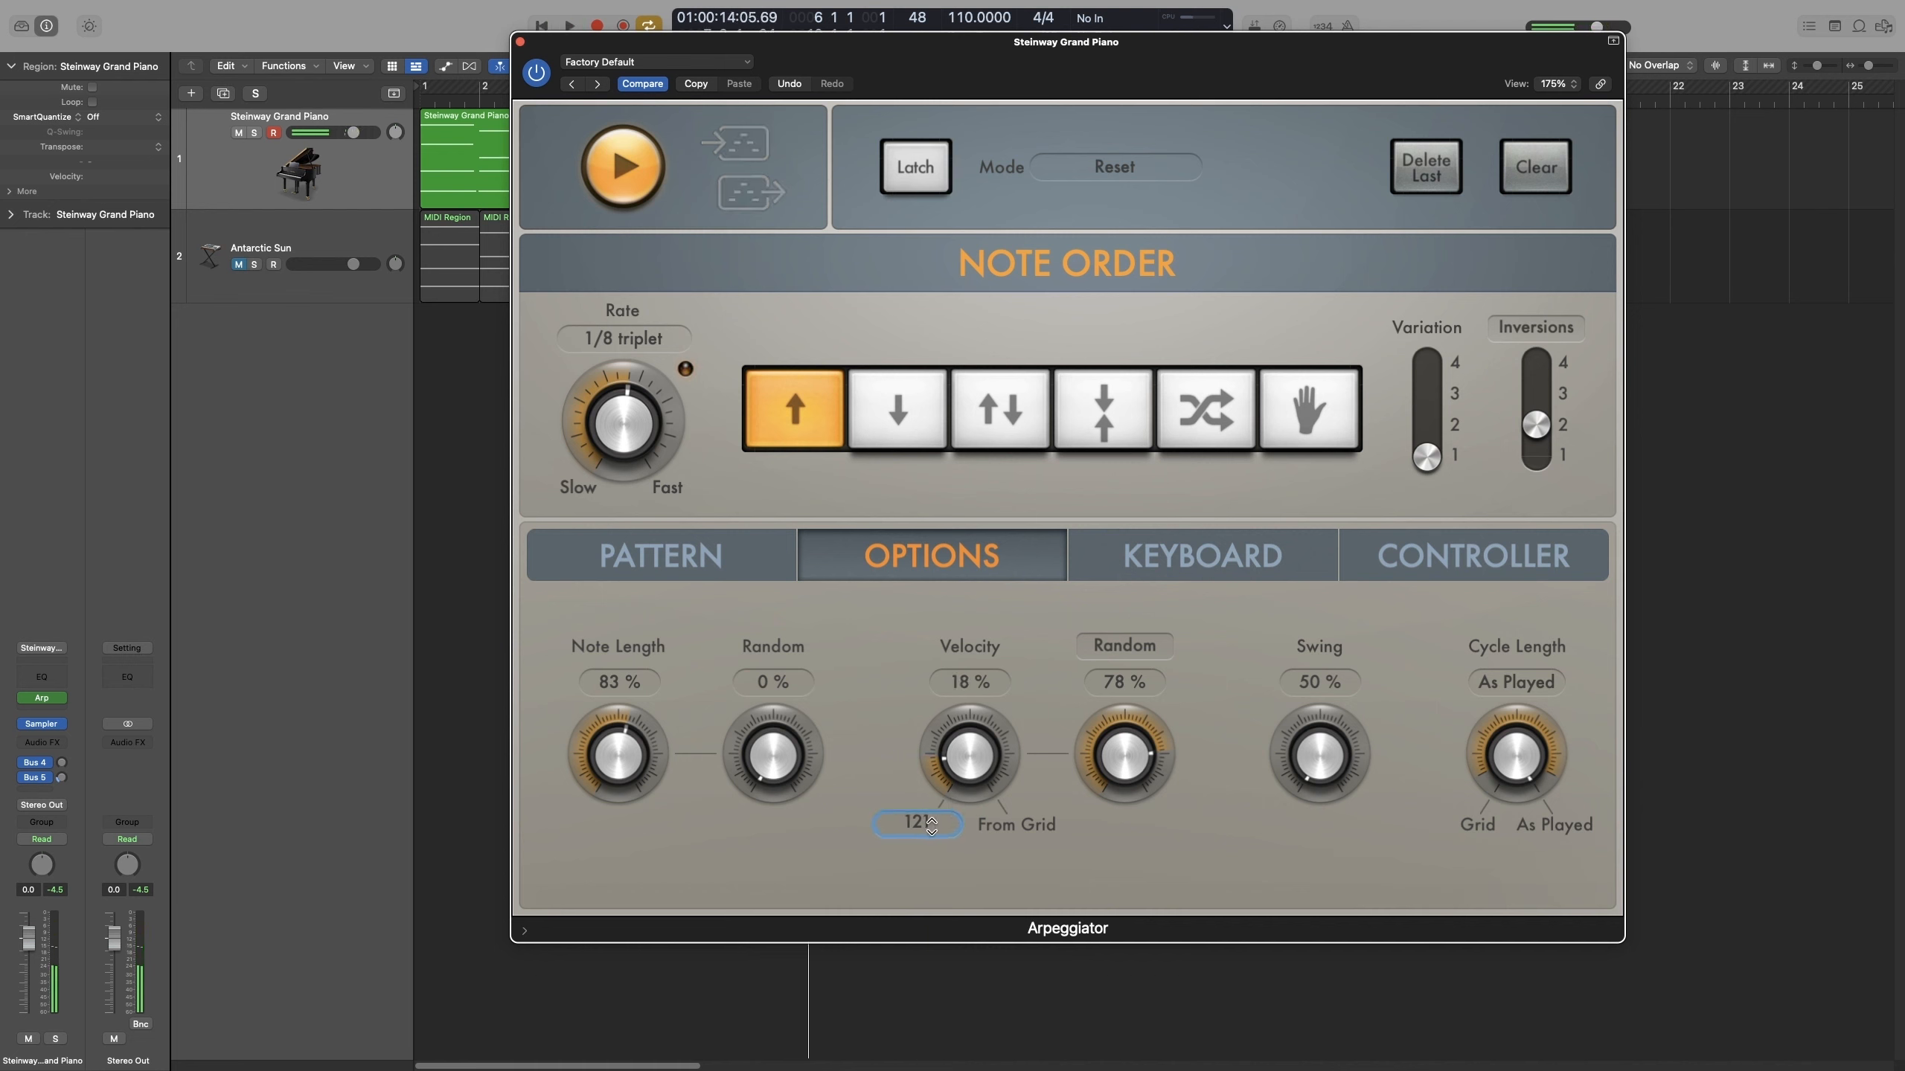
{"action": "double_click", "coordinate": [924, 826]}
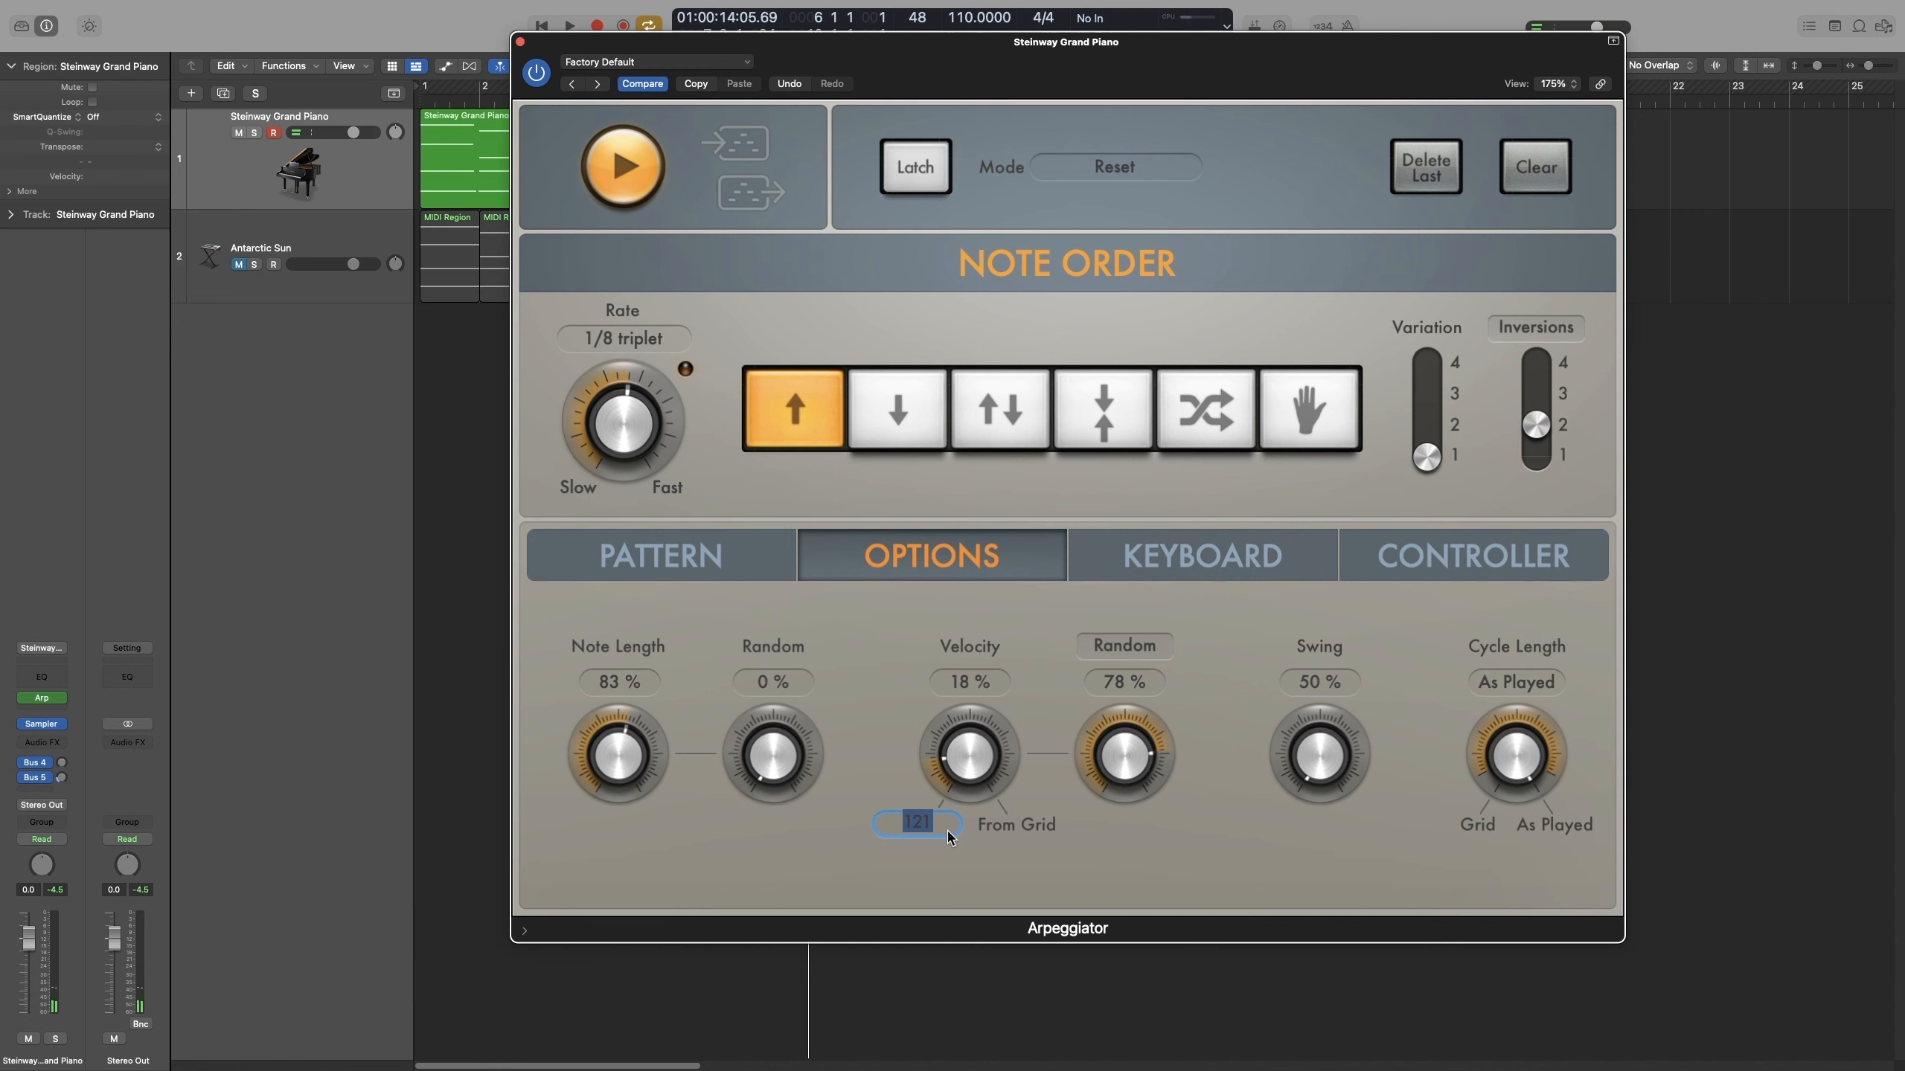
{"action": "type", "text": "80"}
{"action": "key", "text": "Return"}
Lower the velocity's Random amount to 44% during playback, and stop playback.
{"action": "key", "text": "space"}
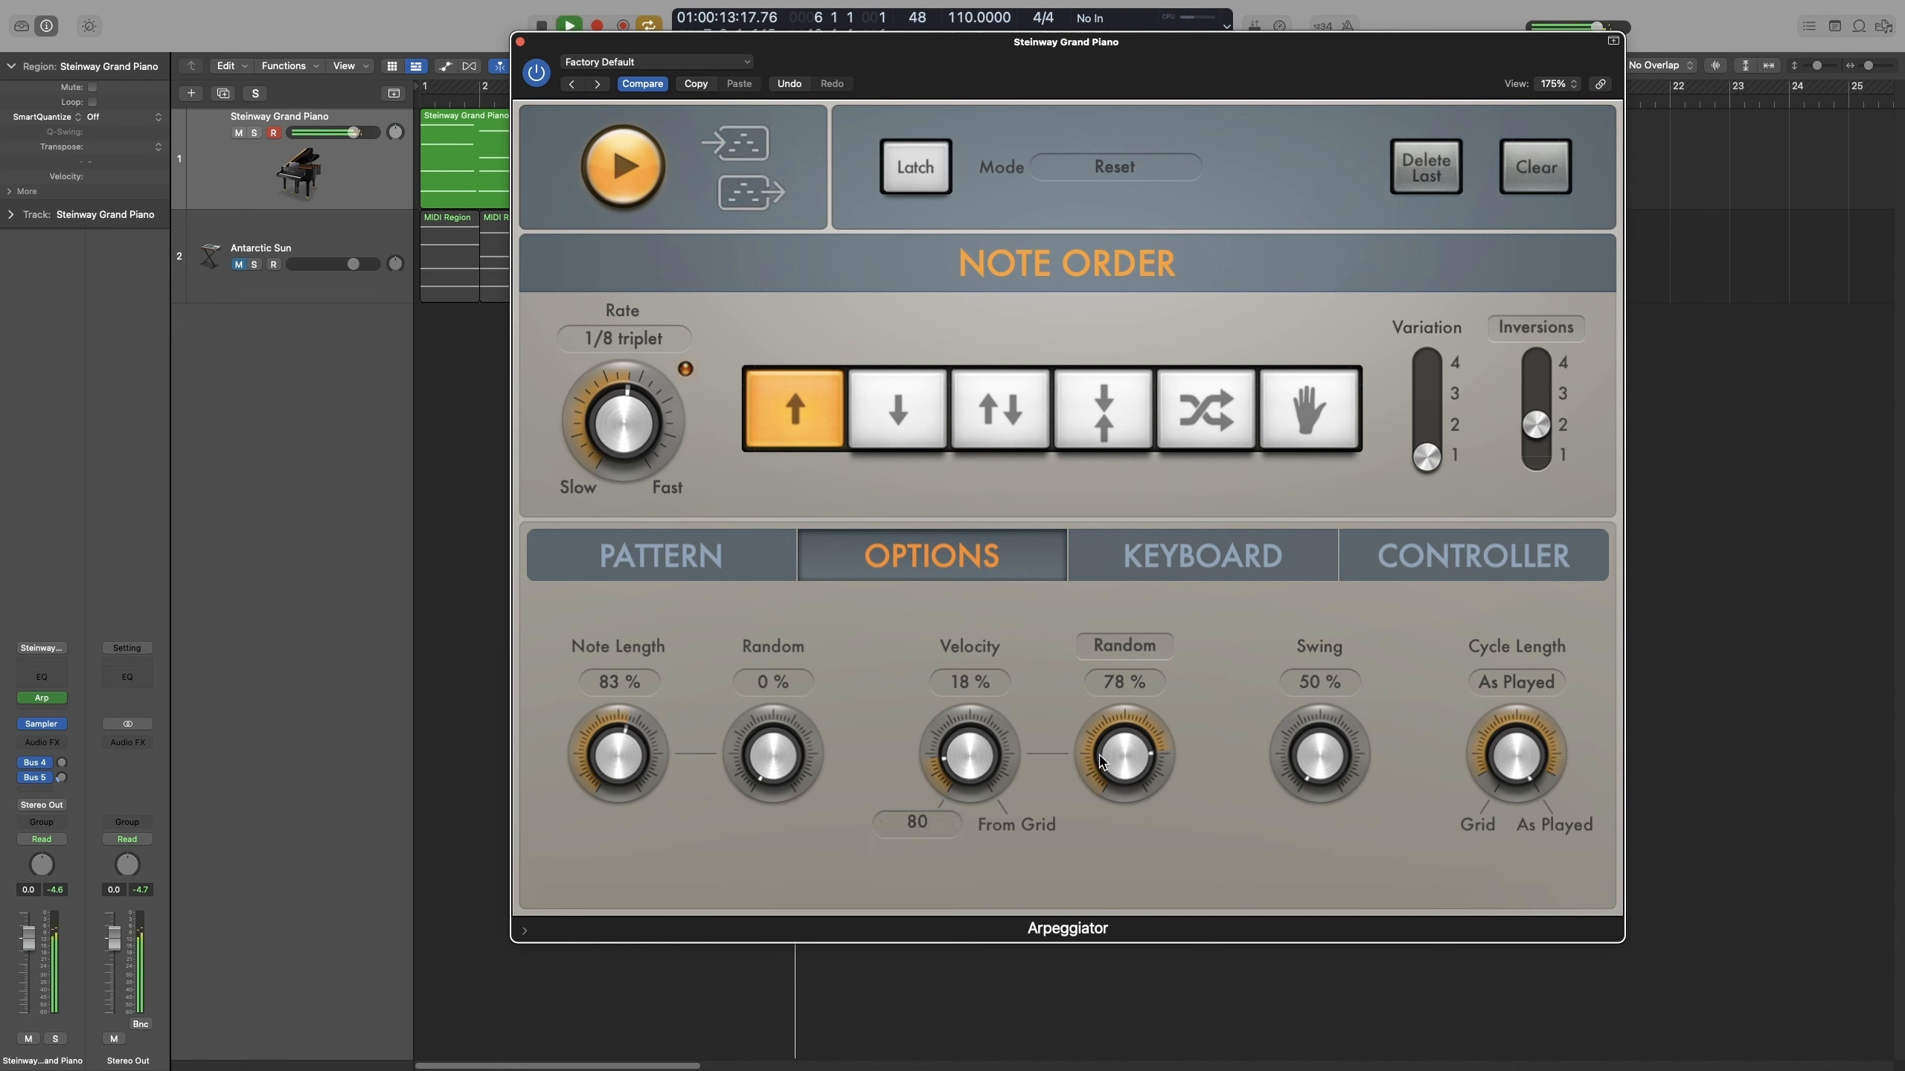
{"action": "mouse_move", "coordinate": [1101, 761]}
{"action": "left_mouse_down"}
{"action": "mouse_move", "coordinate": [1115, 821]}
{"action": "mouse_move", "coordinate": [1117, 777]}
{"action": "left_mouse_up"}
{"action": "key", "text": "space"}
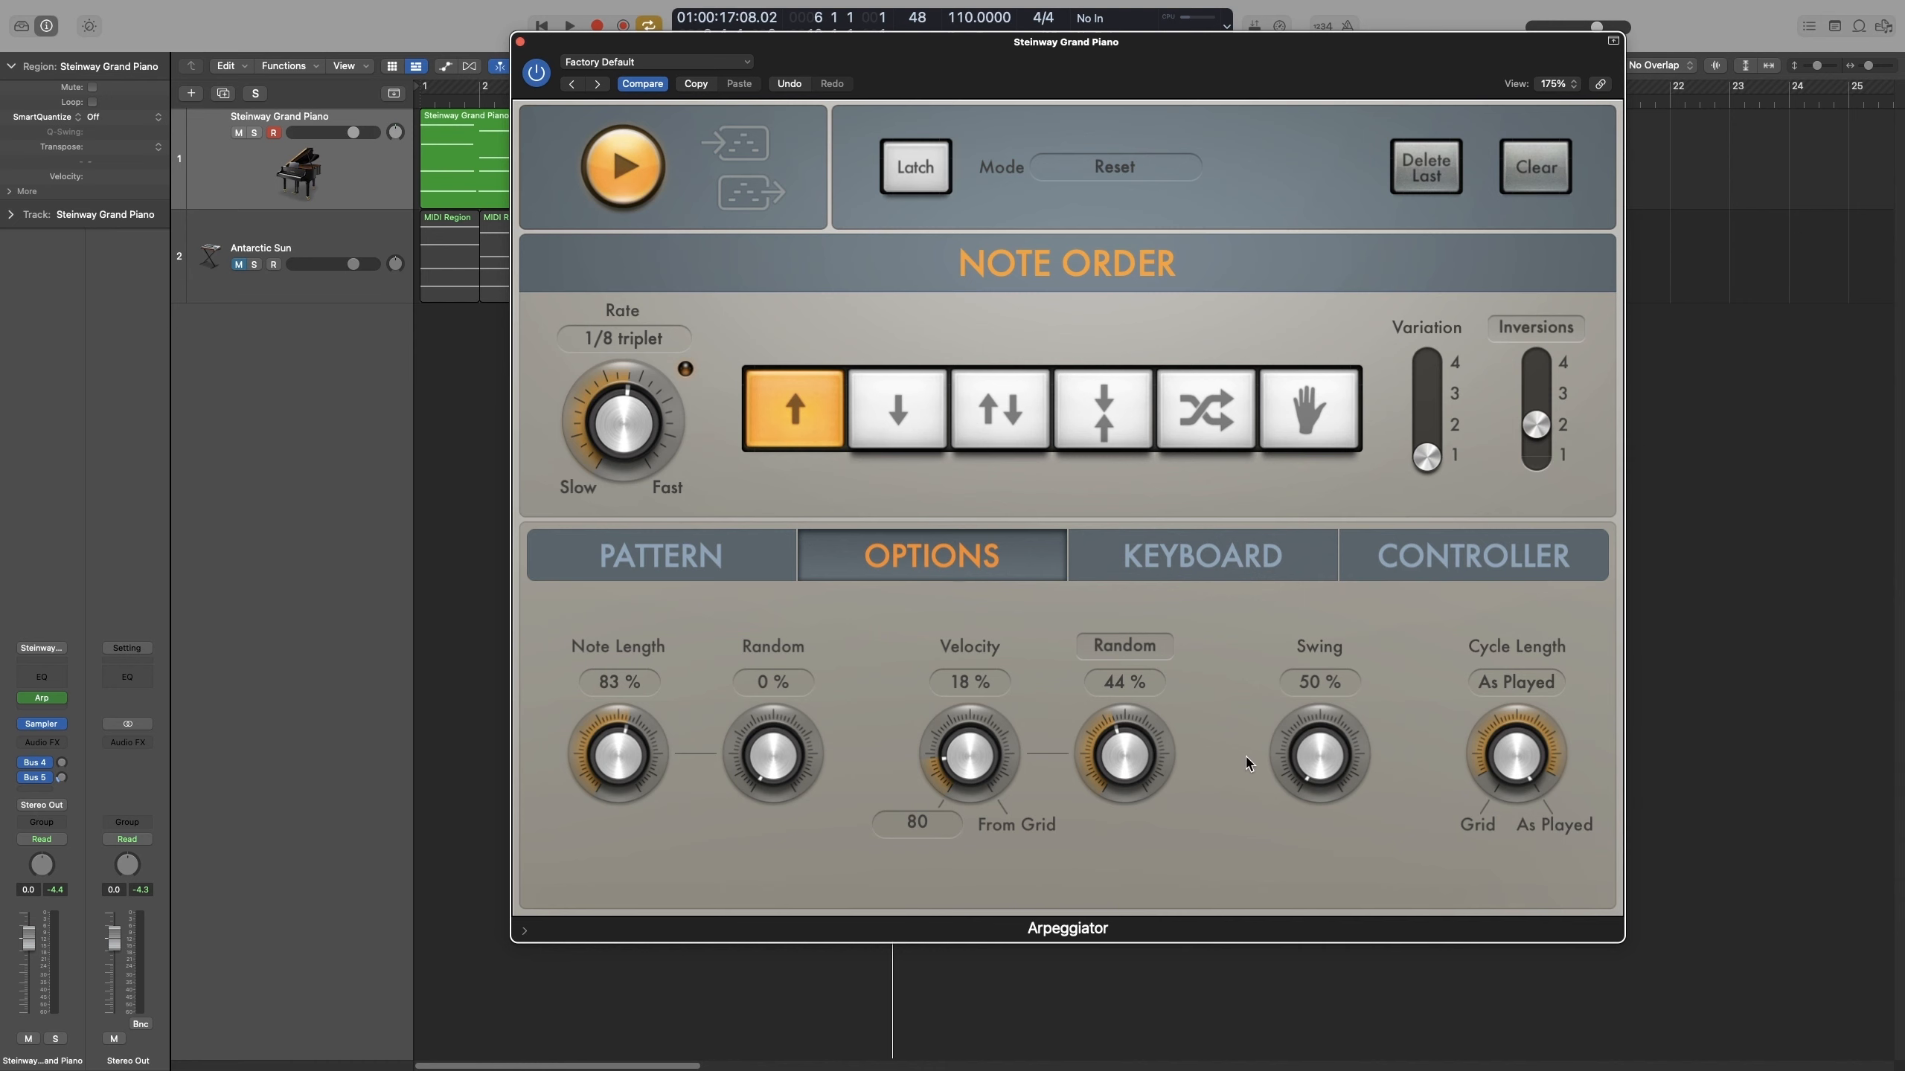
Start playback and raise the arpeggiator's Swing to 66%.
{"action": "key", "text": "space"}
{"action": "left_click_drag", "start_coordinate": [1303, 768], "coordinate": [1306, 686]}
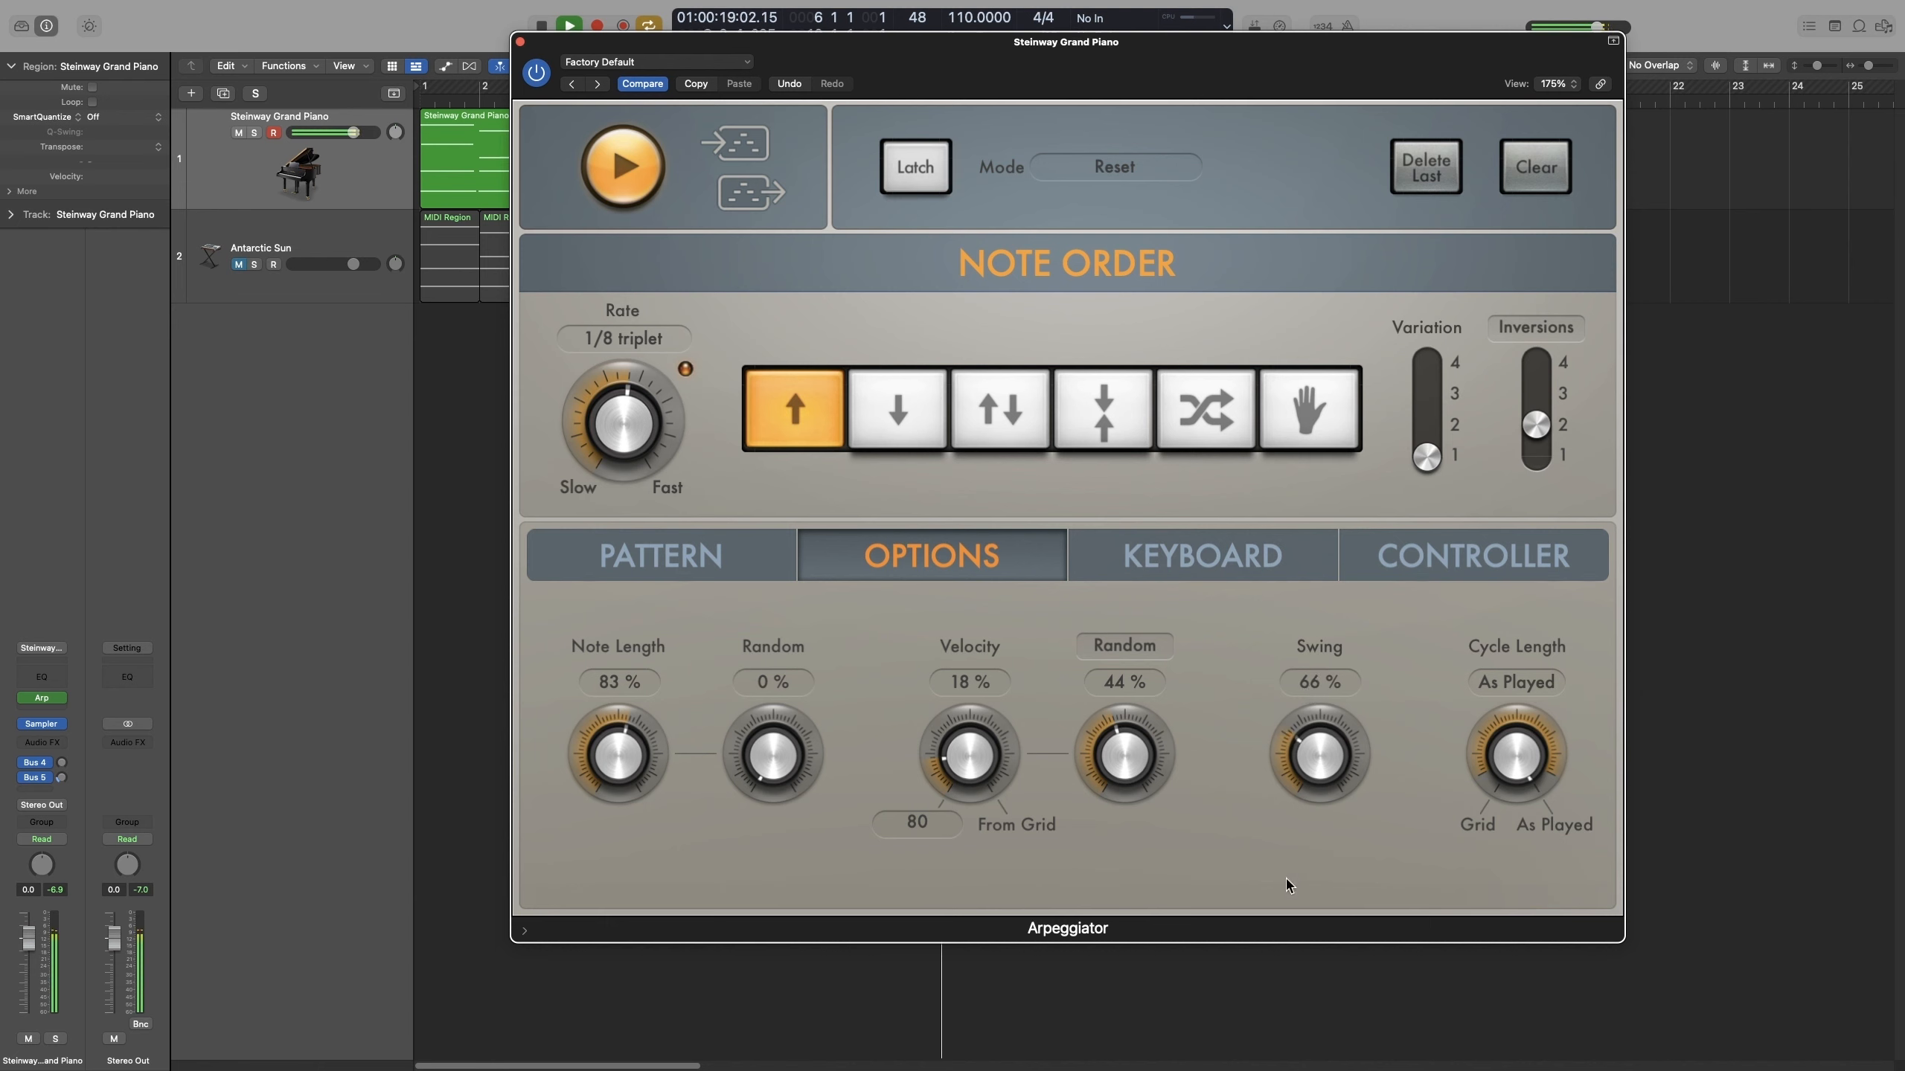
Raise the arpeggiator's Swing to 99% during playback, stop playback, and lower Swing to 61%.
{"action": "key", "text": "space"}
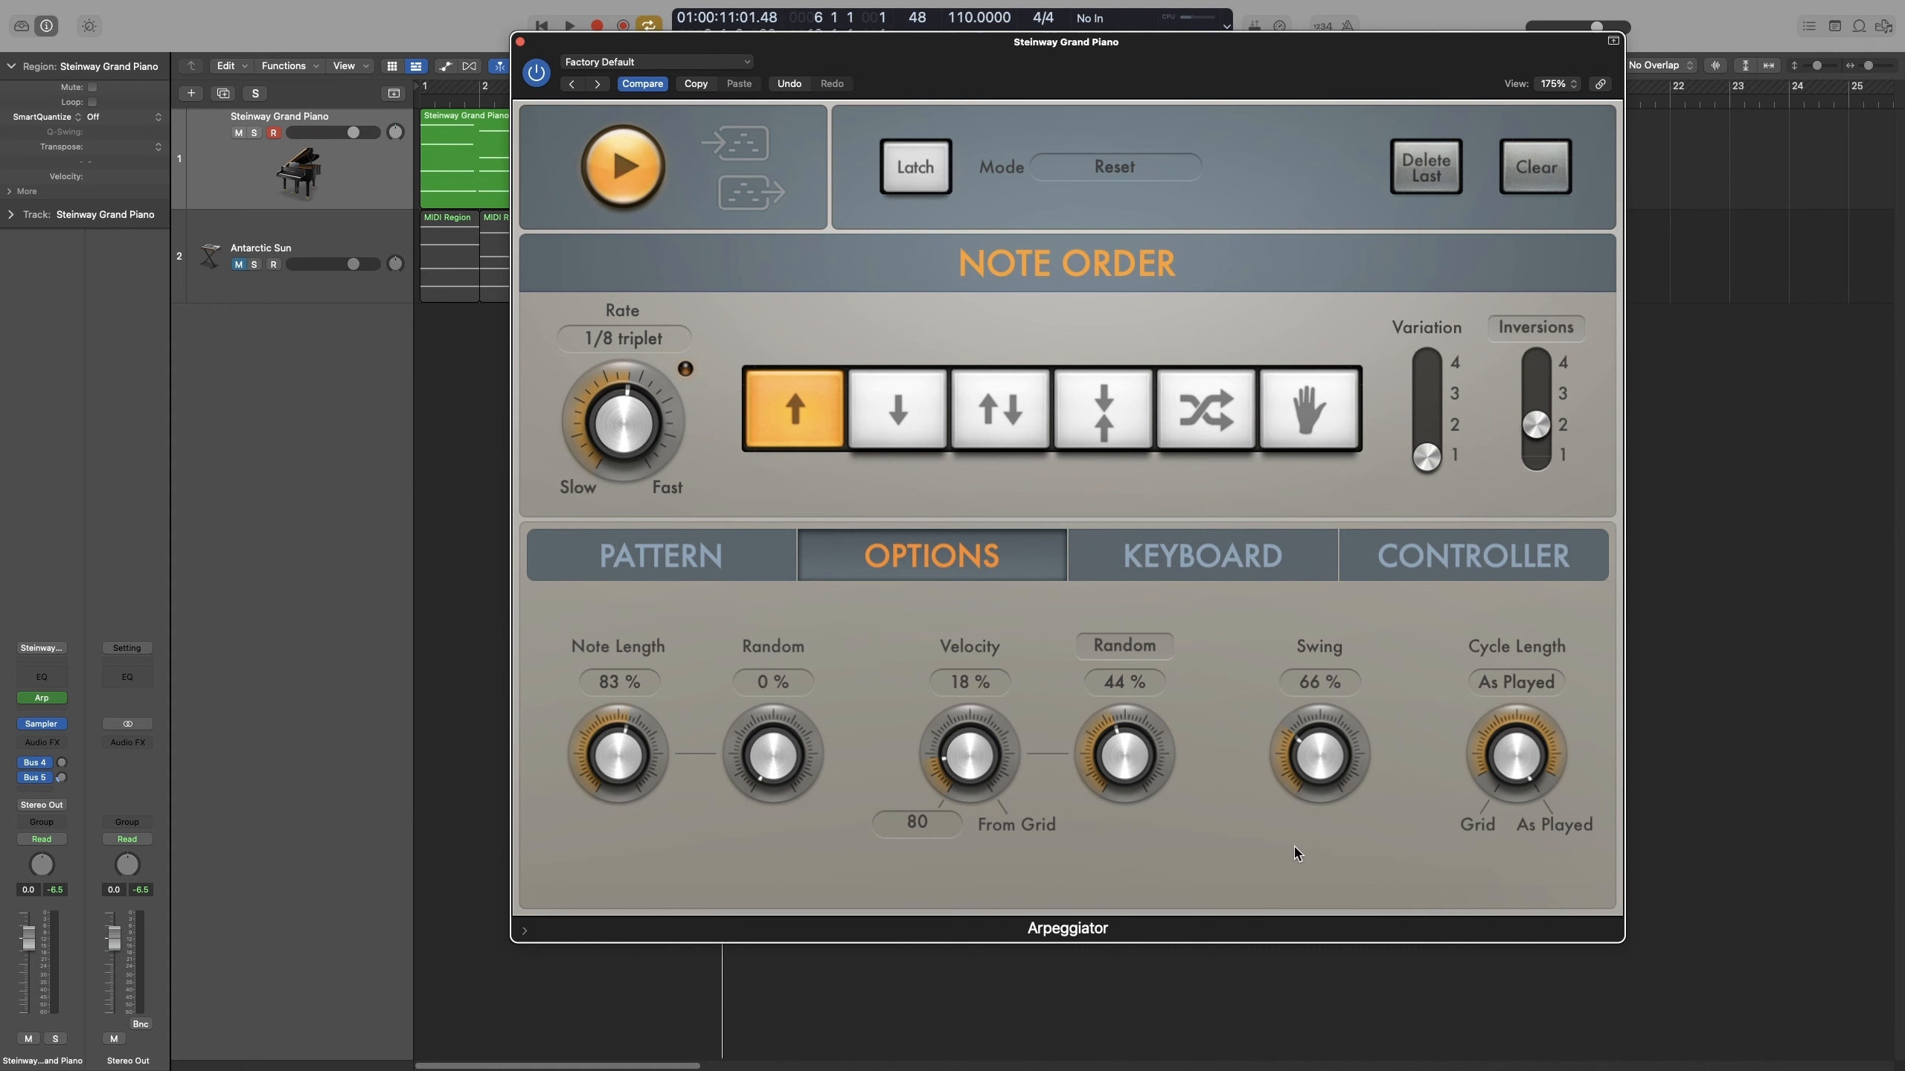
{"action": "key", "text": "space"}
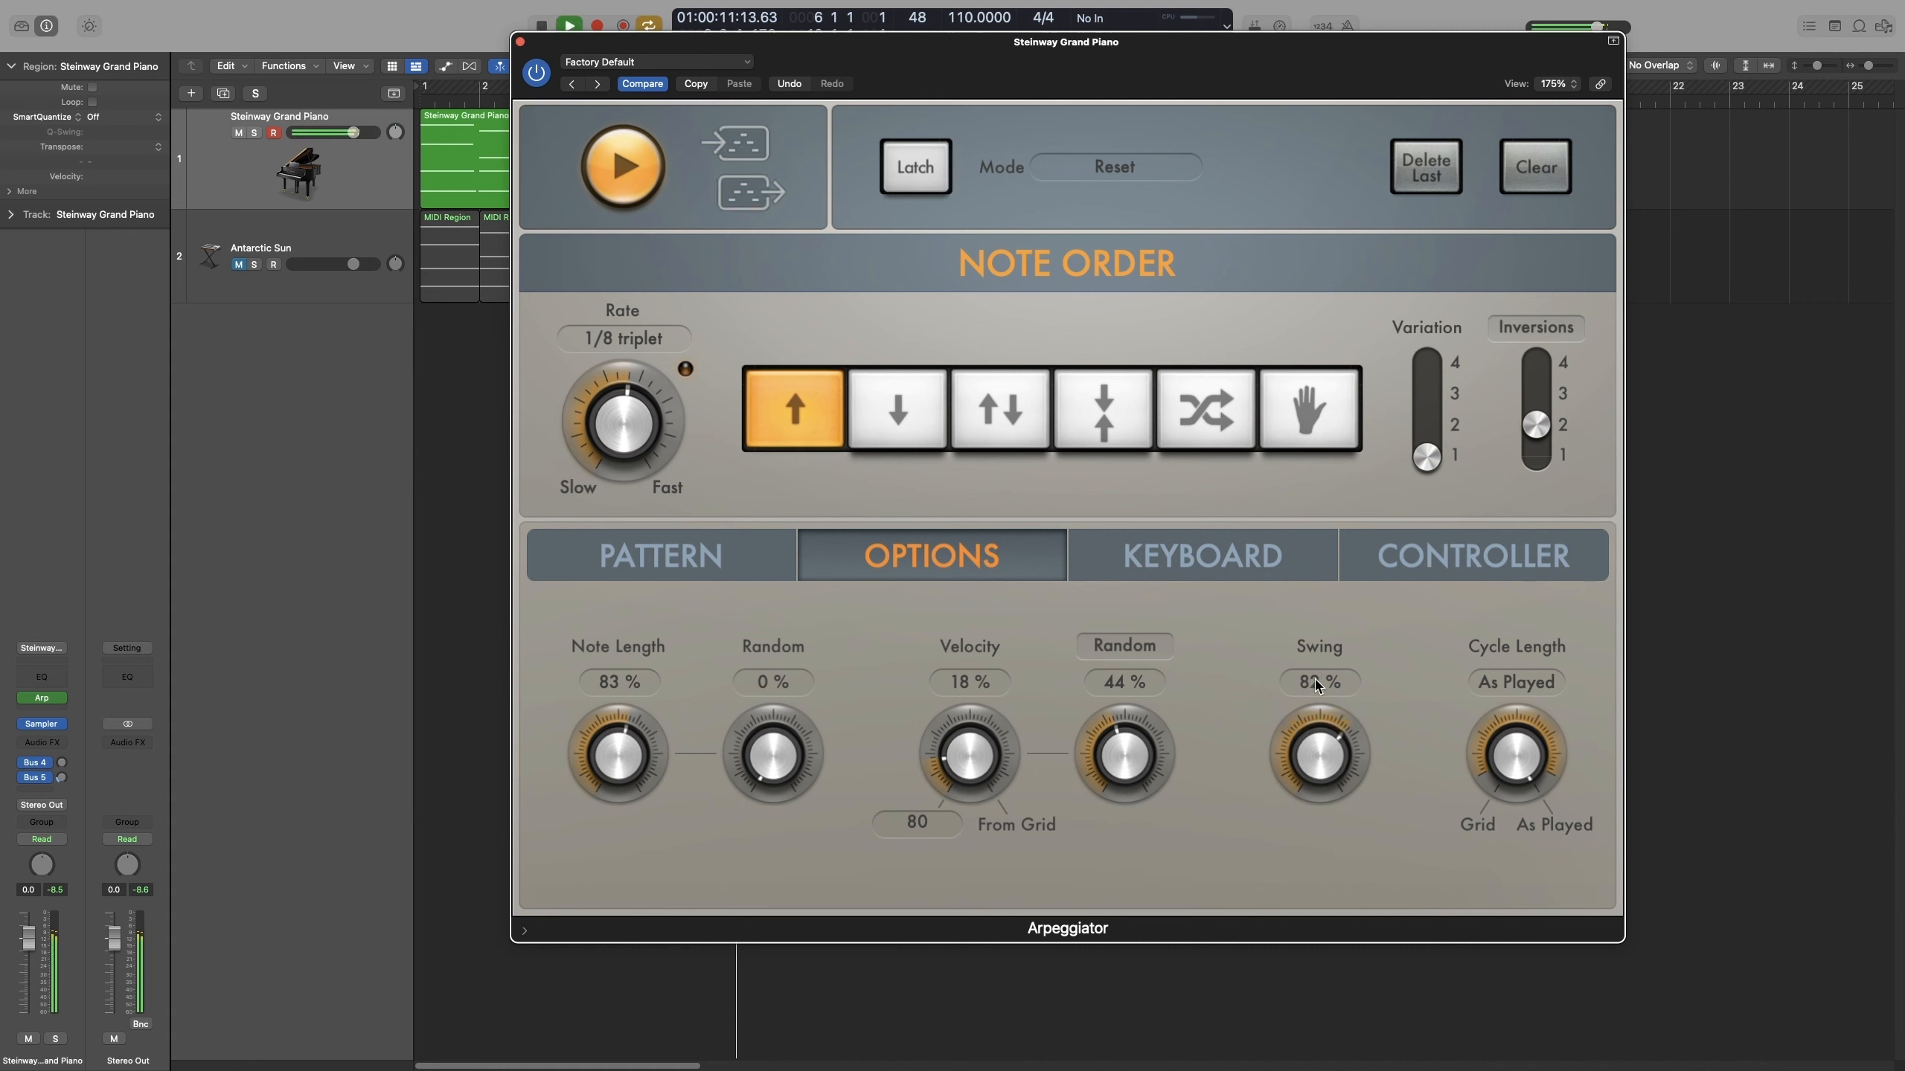
{"action": "left_click_drag", "start_coordinate": [1350, 796], "coordinate": [1315, 587]}
{"action": "key", "text": "space"}
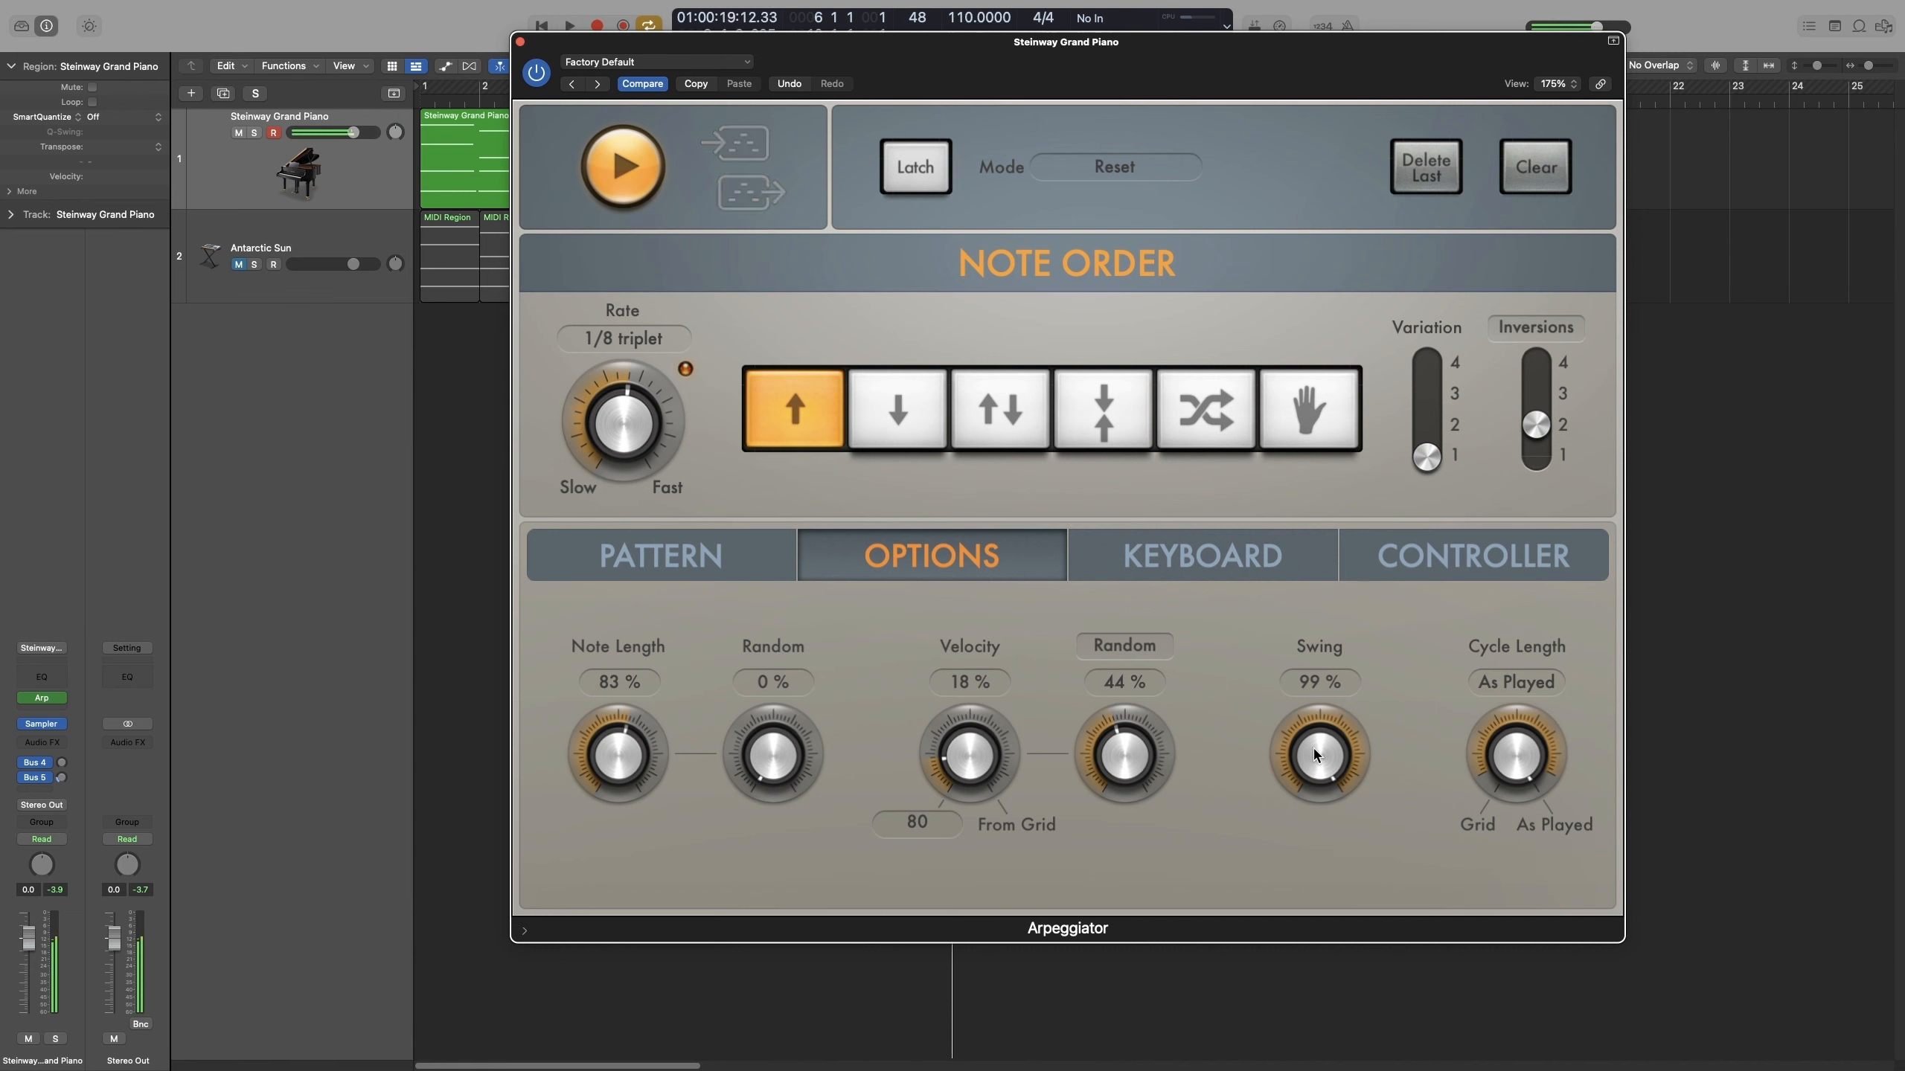
{"action": "left_click_drag", "start_coordinate": [1314, 753], "coordinate": [1320, 799]}
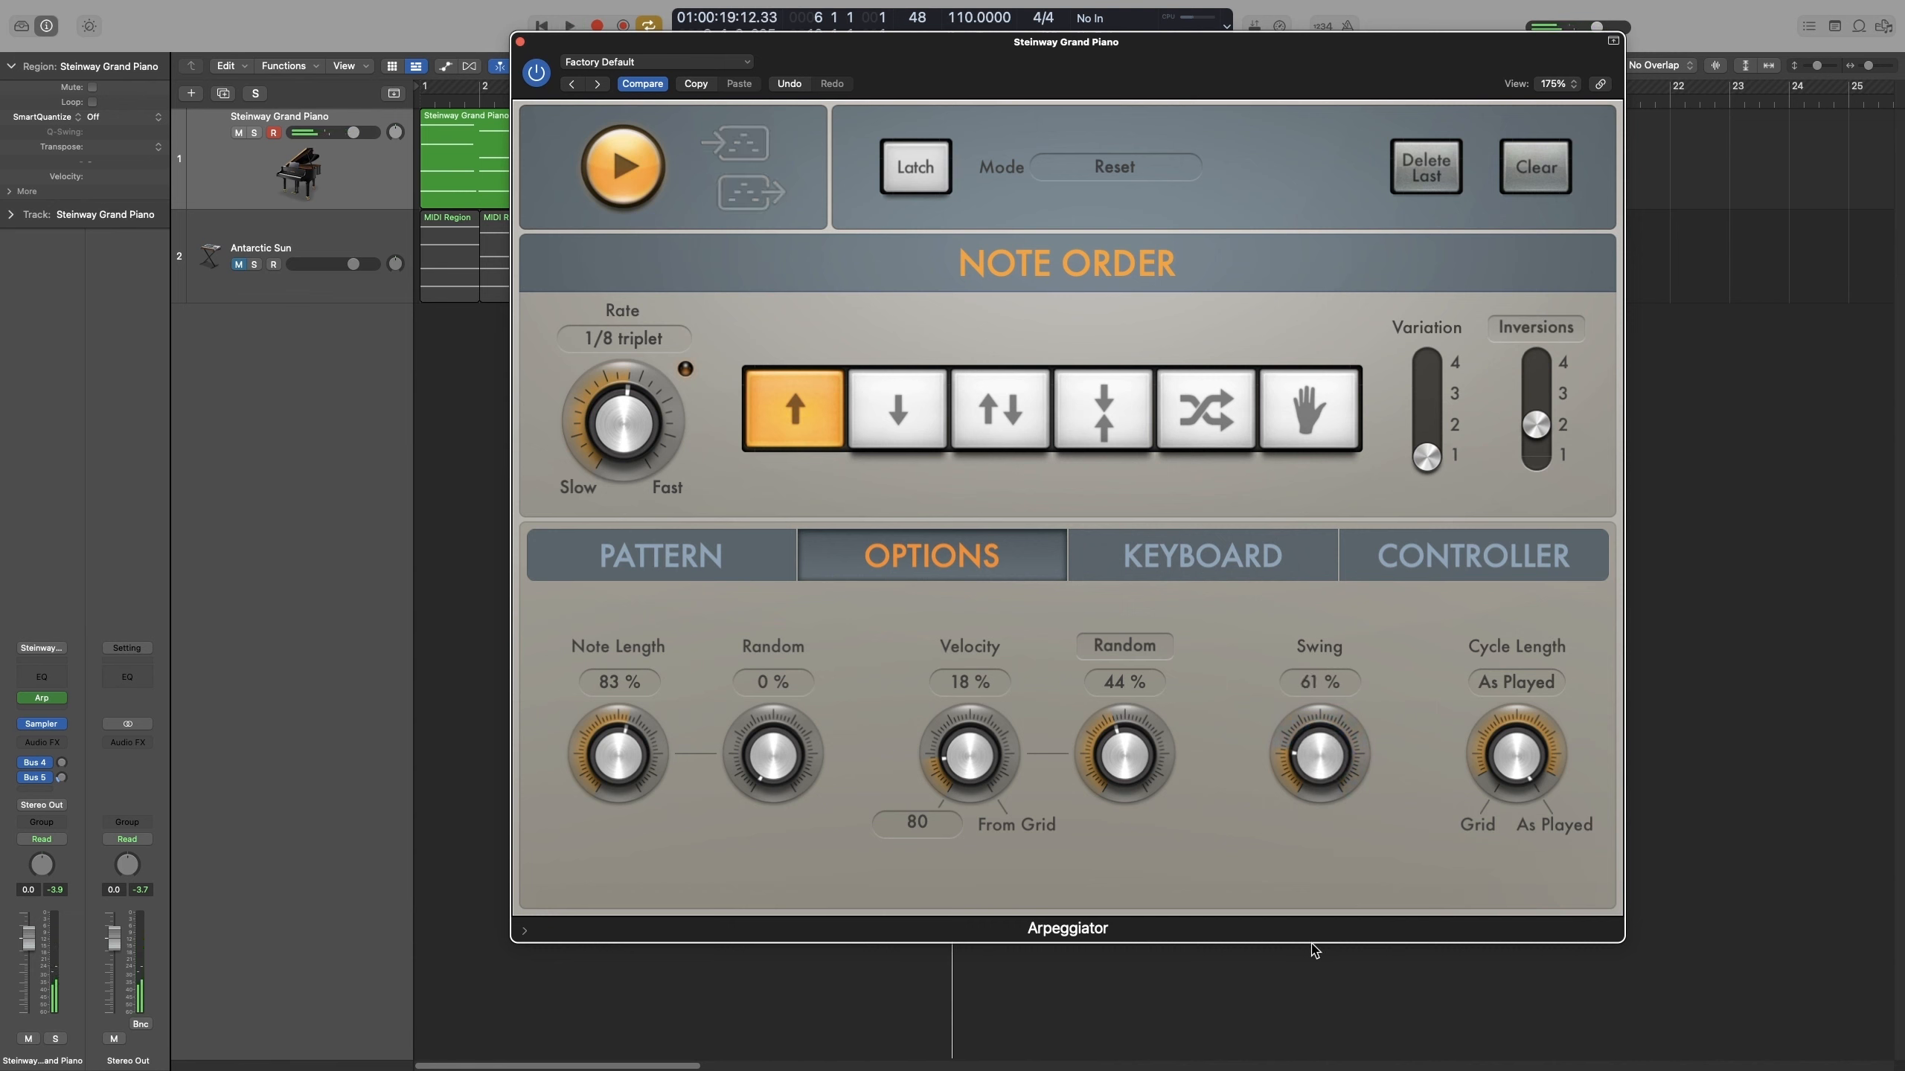
Switch the velocity modifier to Crescendo, set it to 0, and return the modifier to Random.
{"action": "left_click", "coordinate": [1140, 645]}
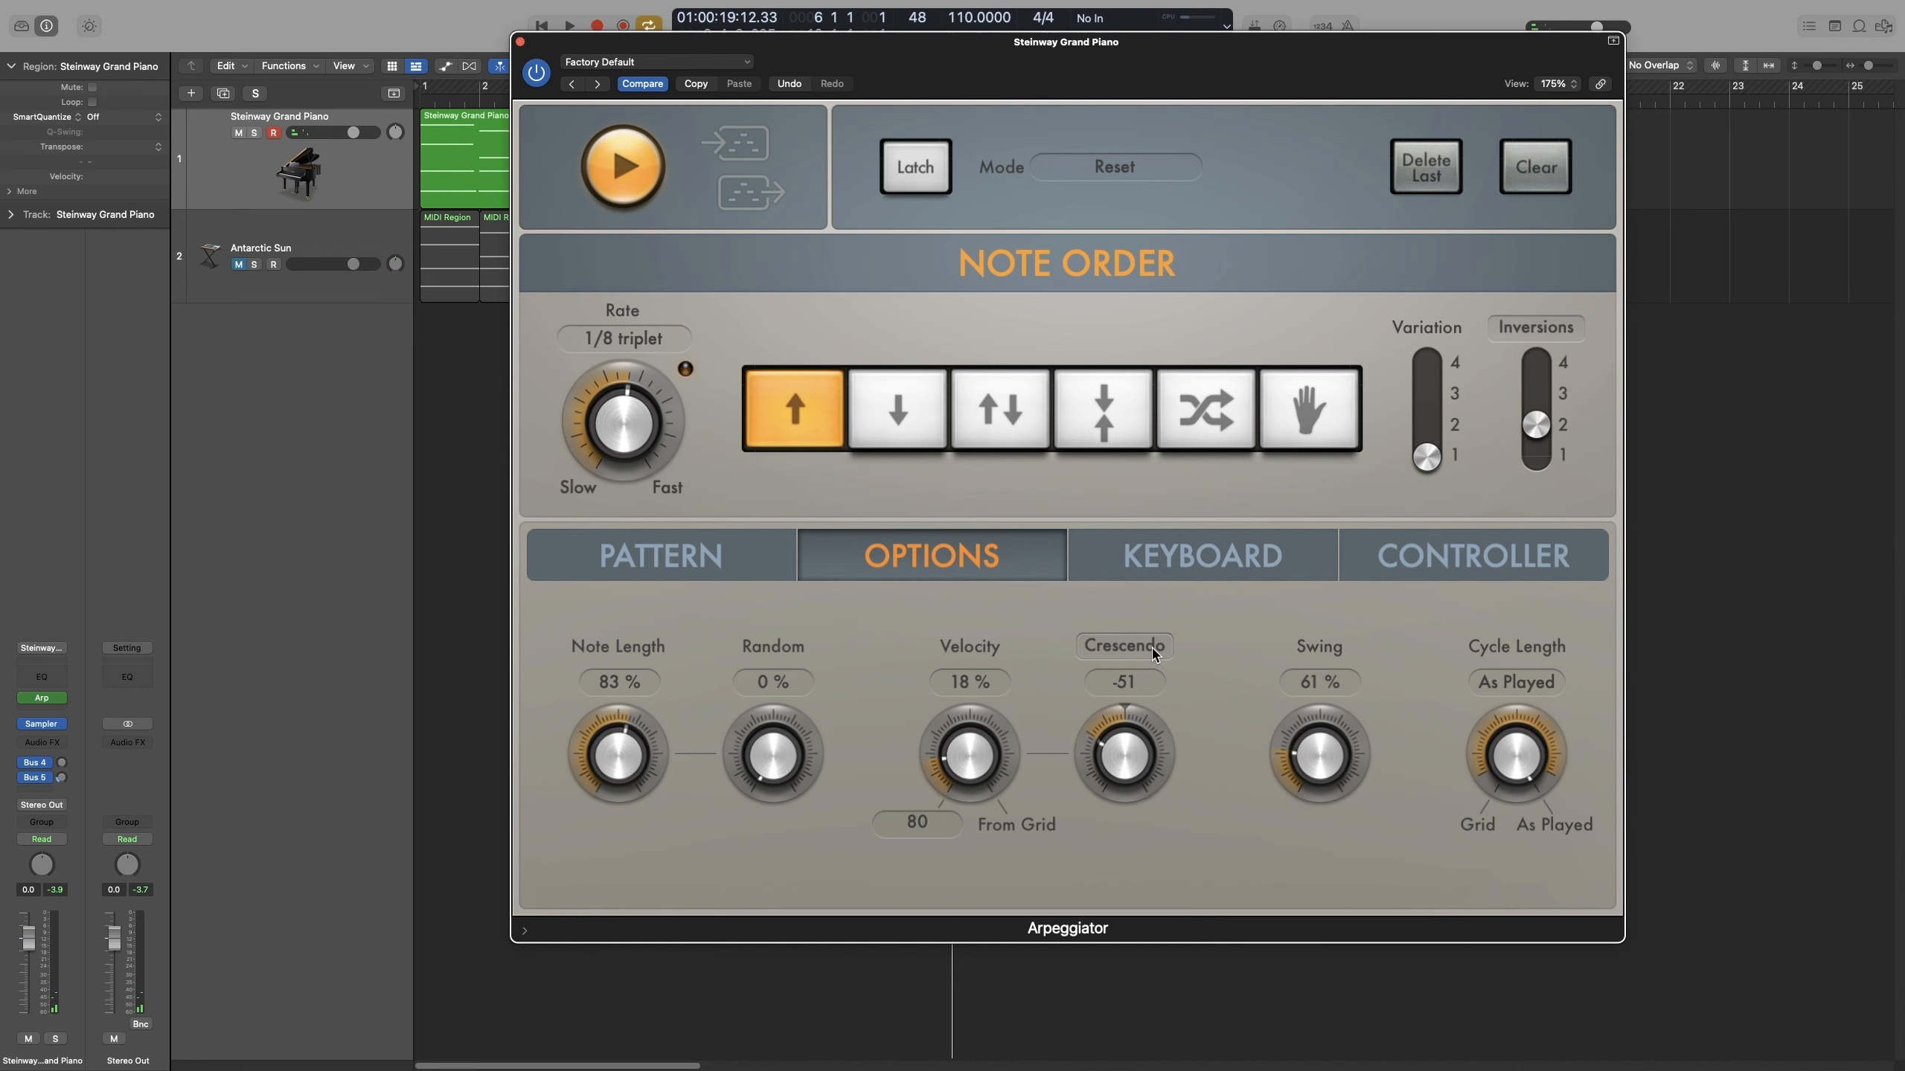
{"action": "double_click", "coordinate": [1125, 682]}
{"action": "left_click_drag", "start_coordinate": [1131, 741], "coordinate": [1130, 695]}
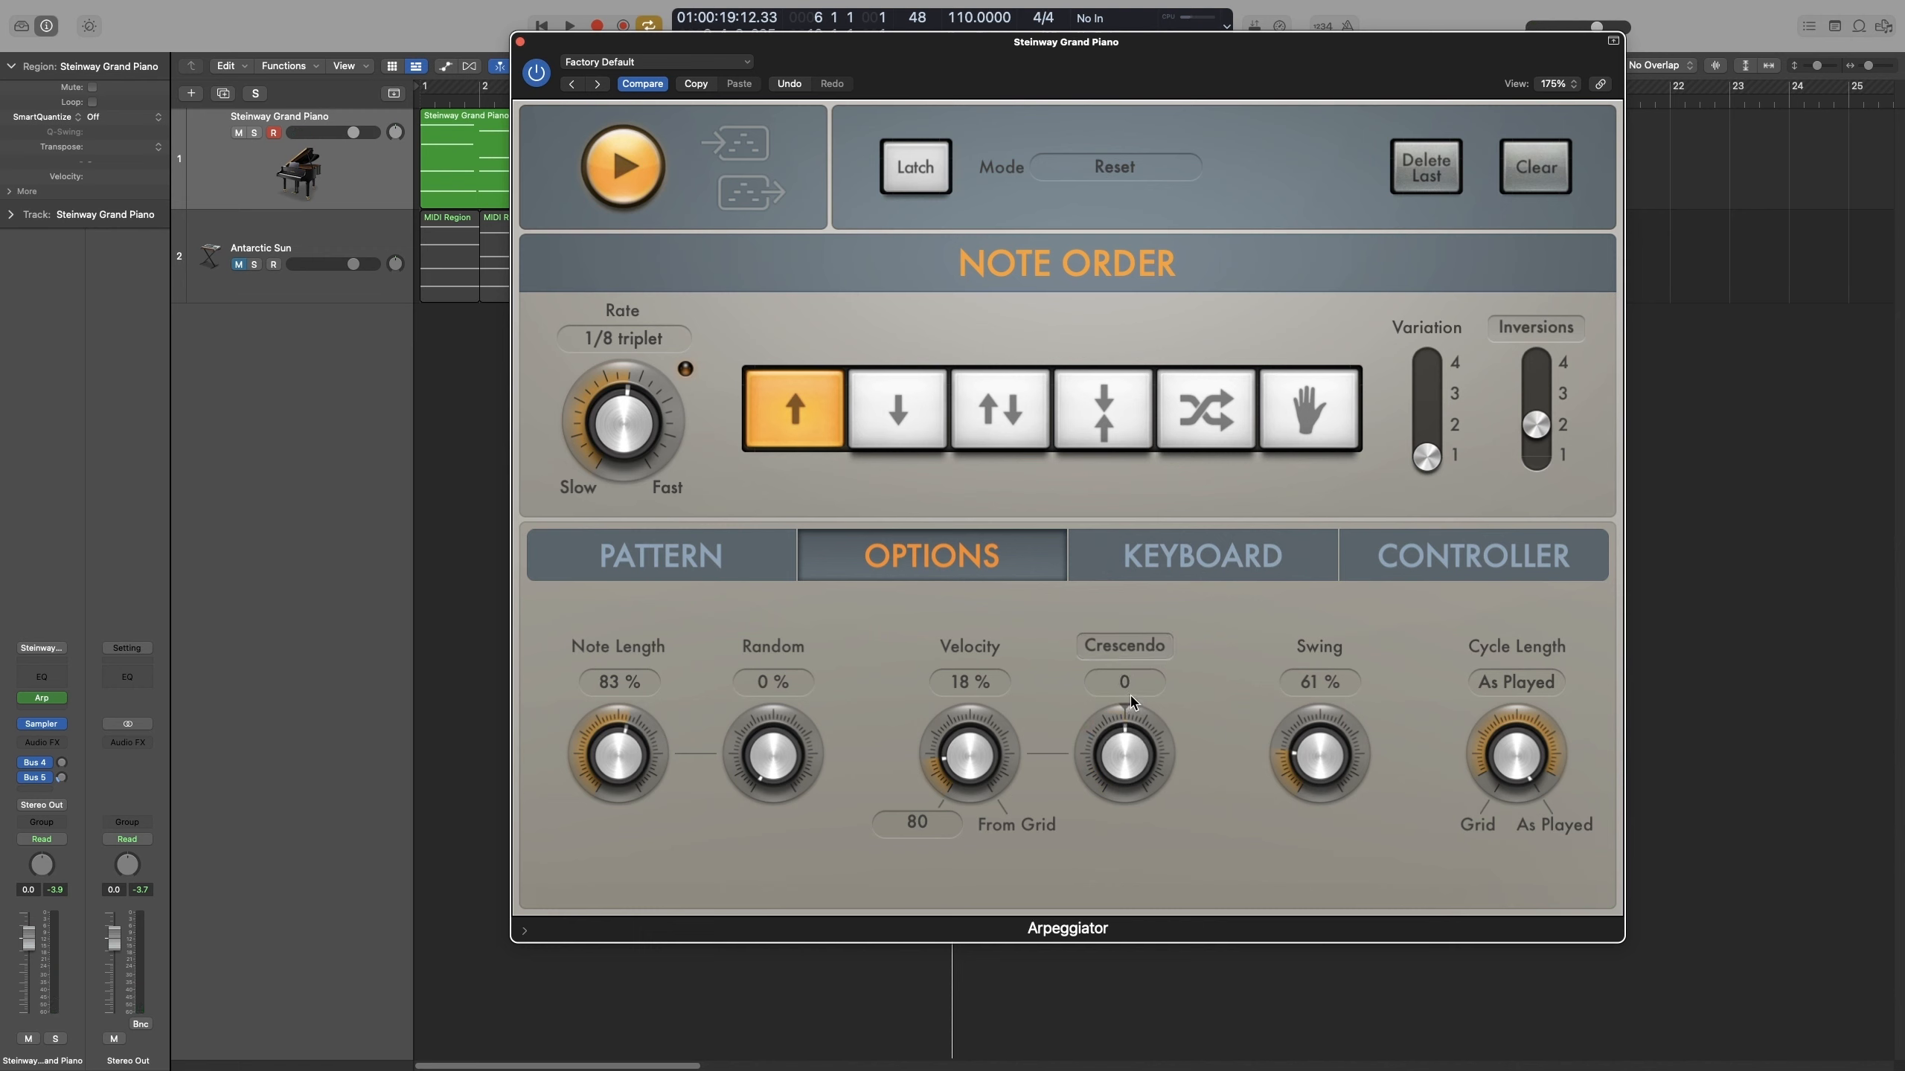
{"action": "left_click", "coordinate": [1125, 645]}
Reset Swing to 50% and briefly play back the arpeggio with Cycle Length set to By Grid.
{"action": "left_click", "coordinate": [1320, 754], "text": "alt"}
{"action": "left_click", "coordinate": [1484, 822]}
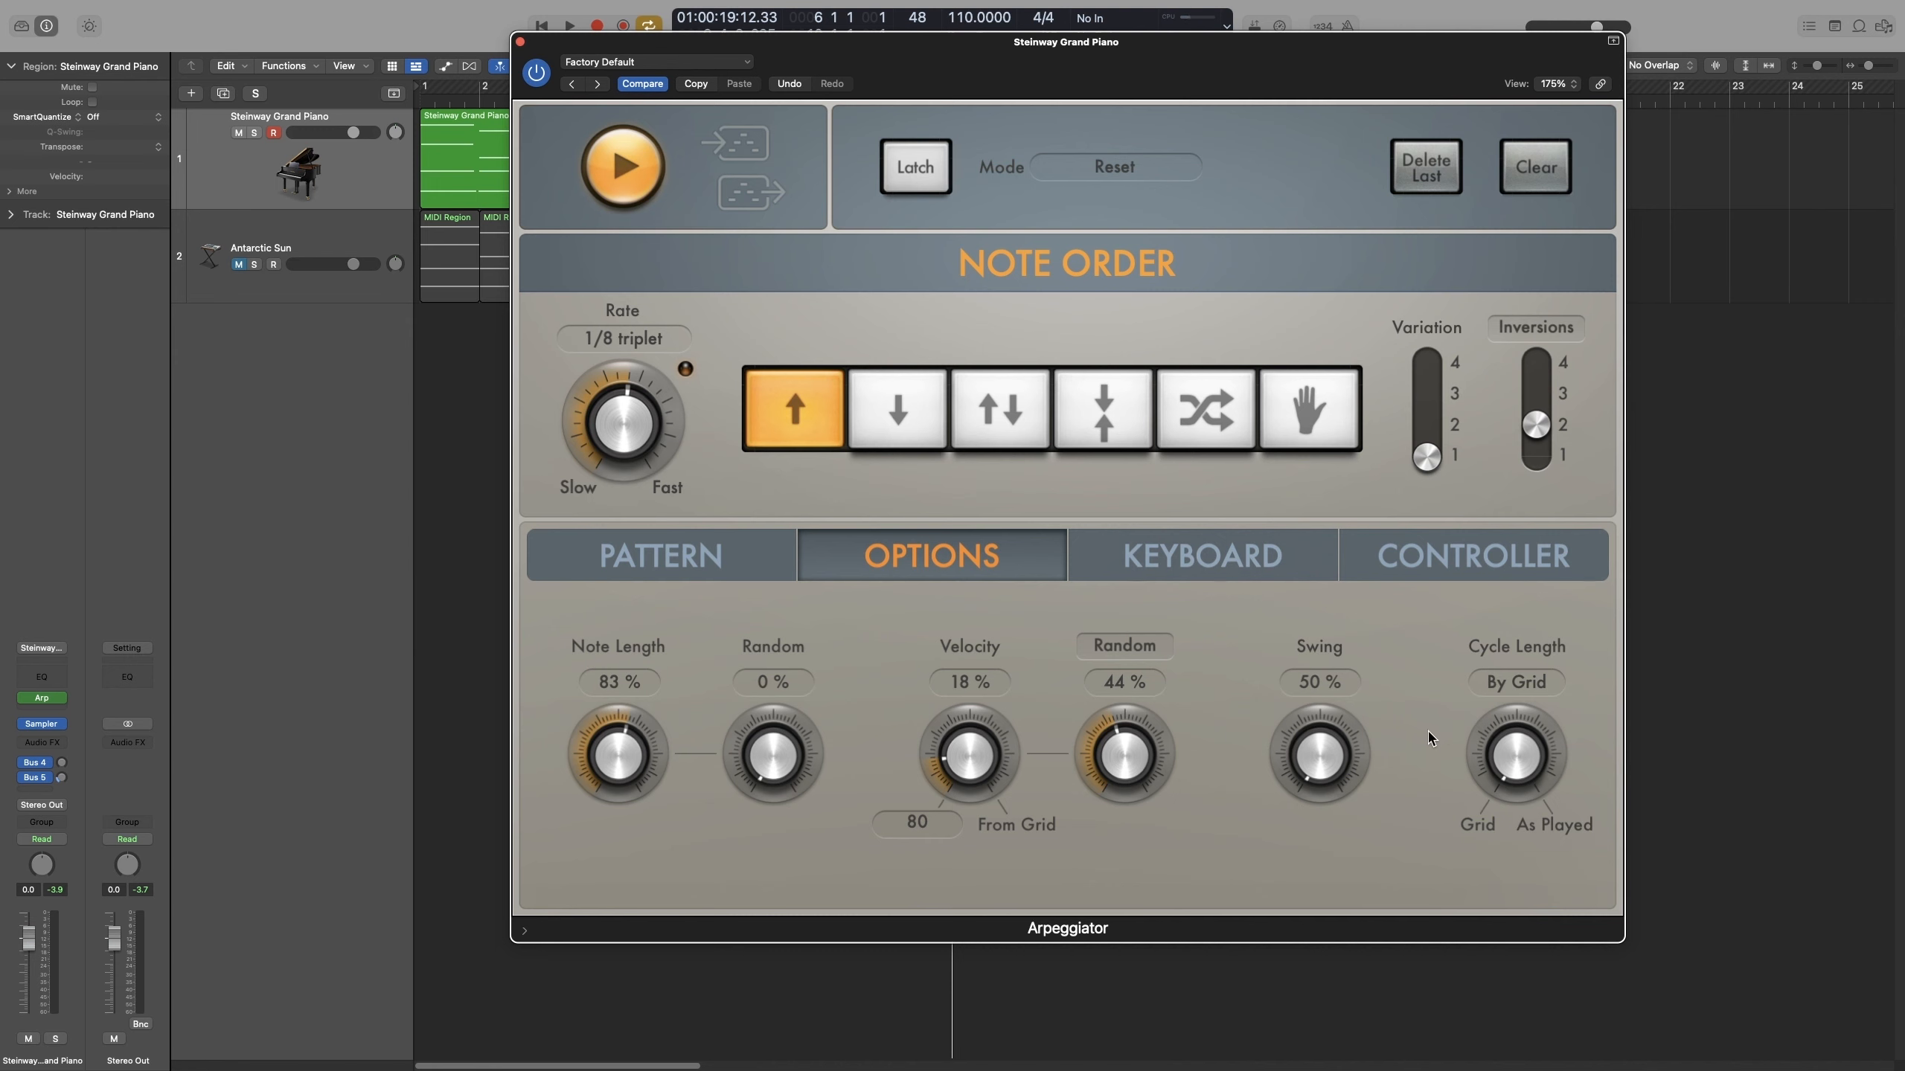
{"action": "key", "text": "space"}
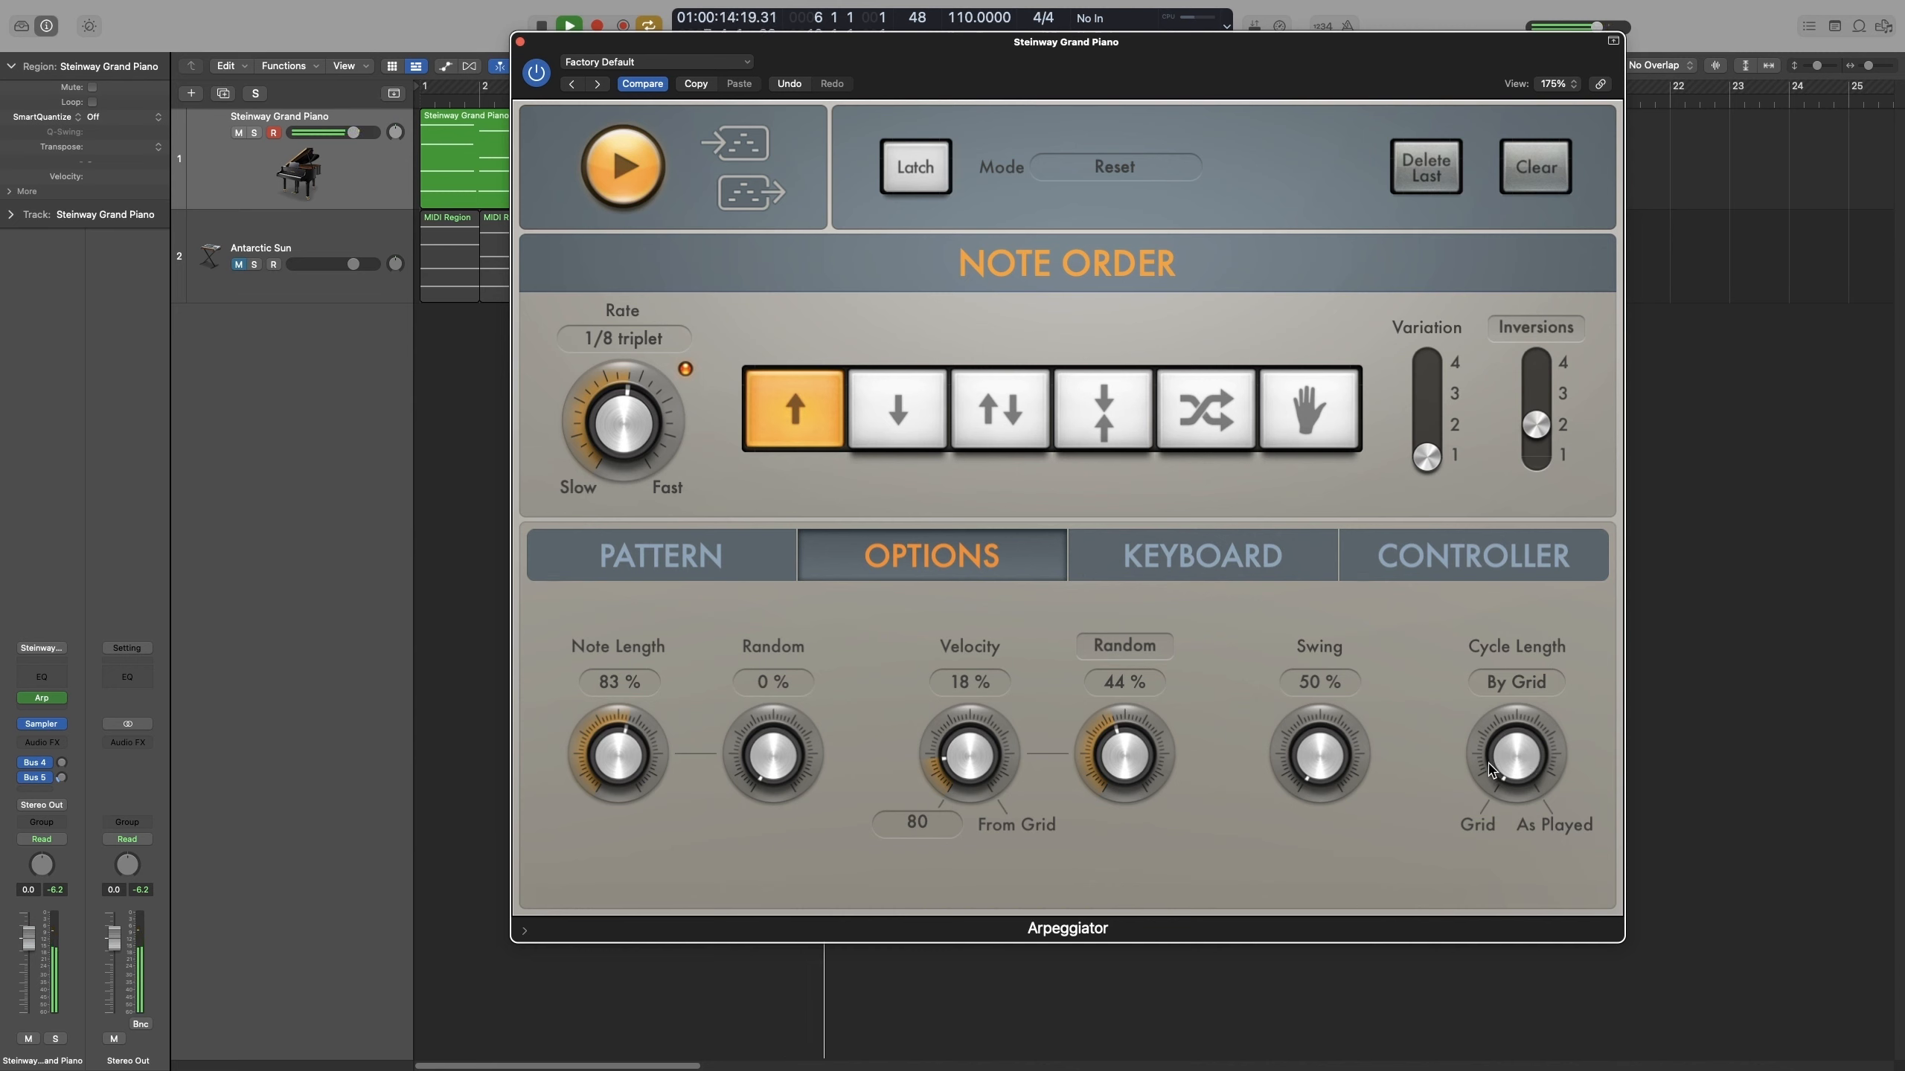
{"action": "key", "text": "space"}
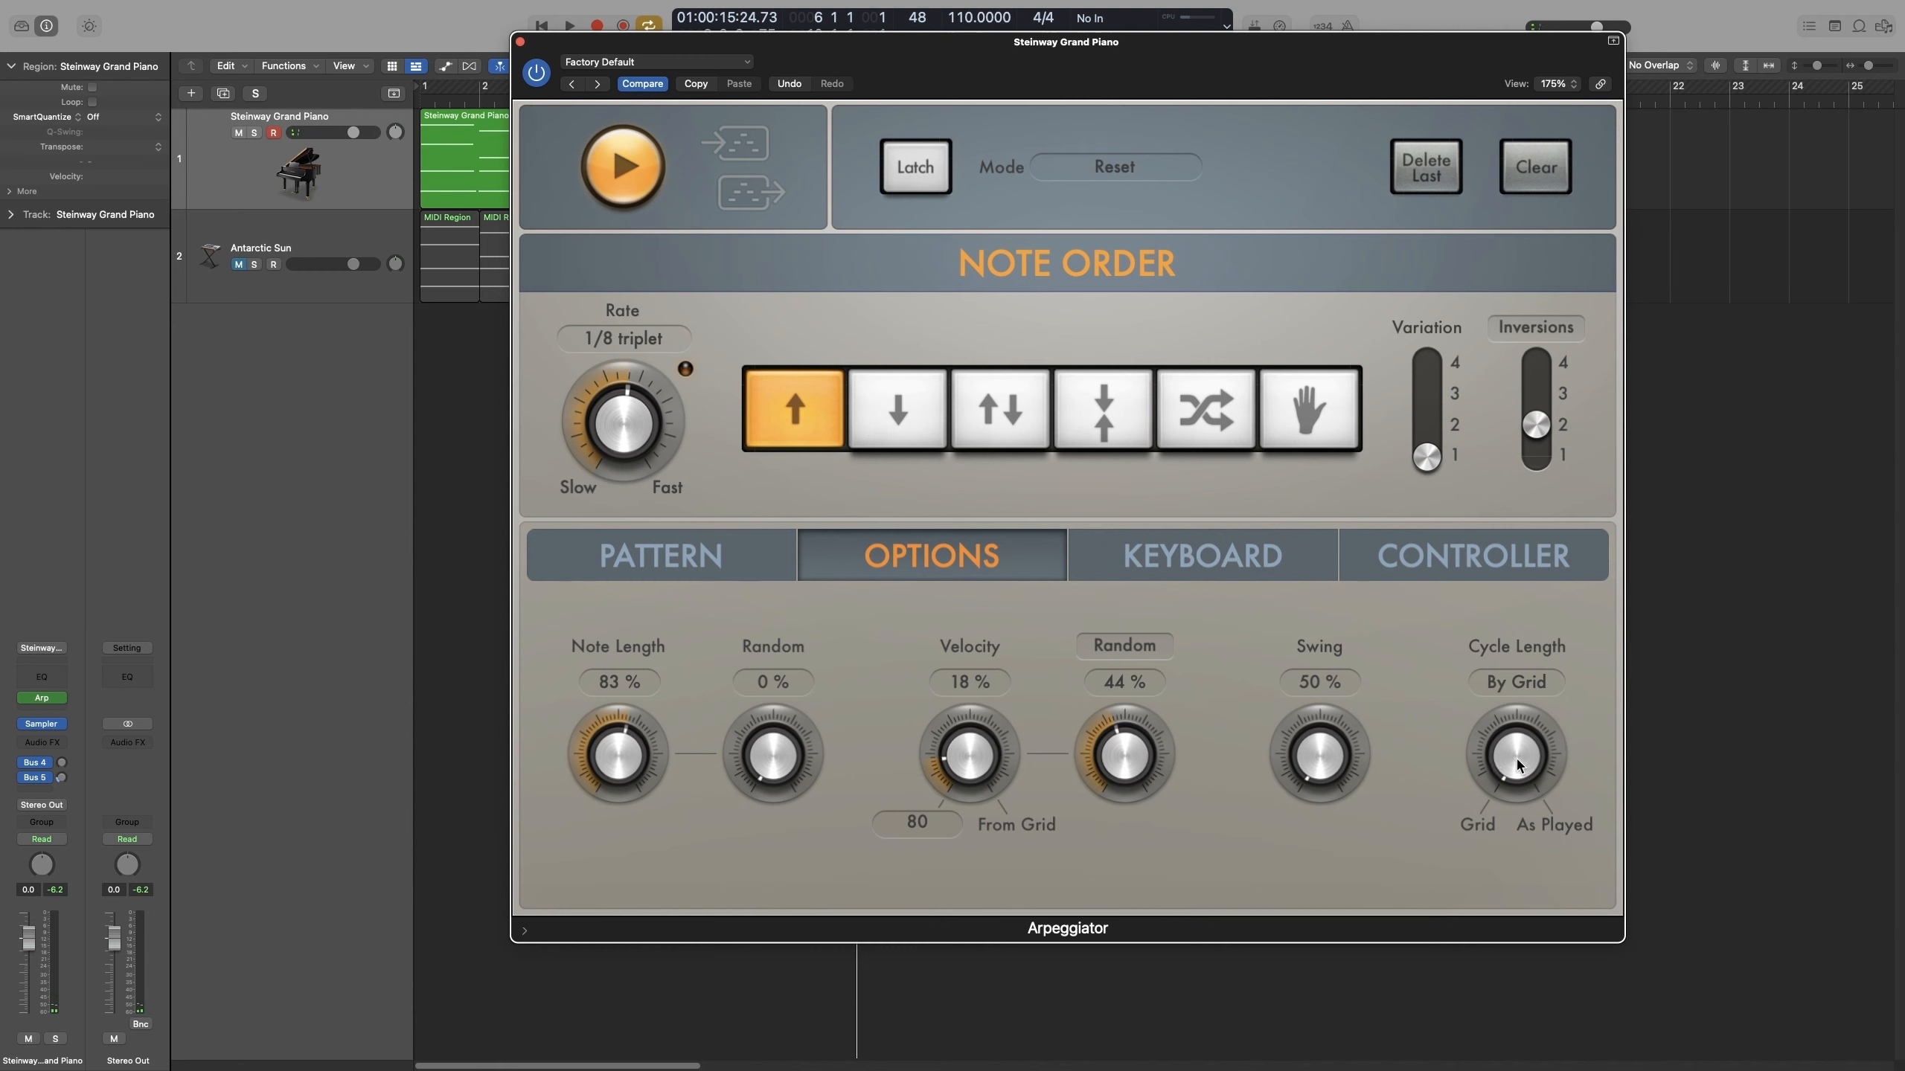
Set Cycle Length to 1 and check the held notes in the Keyboard view during playback.
{"action": "left_click_drag", "start_coordinate": [1505, 758], "coordinate": [1510, 776]}
{"action": "left_click_drag", "start_coordinate": [1510, 800], "coordinate": [1510, 900]}
{"action": "left_click", "coordinate": [1186, 576]}
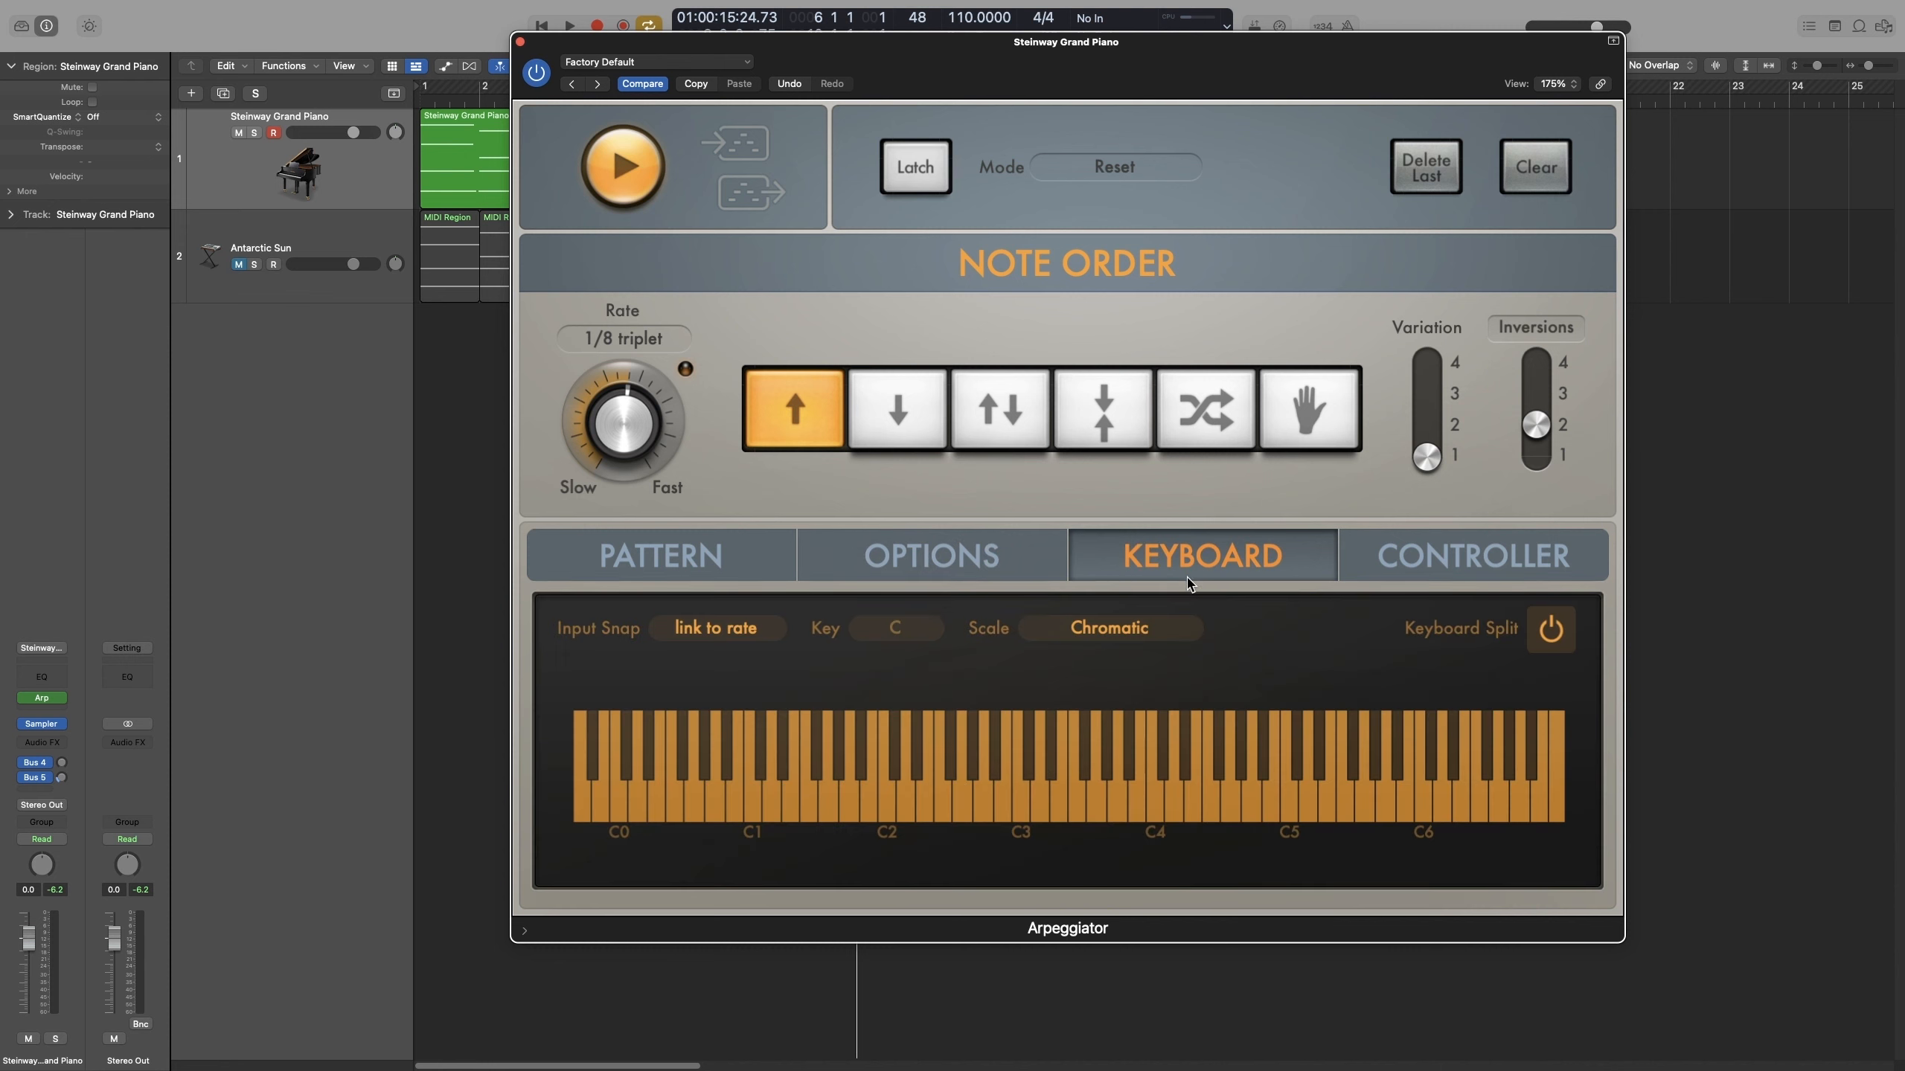
{"action": "key", "text": "space"}
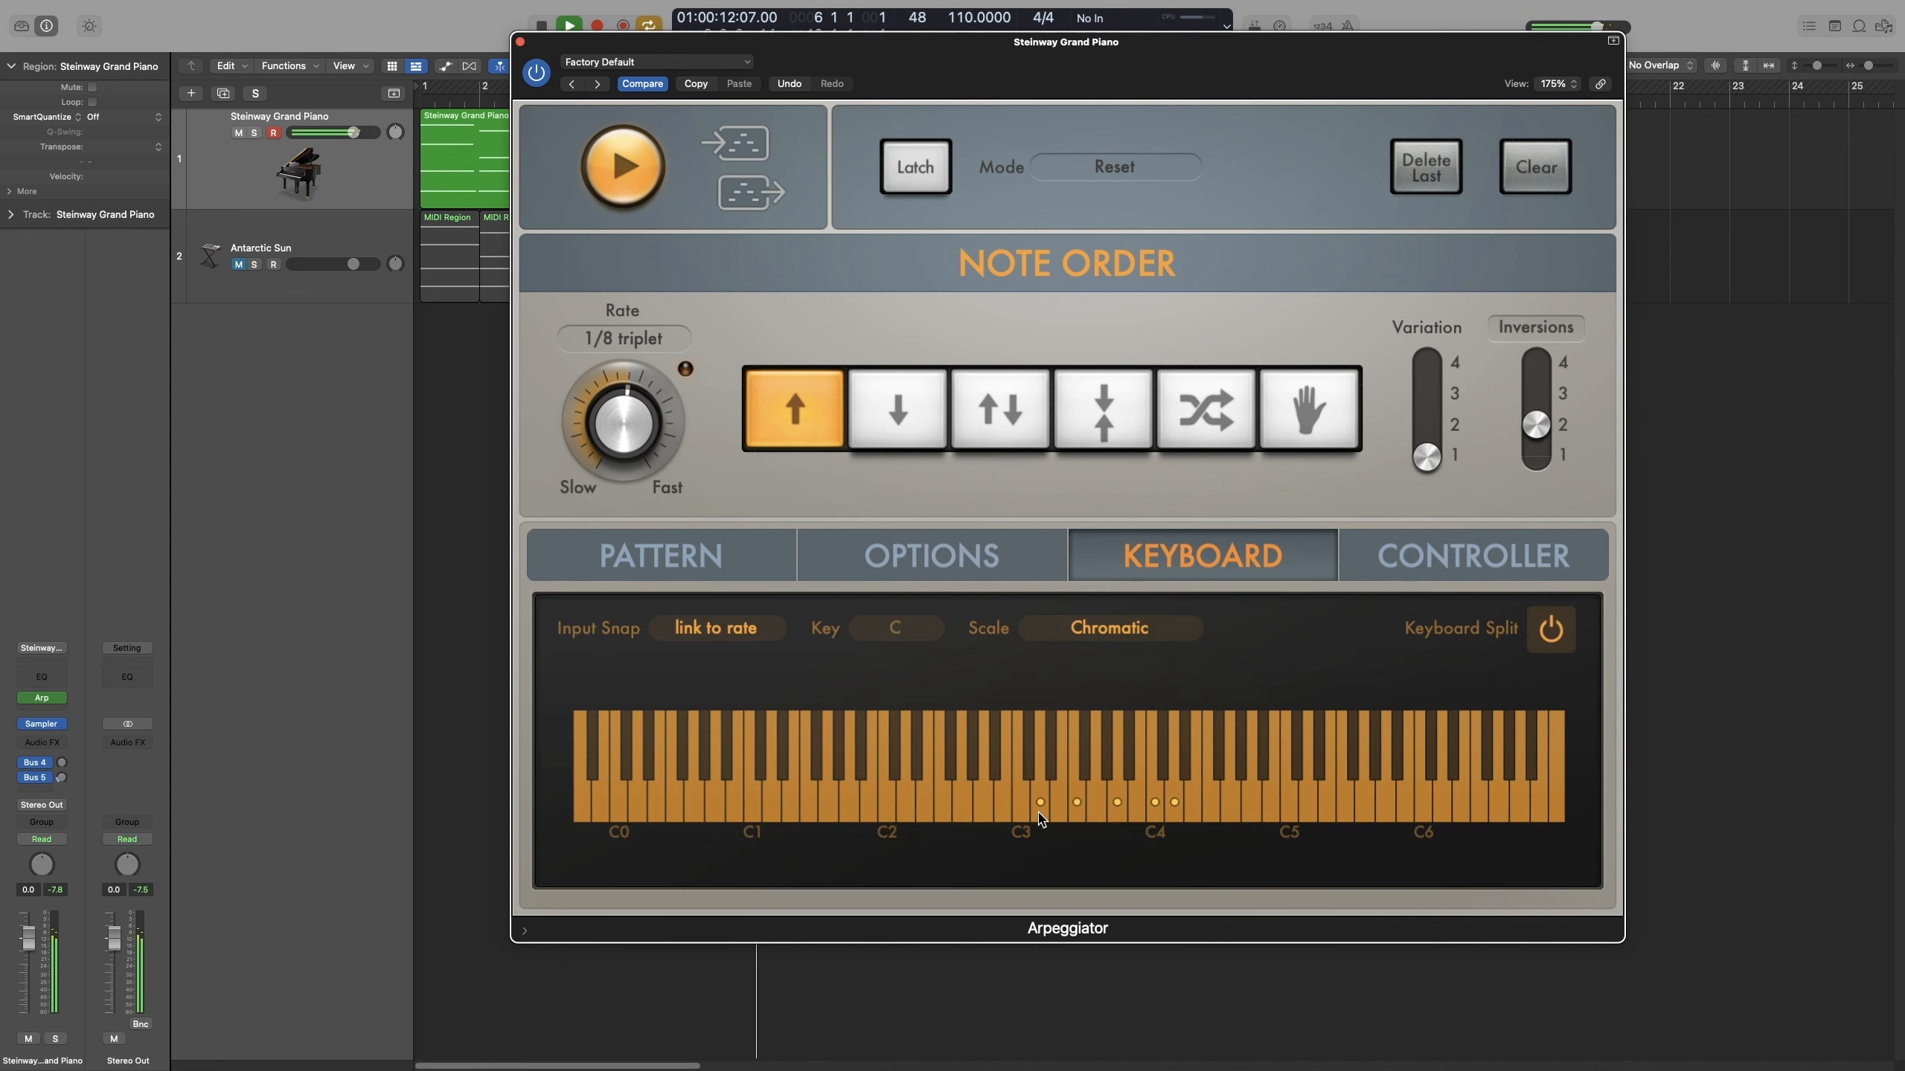
{"action": "left_click", "coordinate": [991, 571]}
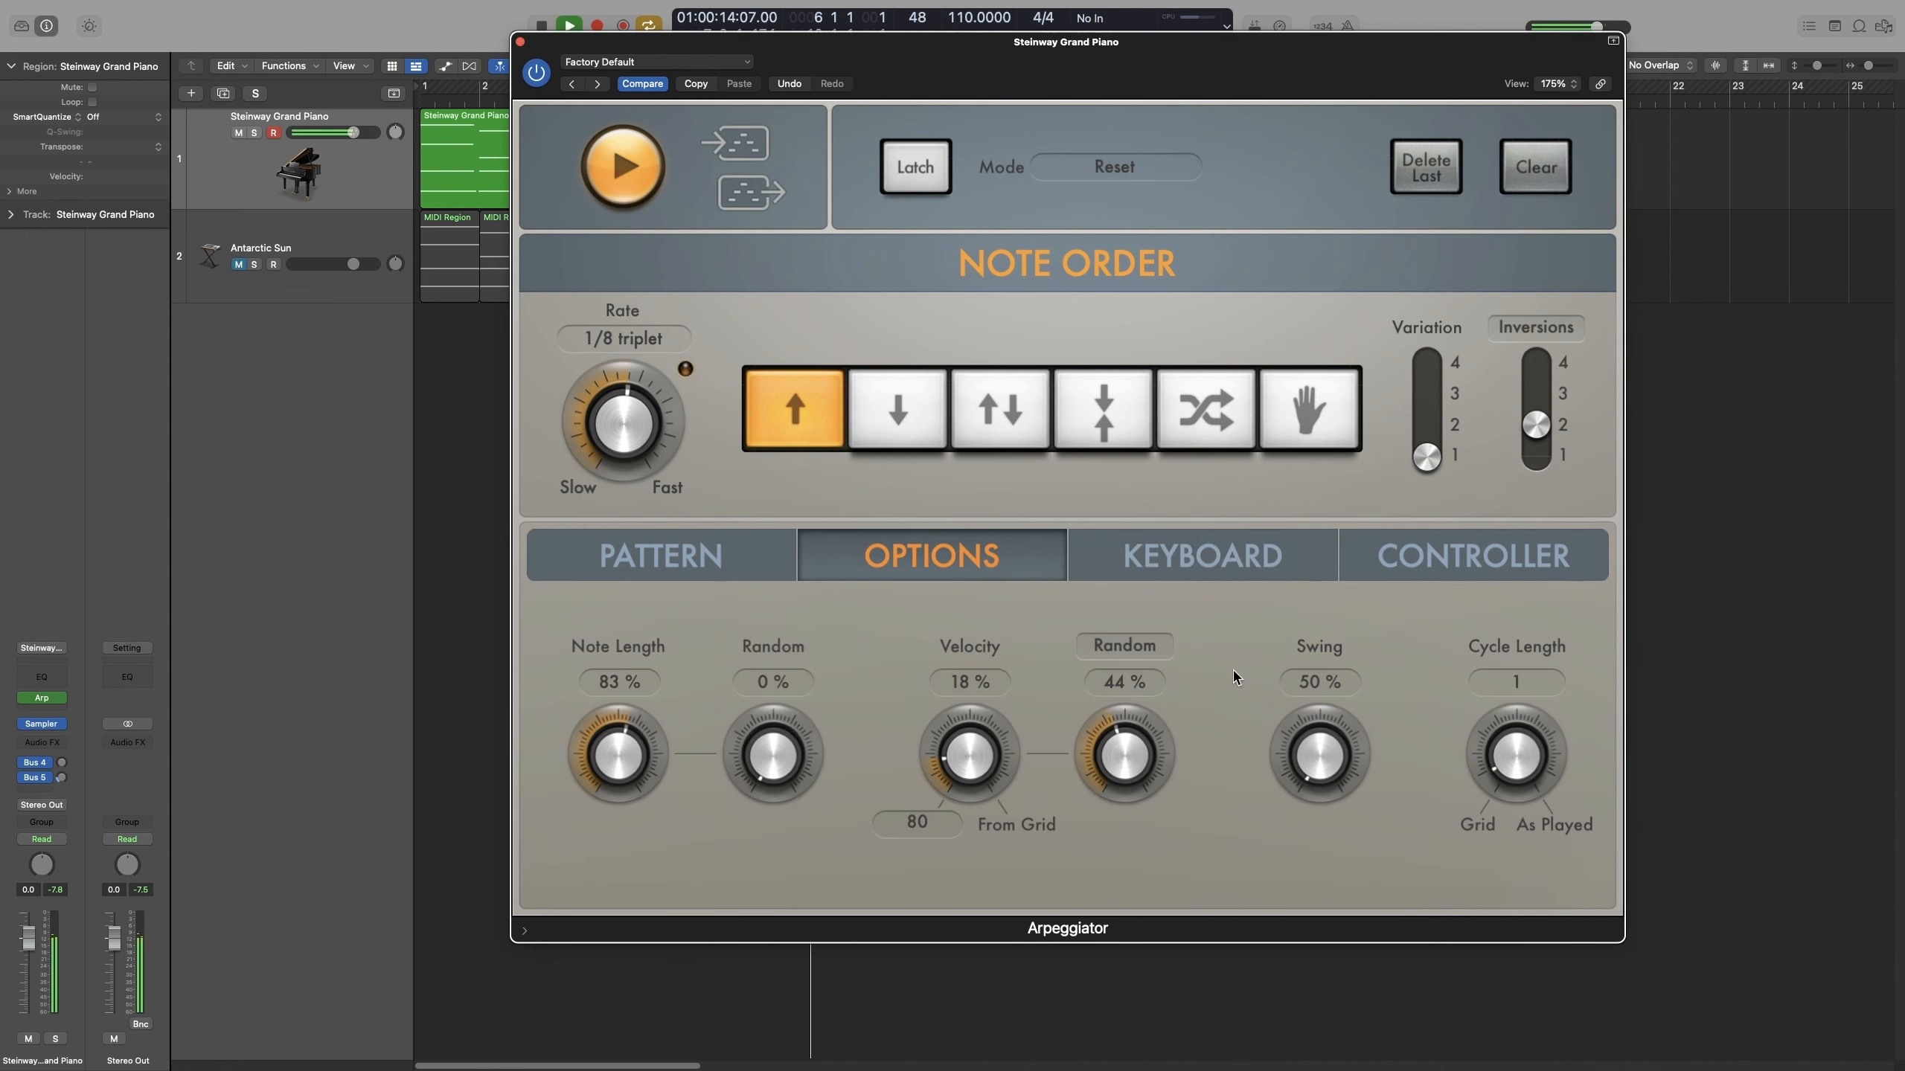
Set Cycle Length to 2 and play back the arpeggio while comparing it with the notes shown in the Keyboard view.
{"action": "key", "text": "space"}
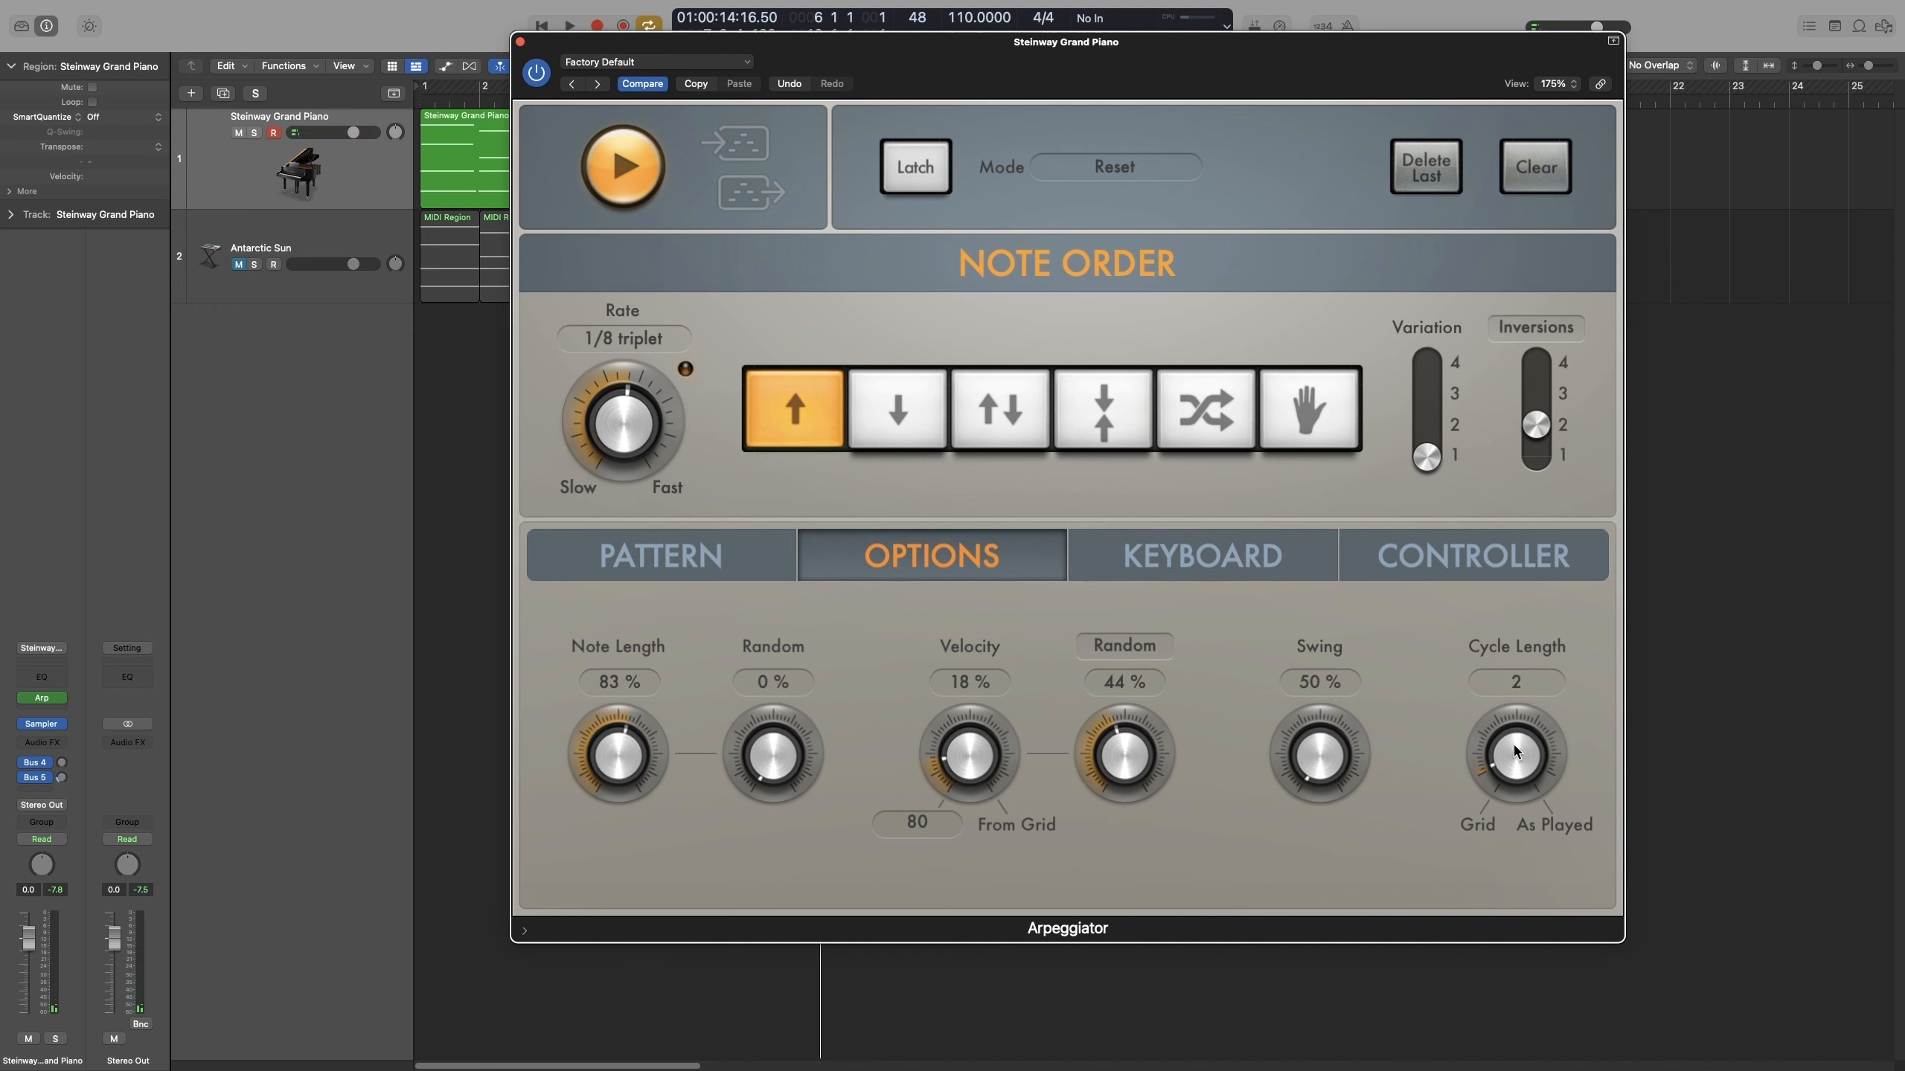
{"action": "key", "text": "space"}
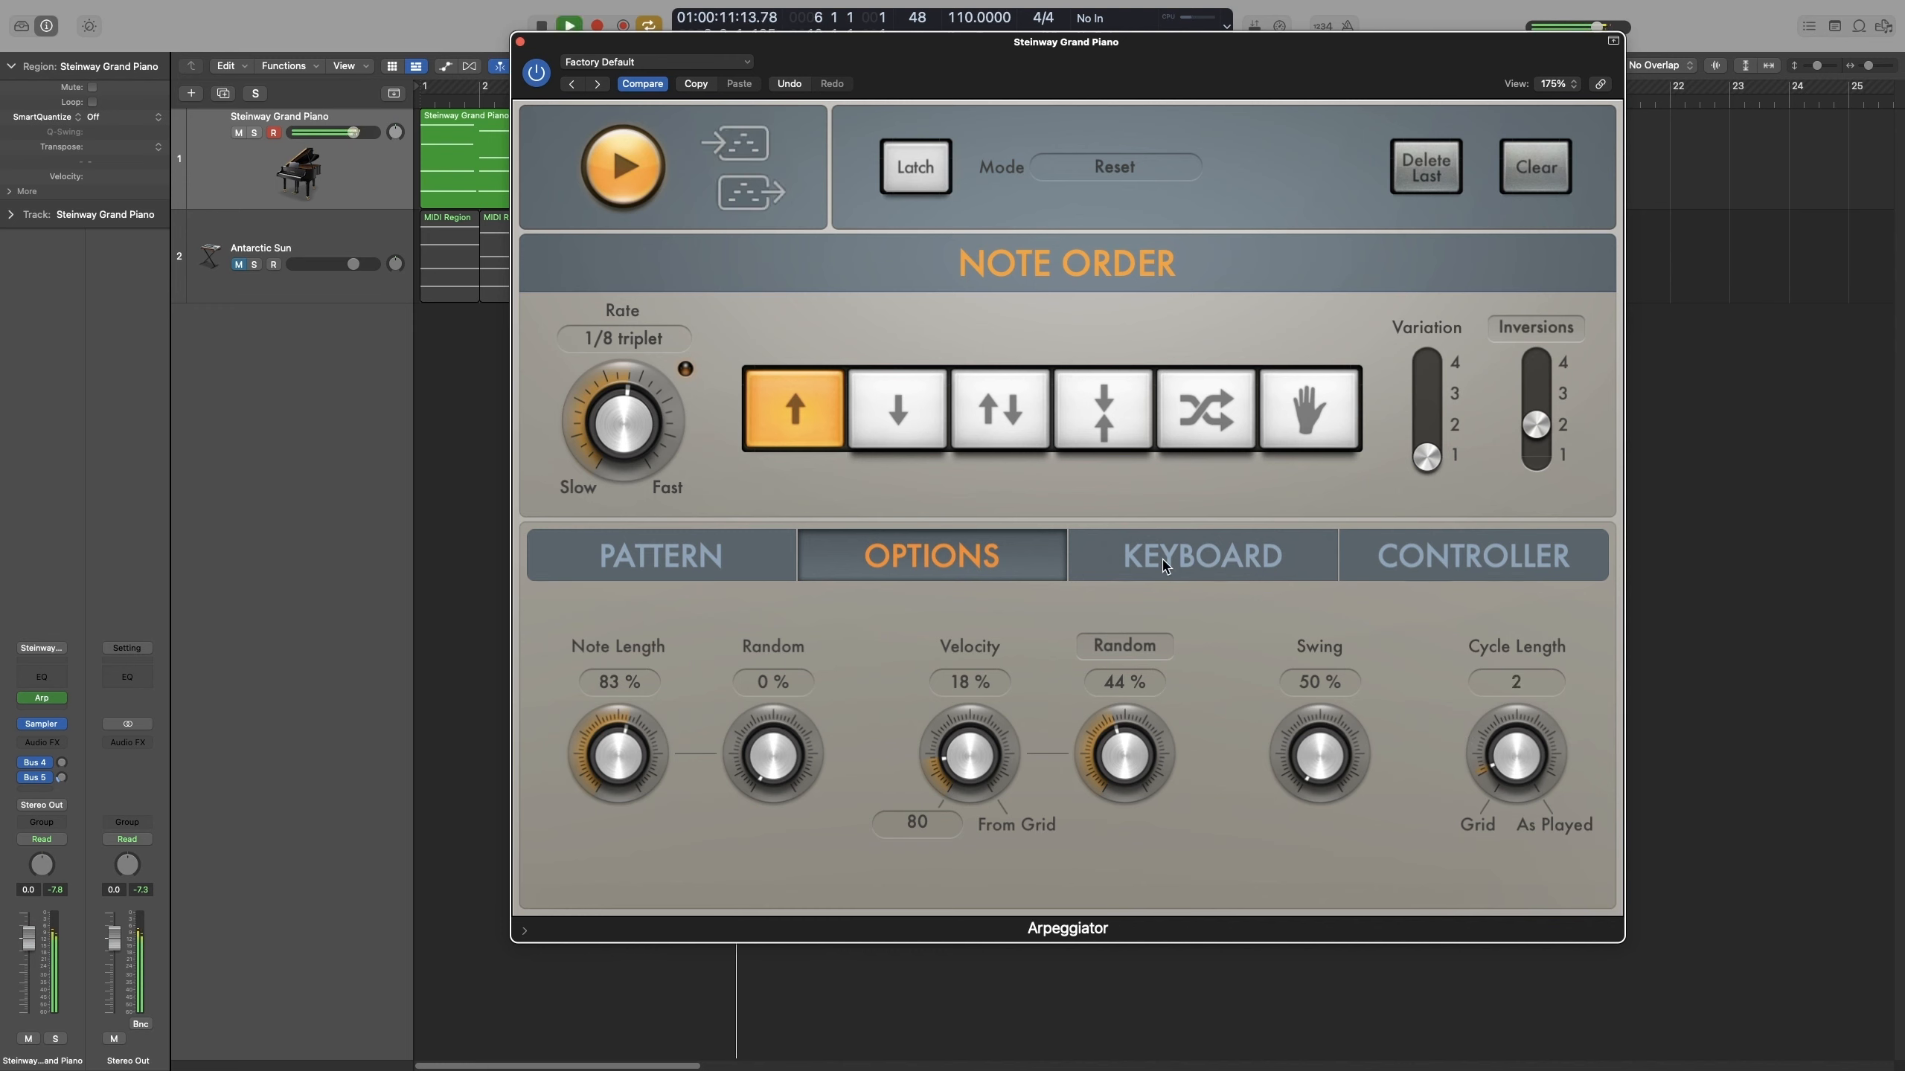
{"action": "left_click", "coordinate": [1203, 555]}
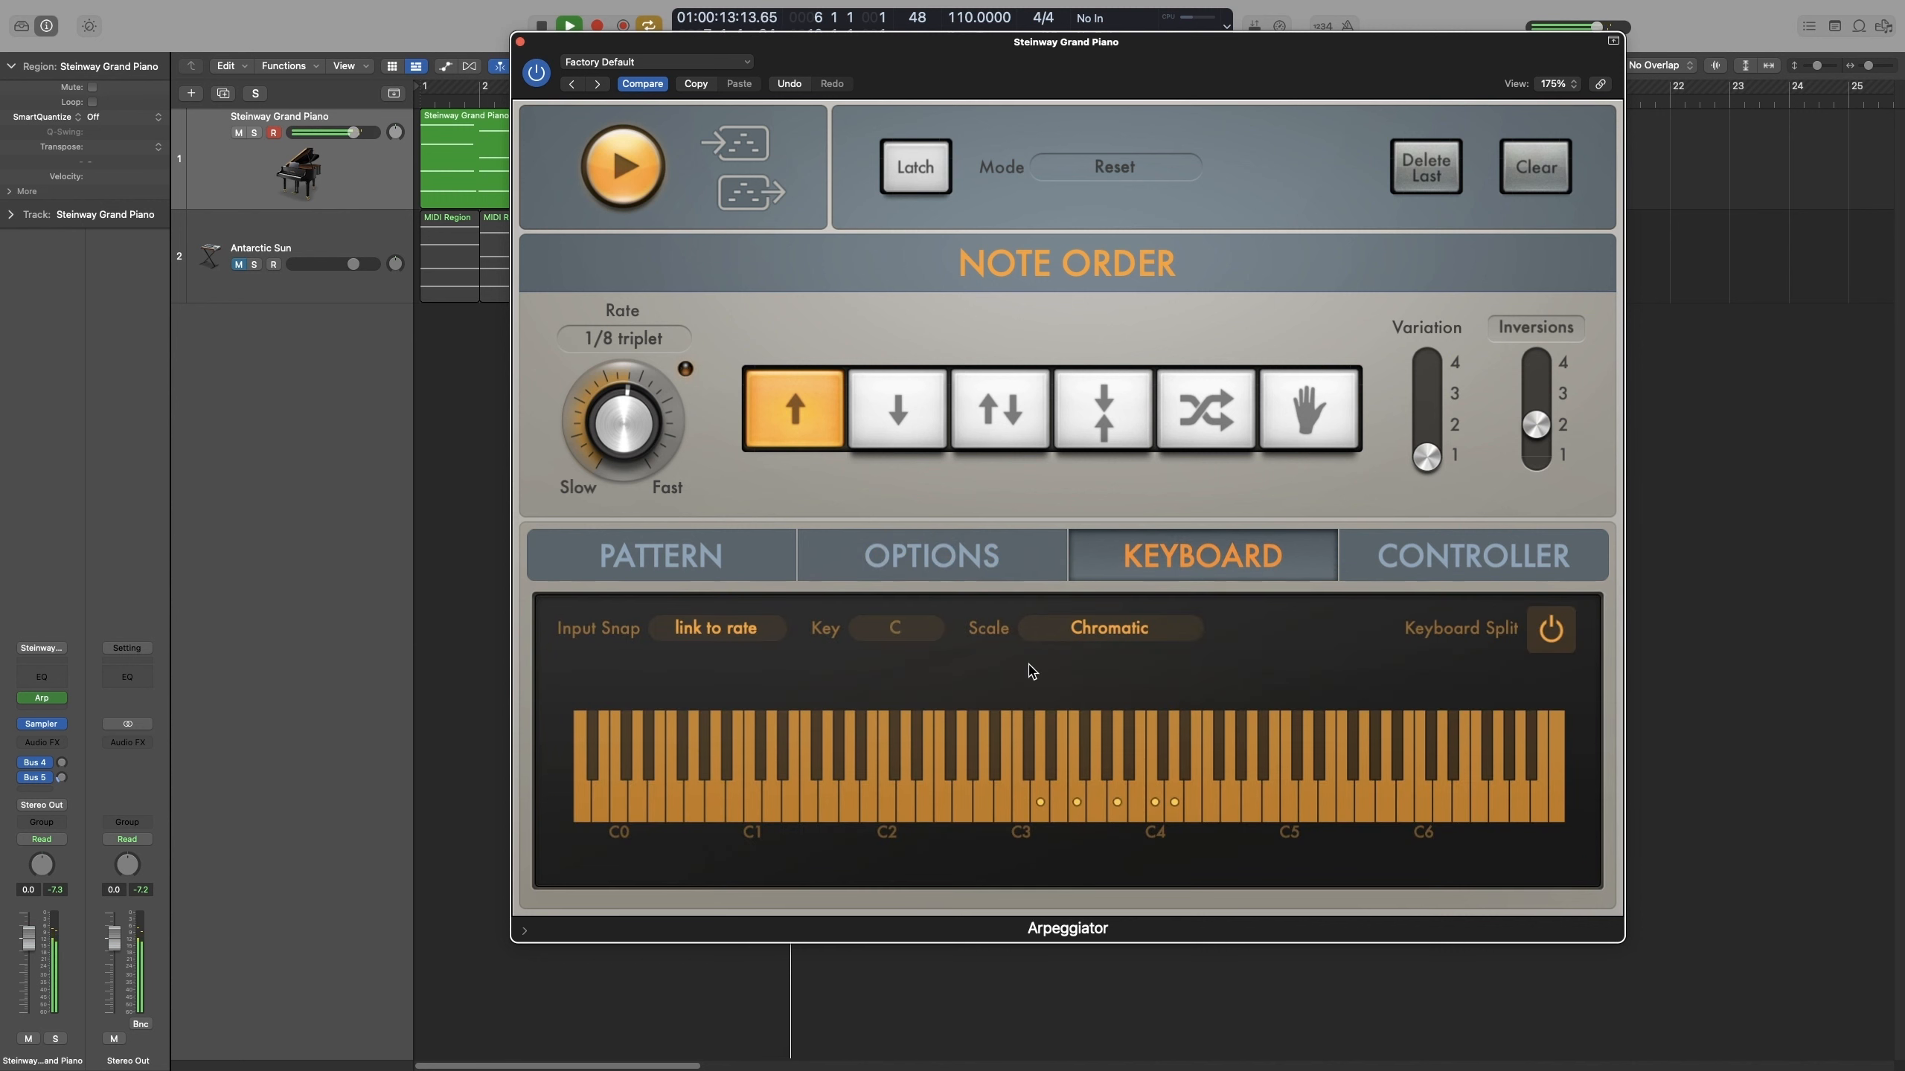
{"action": "left_click", "coordinate": [845, 559]}
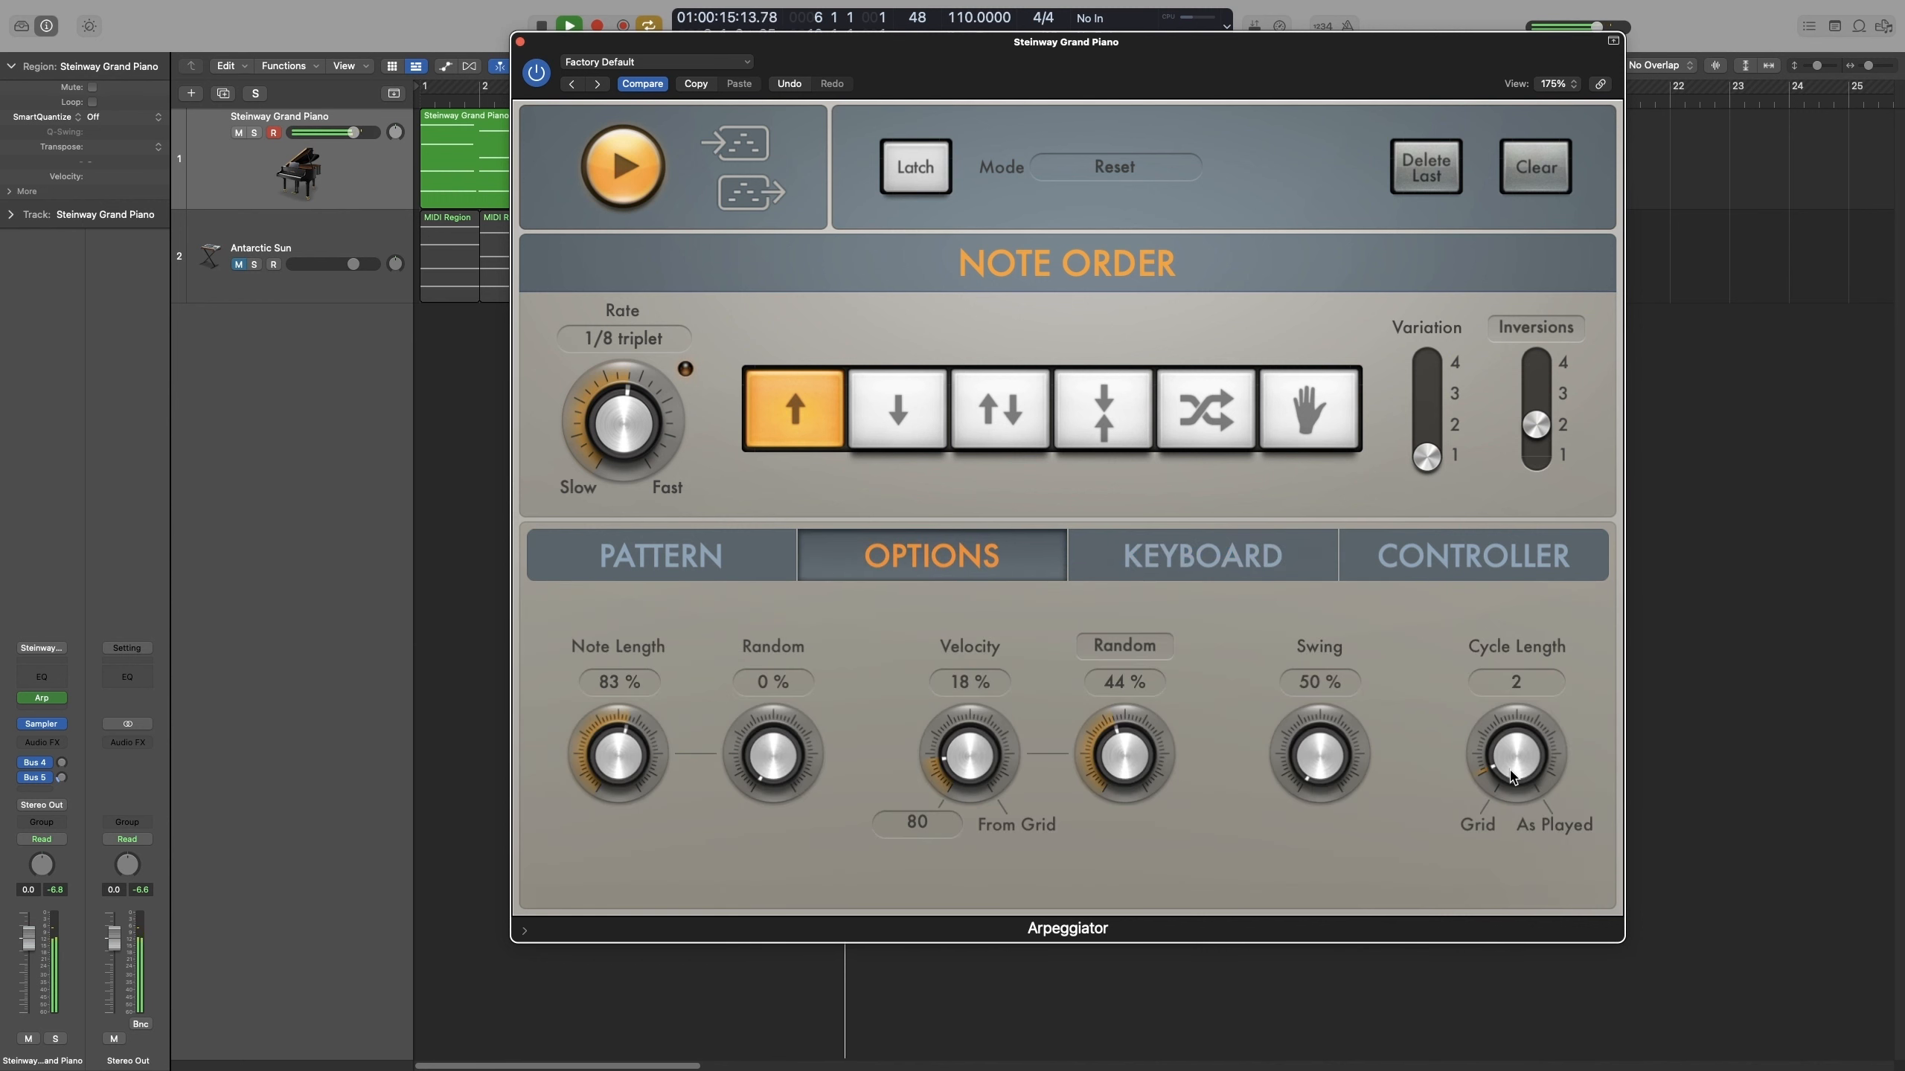
{"action": "key", "text": "space"}
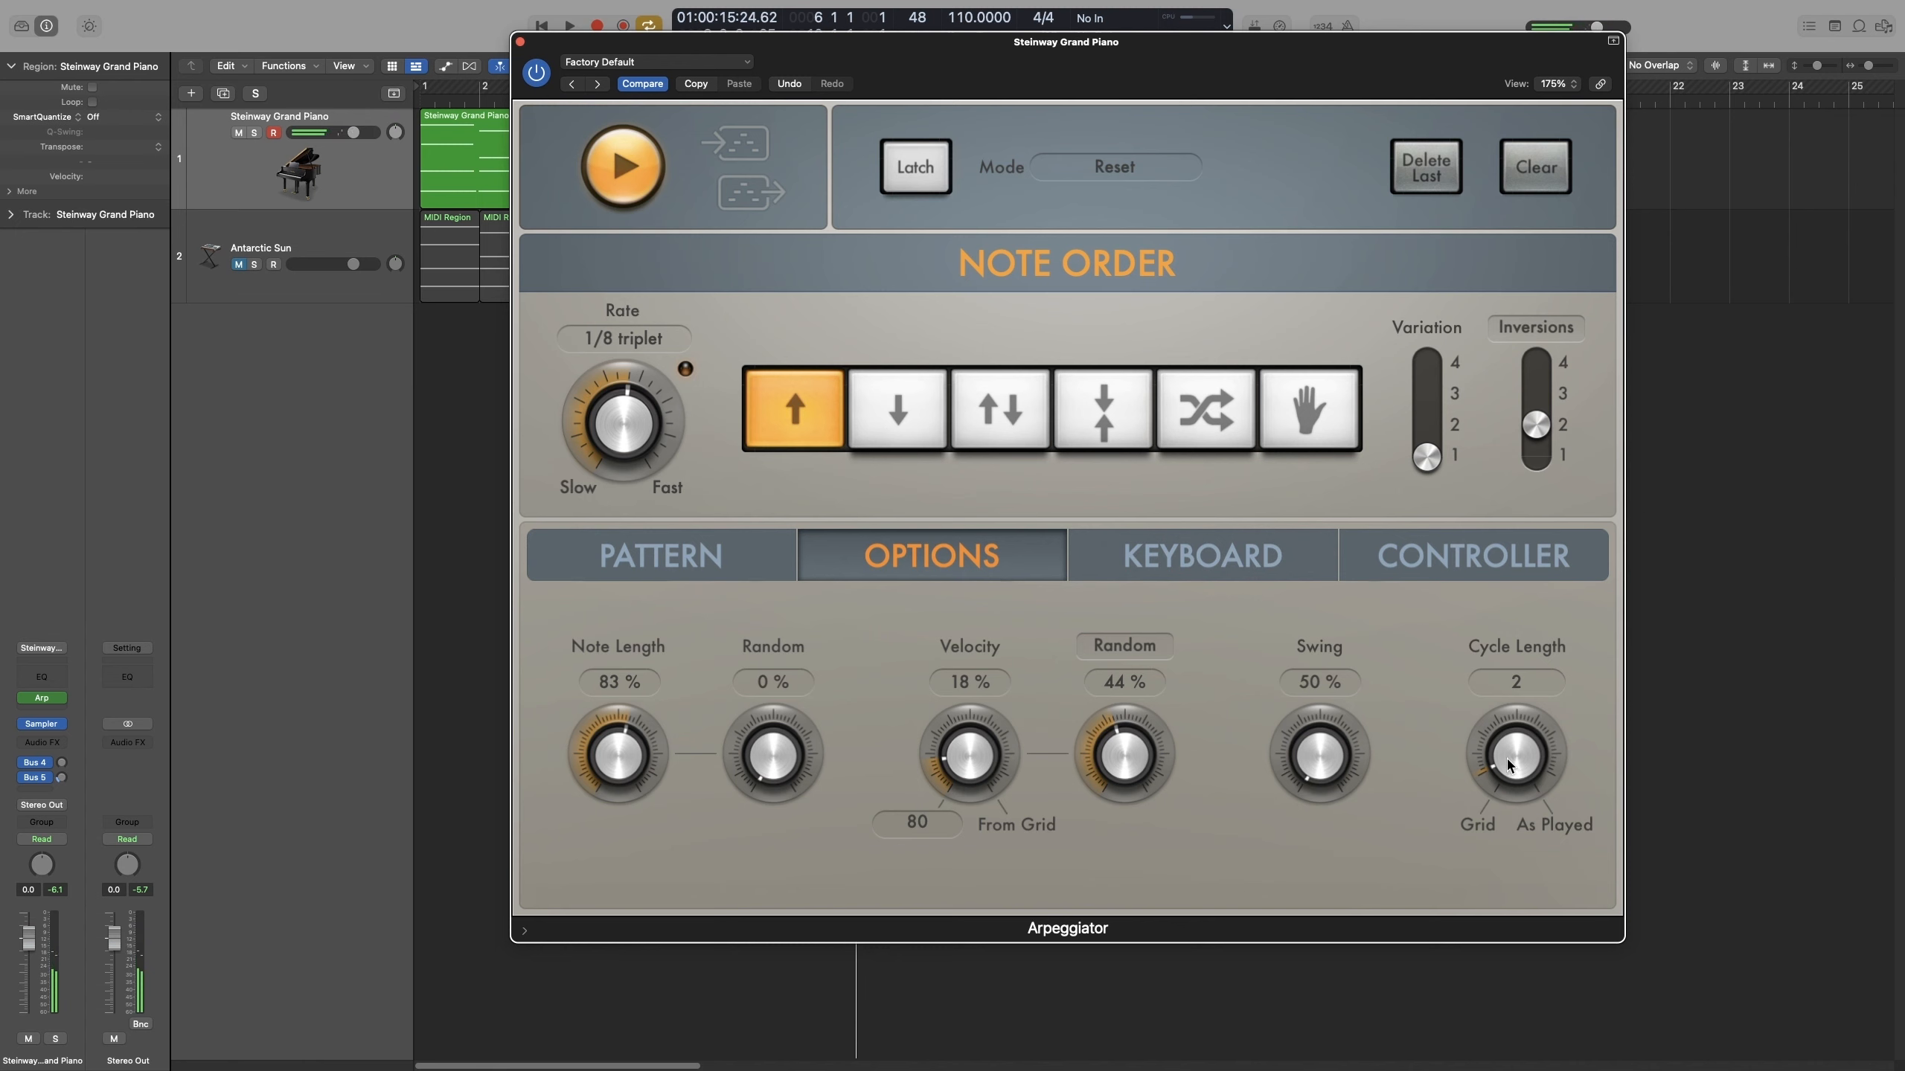
Raise Cycle Length to 5 and audition the arpeggio, stopping playback at the end.
{"action": "left_click_drag", "start_coordinate": [1509, 761], "coordinate": [1507, 744]}
{"action": "key", "text": "space"}
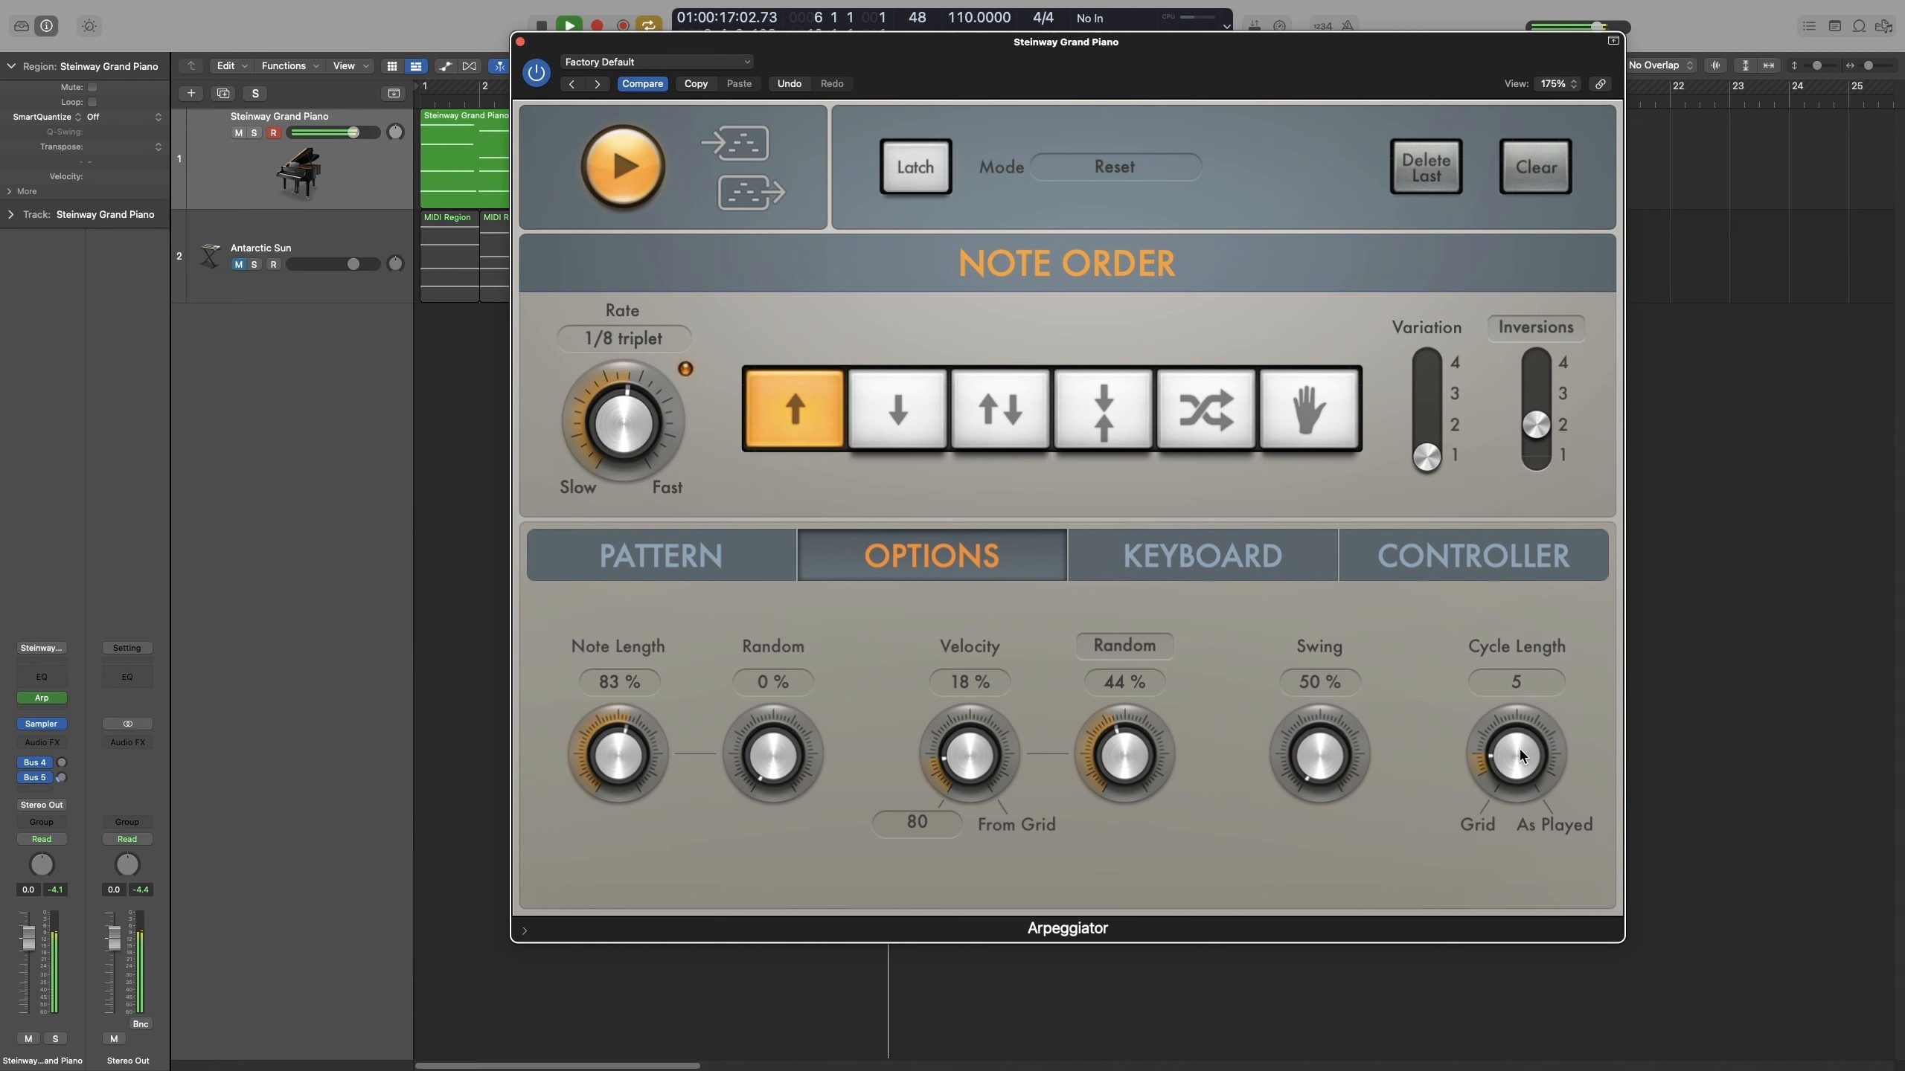
{"action": "key", "text": "space"}
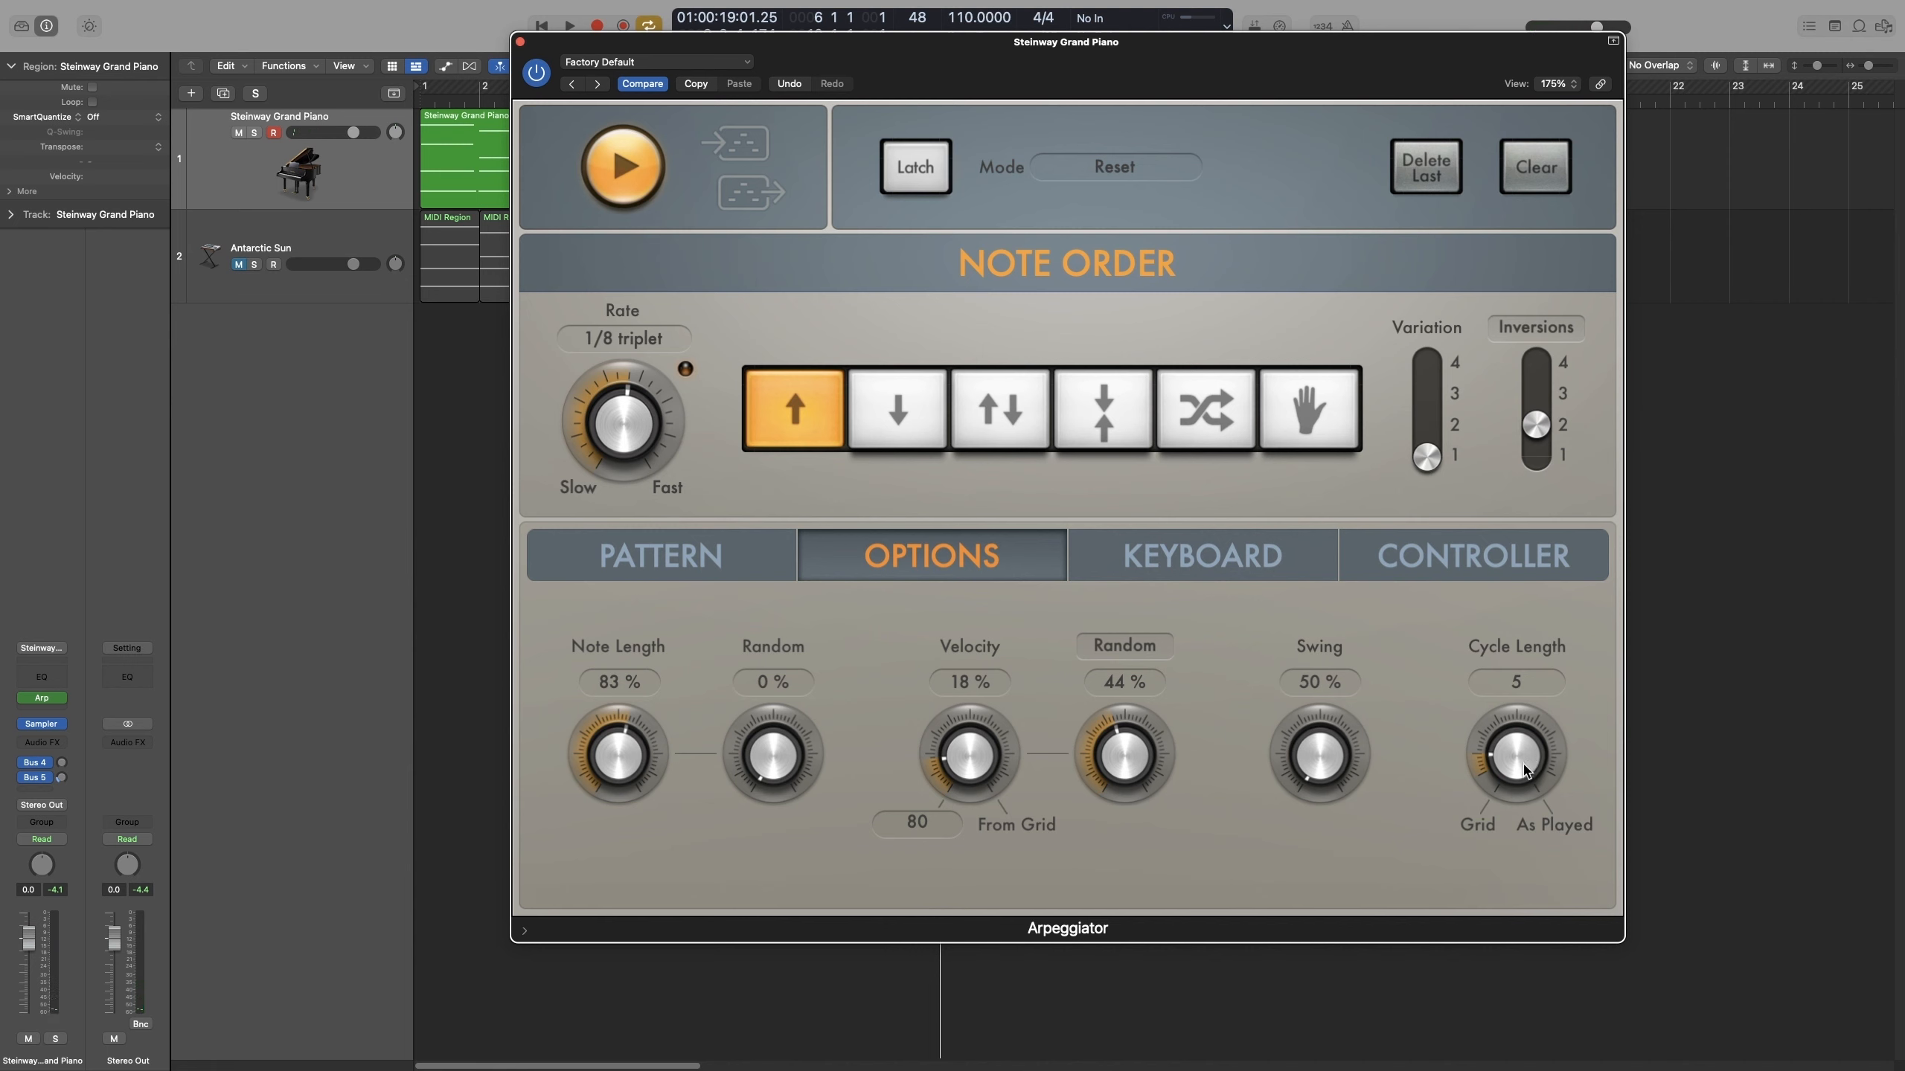
Set Cycle Length back to As Played and briefly play back the arpeggio.
{"action": "left_click_drag", "start_coordinate": [1526, 771], "coordinate": [1512, 486]}
{"action": "key", "text": "space"}
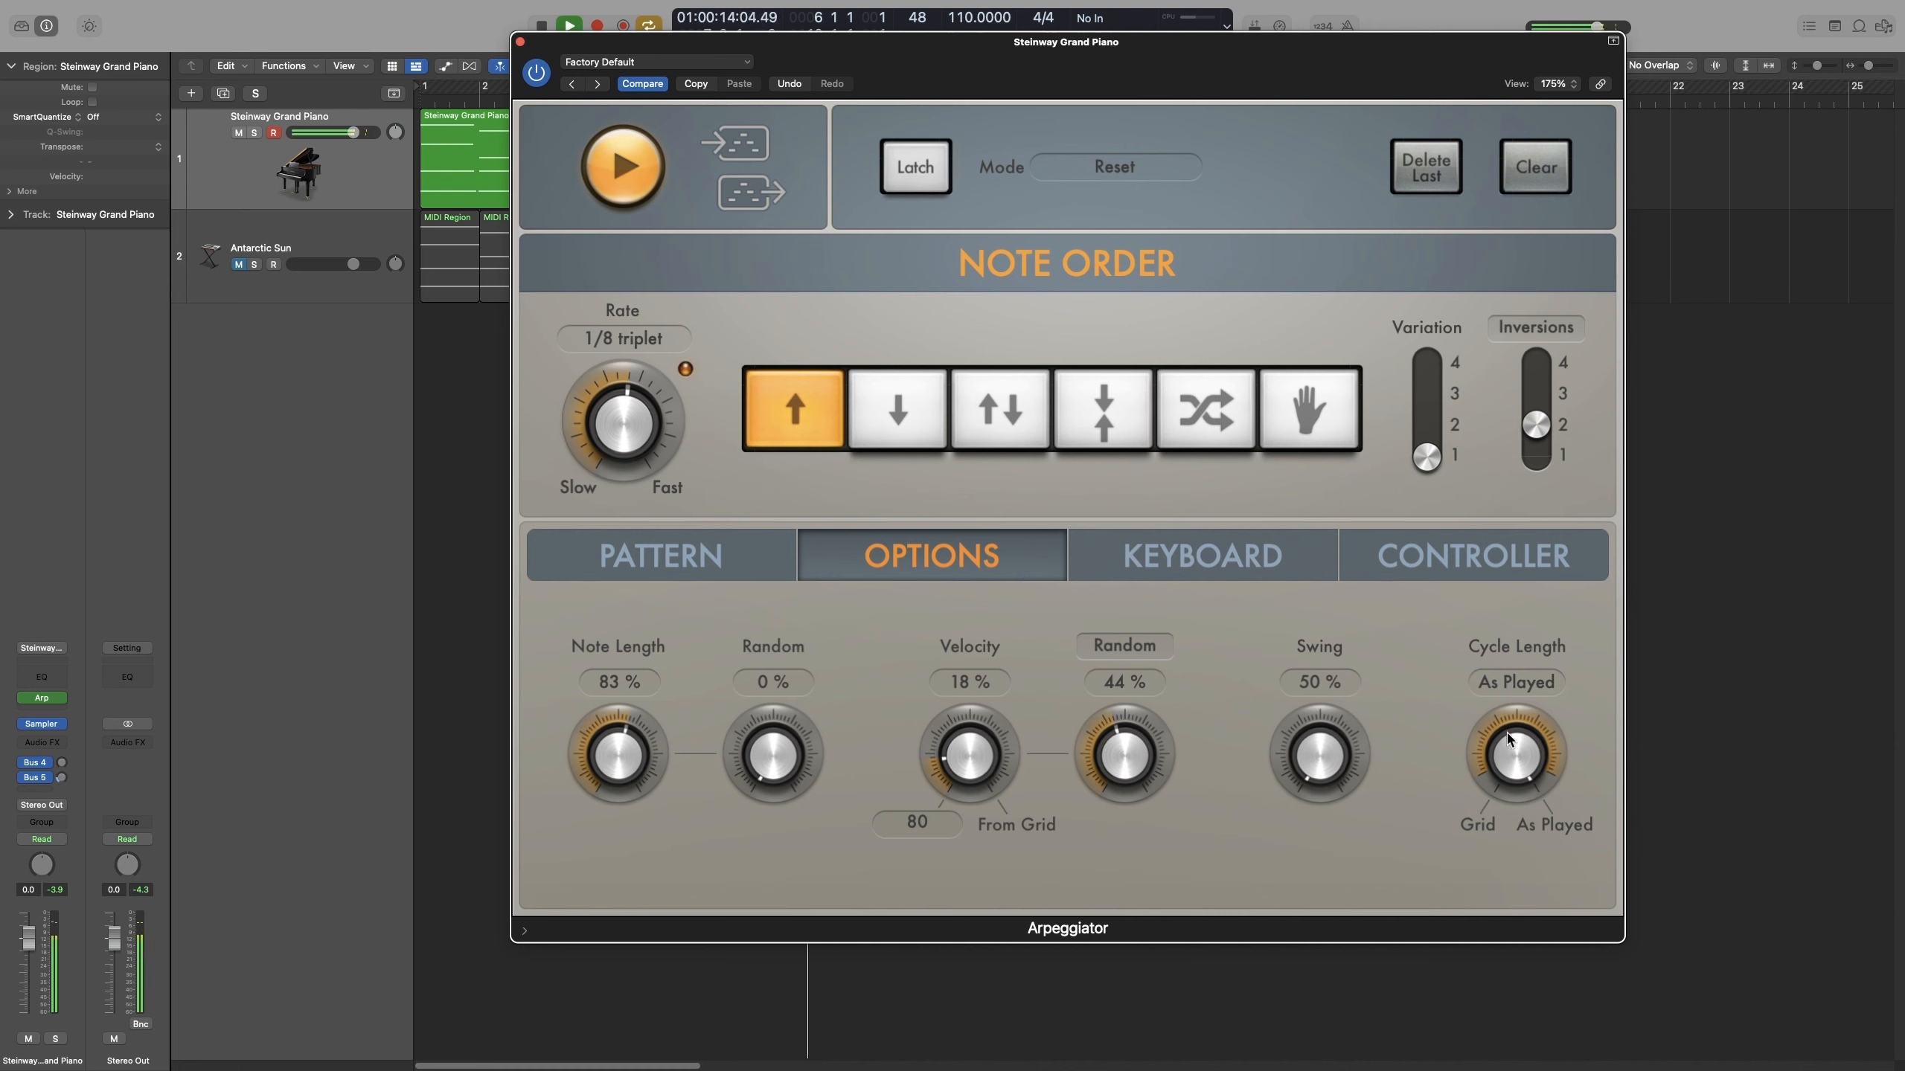
{"action": "key", "text": "space"}
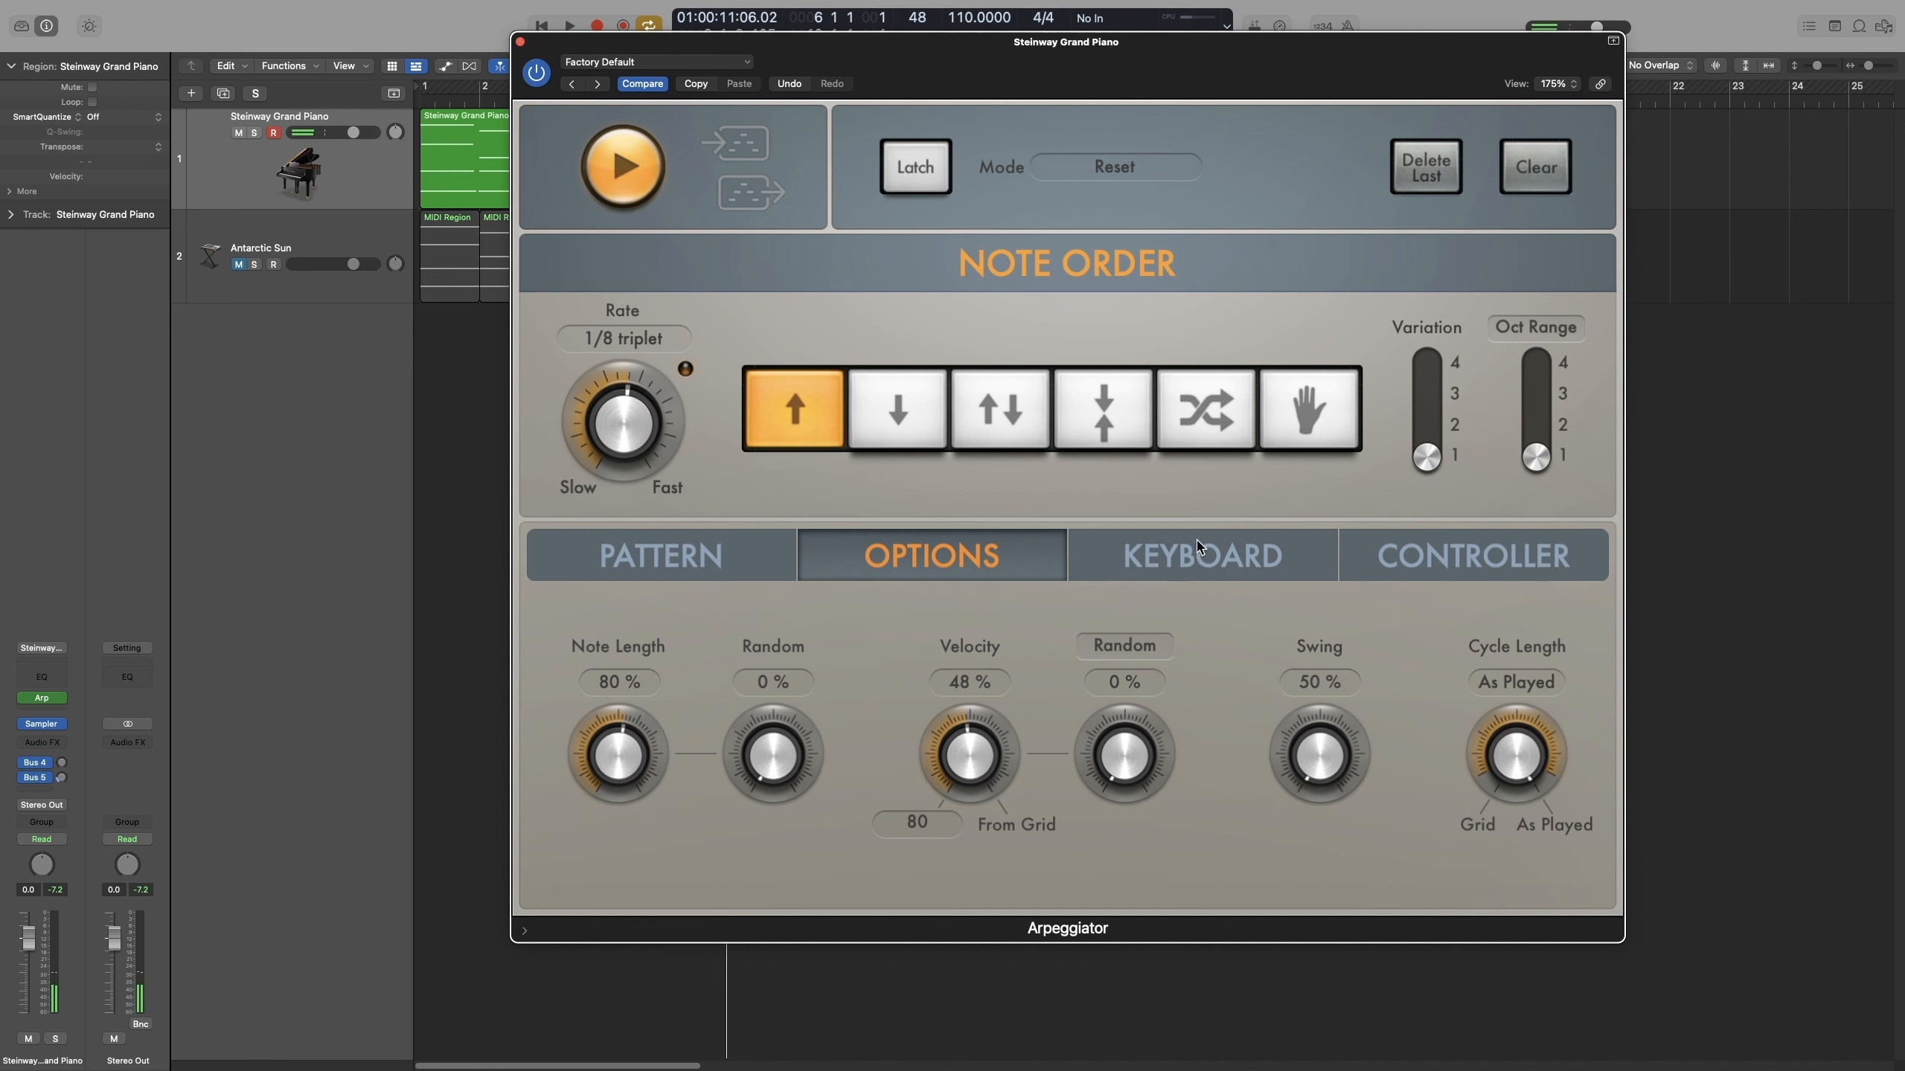
Open the arpeggiator's Keyboard settings and examine the Input Snap options, keeping link to rate.
{"action": "left_click", "coordinate": [1200, 547]}
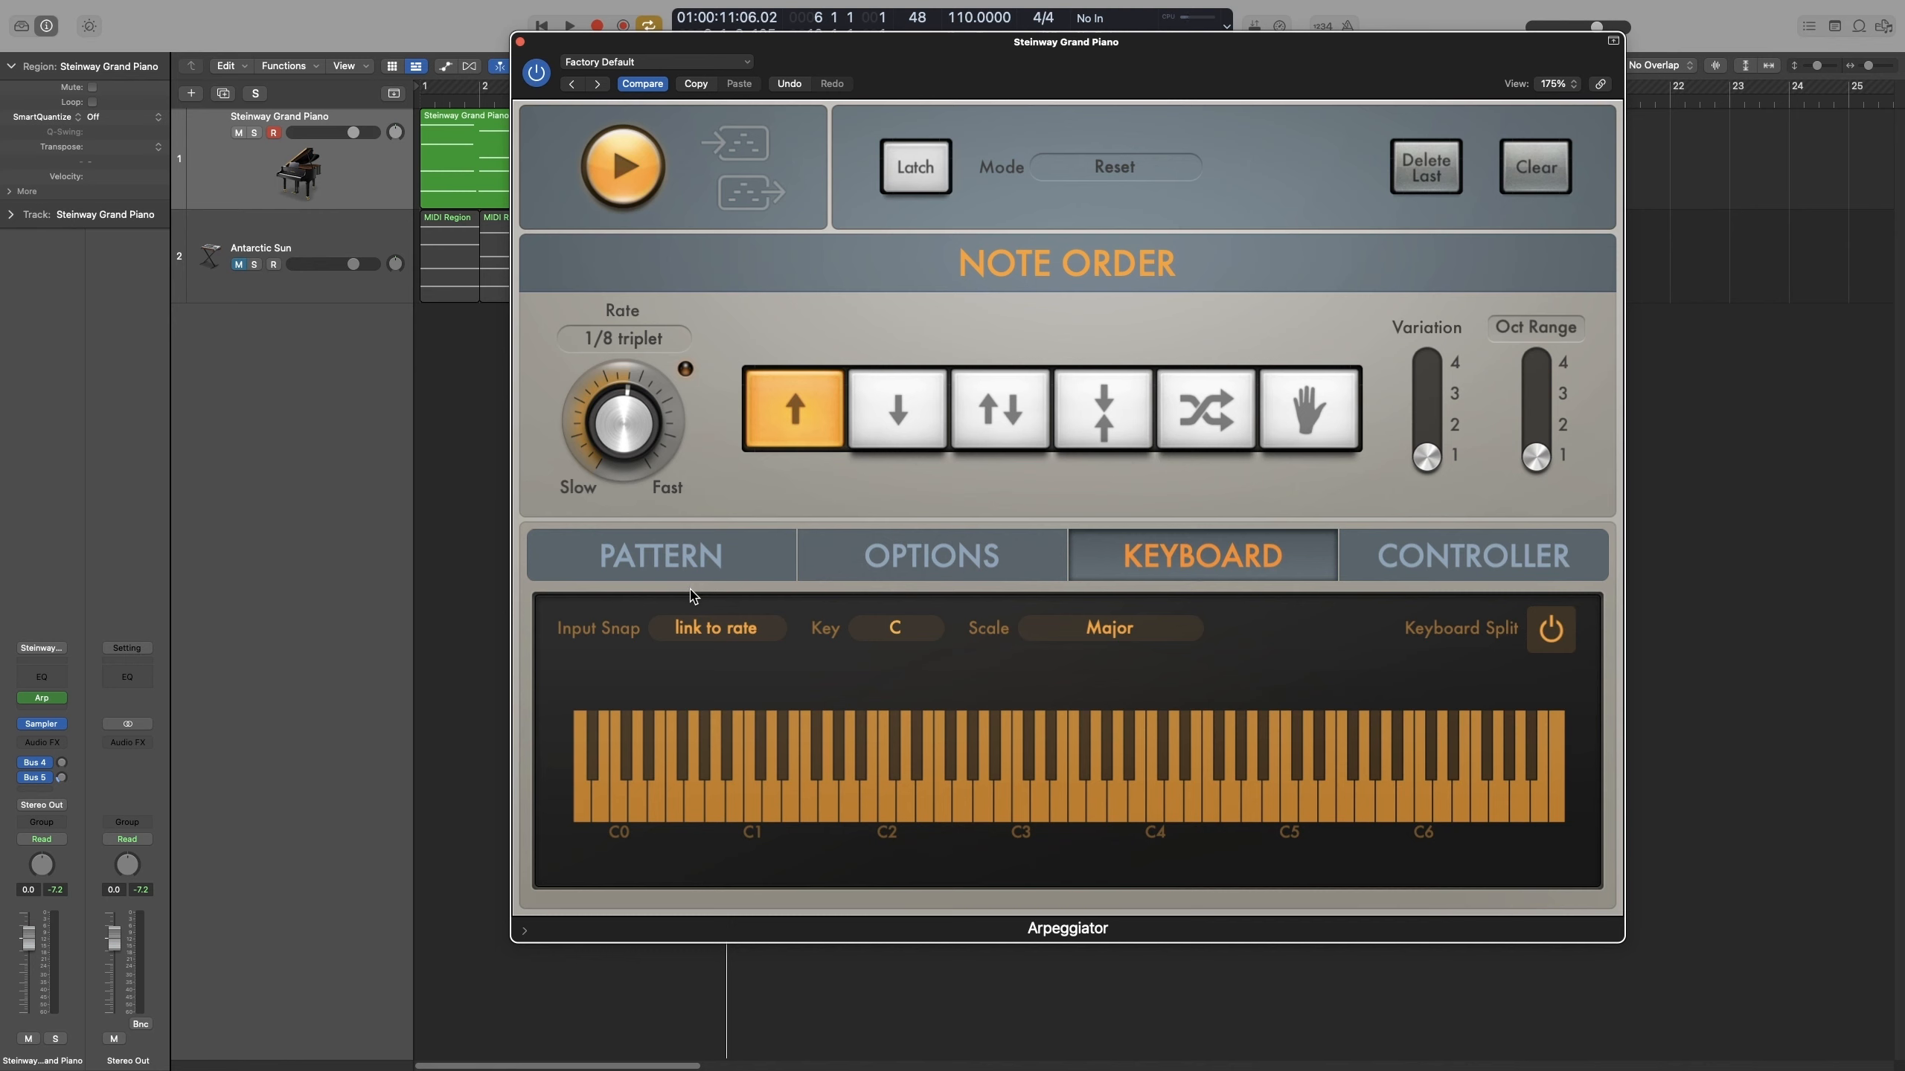
{"action": "left_click", "coordinate": [685, 639]}
{"action": "left_click", "coordinate": [817, 696]}
Turn on Latch to hold the chord during playback, and switch the arpeggiator's play control off.
{"action": "left_click", "coordinate": [939, 168]}
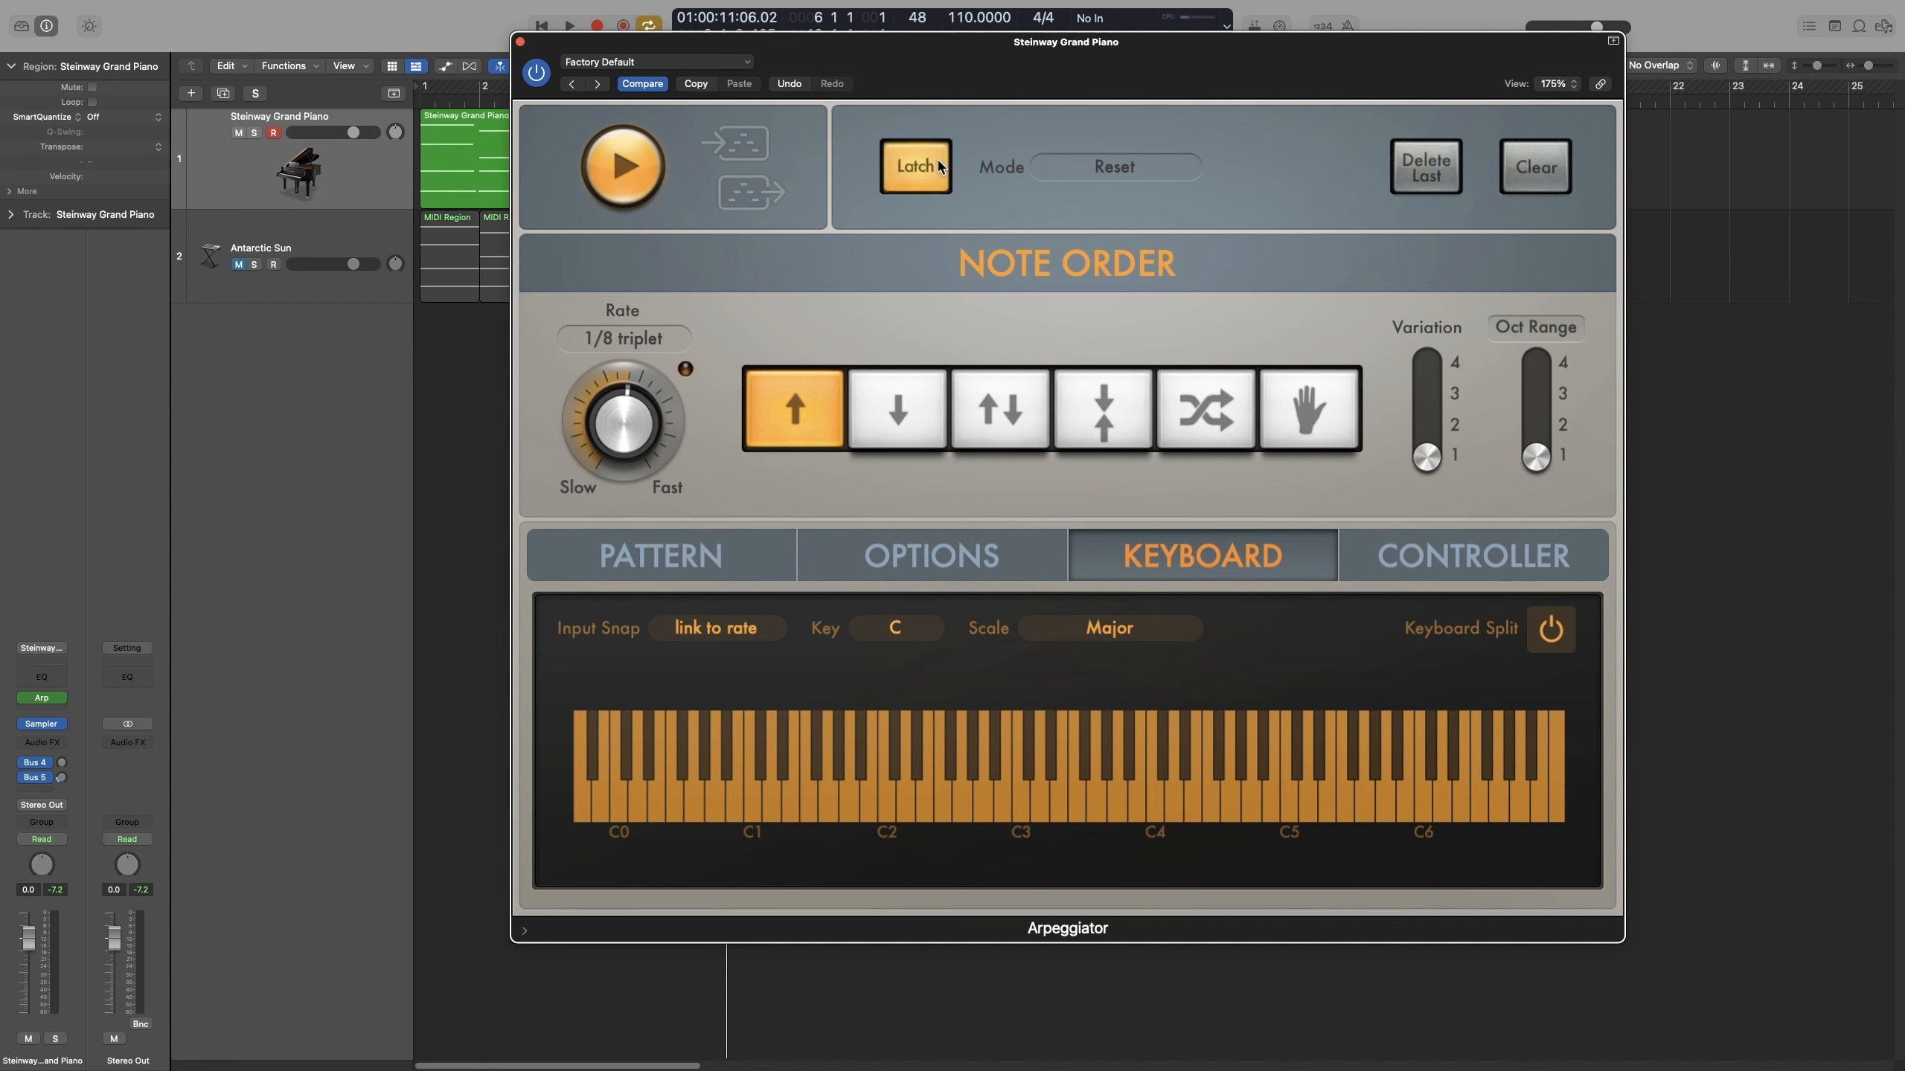
{"action": "left_click", "coordinate": [635, 176]}
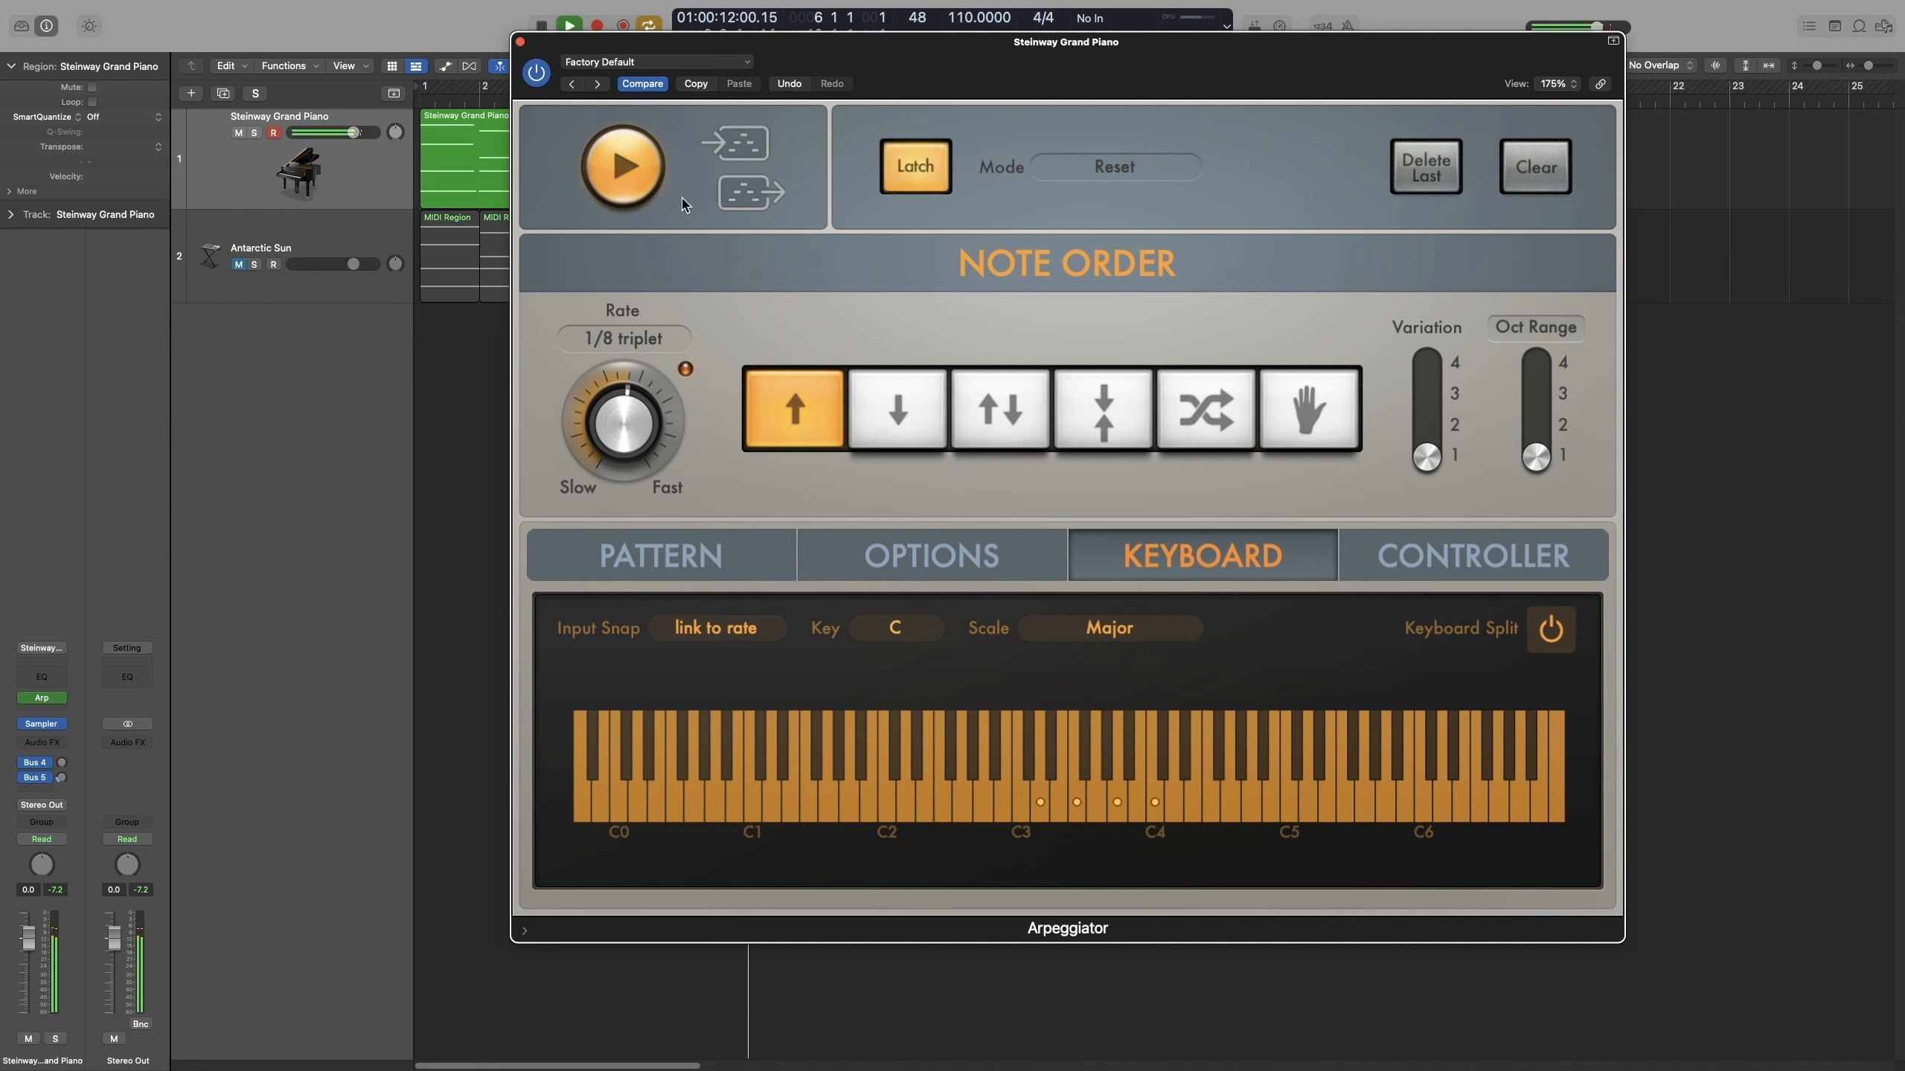
{"action": "left_click", "coordinate": [637, 189]}
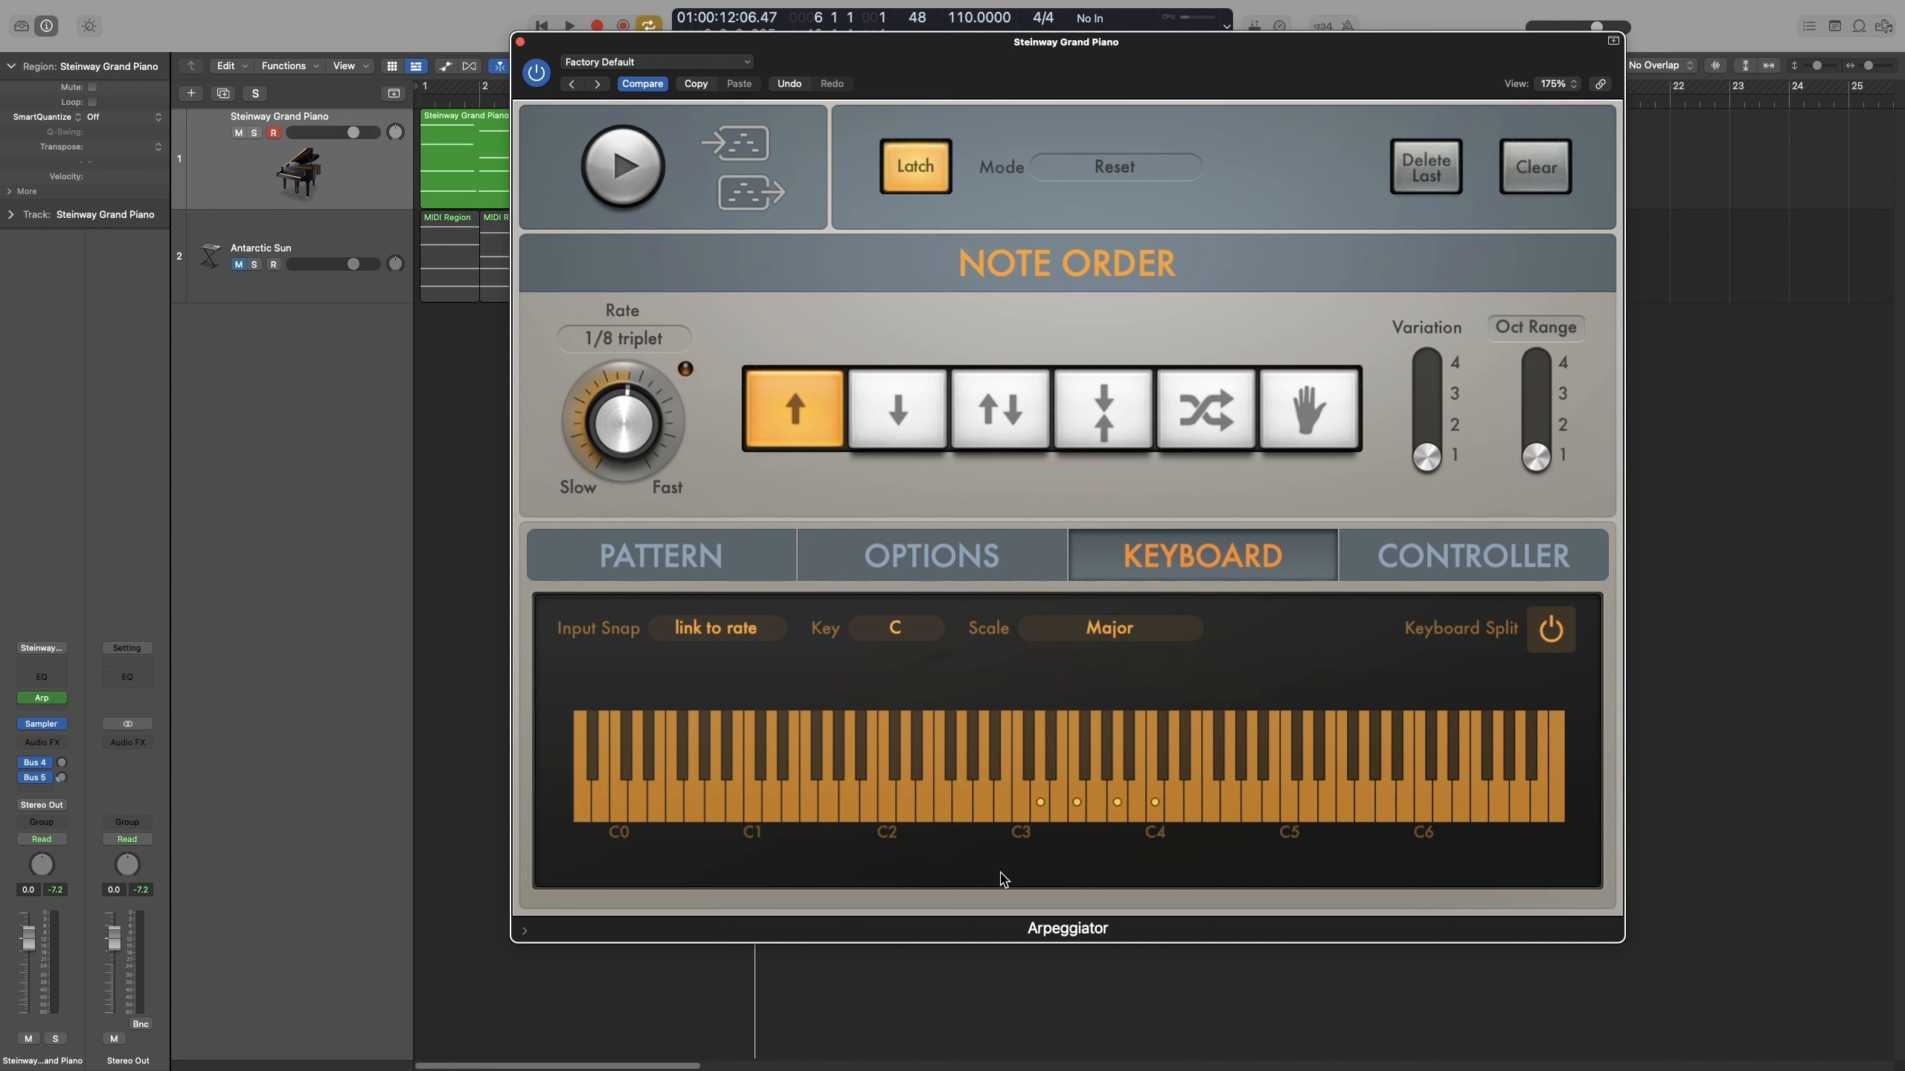
Set the arpeggiator's Key to D, then audition the latched chord and stop the arpeggiator.
{"action": "left_click", "coordinate": [928, 627]}
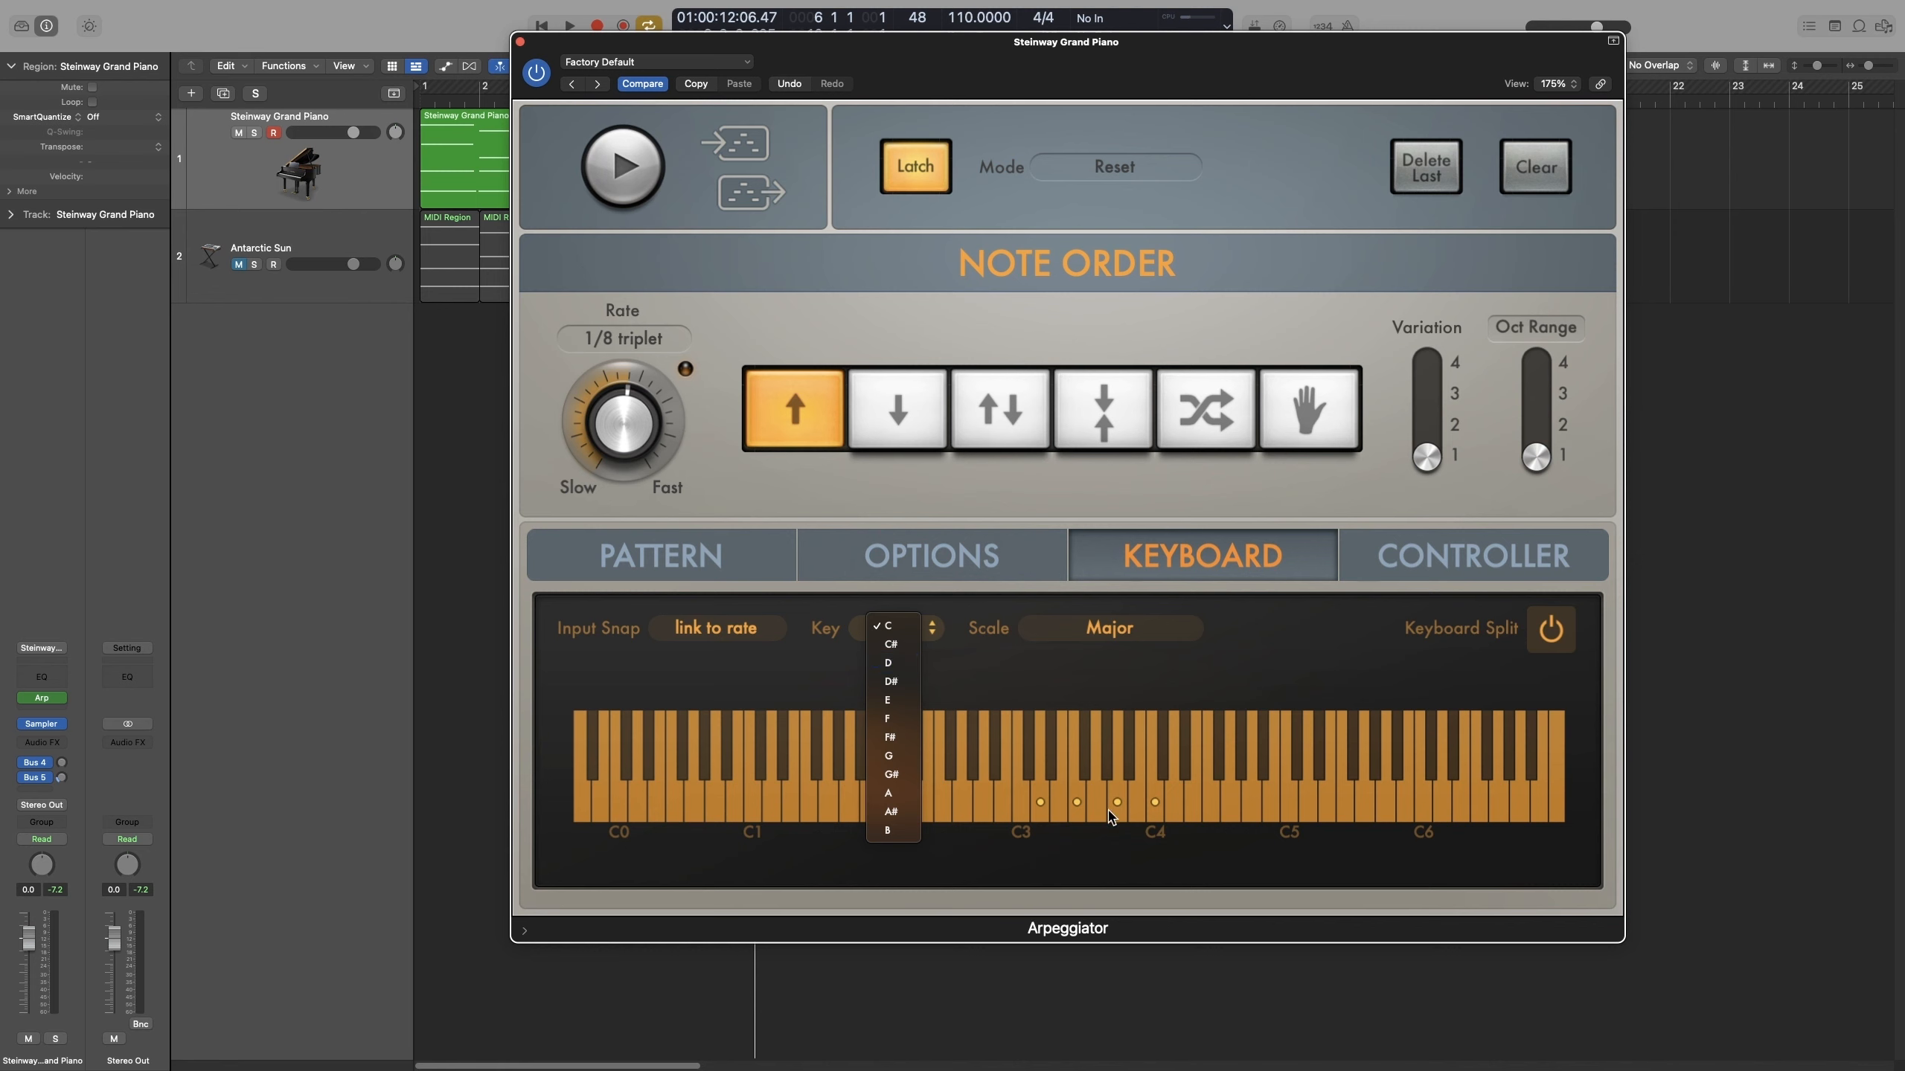
{"action": "left_click", "coordinate": [900, 667]}
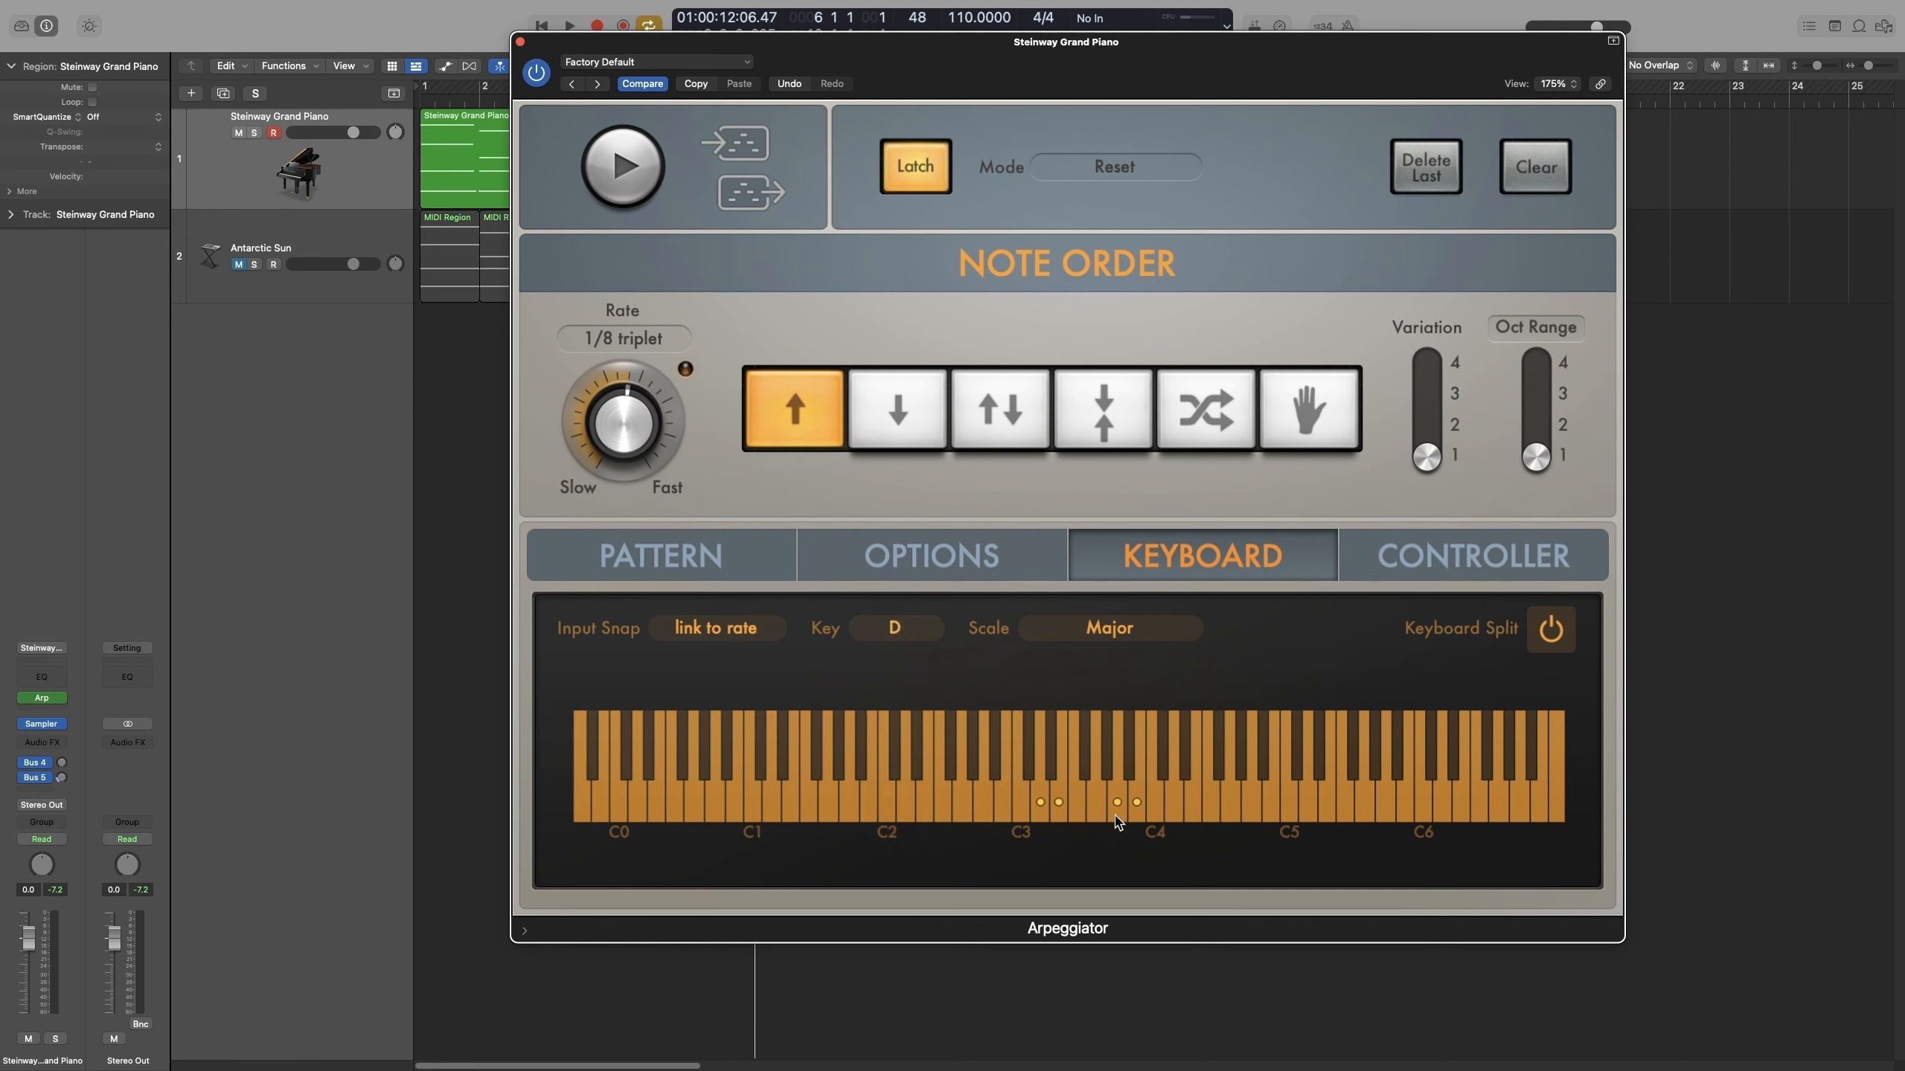
{"action": "left_click", "coordinate": [637, 167]}
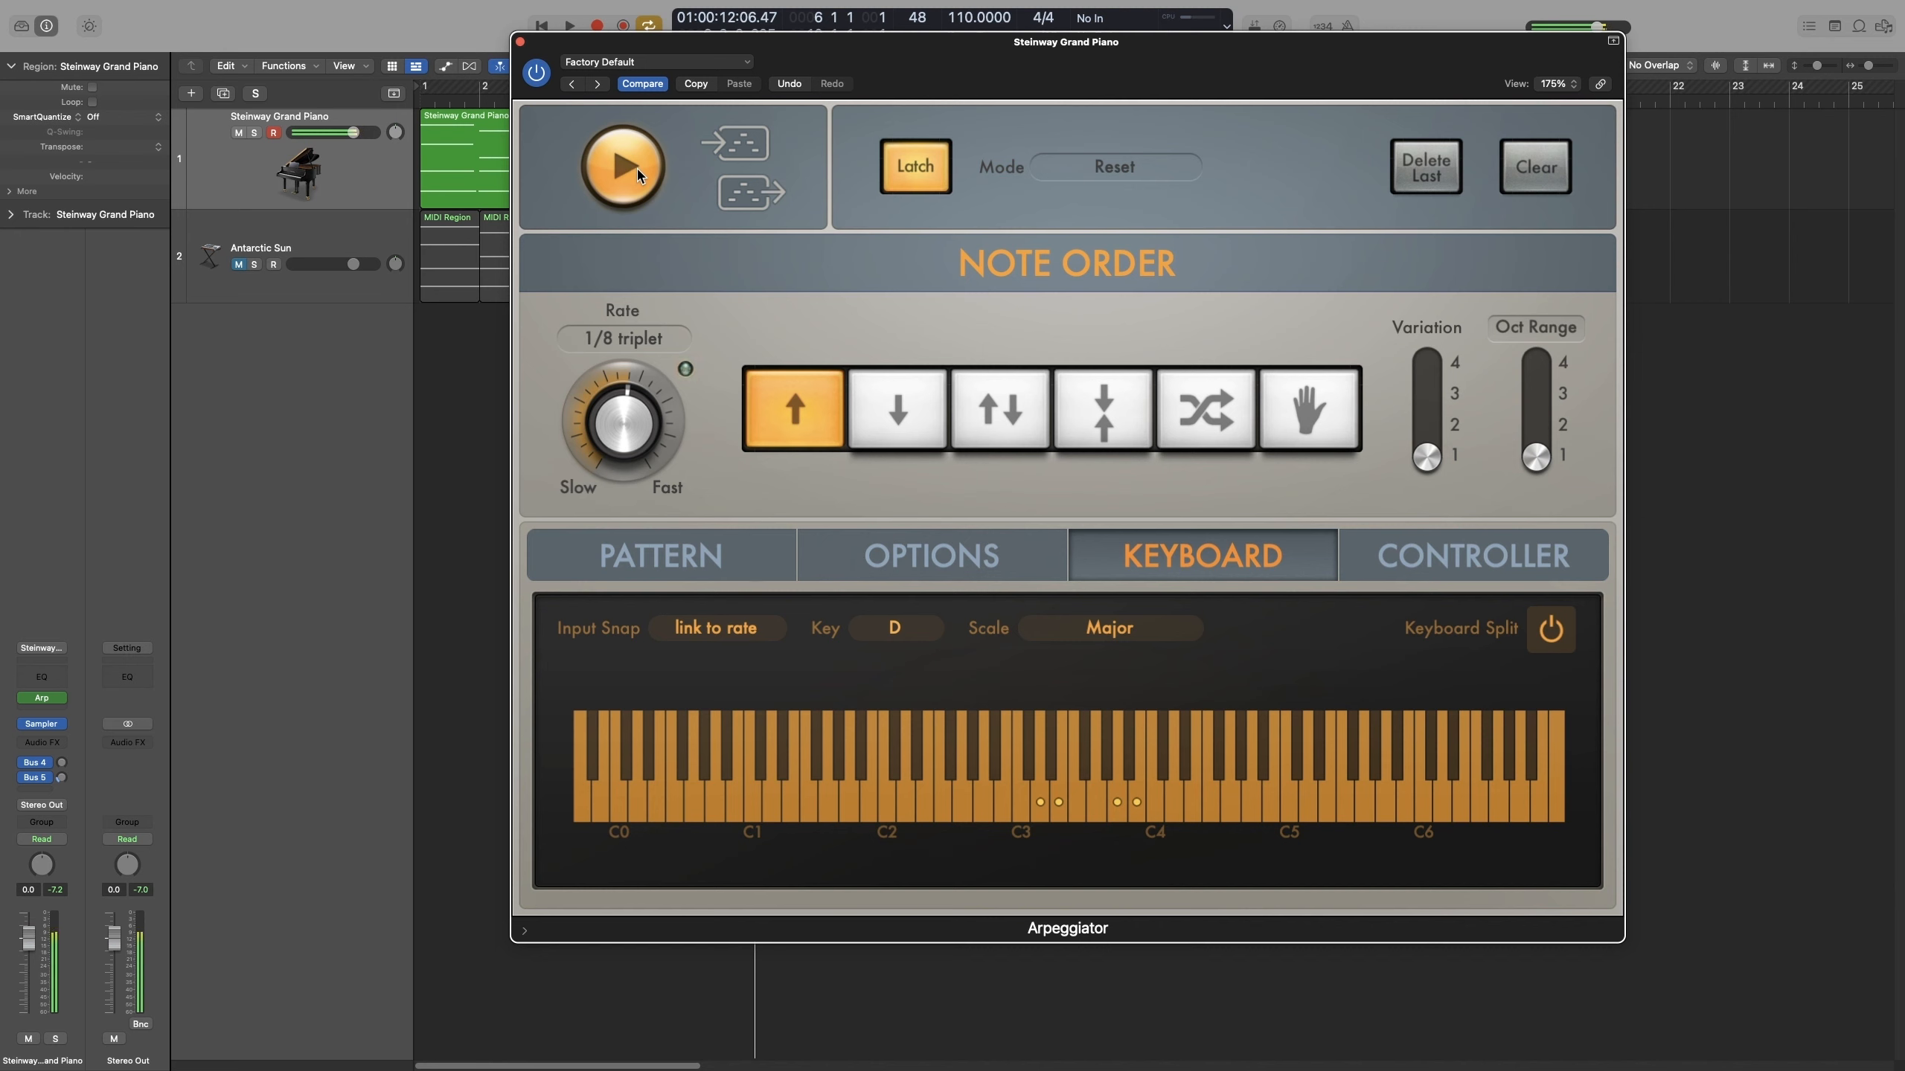
{"action": "left_click", "coordinate": [637, 168]}
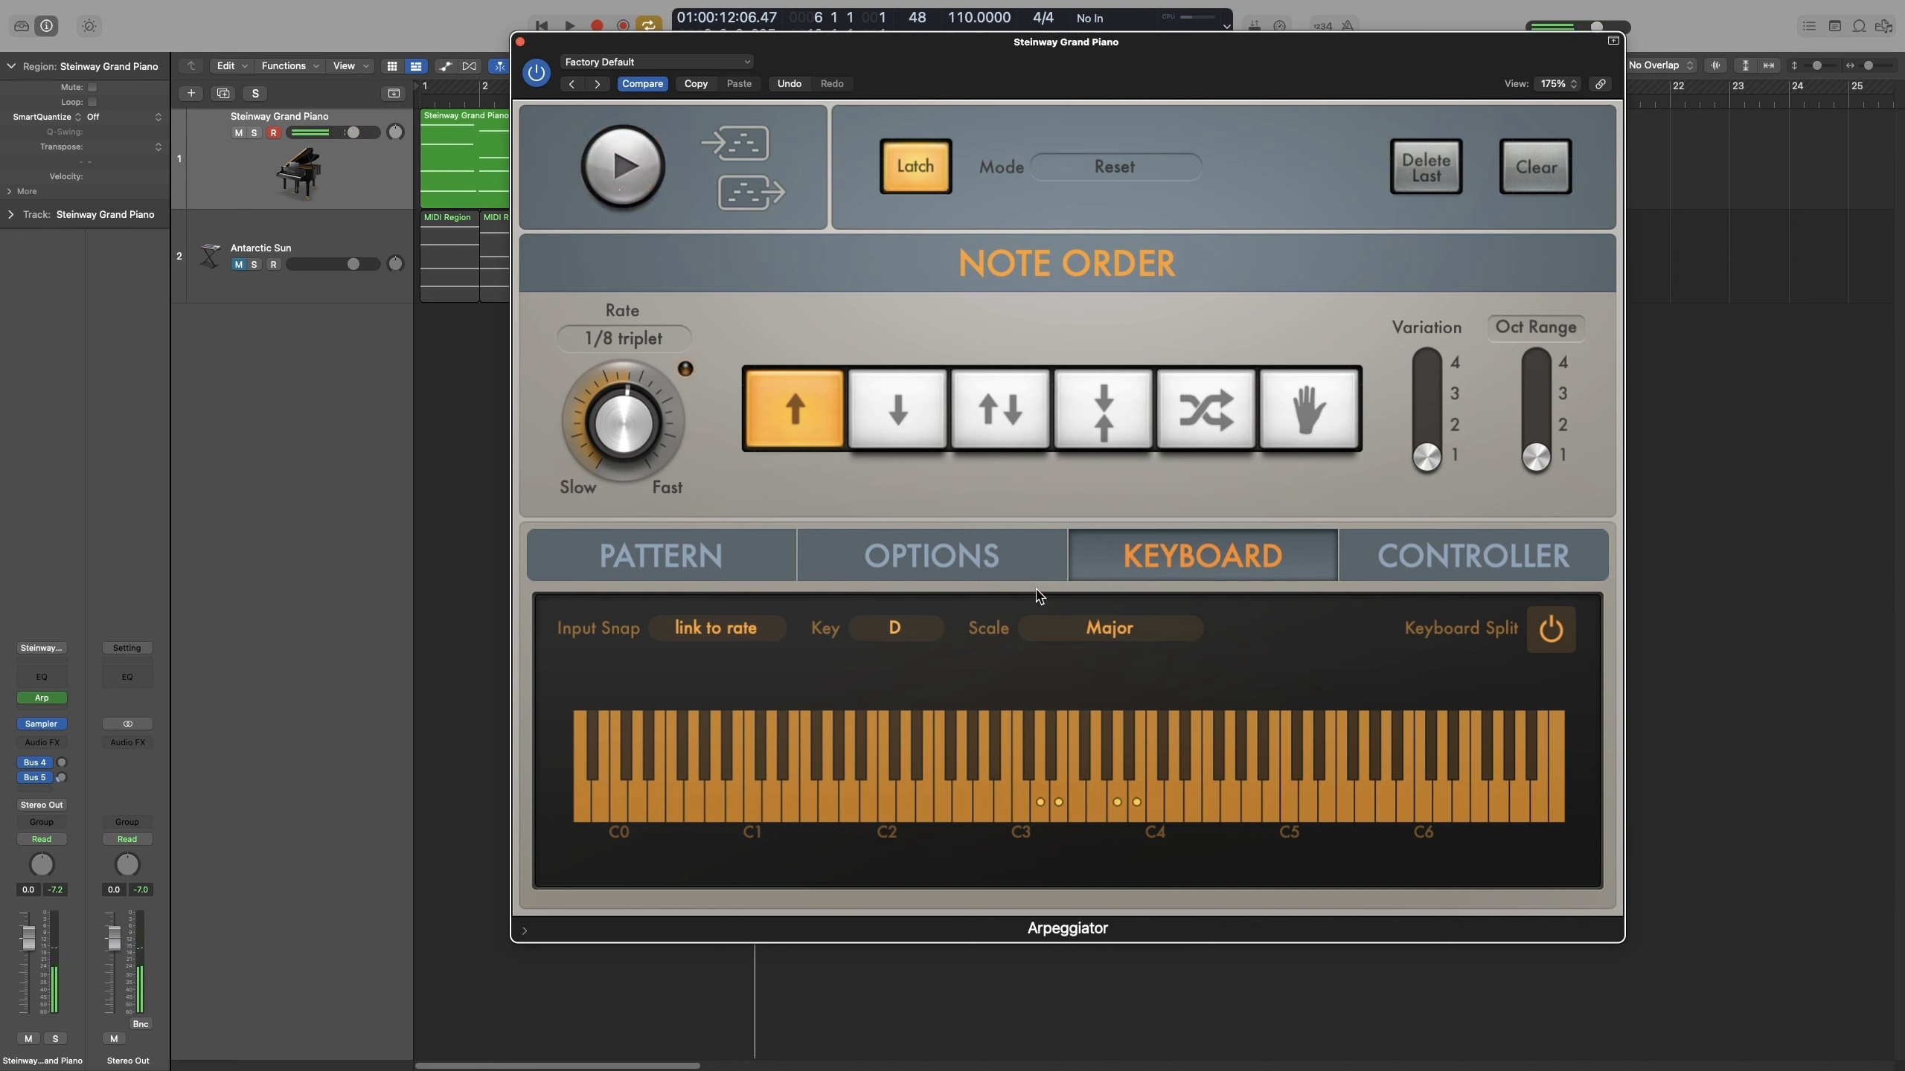
Change the arpeggiator's Scale to Major Blues and audition the latched notes, stopping the arpeggiator at the end.
{"action": "left_click", "coordinate": [1109, 635]}
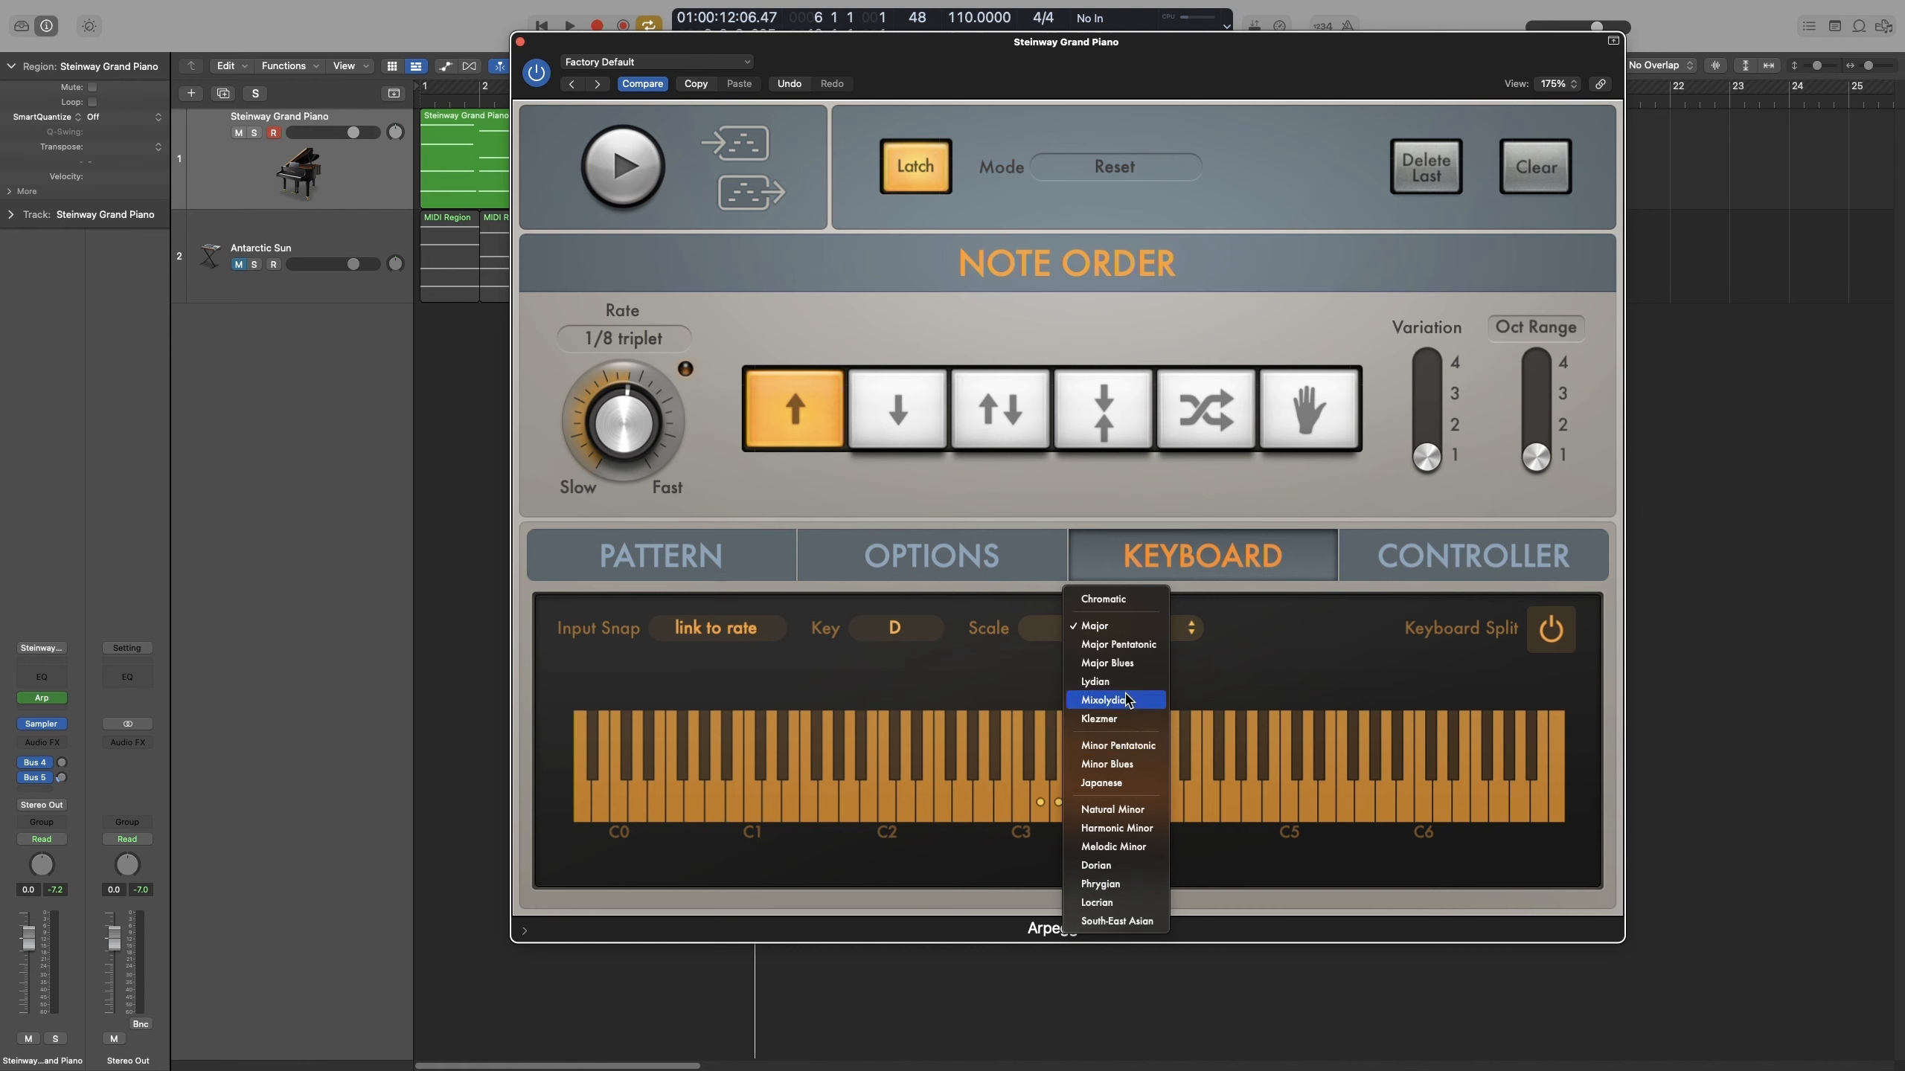
{"action": "left_click", "coordinate": [1130, 665]}
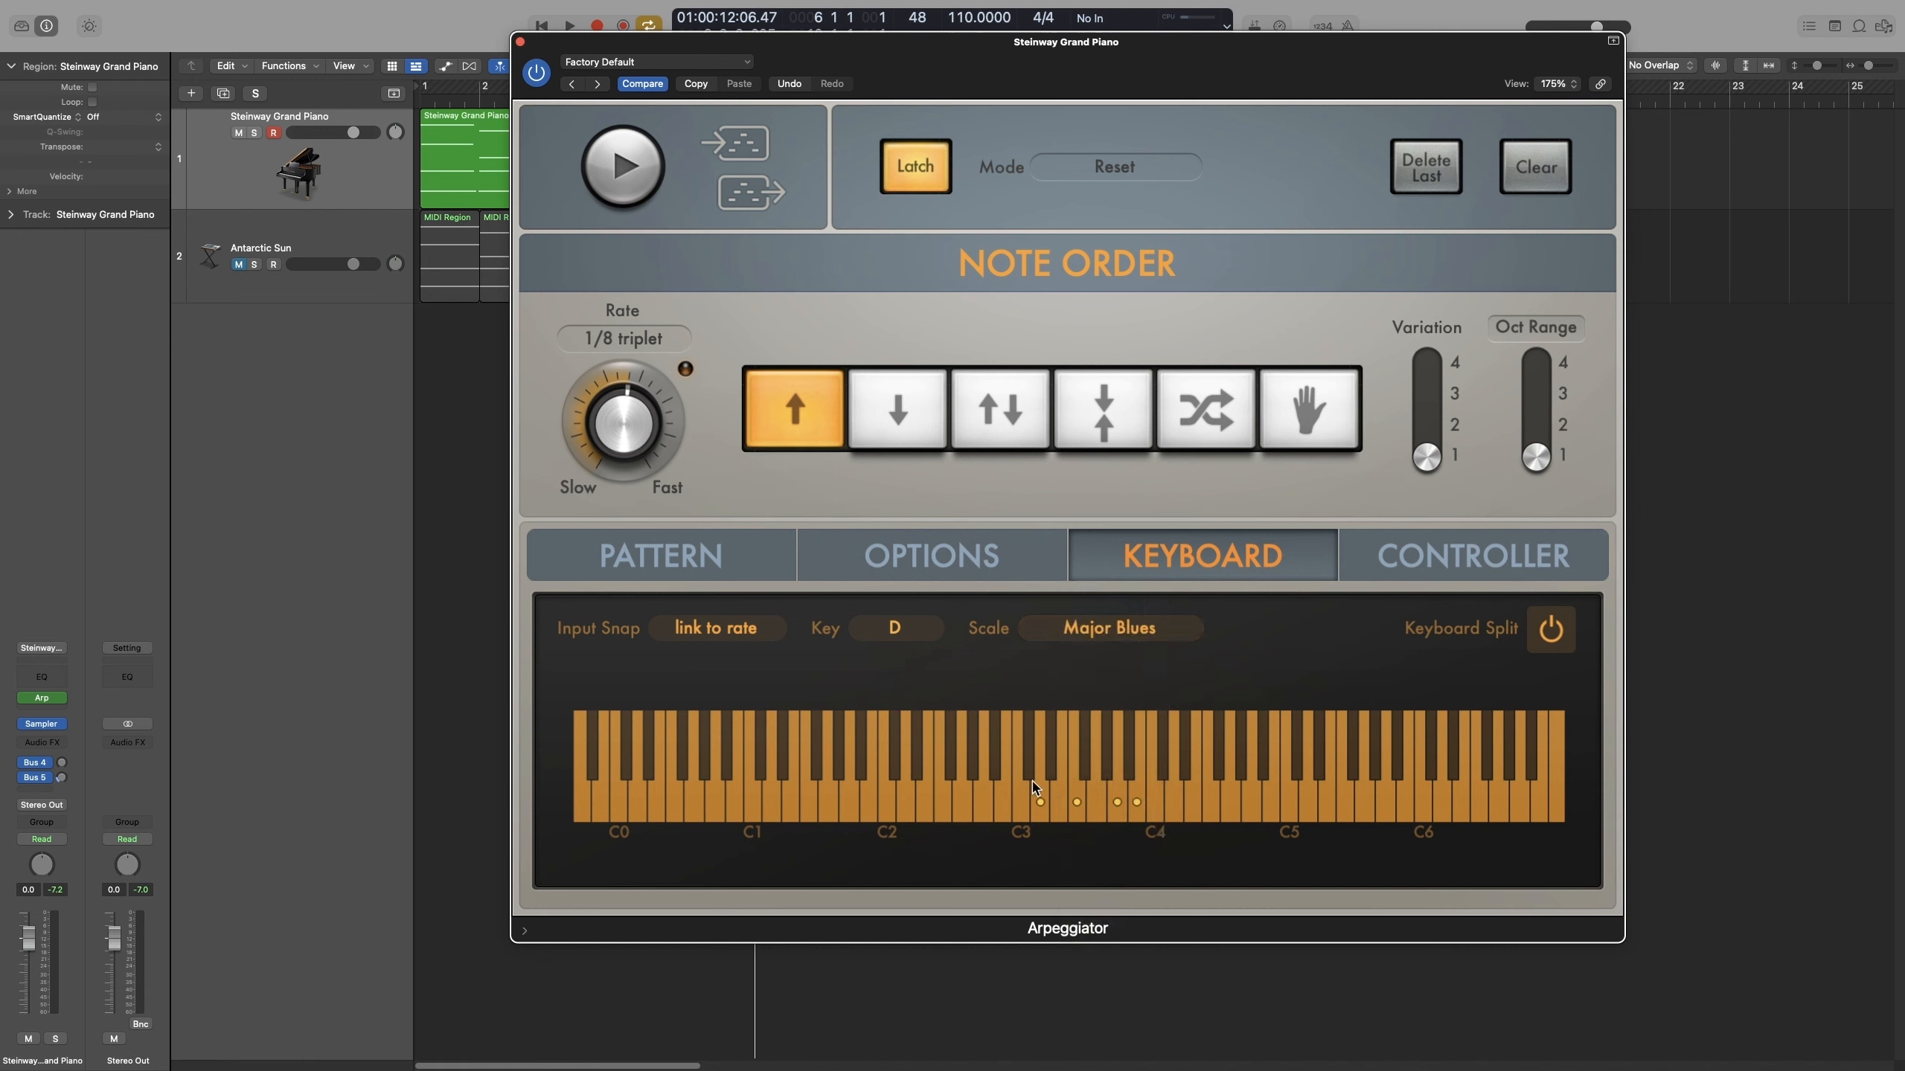
{"action": "left_click", "coordinate": [619, 177]}
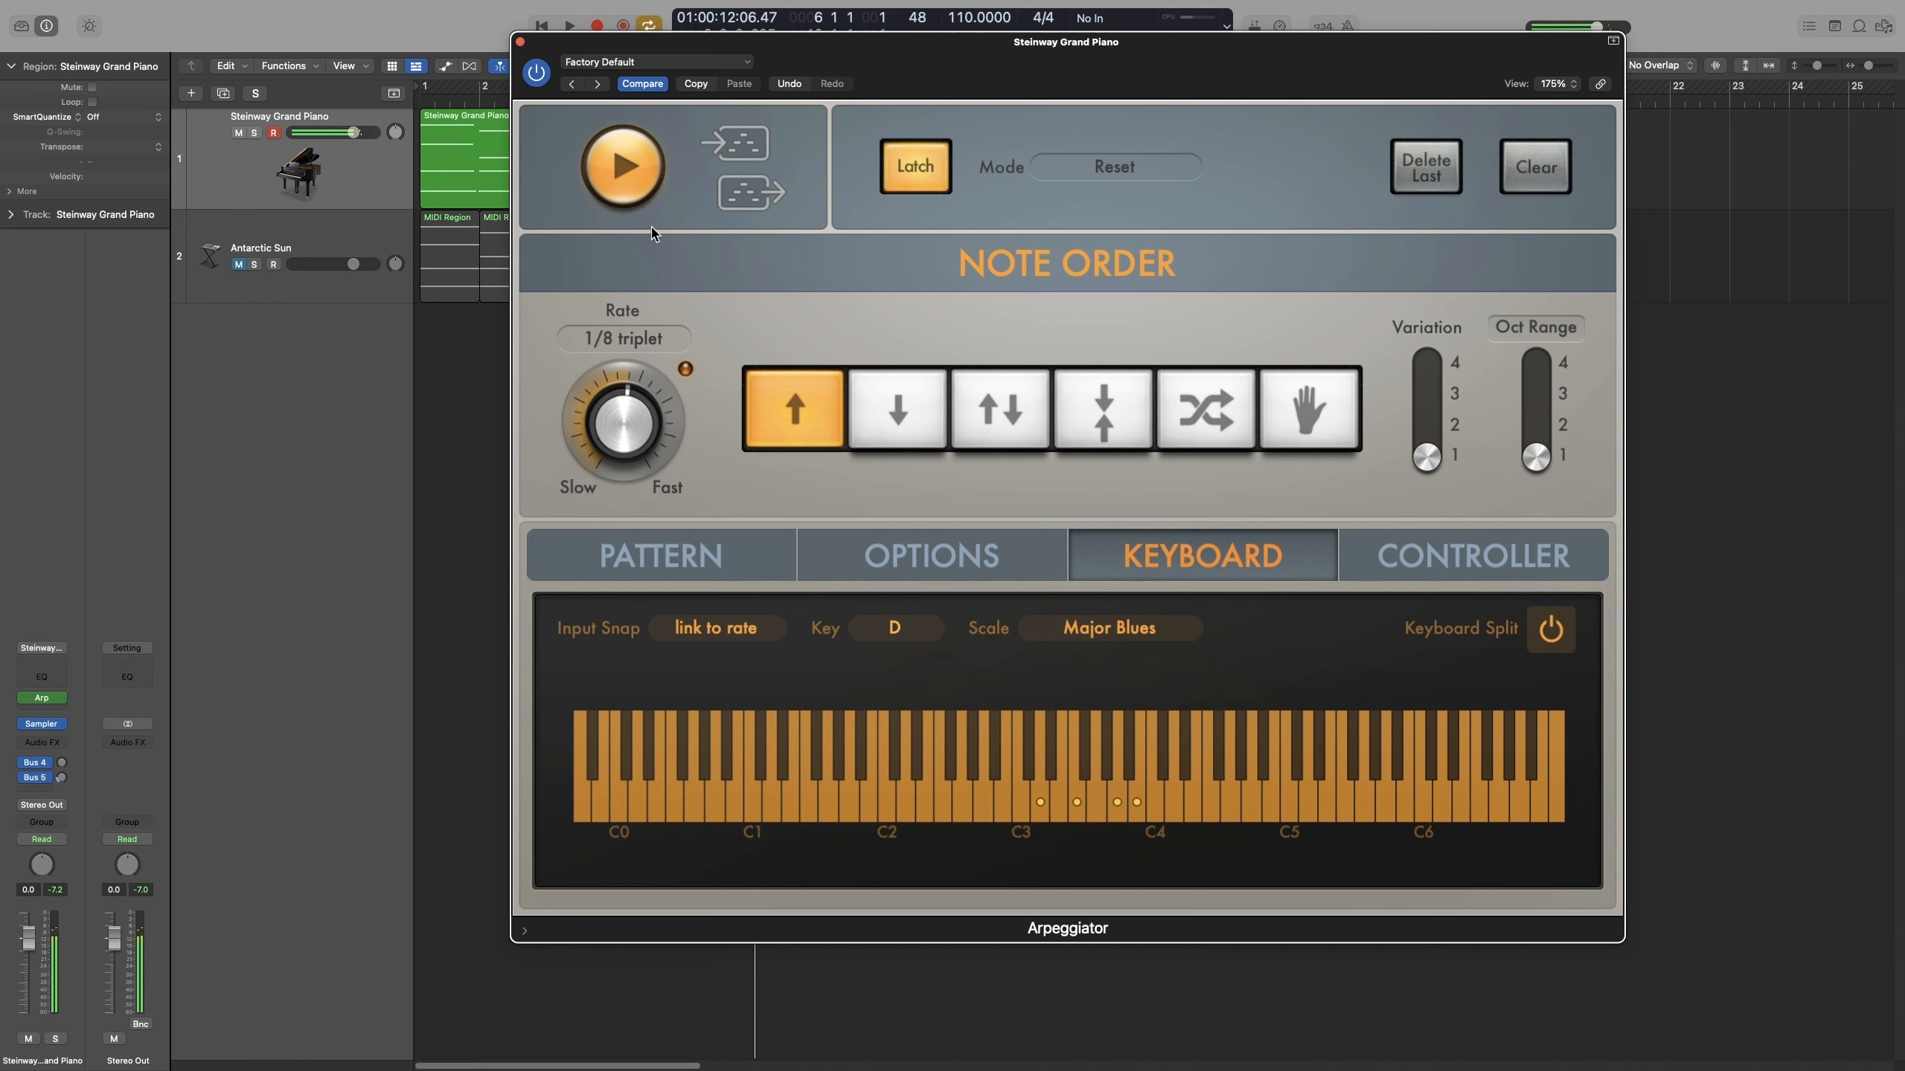
{"action": "left_click", "coordinate": [634, 173]}
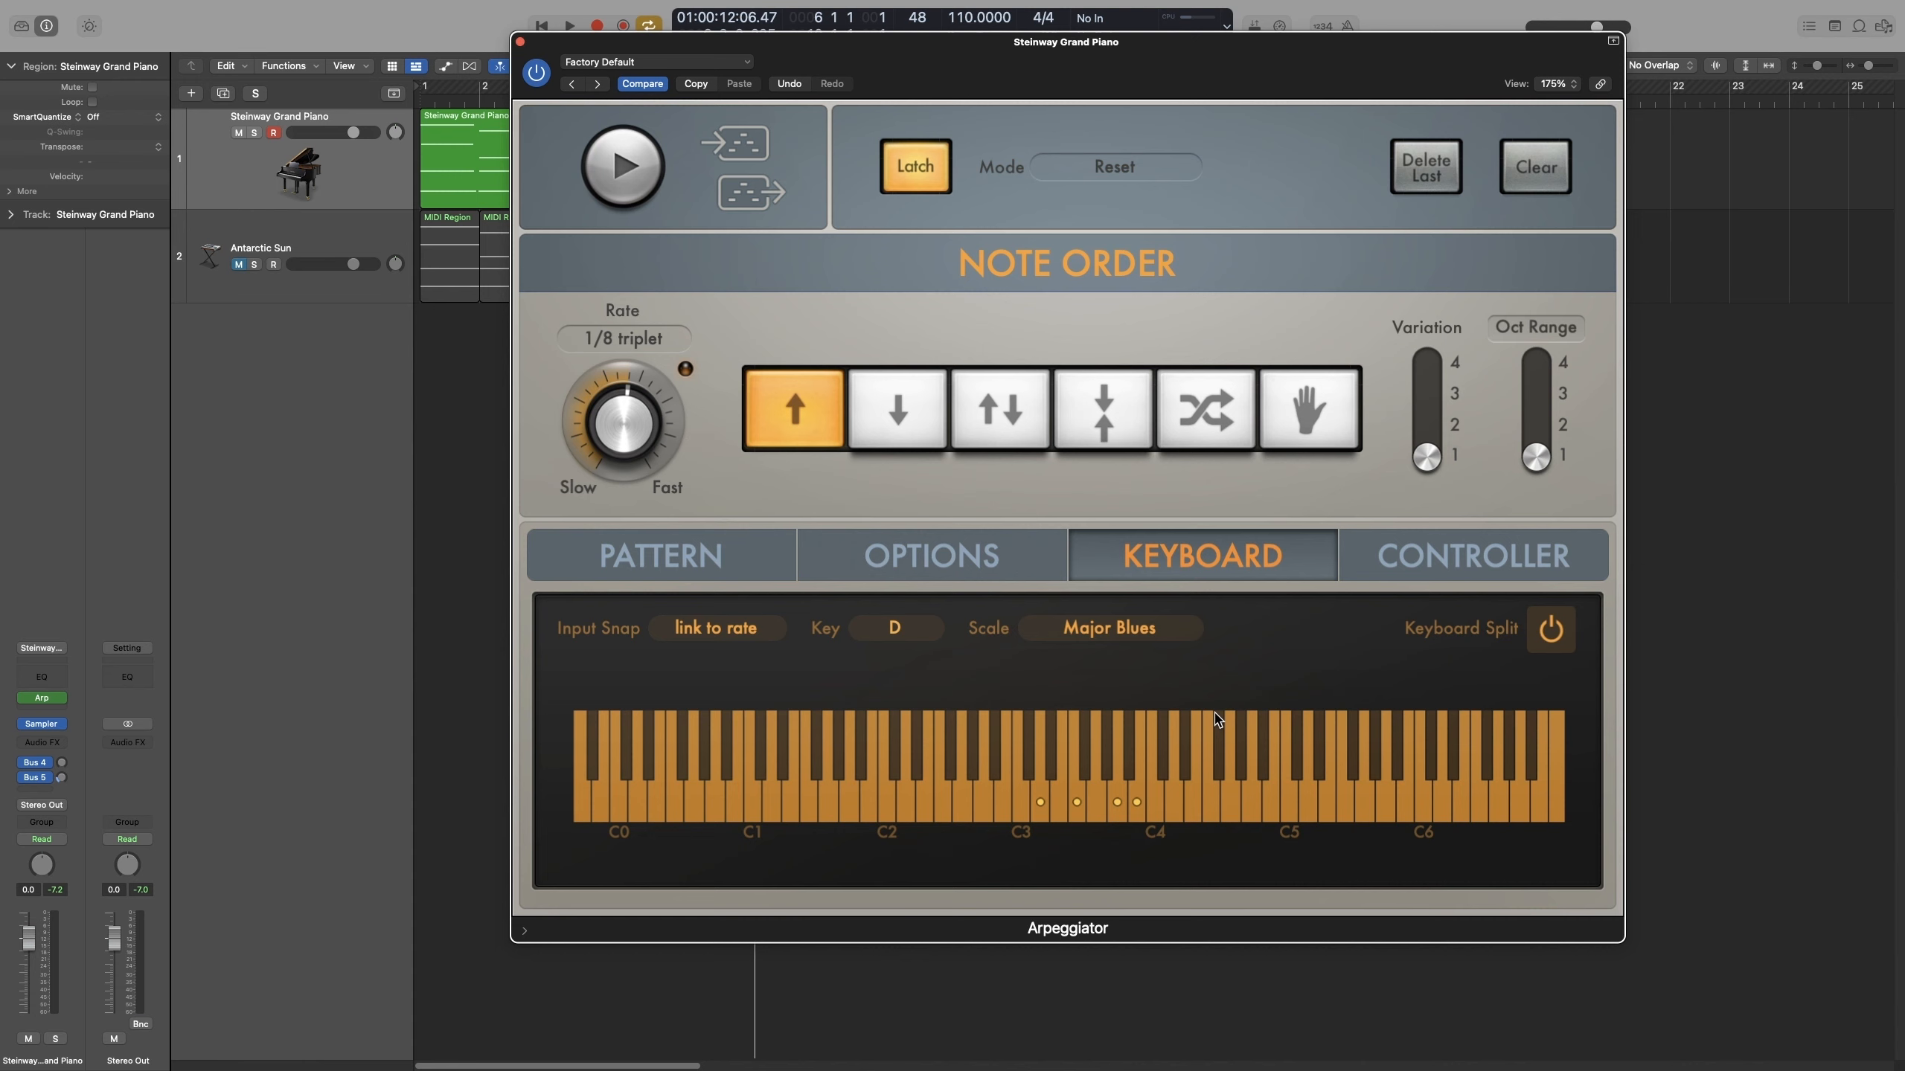
Turn on Keyboard Split and show the enlarged view of the Remote key assignments.
{"action": "left_click", "coordinate": [1551, 645]}
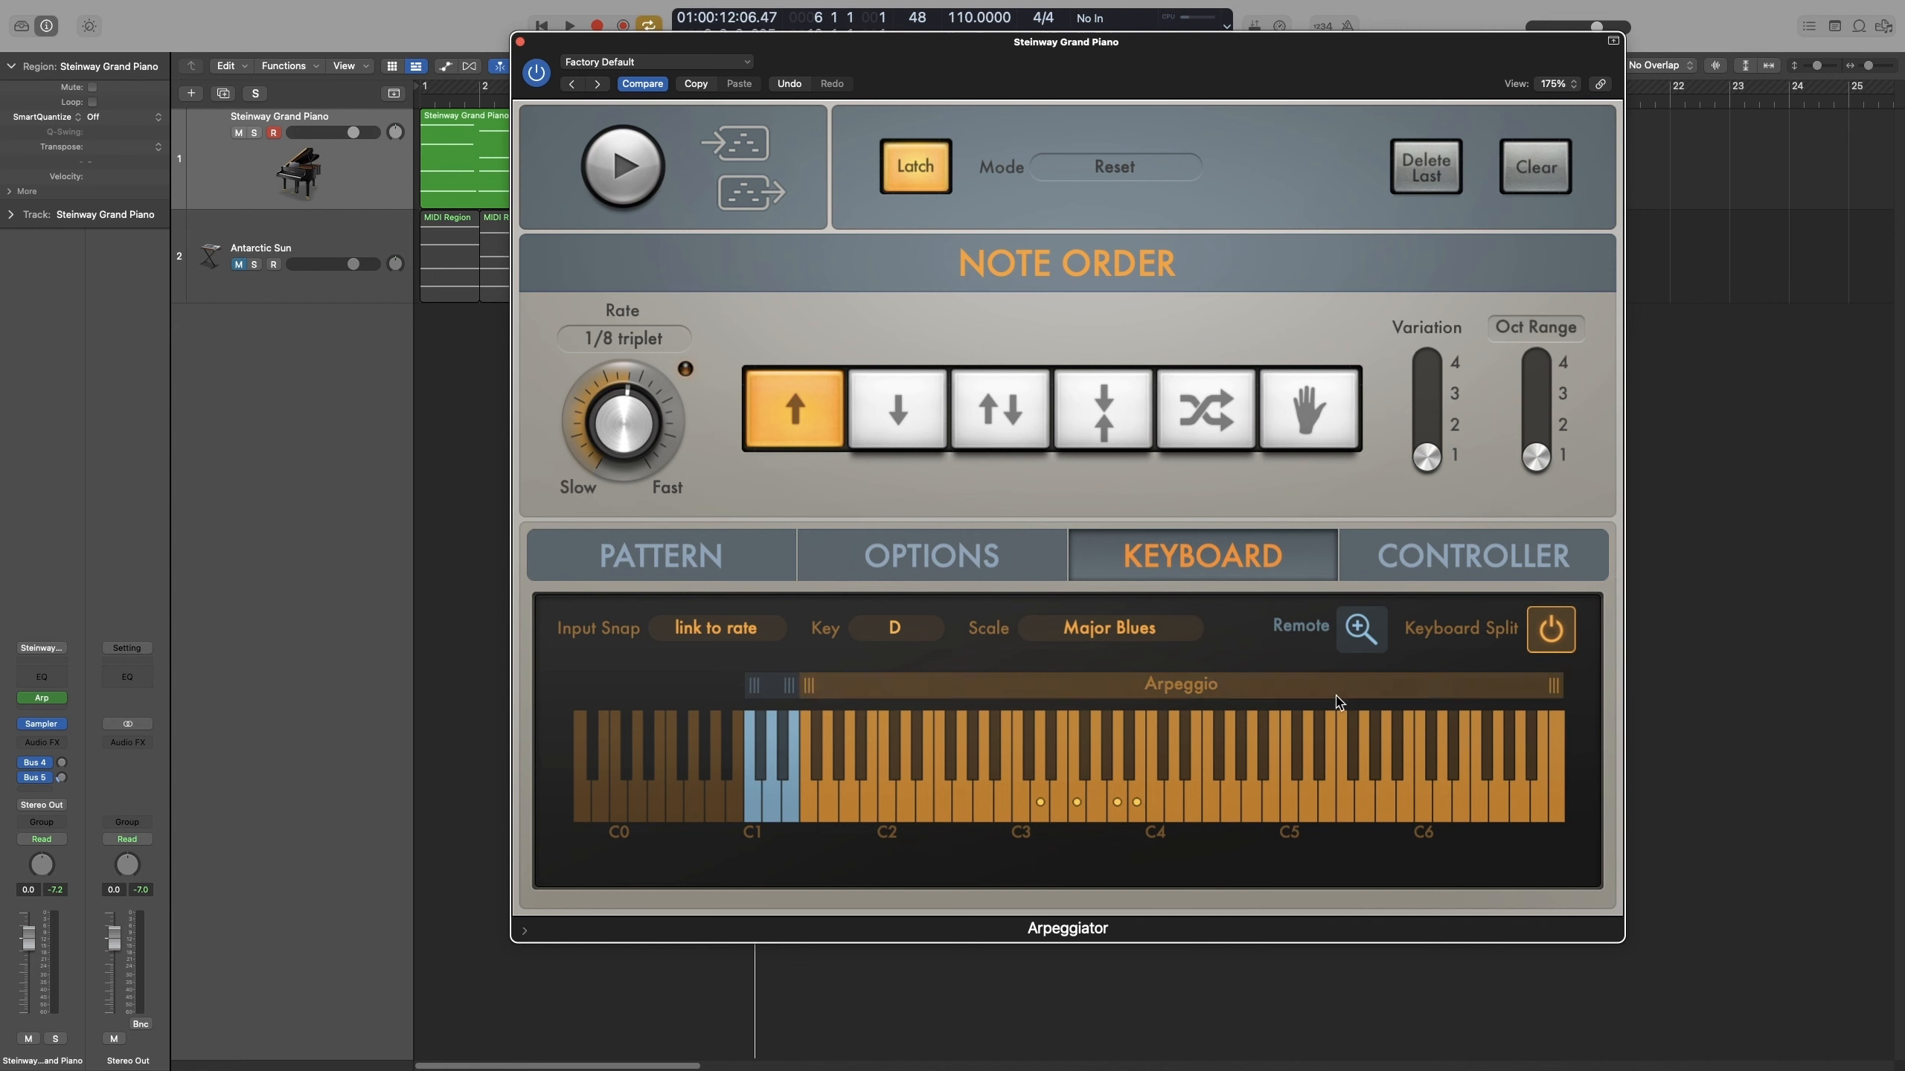
{"action": "left_click", "coordinate": [1356, 642]}
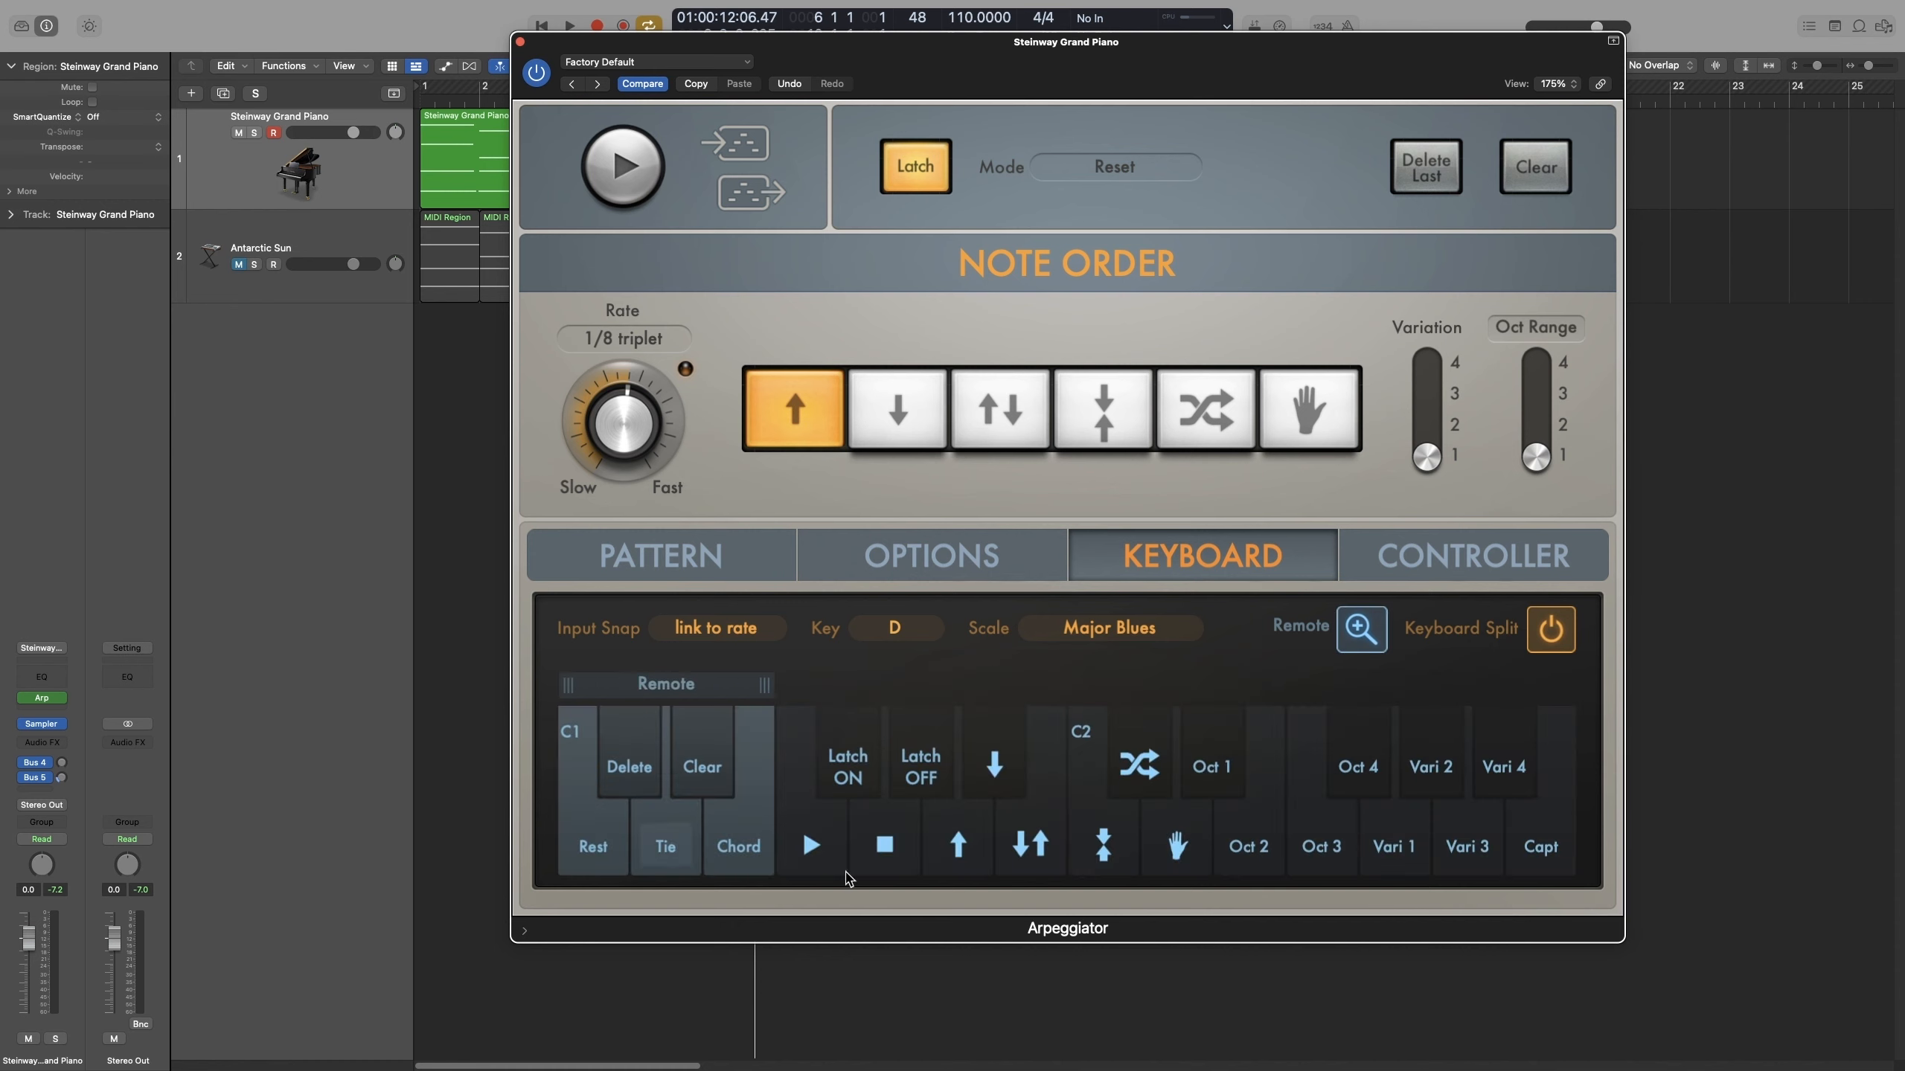
Return to the full keyboard view, limit the Arpeggio zone to F3 through C5, and shift the Remote zone up to F1 through B1.
{"action": "left_click", "coordinate": [1375, 634]}
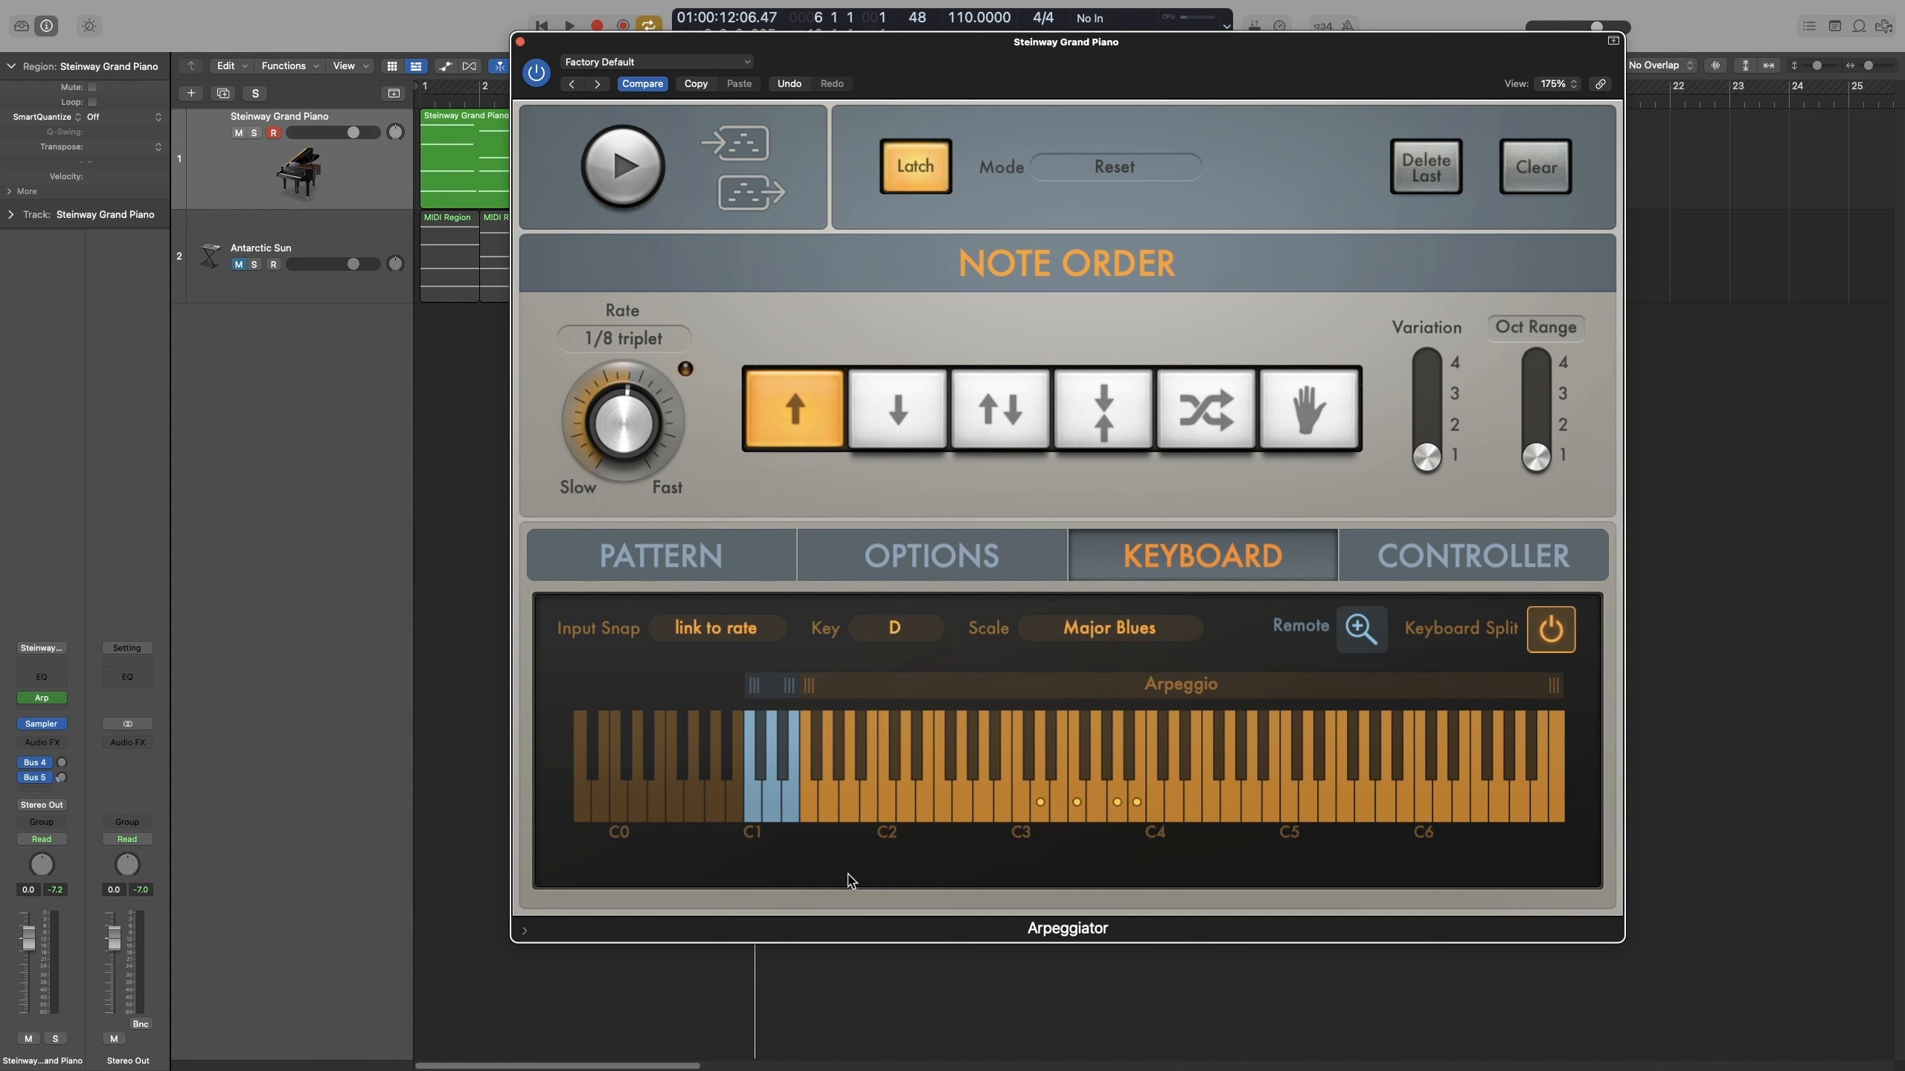
{"action": "left_click_drag", "start_coordinate": [810, 685], "coordinate": [1083, 705]}
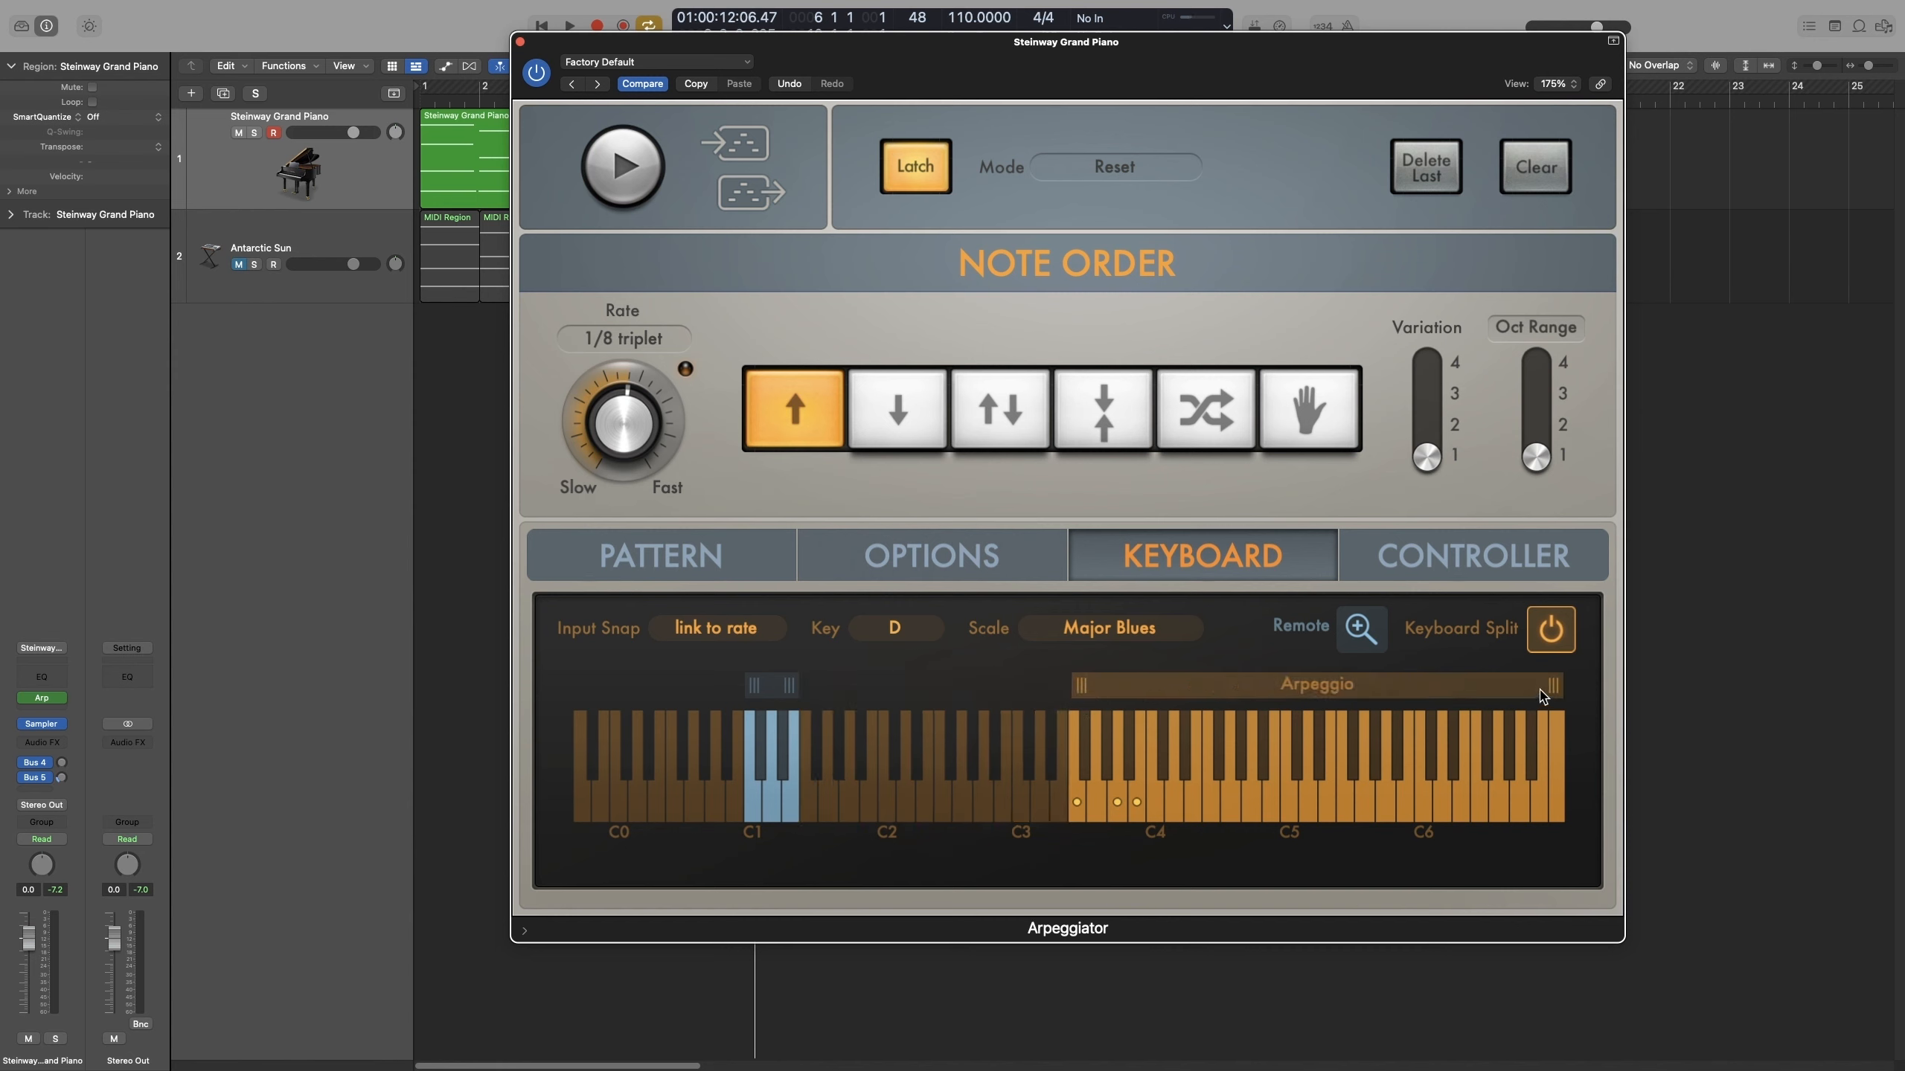
{"action": "left_click_drag", "start_coordinate": [1543, 697], "coordinate": [1299, 687]}
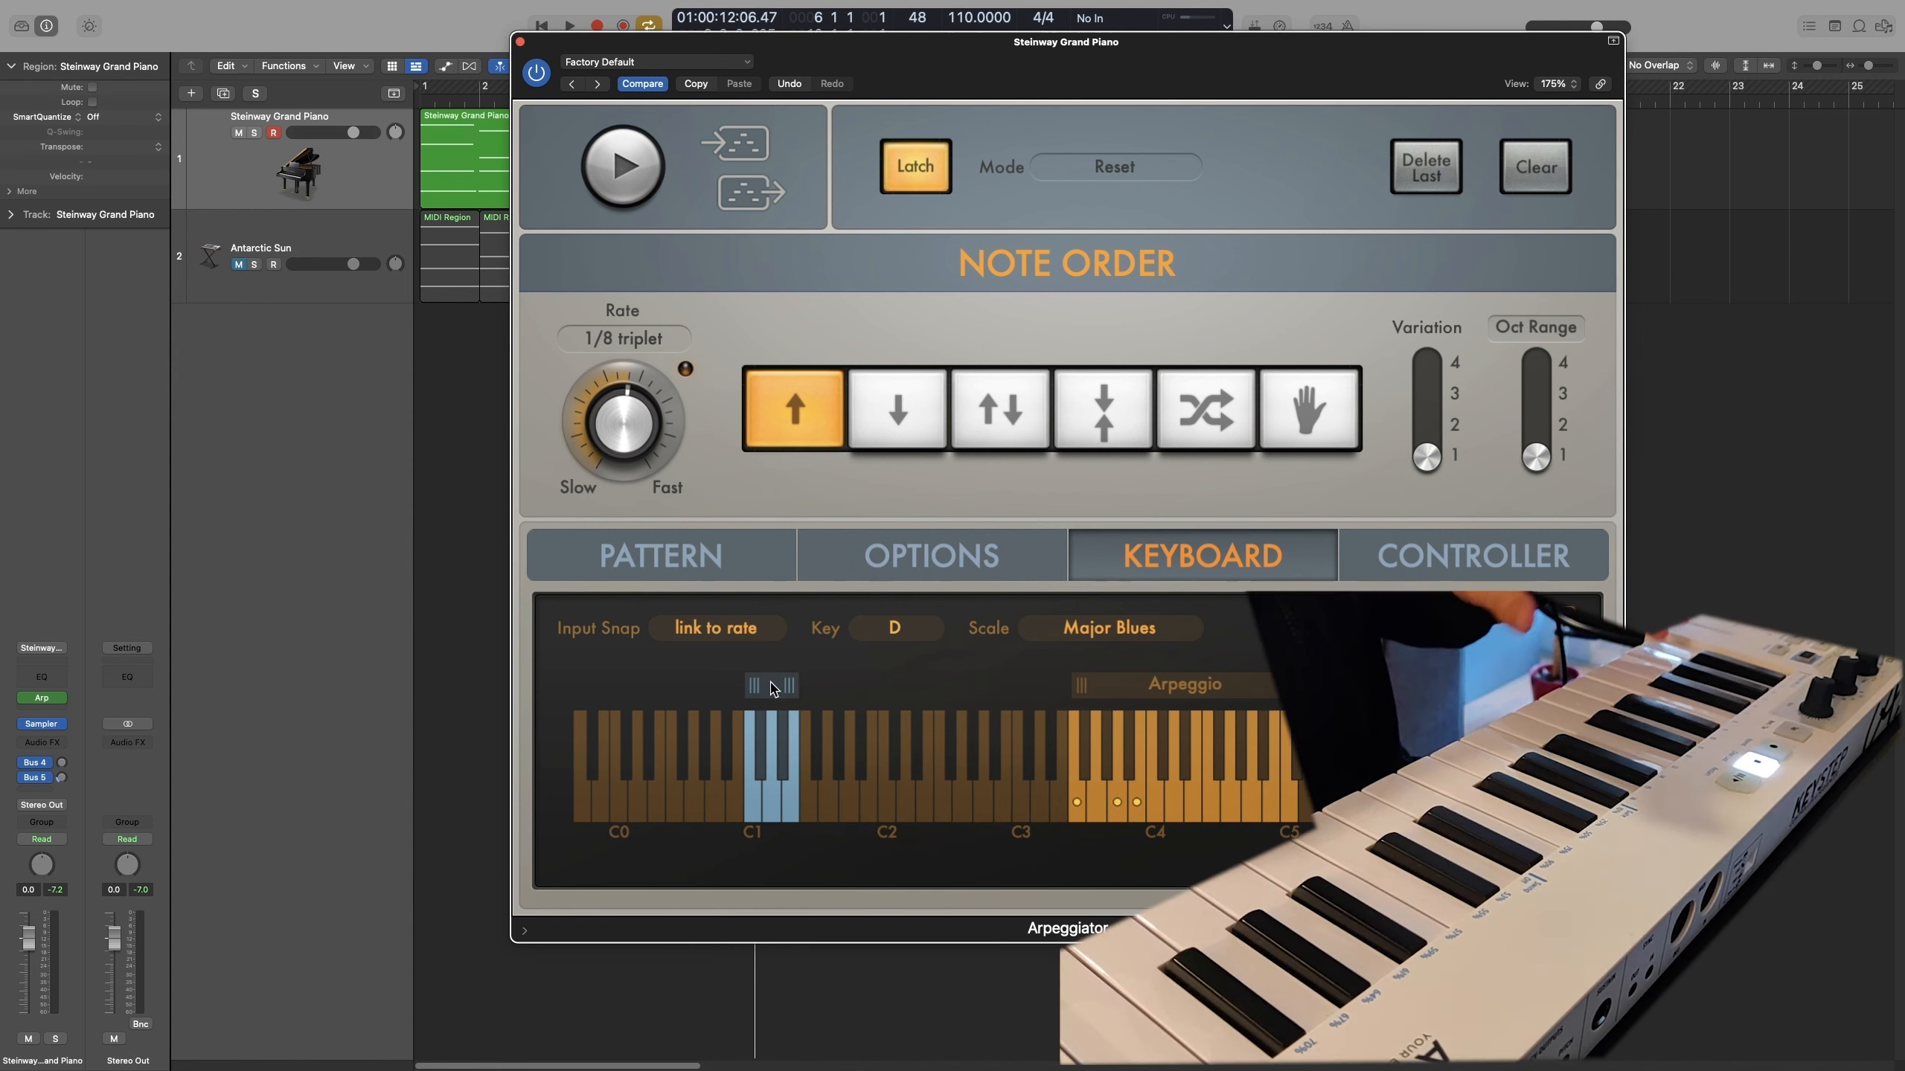
{"action": "left_click_drag", "start_coordinate": [773, 687], "coordinate": [868, 705]}
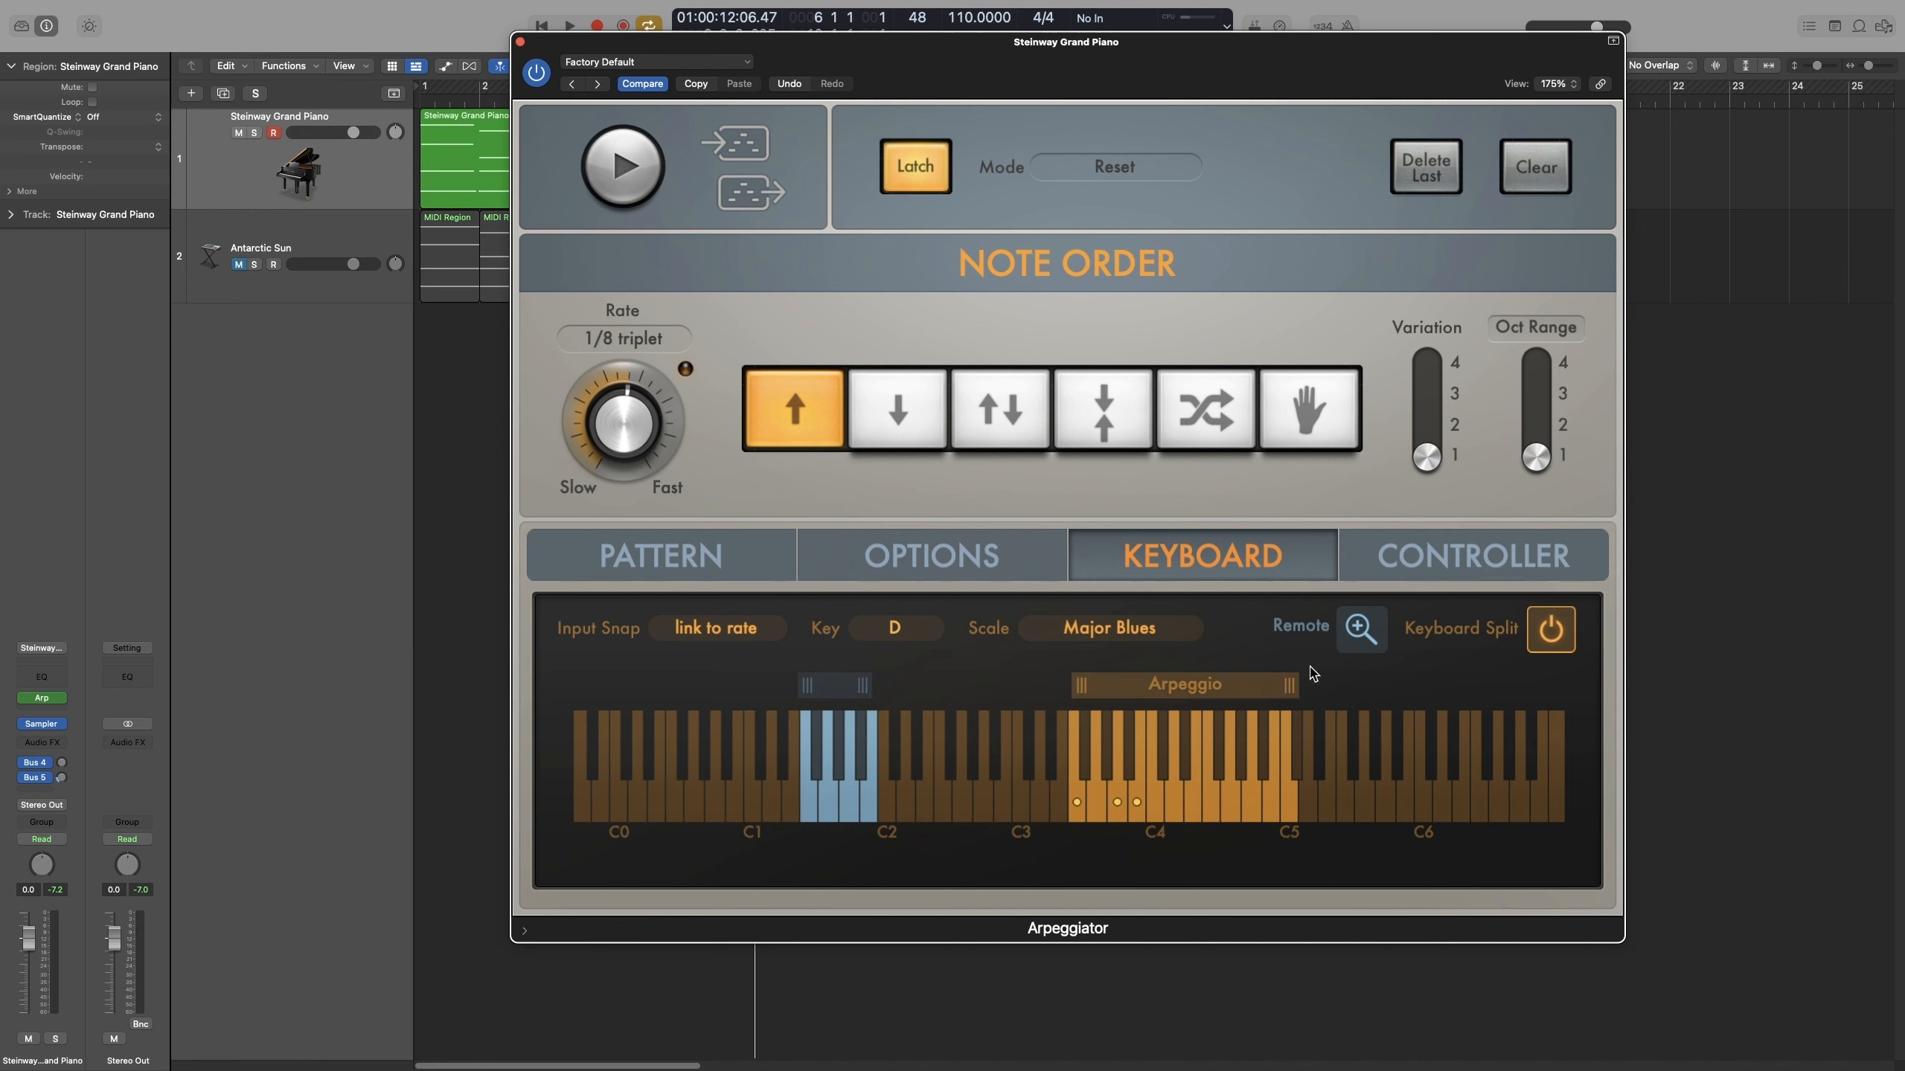
In the enlarged Remote view, assign Play to the zone's lowest key, F1, and Stop to the next white key, G1.
{"action": "left_click", "coordinate": [1363, 629]}
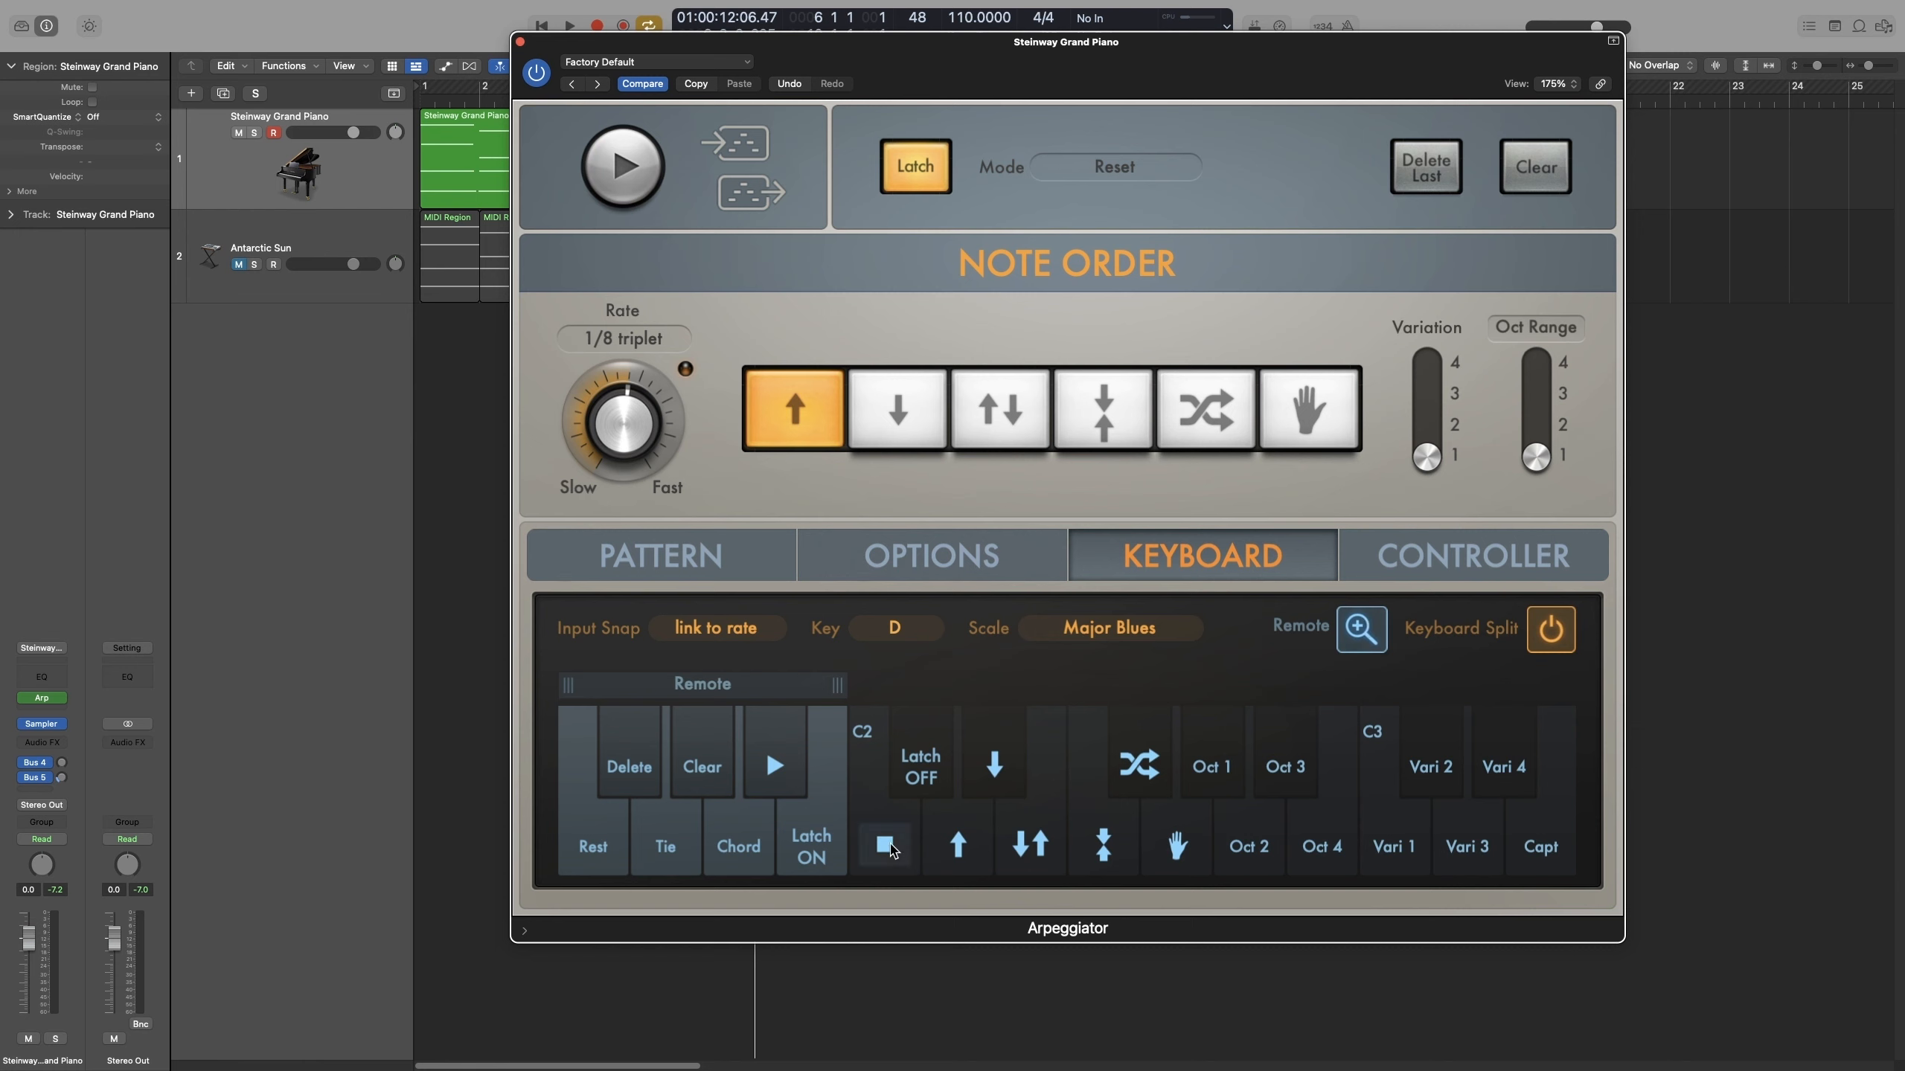
{"action": "left_click_drag", "start_coordinate": [786, 781], "coordinate": [593, 848]}
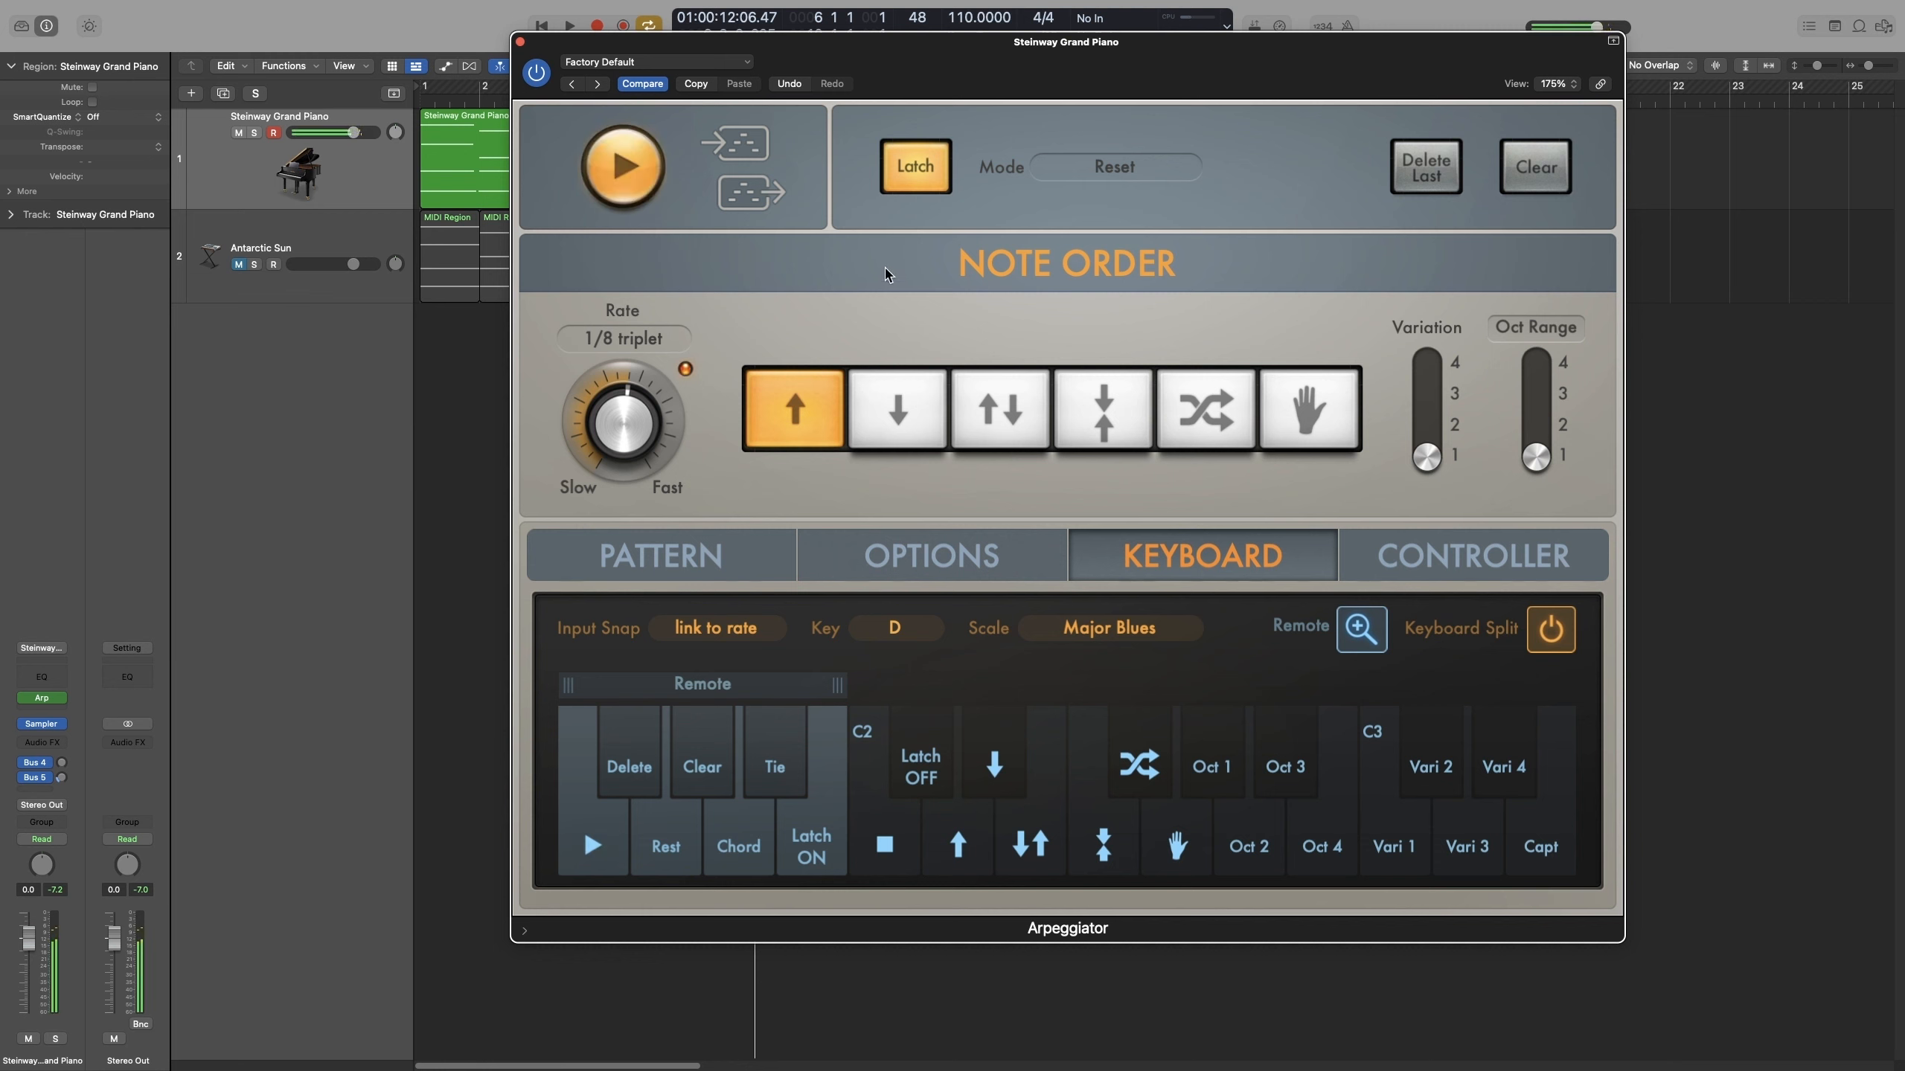
{"action": "left_click_drag", "start_coordinate": [885, 844], "coordinate": [692, 858]}
{"action": "left_click", "coordinate": [679, 859]}
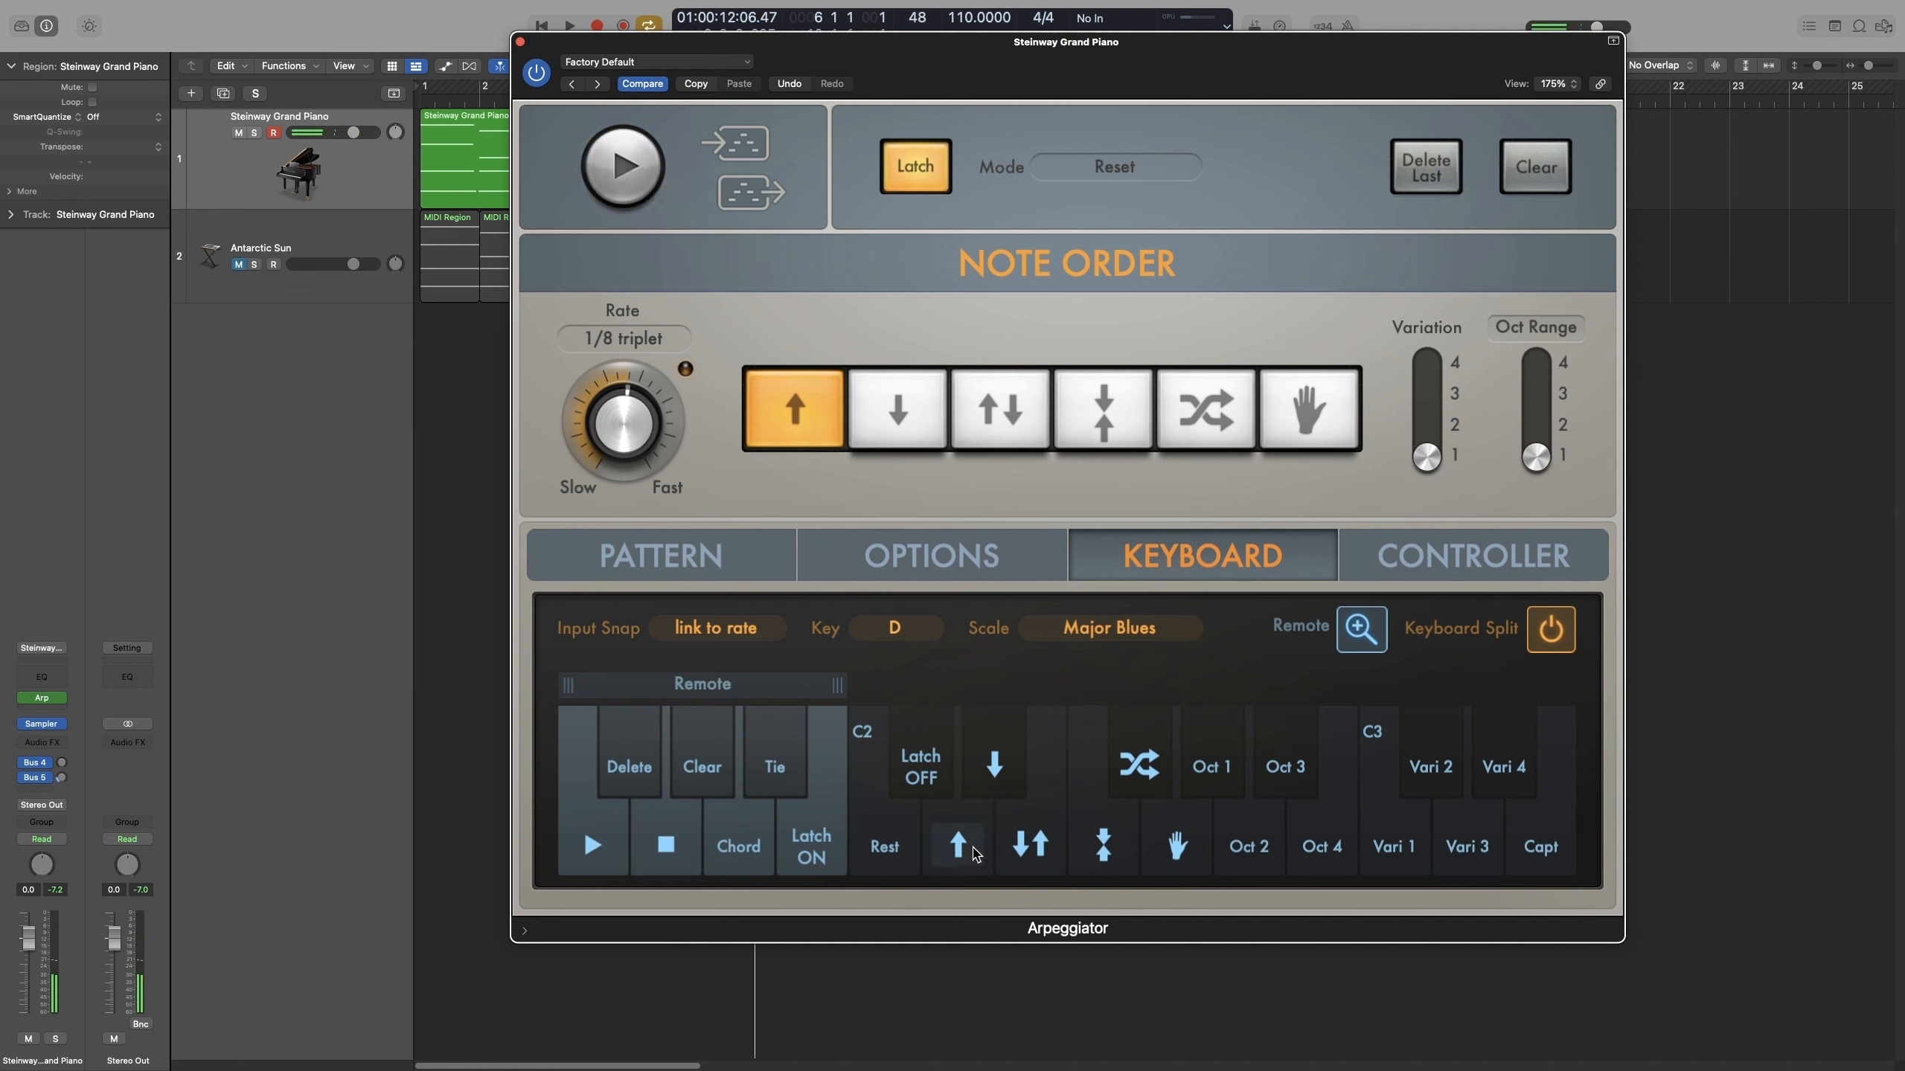
Assign the up order to G#1, up/down to A#1, down to B1, random to A1 and Oct 2 to F#1 in the Remote zone.
{"action": "left_click_drag", "start_coordinate": [957, 856], "coordinate": [705, 773]}
{"action": "left_click_drag", "start_coordinate": [1050, 847], "coordinate": [776, 765]}
{"action": "left_click_drag", "start_coordinate": [994, 774], "coordinate": [802, 833]}
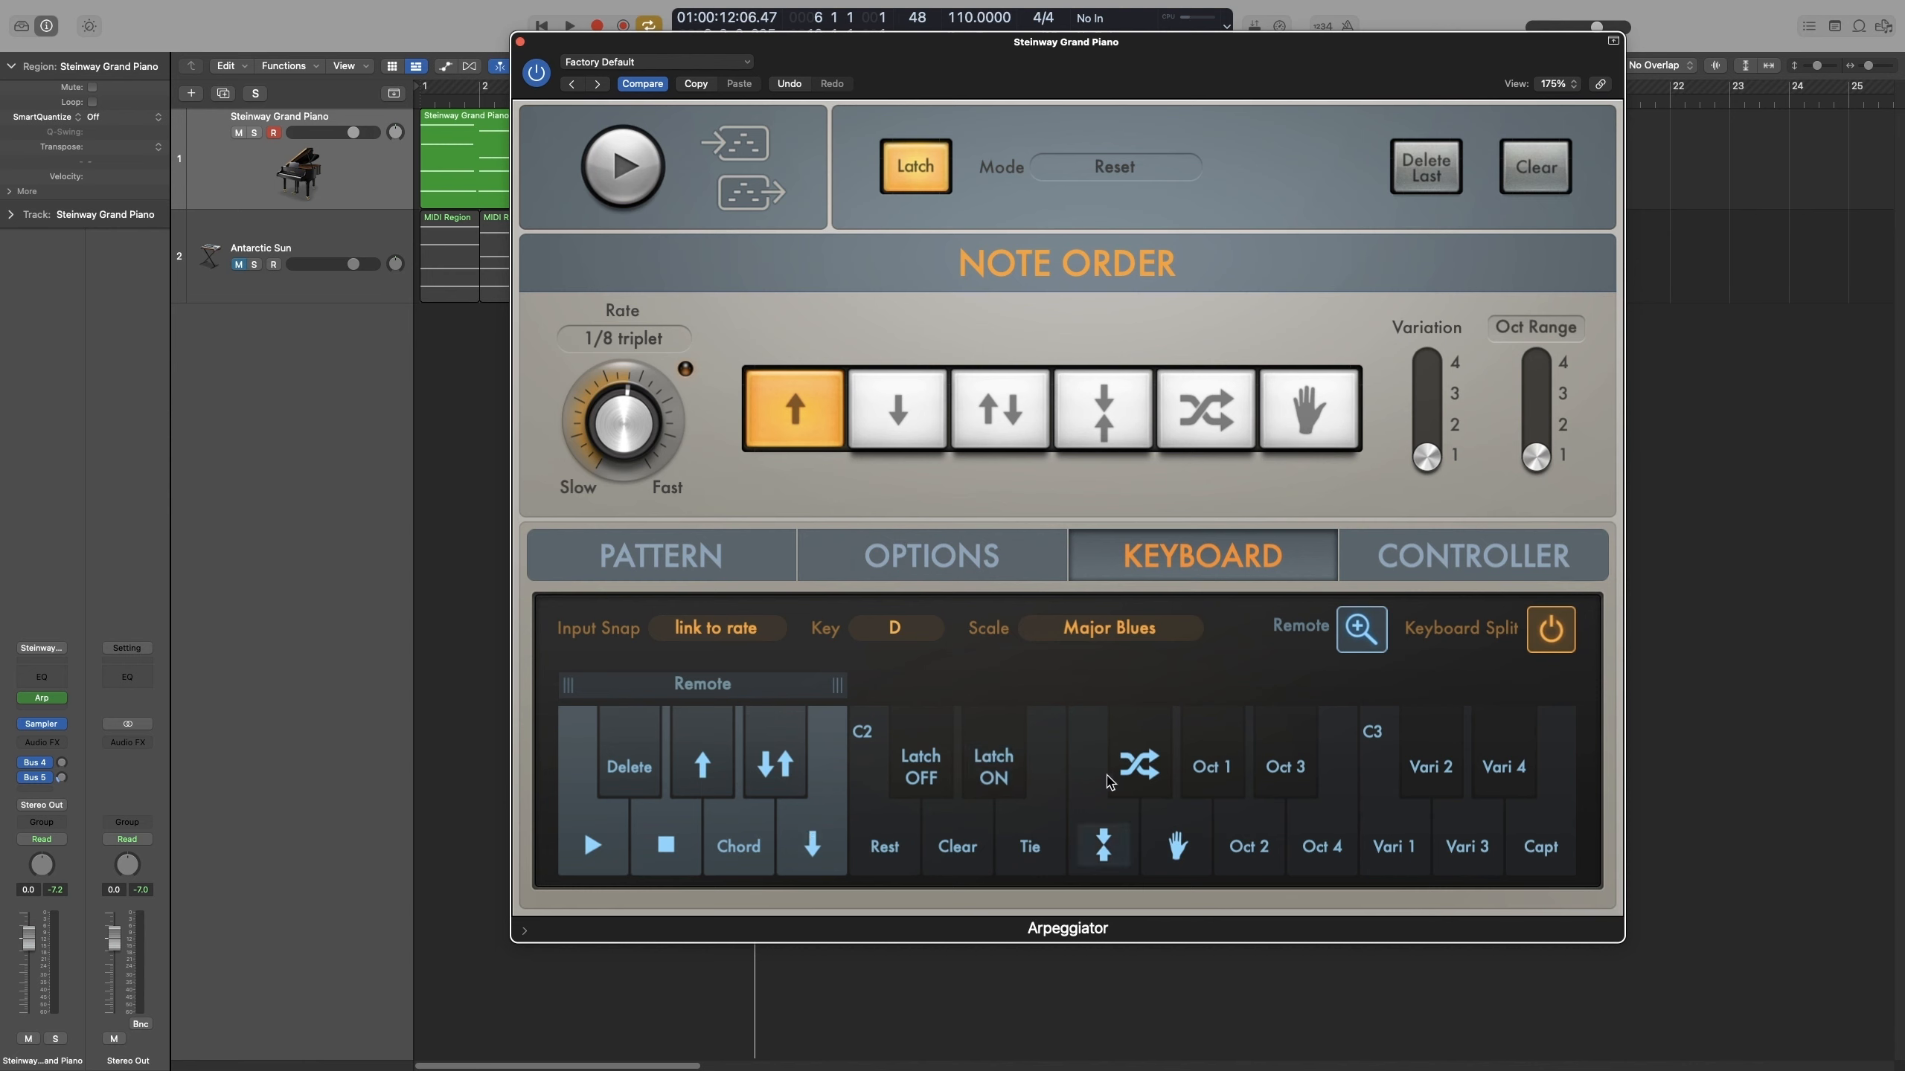
{"action": "left_click_drag", "start_coordinate": [1129, 762], "coordinate": [738, 846]}
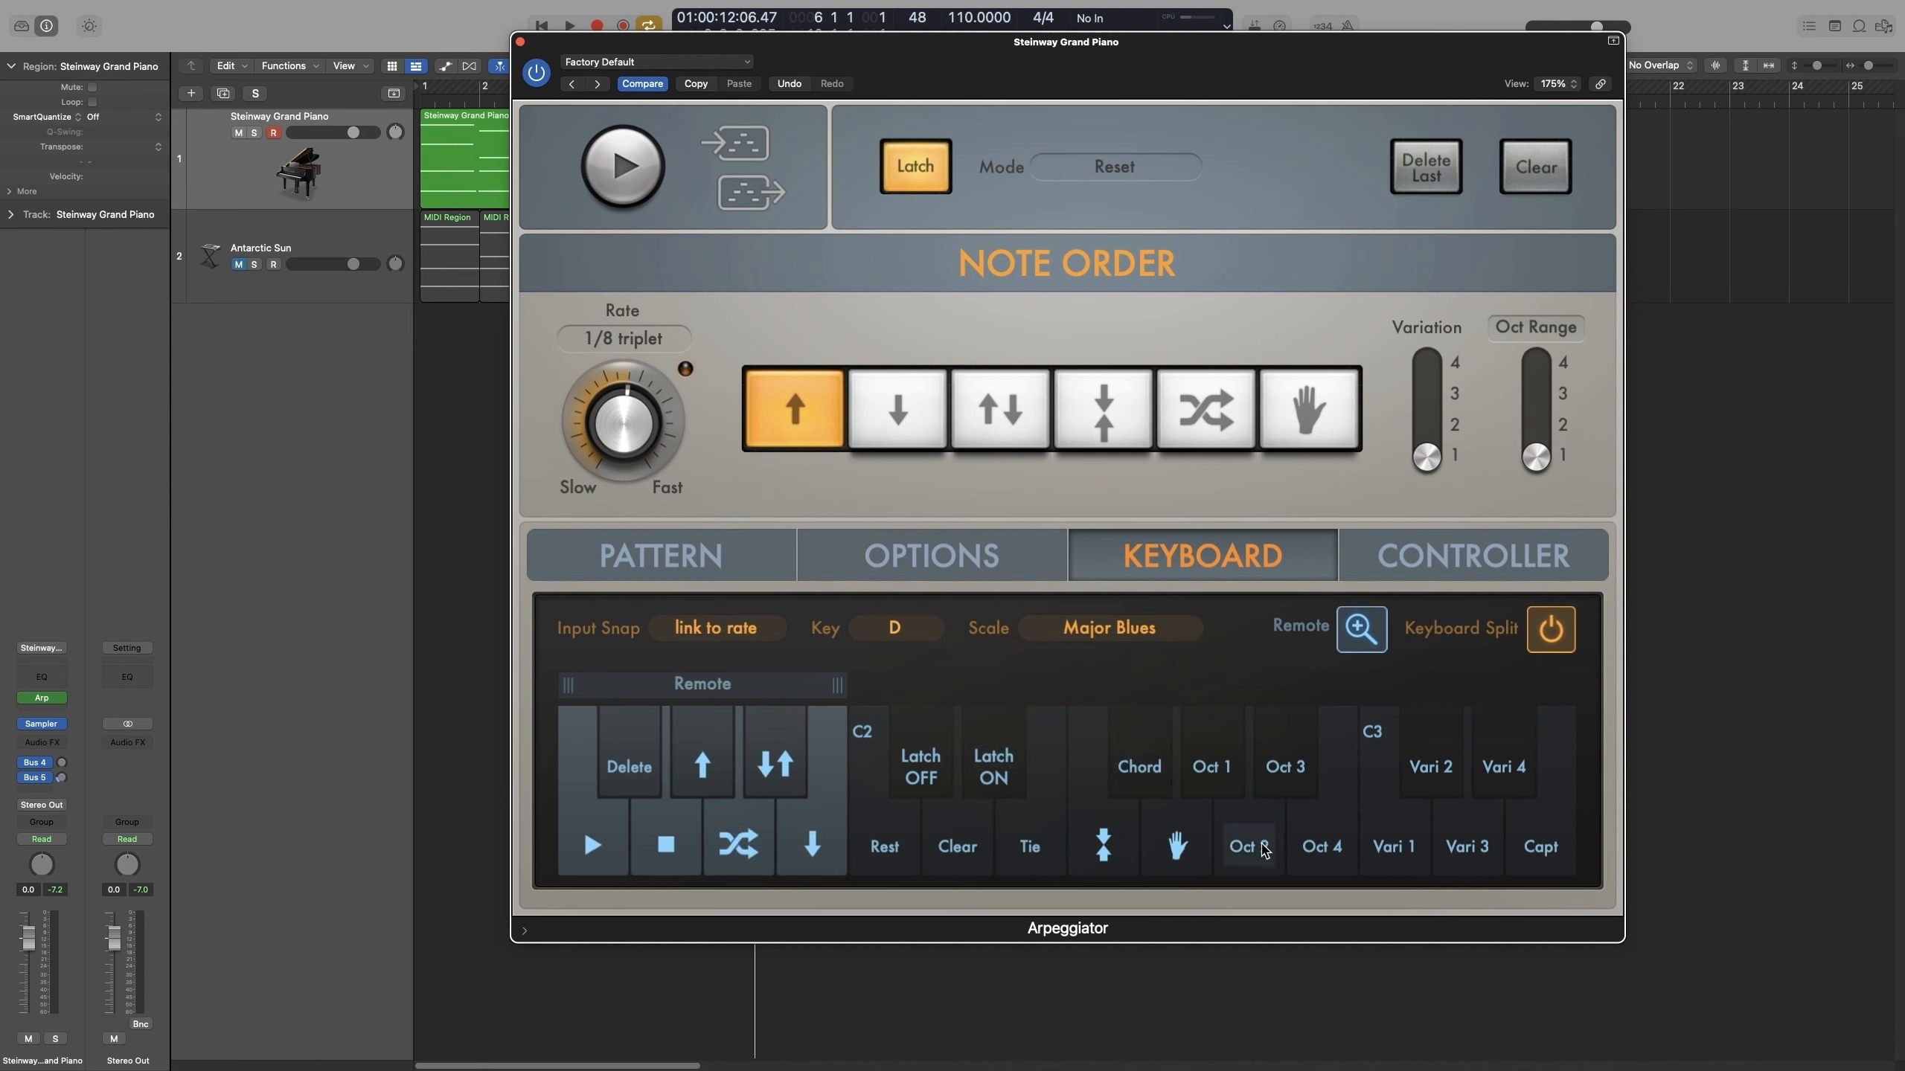
{"action": "left_click_drag", "start_coordinate": [645, 780], "coordinate": [1248, 846]}
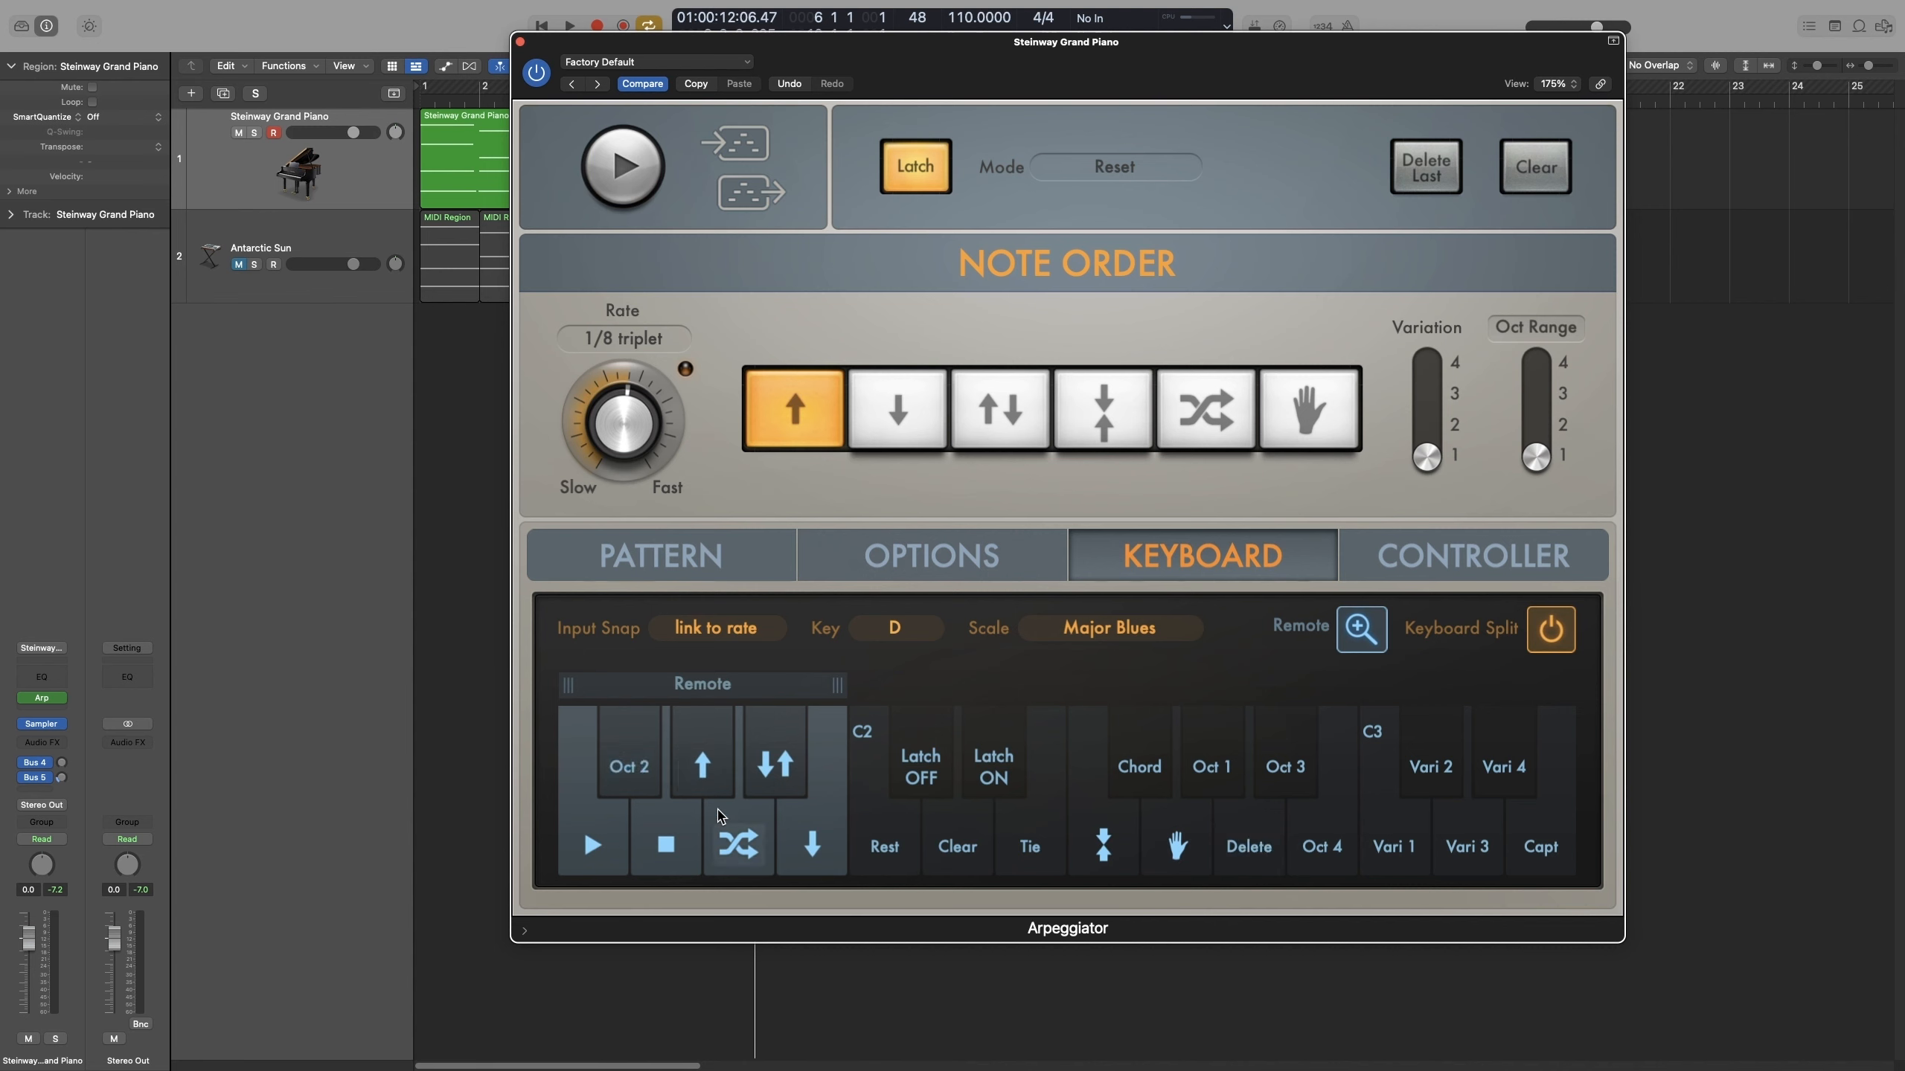
Move and shorten the Arpeggio zone to span C3 through B3, and reopen the enlarged Remote key view.
{"action": "left_click", "coordinate": [1378, 631]}
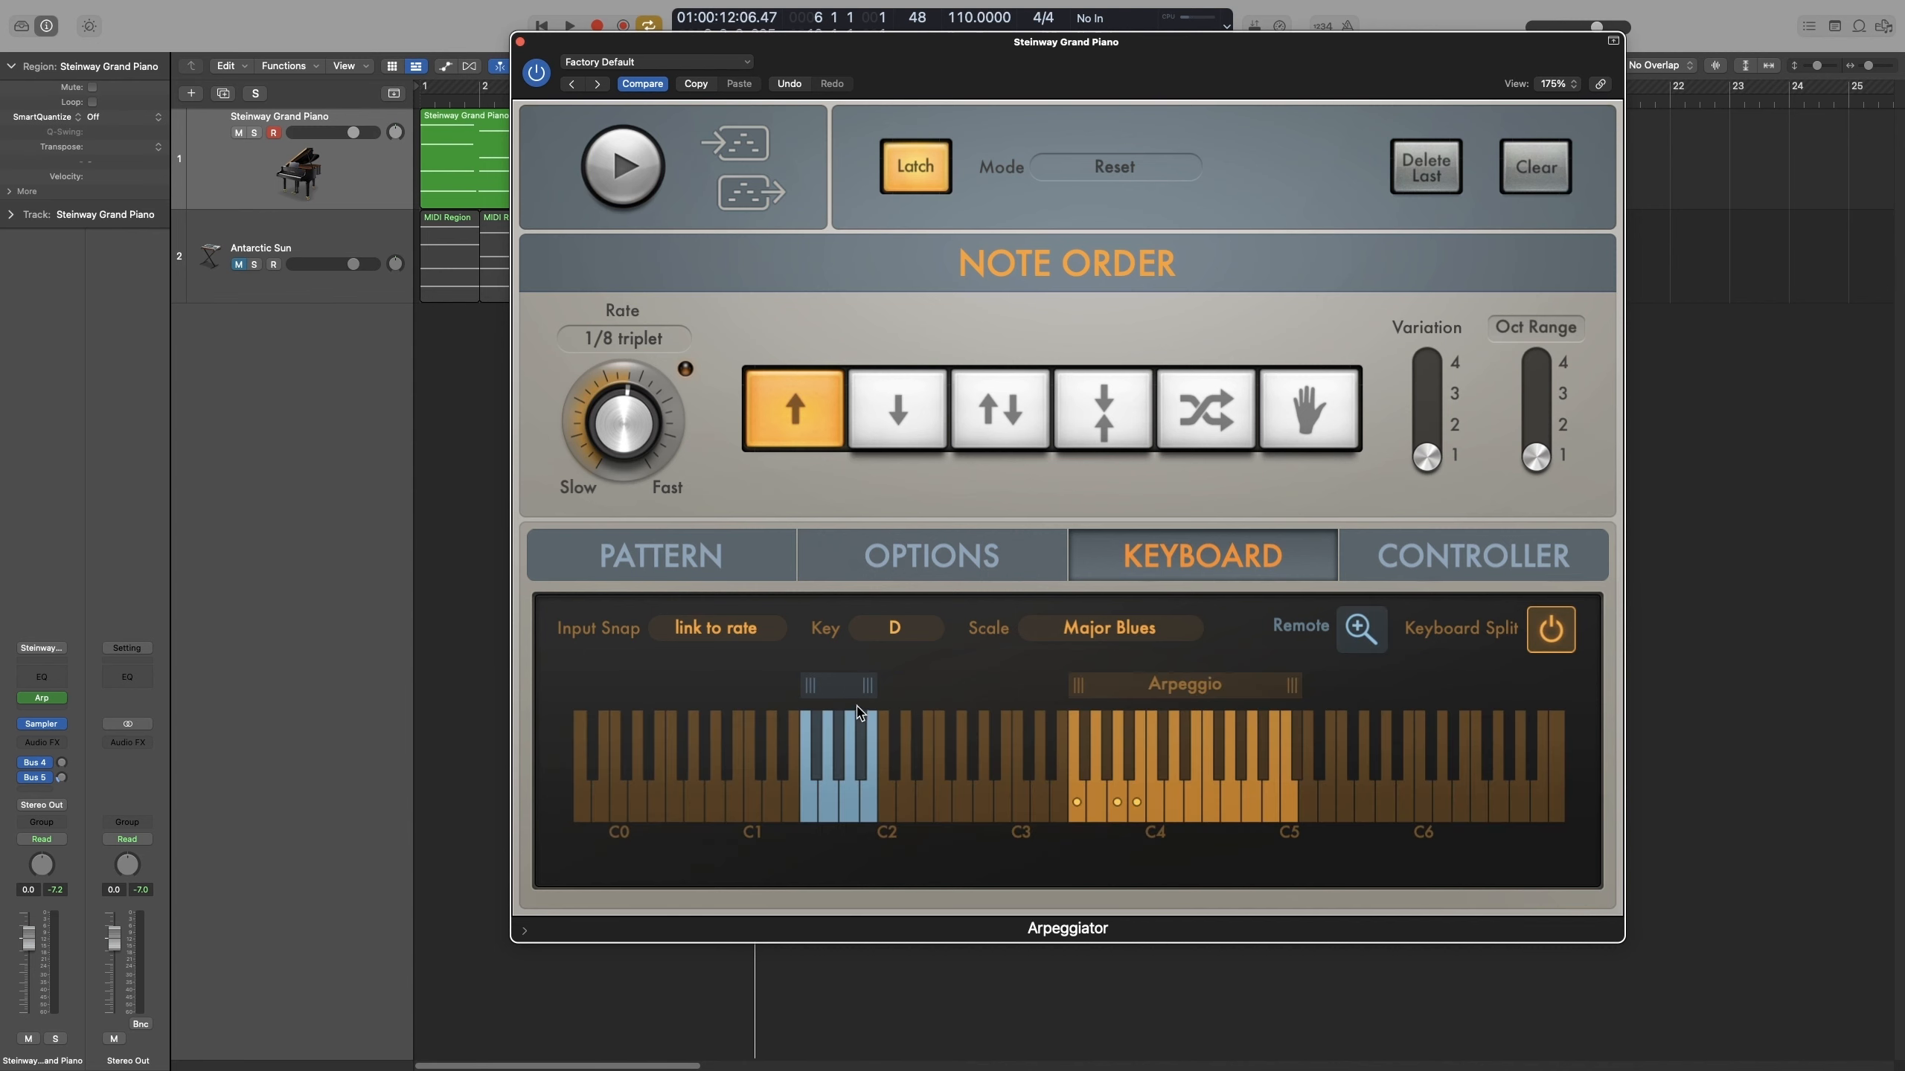
{"action": "left_click_drag", "start_coordinate": [1183, 696], "coordinate": [1133, 696]}
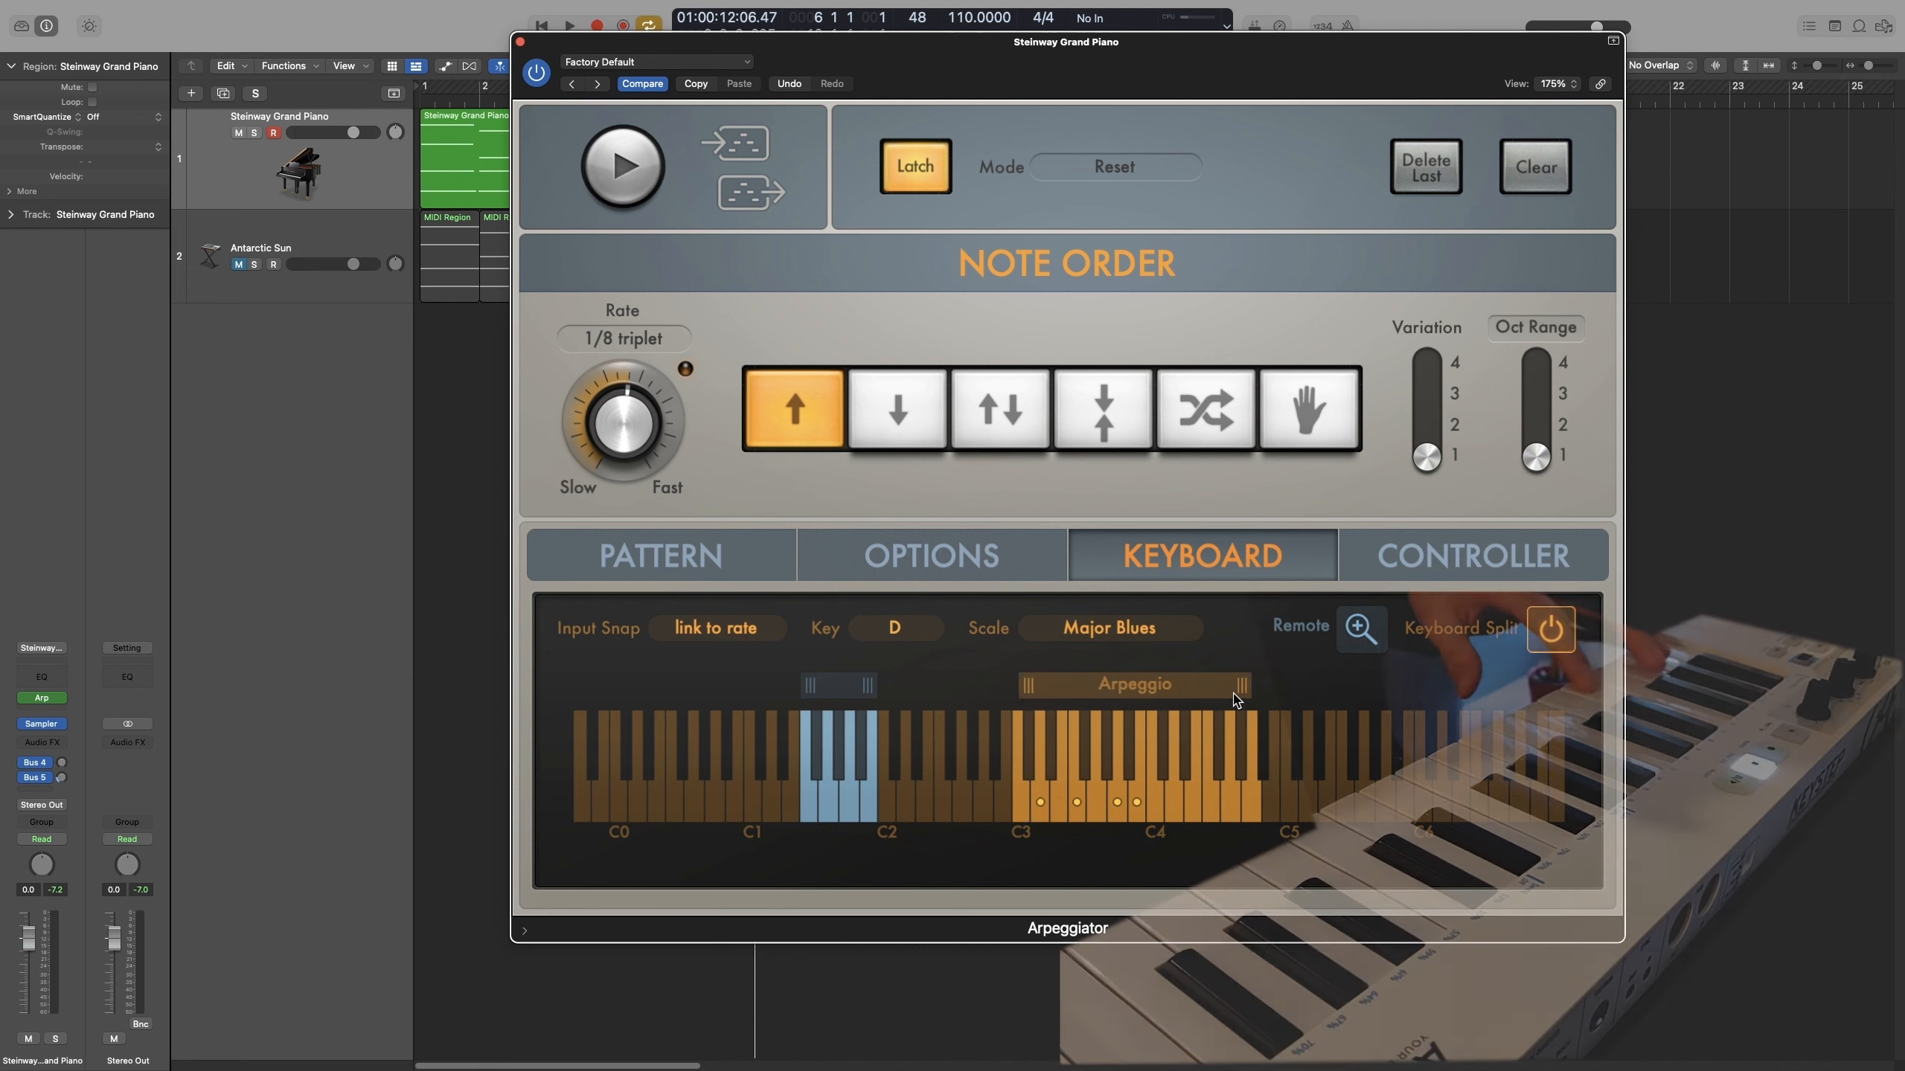
{"action": "left_click_drag", "start_coordinate": [1238, 699], "coordinate": [1144, 726]}
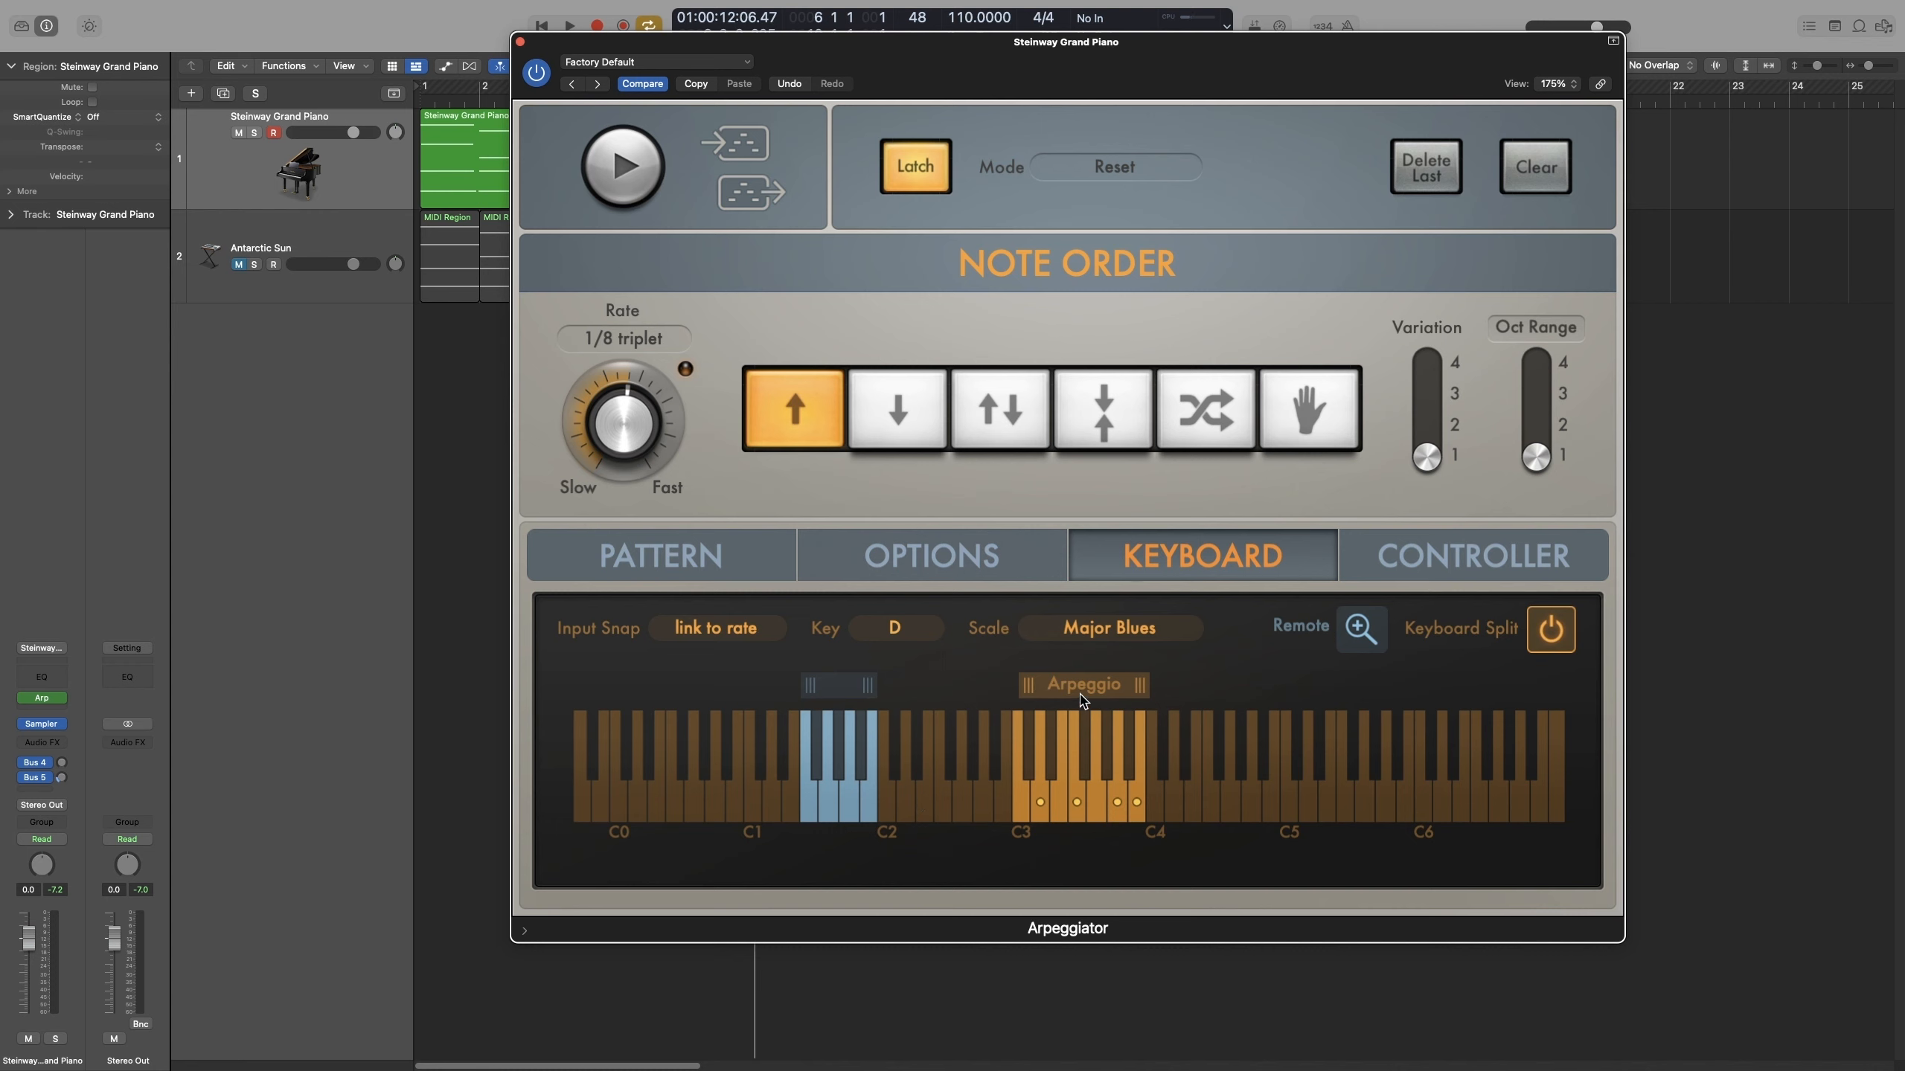
{"action": "left_click", "coordinate": [1358, 628]}
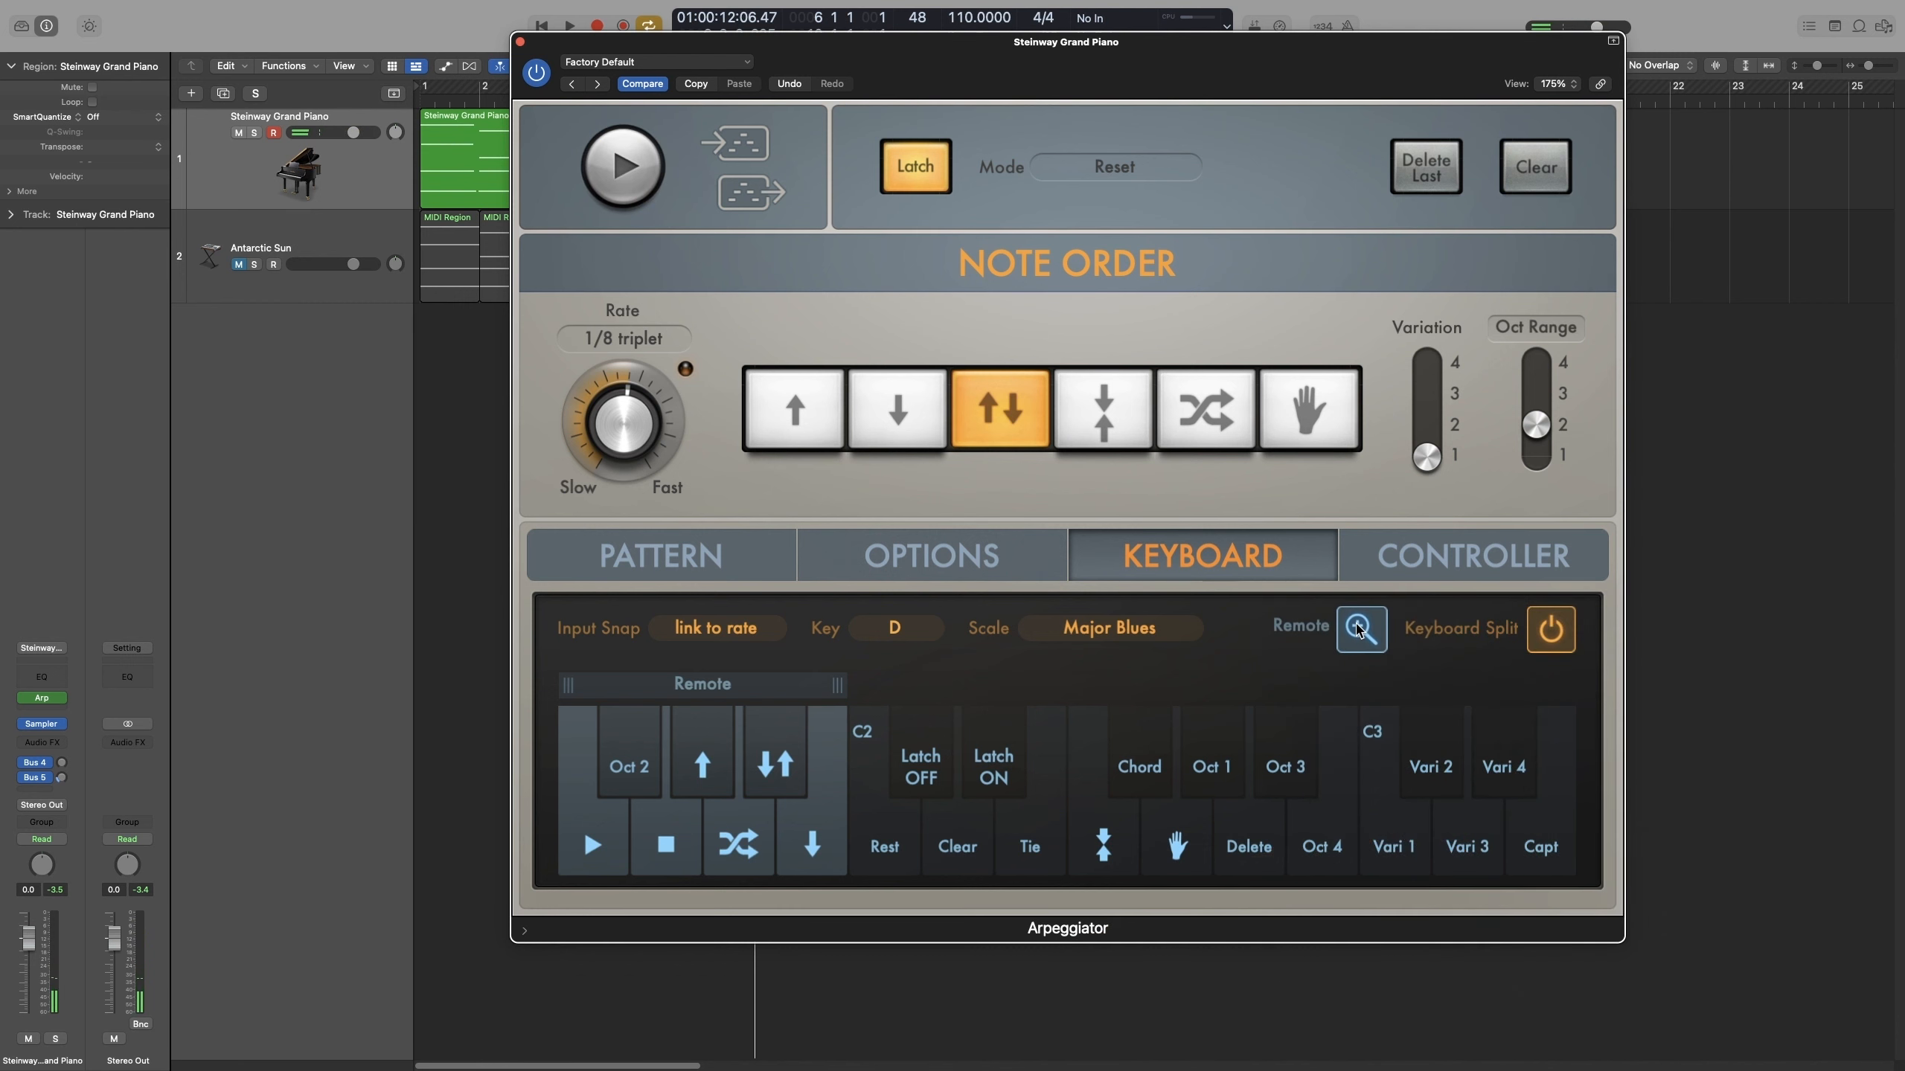
Configure the first controller assignment with 1 Mod Wheel as MIDI controller and Note Length Random as destination.
{"action": "left_click", "coordinate": [1467, 557]}
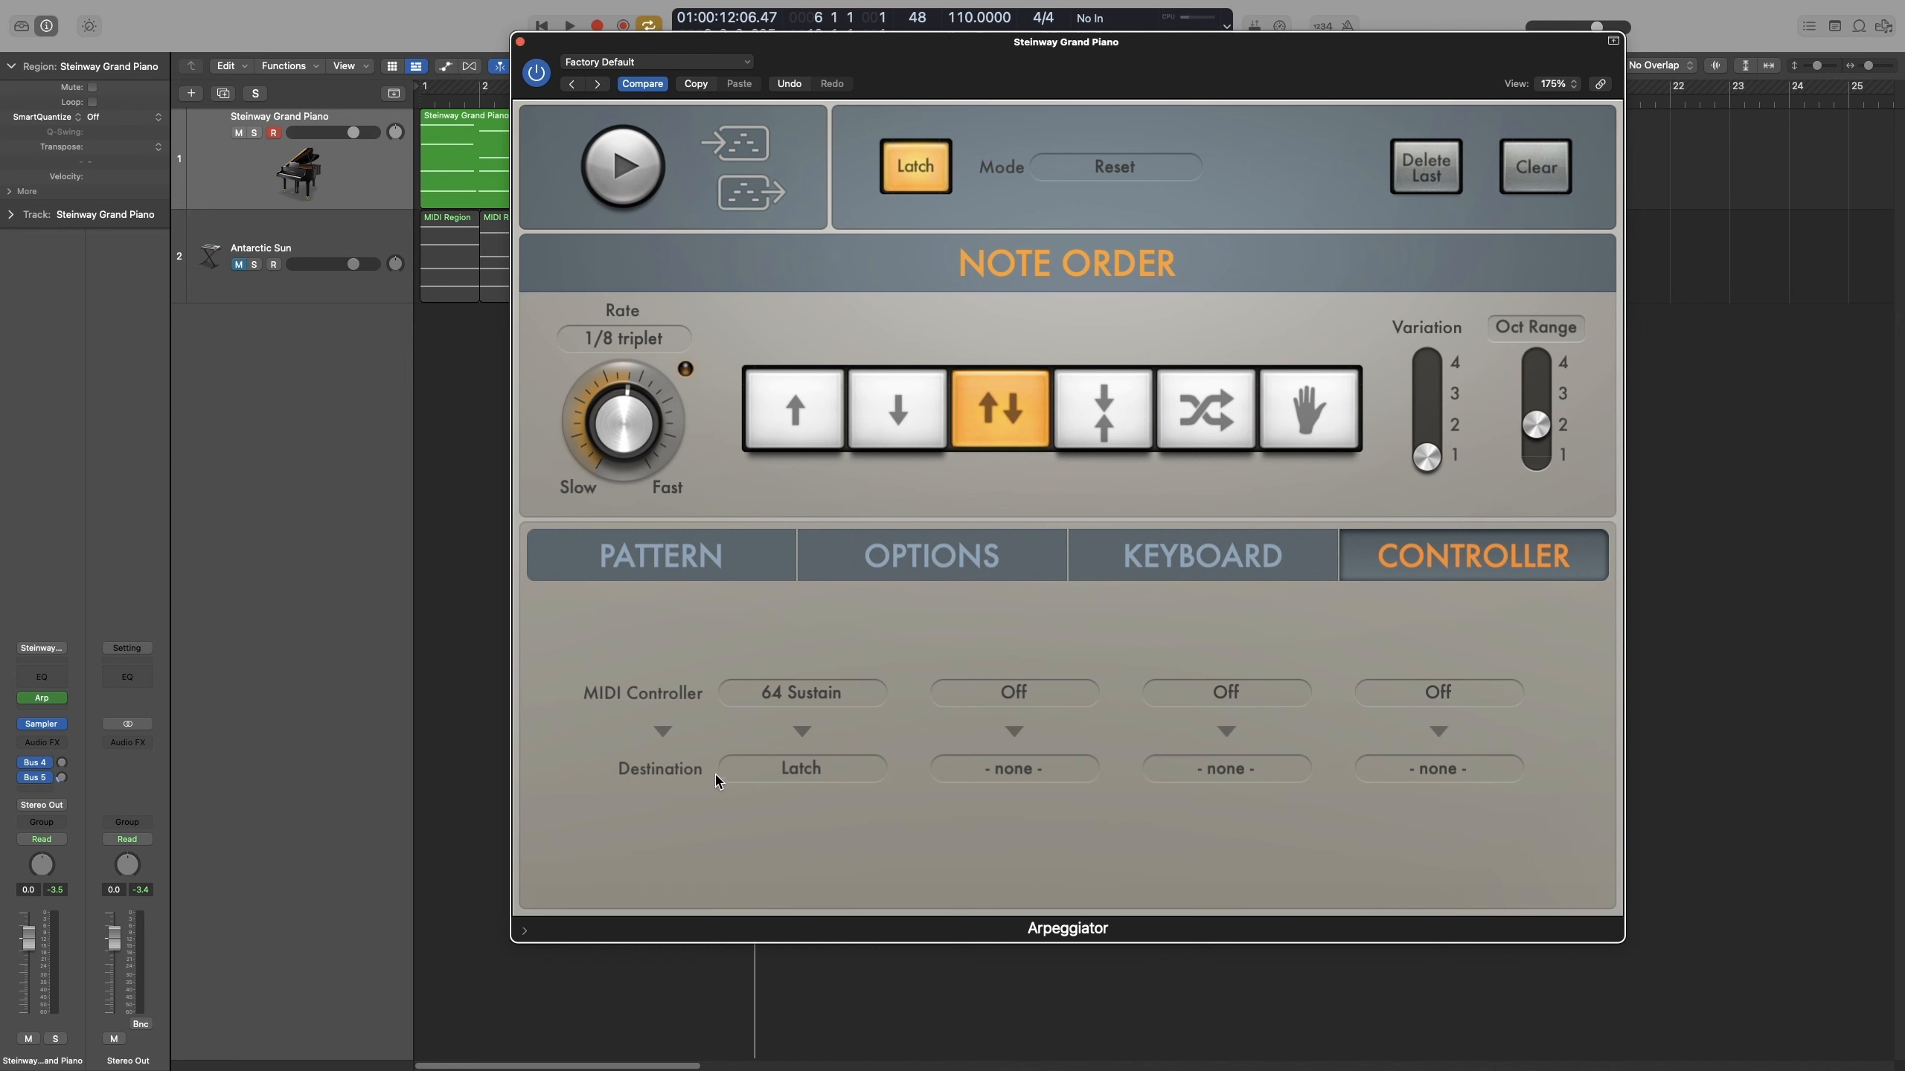
{"action": "left_click", "coordinate": [820, 703]}
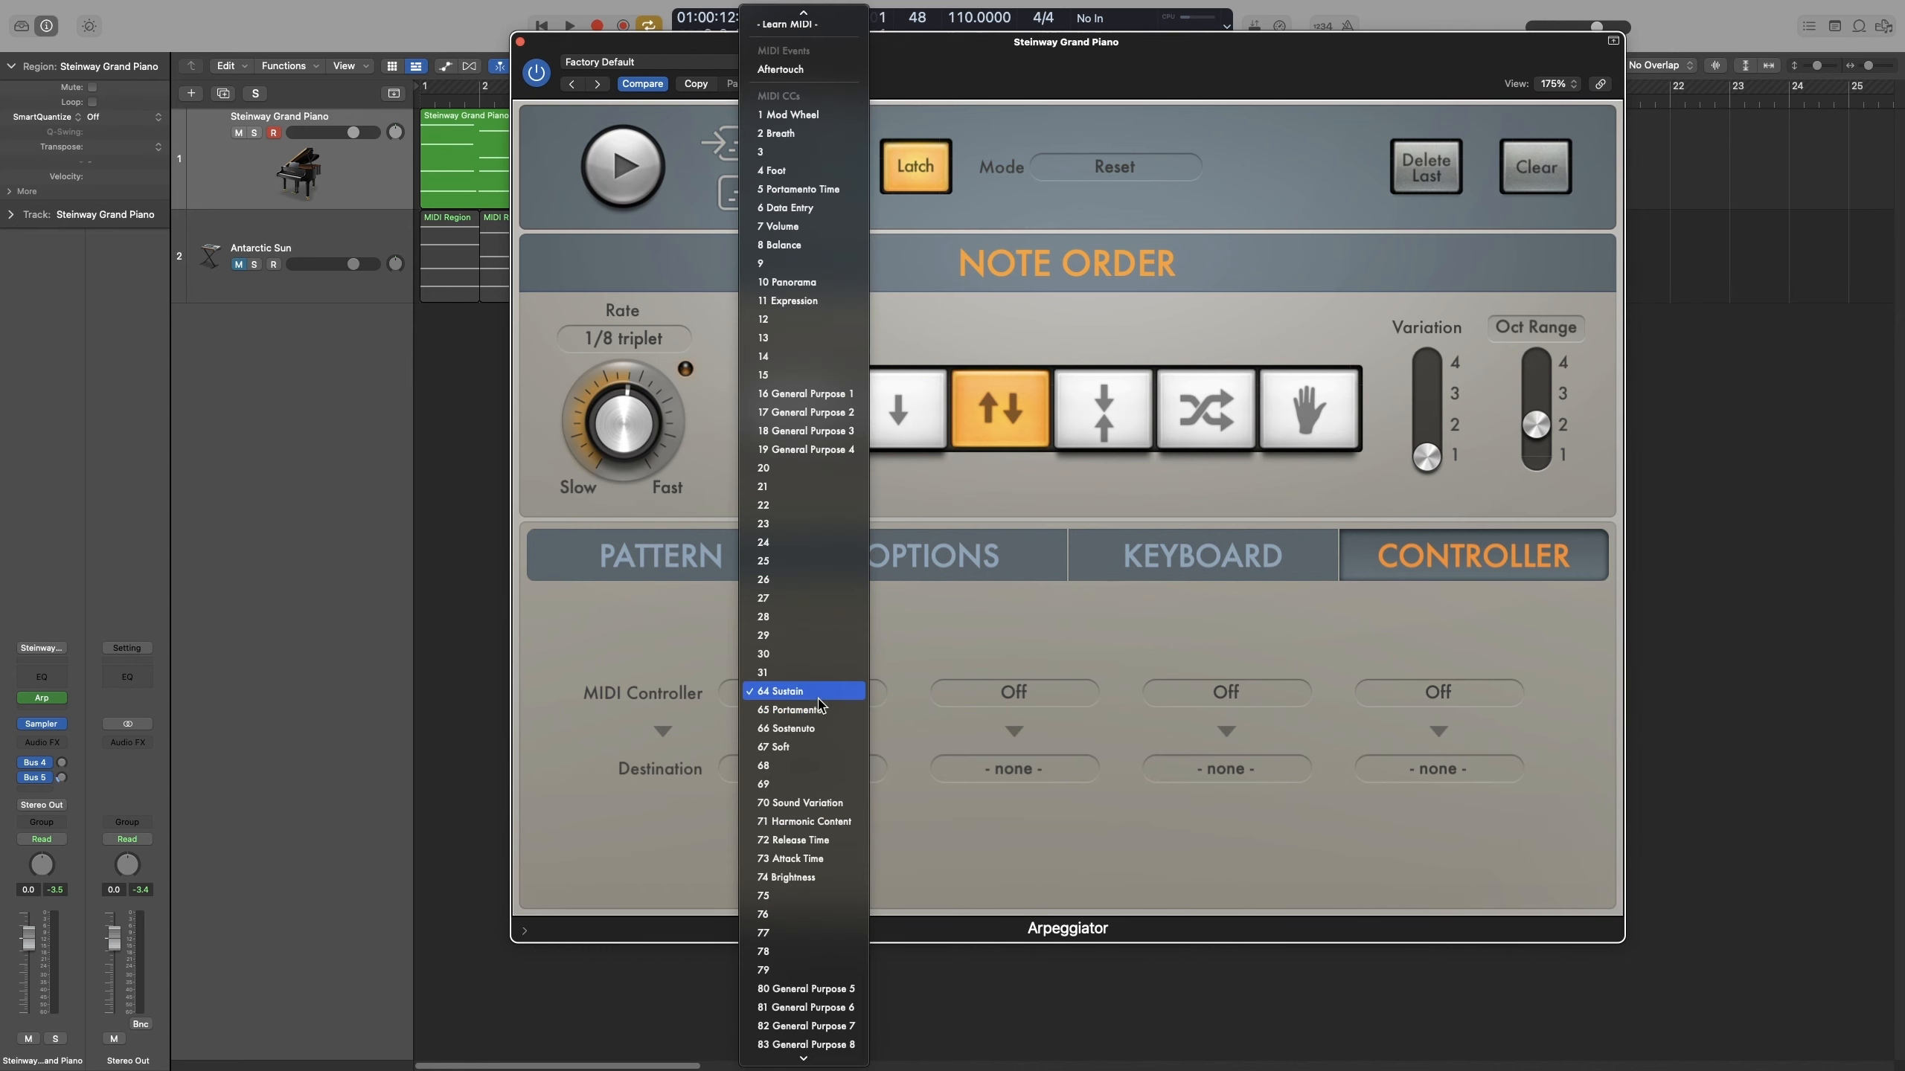
{"action": "scroll", "coordinate": [818, 716], "scroll_direction": "up", "scroll_amount": 1}
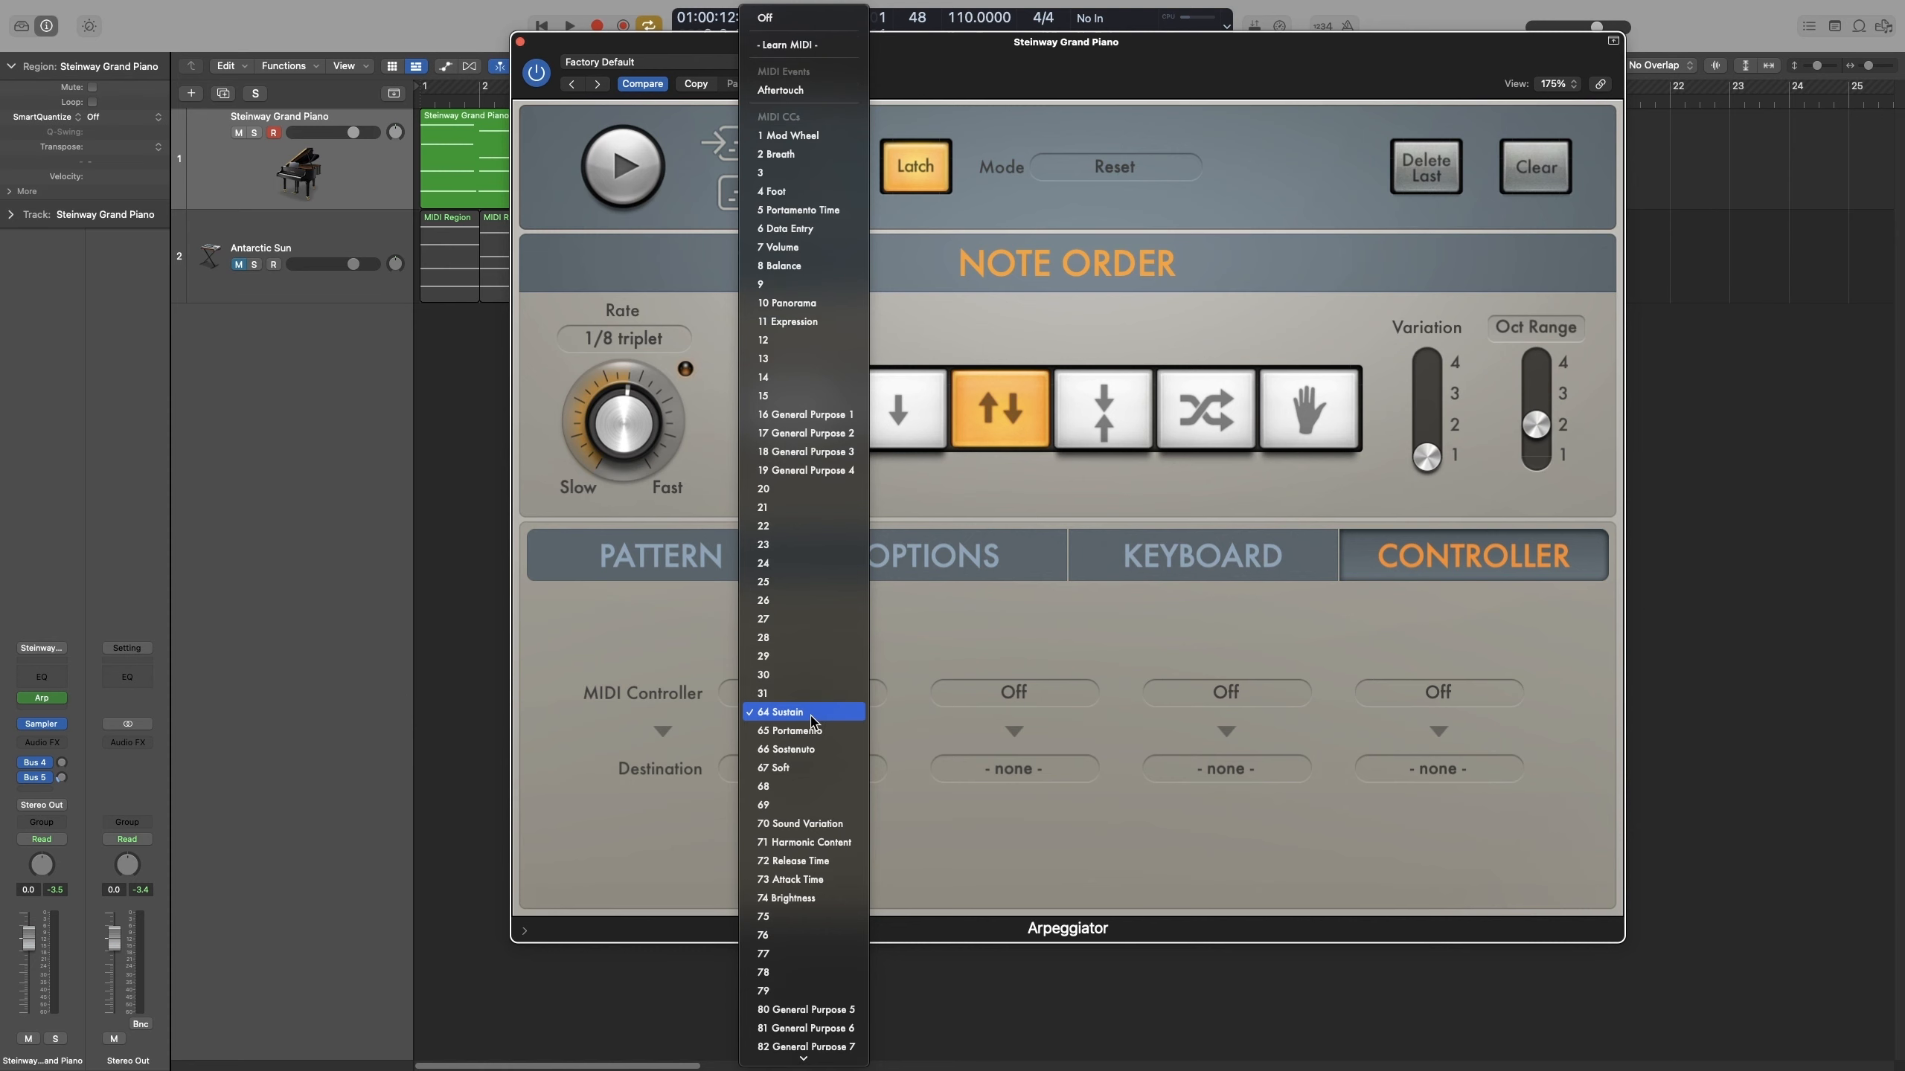
{"action": "left_click", "coordinate": [814, 136]}
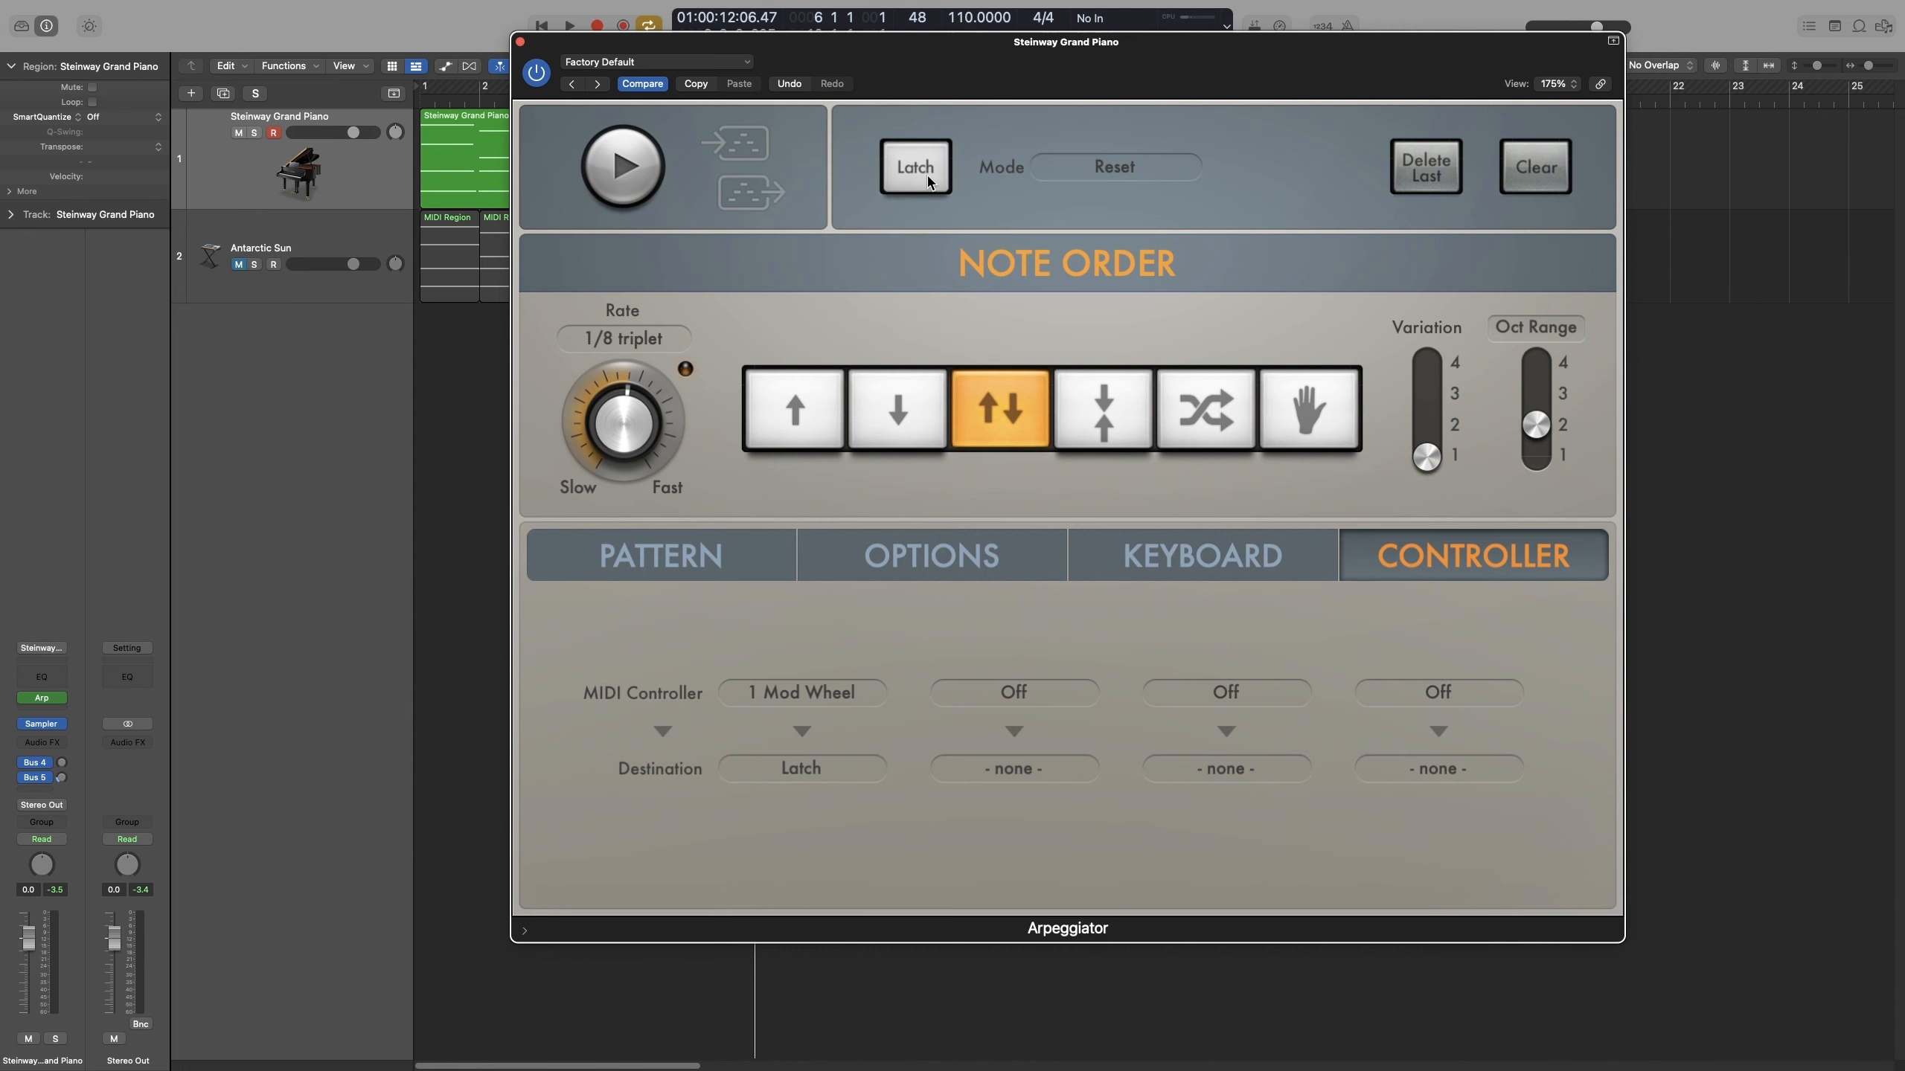
{"action": "left_click", "coordinate": [801, 767]}
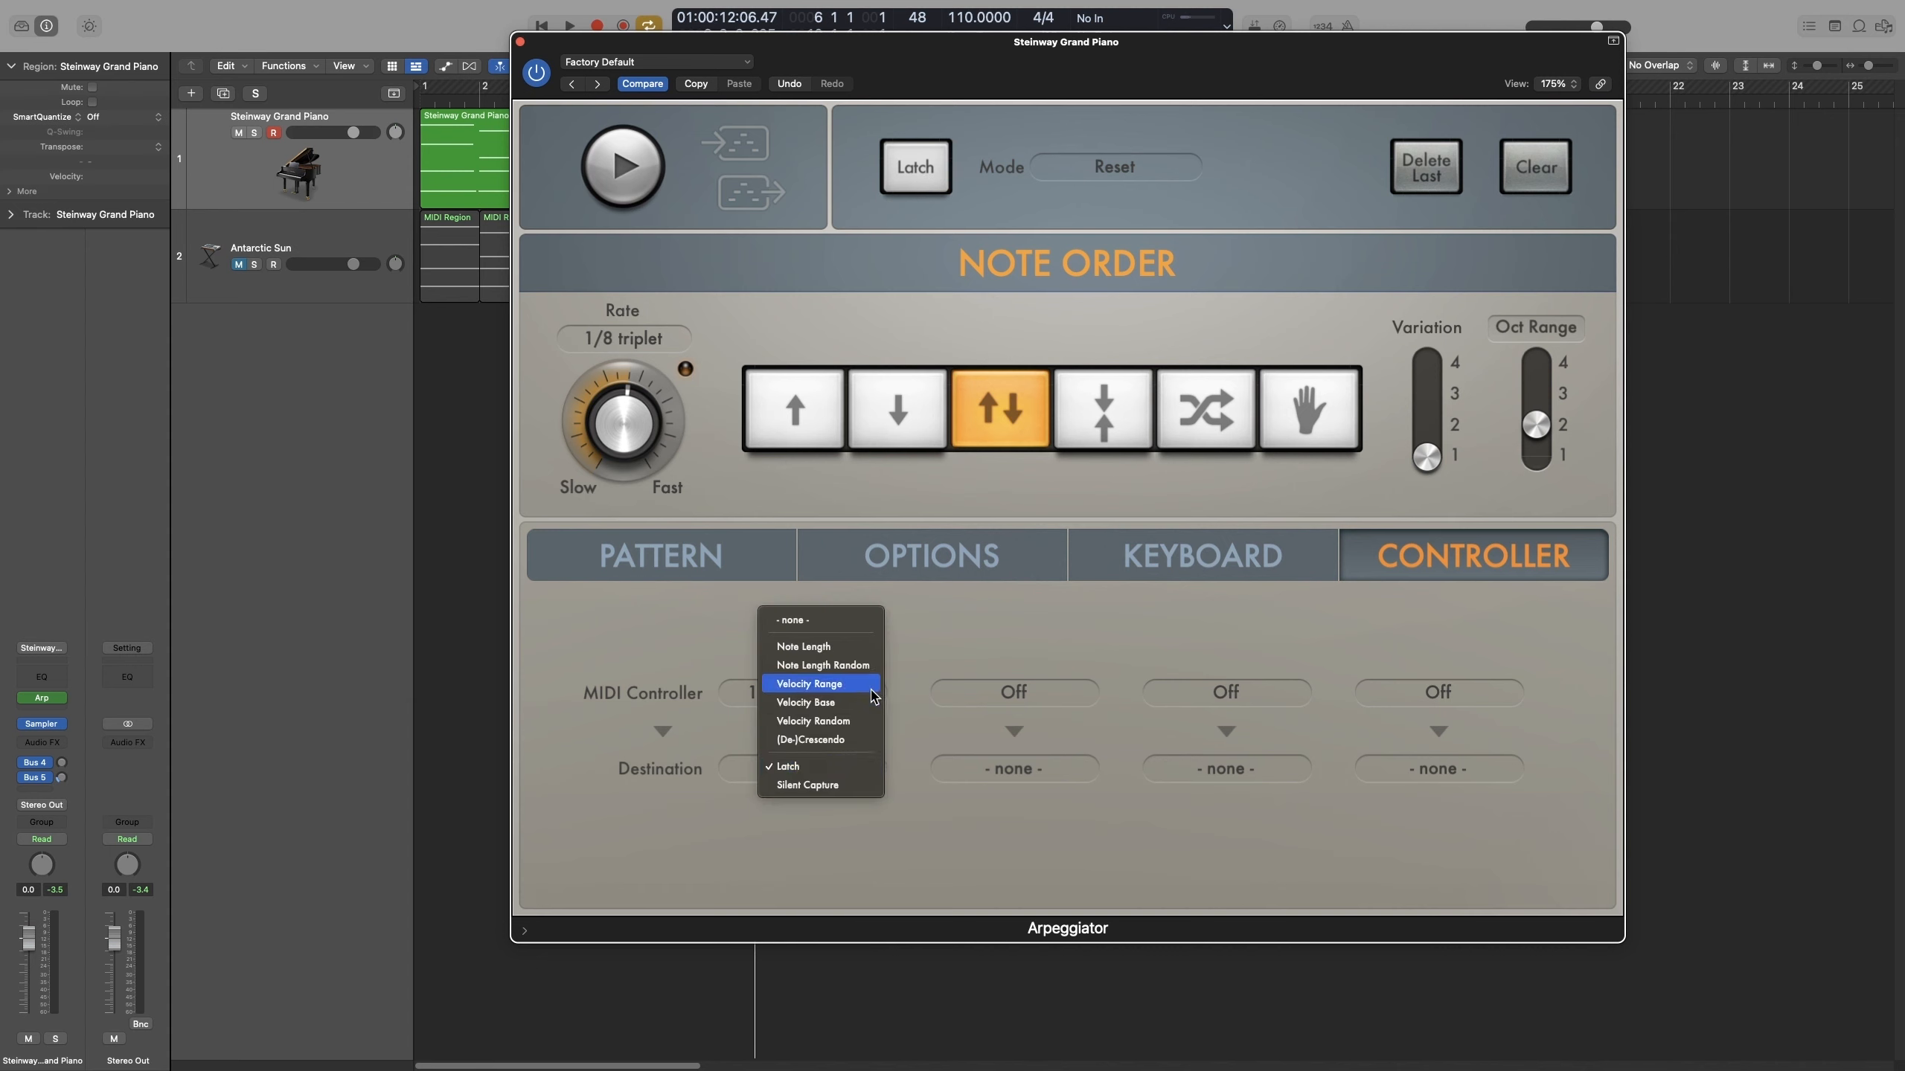
{"action": "left_click", "coordinate": [855, 665]}
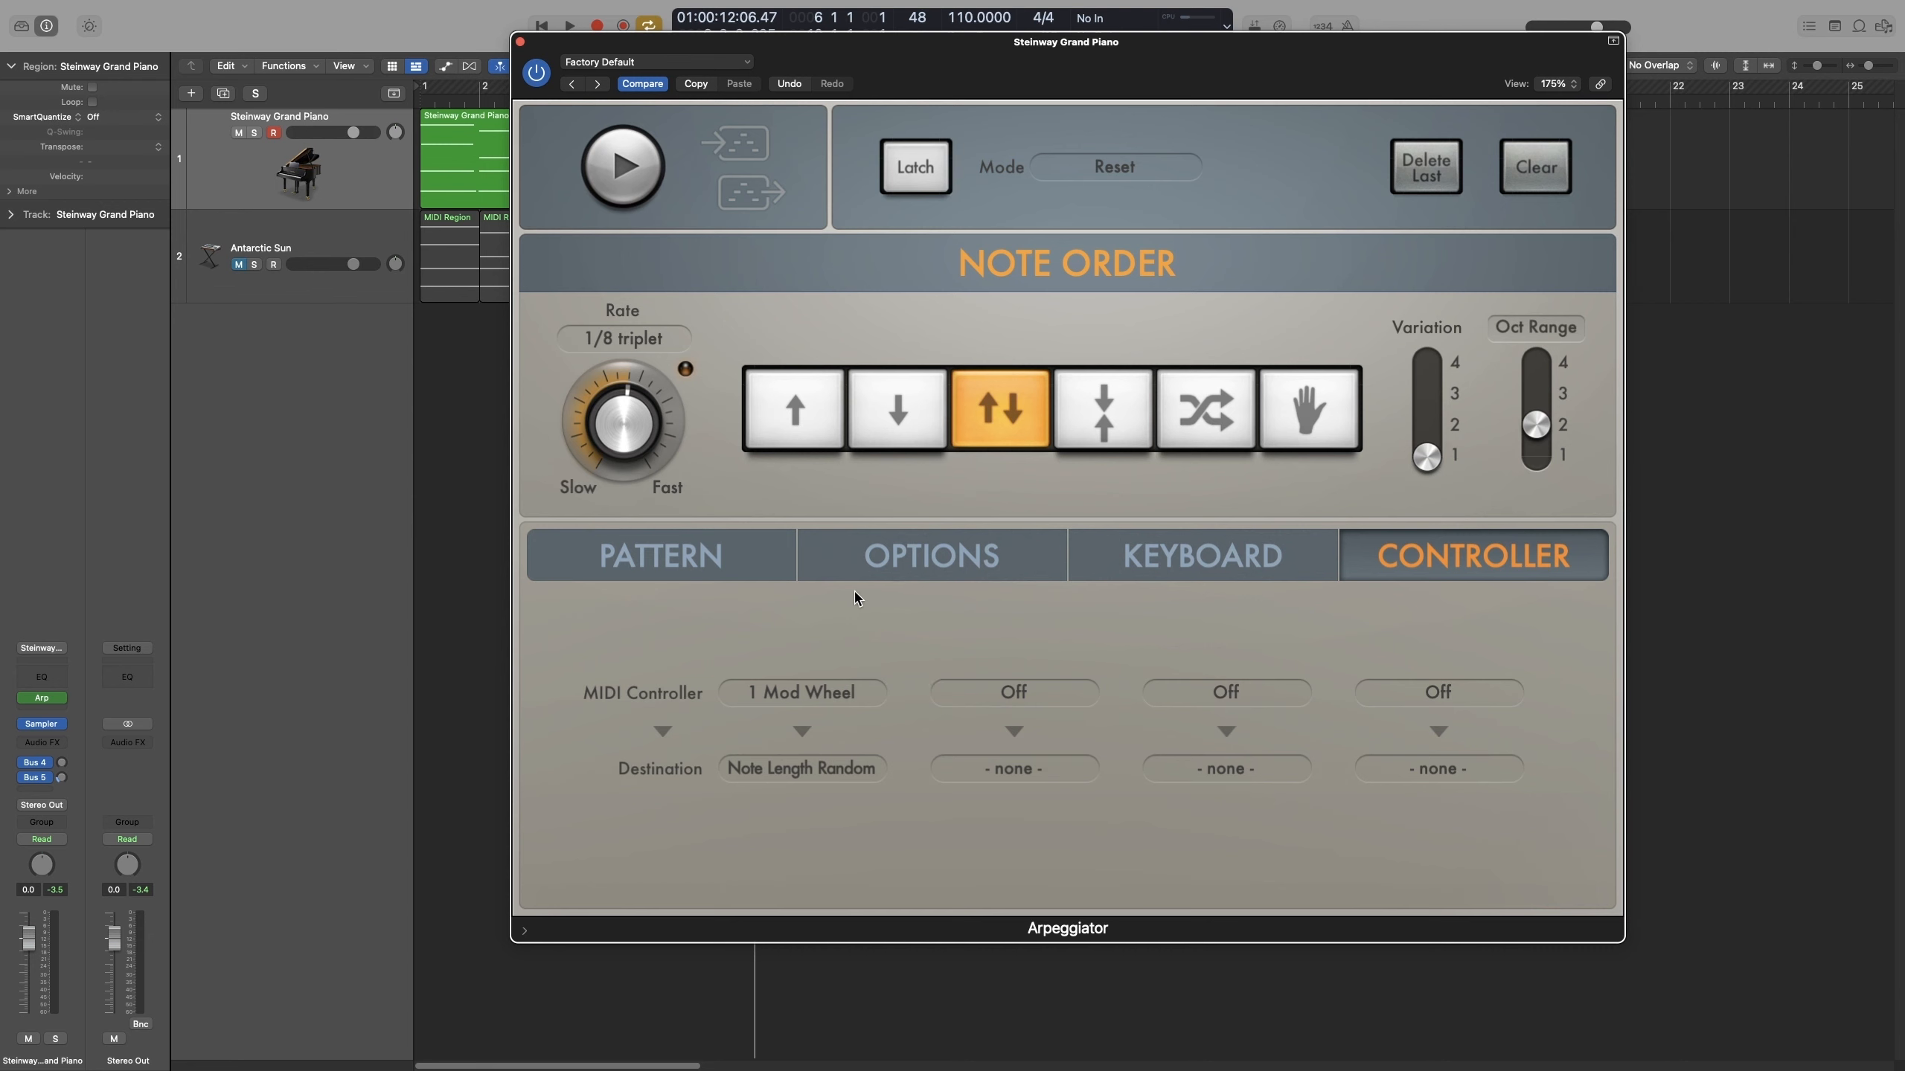
Check the playback options, and set up the second controller assignment to route 1 Mod Wheel to Note Length.
{"action": "left_click", "coordinate": [901, 553]}
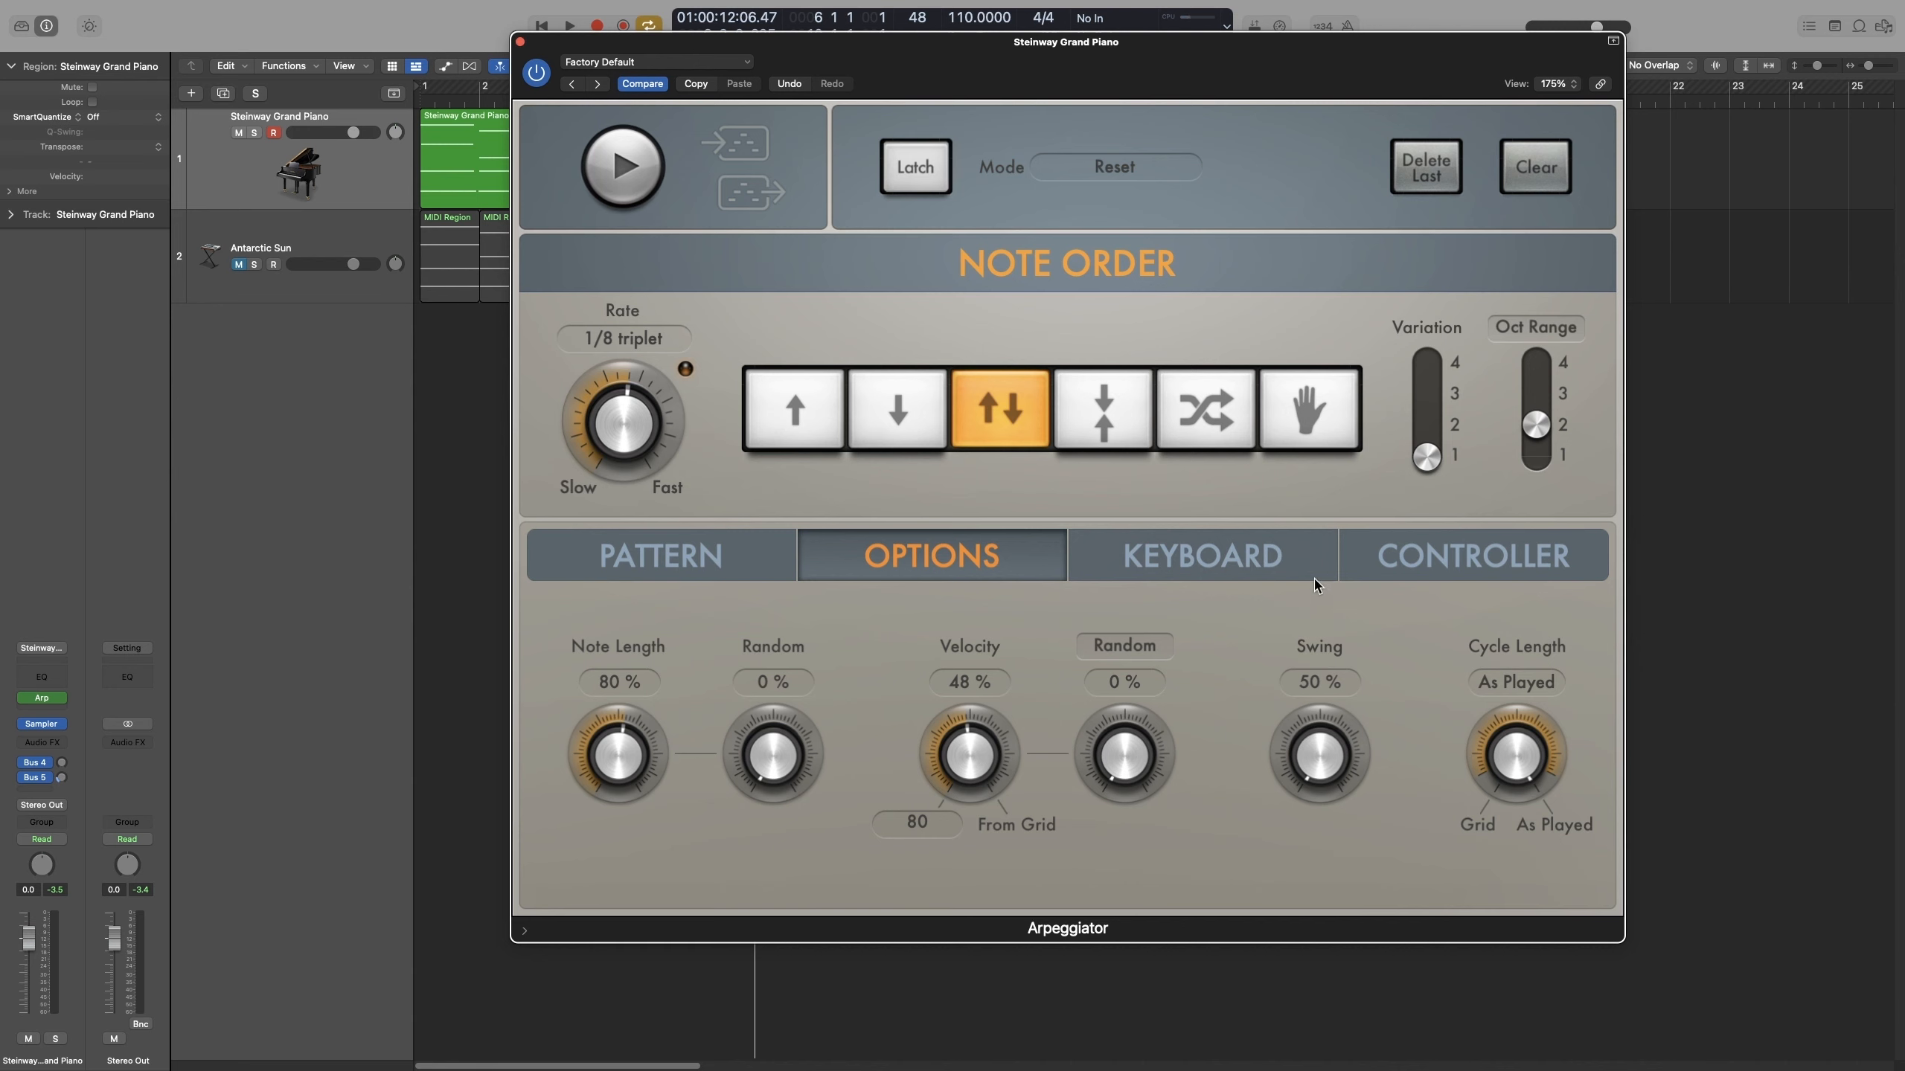
{"action": "left_click", "coordinate": [1350, 566]}
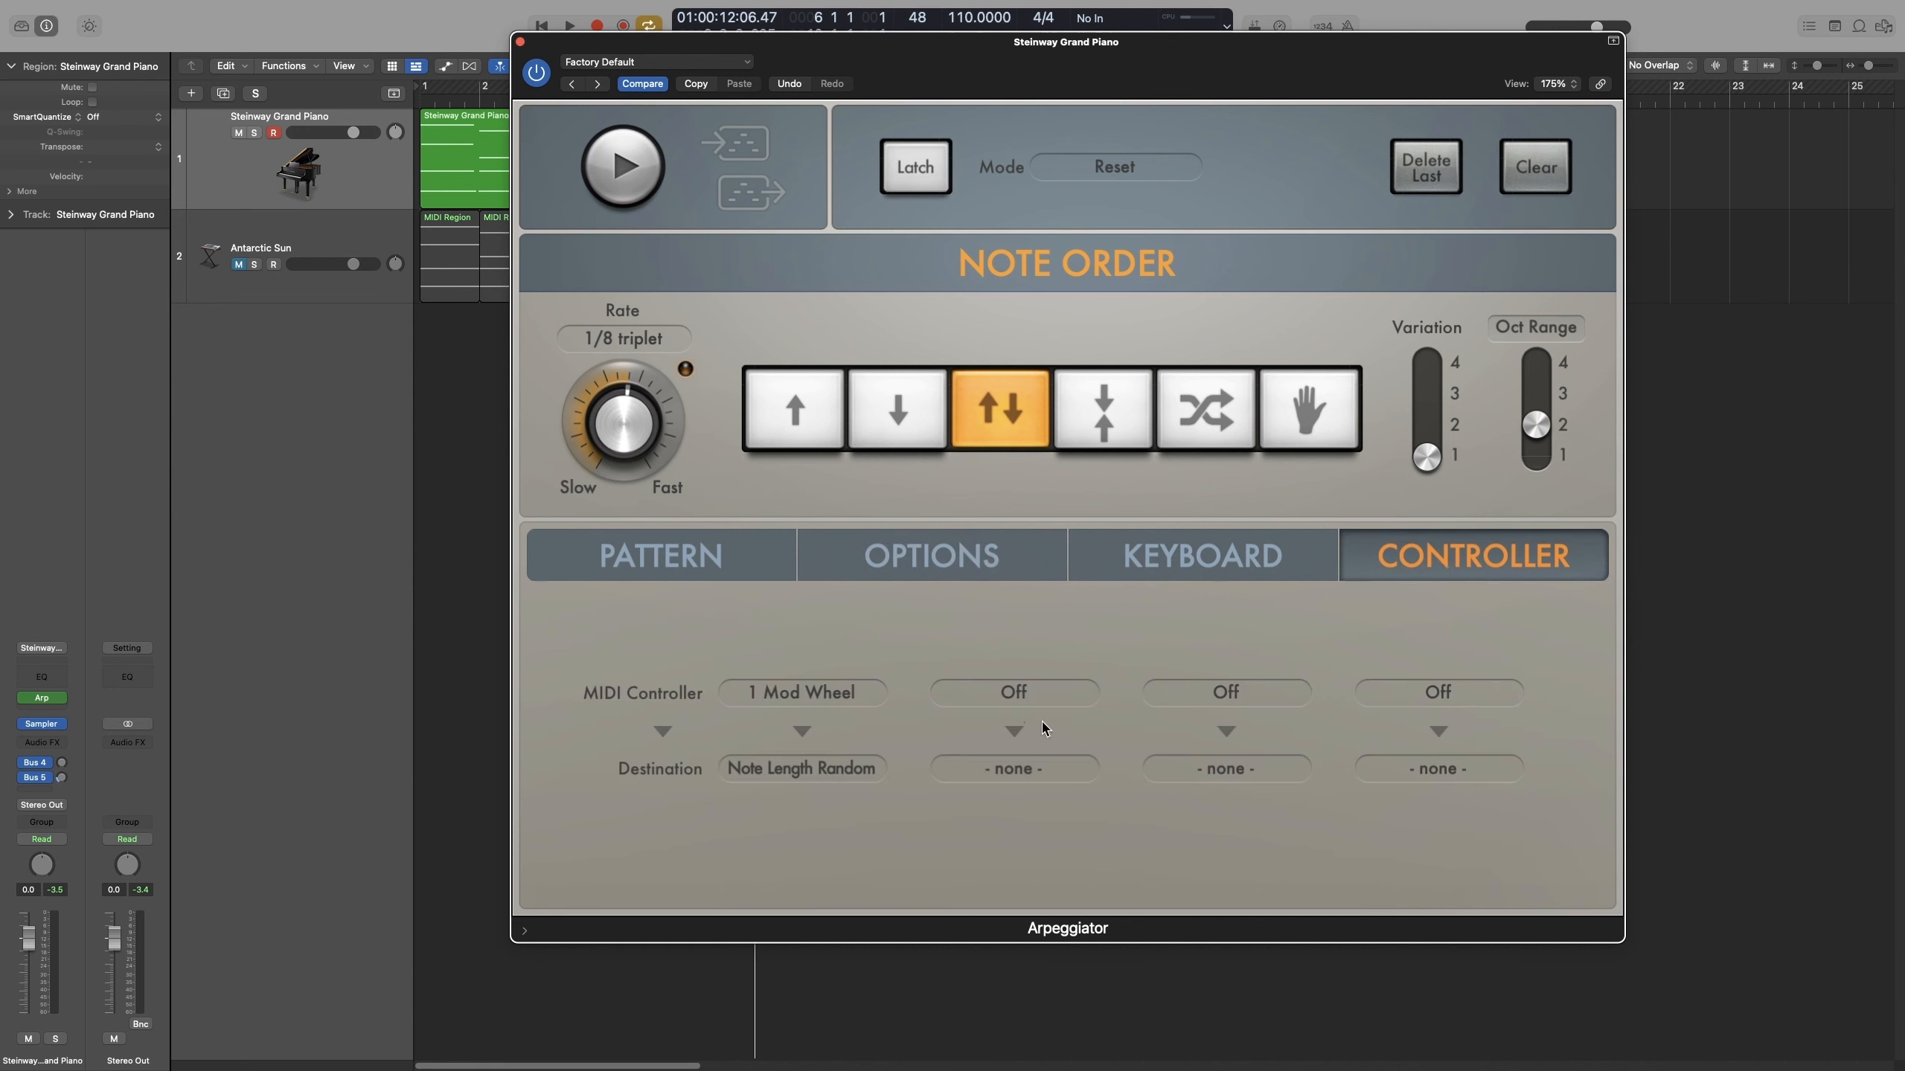
{"action": "left_click", "coordinate": [1013, 693]}
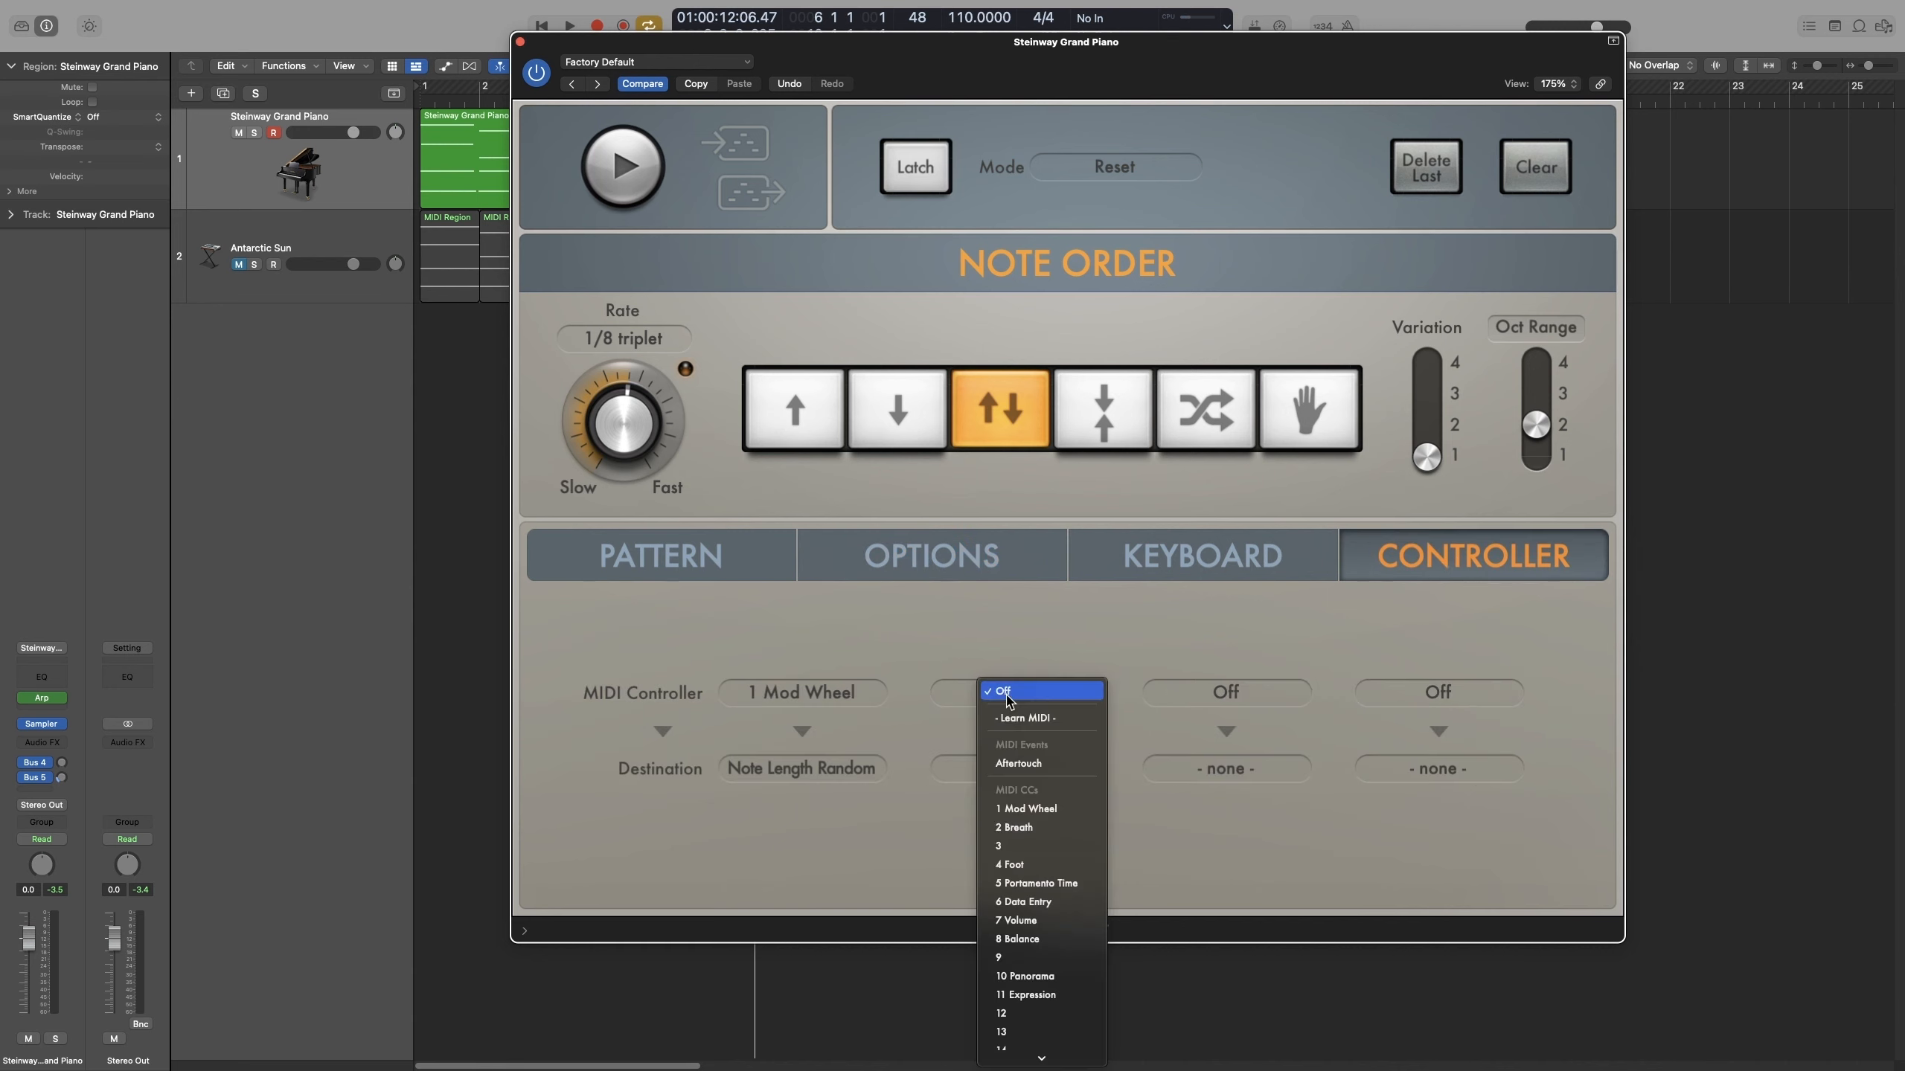
{"action": "left_click", "coordinate": [1041, 809]}
{"action": "left_click", "coordinate": [1038, 784]}
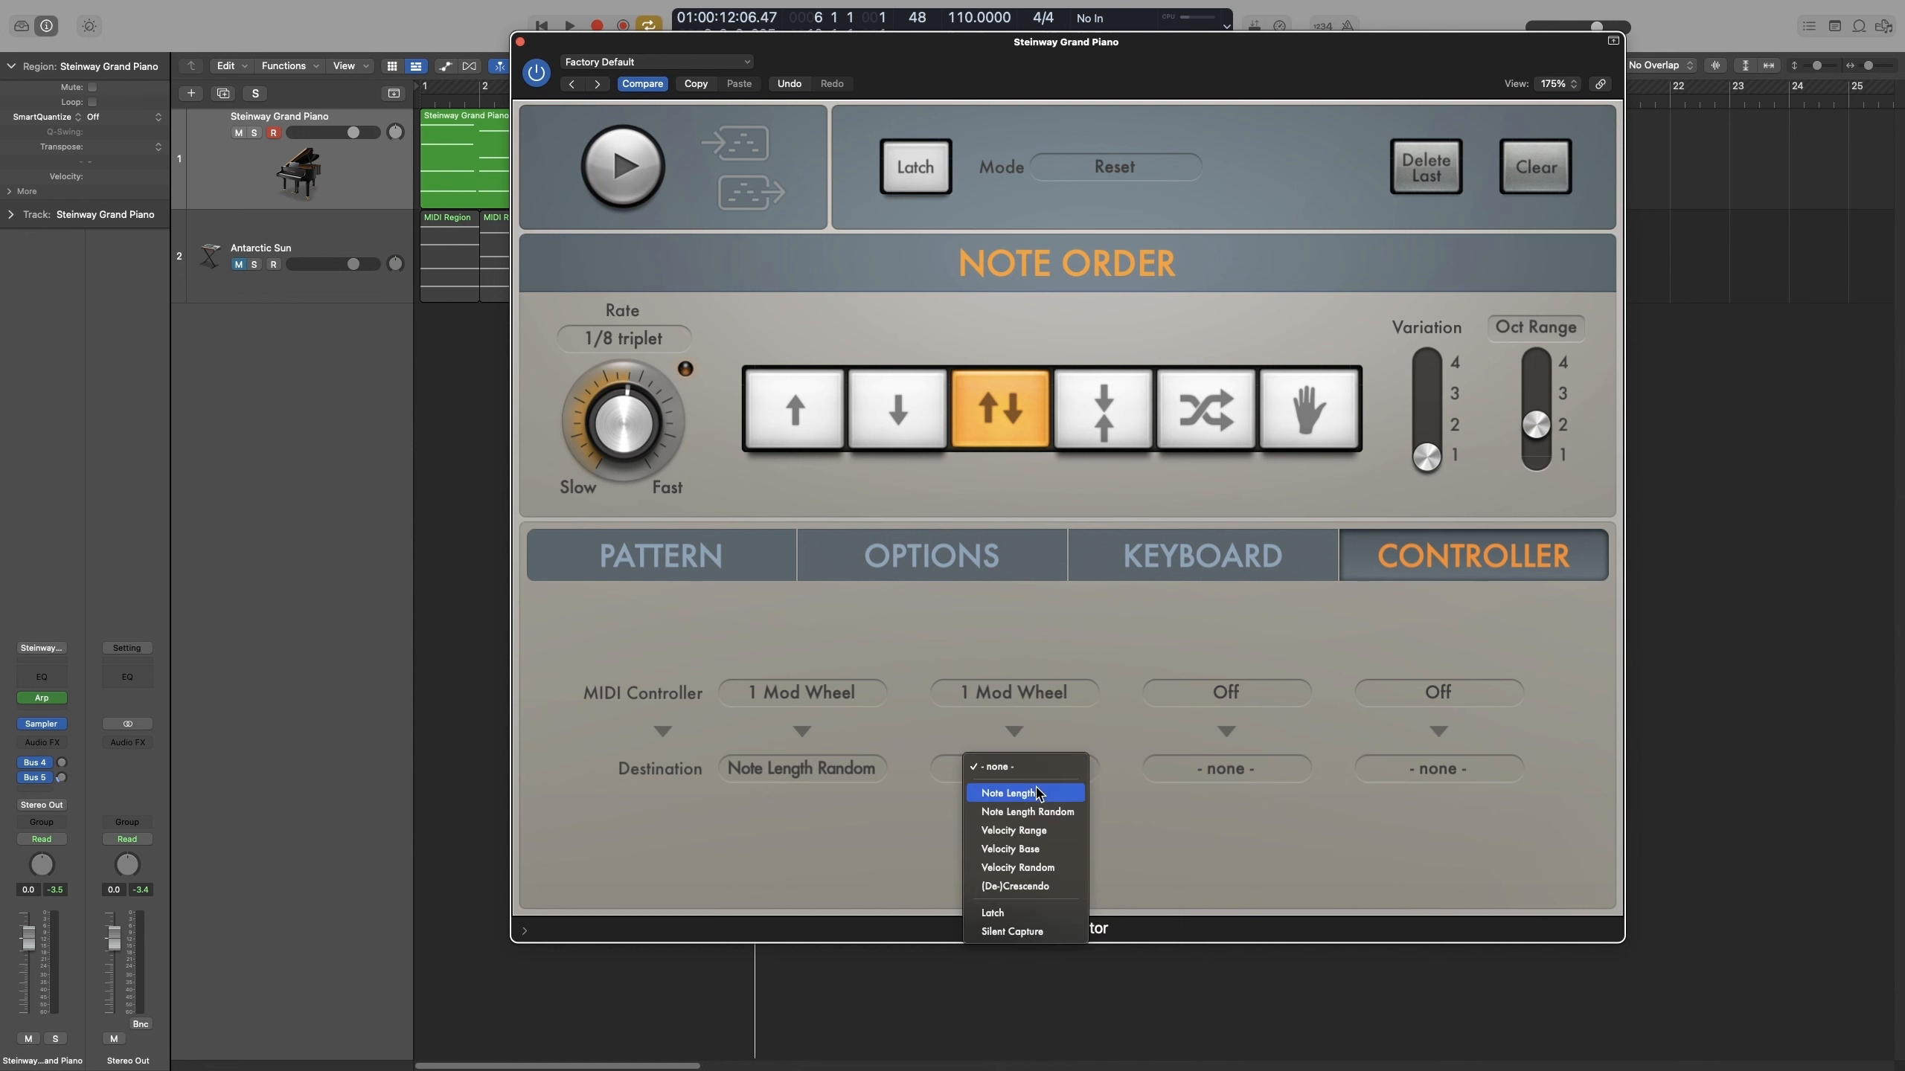
{"action": "left_click", "coordinate": [1039, 797]}
Show the playback options and turn on Latch to audition the mod wheel controlling note length and its randomness.
{"action": "left_click", "coordinate": [951, 564]}
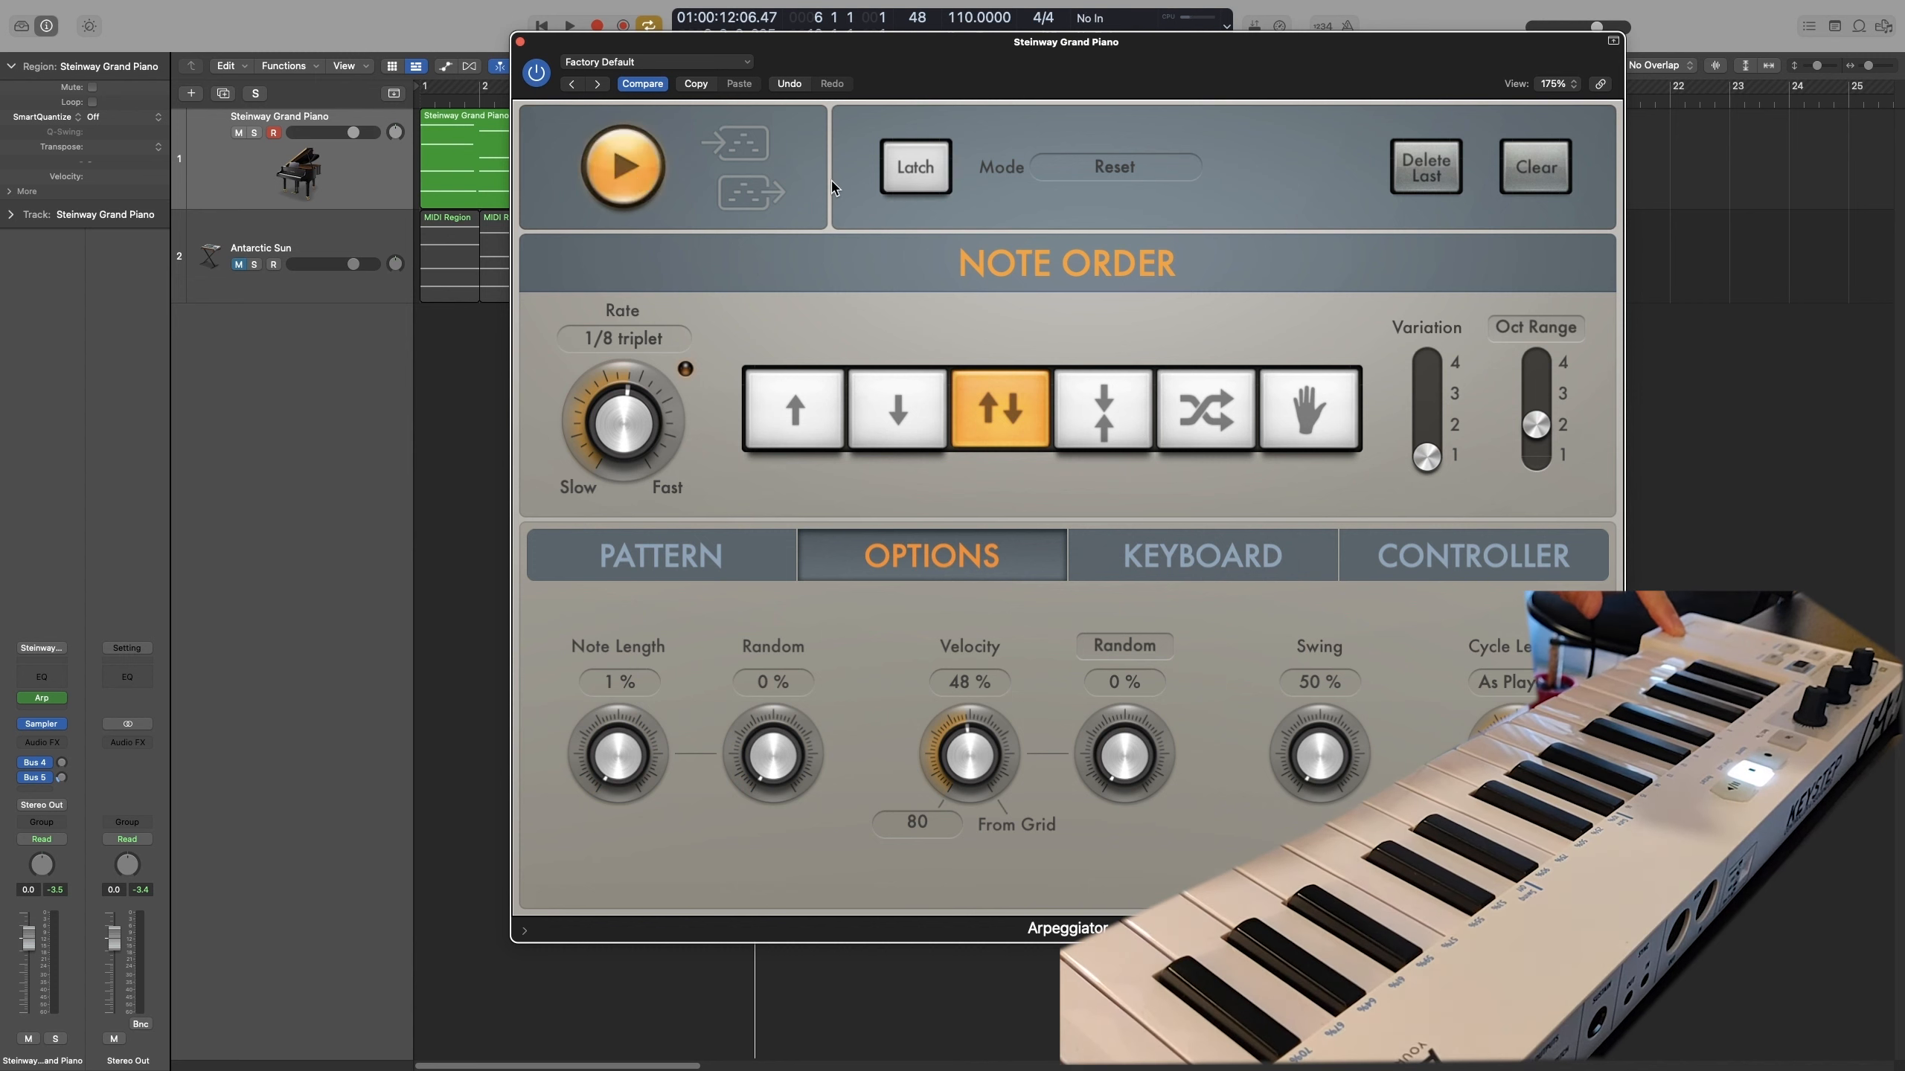
{"action": "left_click", "coordinate": [900, 168]}
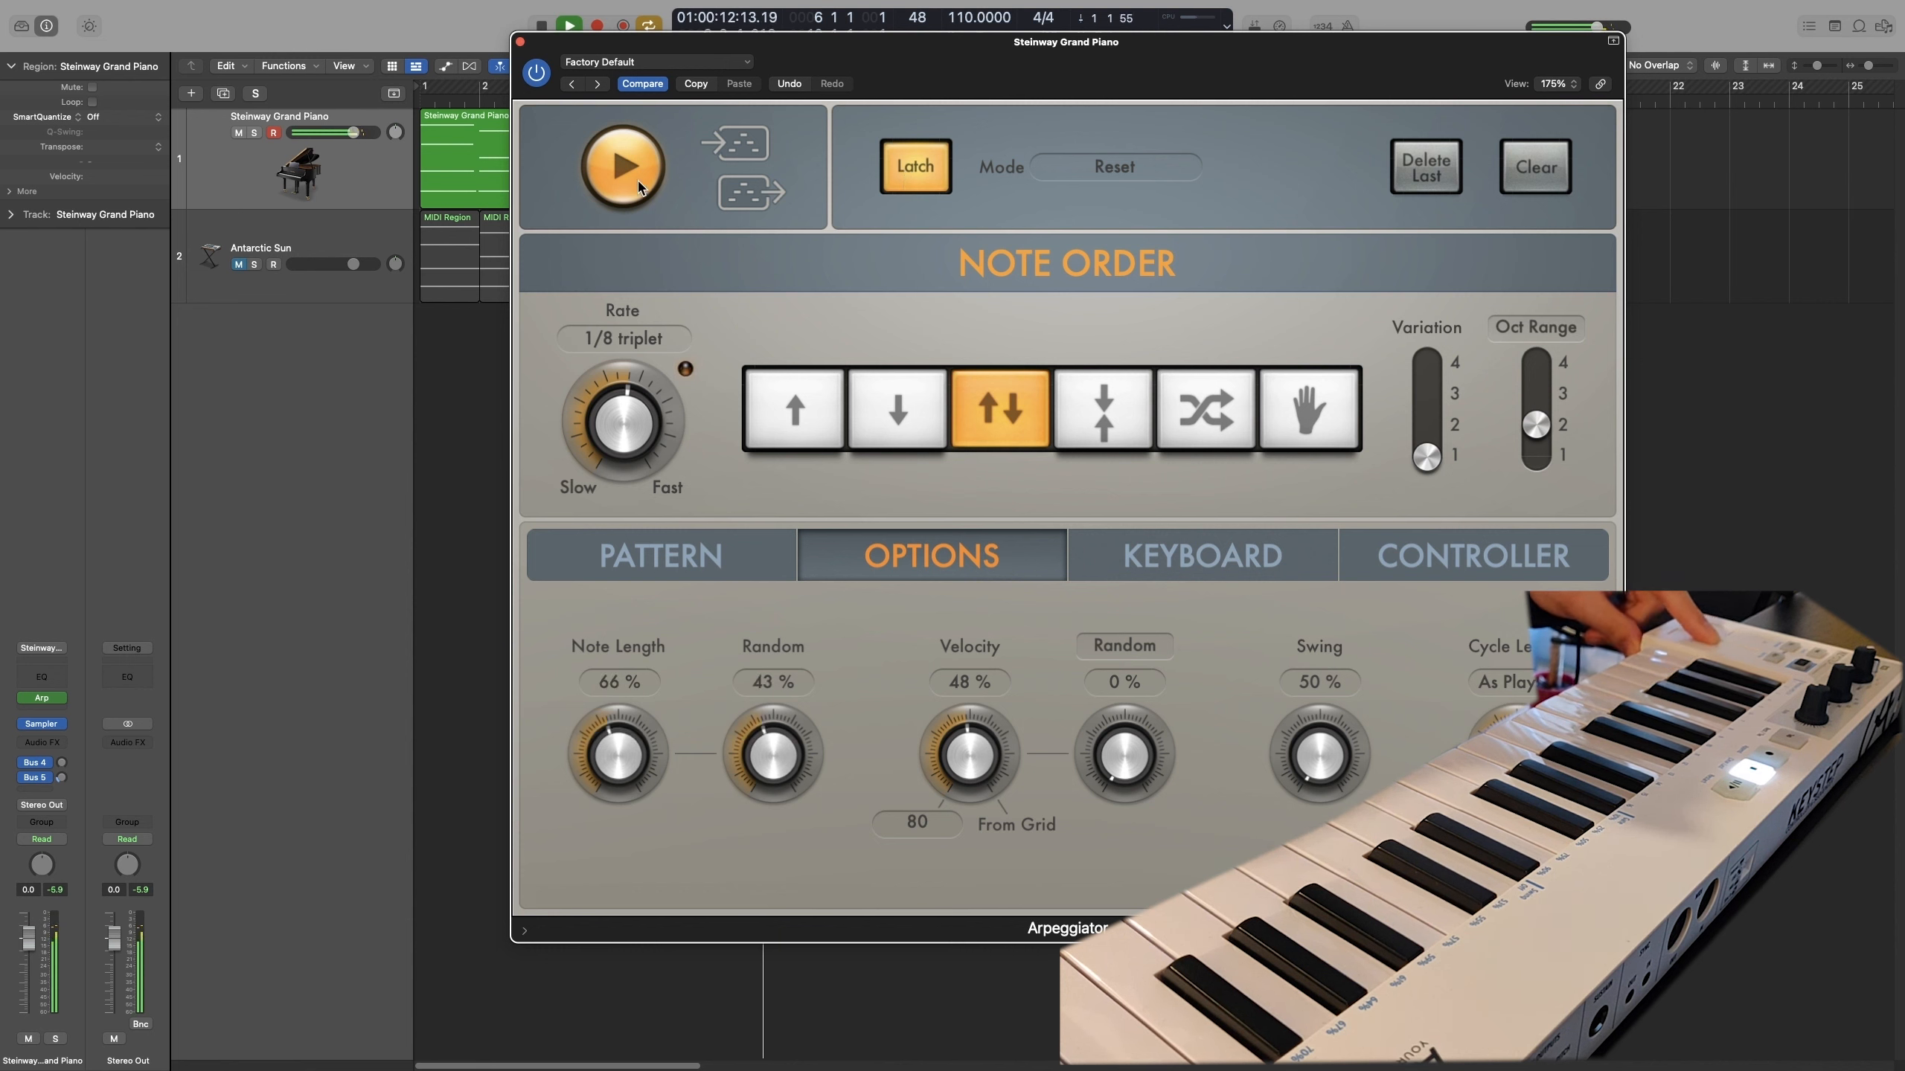
Set the third controller assignment's MIDI controller to Learn MIDI.
{"action": "left_click", "coordinate": [1432, 553]}
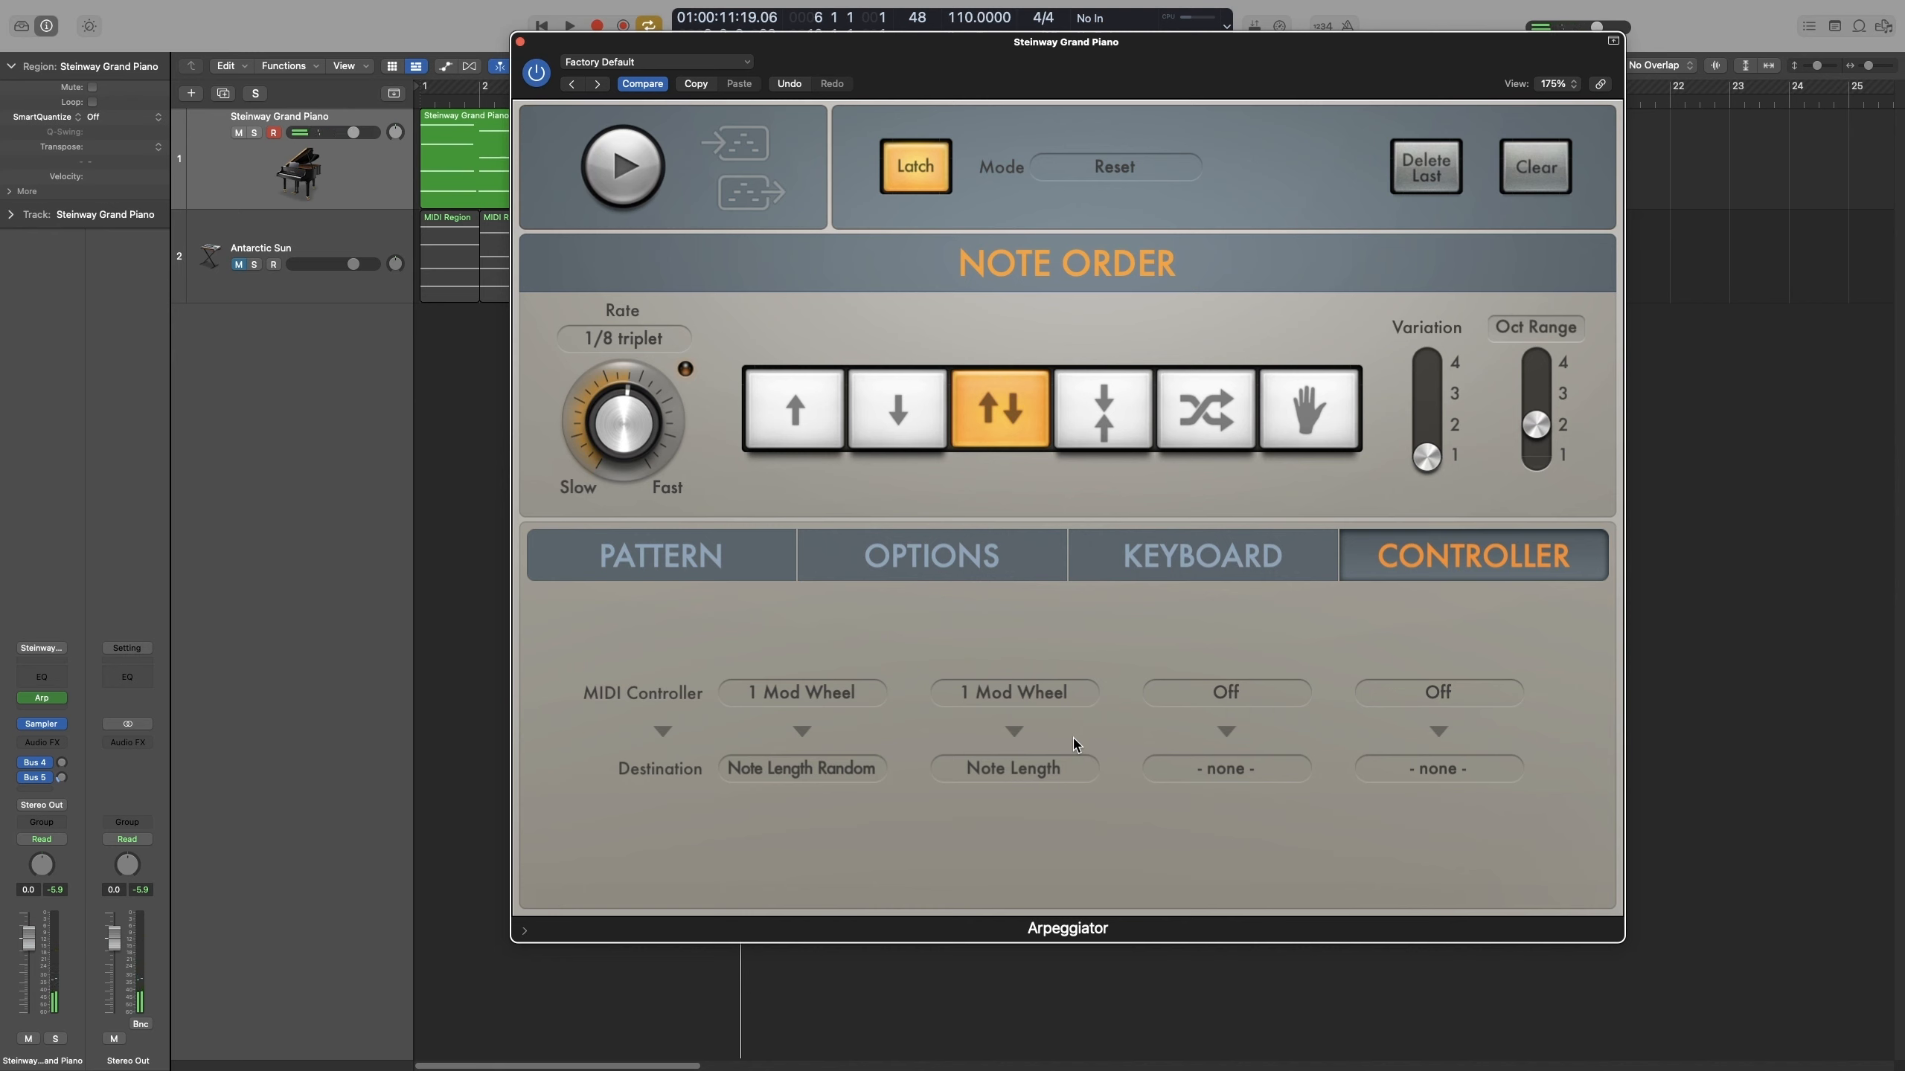
{"action": "left_click", "coordinate": [1223, 692]}
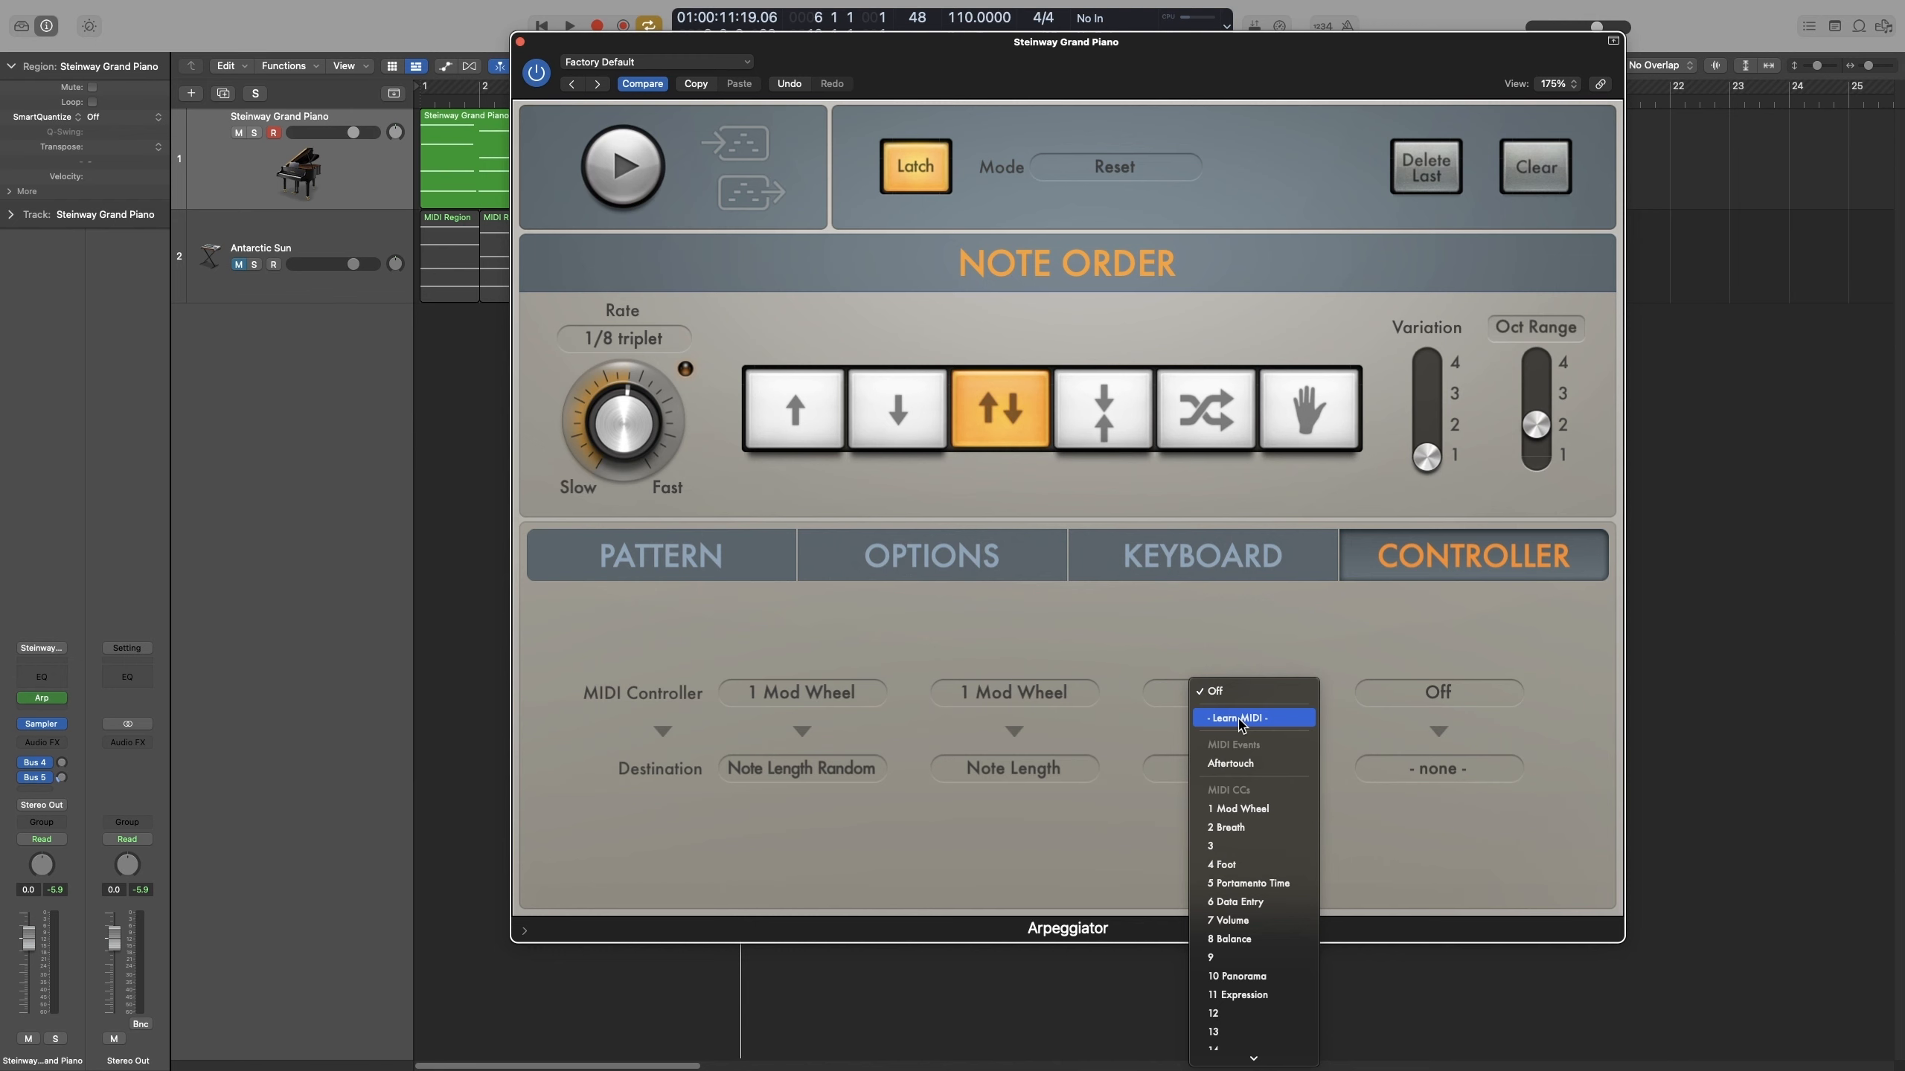
{"action": "left_click", "coordinate": [1239, 719]}
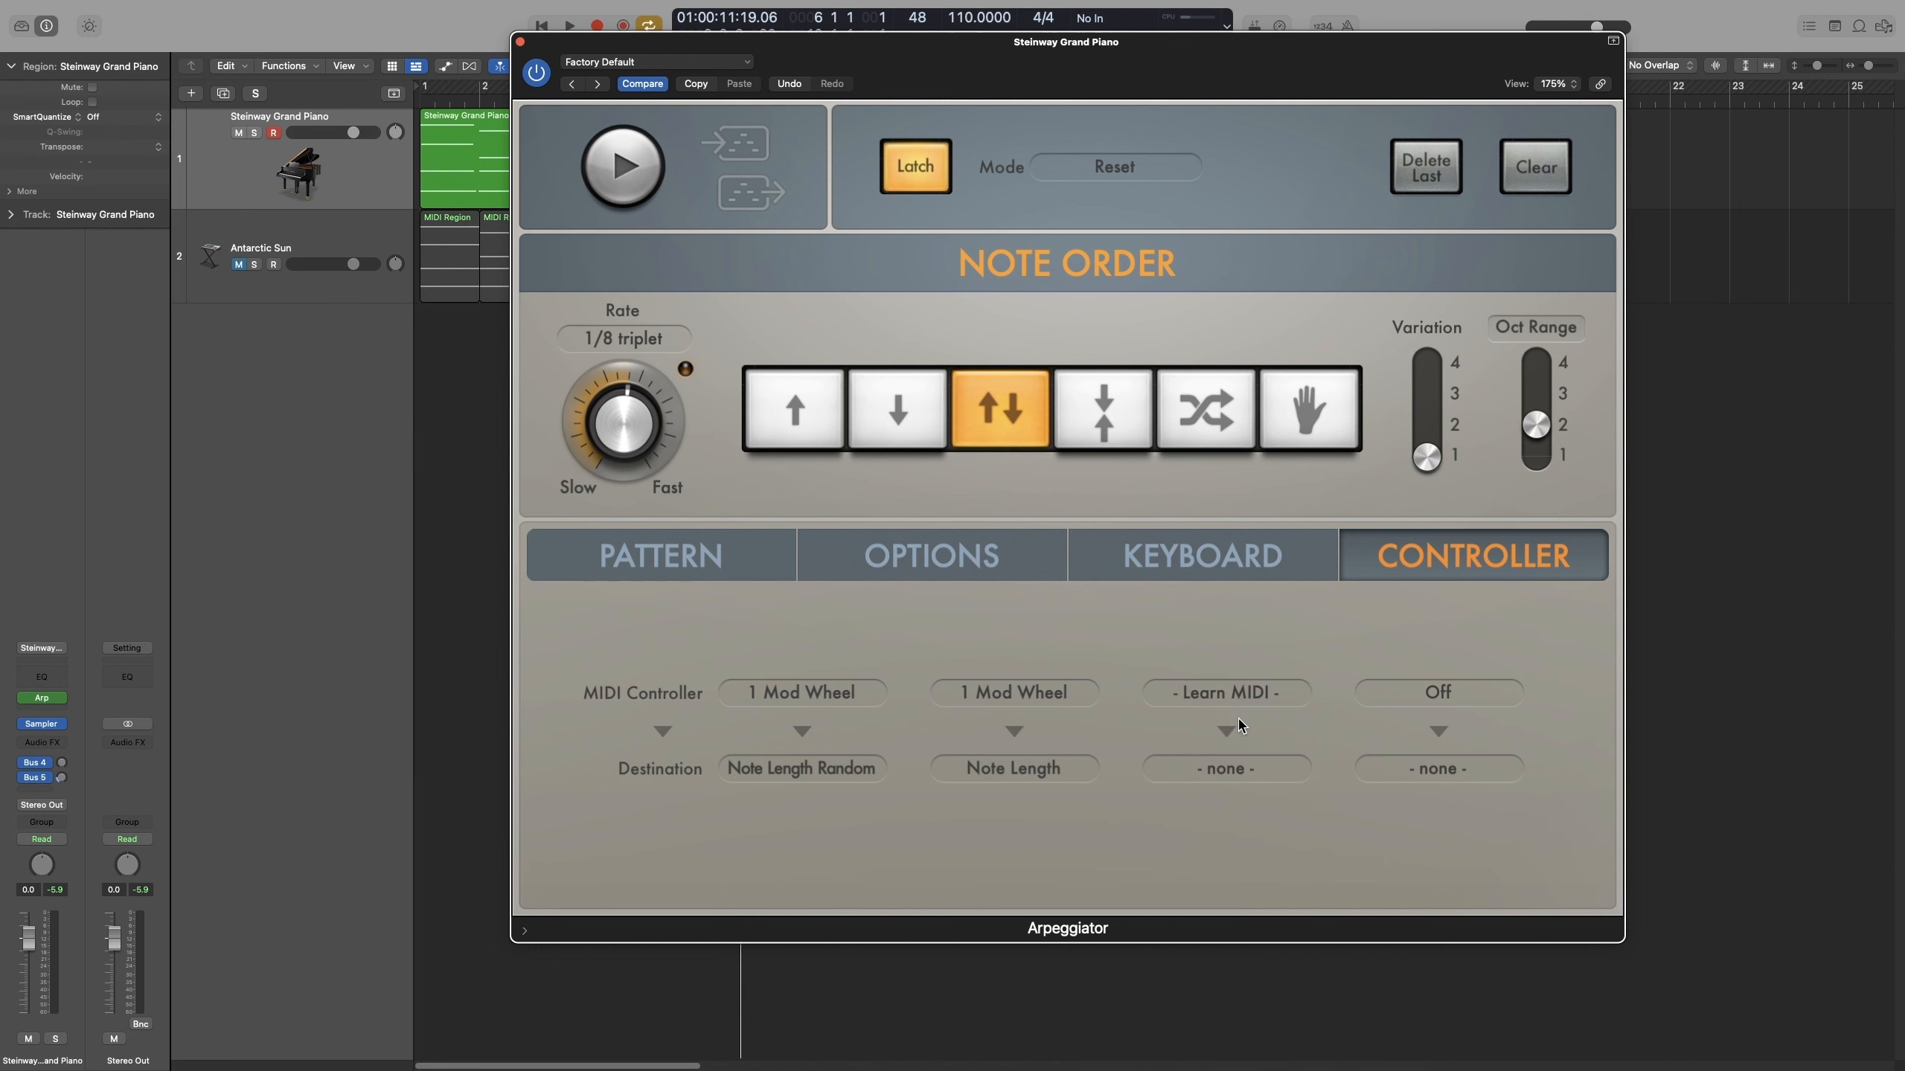